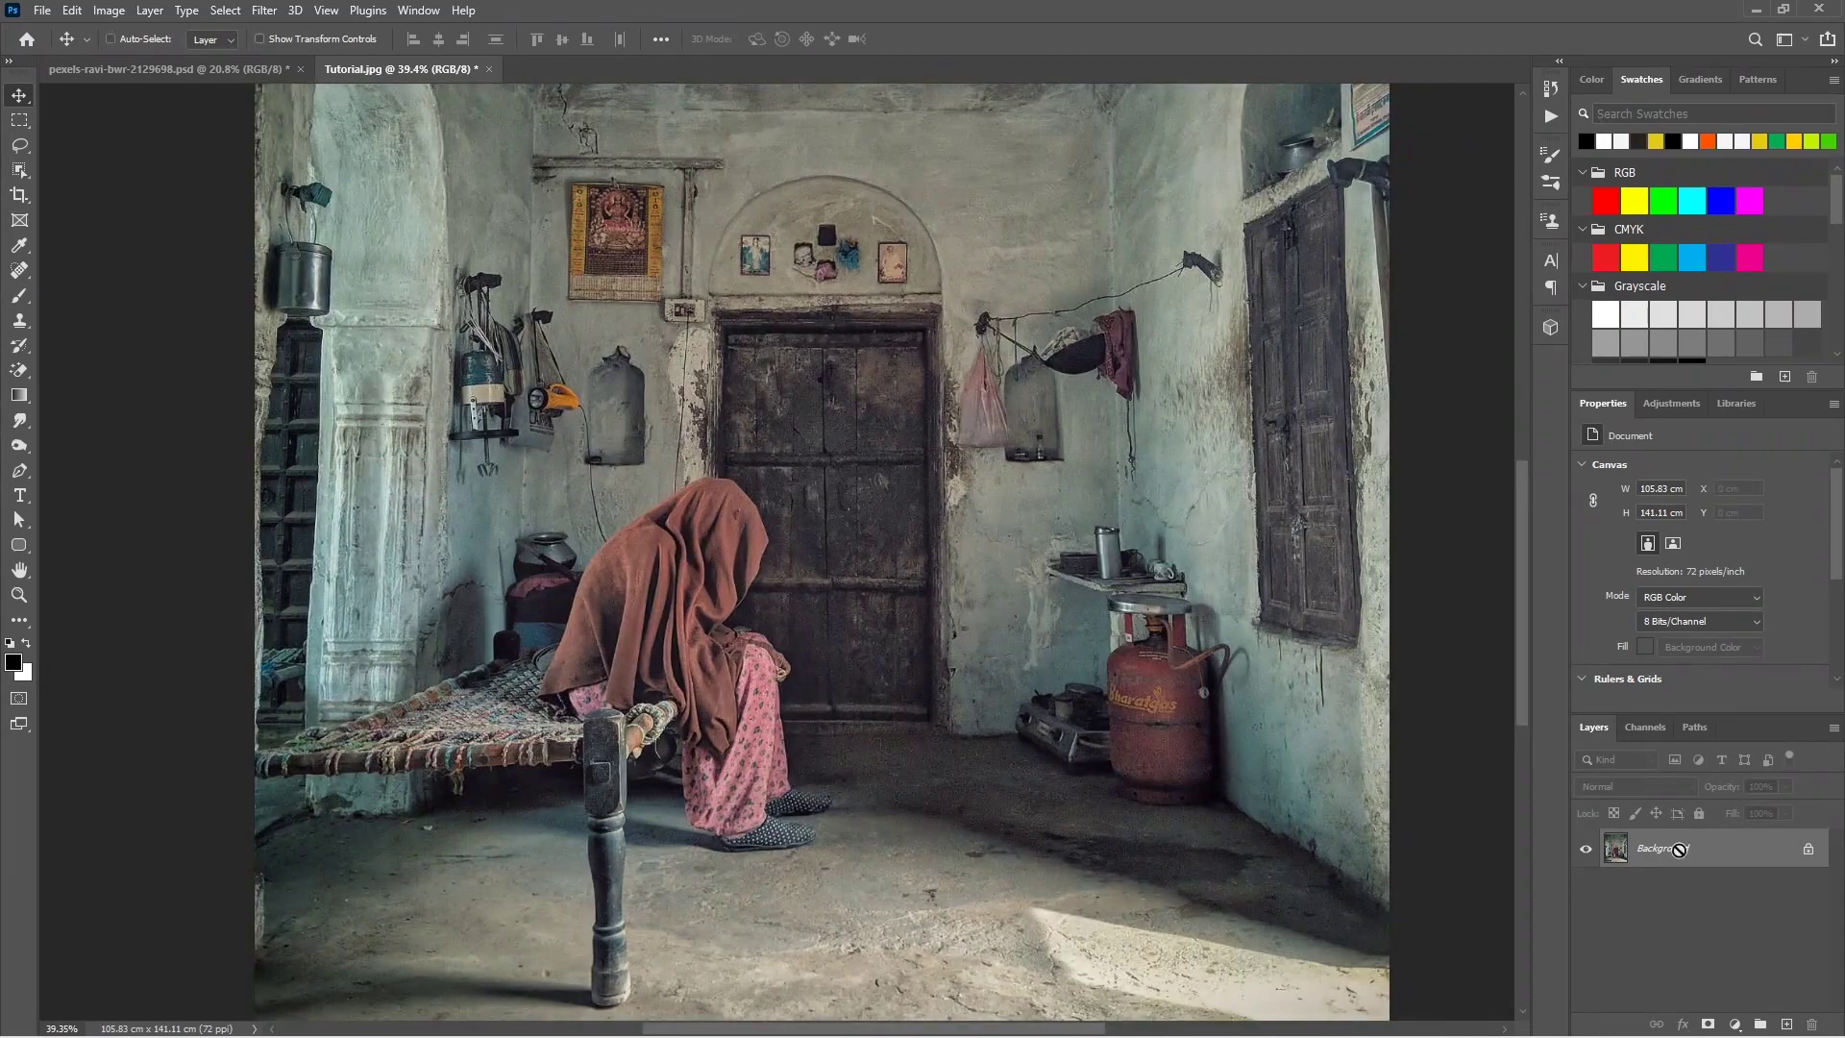
Step: Duplicate the room photo, then select, expand and Content-Aware fill over the seated woman
key(ctrl+j)
drag(522, 407, 906, 863)
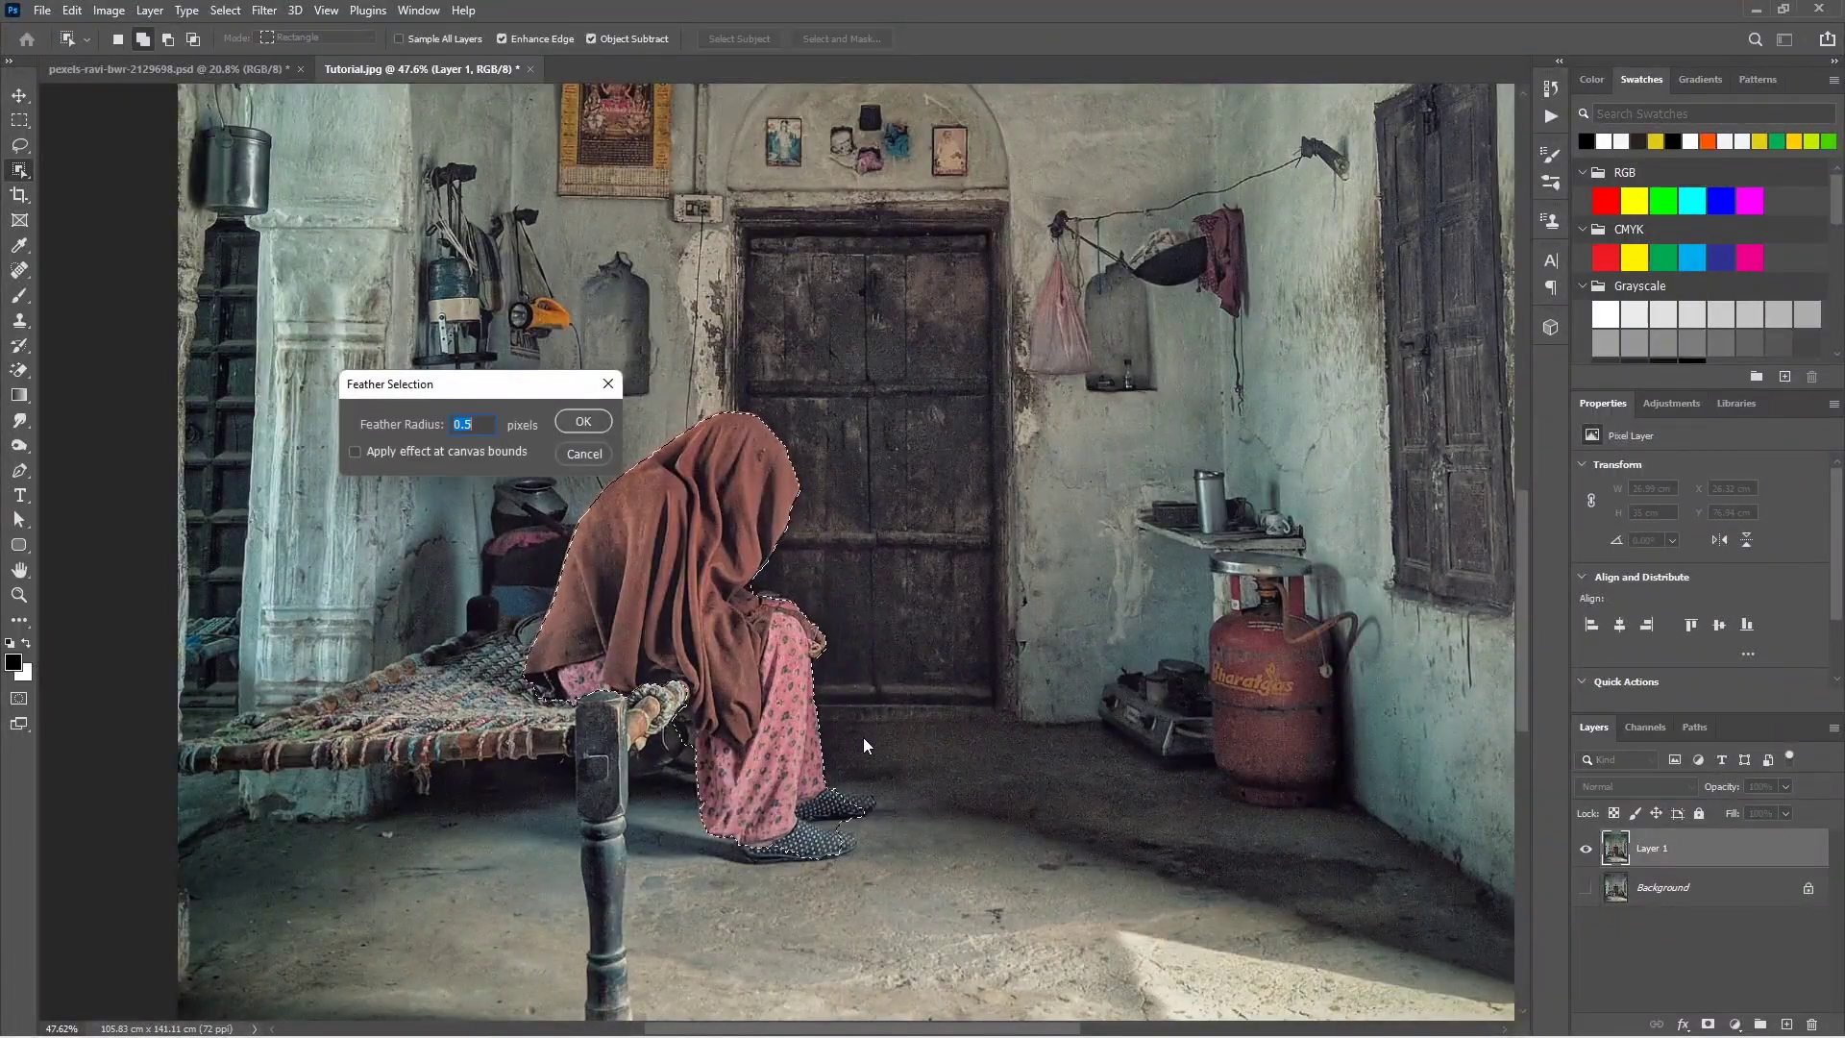
key(Return)
key(shift+F5)
key(Return)
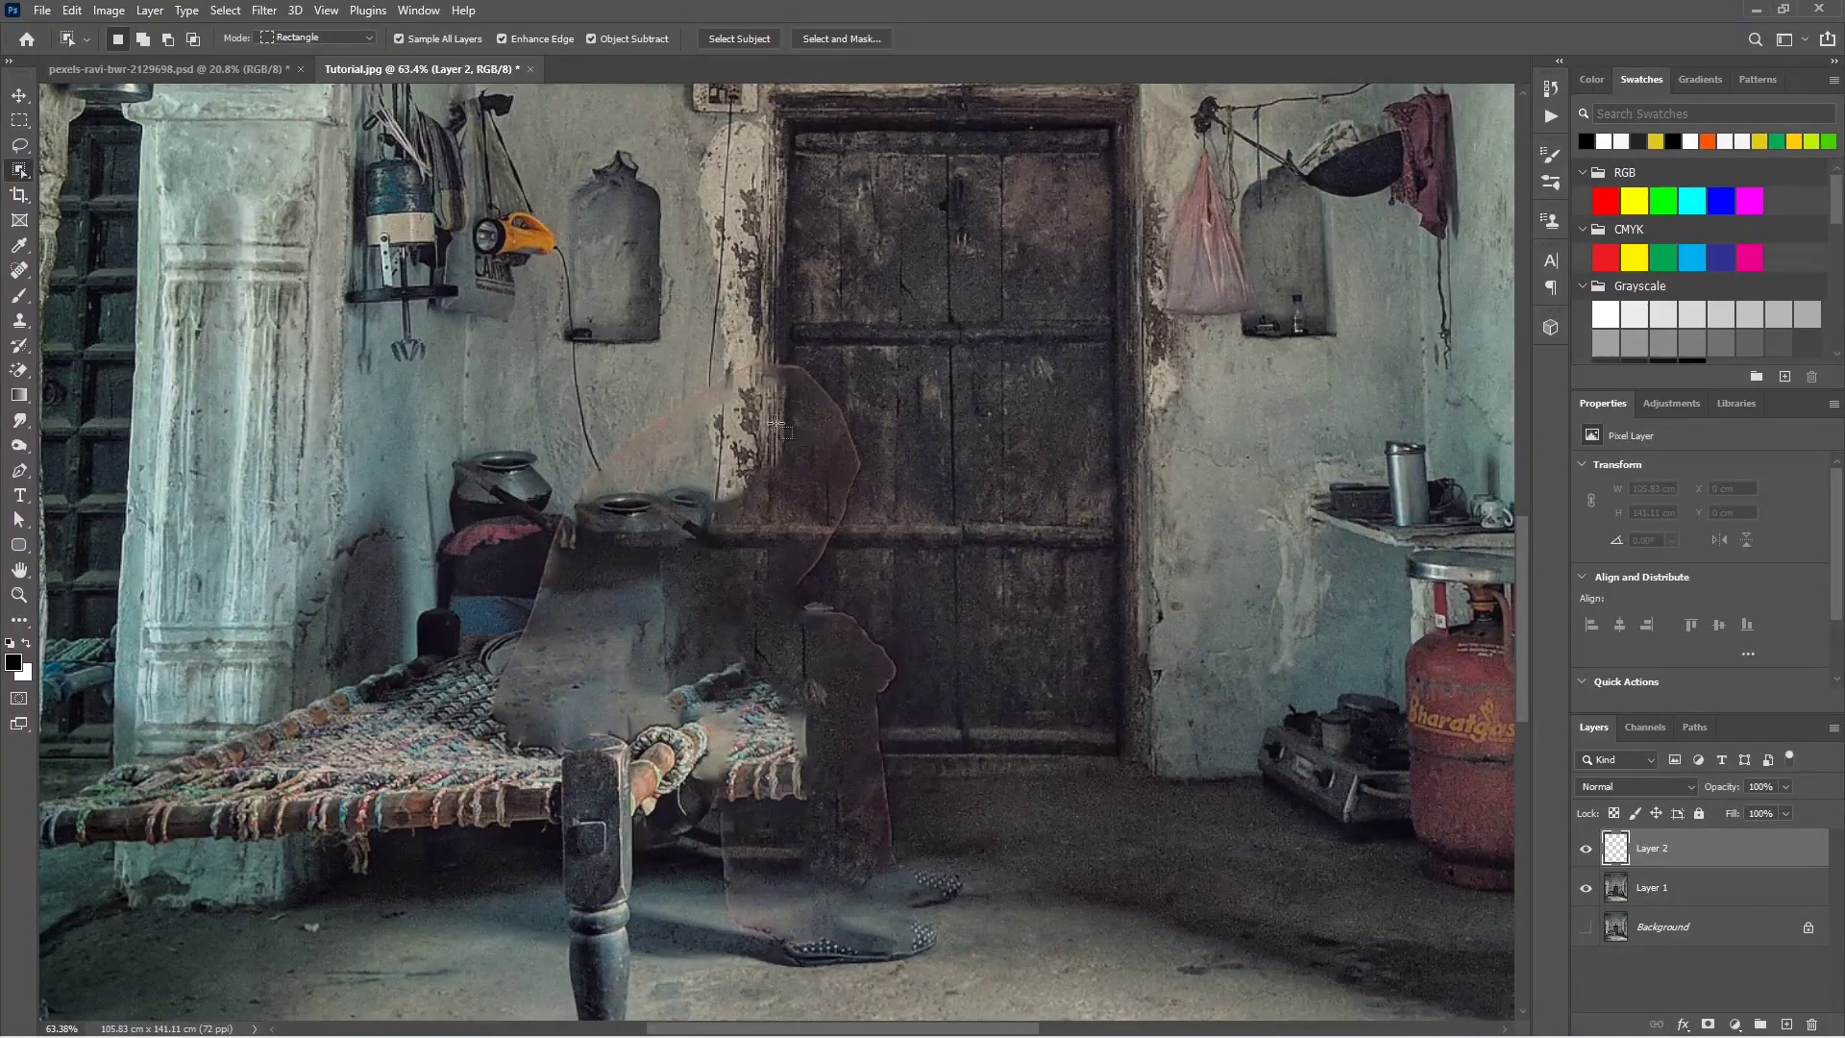
Step: Trace a Pen path around the ghostly figure and turn it into a selection
key(s)
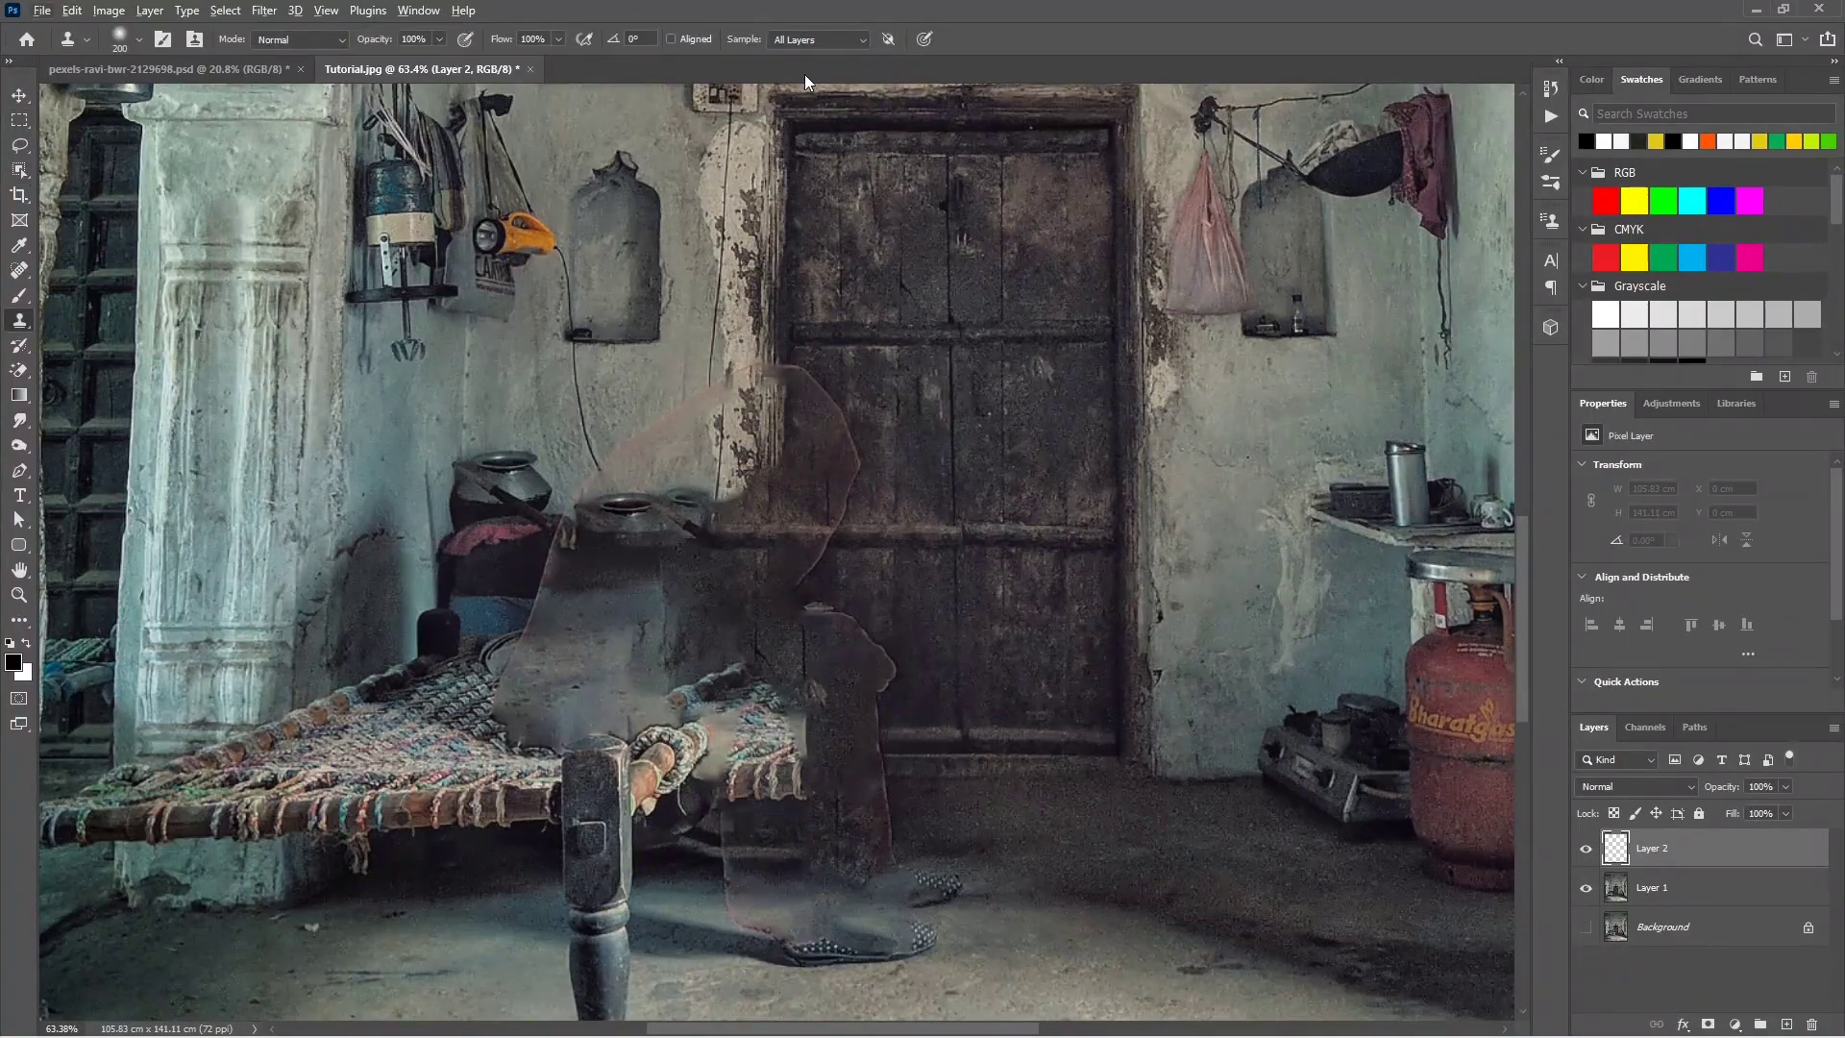
key(p)
click(781, 352)
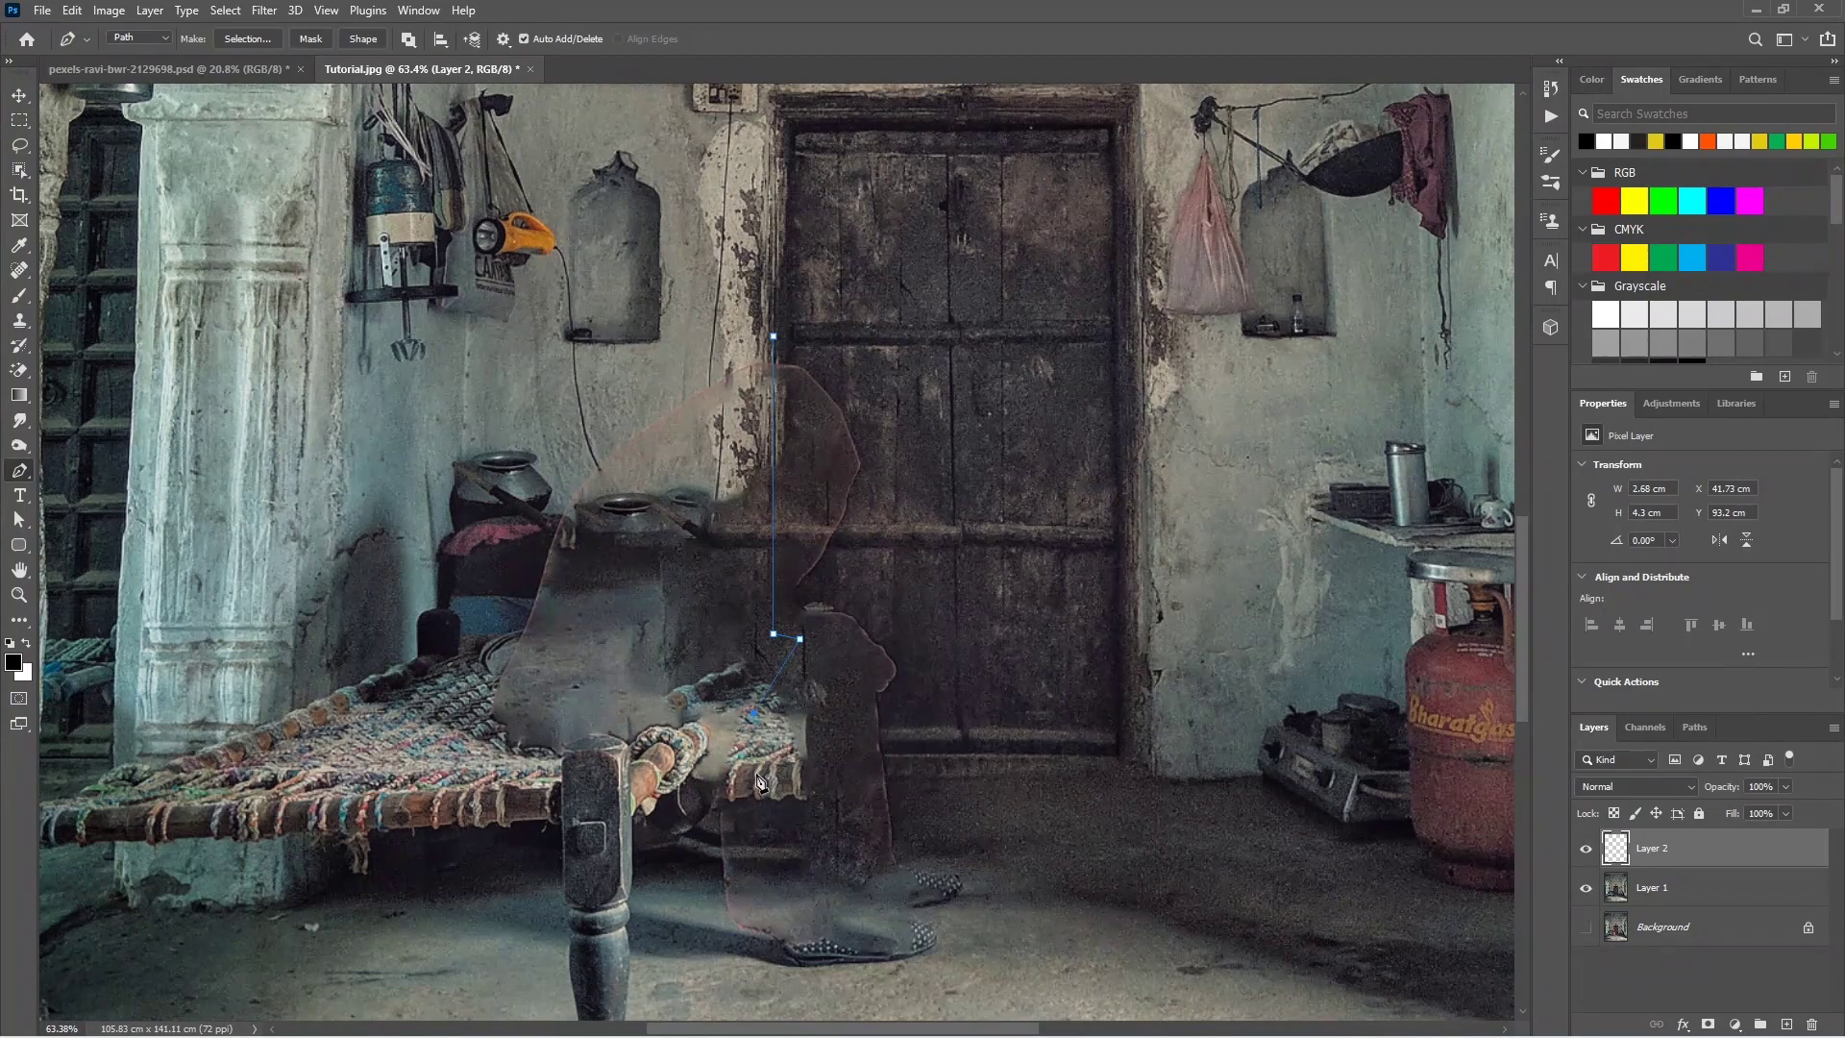
click(776, 344)
key(ctrl+Return)
key(s)
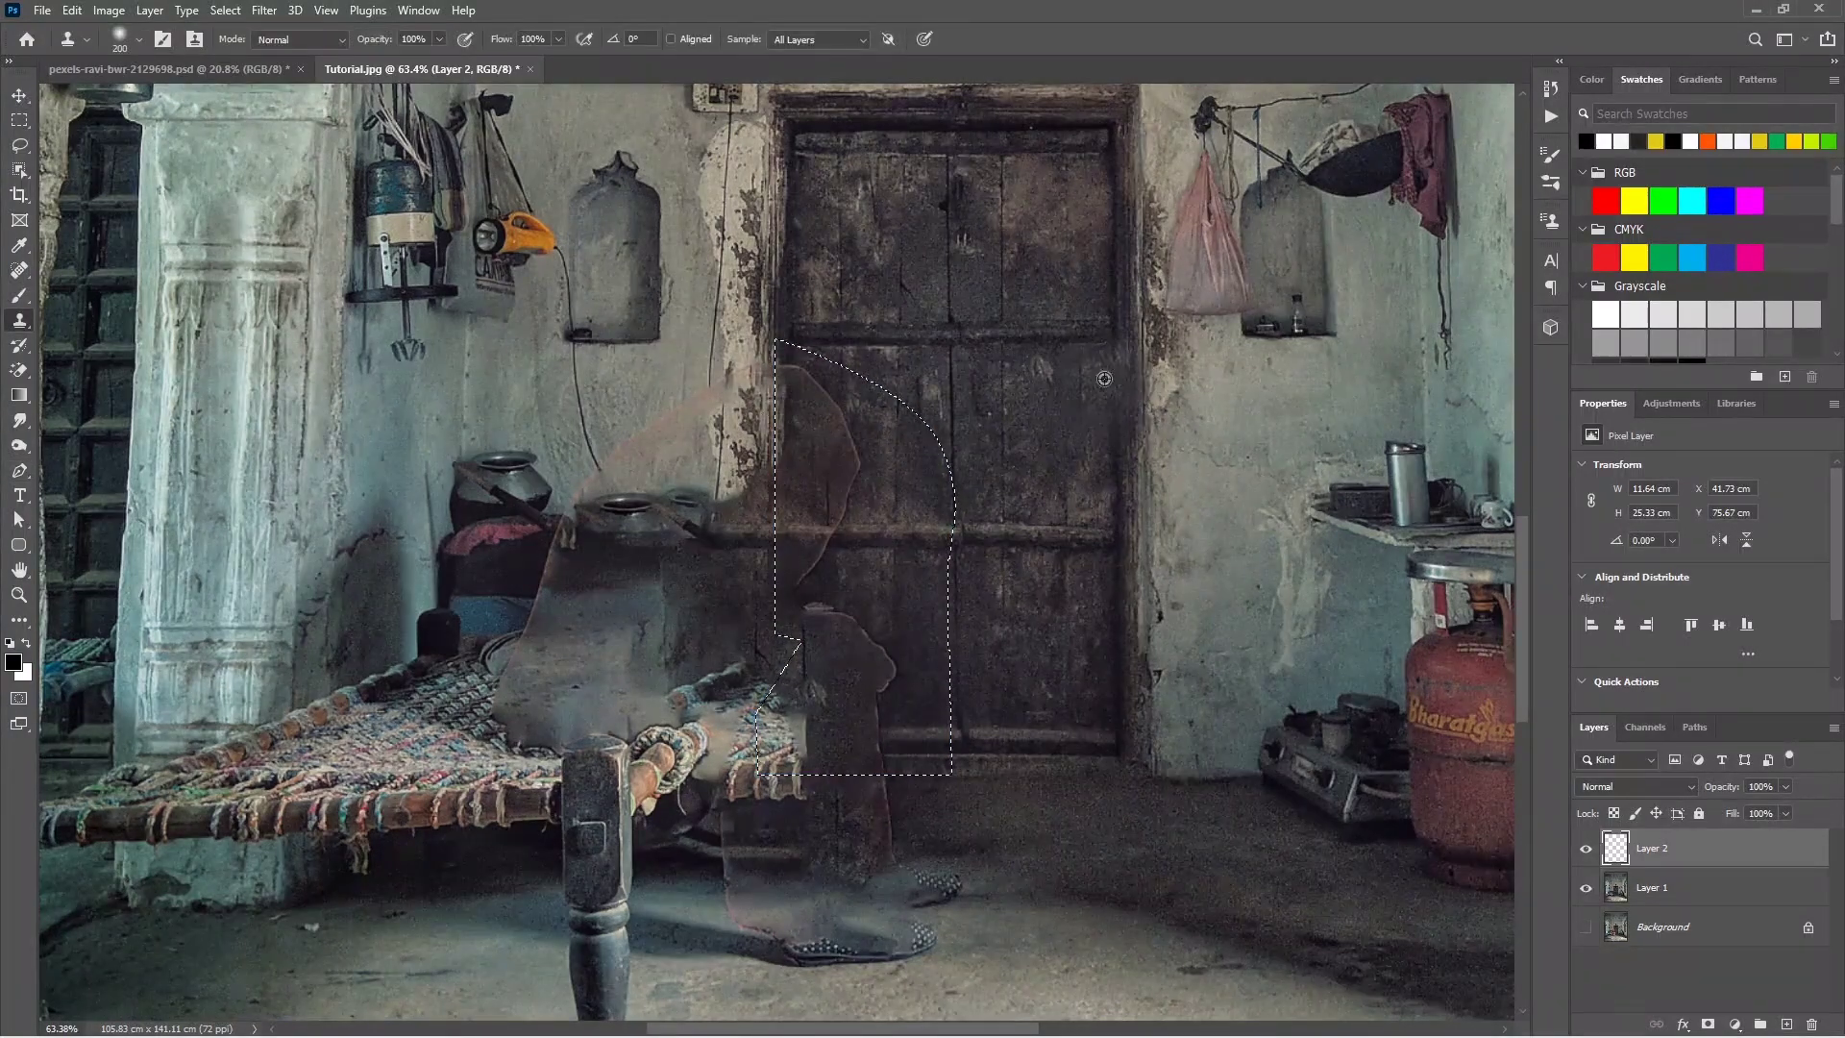
Step: Clone door, floor and bed-weave texture over the ghost figure, feet and bed smudges
click(1551, 220)
mouse_move(818, 361)
mouse_down()
mouse_move(804, 679)
mouse_move(881, 782)
mouse_up()
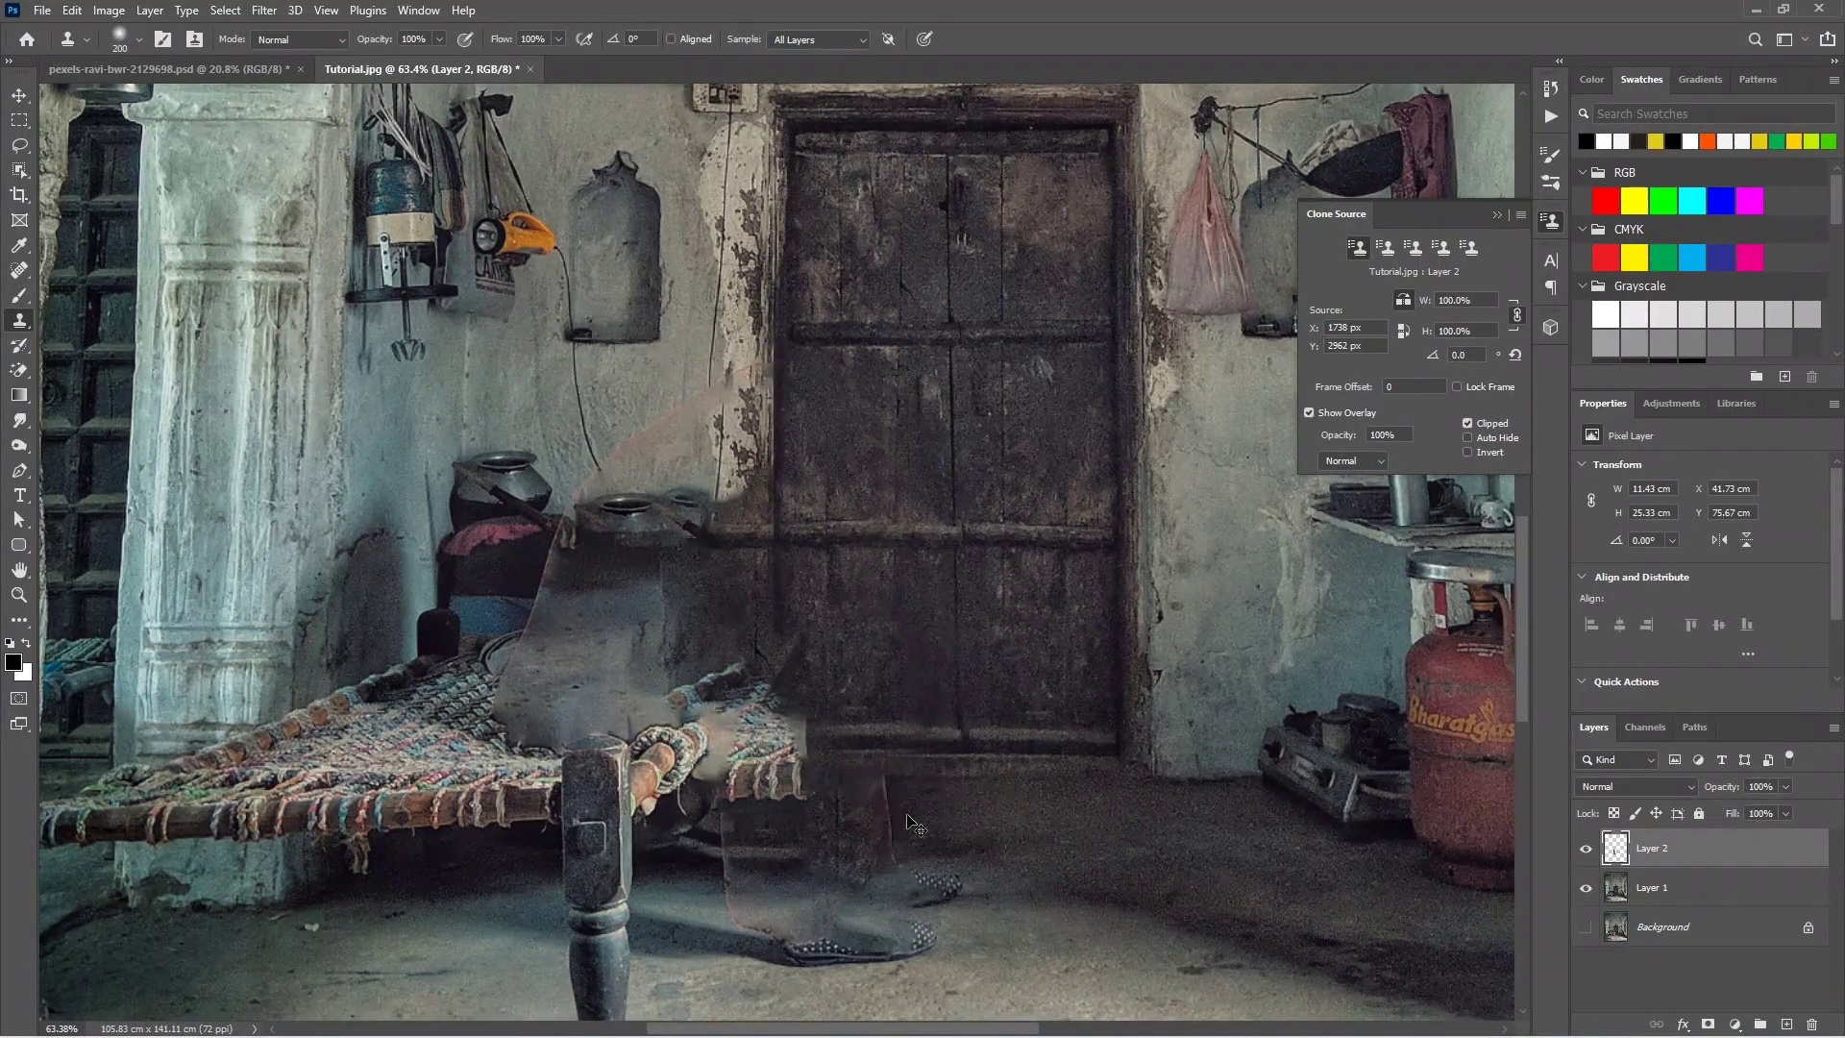
mouse_move(879, 781)
mouse_down()
mouse_move(938, 877)
mouse_move(811, 885)
mouse_move(750, 798)
mouse_move(779, 757)
mouse_up()
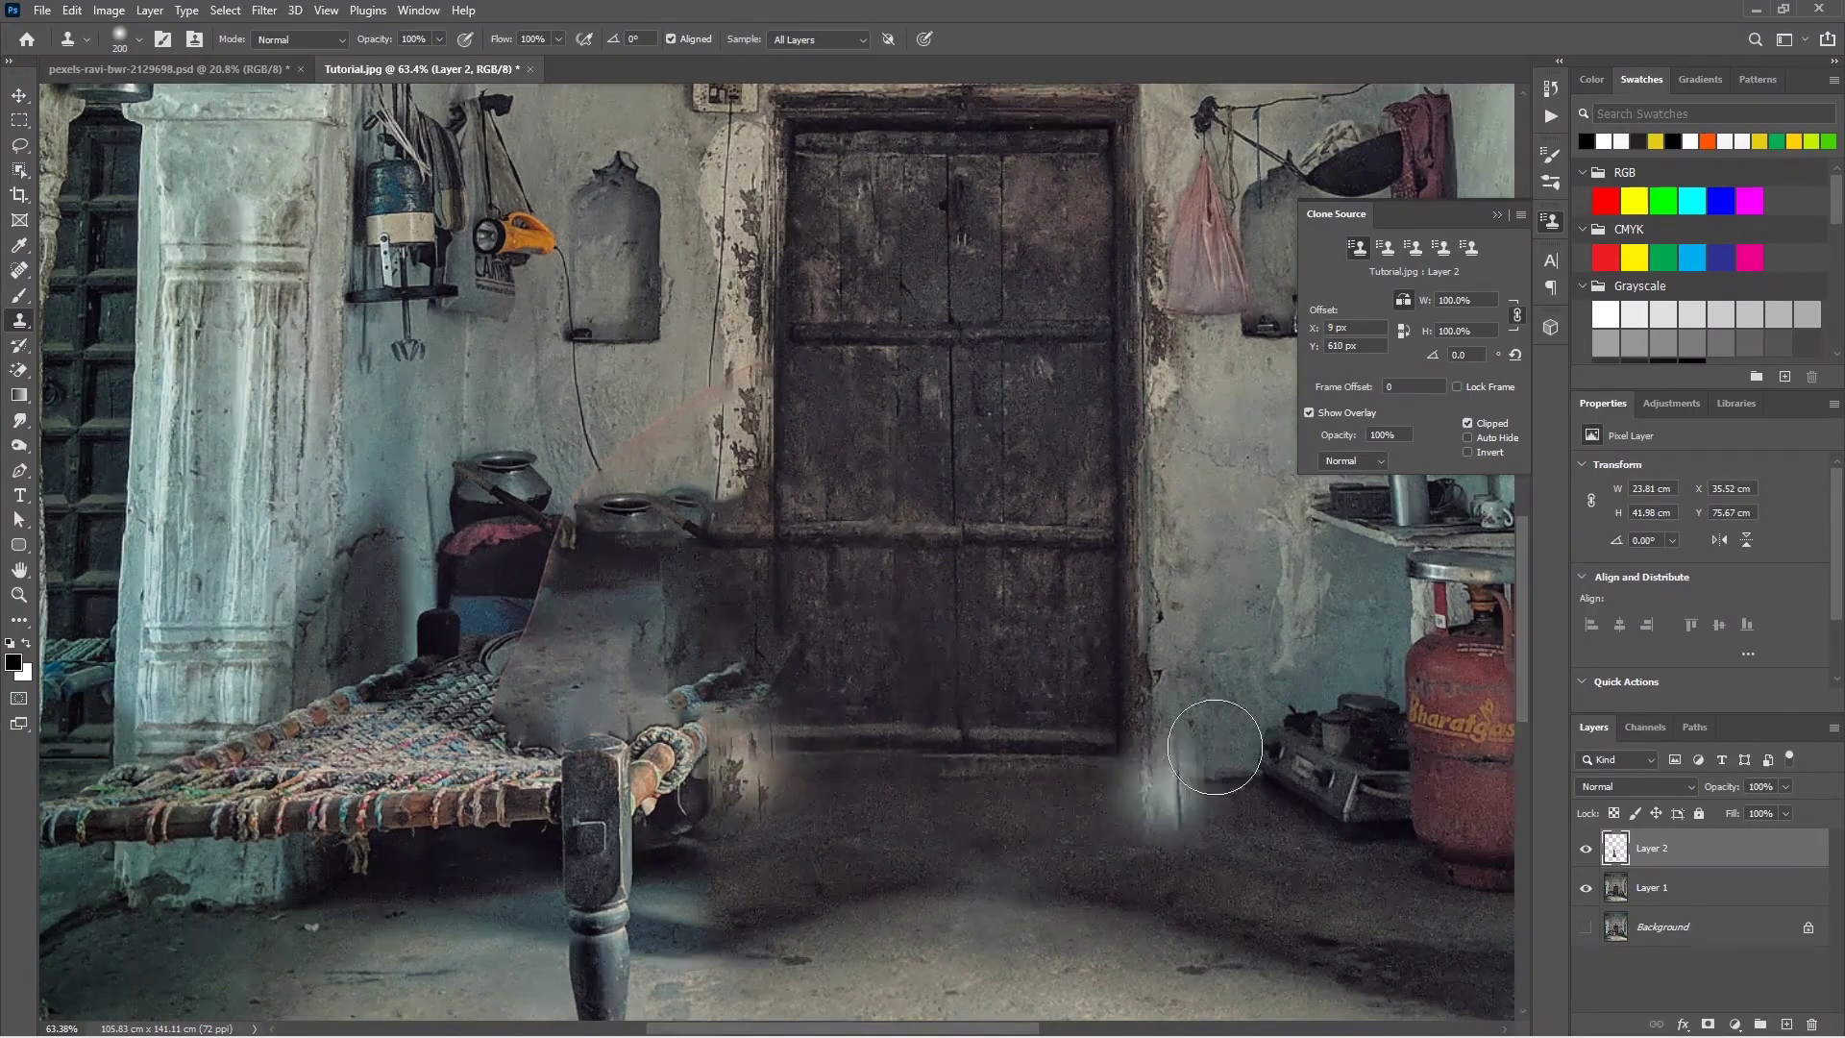
alt+click(422, 713)
drag(483, 713, 739, 697)
alt+click(349, 790)
drag(535, 630, 498, 654)
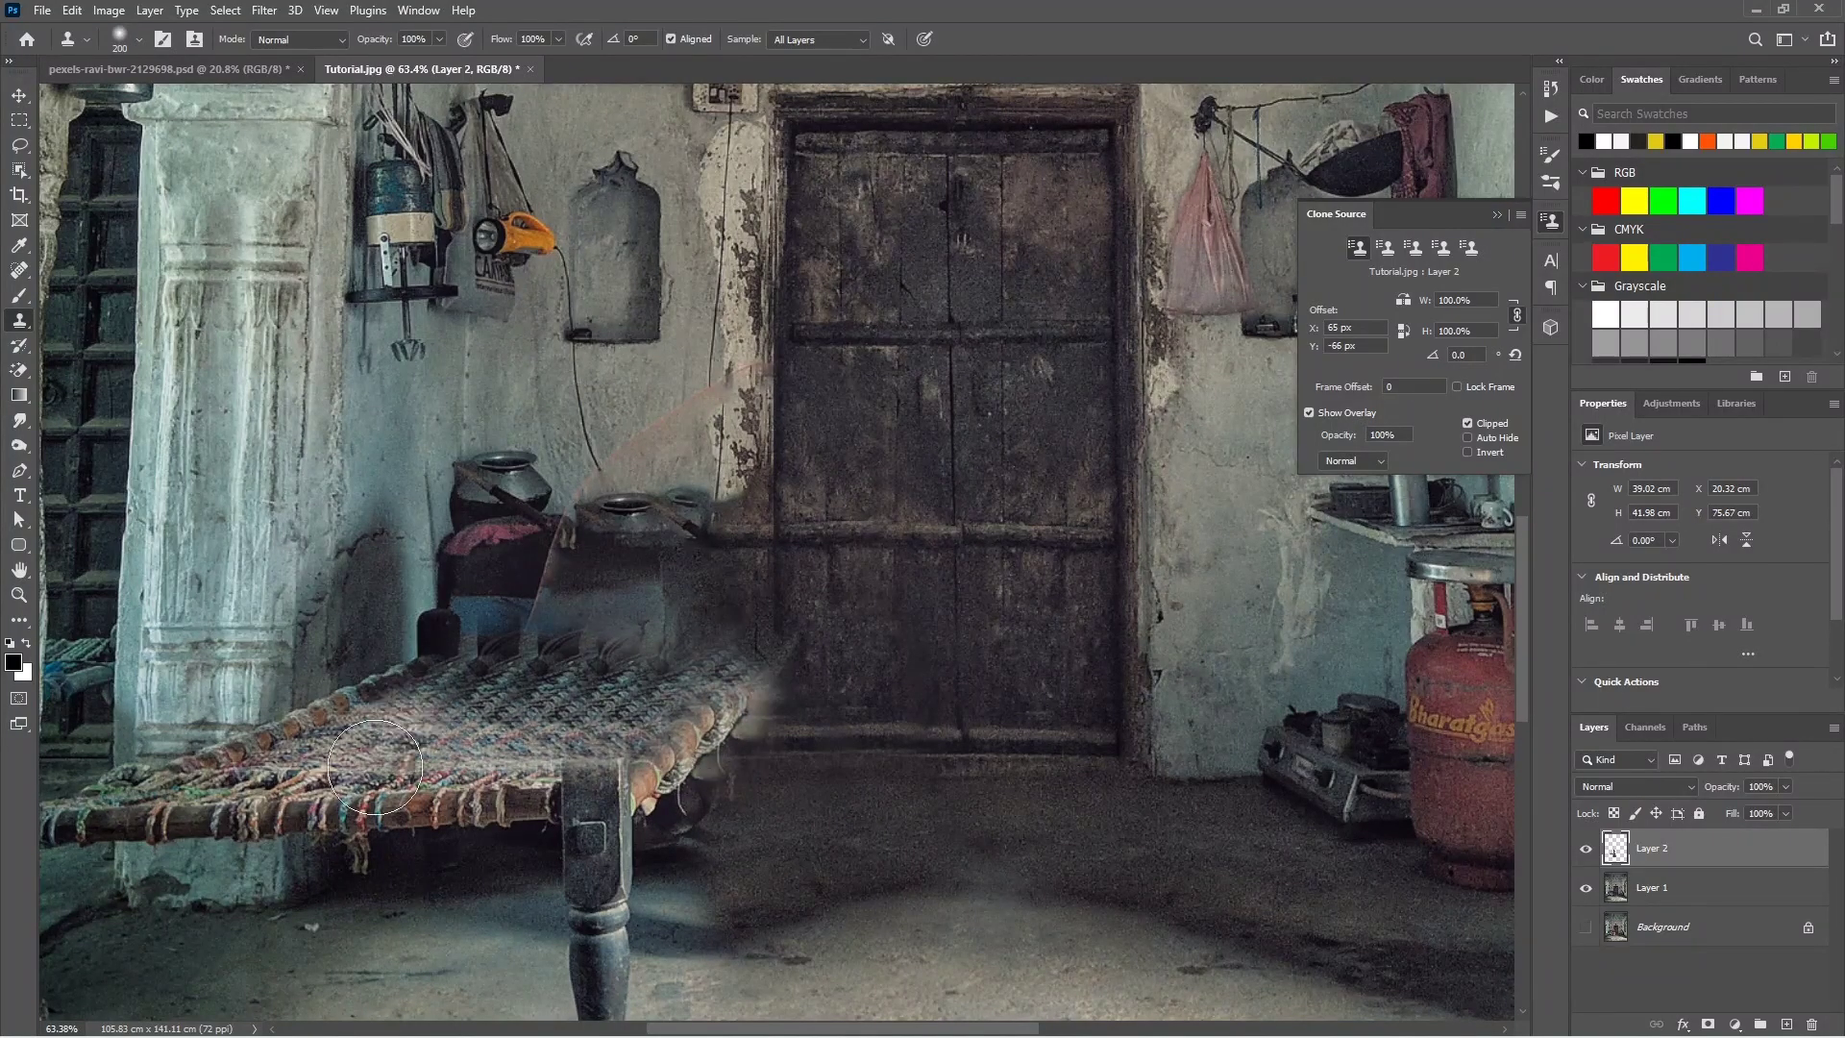
Step: Clone over the blue bucket at 60% source scale, then restore scale to 100%
click(1401, 298)
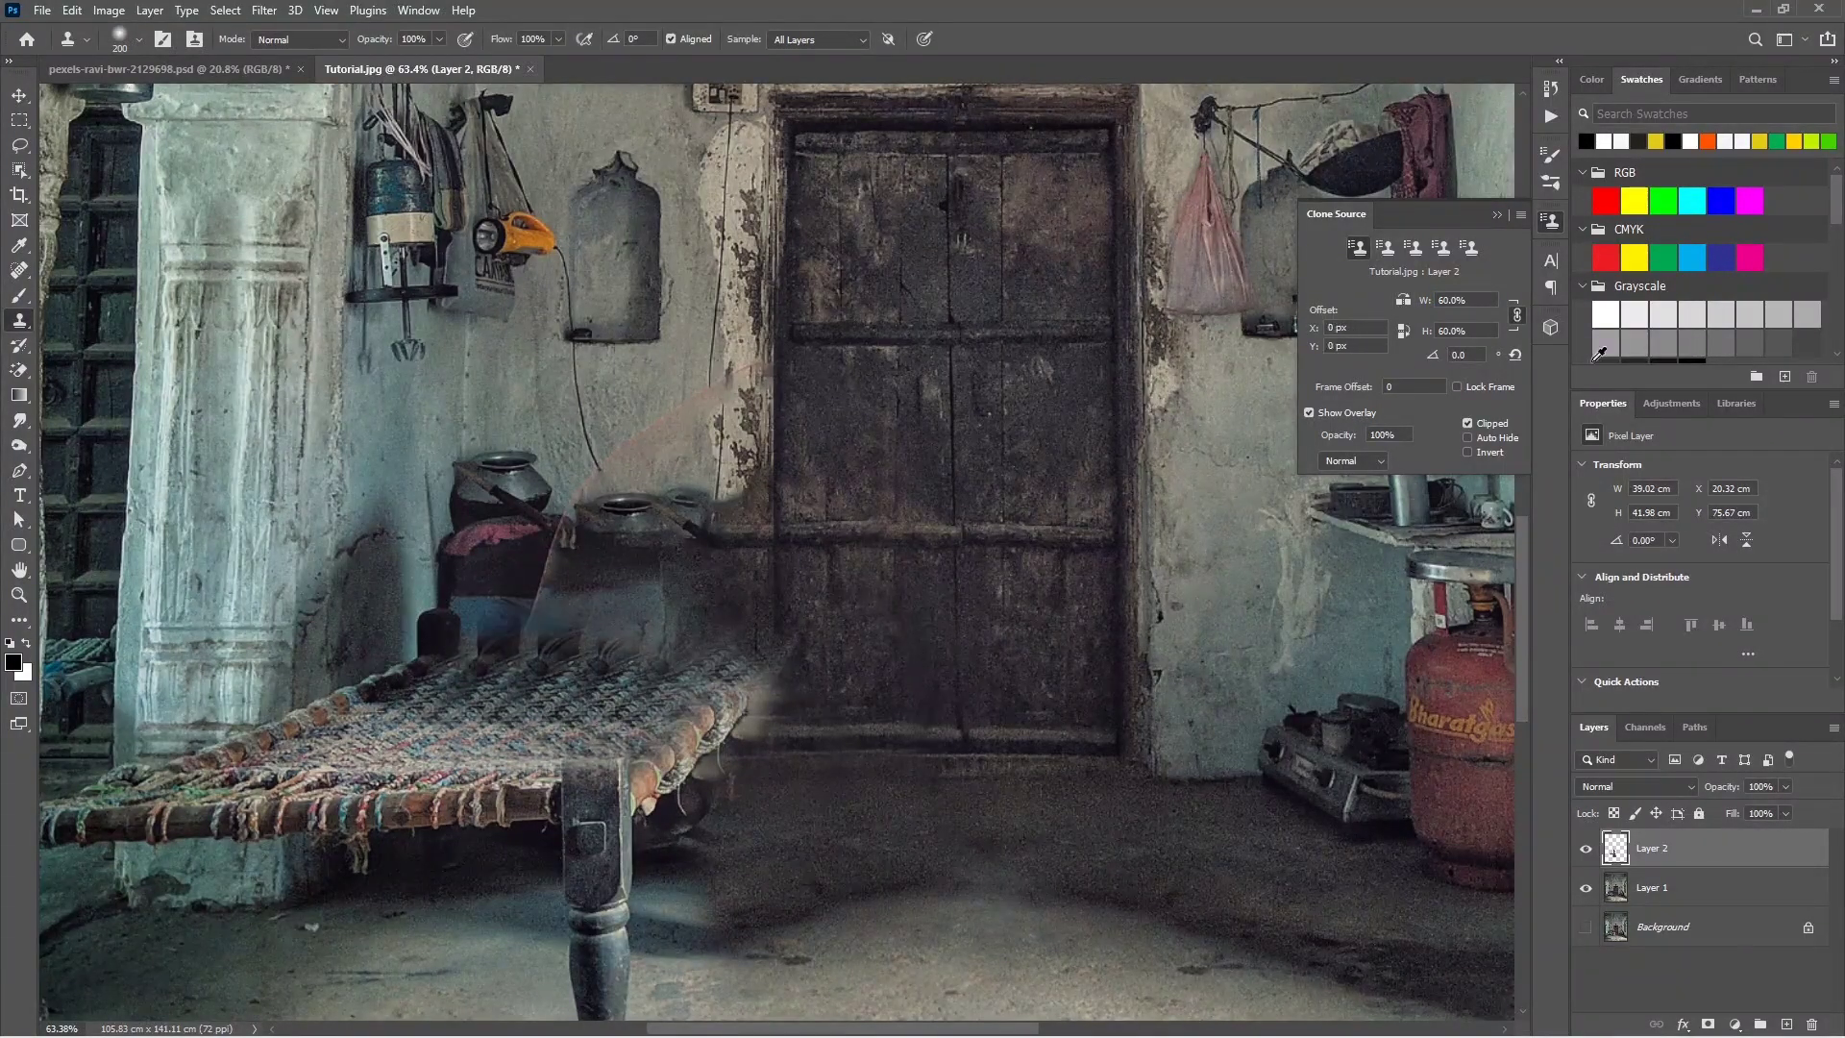
key(Return)
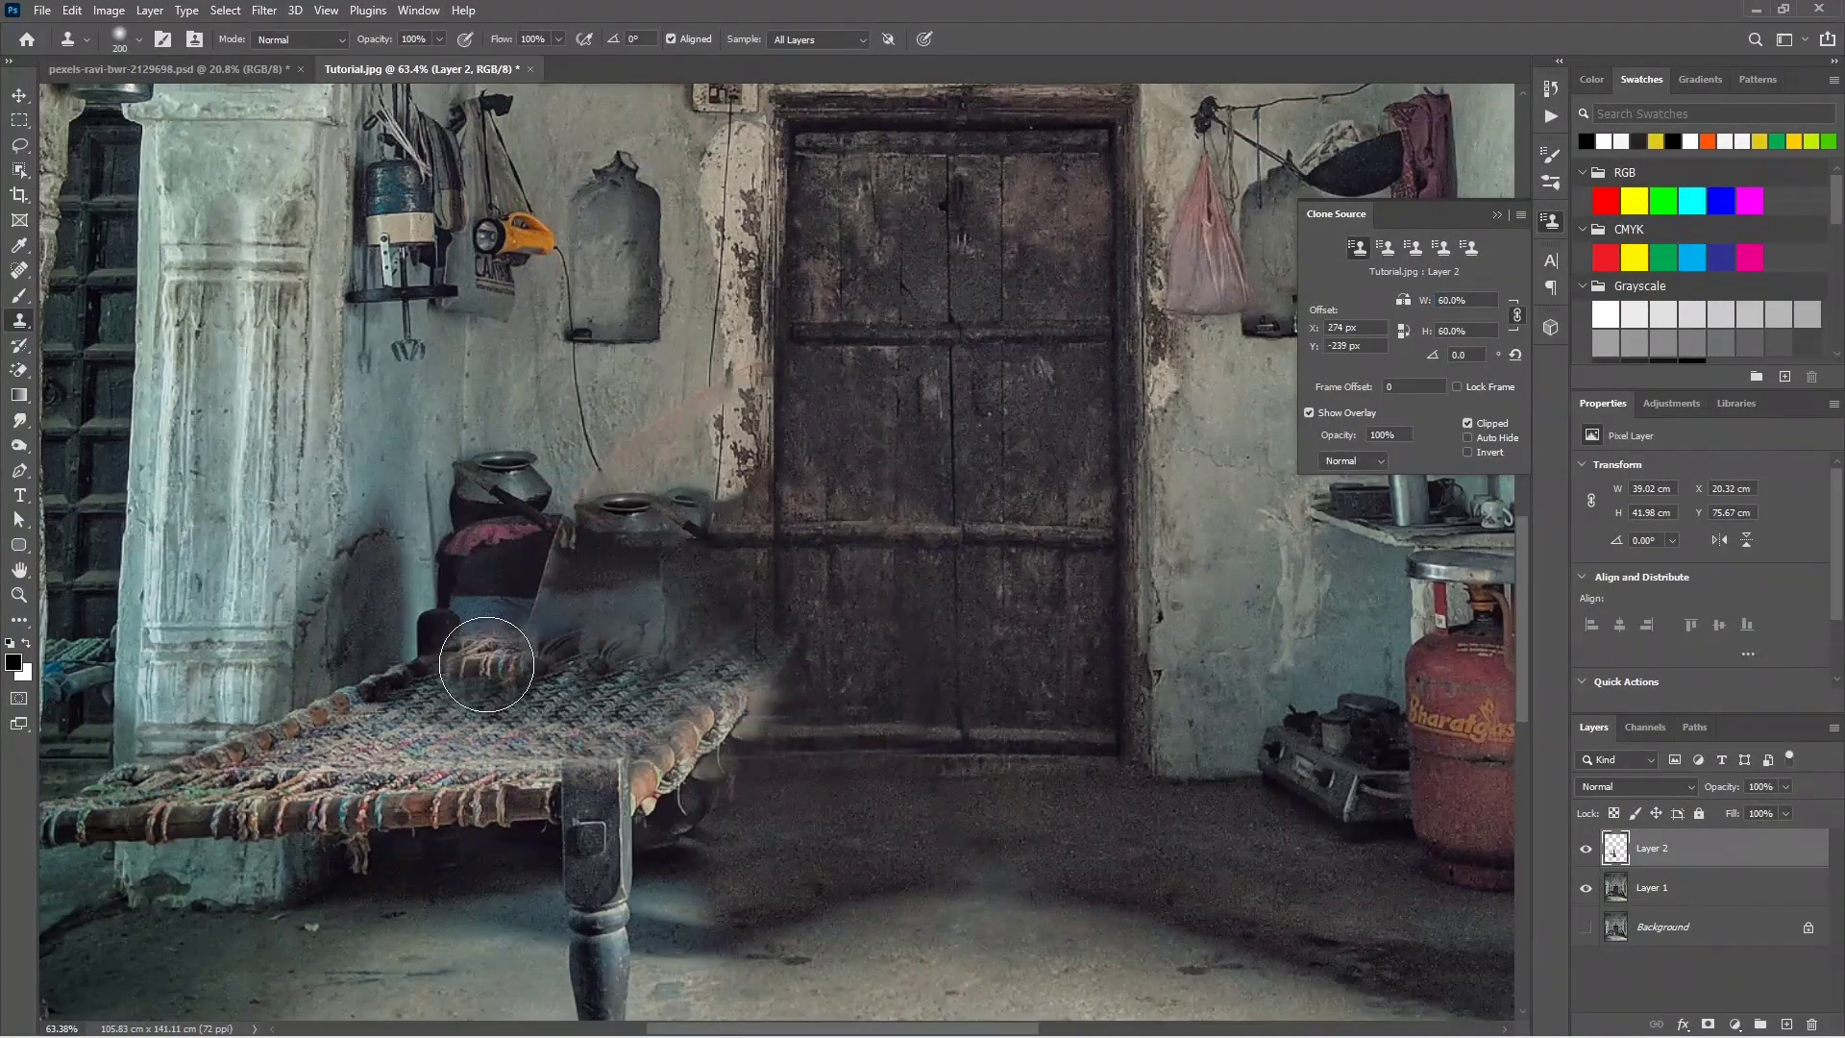
mouse_move(485, 648)
mouse_down()
mouse_move(515, 626)
mouse_move(672, 629)
mouse_up()
click(671, 39)
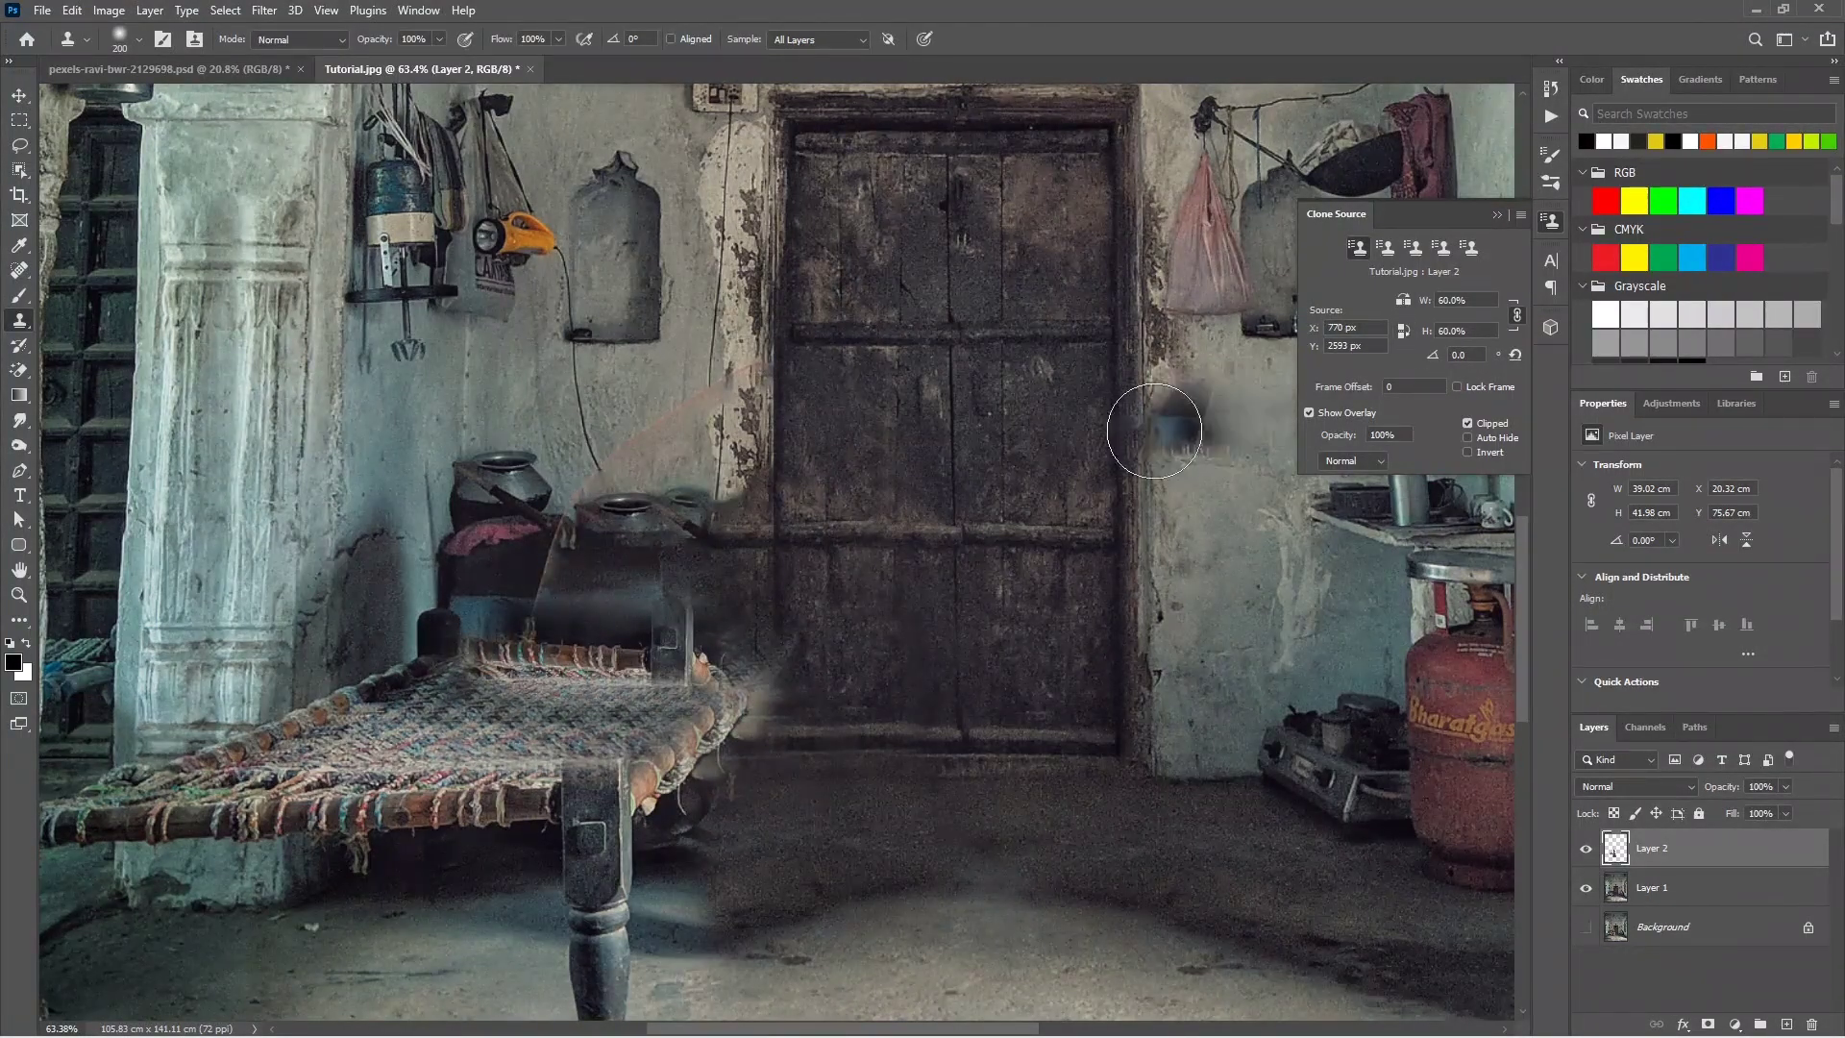
text(100)
key(Tab)
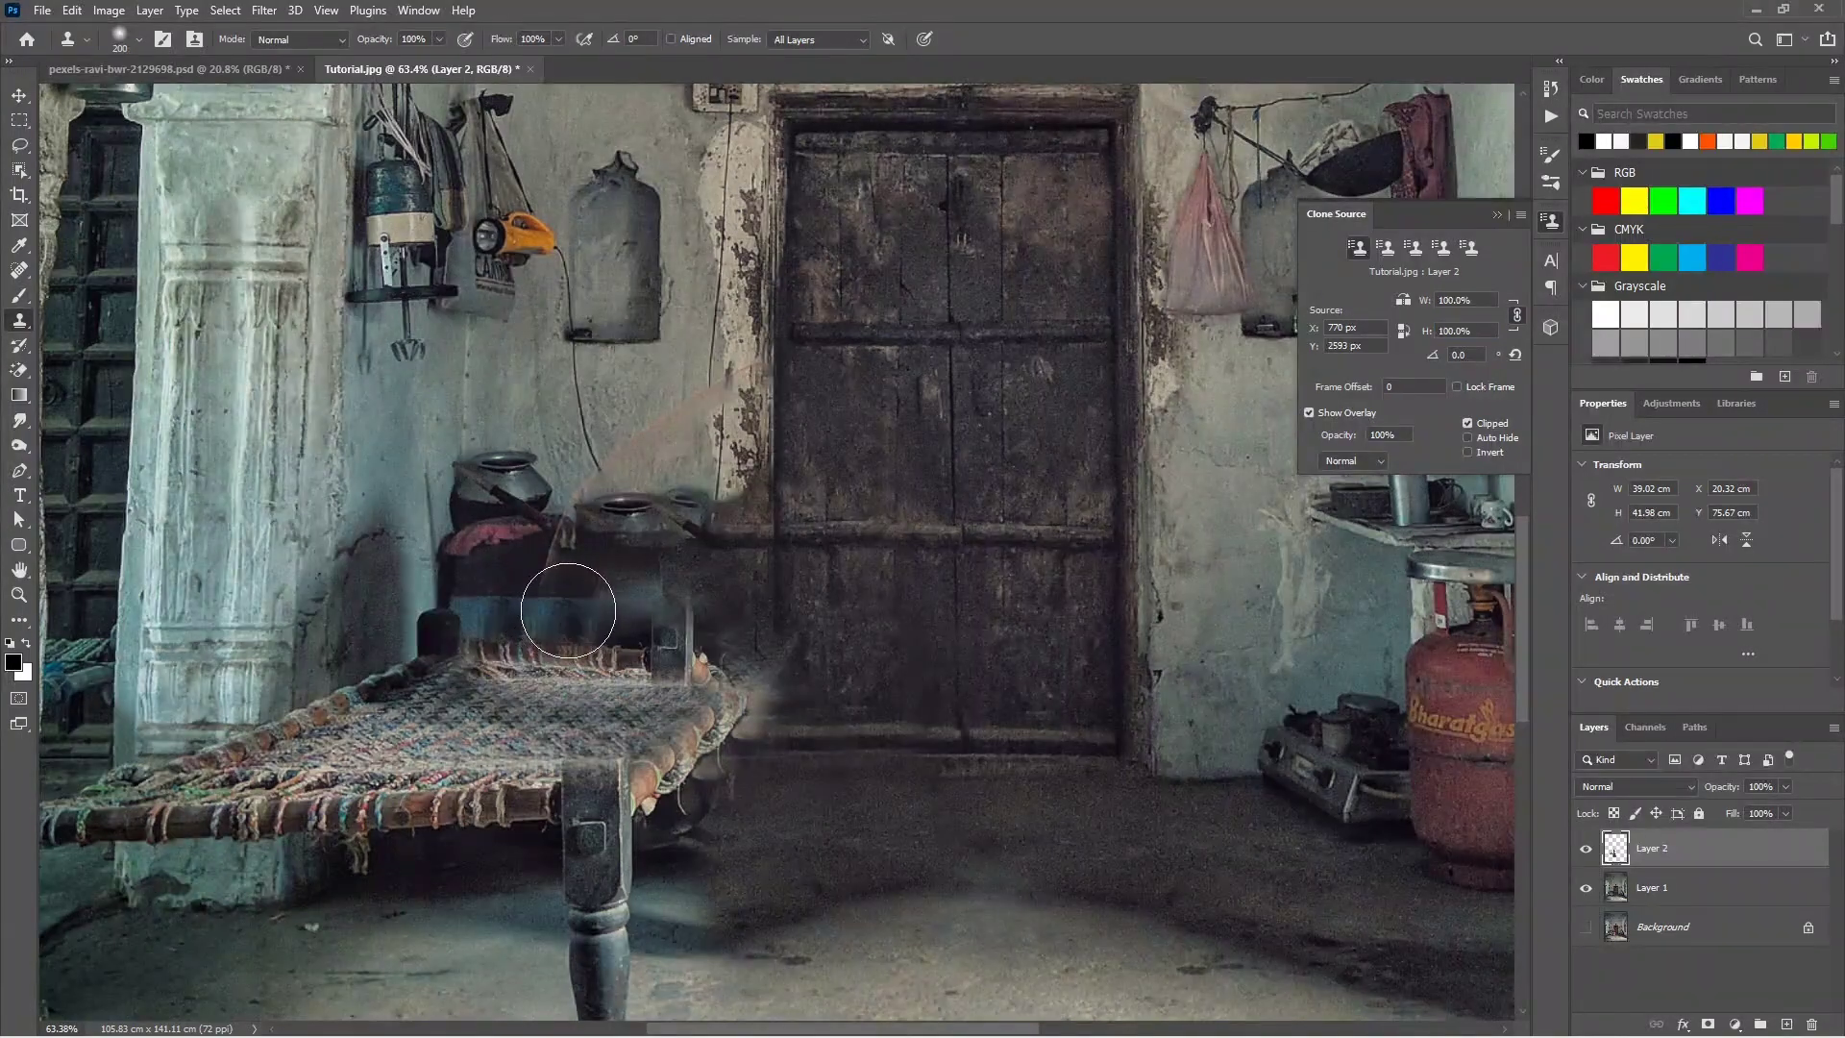
Step: Paint wall texture over the pots and remaining smudges above the bed
alt+click(696, 460)
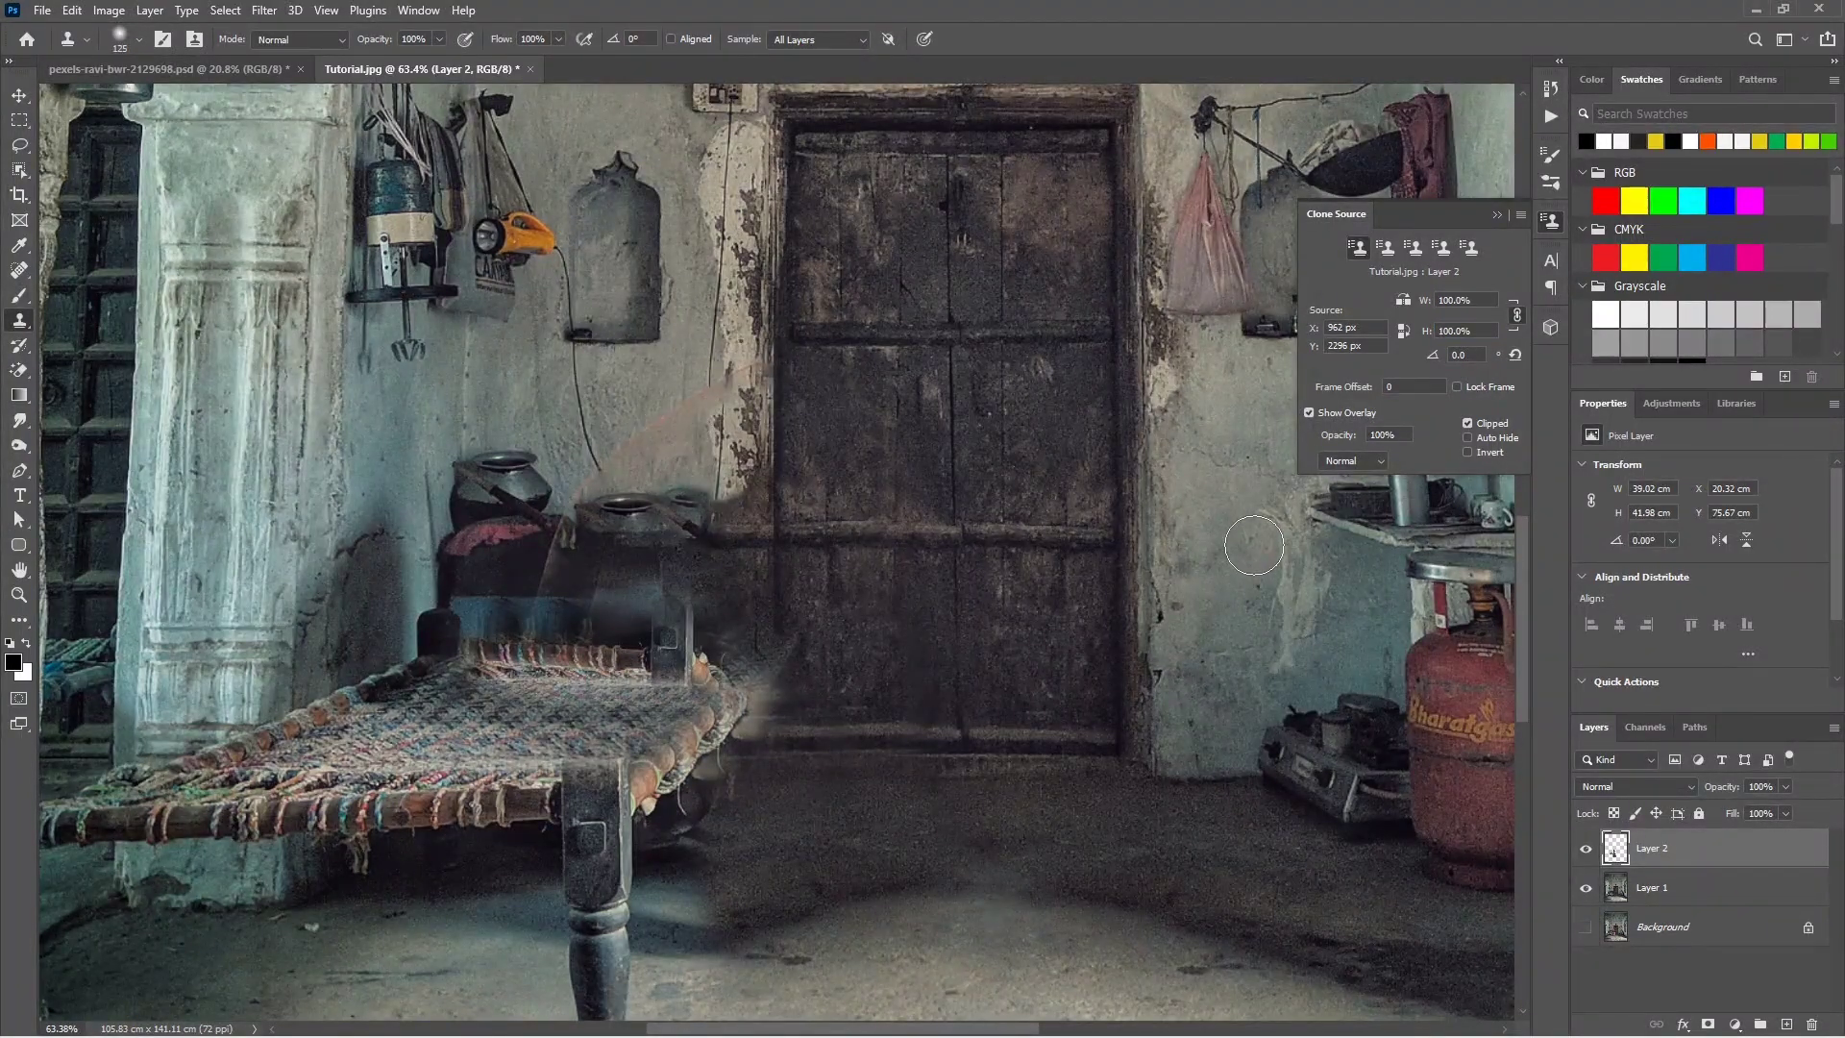
alt+click(1254, 545)
drag(698, 439, 756, 508)
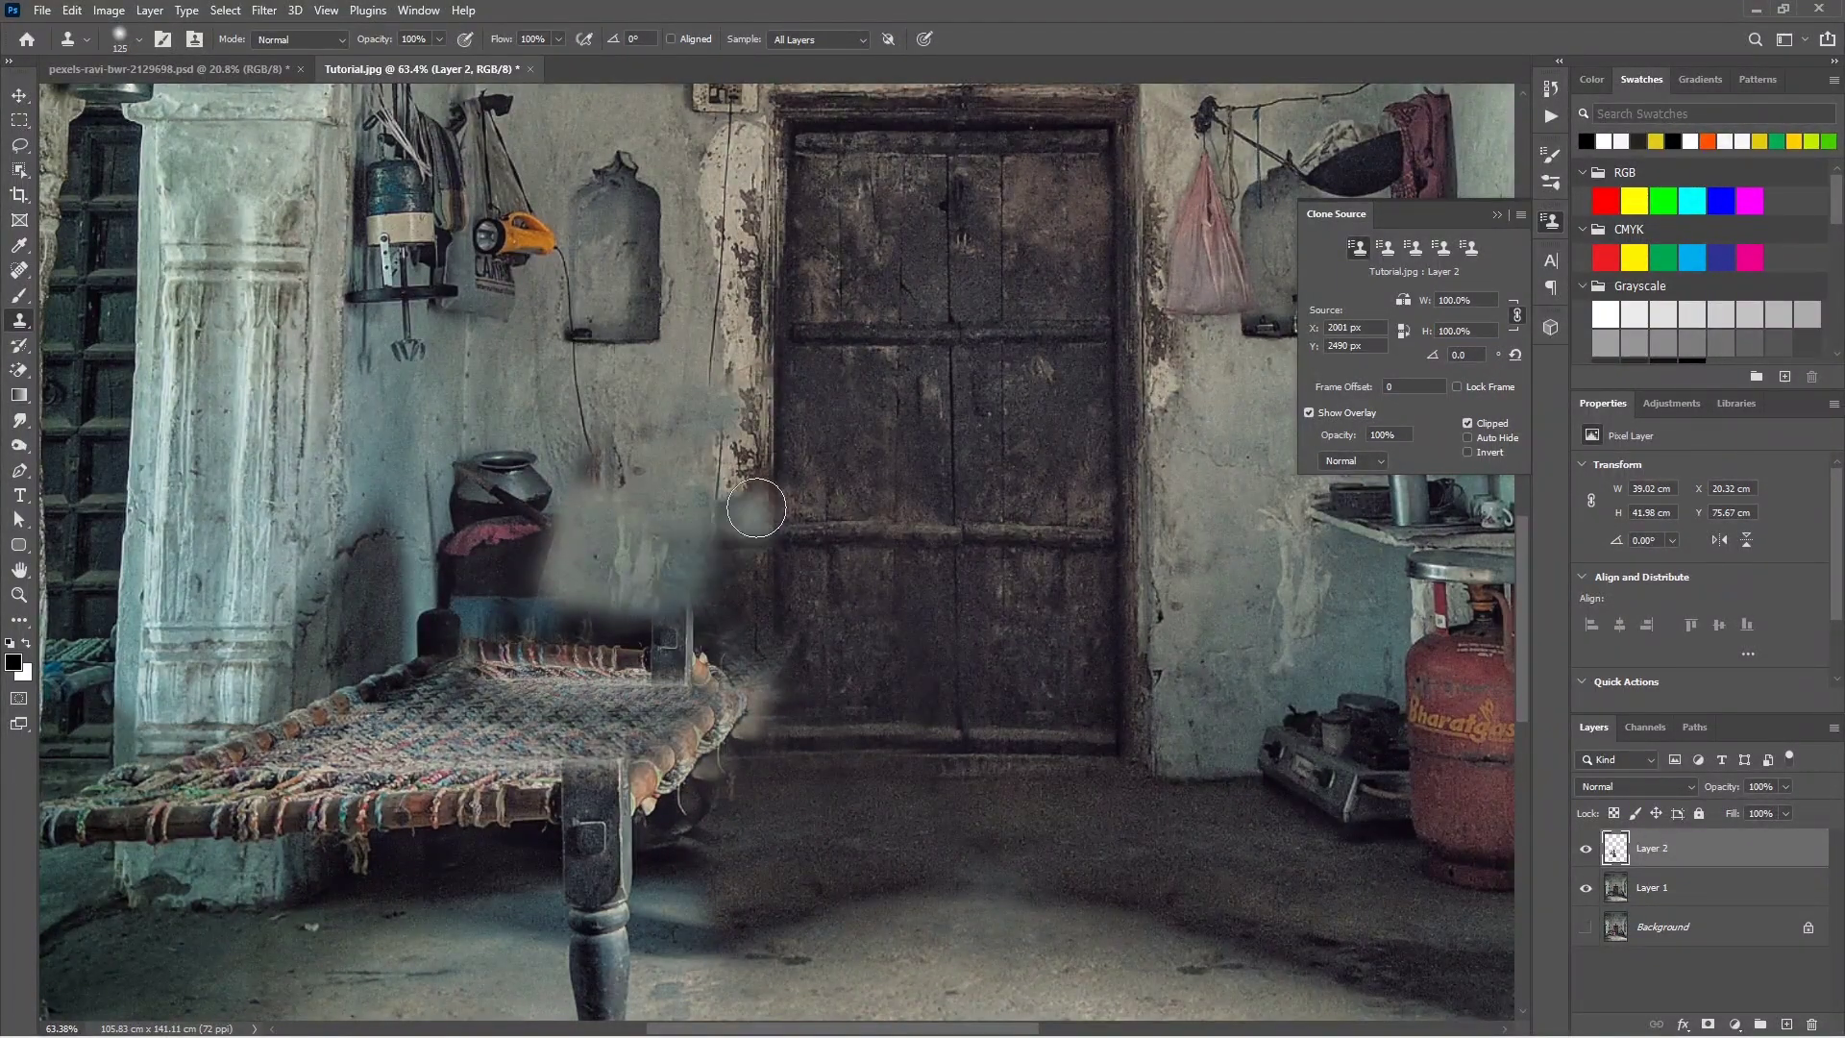
drag(756, 507, 673, 634)
key(ctrl+0)
key(v)
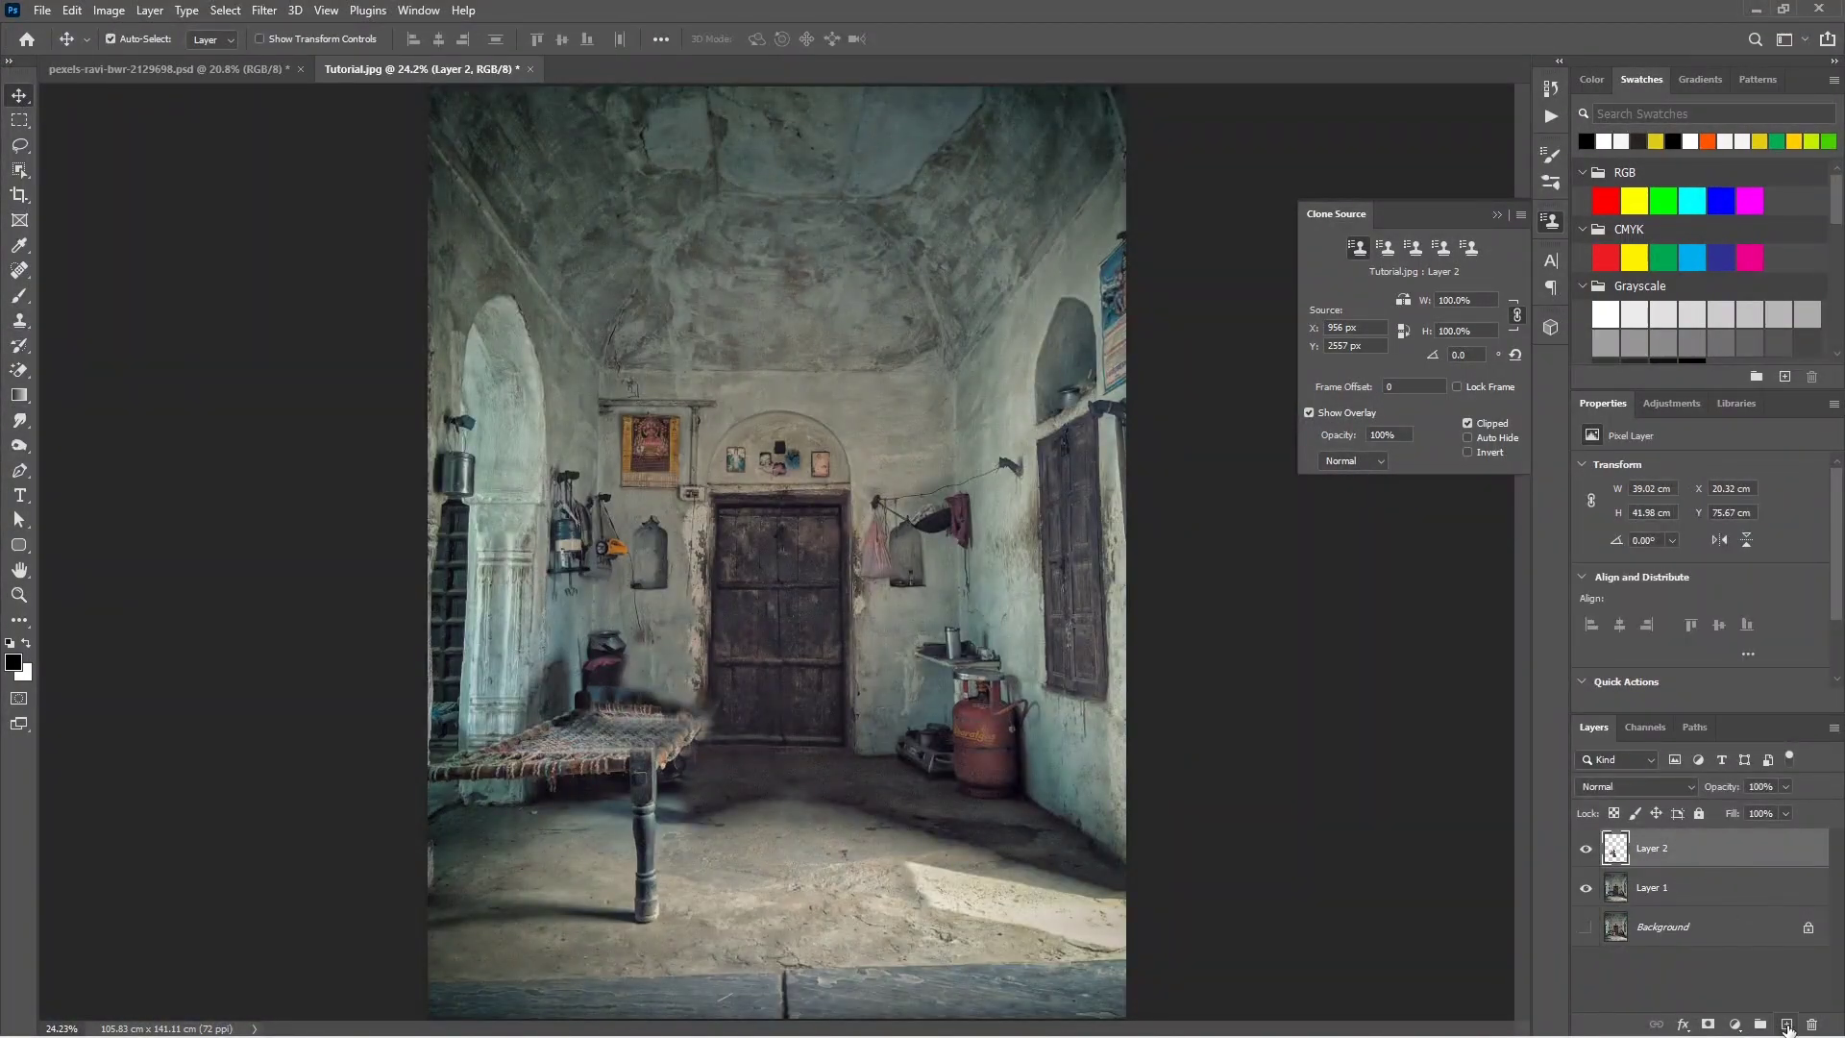
Step: Set the orange layer to Multiply and add a Curves adjustment to deepen the grade
click(1634, 786)
click(1593, 631)
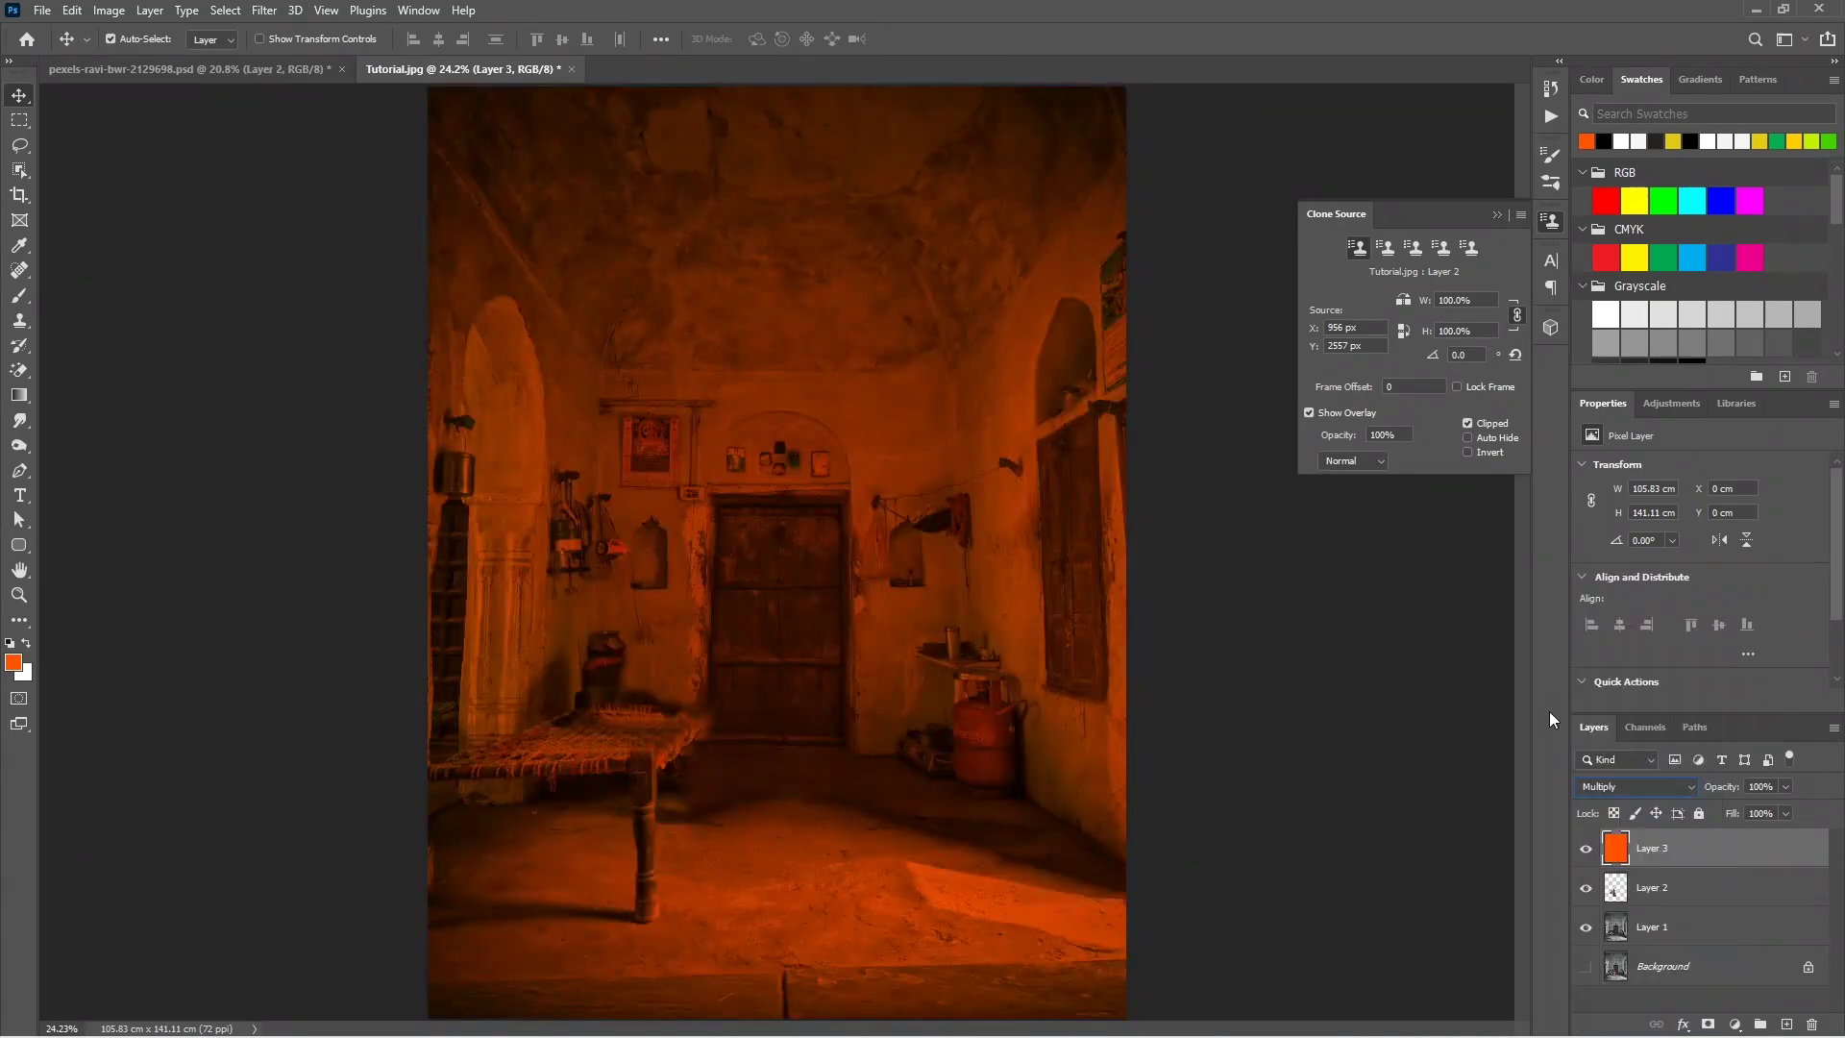
click(1735, 1024)
click(1746, 773)
scroll(1720, 615, down, 2)
drag(1812, 620, 1780, 622)
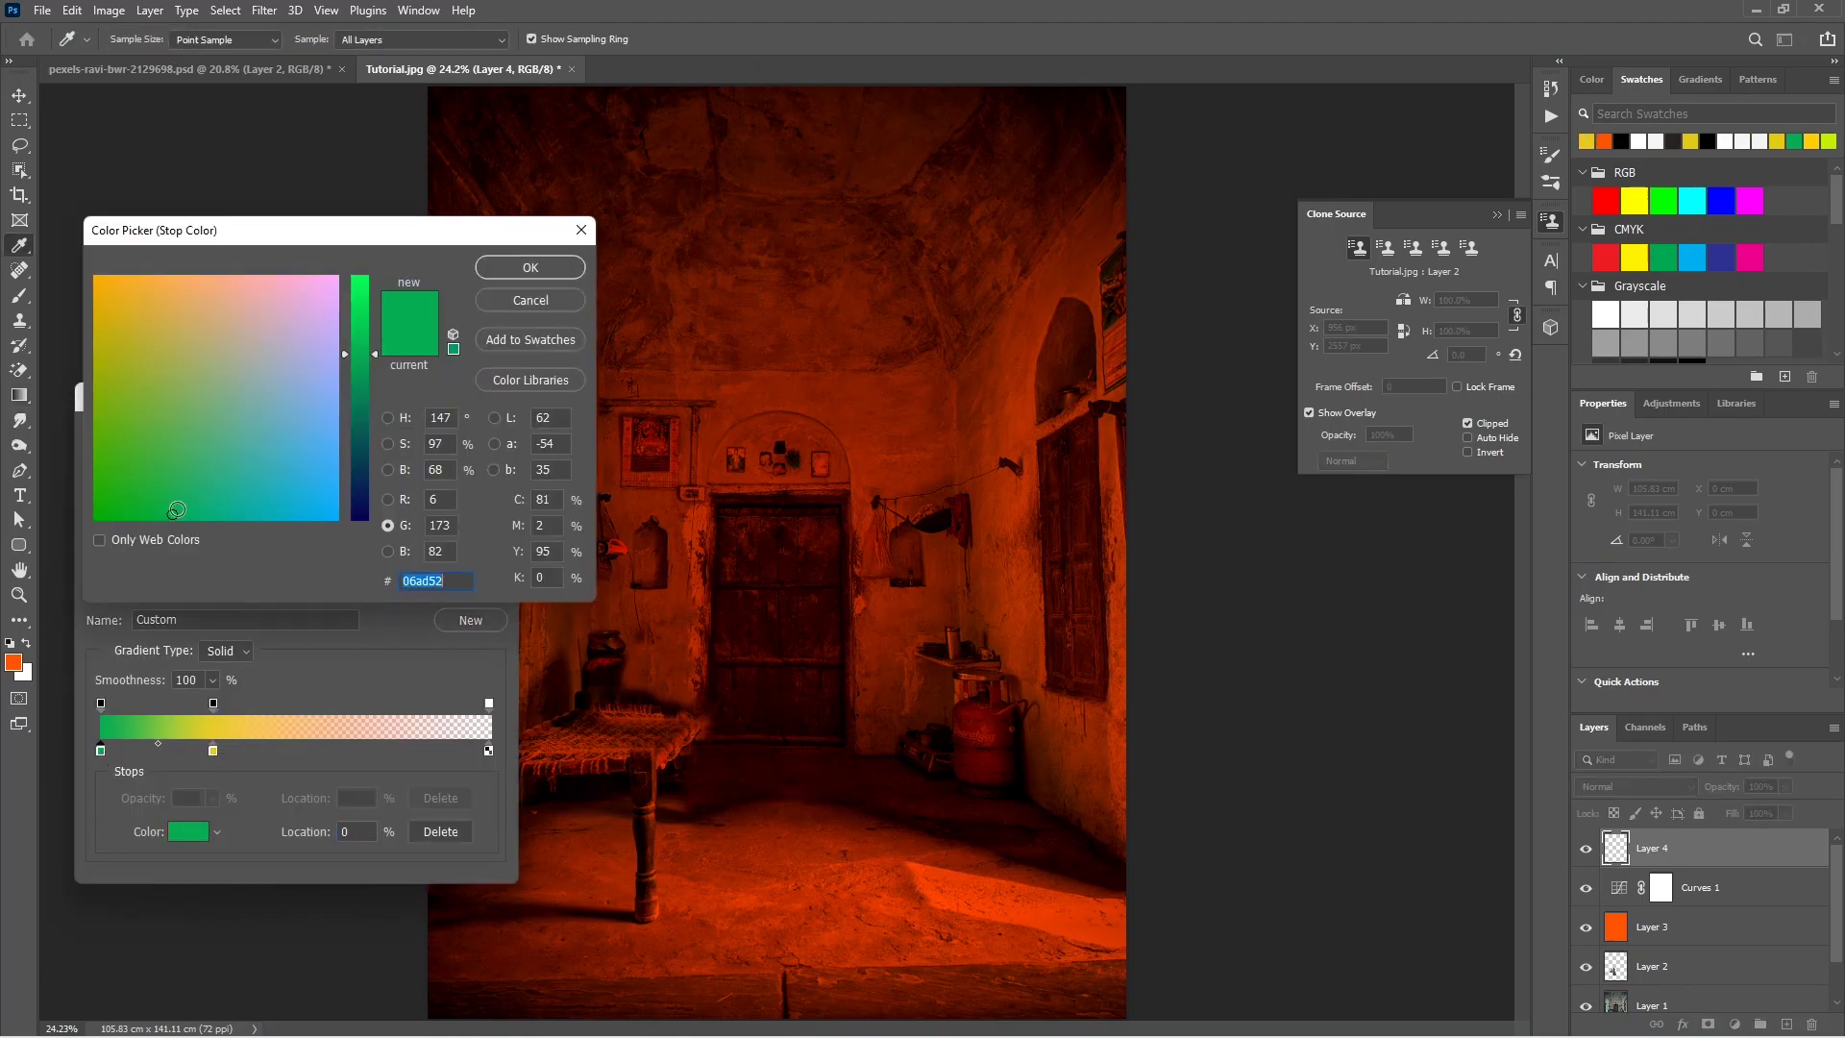
Step: Draw a green-to-yellow gradient down the top of the canvas and stretch it taller
click(530, 268)
click(470, 440)
drag(764, 203, 772, 608)
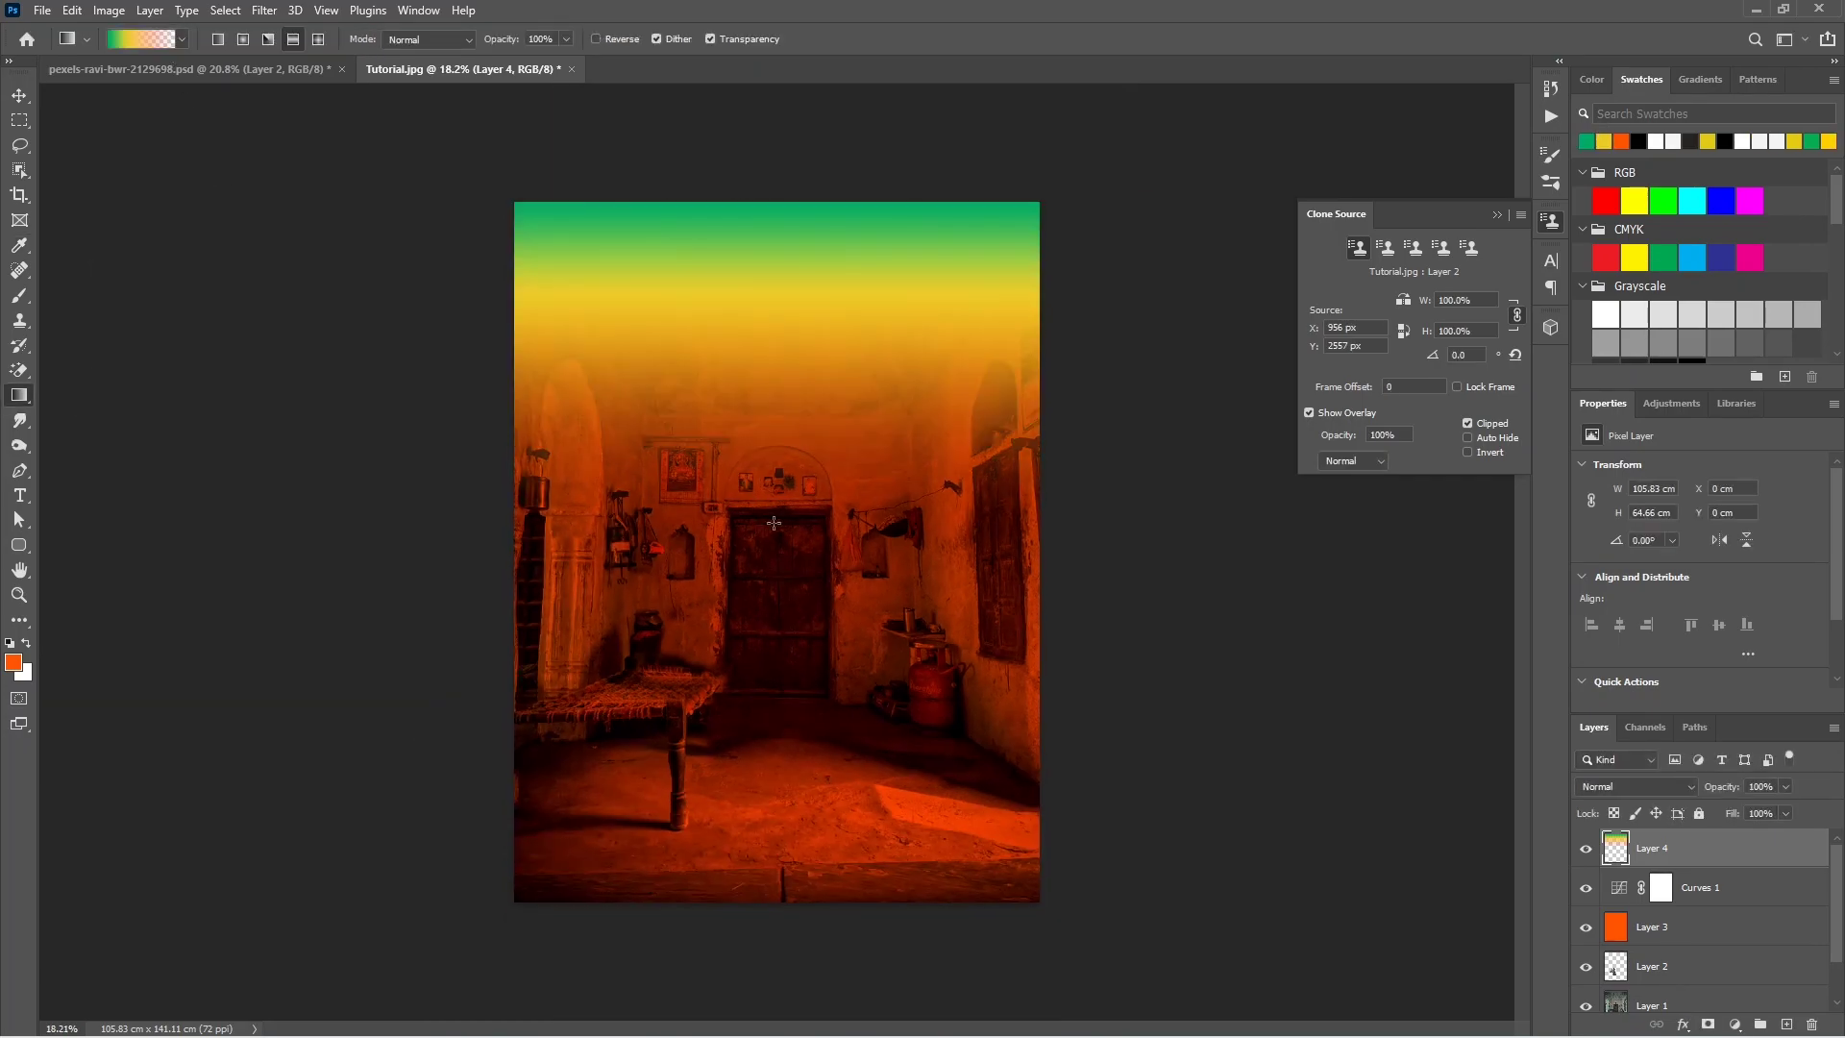
key(v)
key(ctrl+t)
drag(776, 313, 776, 281)
Step: Commit the stretch and set the gradient layer's blend mode to Overlay
key(Return)
click(1634, 786)
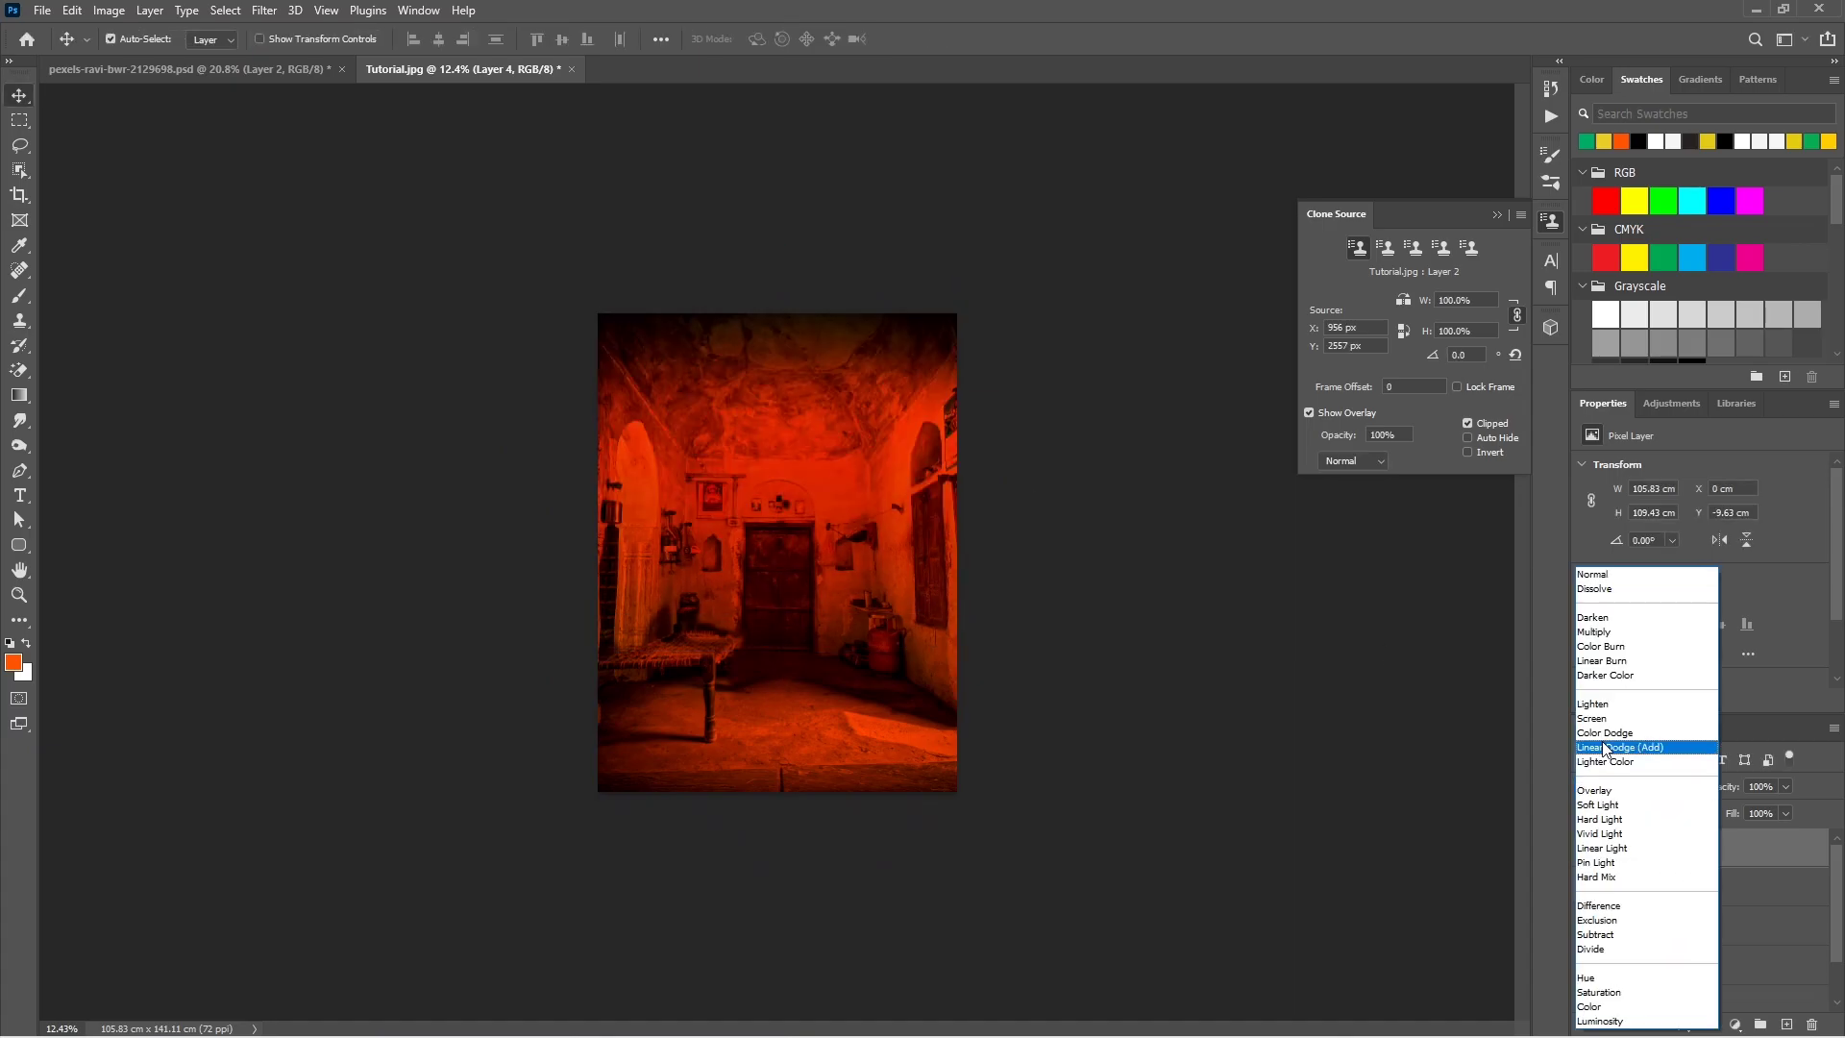
click(1605, 578)
key(Down)
key(Down)
key(Down)
key(Down)
key(Down)
key(Down)
key(Down)
key(Down)
key(Down)
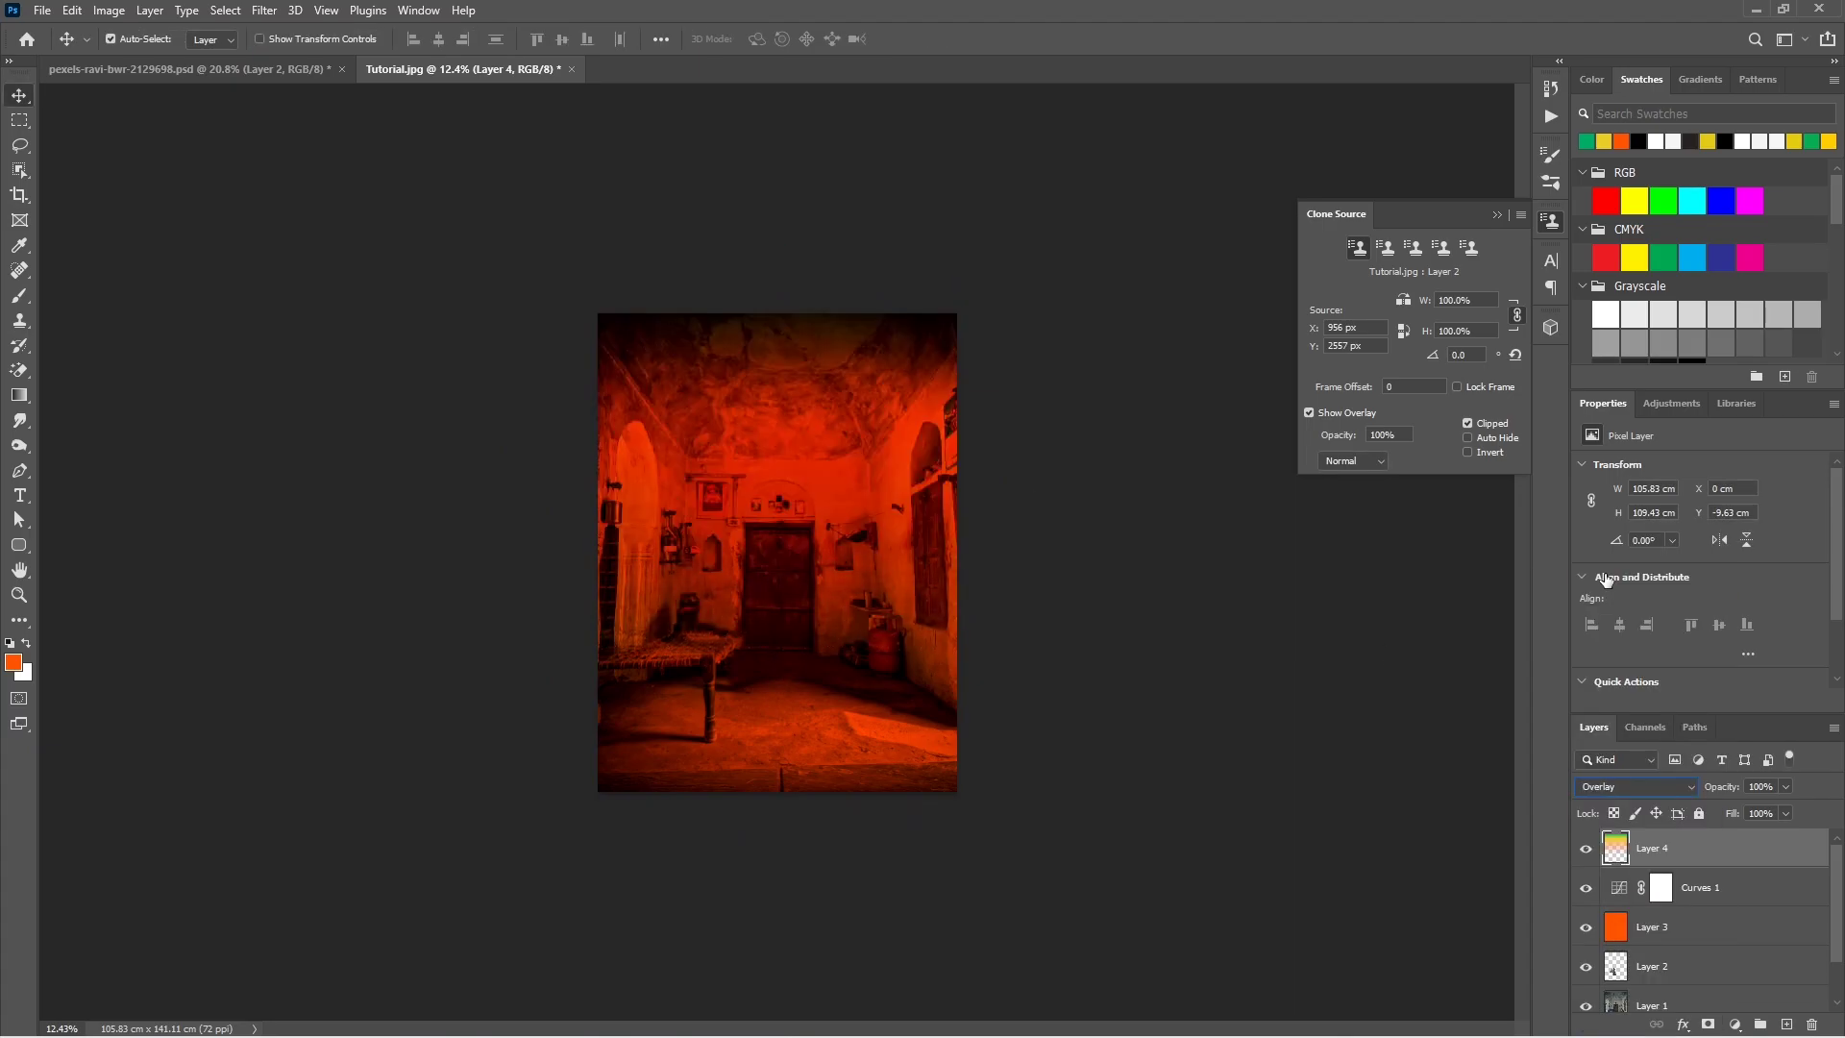
key(Down)
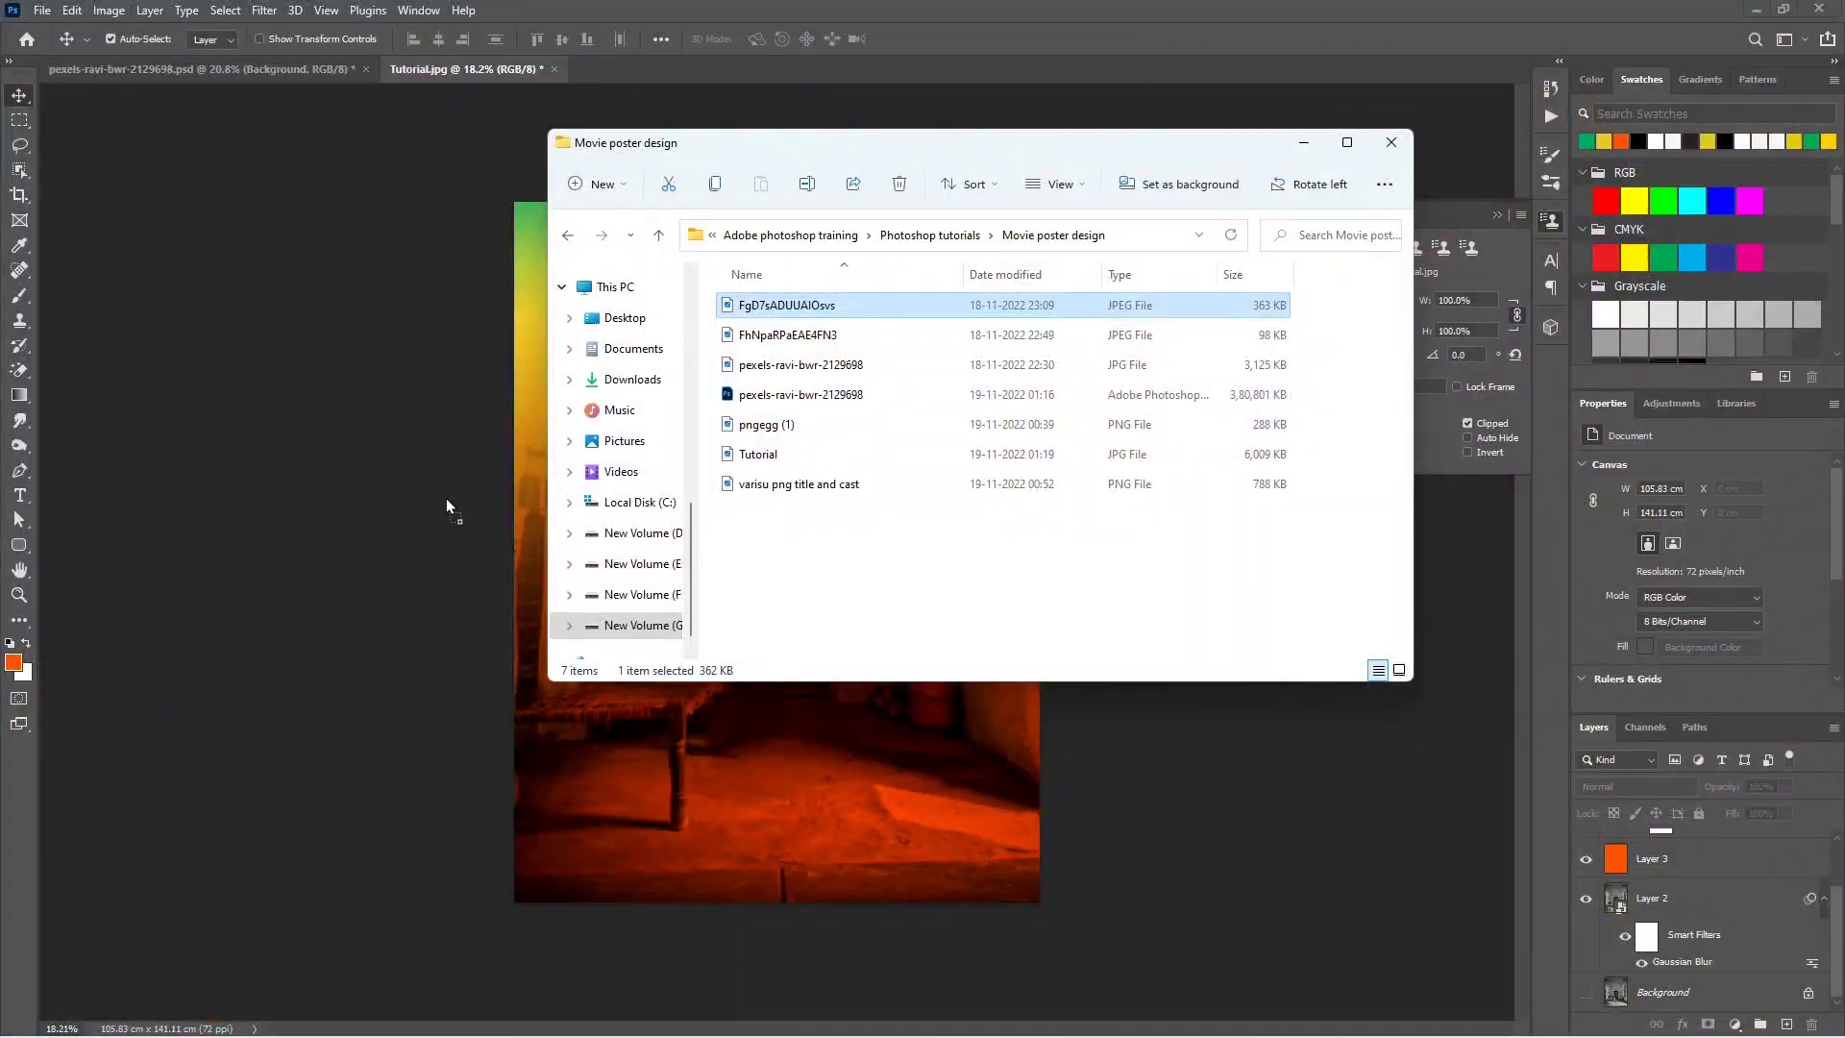
Step: Place the Tutorial.jpg actor photo and scale it to fill the canvas
drag(745, 320, 446, 498)
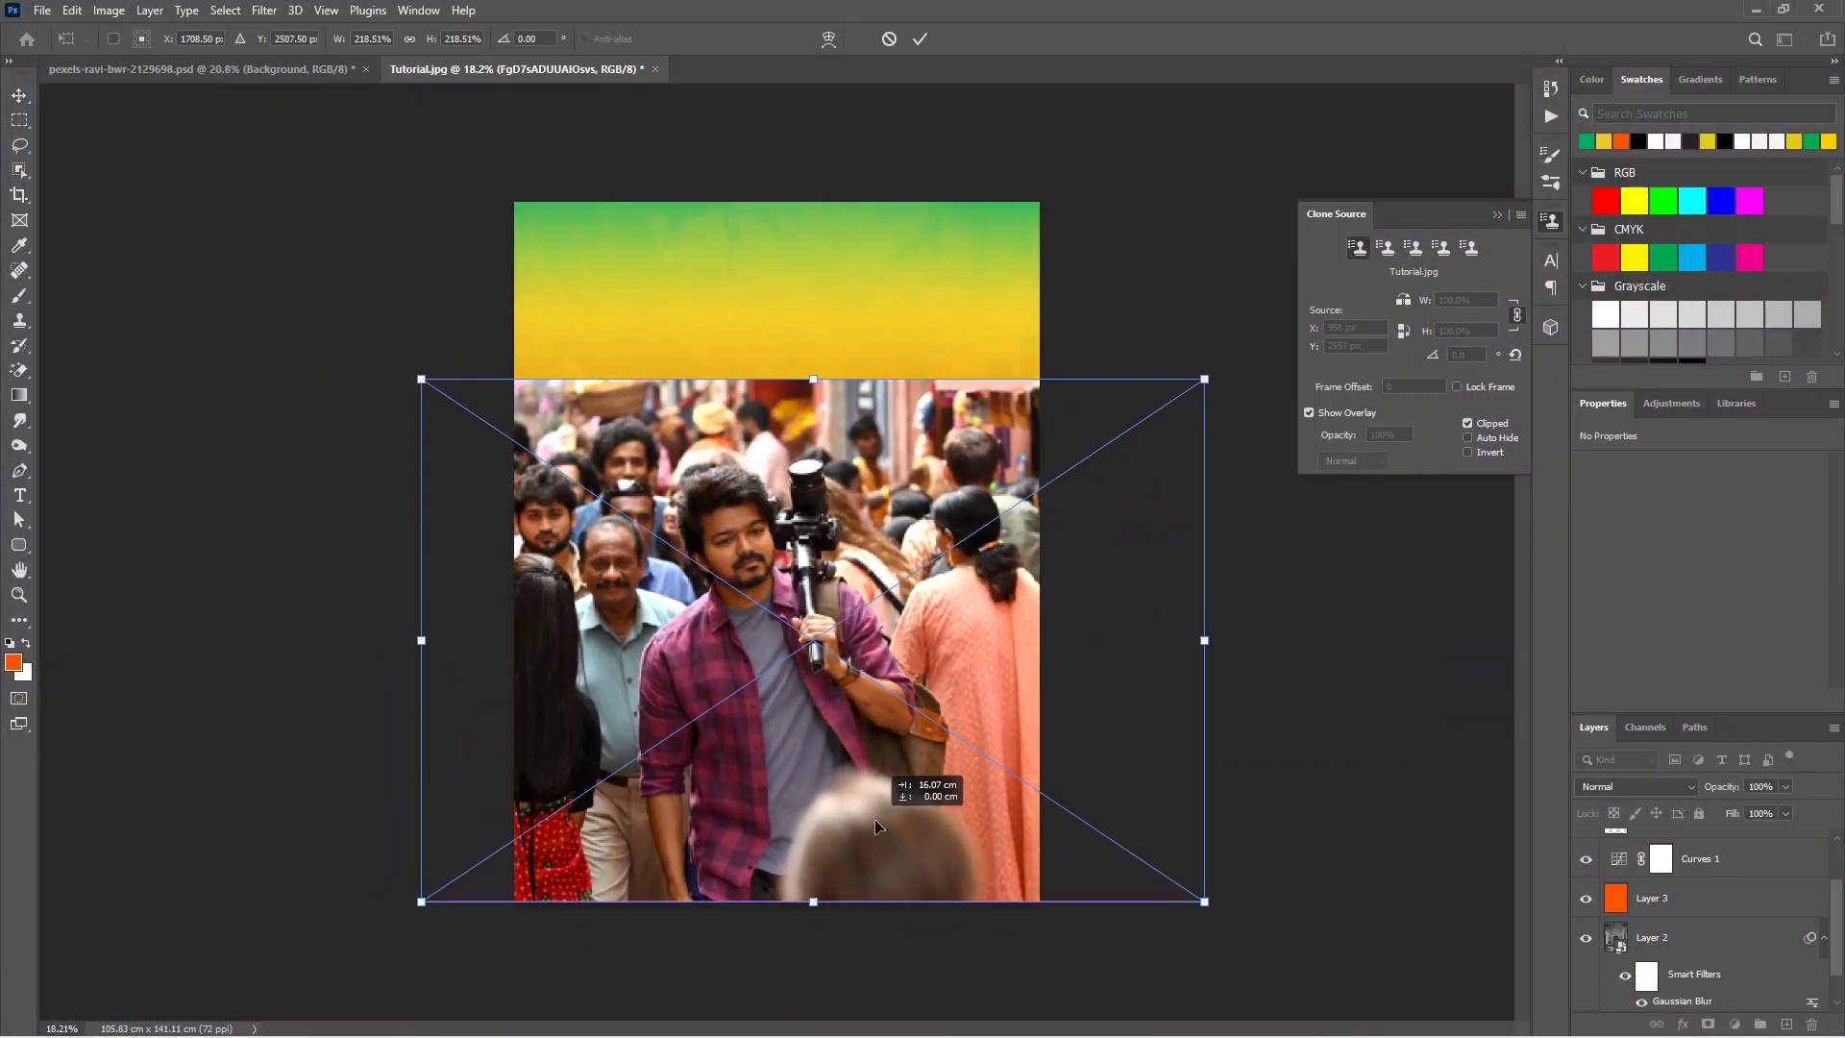
drag(874, 818, 799, 398)
key(Return)
key(ctrl+0)
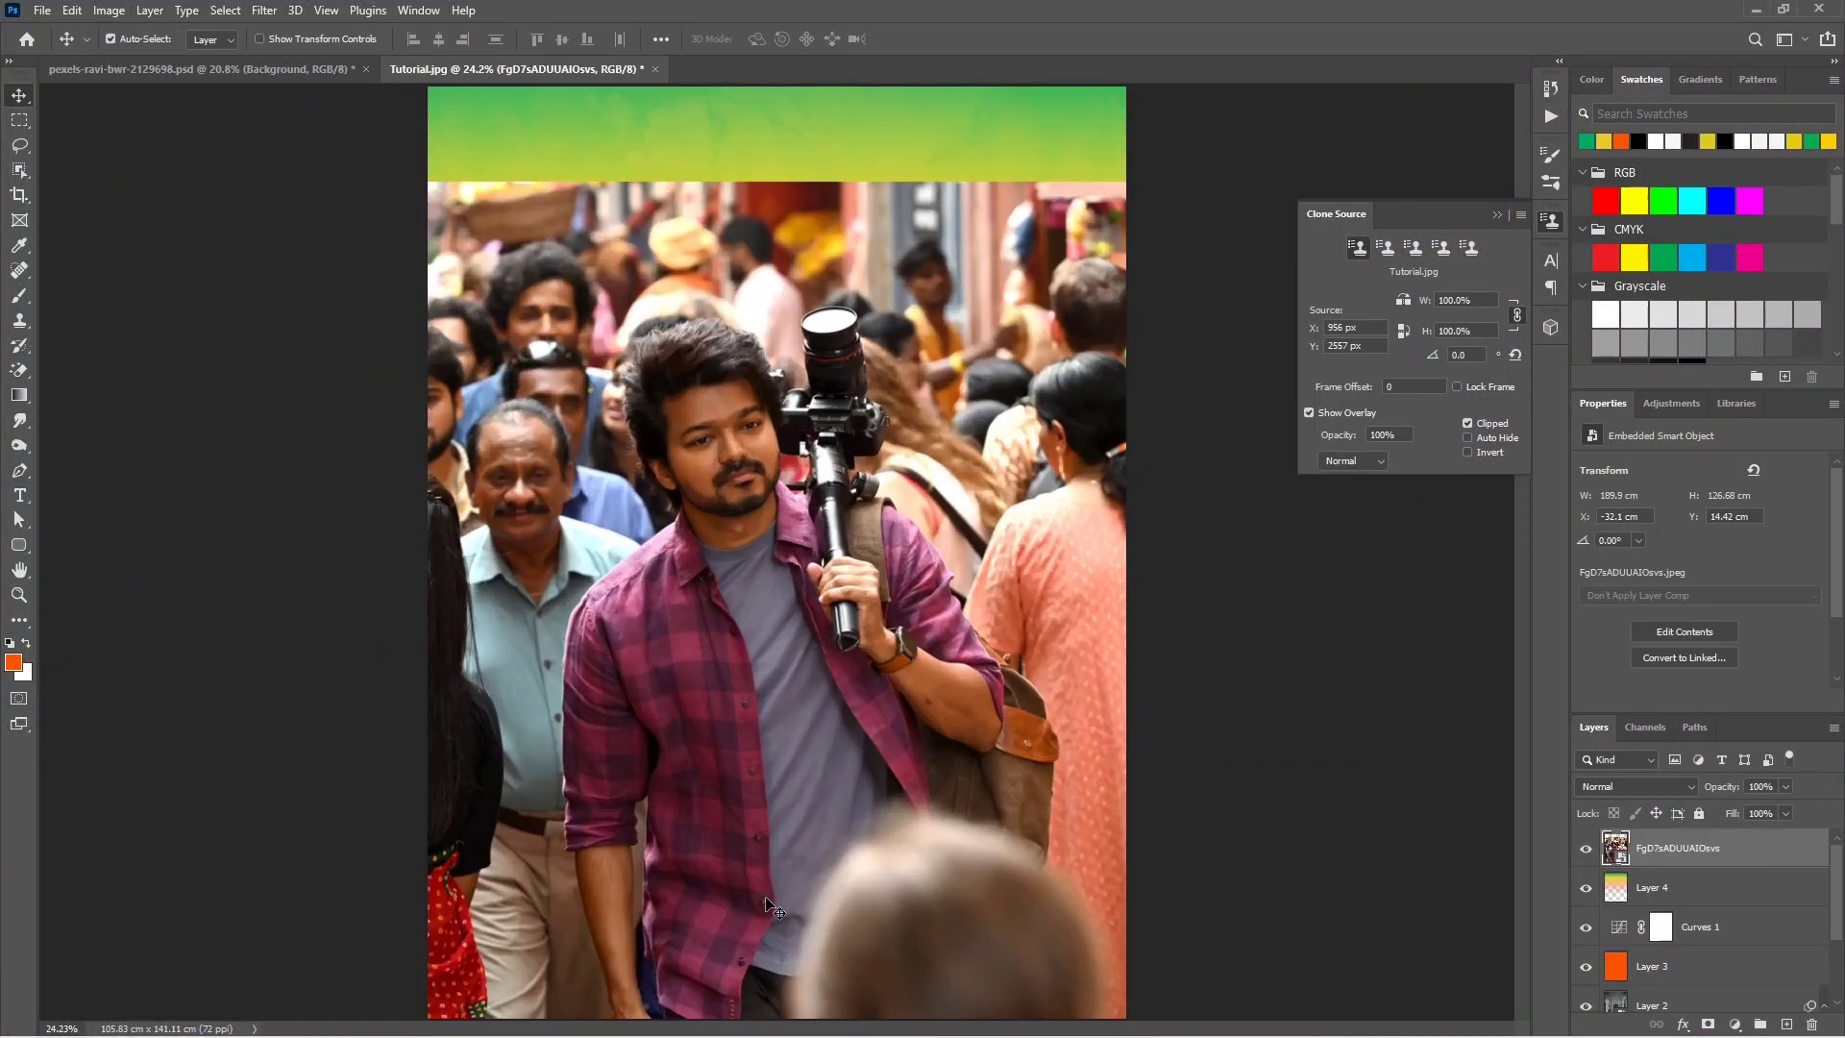
right_click(1662, 851)
key(Escape)
Step: Trace the Pen path up the actor's arm and sleeve to the shoulder
scroll(592, 897, up, 5)
scroll(592, 898, up, 3)
click(596, 786)
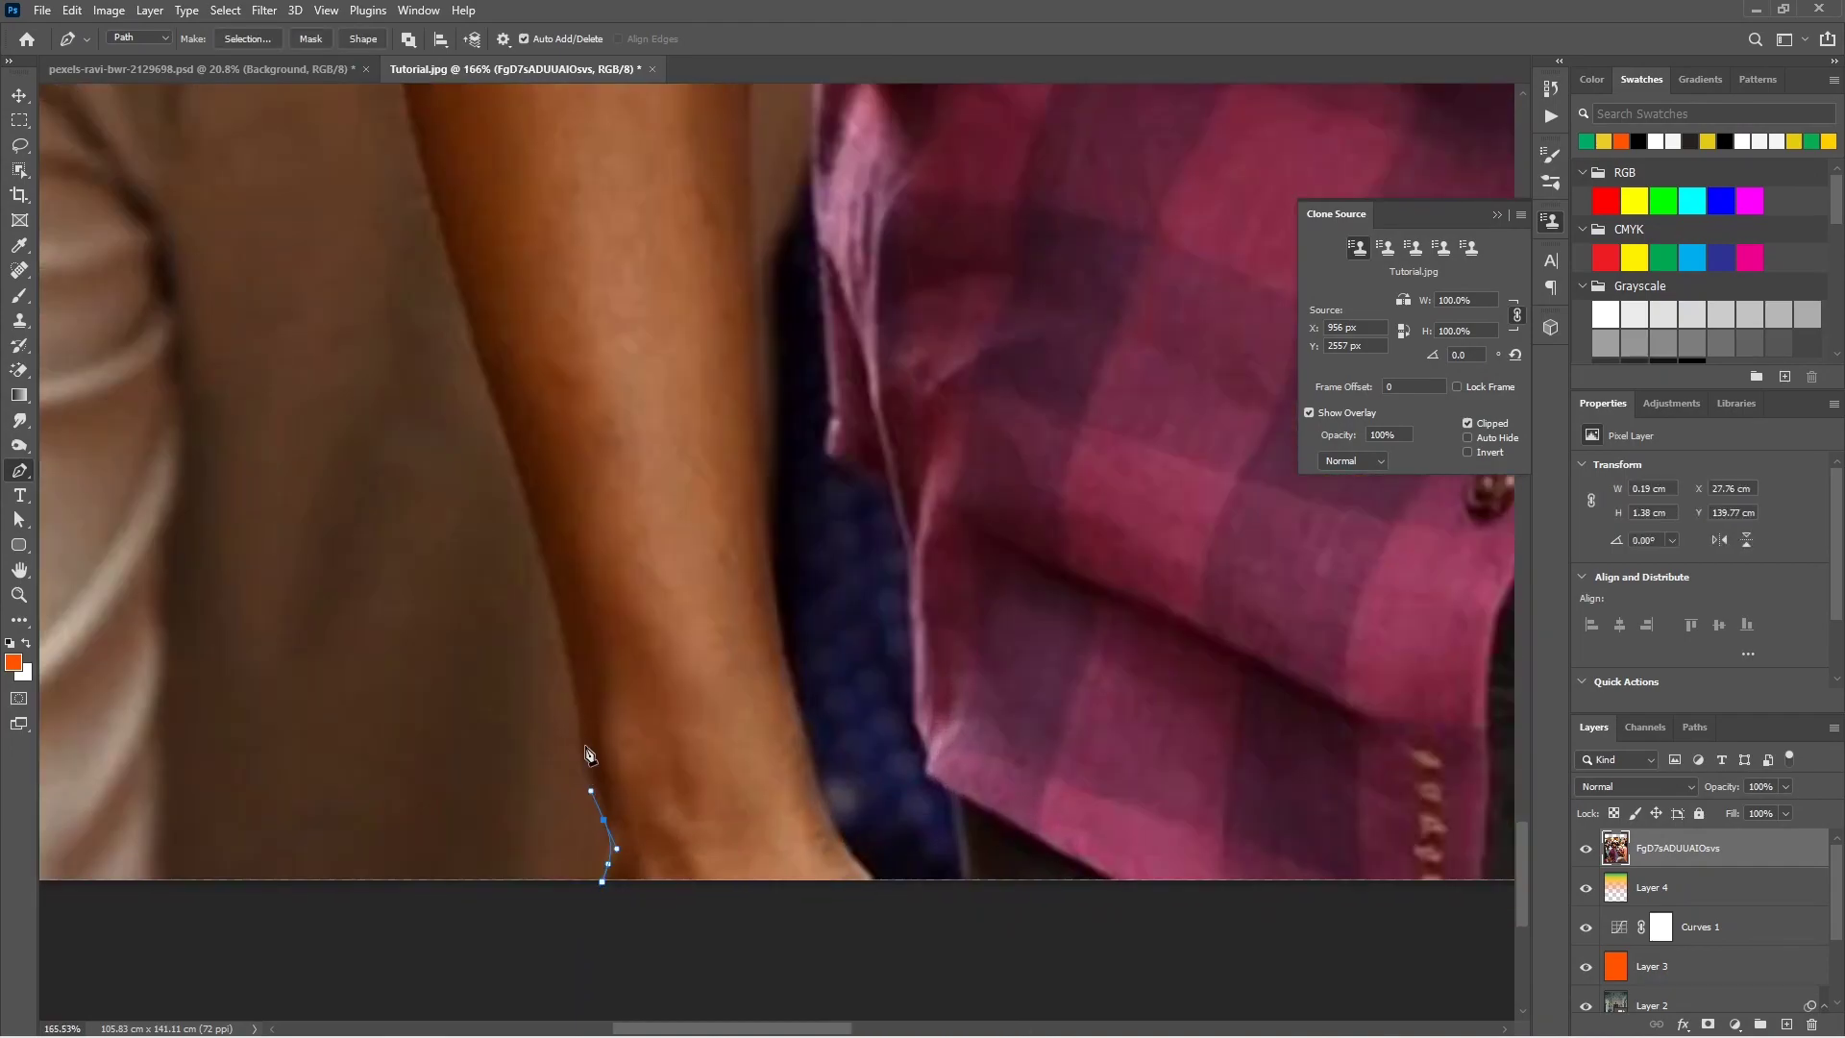
click(574, 707)
click(567, 643)
scroll(528, 500, up, 5)
drag(585, 656, 580, 630)
drag(536, 417, 534, 364)
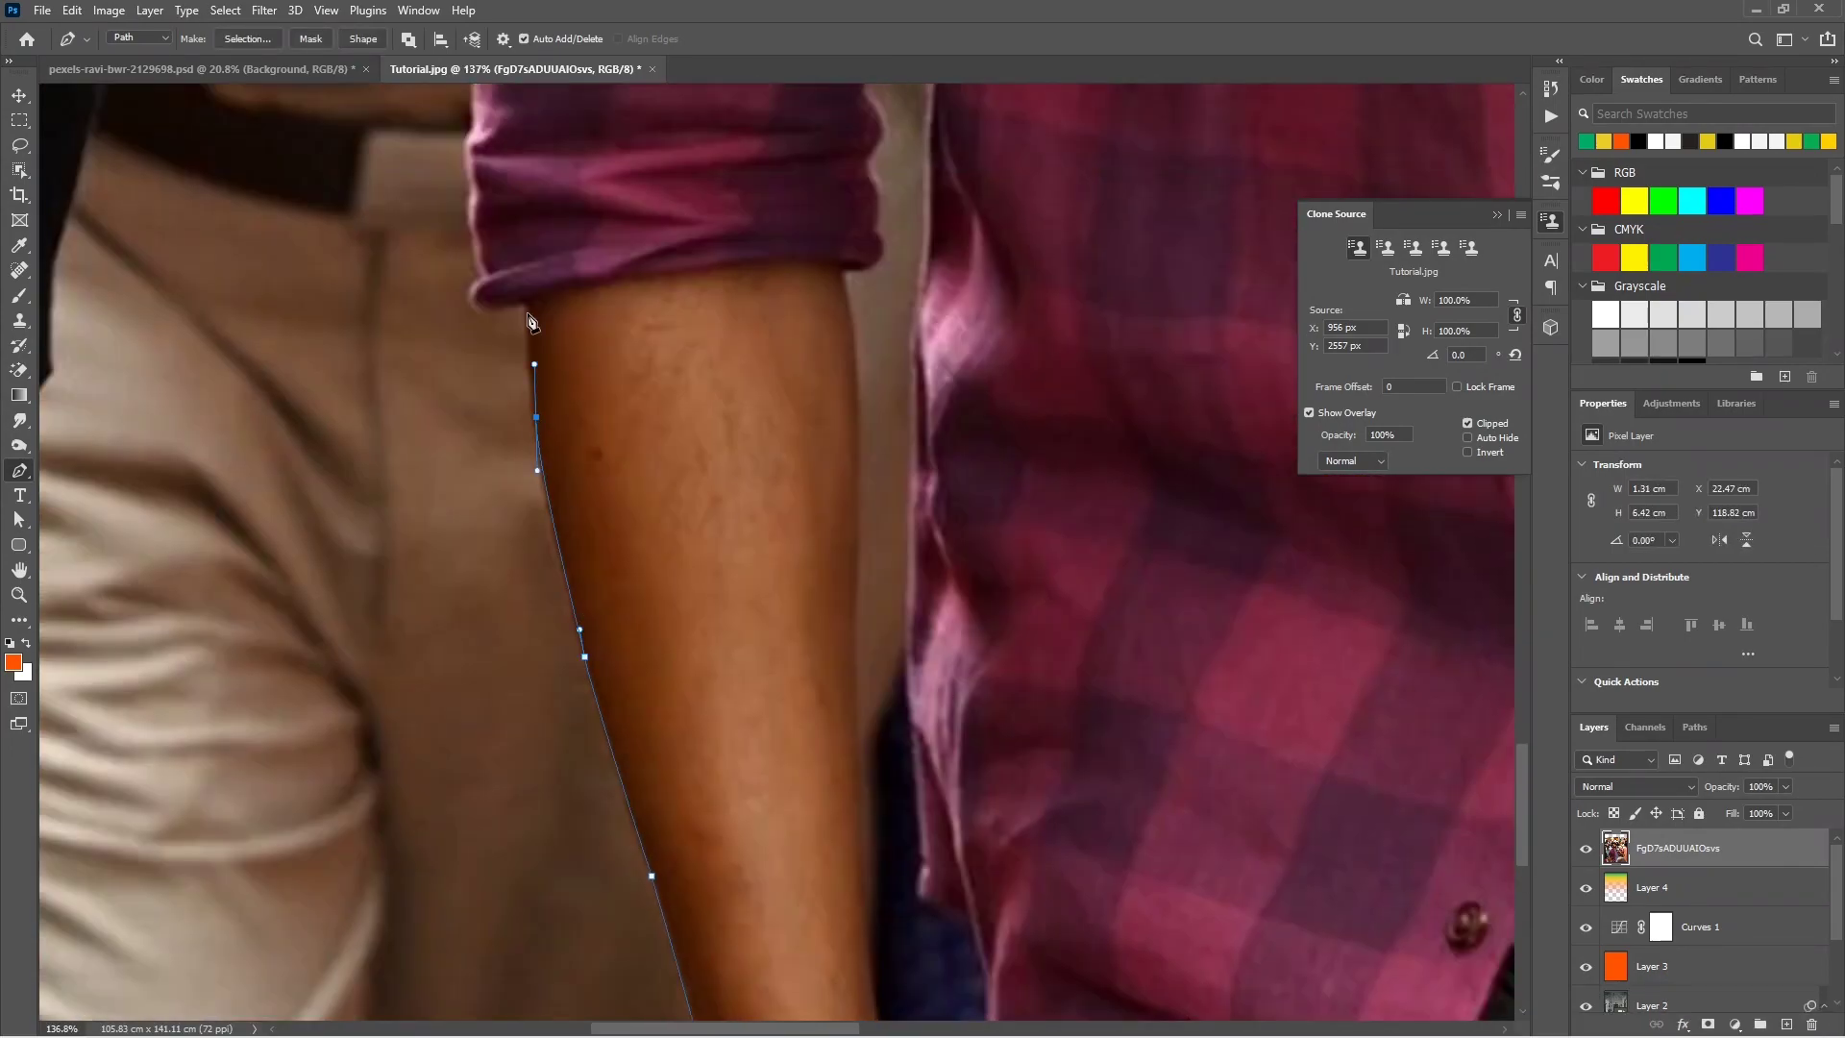
scroll(476, 276, up, 3)
click(479, 475)
click(475, 392)
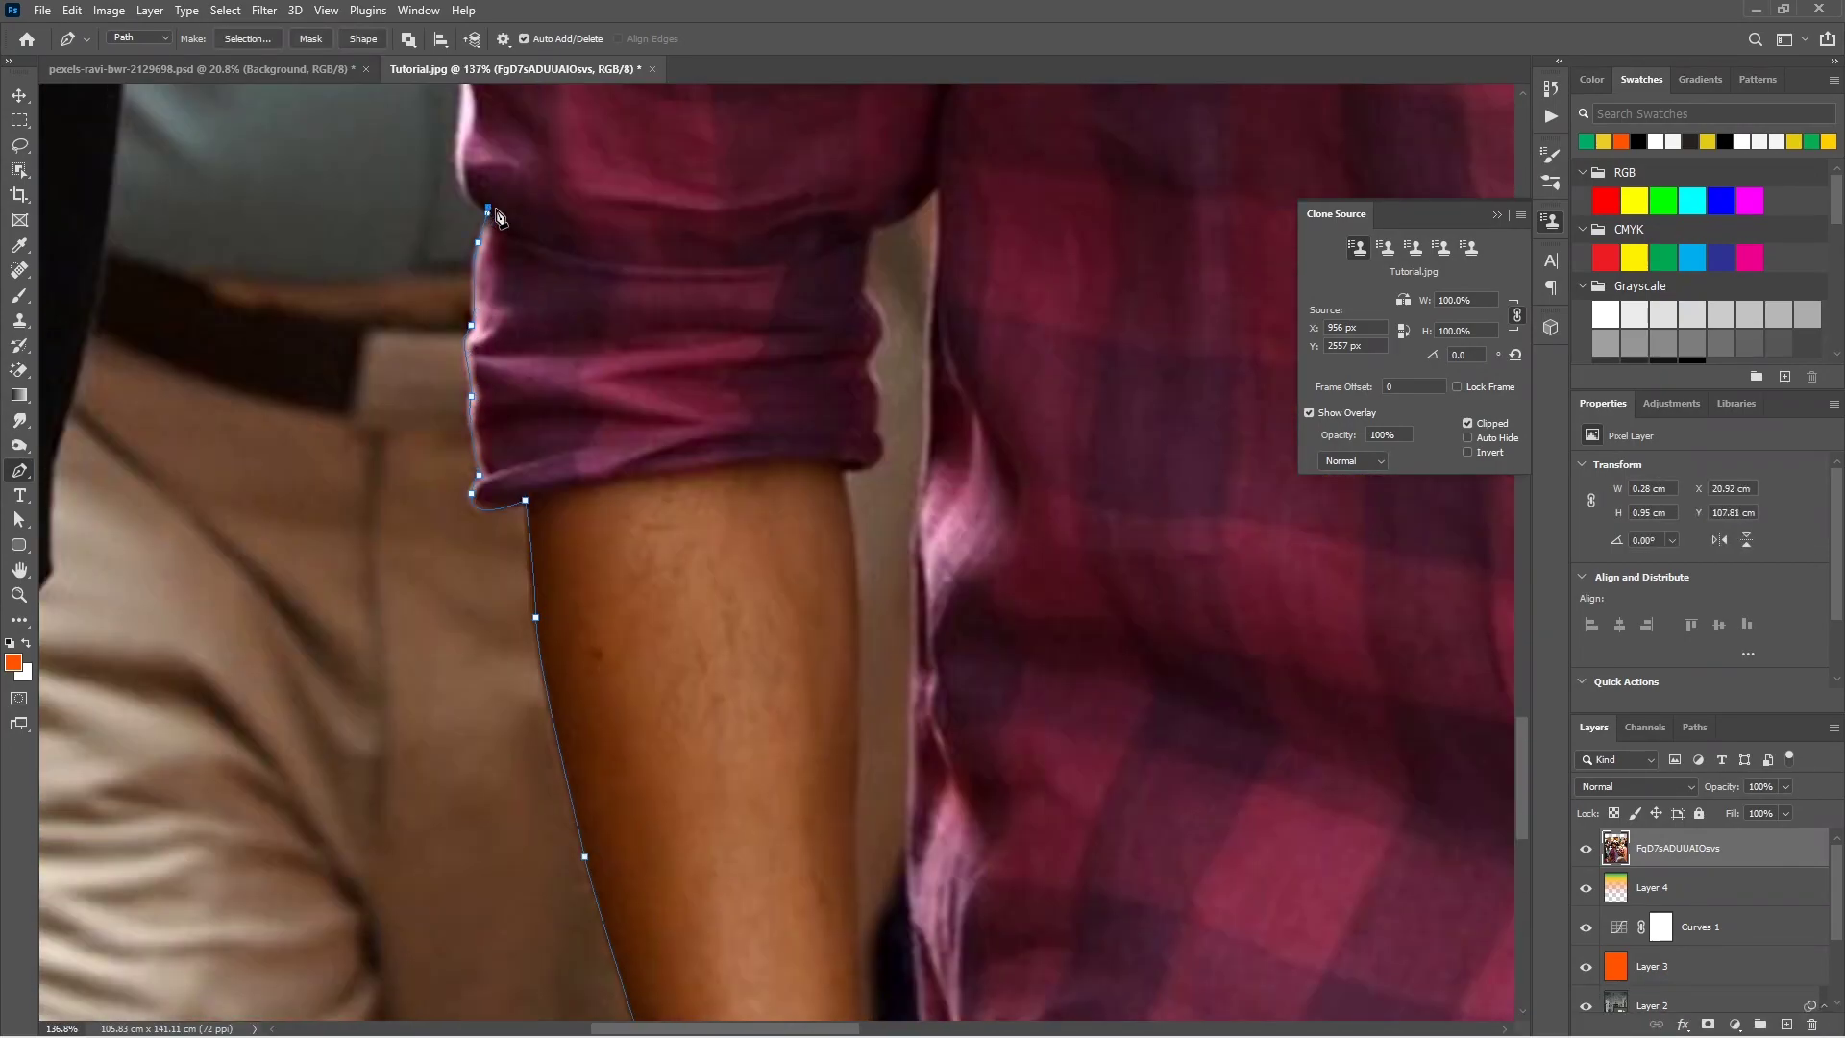
scroll(498, 217, up, 6)
scroll(480, 456, up, 4)
drag(489, 538, 493, 504)
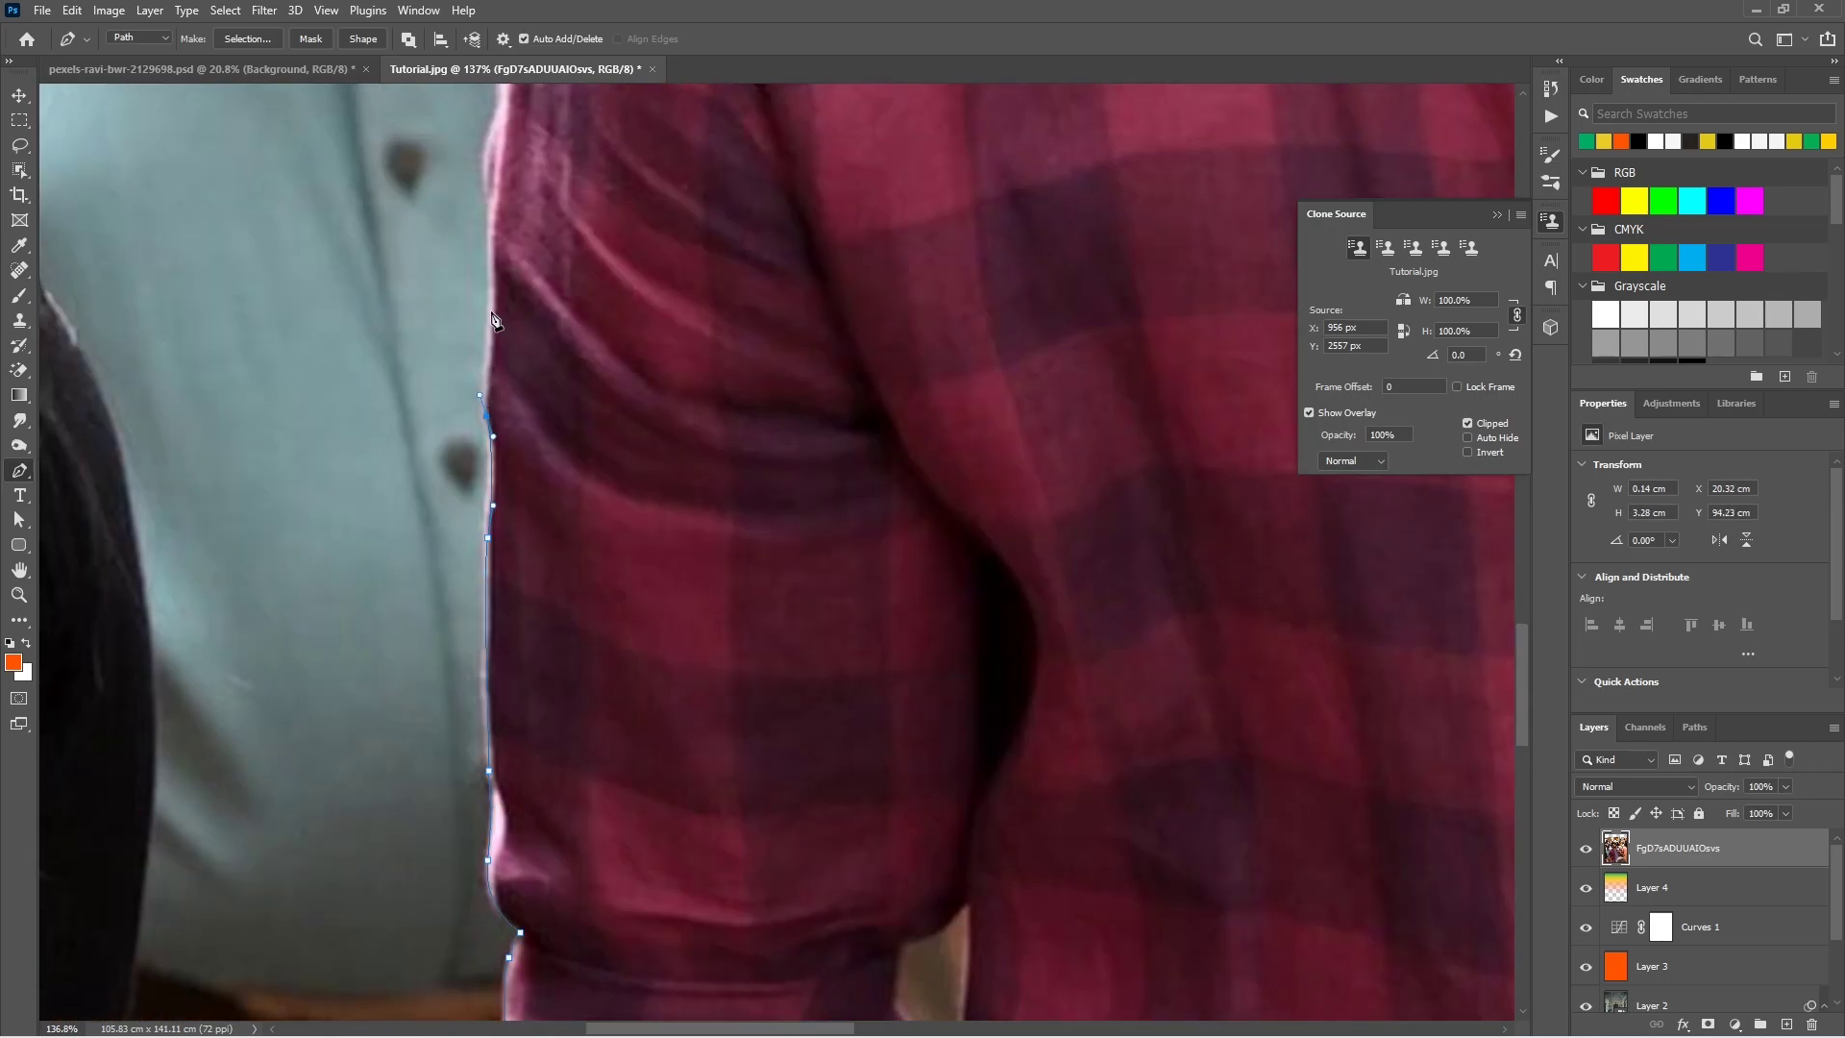
scroll(493, 318, up, 6)
drag(496, 664, 502, 651)
drag(541, 398, 544, 389)
scroll(541, 397, up, 4)
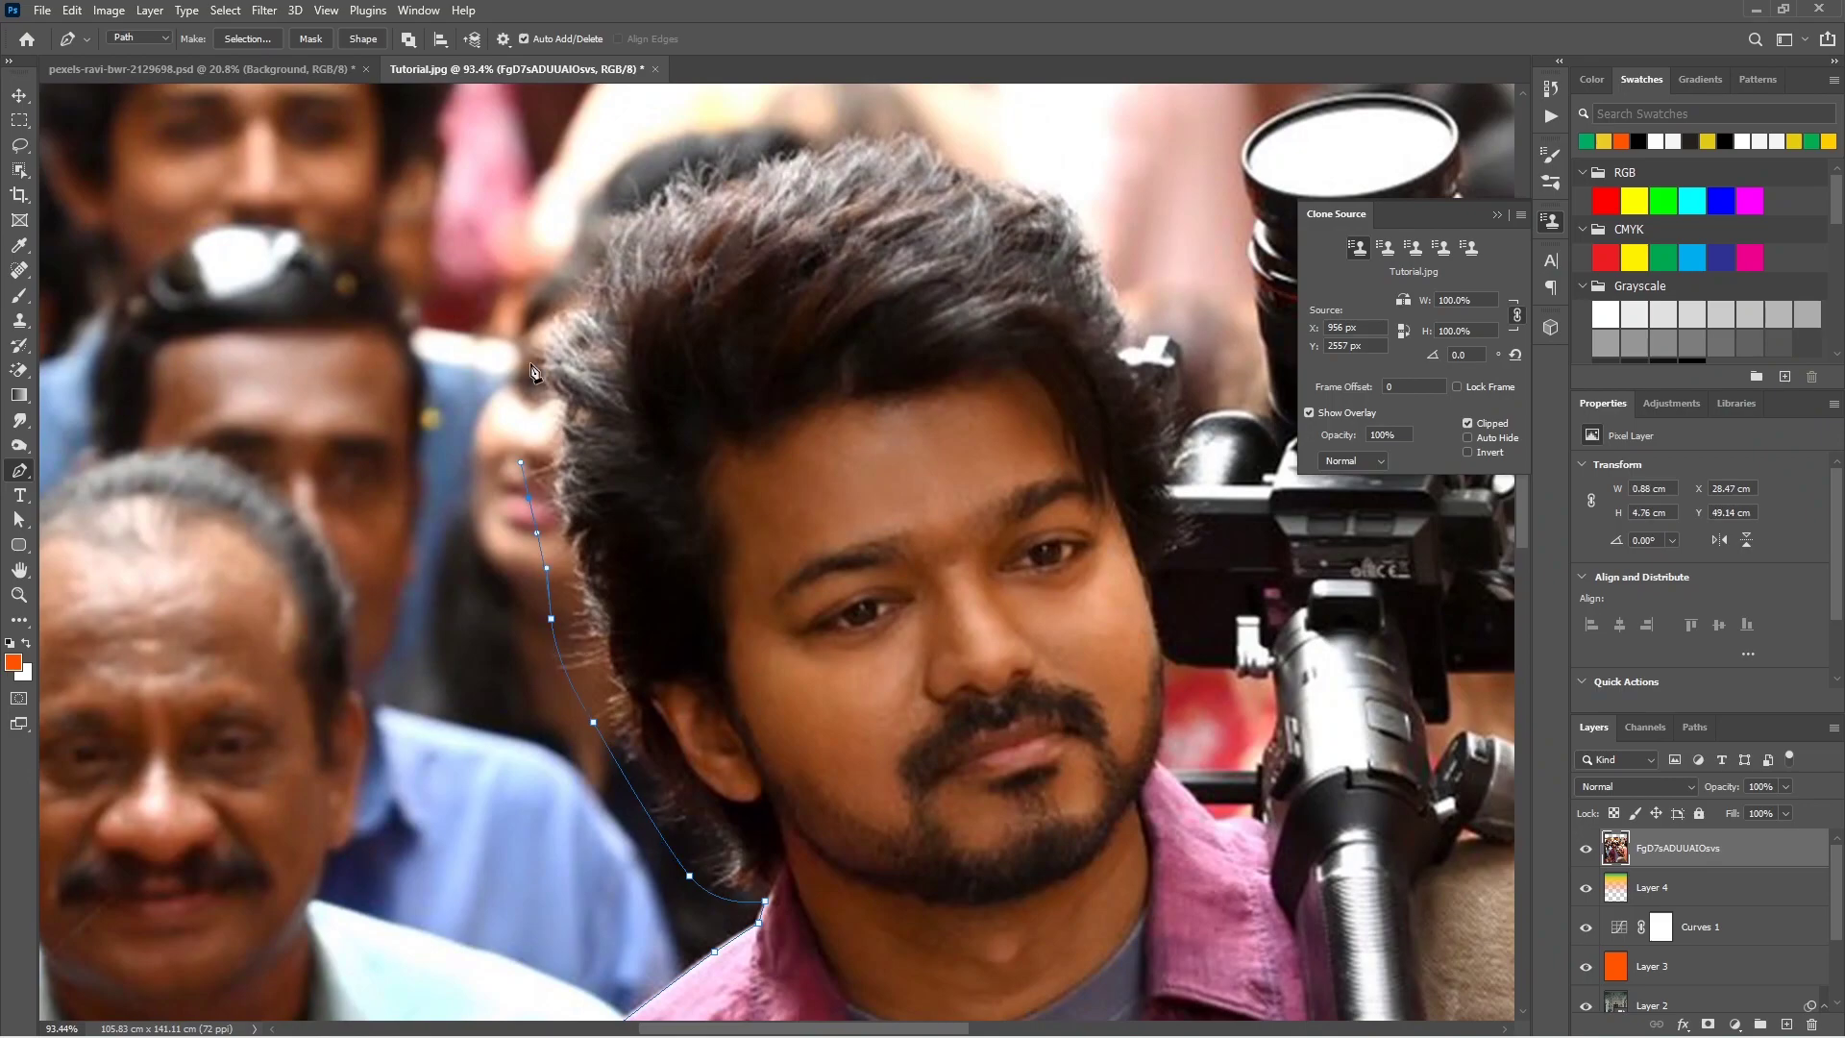
Step: Extend the path along the actor's neck and around the camera lens
click(1133, 356)
scroll(1133, 355, up, 5)
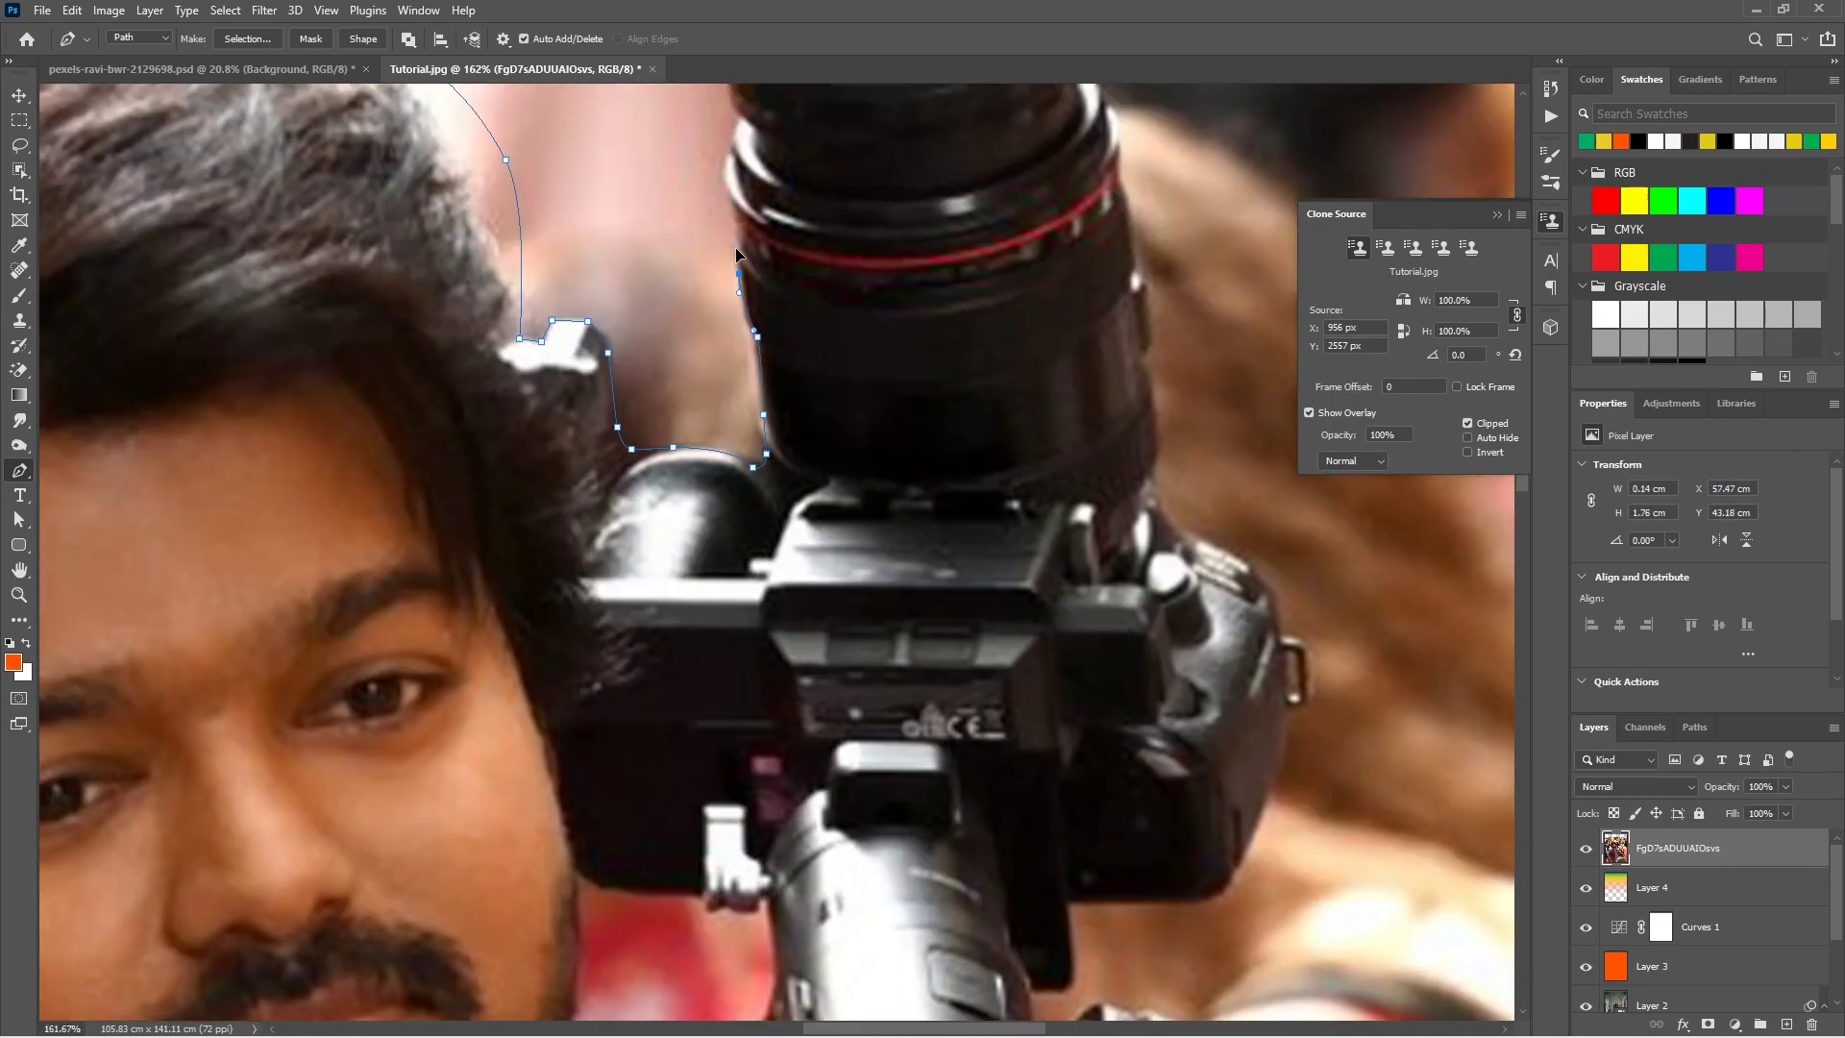
click(734, 204)
scroll(684, 456, up, 3)
scroll(700, 293, up, 3)
drag(728, 336, 928, 285)
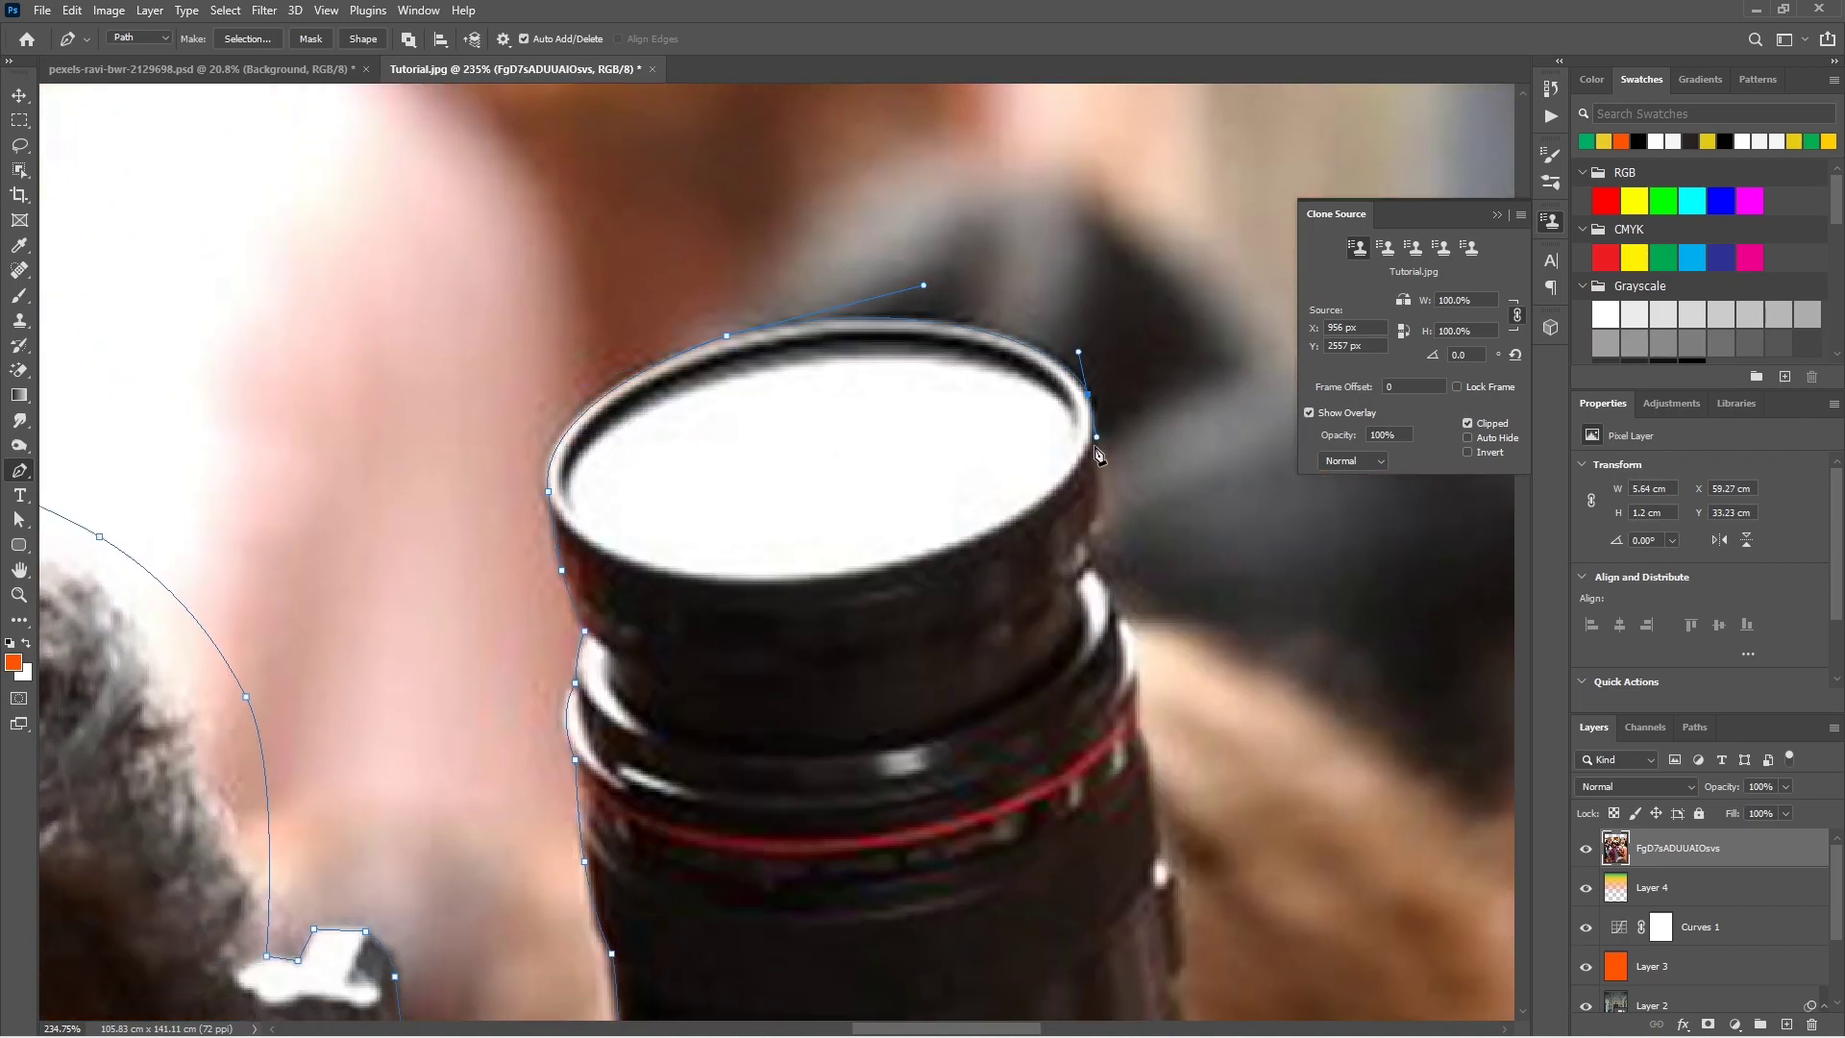
click(1134, 645)
click(1141, 664)
scroll(1119, 605, down, 3)
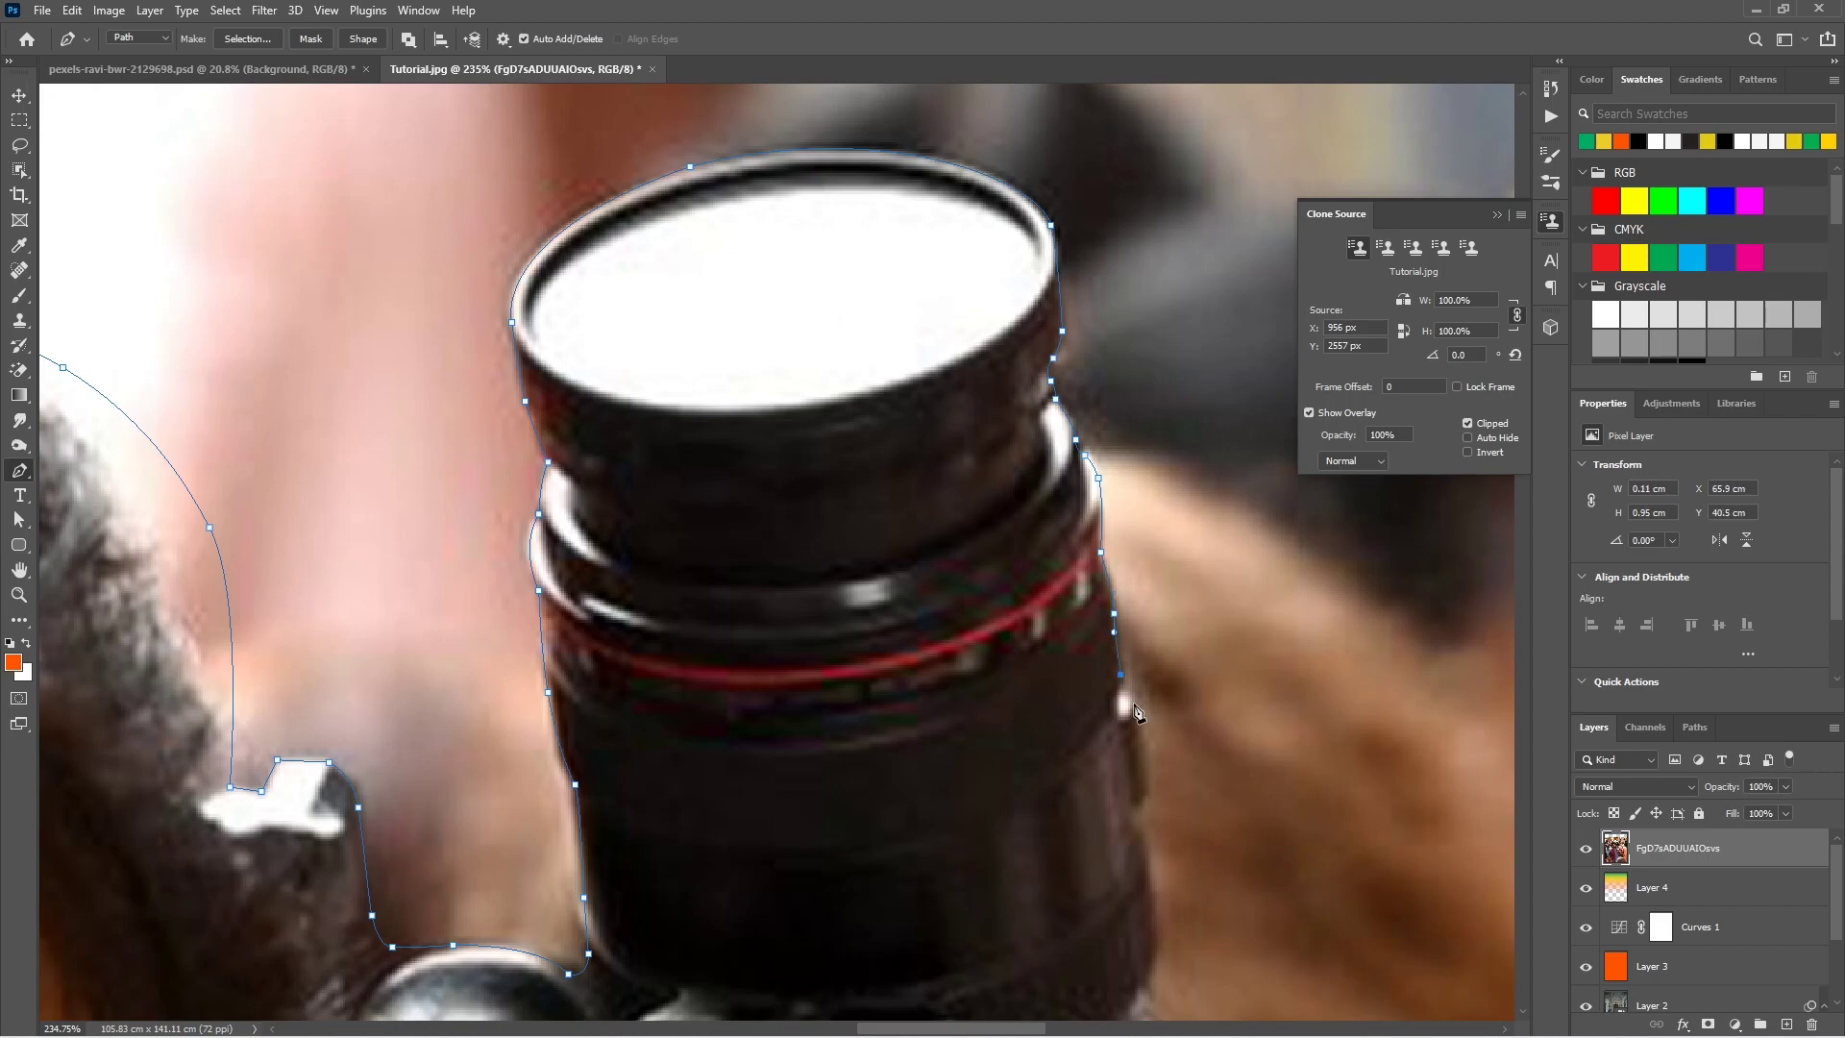
drag(1135, 812, 730, 322)
scroll(747, 449, down, 3)
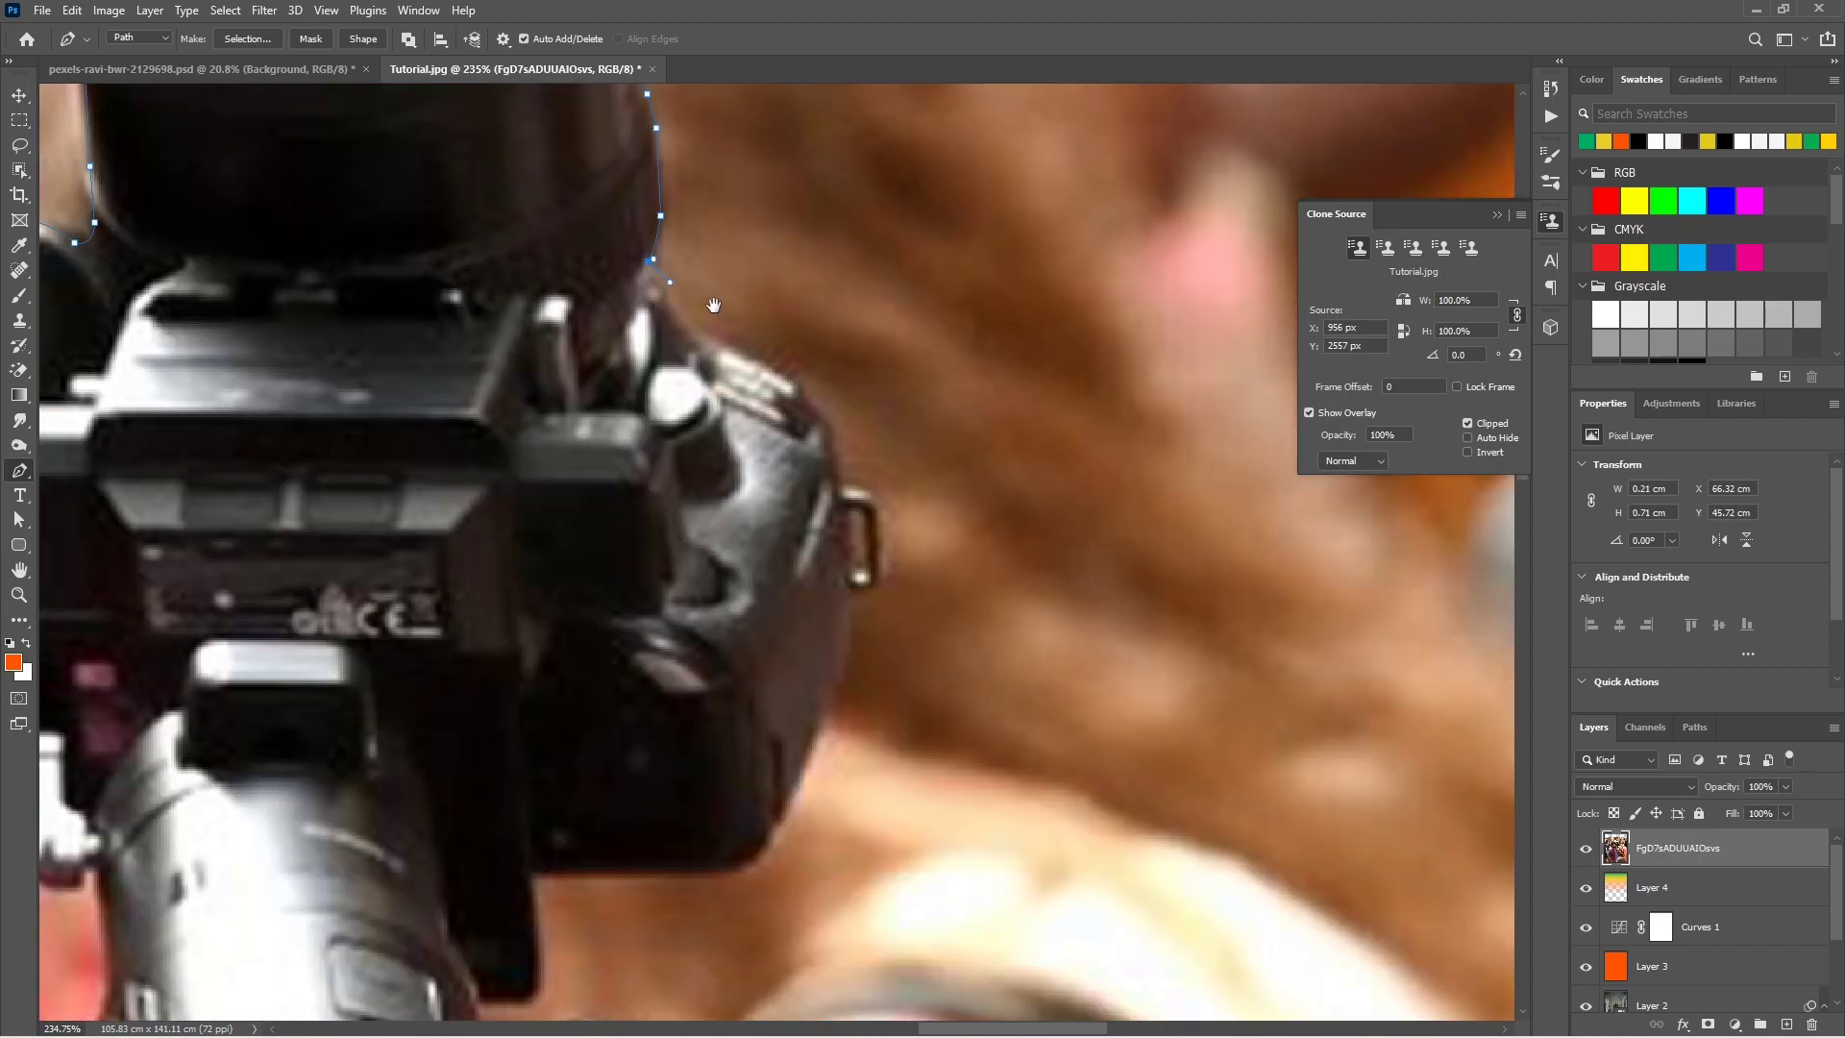
Step: Continue the path along the camera body, strap loop, knob and bag strap edge
click(702, 331)
click(732, 343)
click(858, 582)
scroll(922, 462, down, 4)
scroll(977, 343, left, 2)
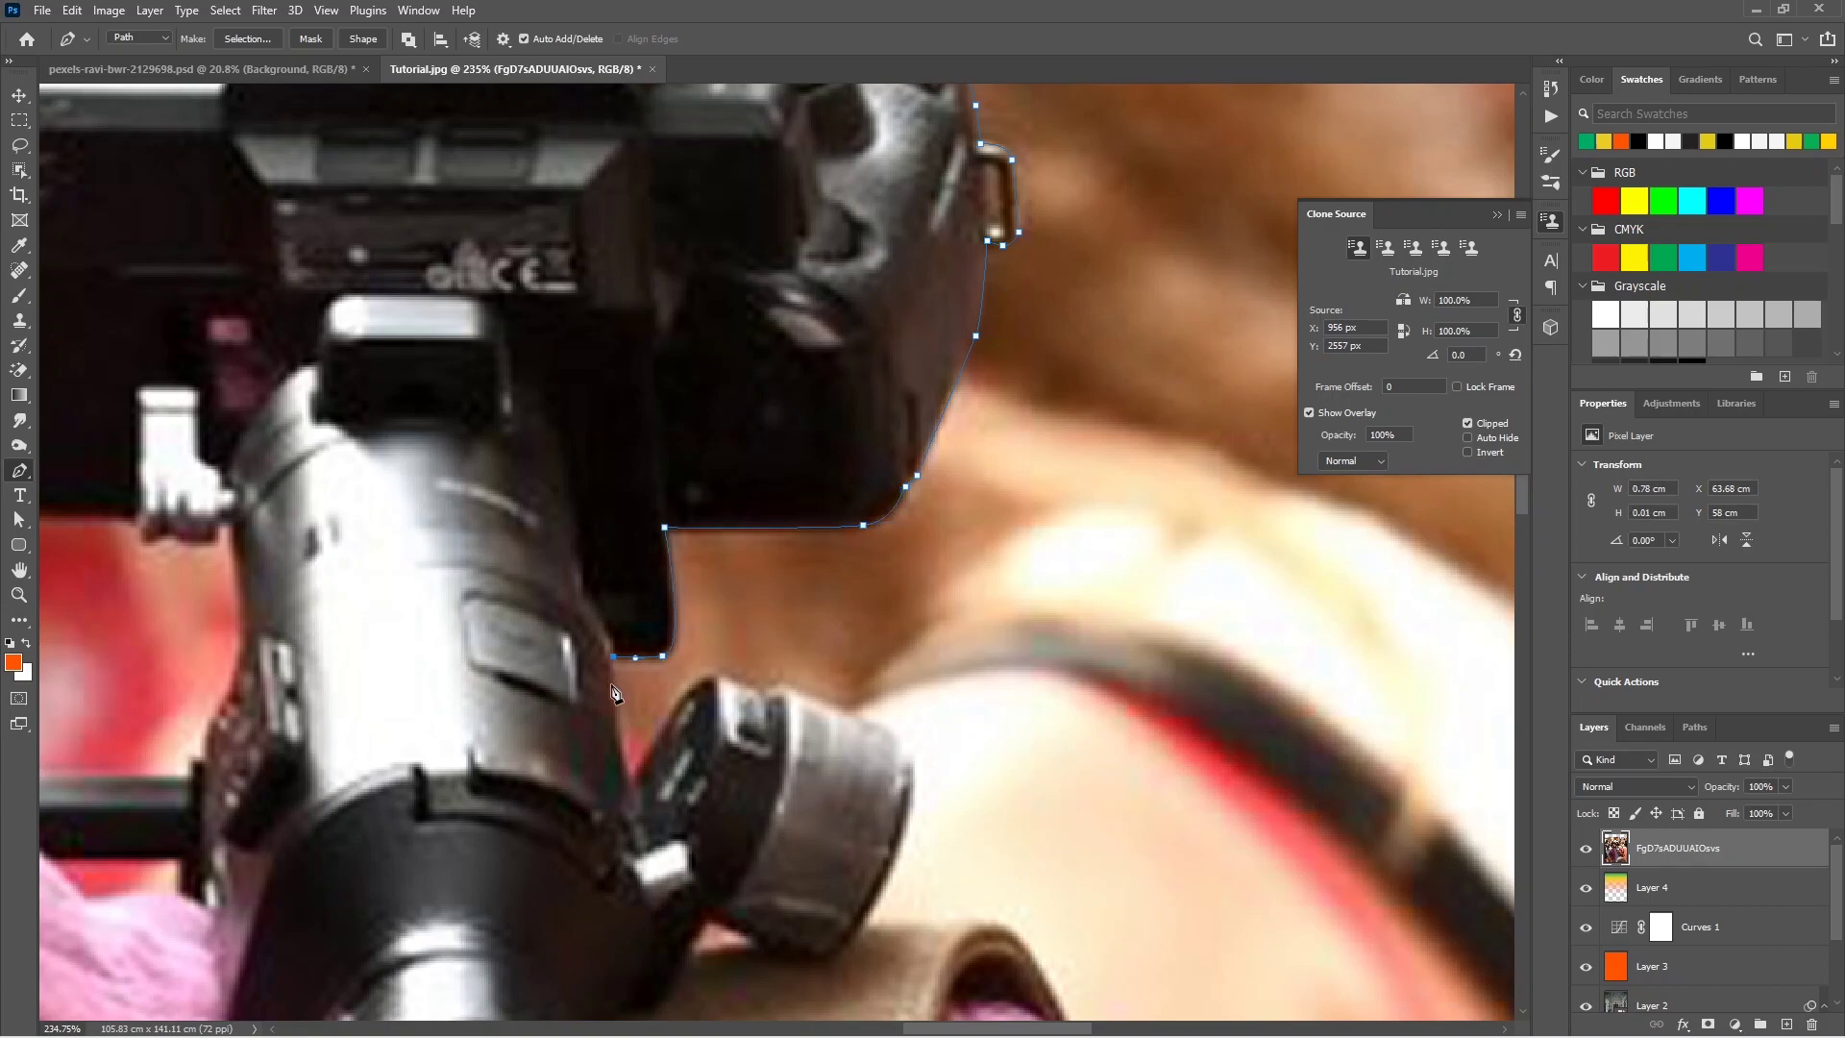
scroll(834, 711, down, 1)
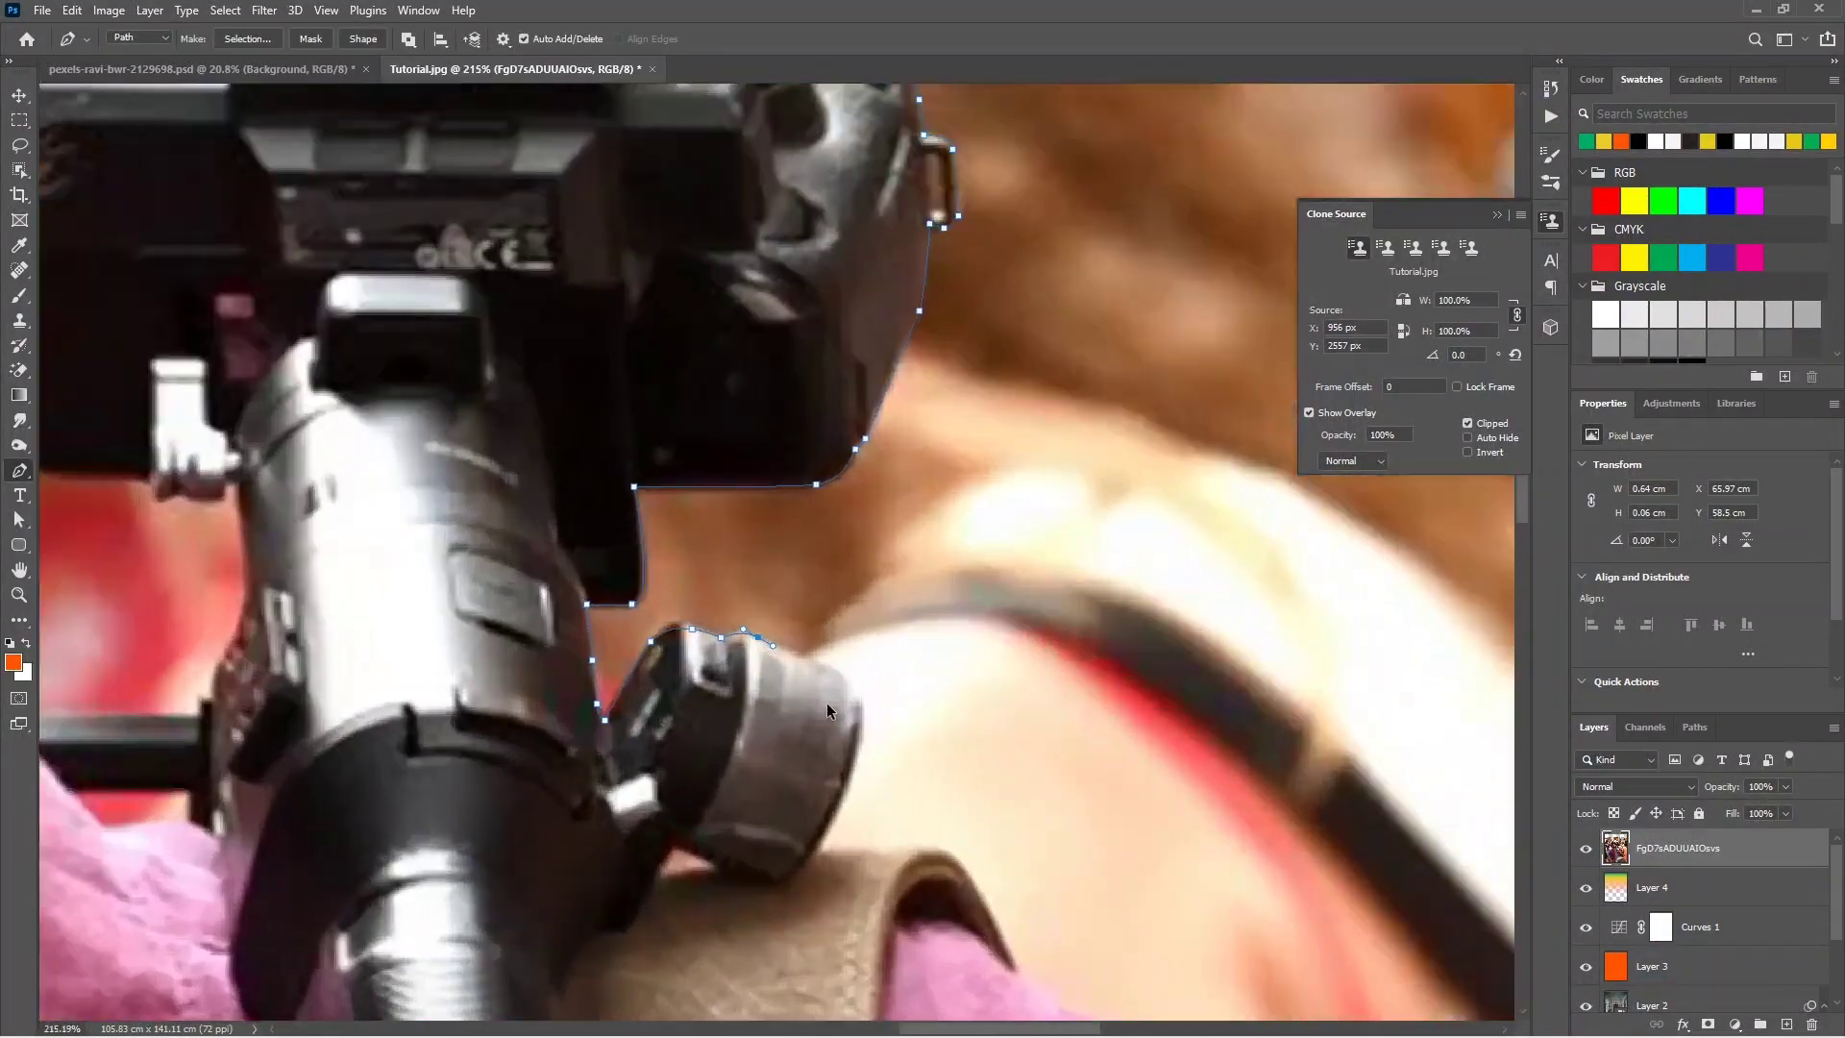
click(817, 660)
click(859, 705)
drag(814, 847, 849, 849)
click(1022, 974)
scroll(733, 423, down, 7)
scroll(733, 422, right, 5)
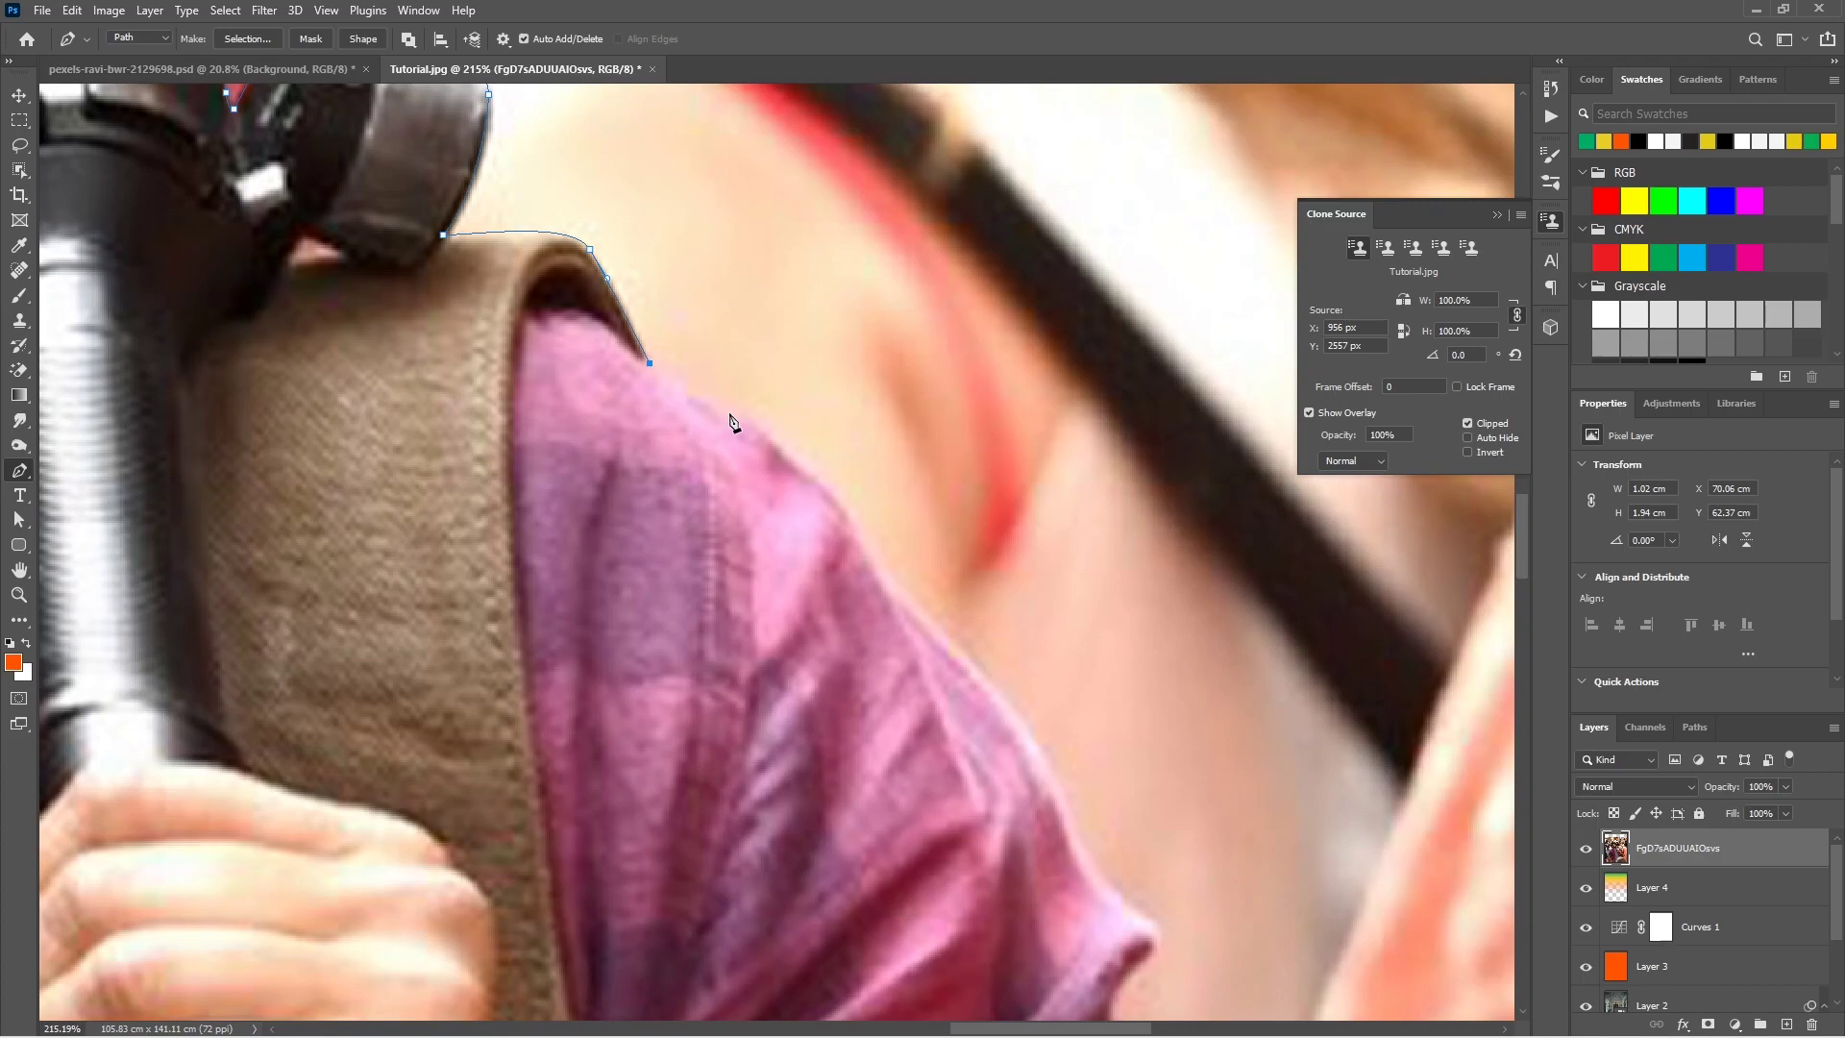
Step: Trace the path along the shirt shoulder and down the sleeve edge
click(868, 556)
drag(927, 617, 936, 626)
scroll(714, 423, down, 3)
scroll(714, 423, right, 4)
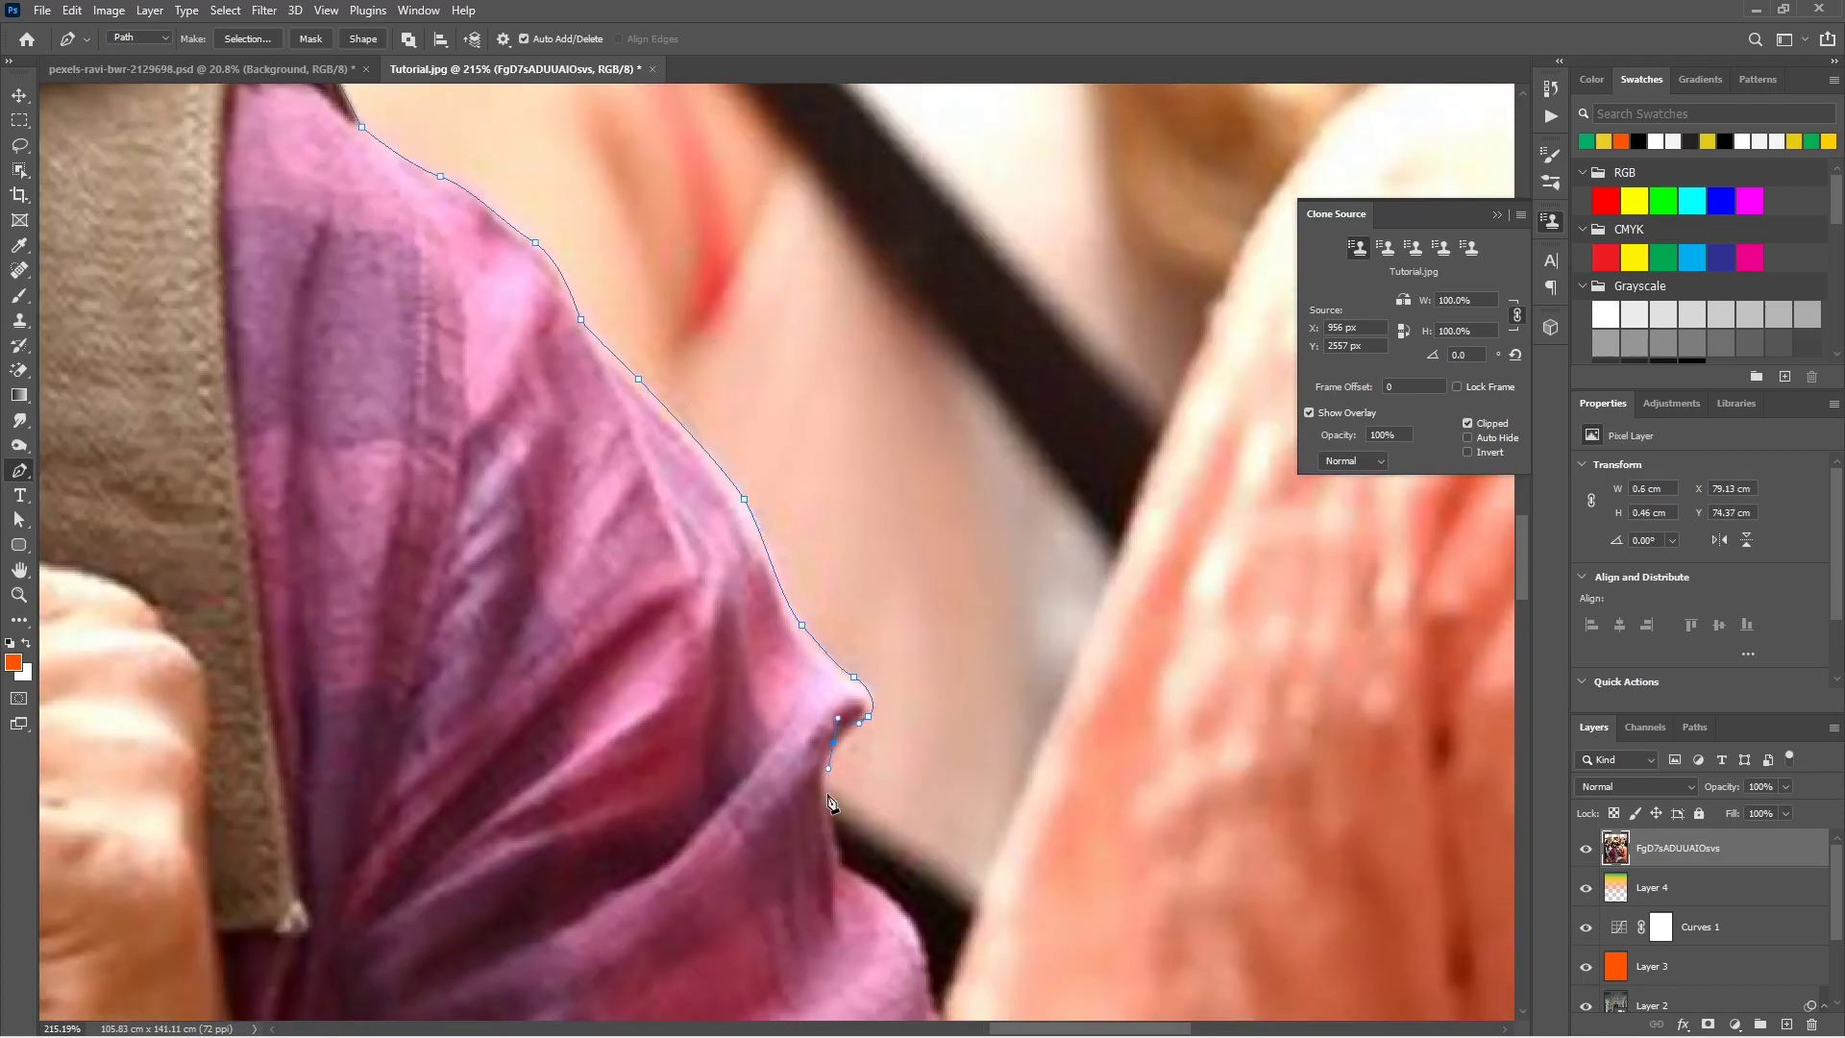
scroll(839, 815, up, 1)
click(932, 877)
scroll(865, 672, down, 6)
scroll(865, 673, right, 2)
click(818, 389)
click(820, 471)
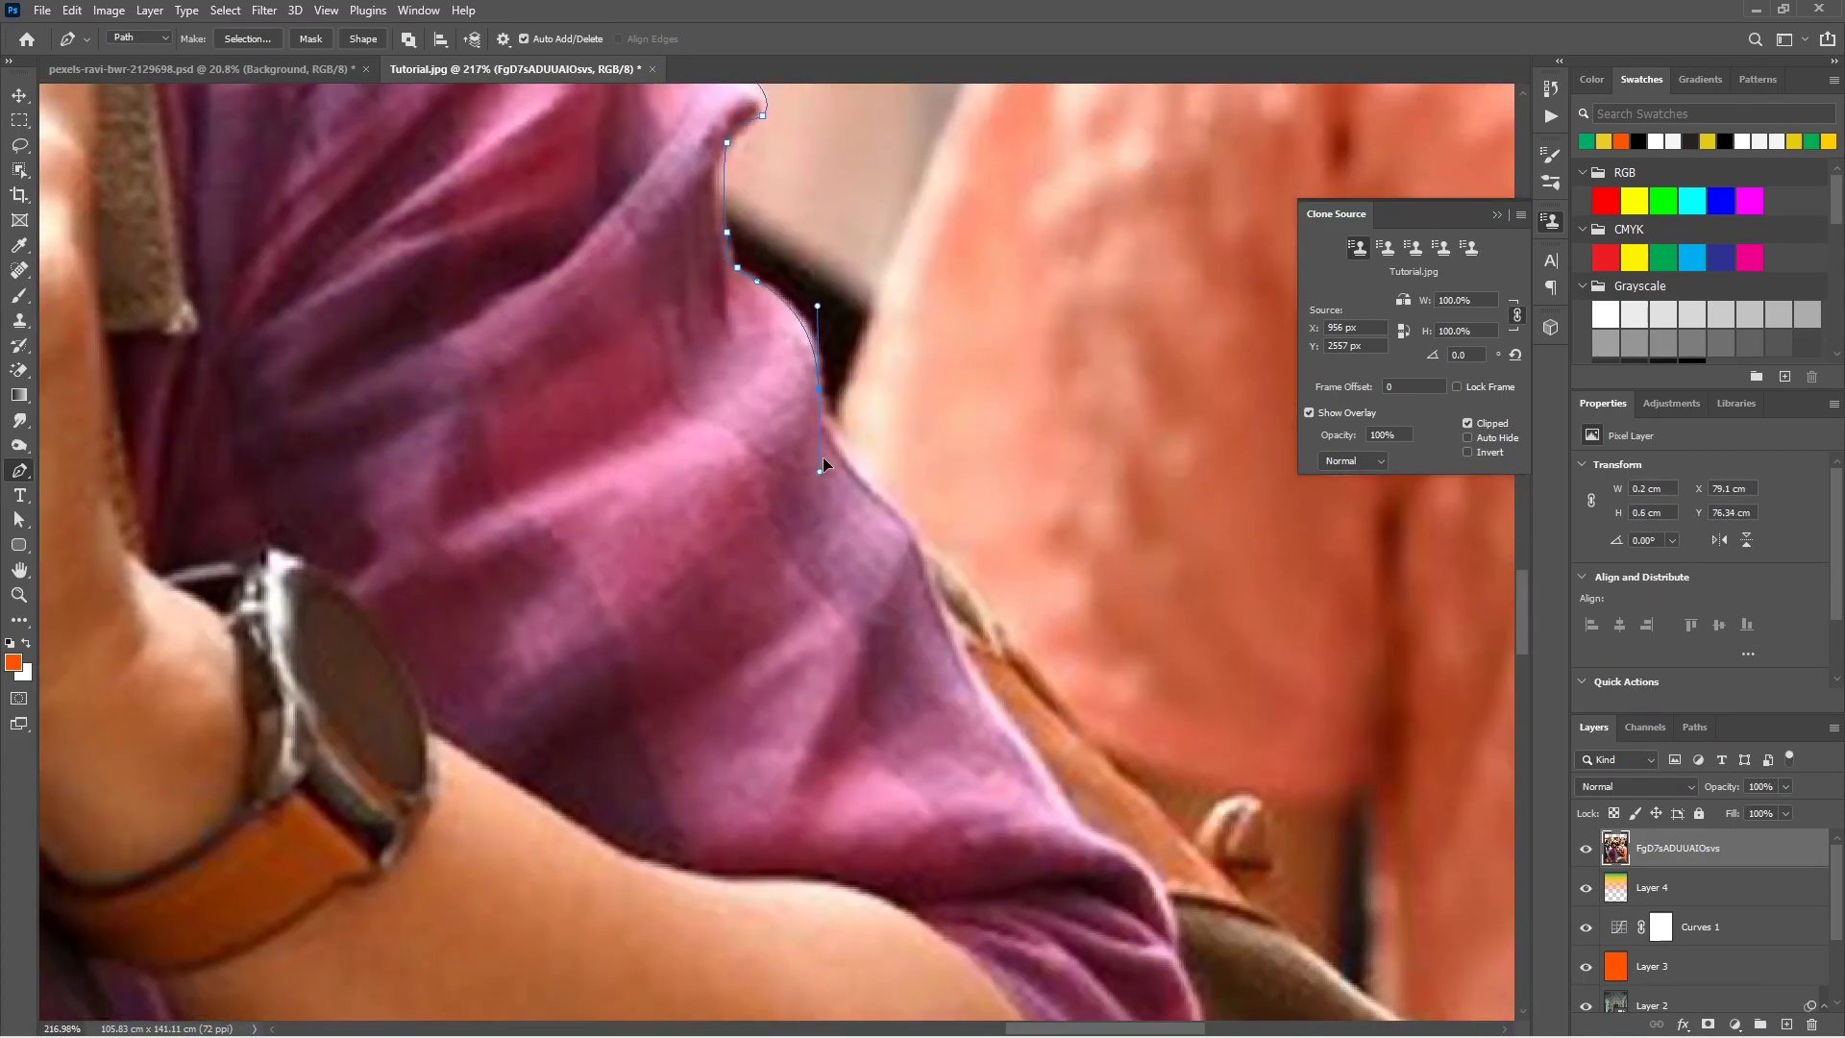
scroll(743, 373, down, 3)
scroll(742, 373, right, 3)
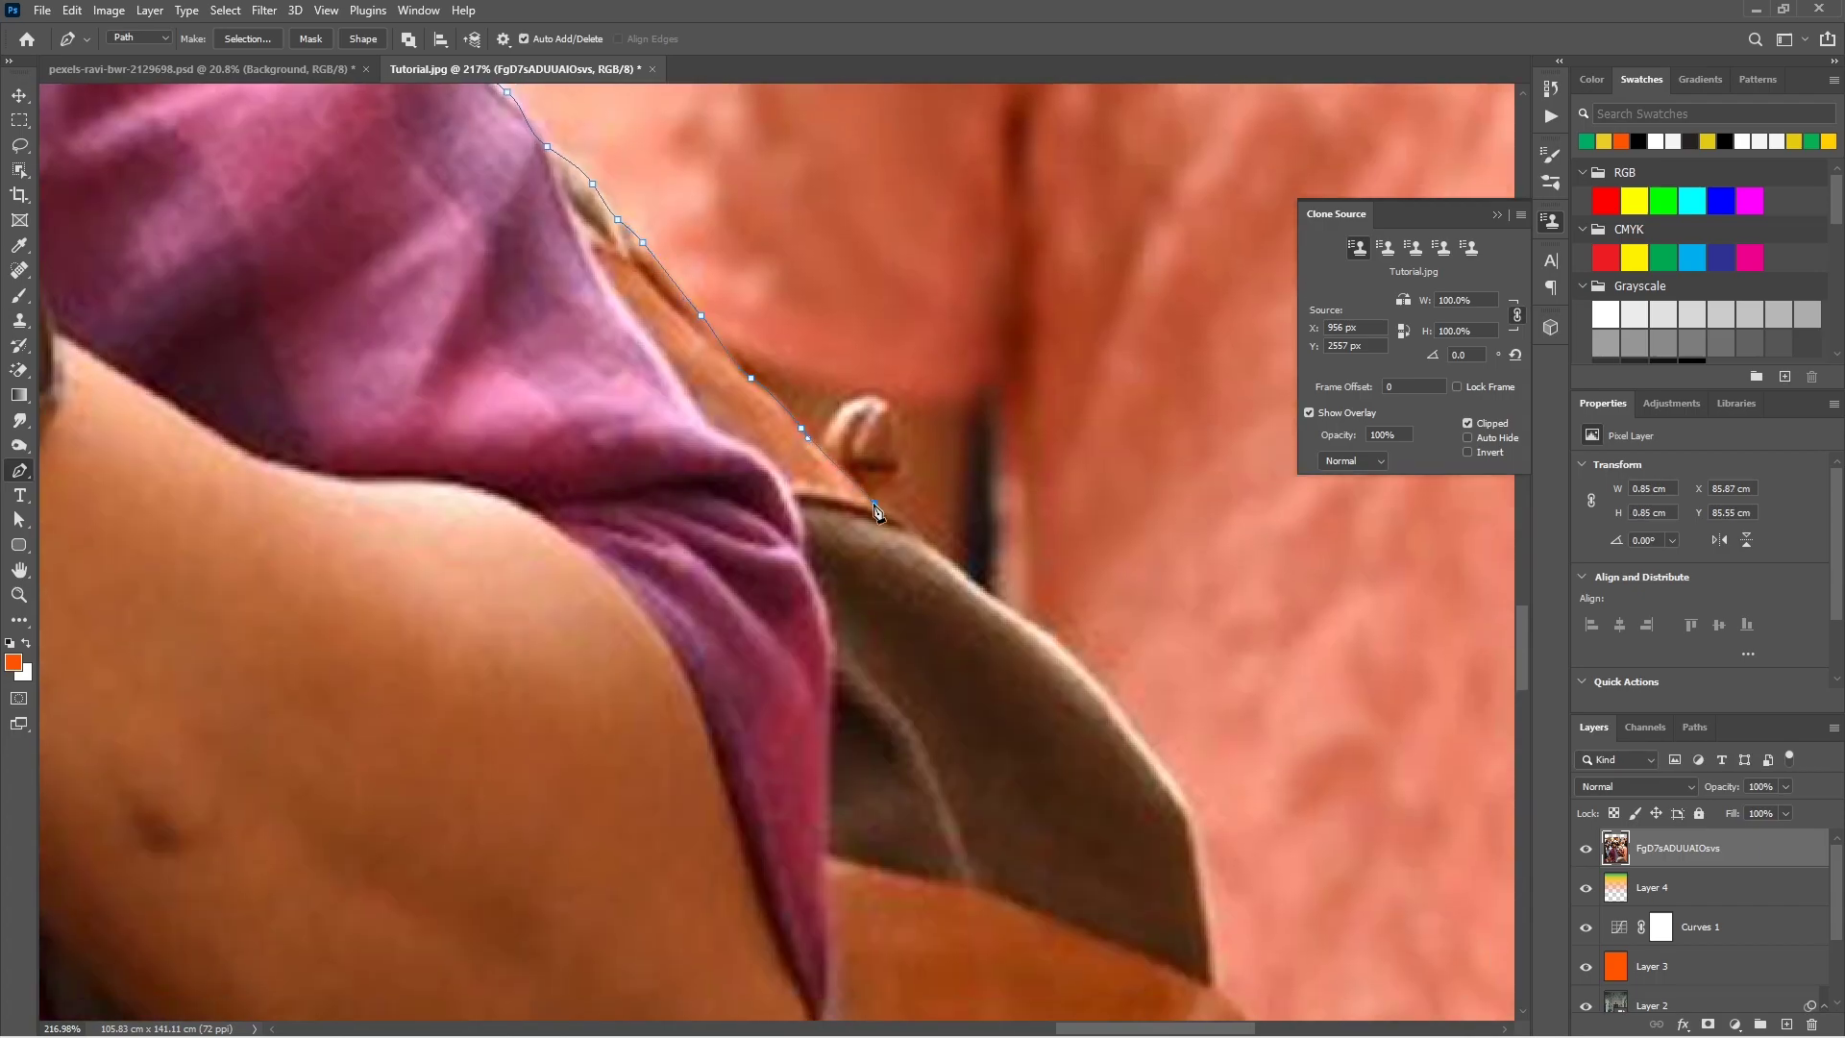
scroll(874, 509, down, 3)
scroll(874, 509, right, 5)
Step: Finish the path around the bag strap, flap and side
click(753, 548)
scroll(753, 547, down, 5)
click(757, 360)
click(760, 422)
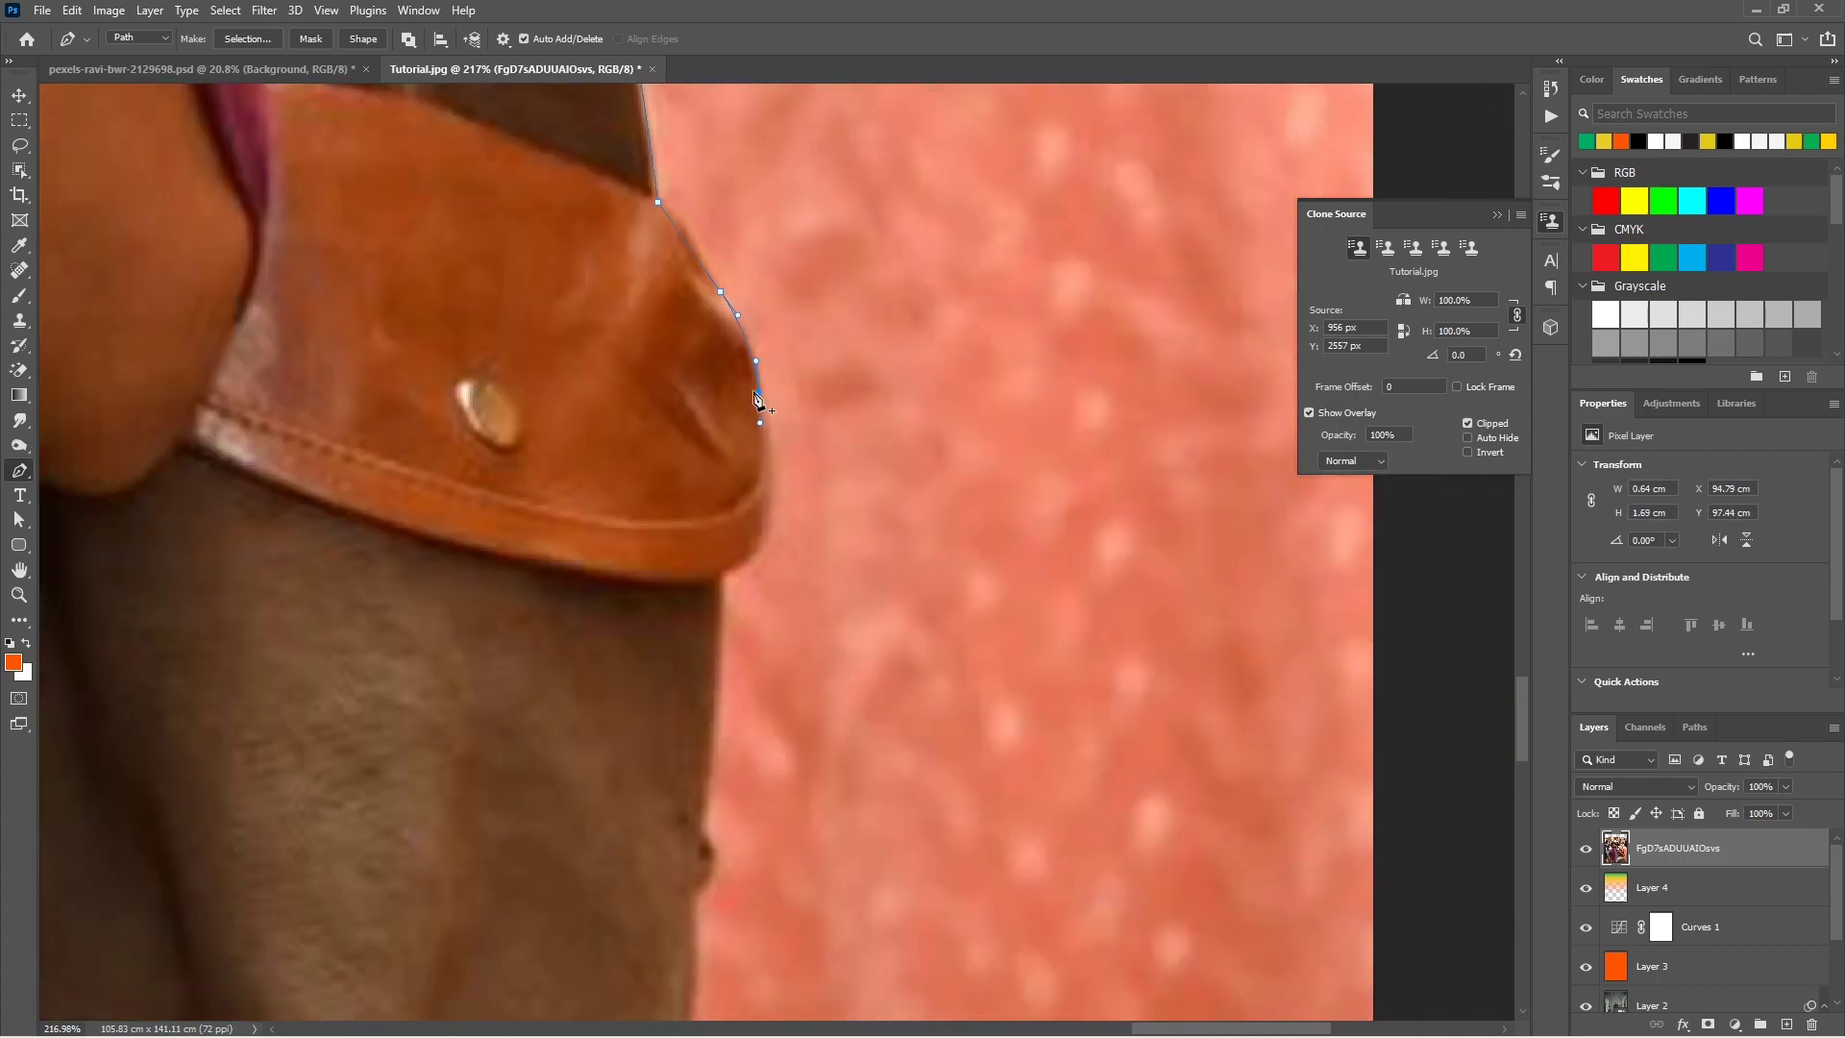
scroll(829, 559, down, 3)
click(1031, 242)
click(1023, 304)
click(1033, 318)
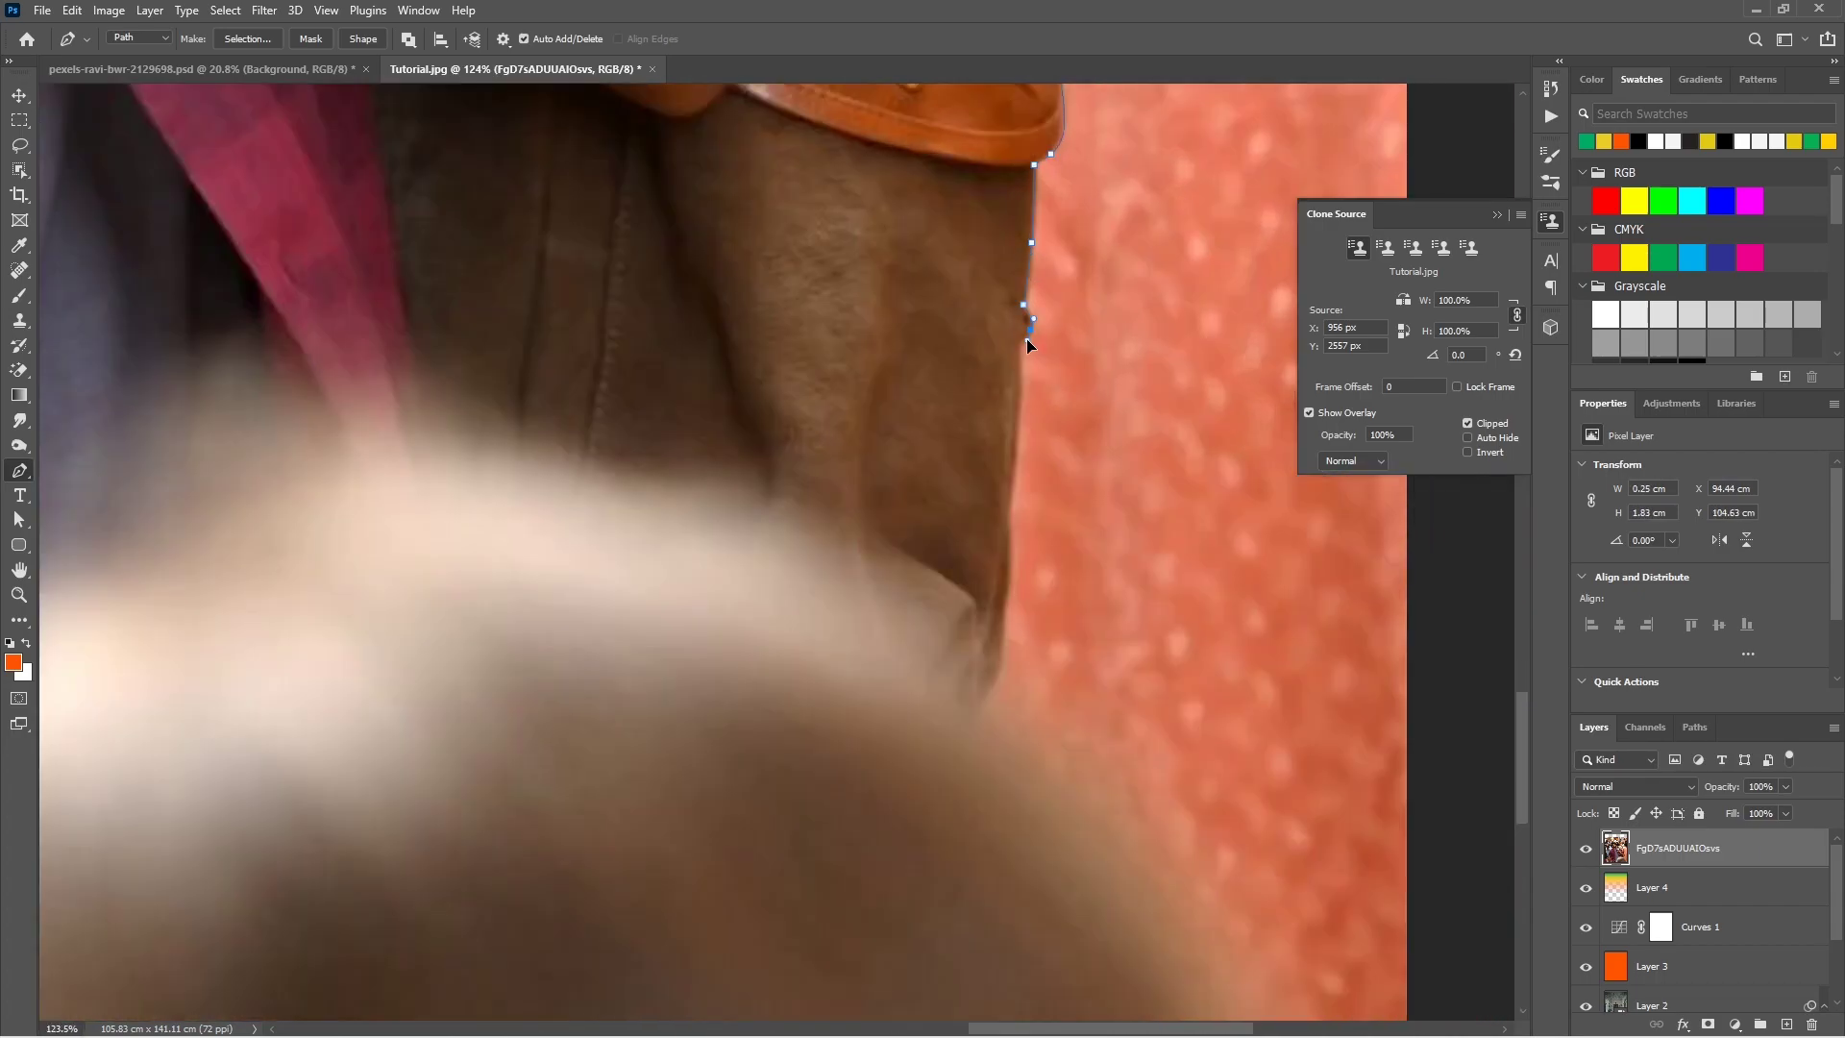
scroll(1014, 548, down, 3)
scroll(928, 405, down, 3)
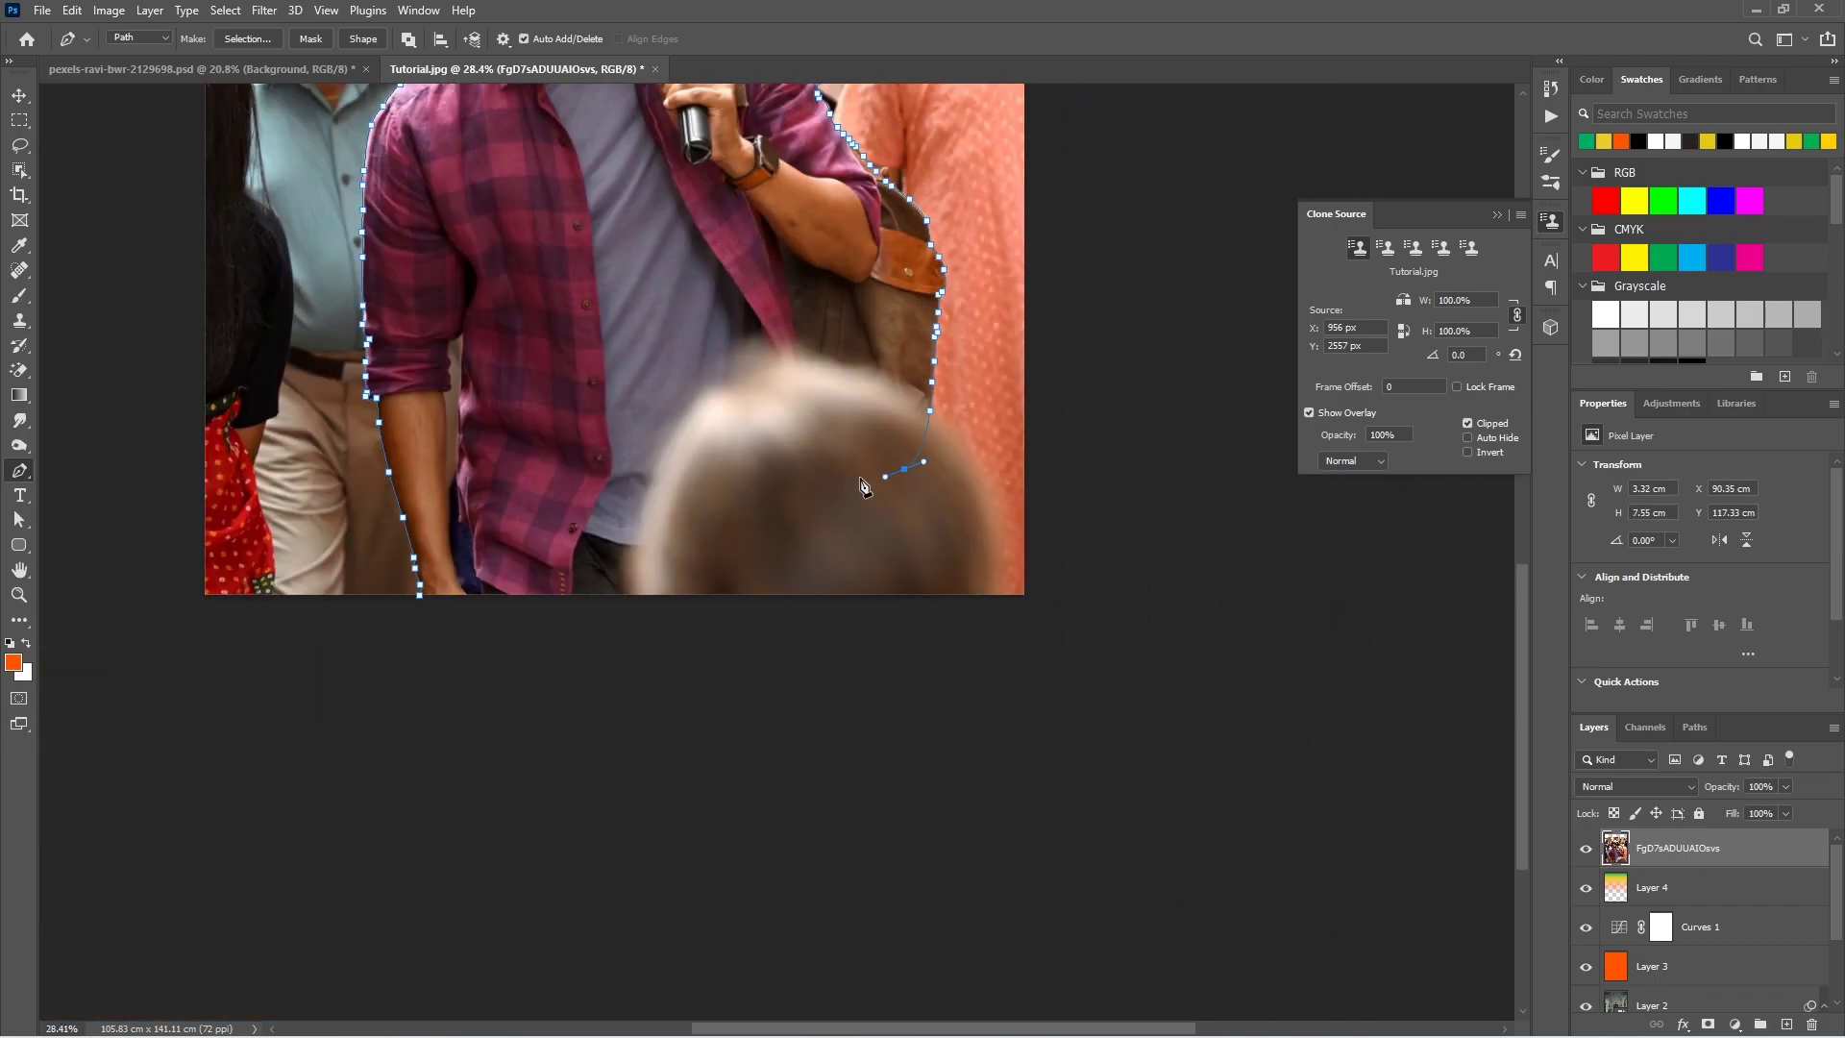
Step: Load the path as a selection, copy the actor to Layer 5 and hide the original
key(ctrl+Return)
key(ctrl+0)
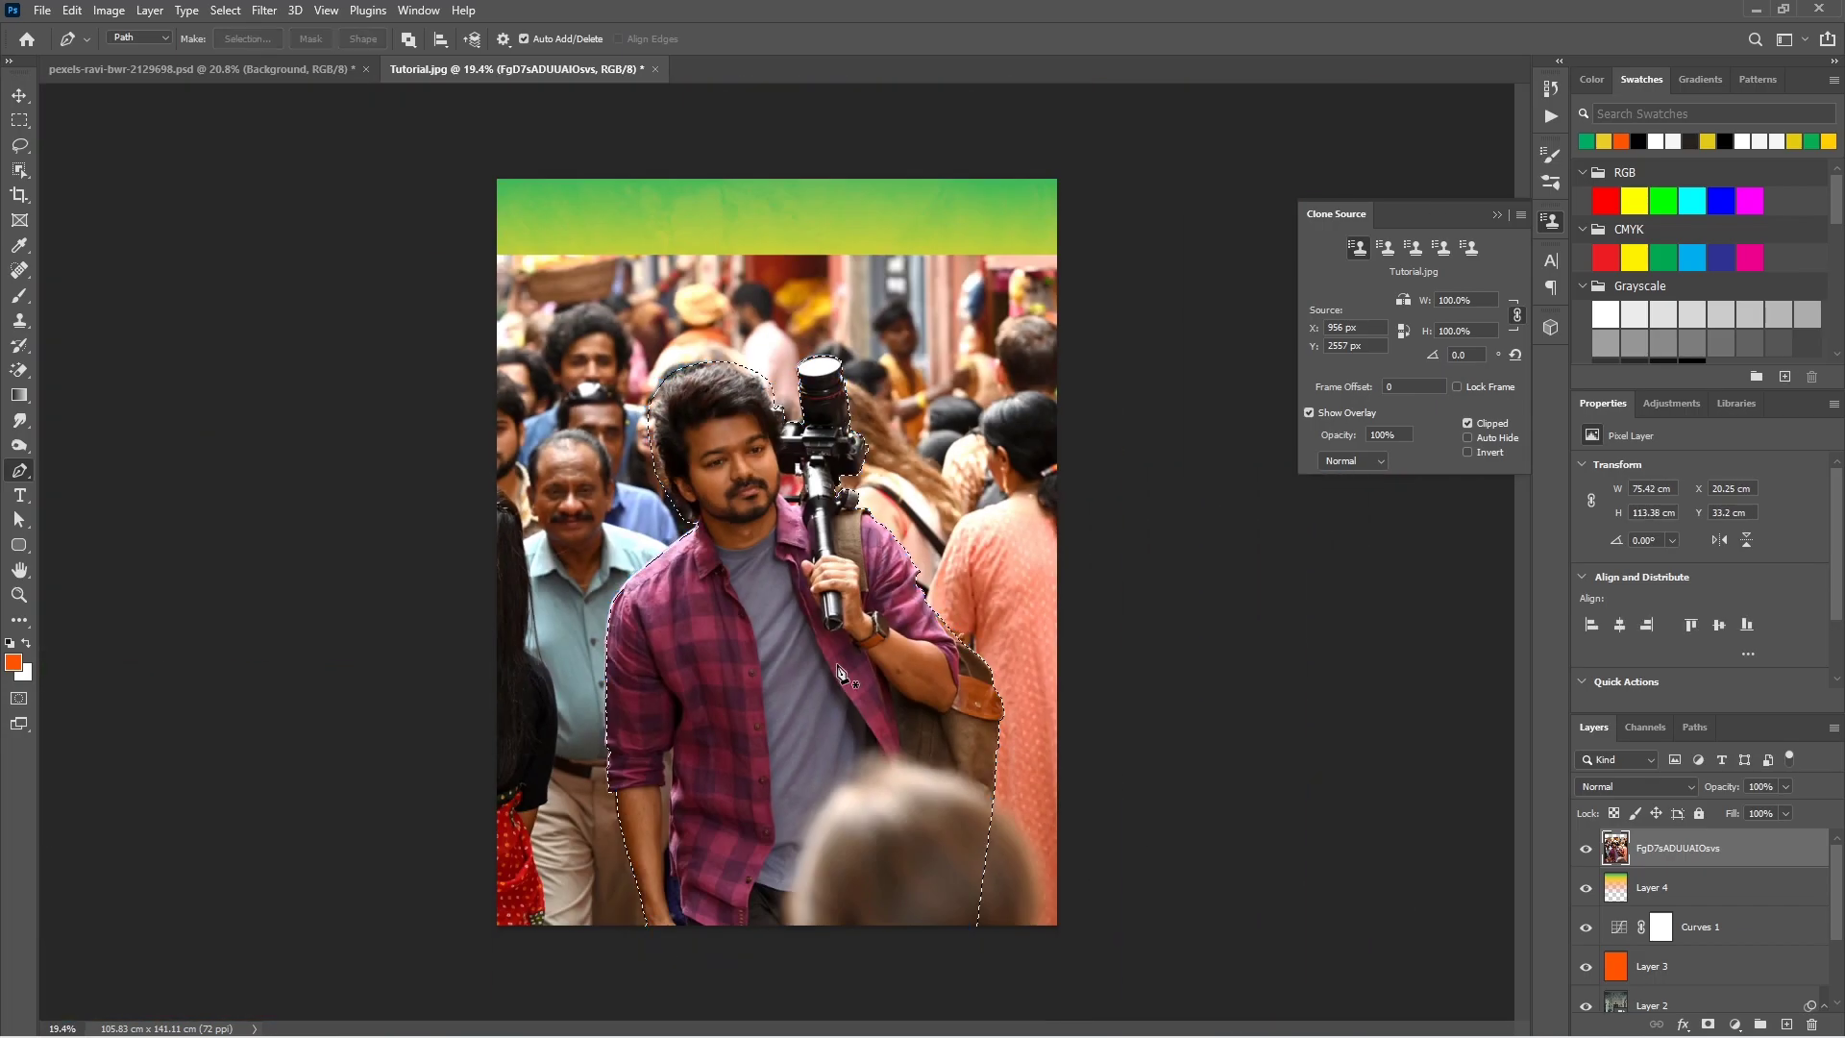
key(ctrl+j)
click(1585, 887)
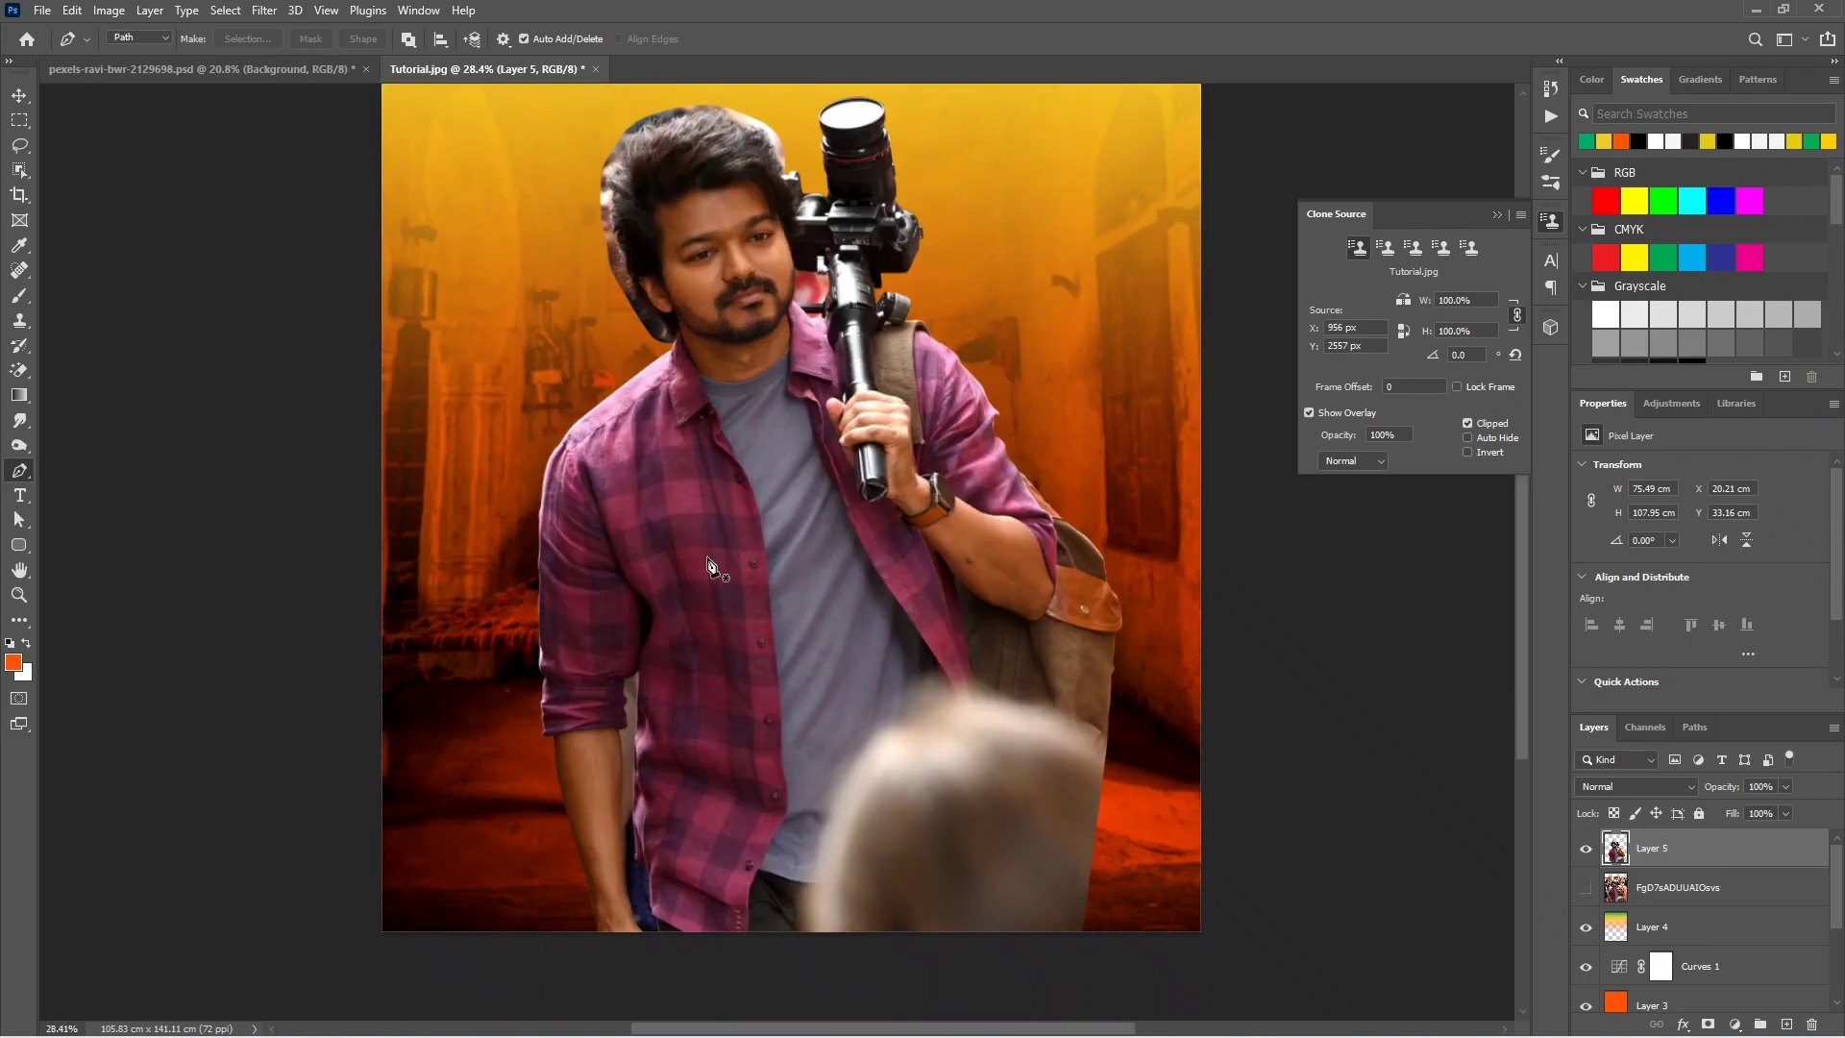
Step: Pen-trace the leftover gaps by the arm and camera, select them and feather the selection
scroll(644, 764, up, 5)
scroll(644, 764, down, 1)
click(634, 858)
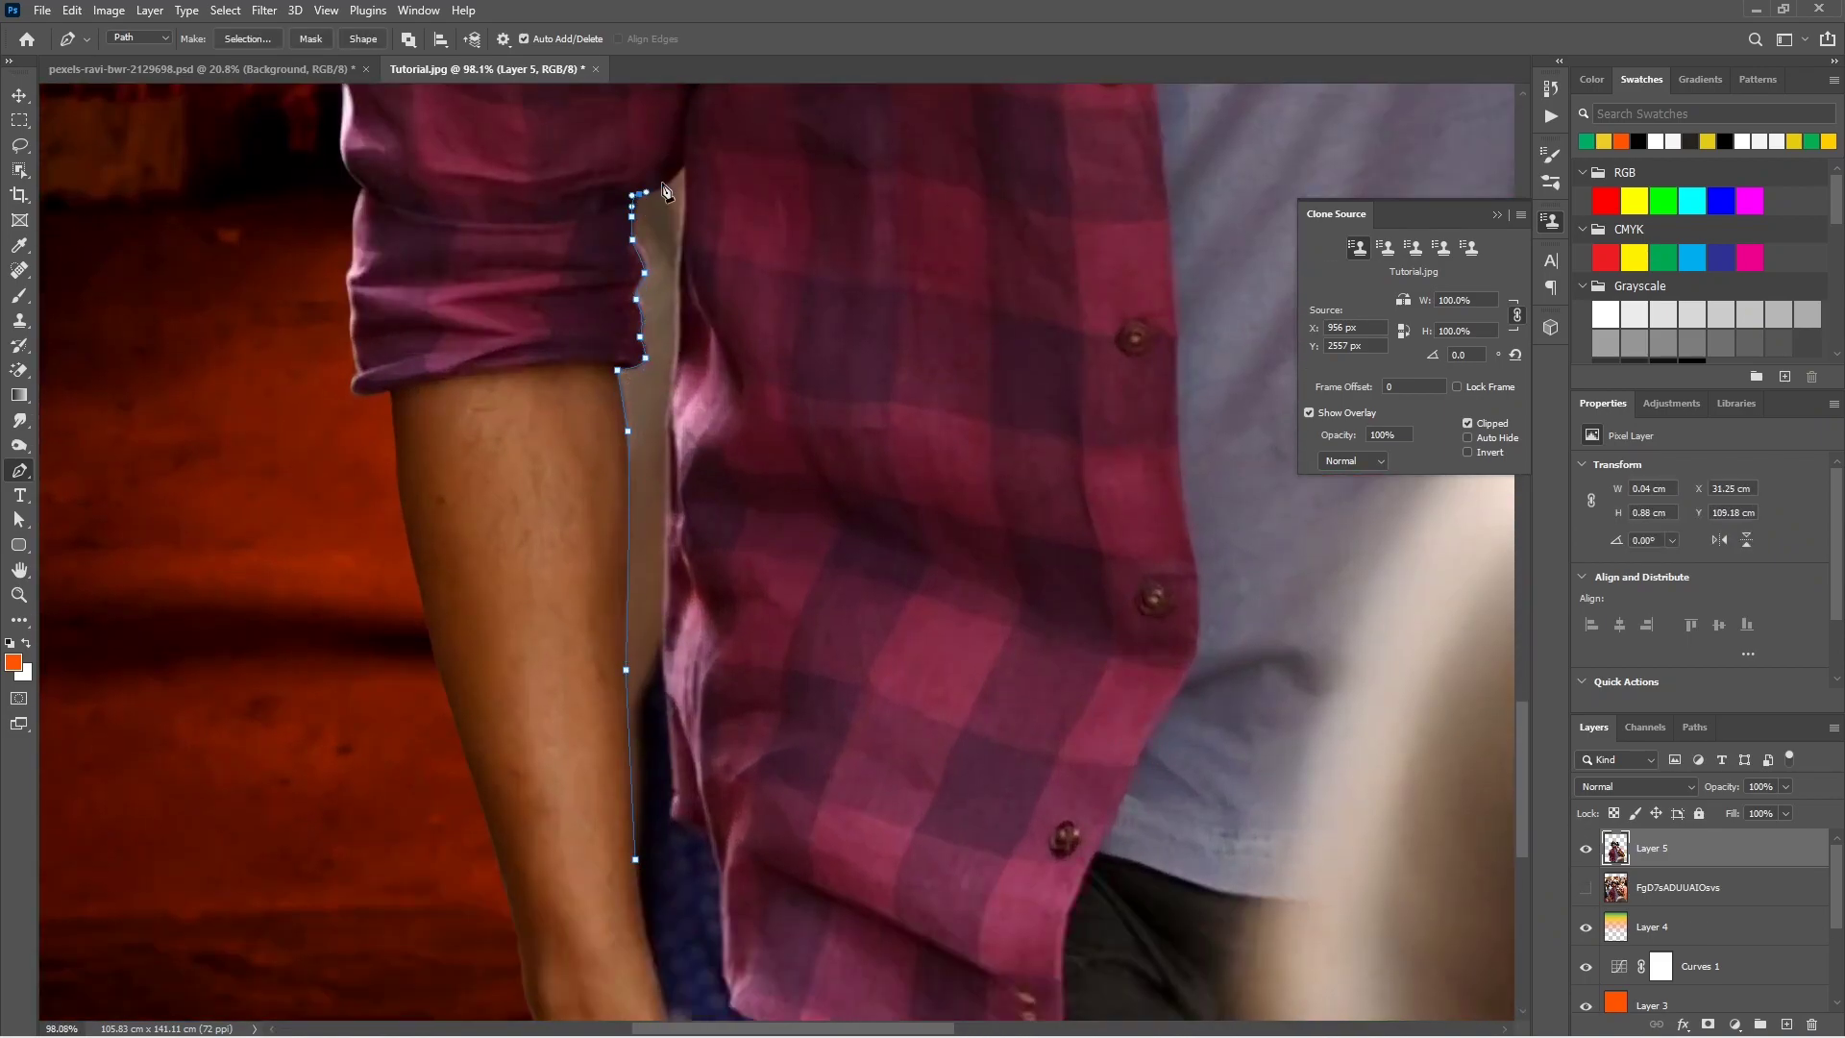
scroll(667, 661, down, 4)
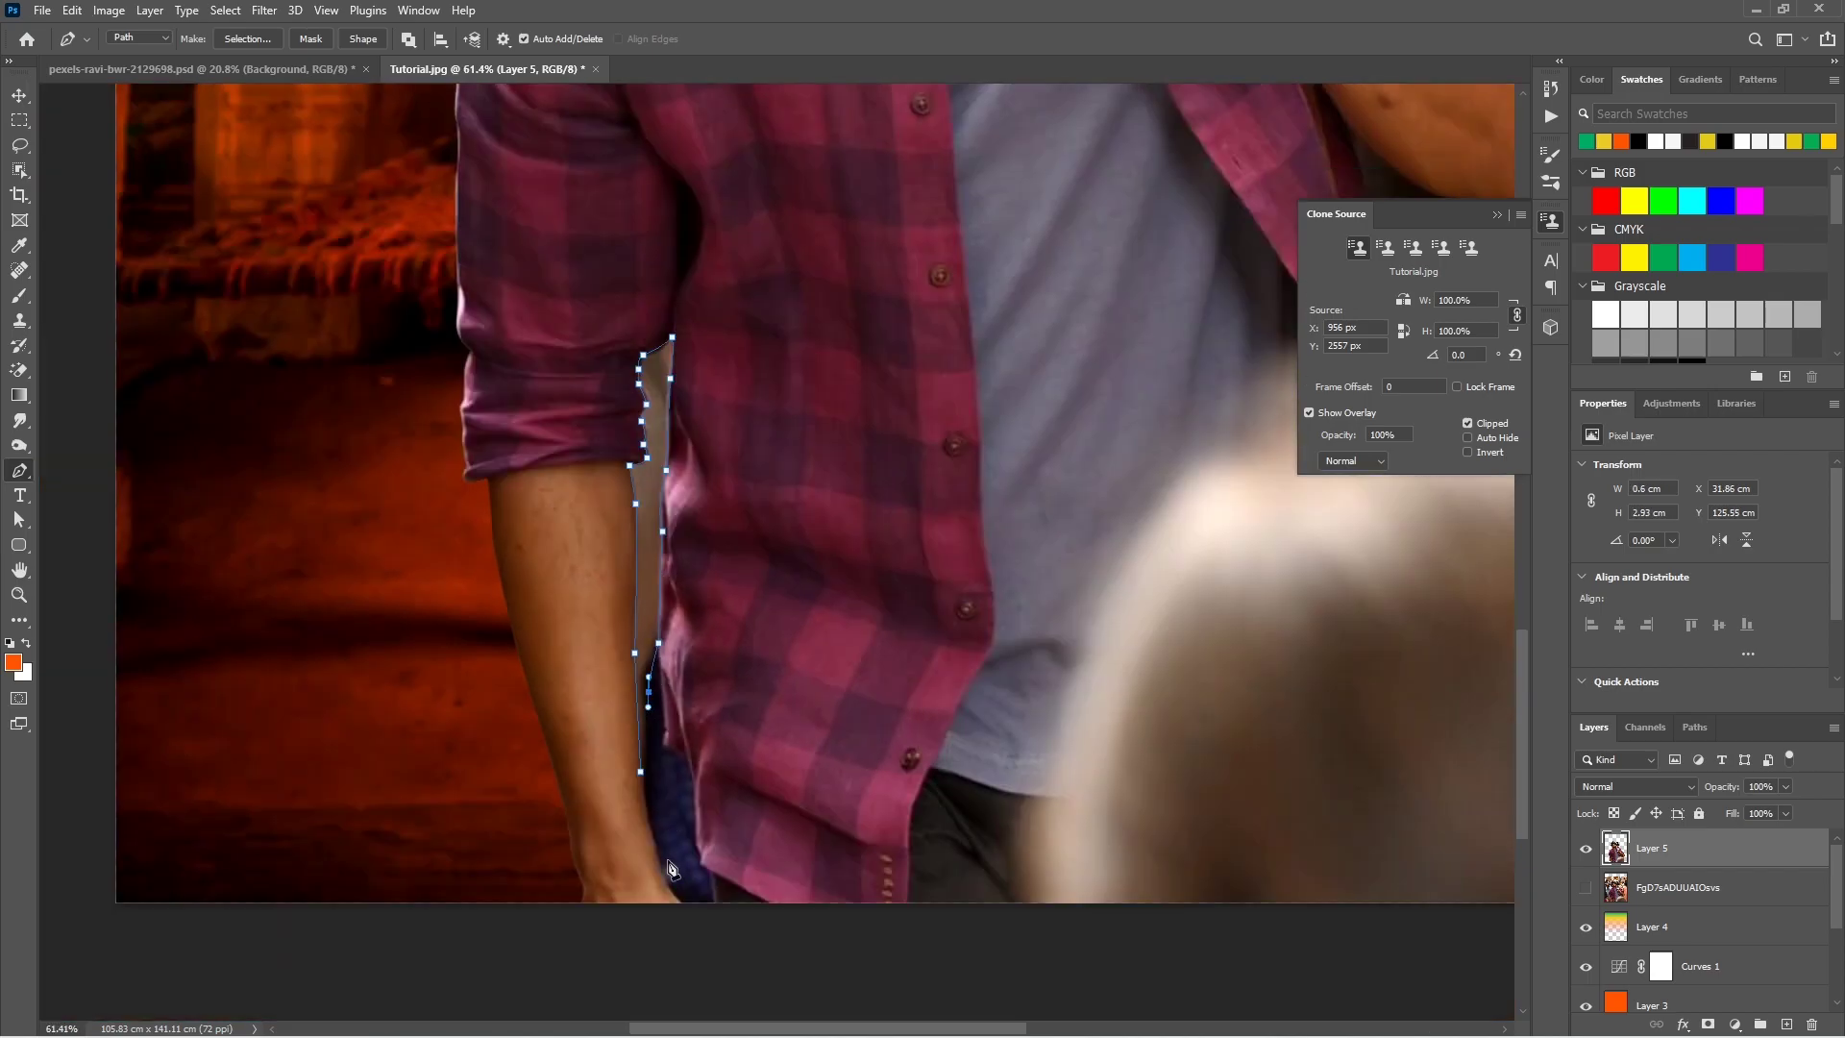
scroll(669, 611, up, 3)
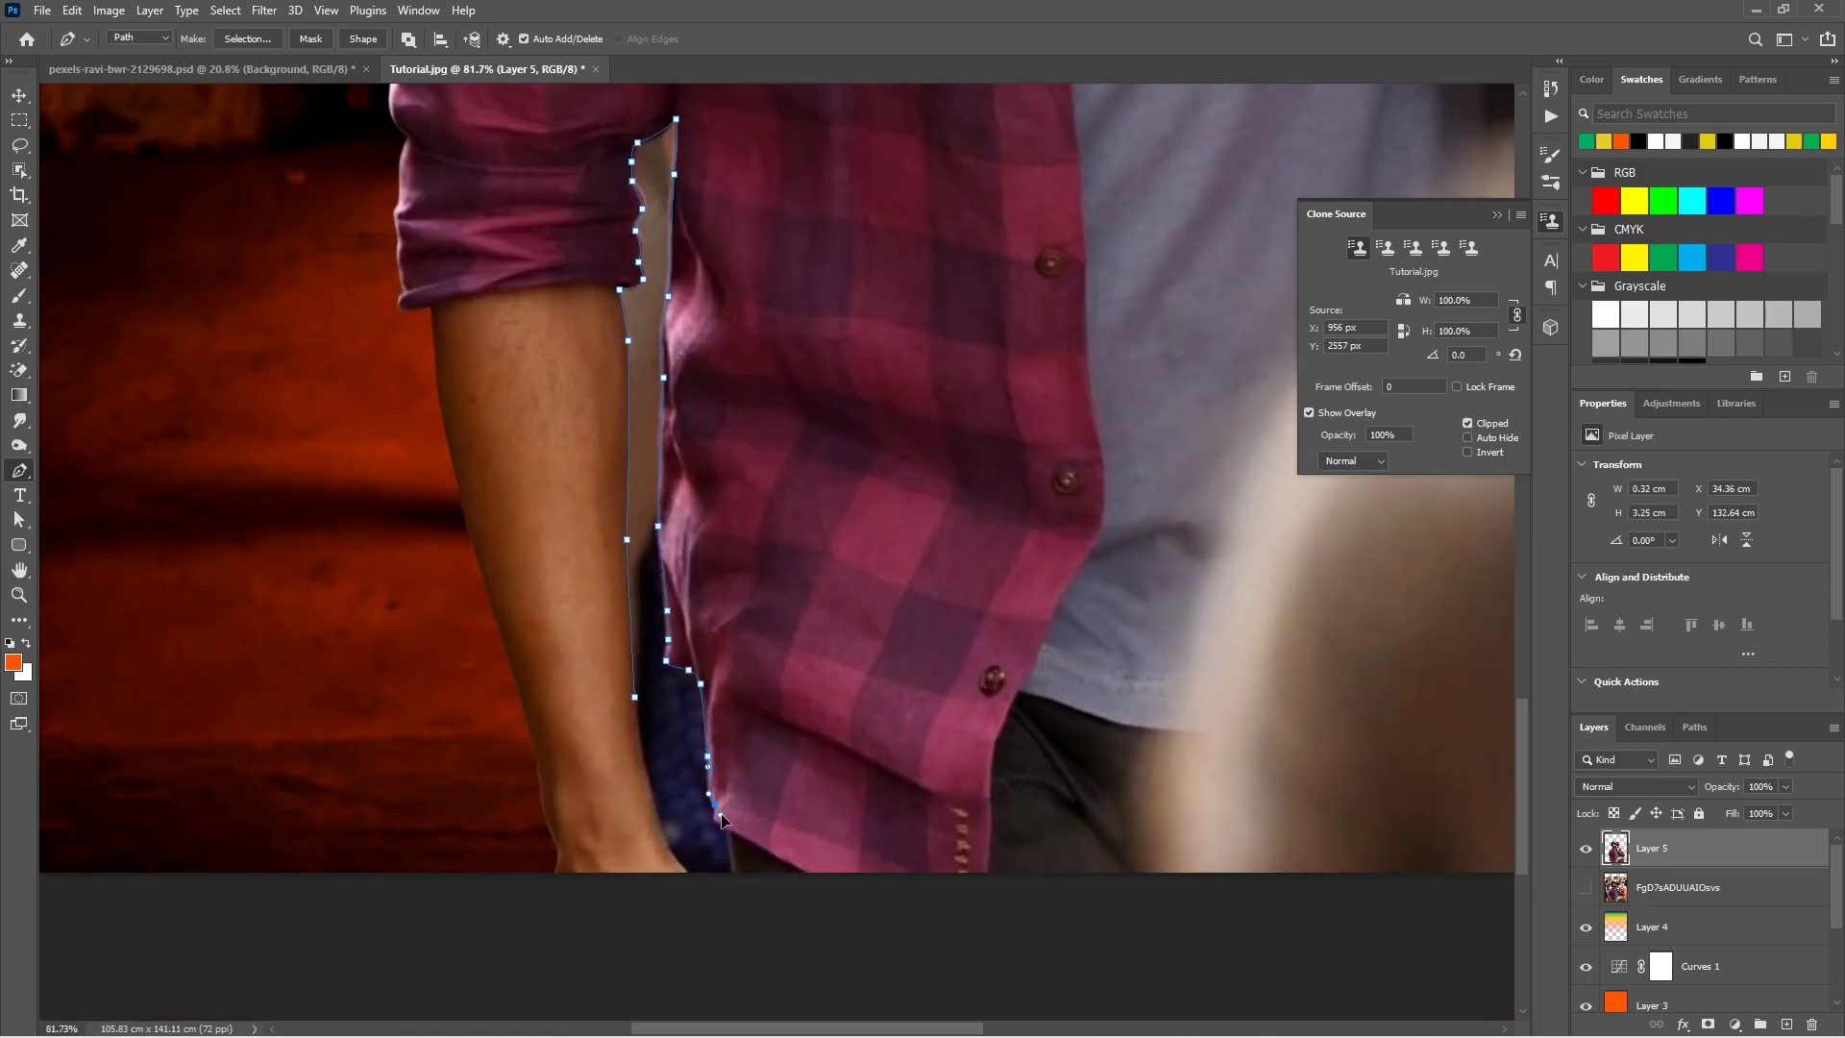
key(ctrl+0)
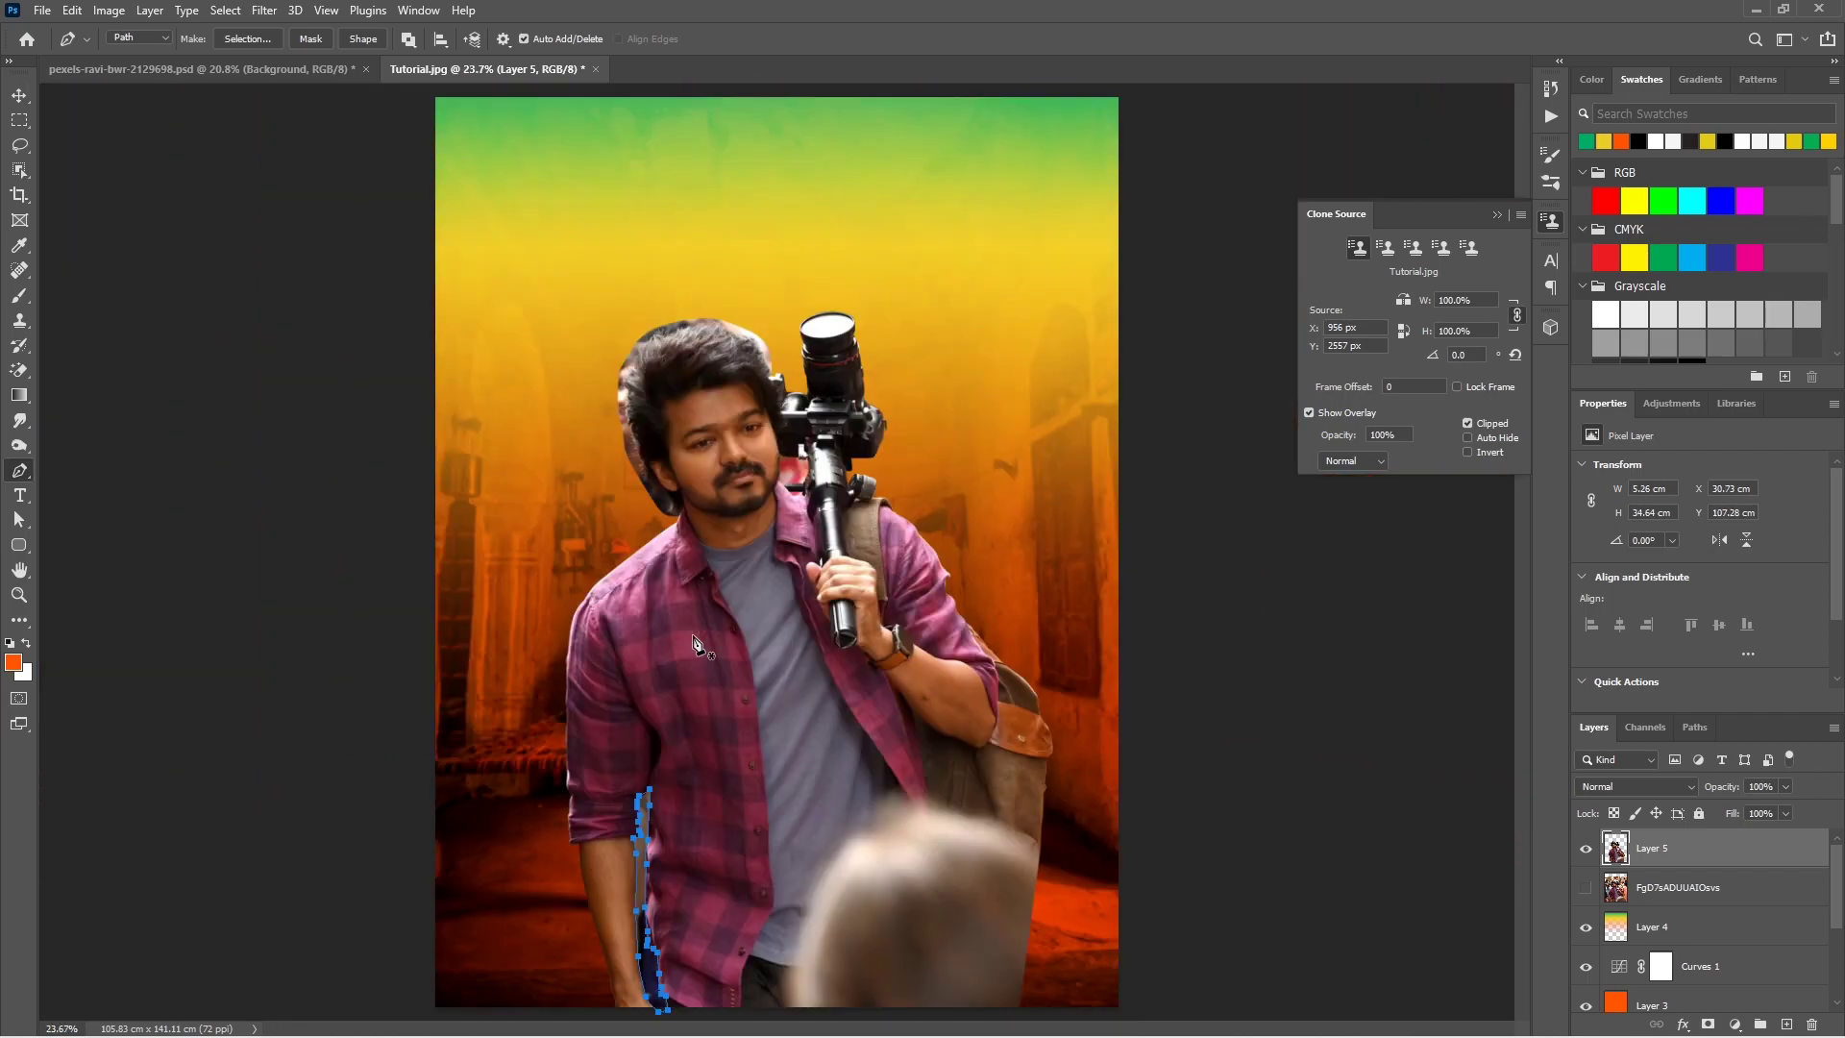
scroll(812, 452, up, 5)
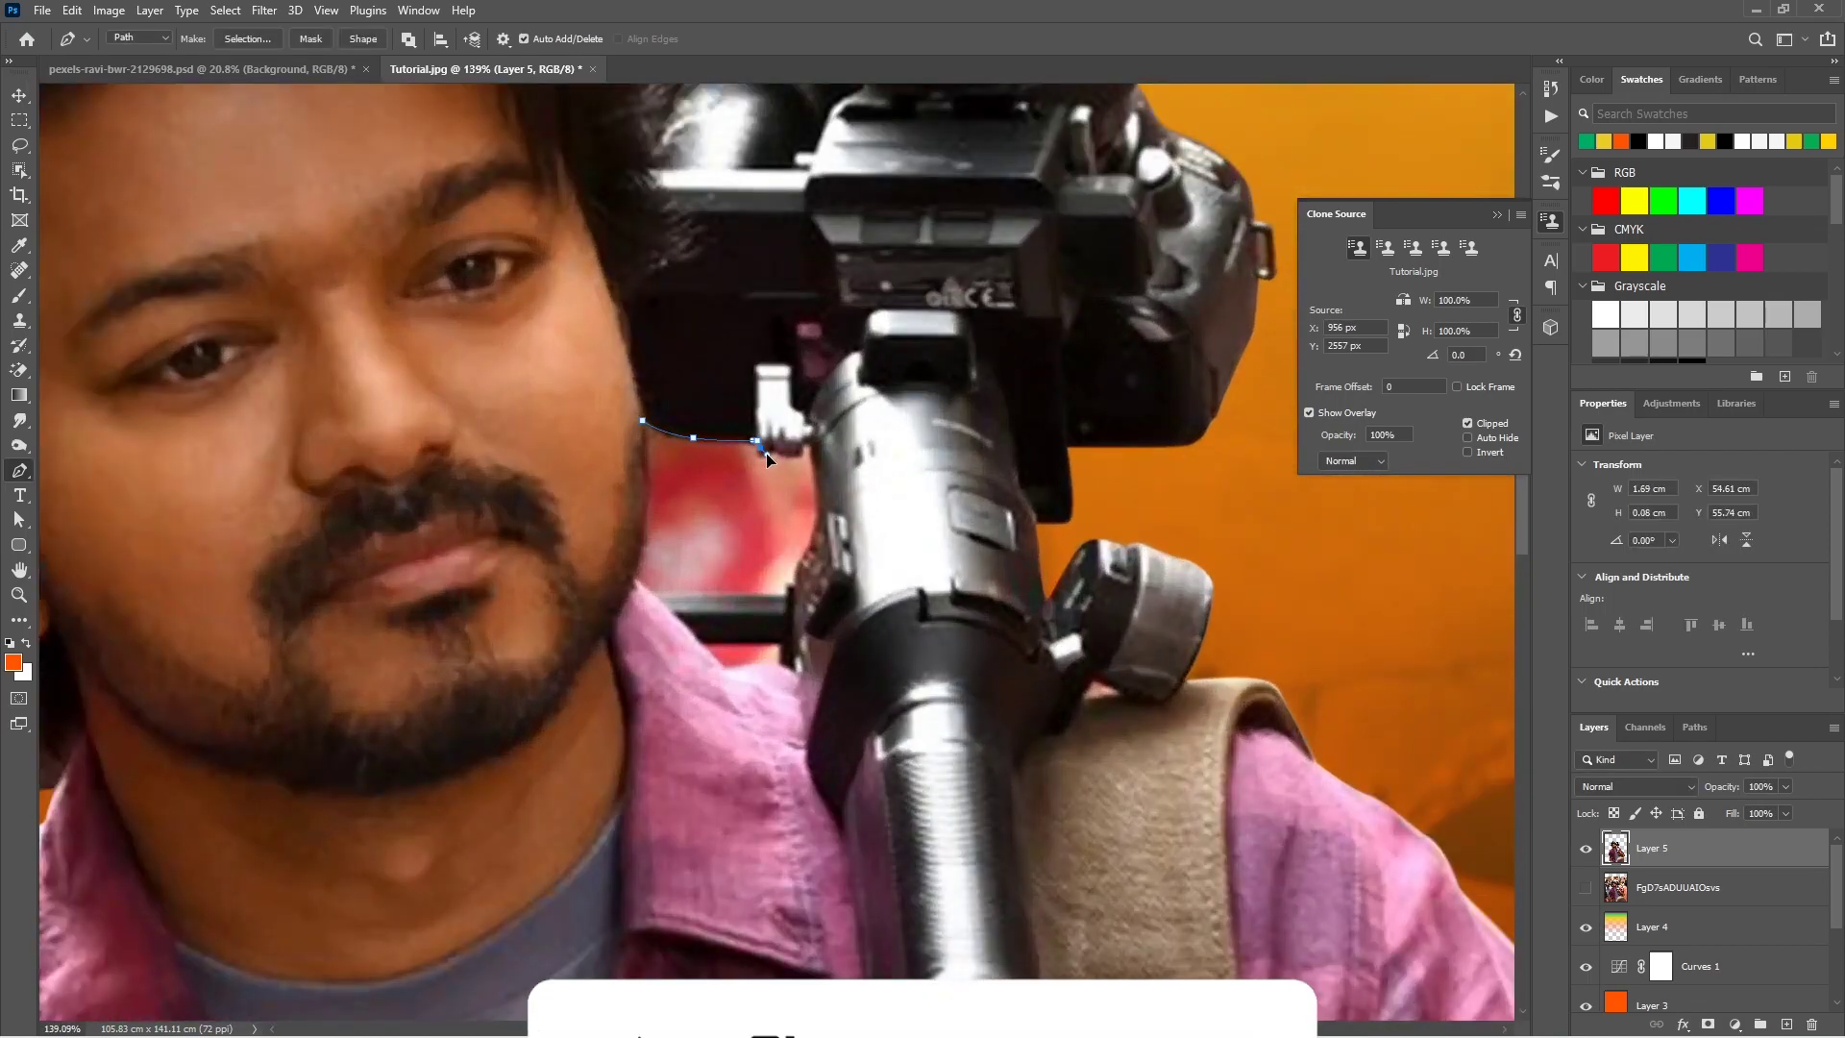
click(792, 591)
click(639, 591)
click(642, 421)
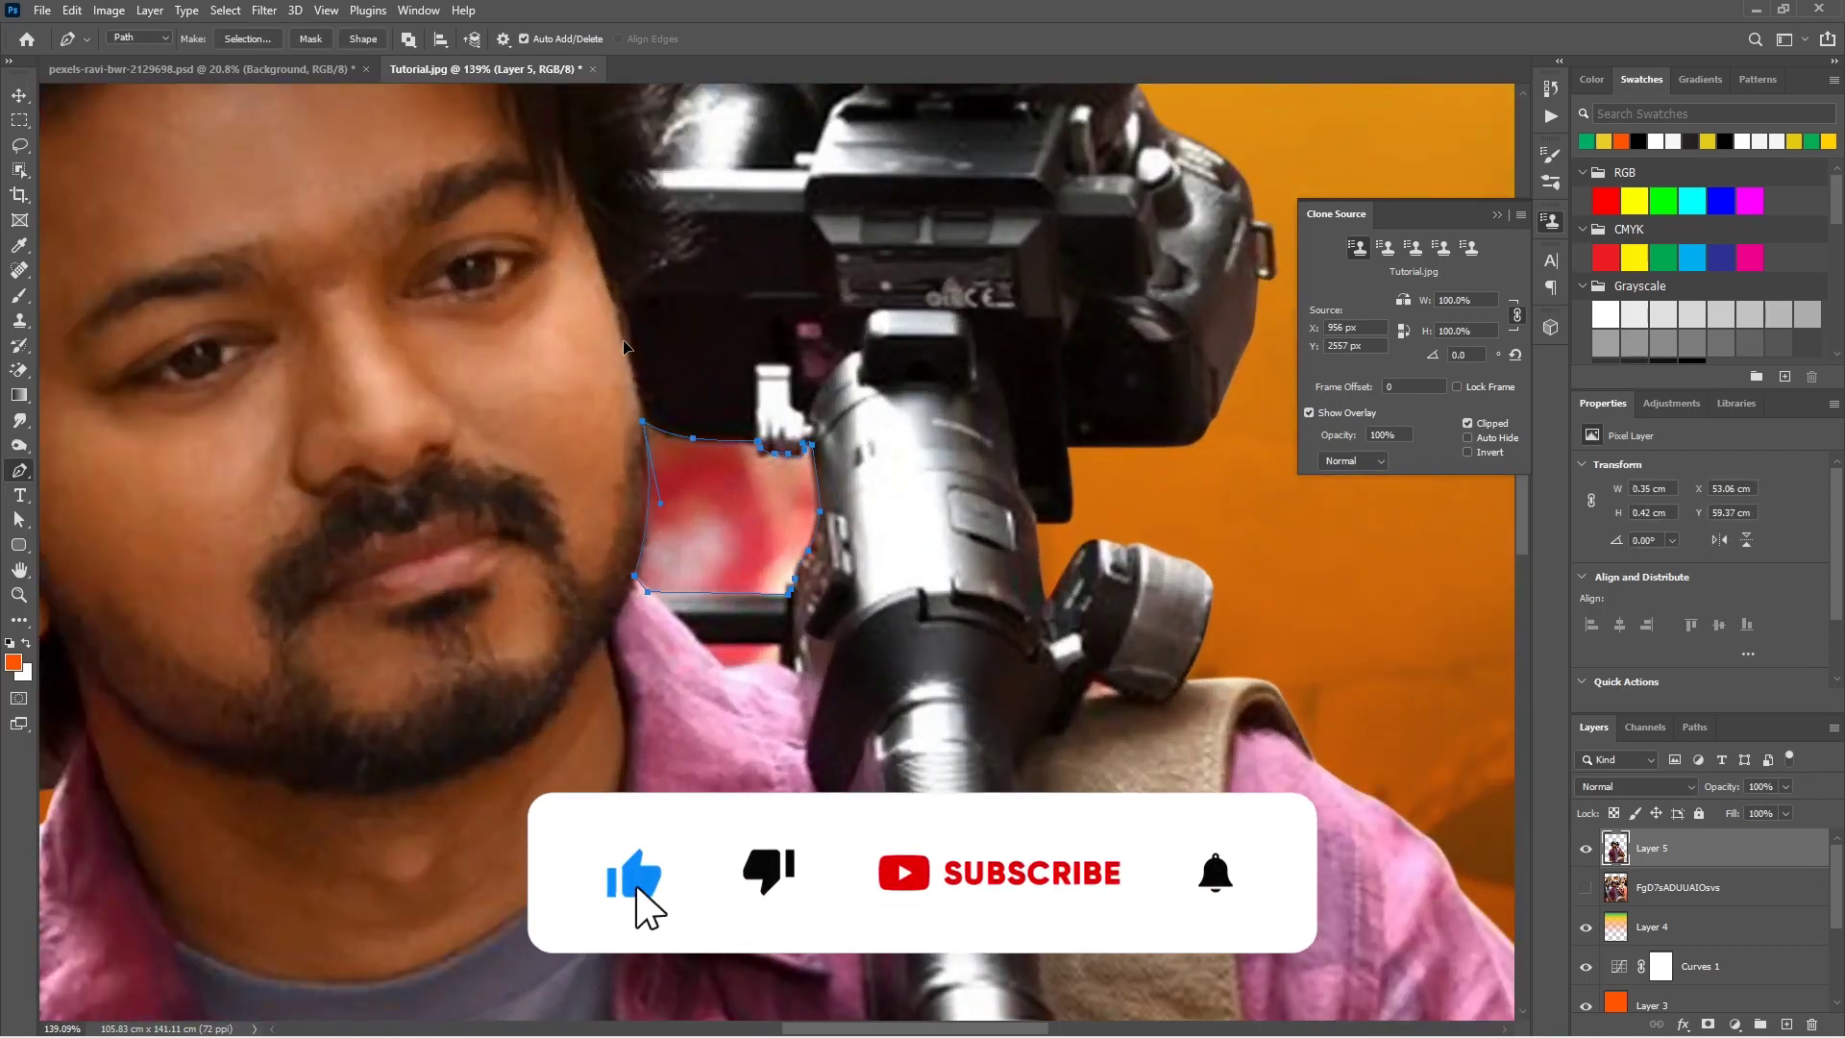
key(ctrl+Return)
key(shift+F6)
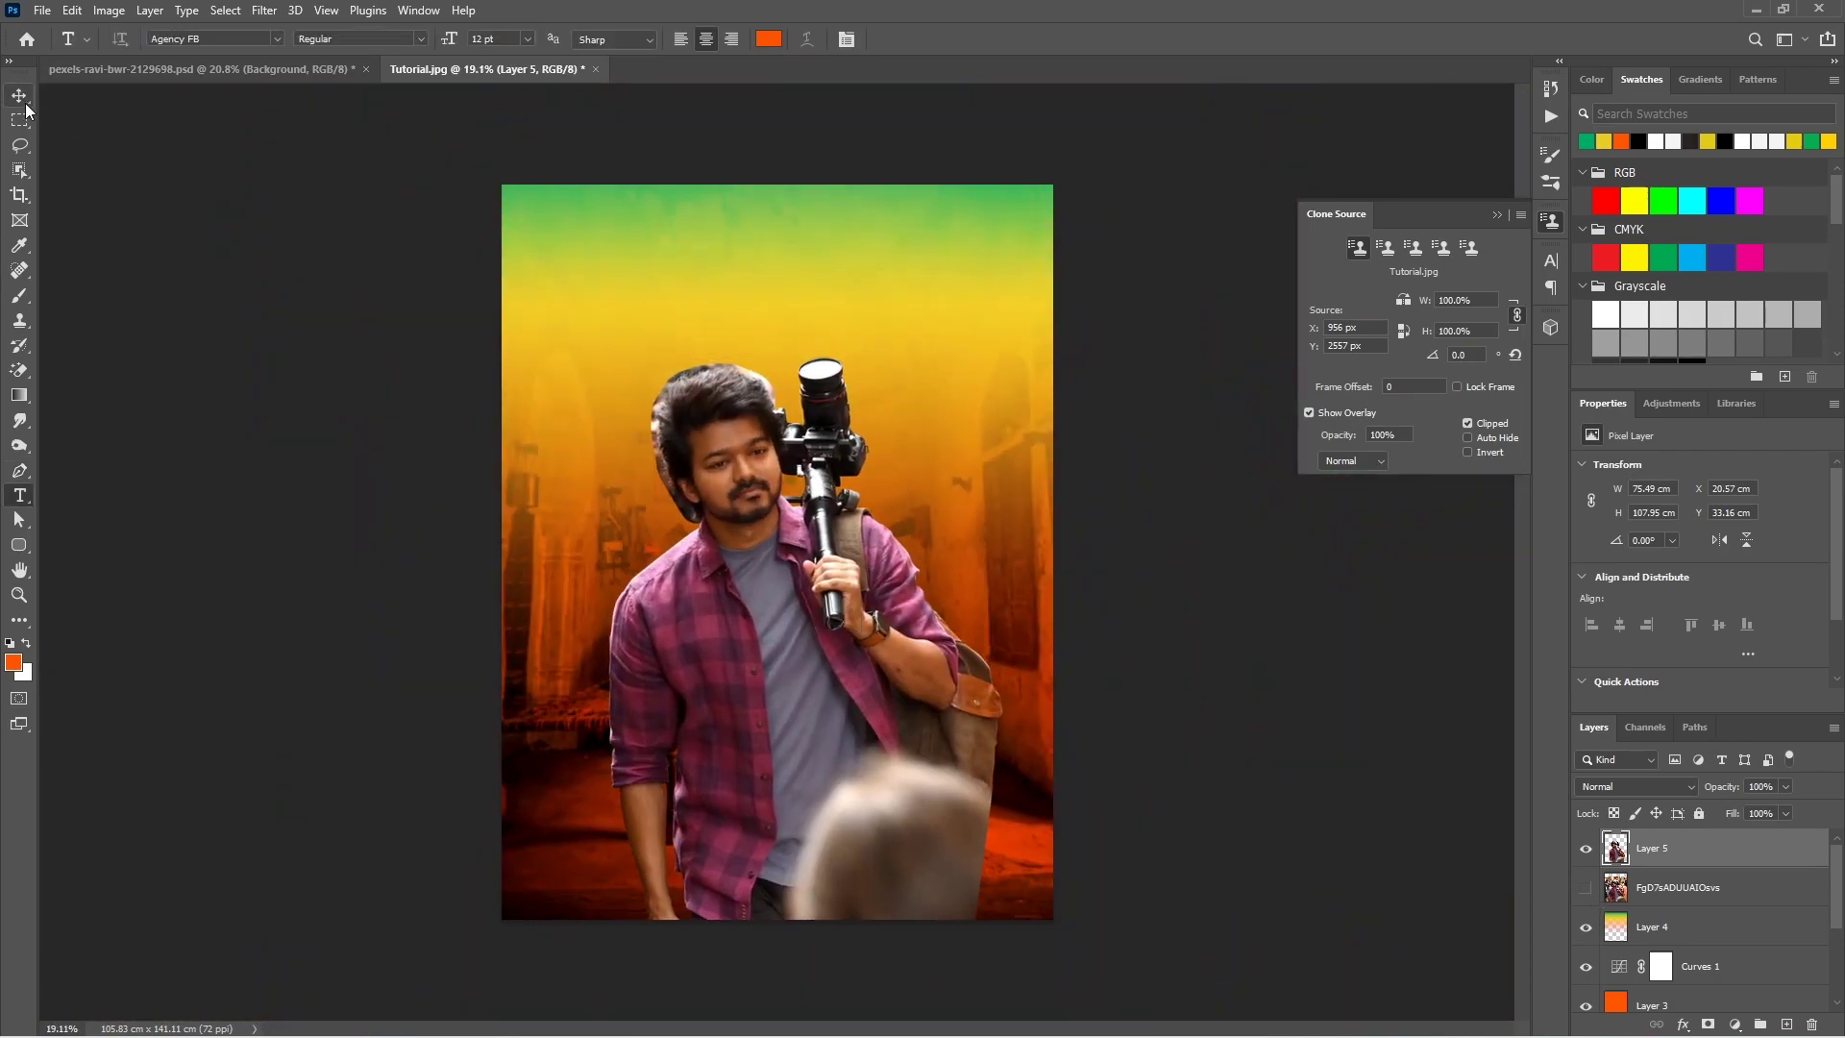
Step: Scale the actor layer (Layer 5) up to about 117%
key(ctrl+t)
drag(805, 363, 798, 259)
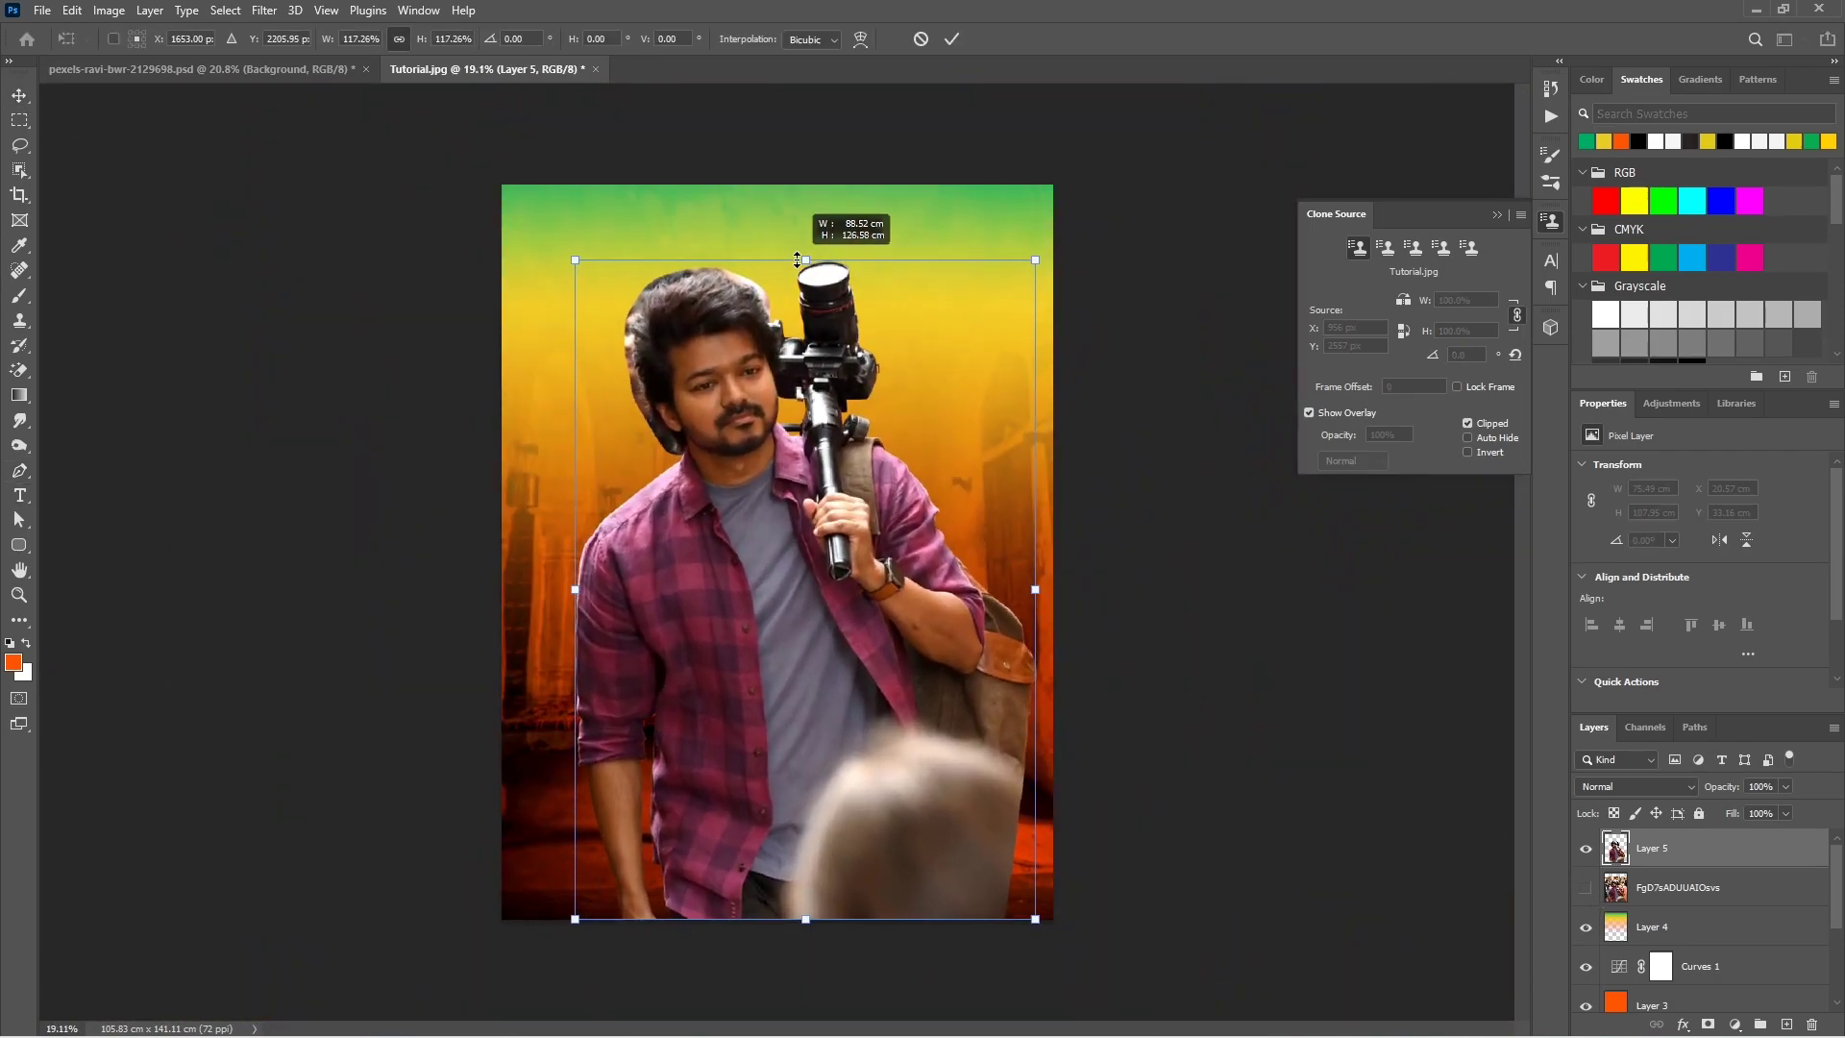
key(Return)
Step: Lasso the actor's head onto a new Layer 6, hide Layer 5 and load the head outline
scroll(607, 621, up, 3)
key(l)
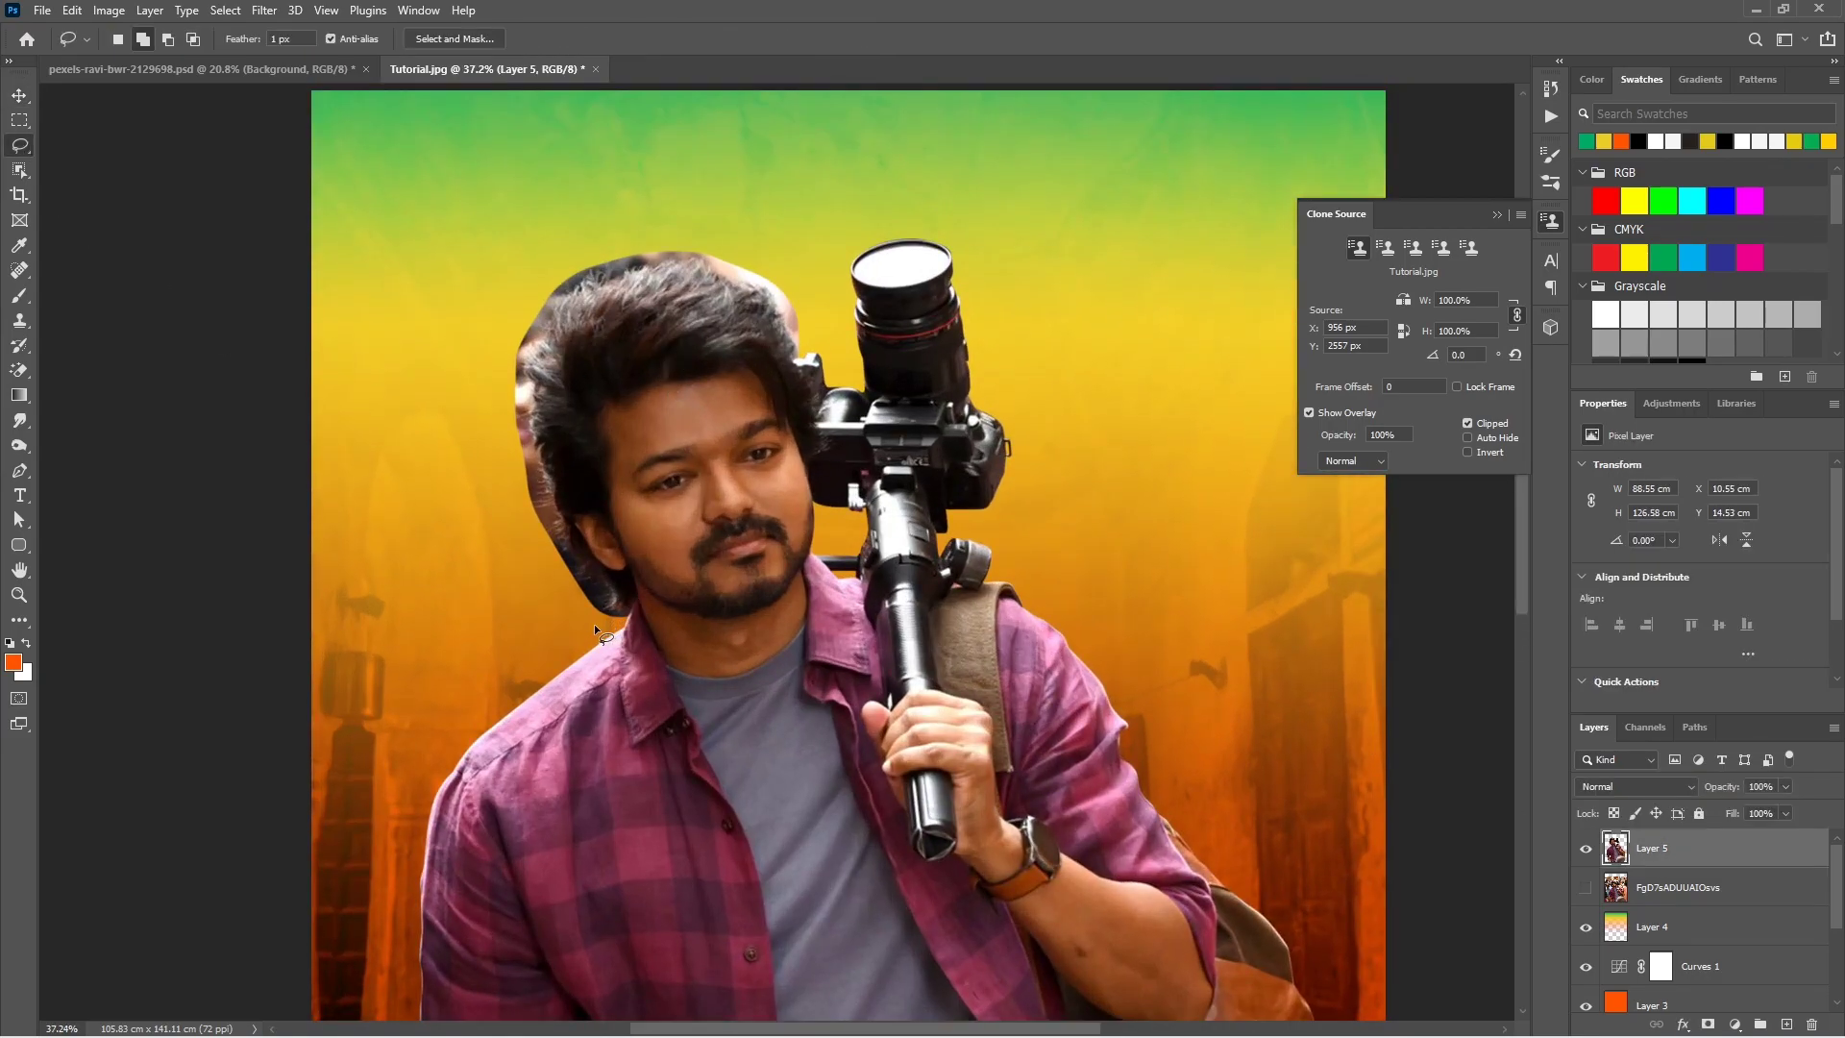
mouse_move(593, 624)
mouse_down()
mouse_move(670, 569)
mouse_move(571, 223)
mouse_move(605, 619)
mouse_up()
key(ctrl+j)
click(1586, 887)
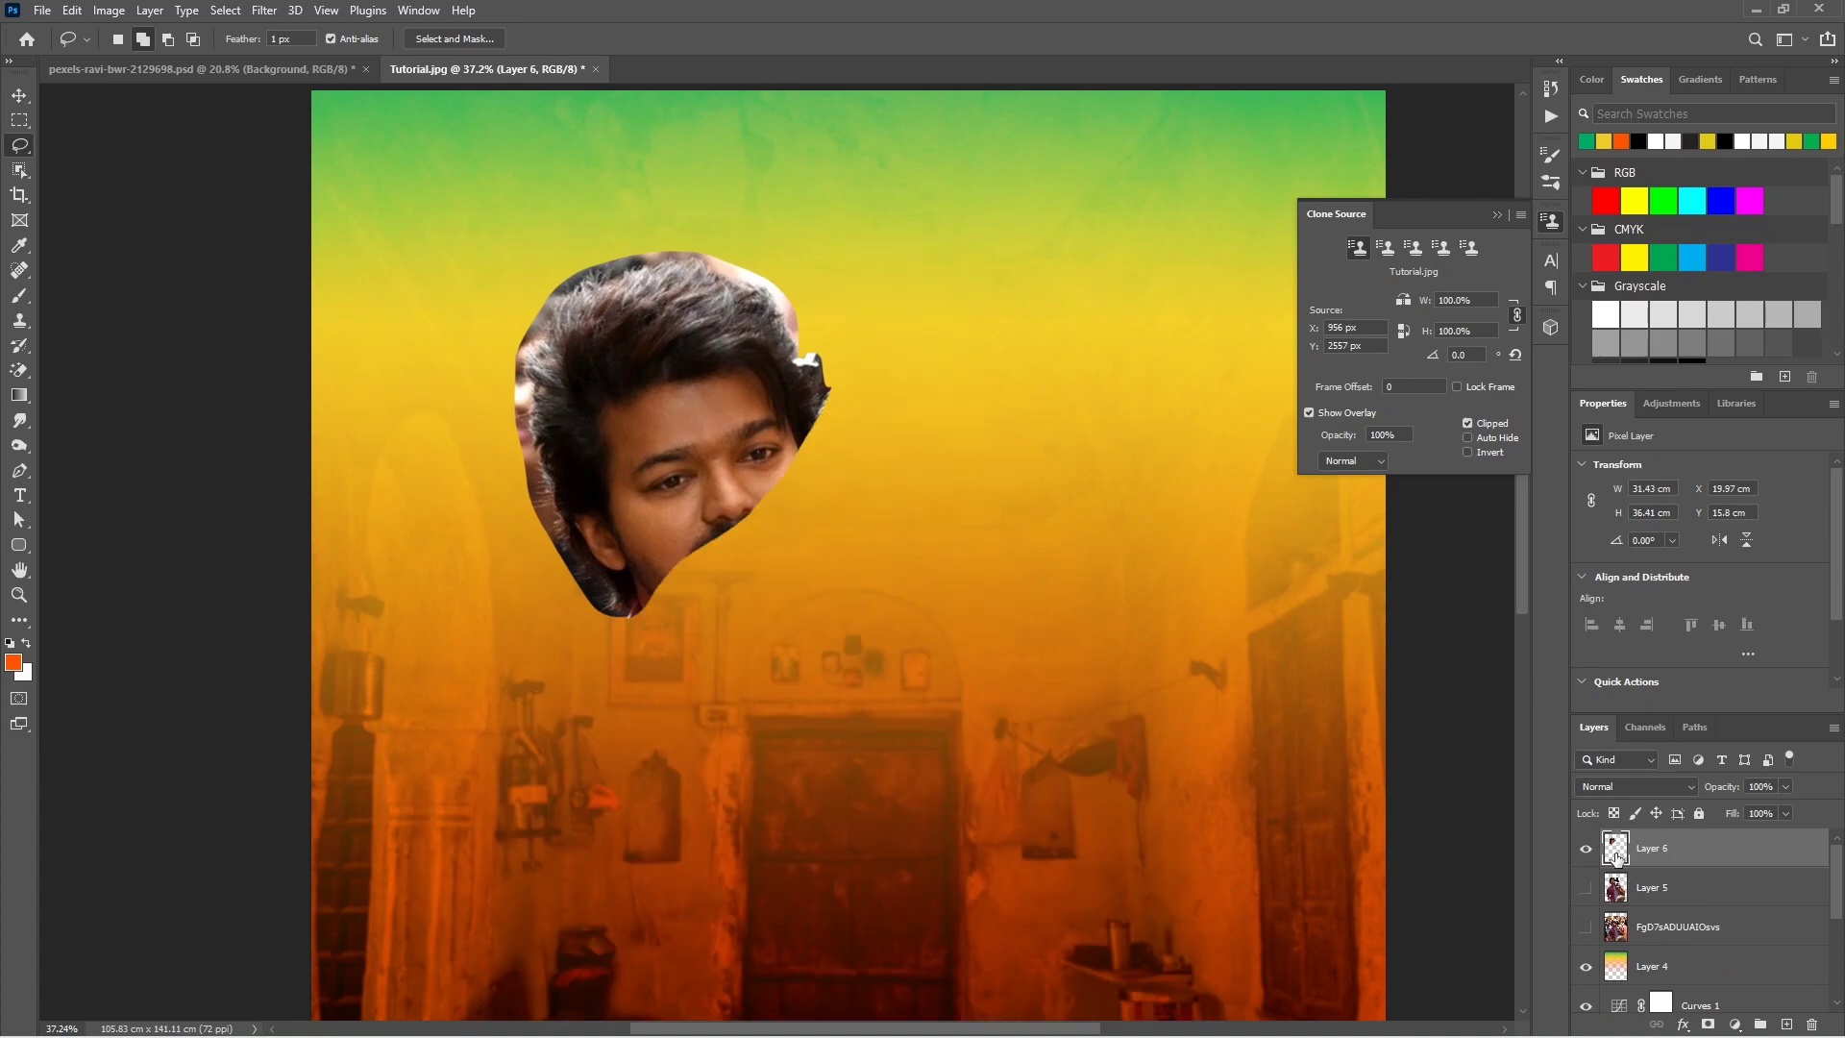
ctrl+click(1615, 848)
scroll(672, 432, up, 2)
Step: Quick-select the actor's face and hair as a fresh selection
key(w)
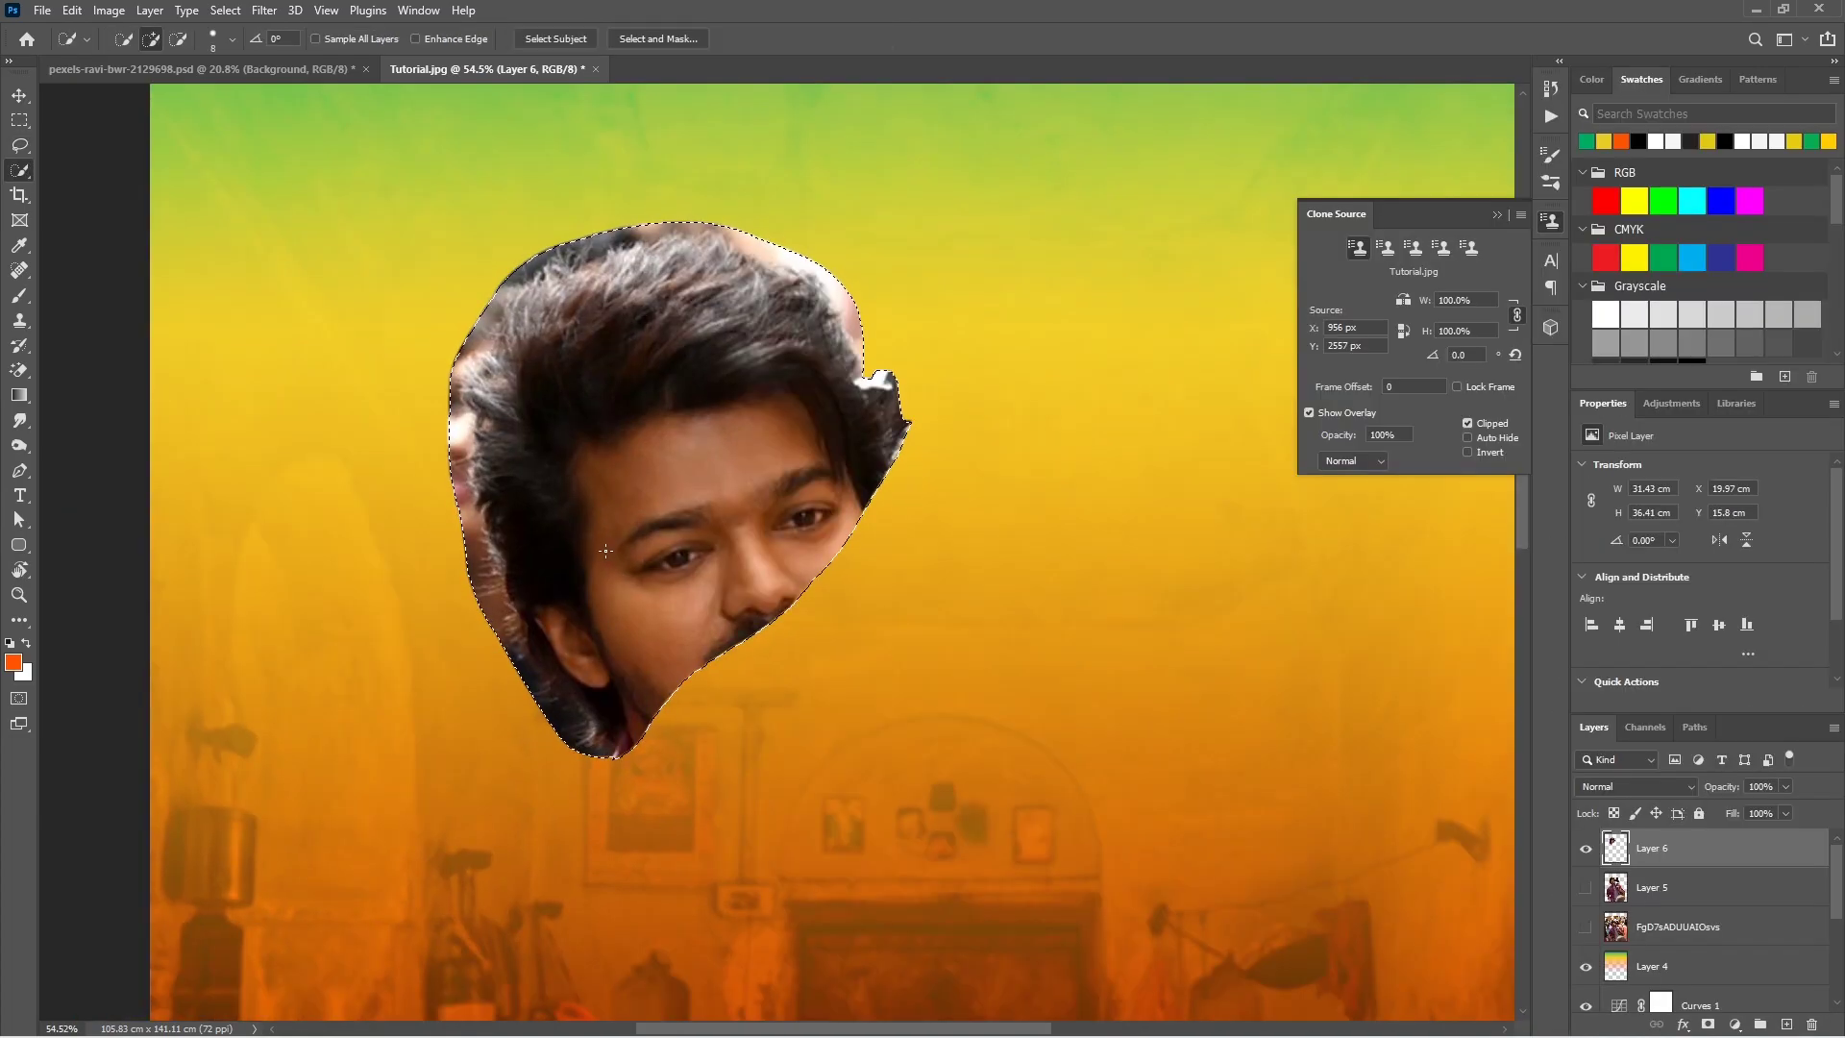
key(ctrl+d)
click(231, 38)
mouse_move(590, 663)
mouse_down()
mouse_move(573, 570)
mouse_move(505, 434)
mouse_up()
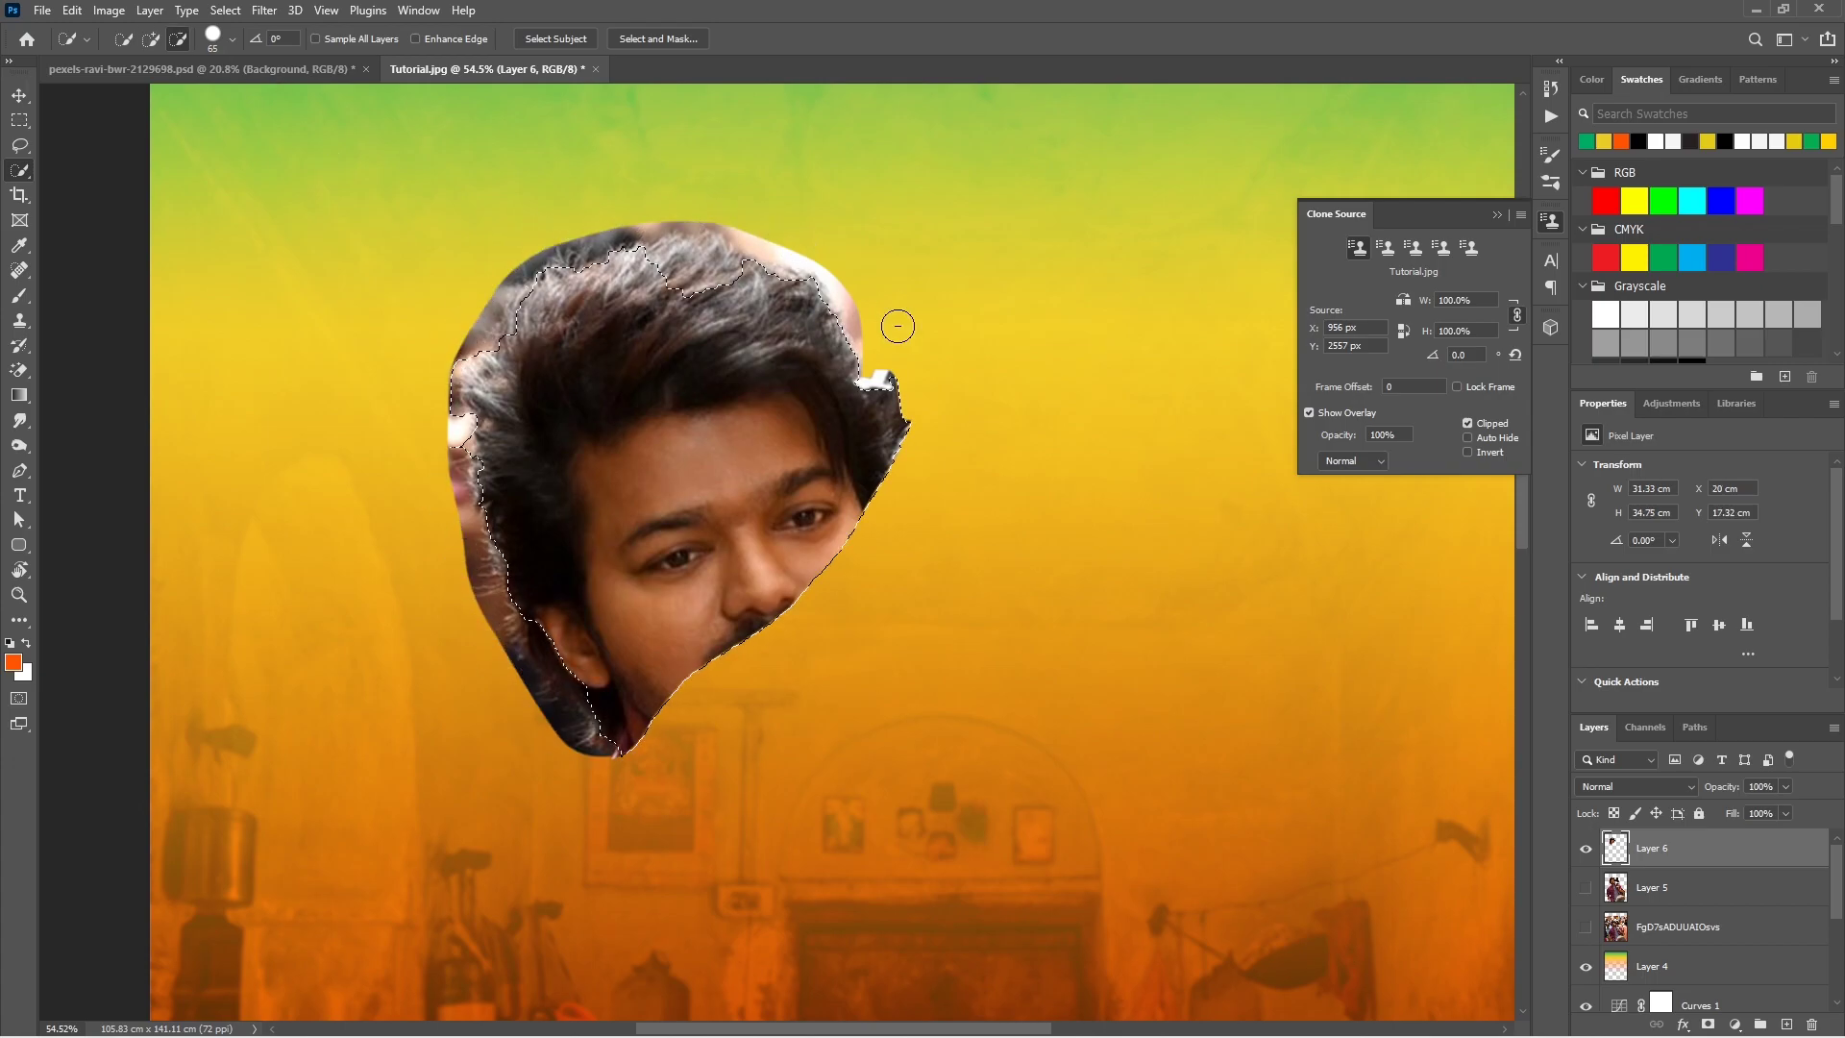
scroll(881, 510, down, 1)
Step: Refine the head edges with 3% contrast and 84% decontamination, output as a selection
click(659, 38)
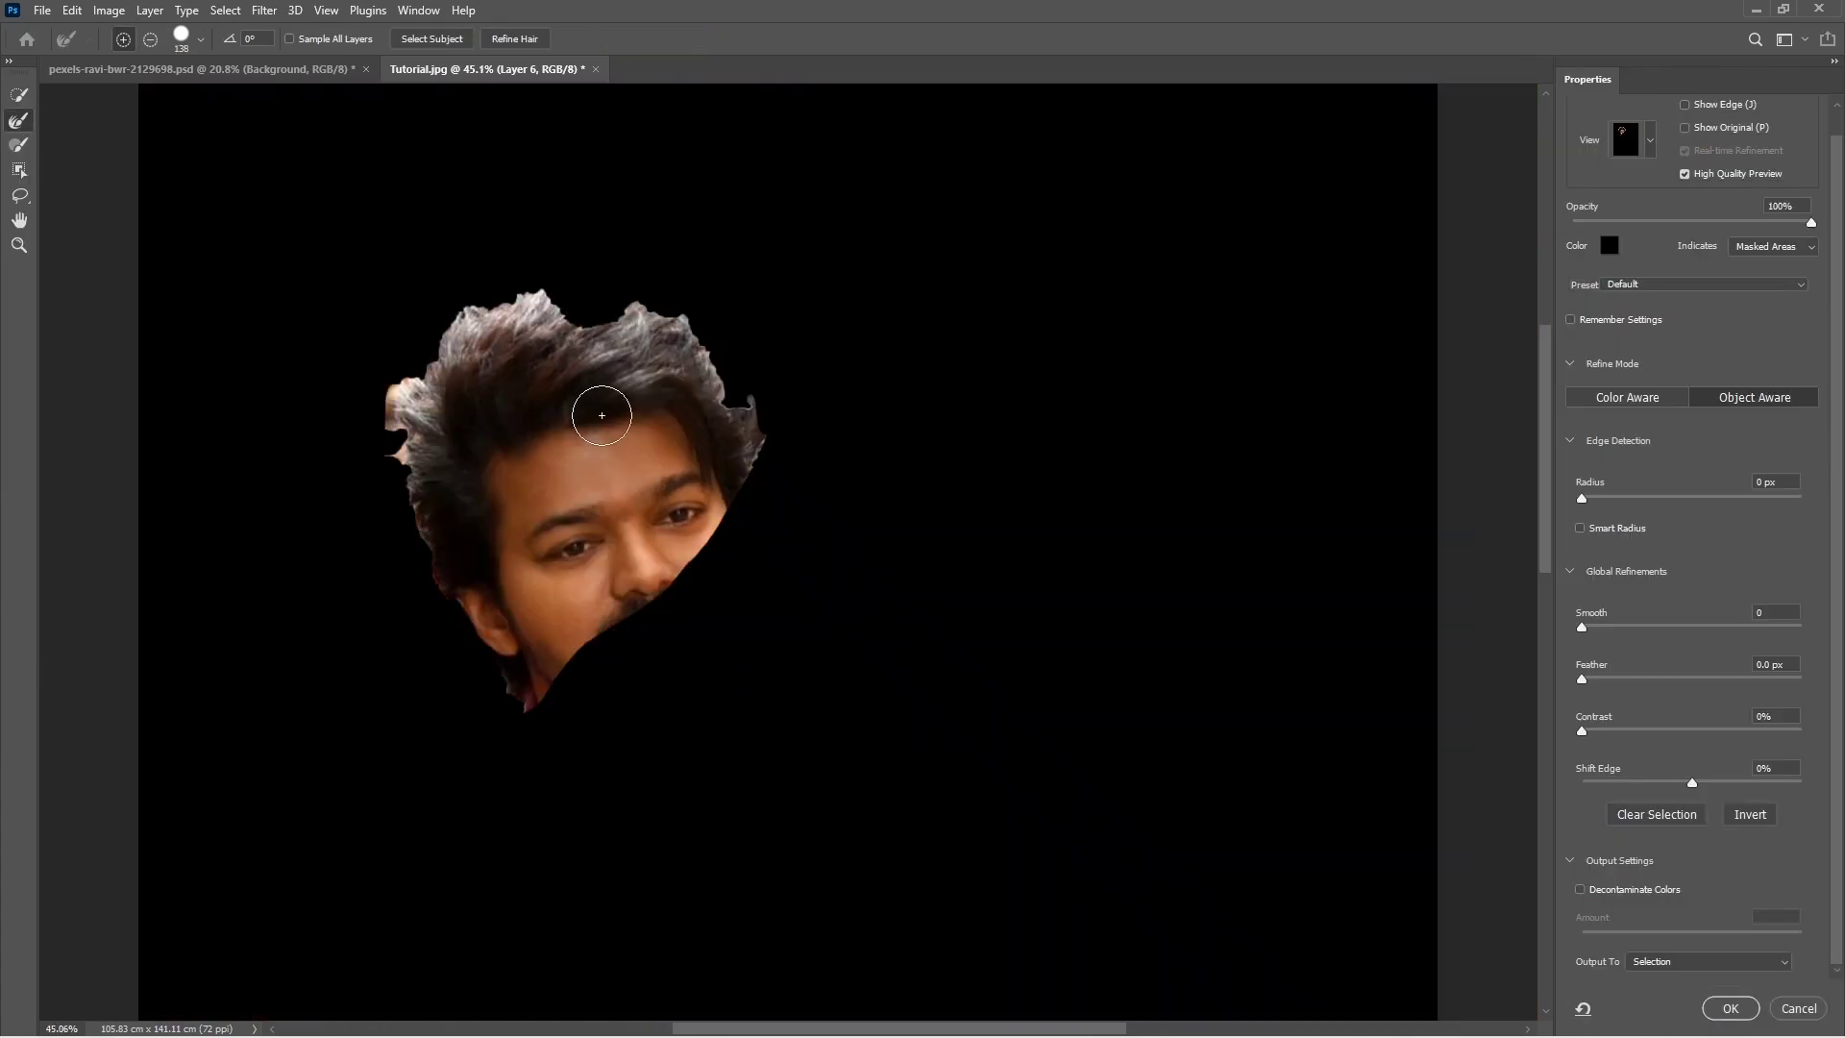
drag(454, 523, 759, 452)
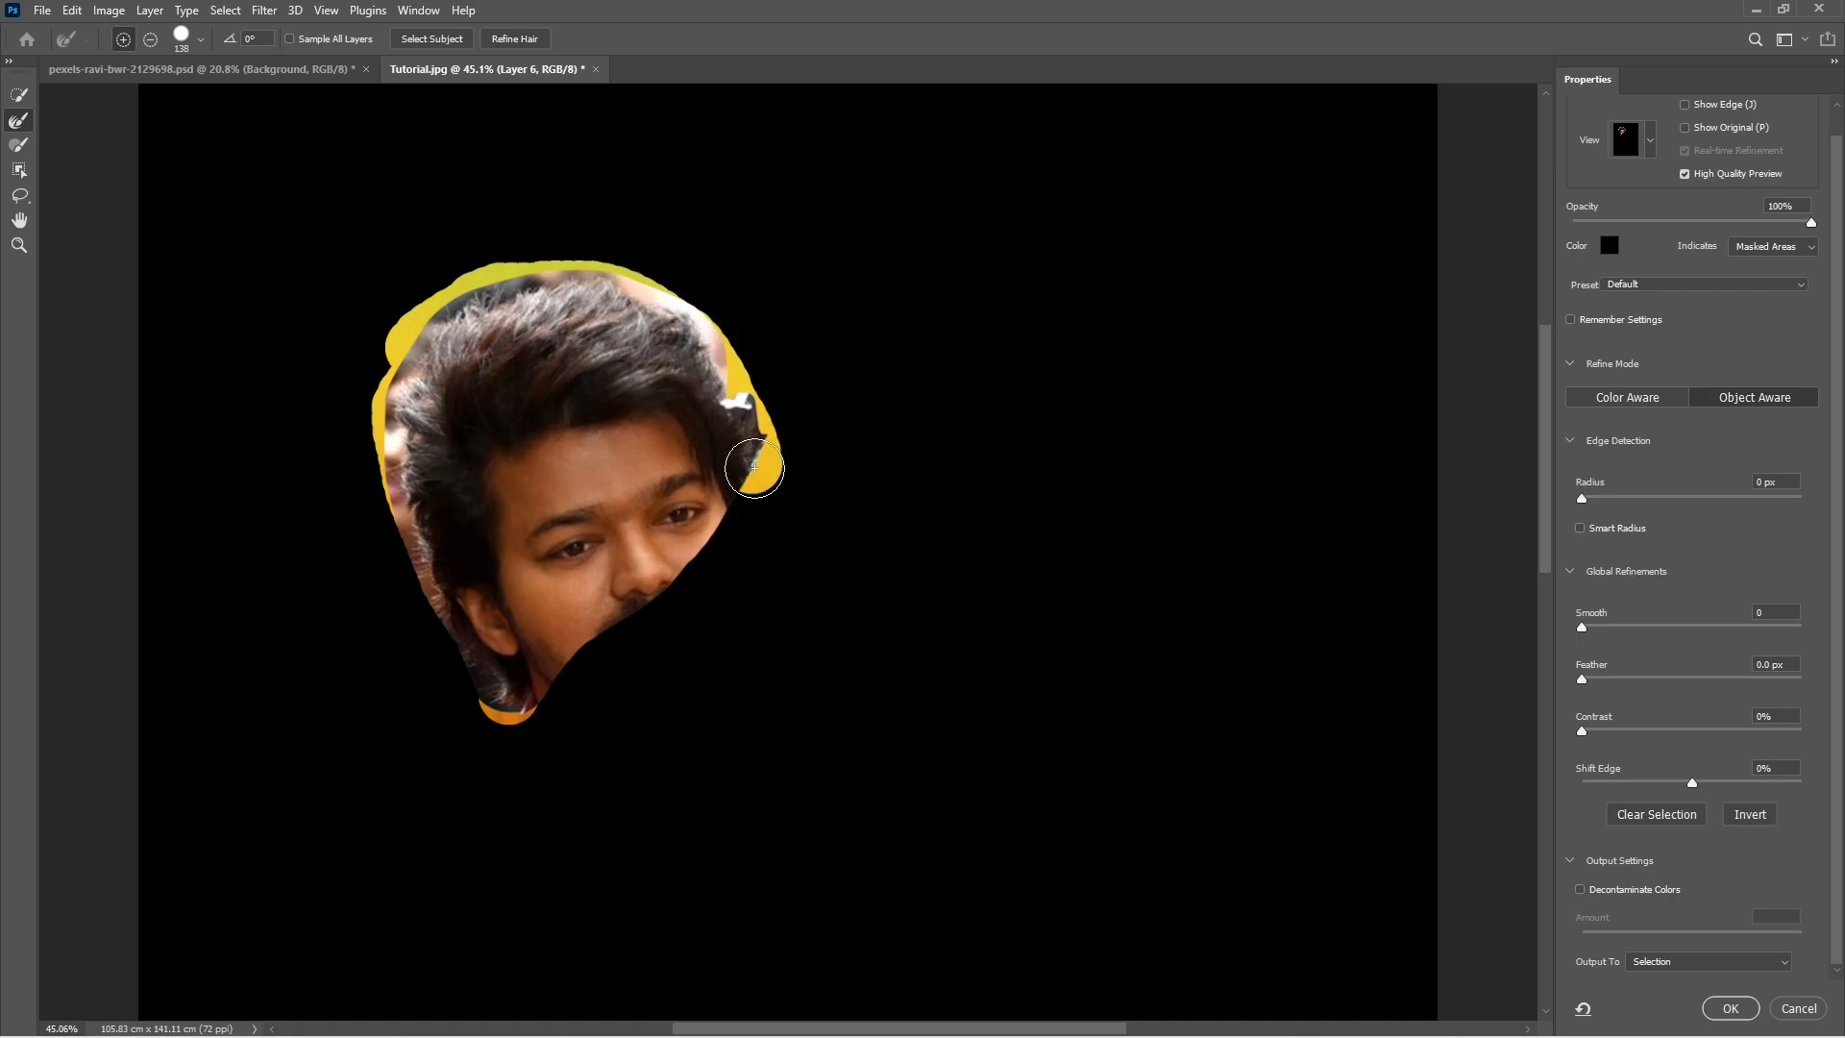
drag(525, 696, 630, 717)
key(w)
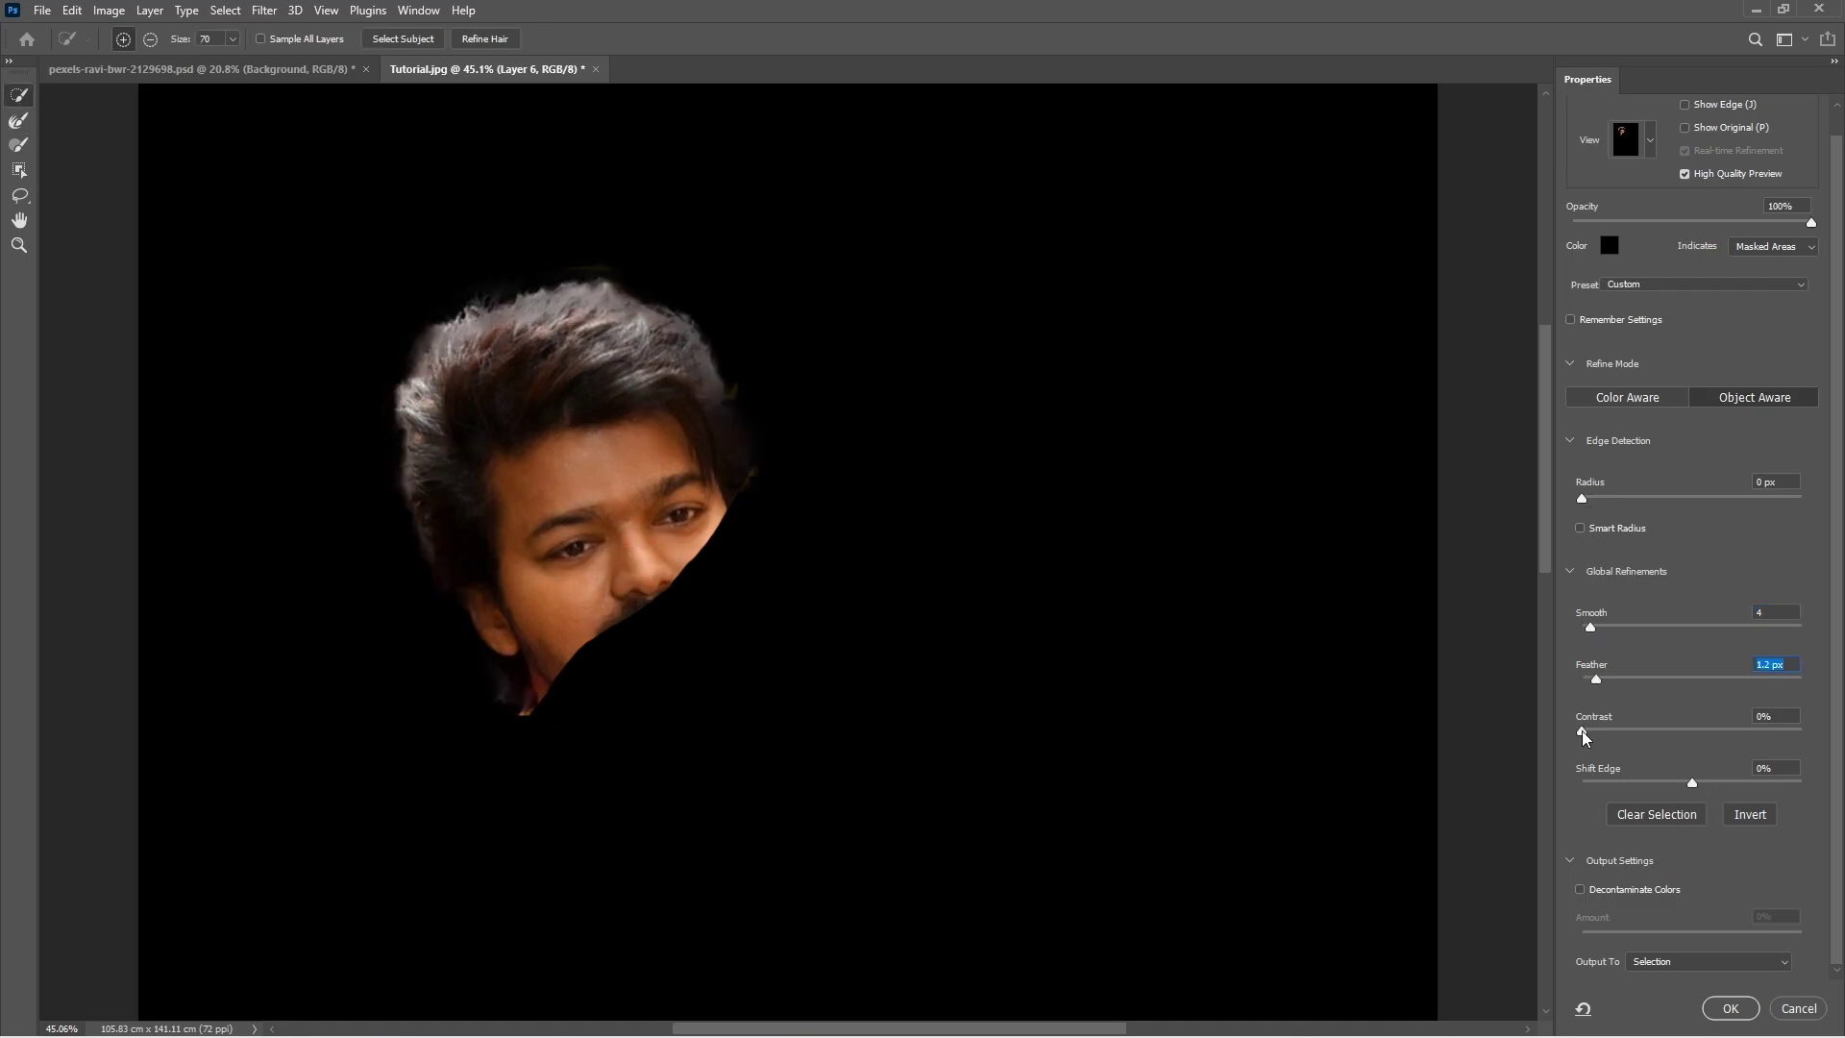
drag(1583, 732, 1587, 732)
click(1580, 889)
drag(1741, 932, 1768, 935)
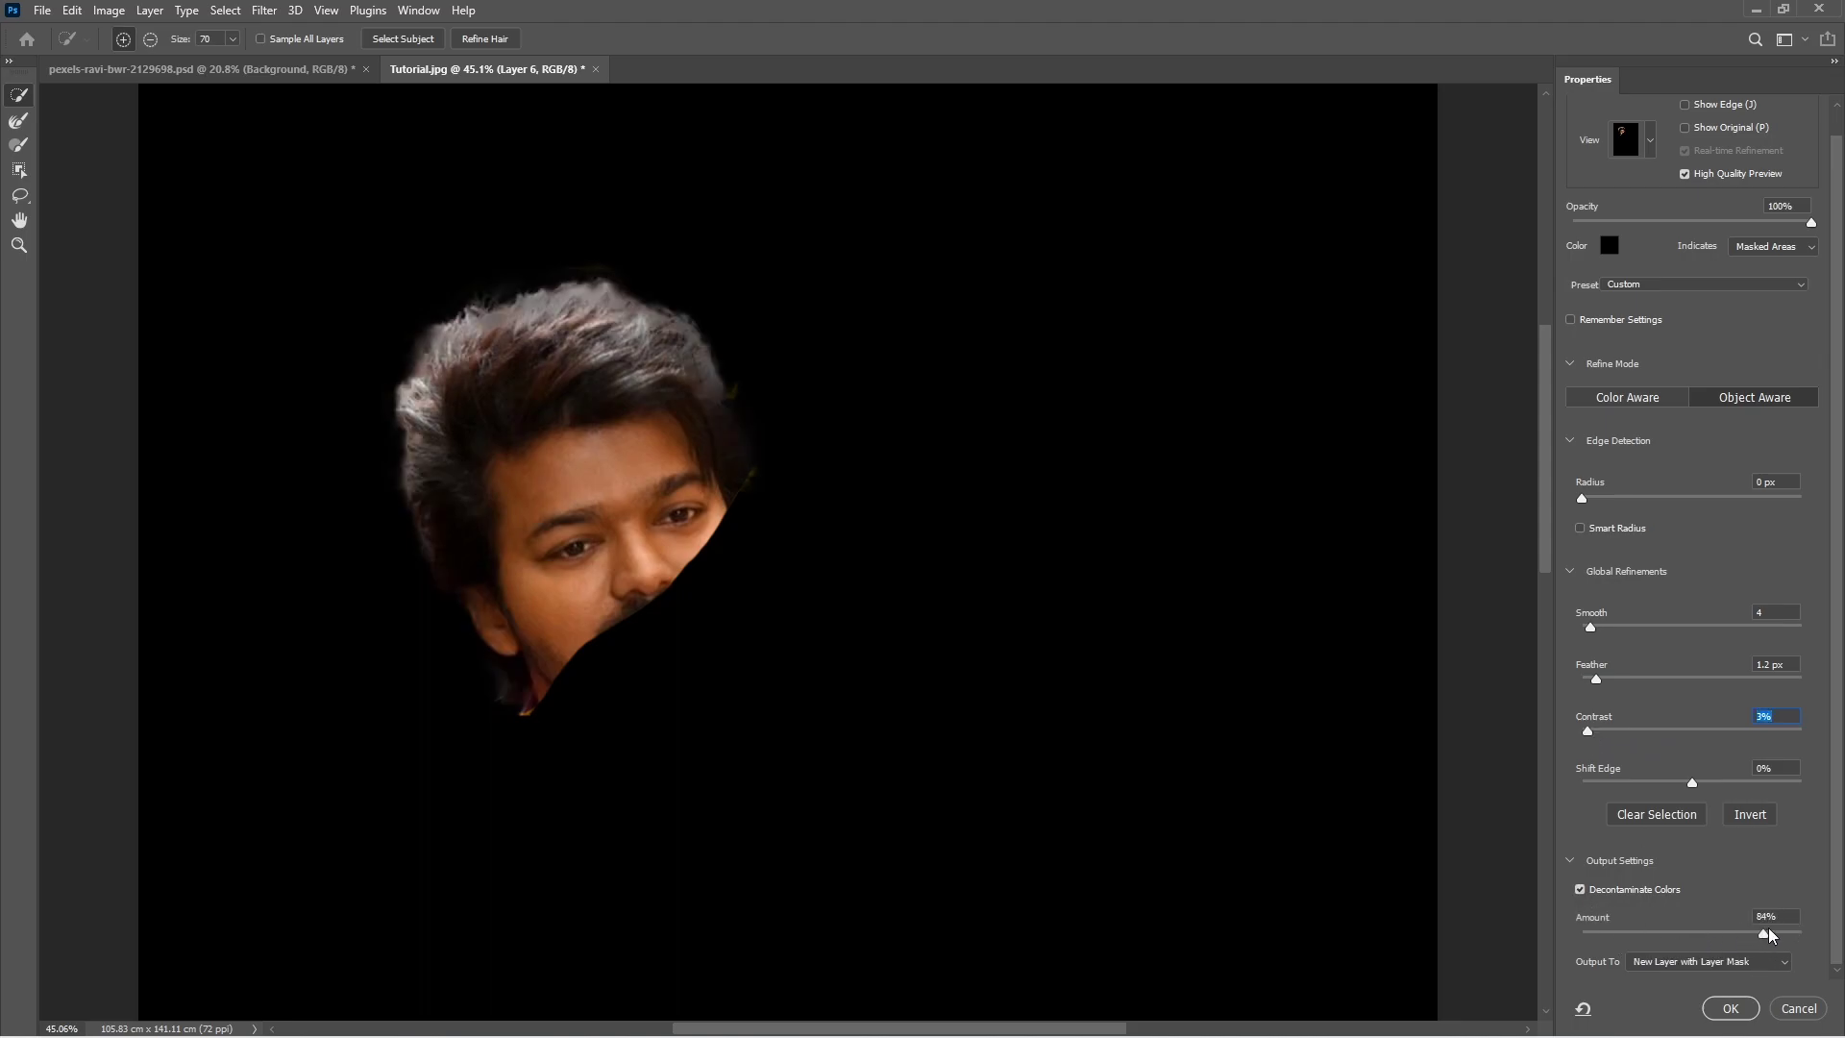
click(1708, 962)
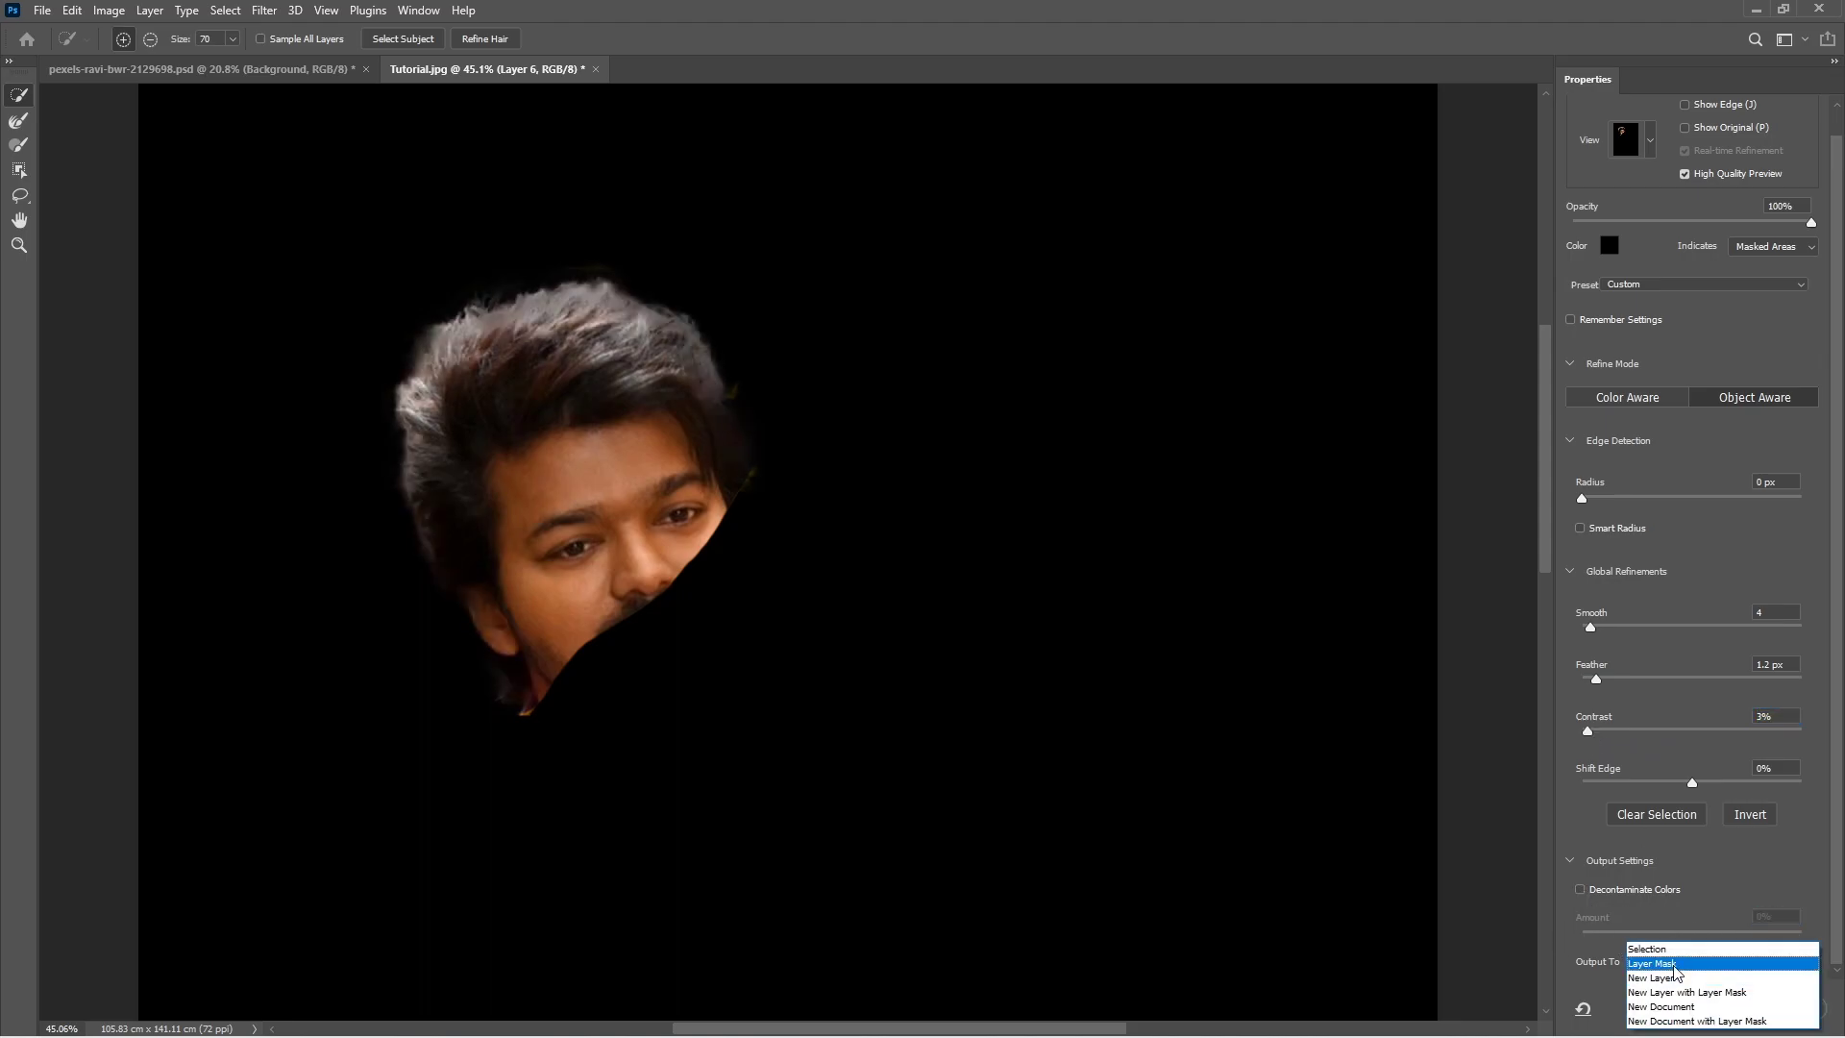
key(Return)
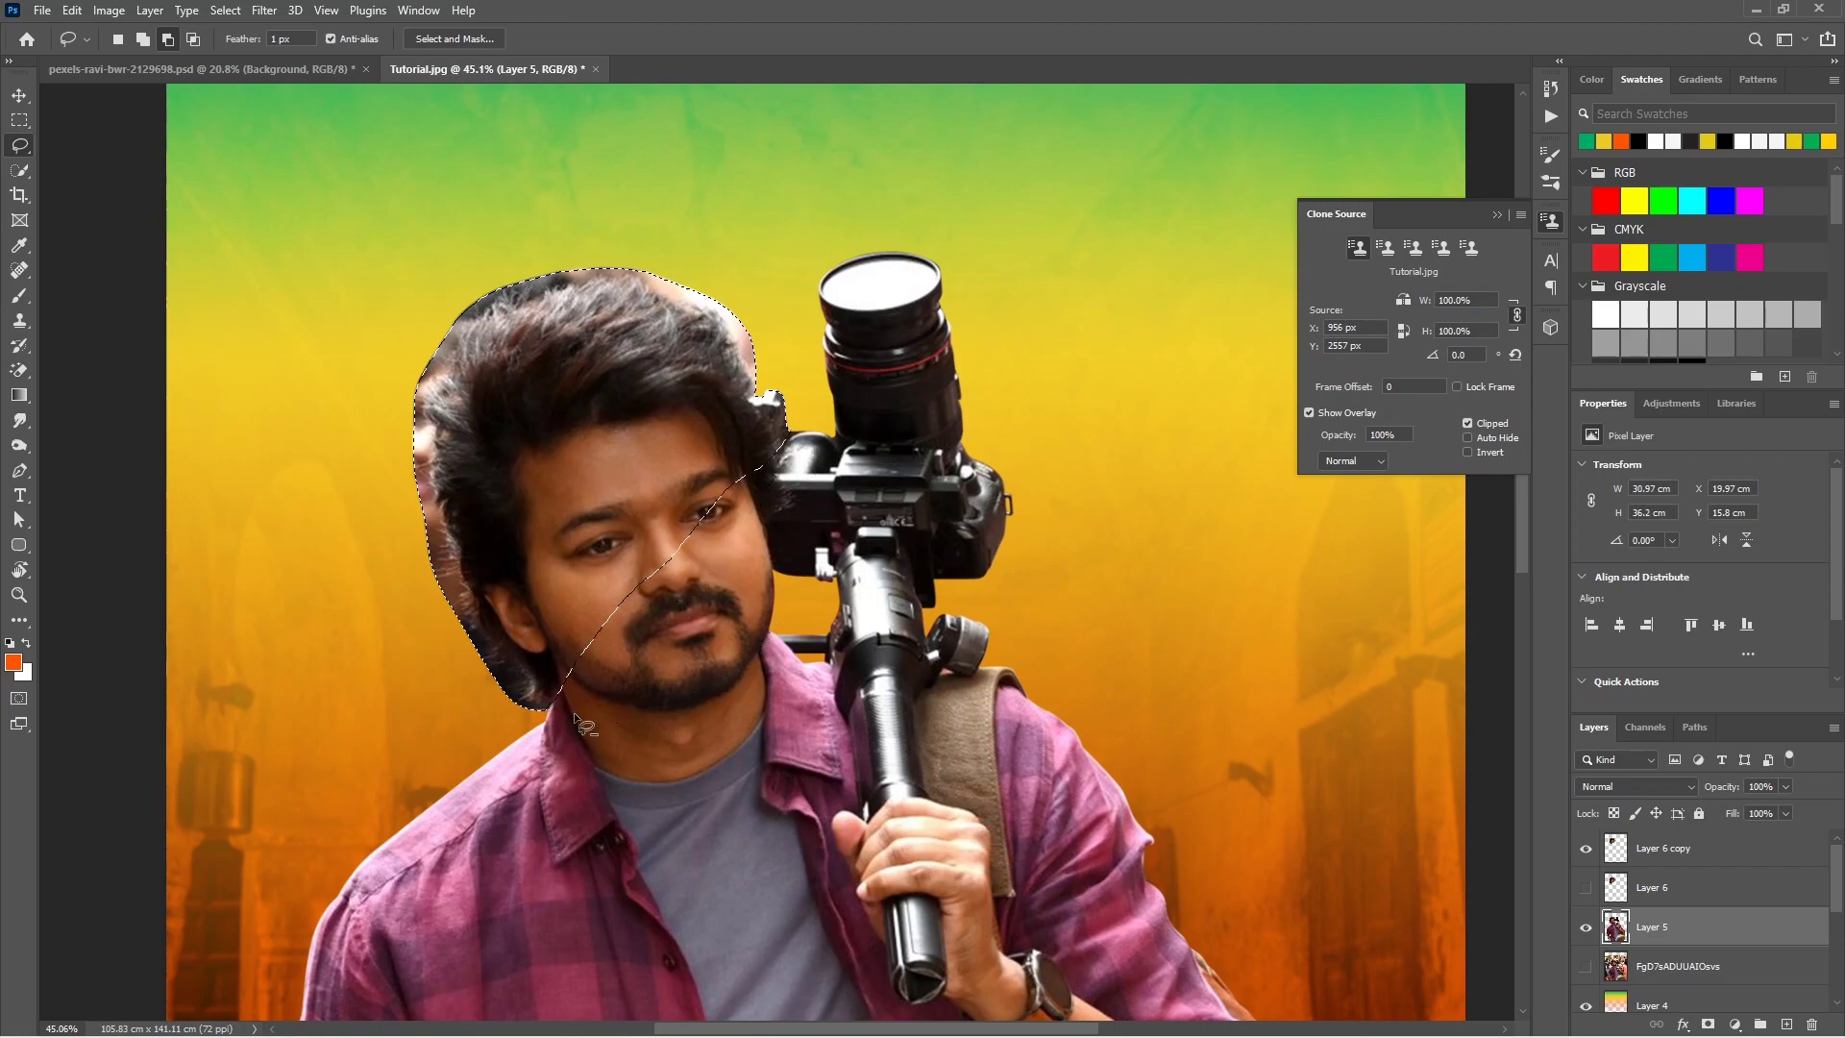
Step: Mask the actor layer and paint black and white on the mask to hide rough hair edges
click(1708, 1024)
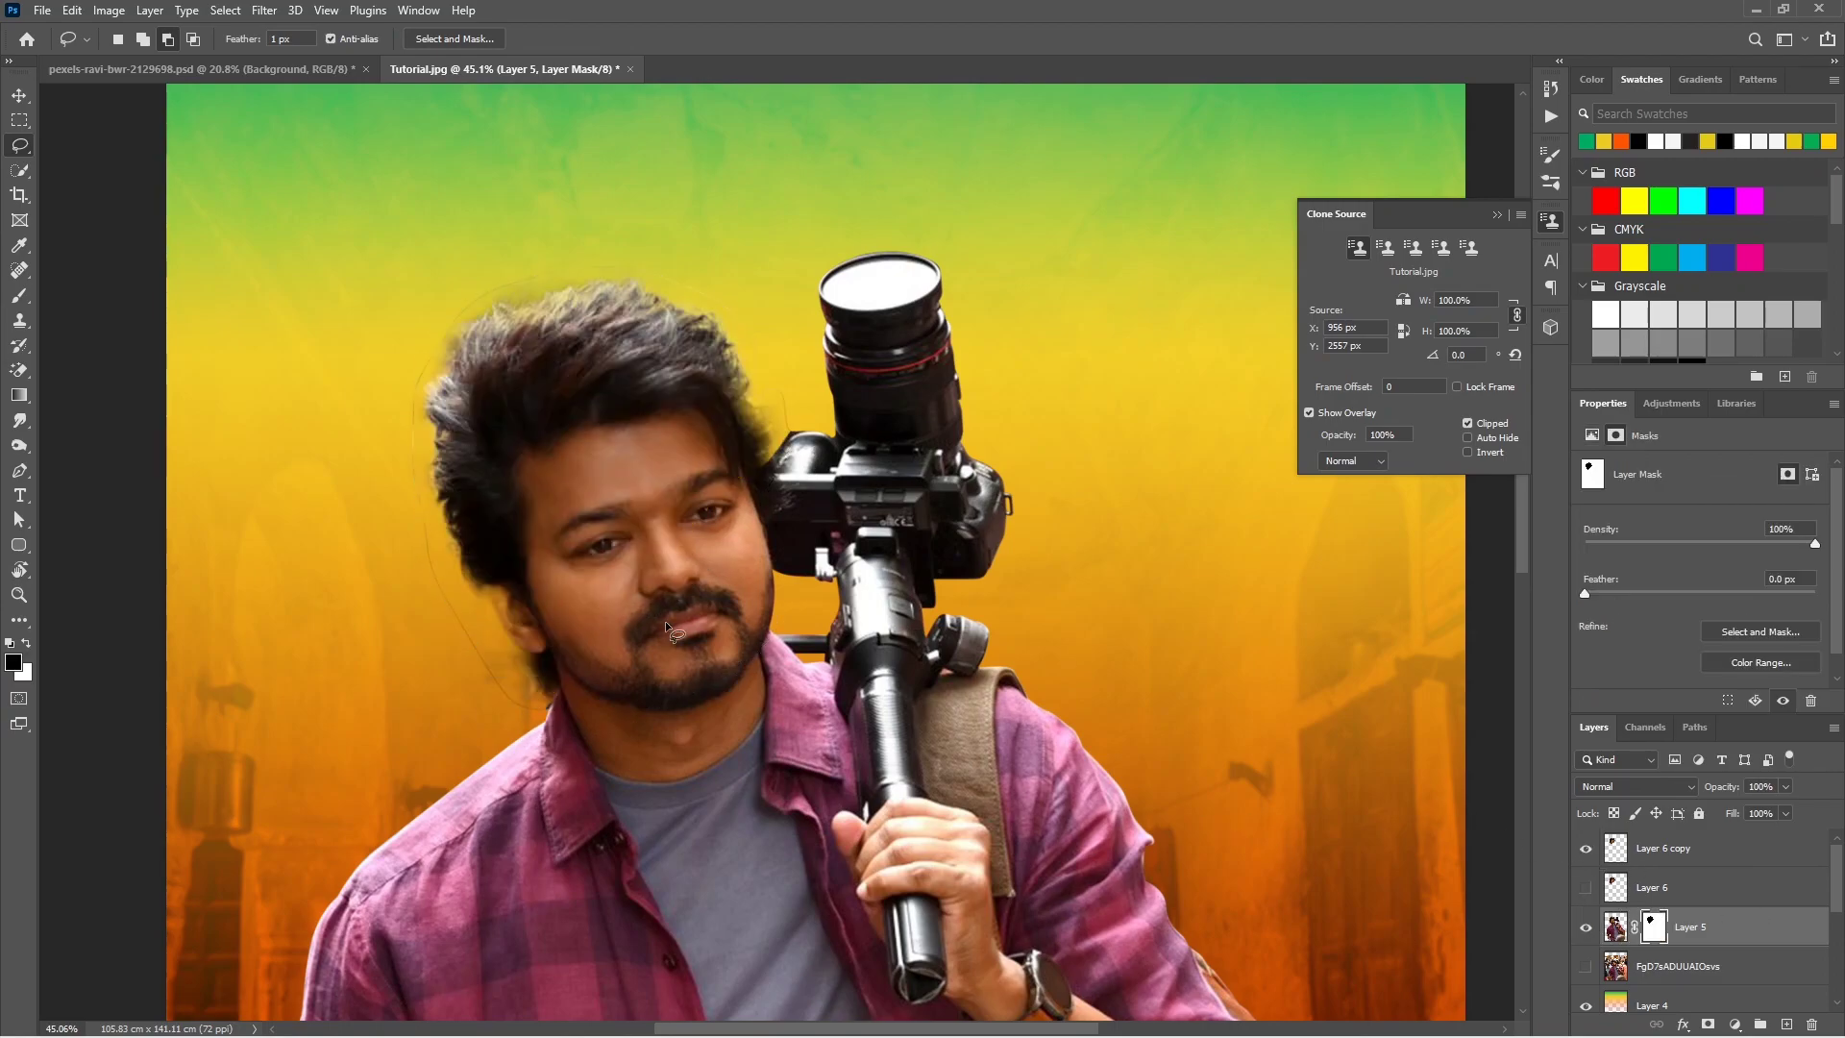
key(b)
key(d)
scroll(440, 371, up, 2)
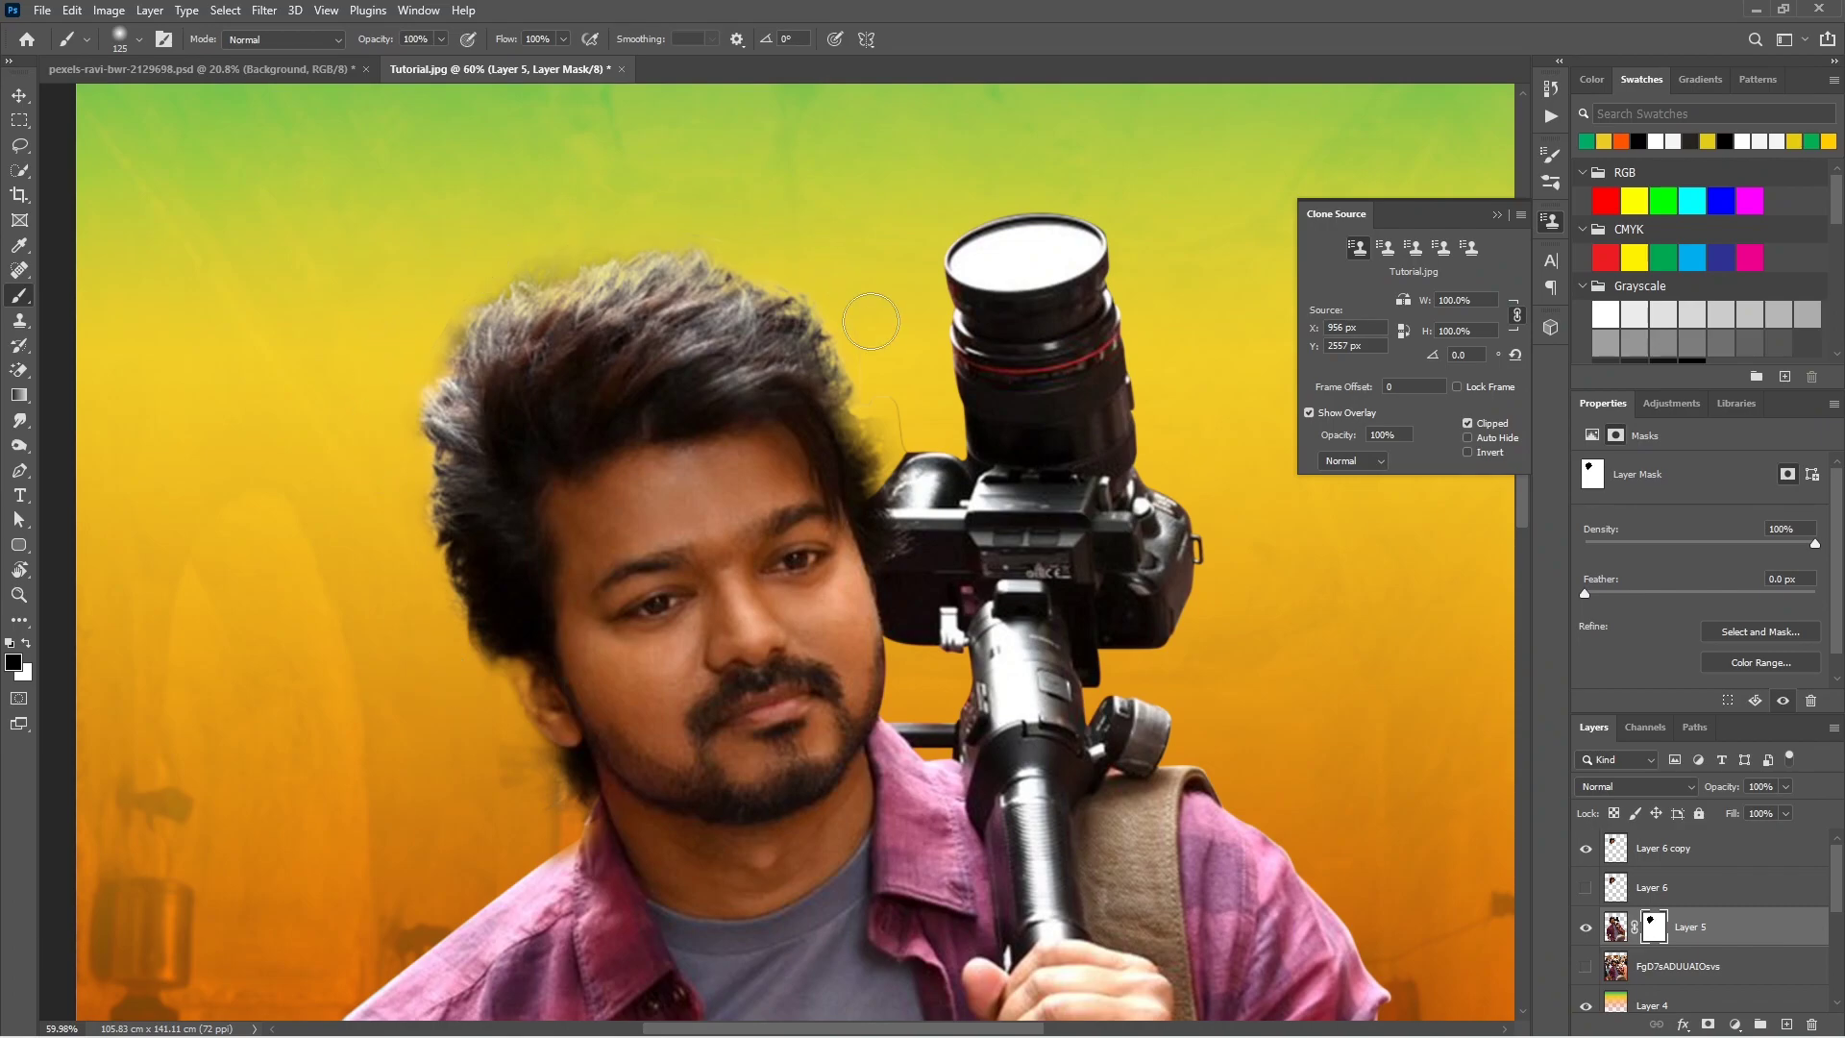
scroll(870, 322, up, 5)
scroll(889, 522, down, 6)
scroll(666, 525, up, 3)
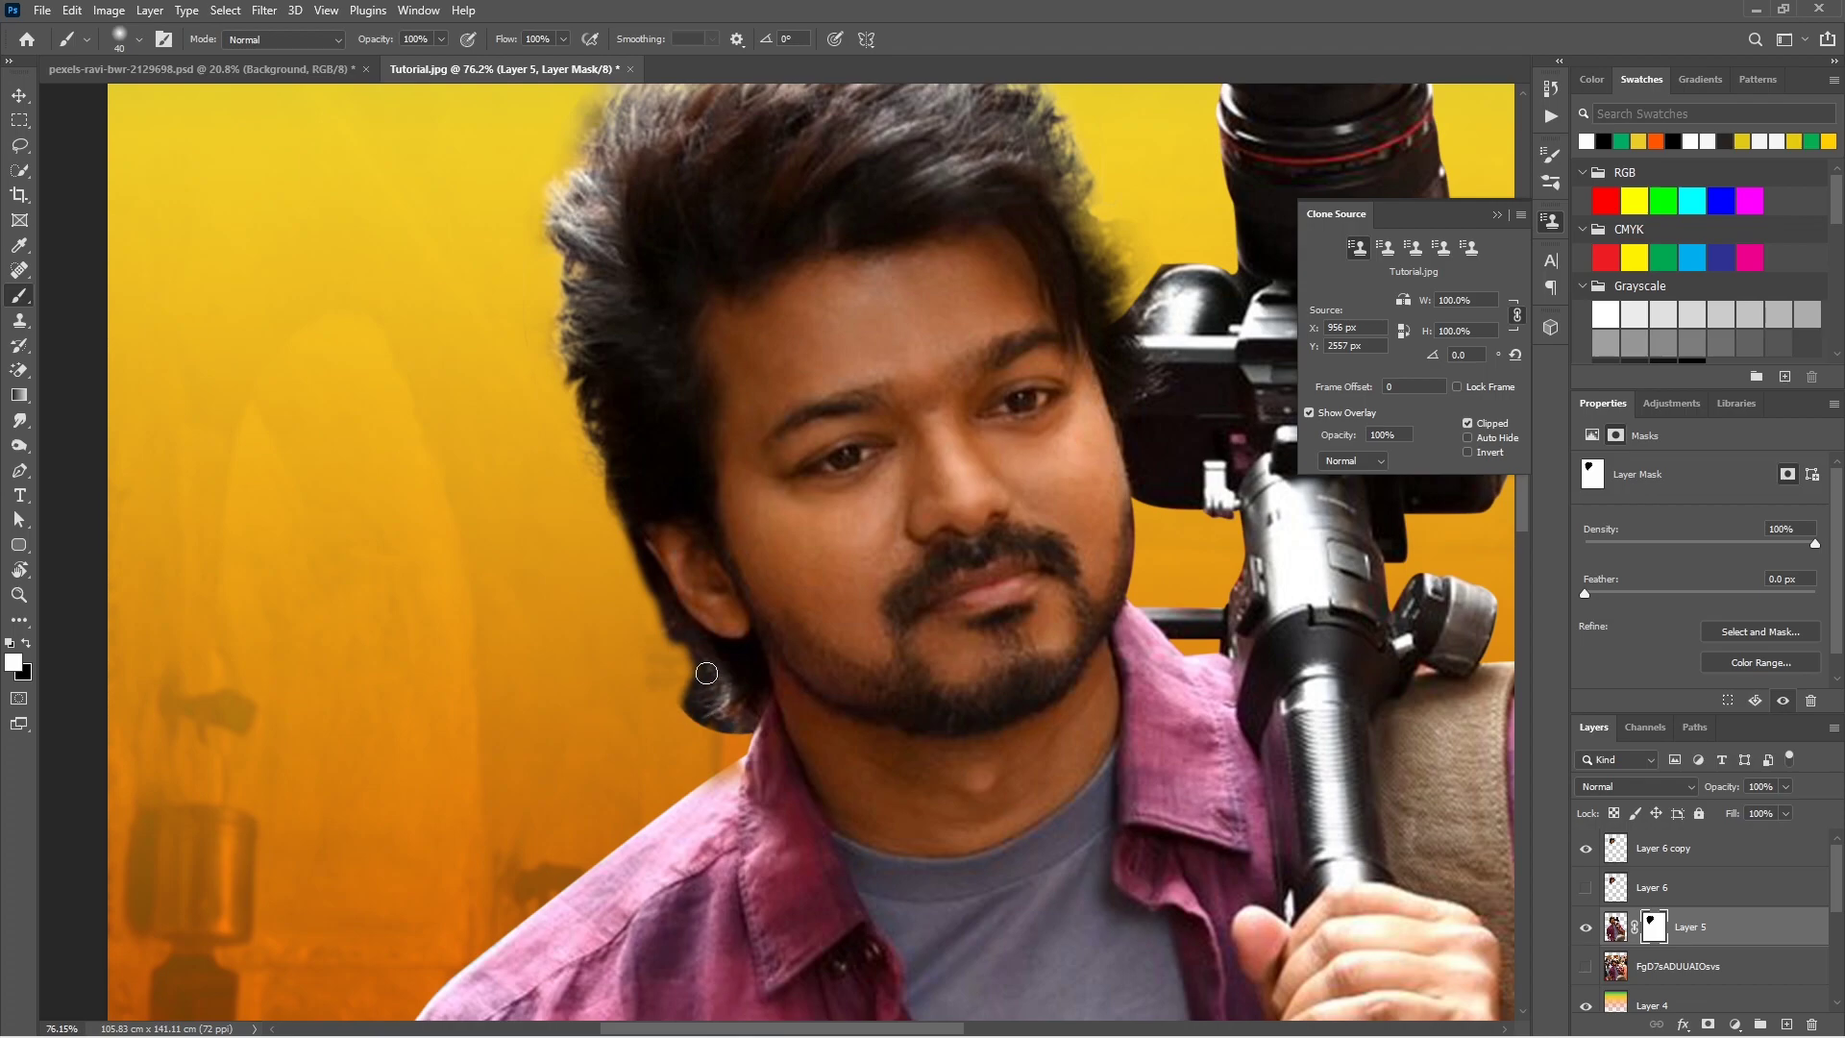
key(x)
scroll(706, 673, up, 2)
scroll(736, 774, down, 4)
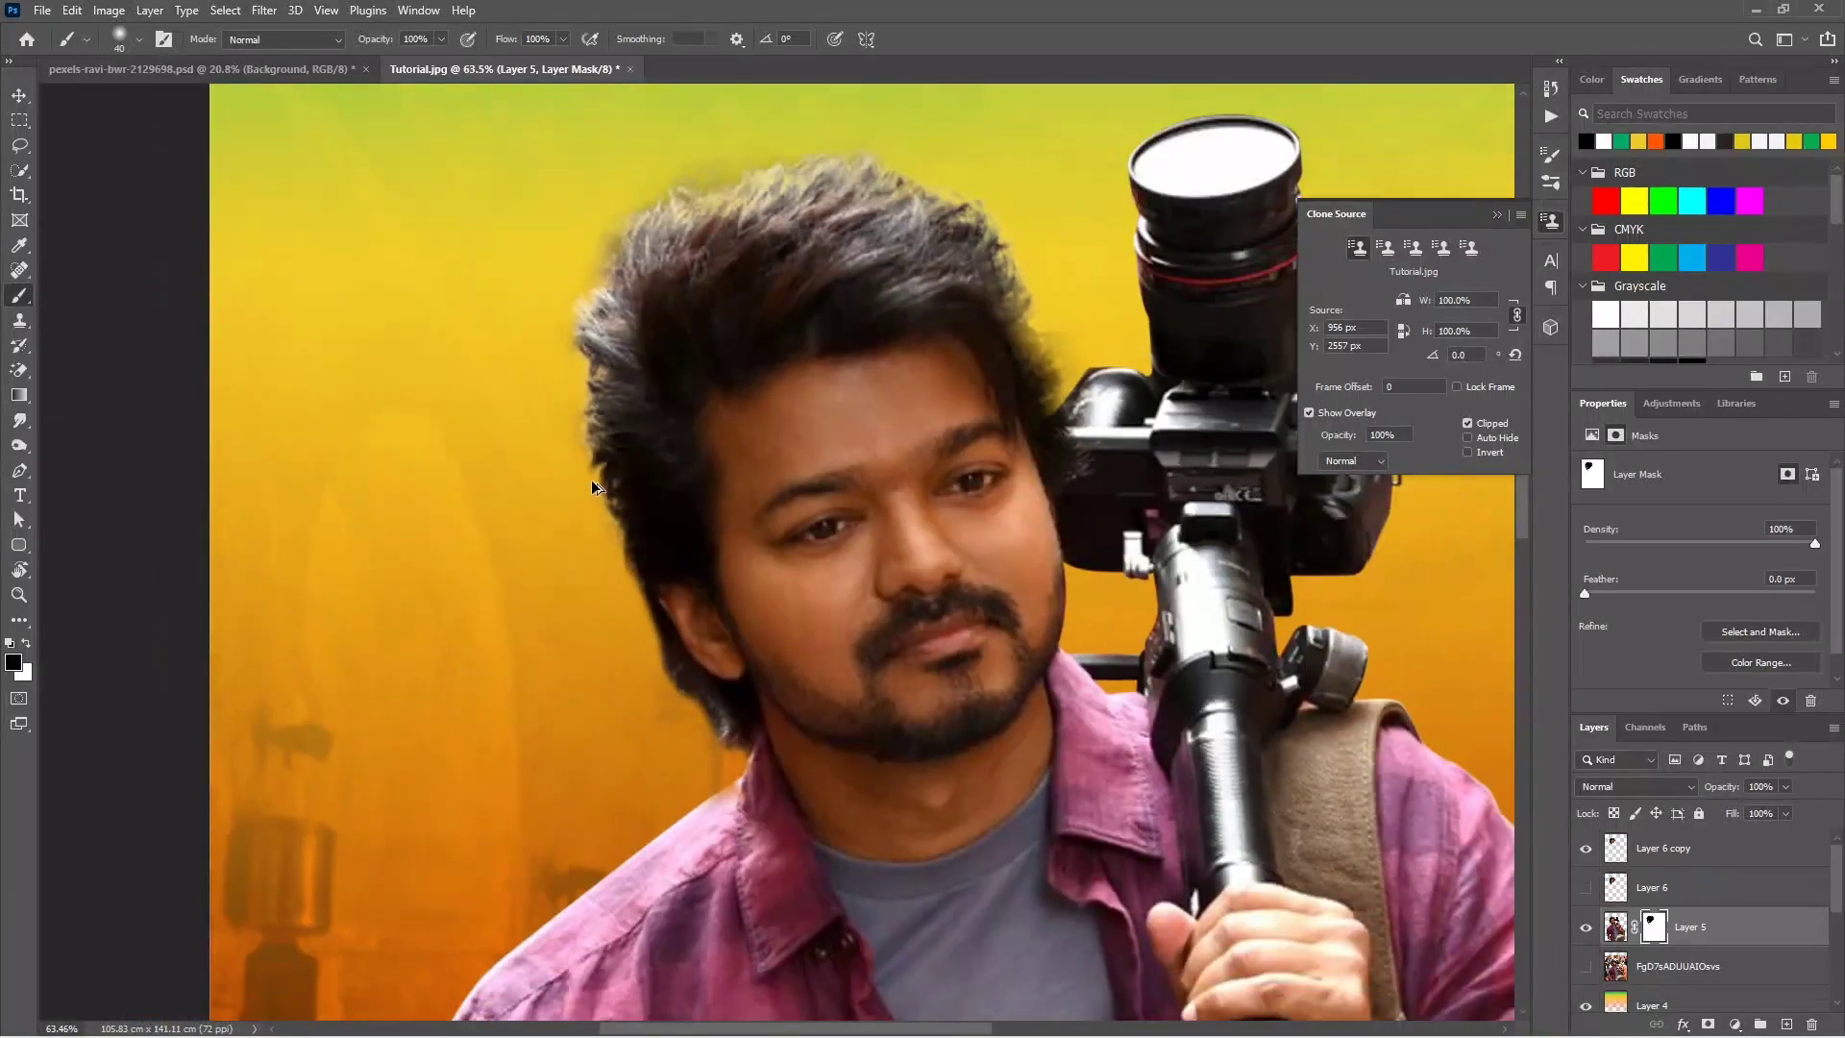
scroll(593, 440, up, 3)
scroll(711, 487, down, 2)
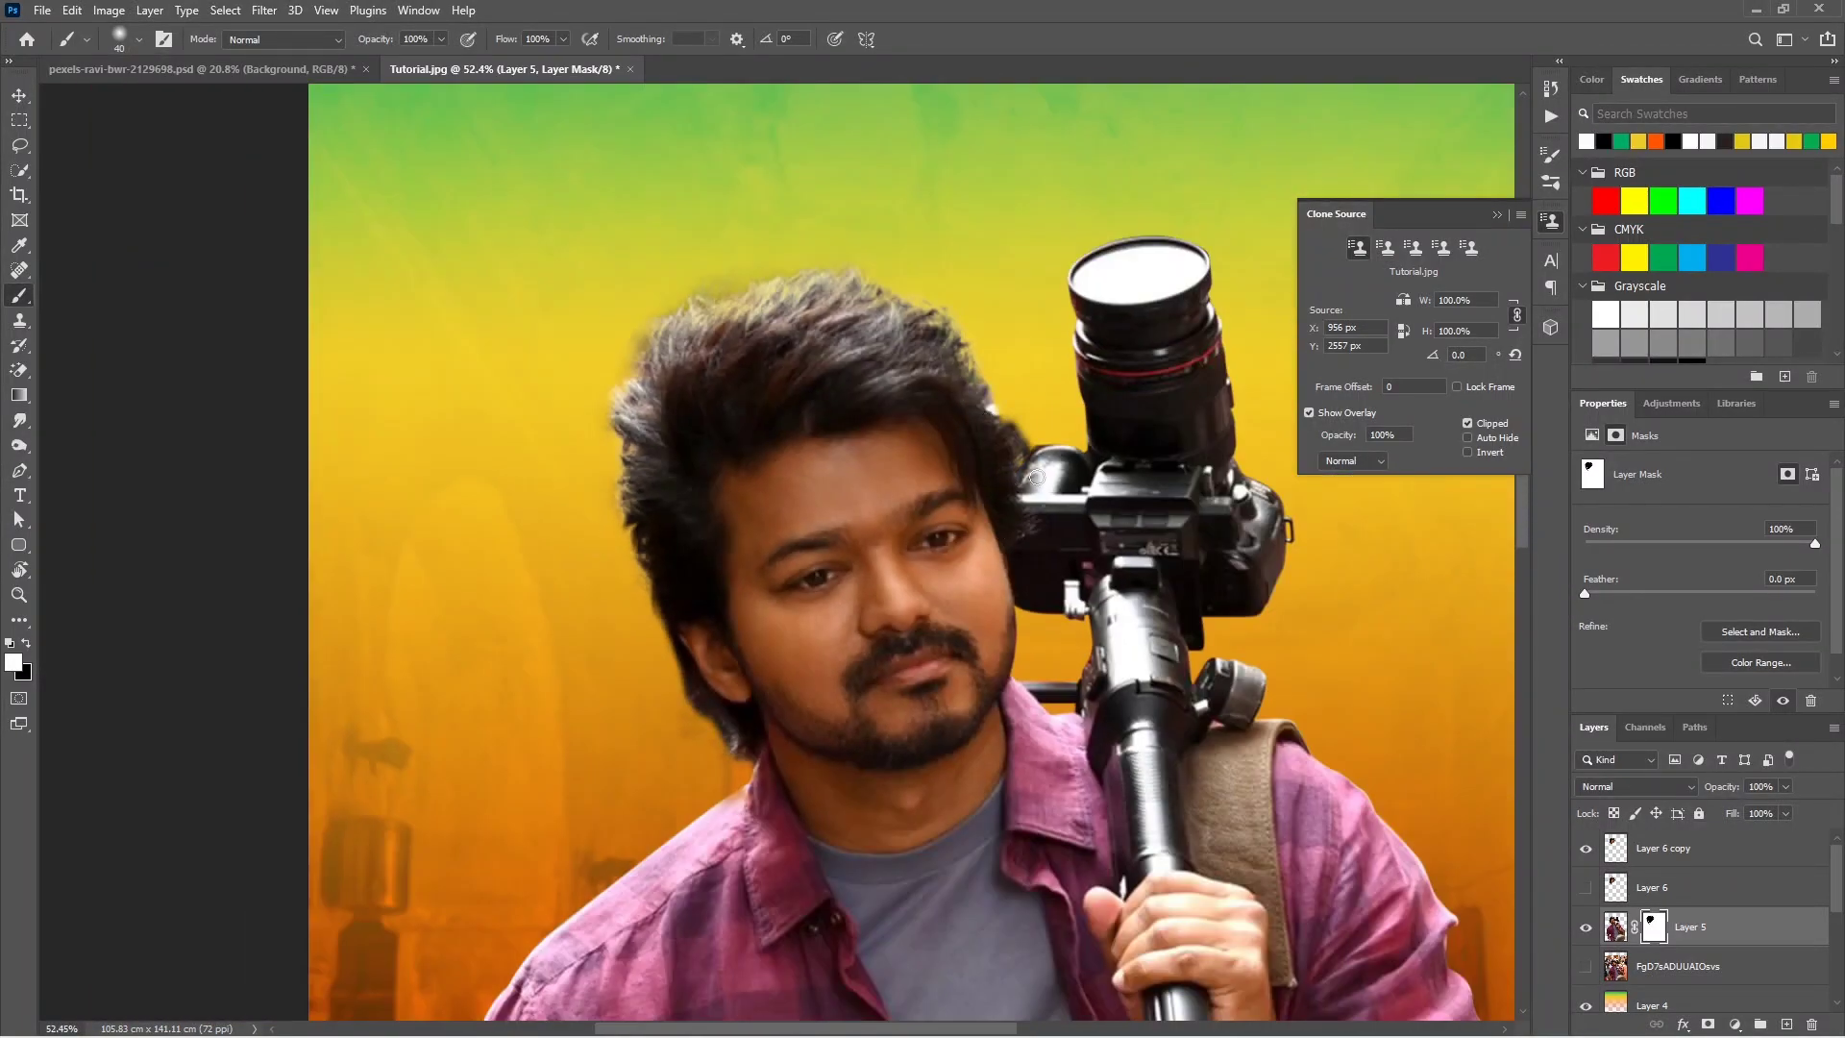
scroll(1018, 433, up, 2)
scroll(961, 394, down, 2)
scroll(920, 365, up, 1)
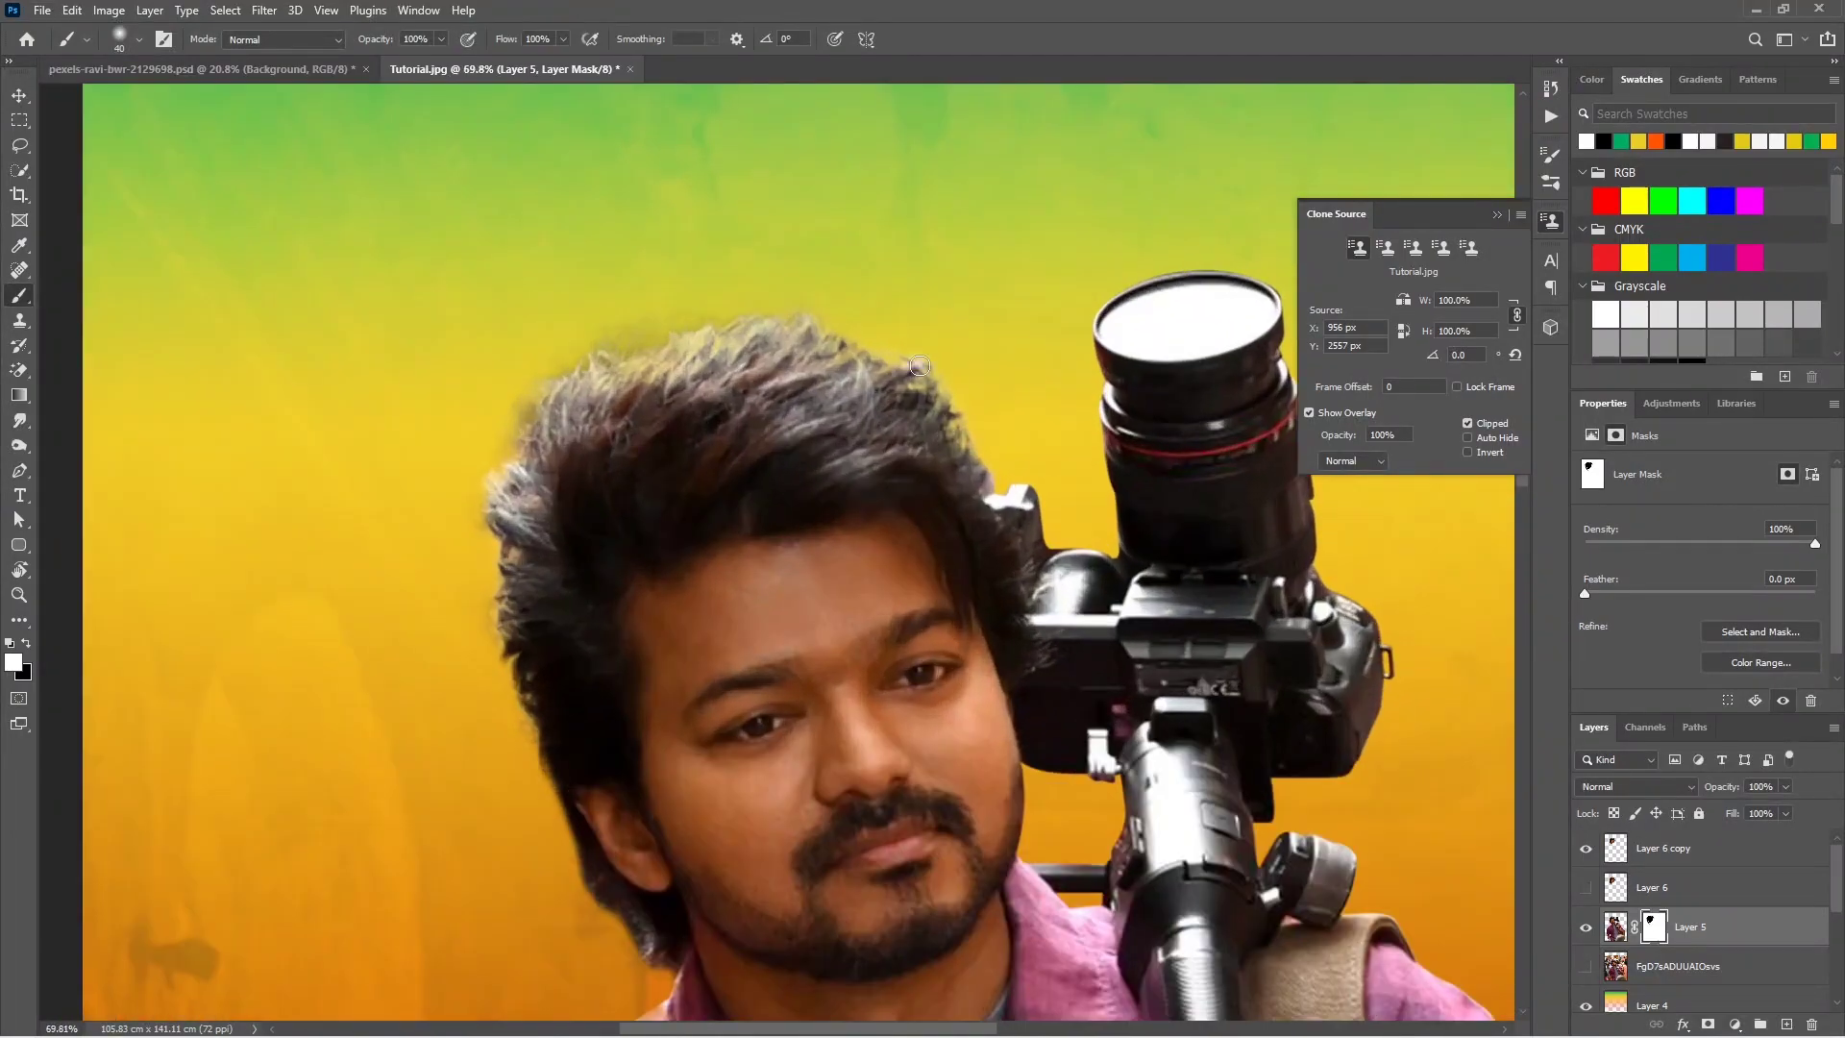
scroll(943, 400, down, 3)
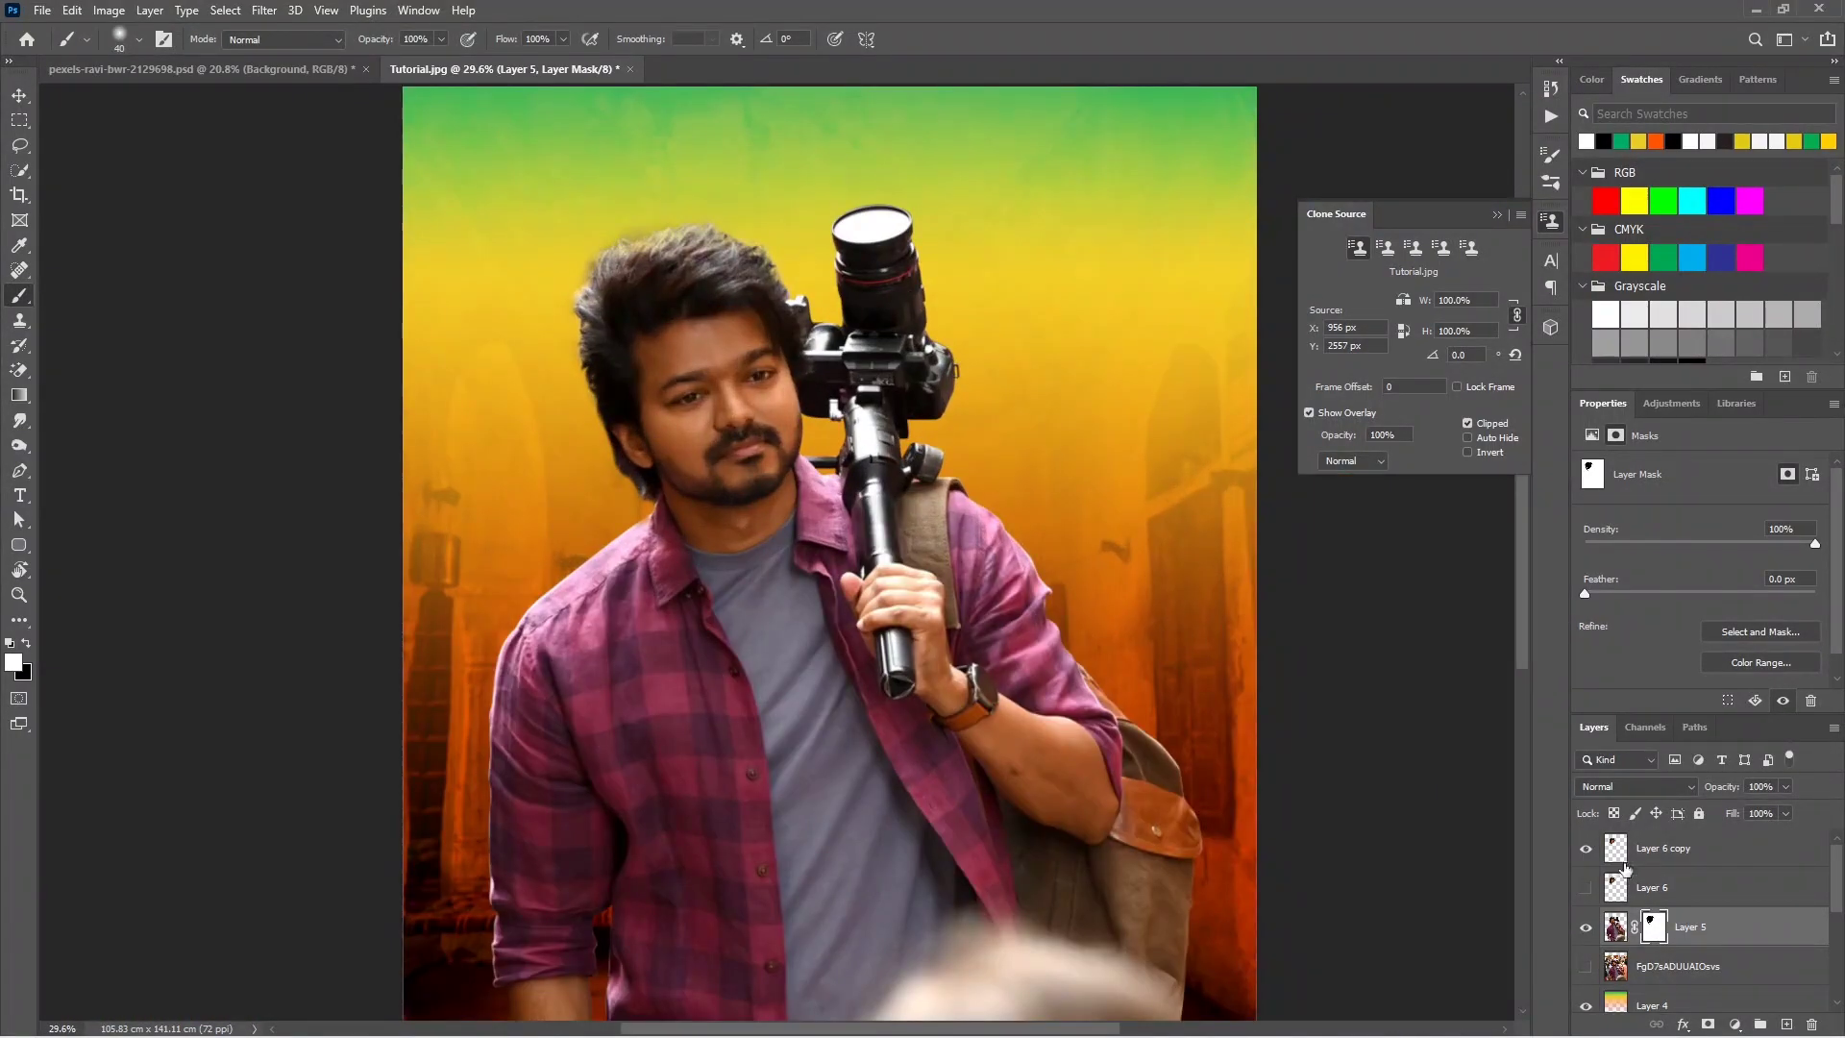
Step: Merge Layer 6 copy with the masked actor layer and rename the result vijay
click(1710, 848)
ctrl+click(1726, 915)
key(ctrl+e)
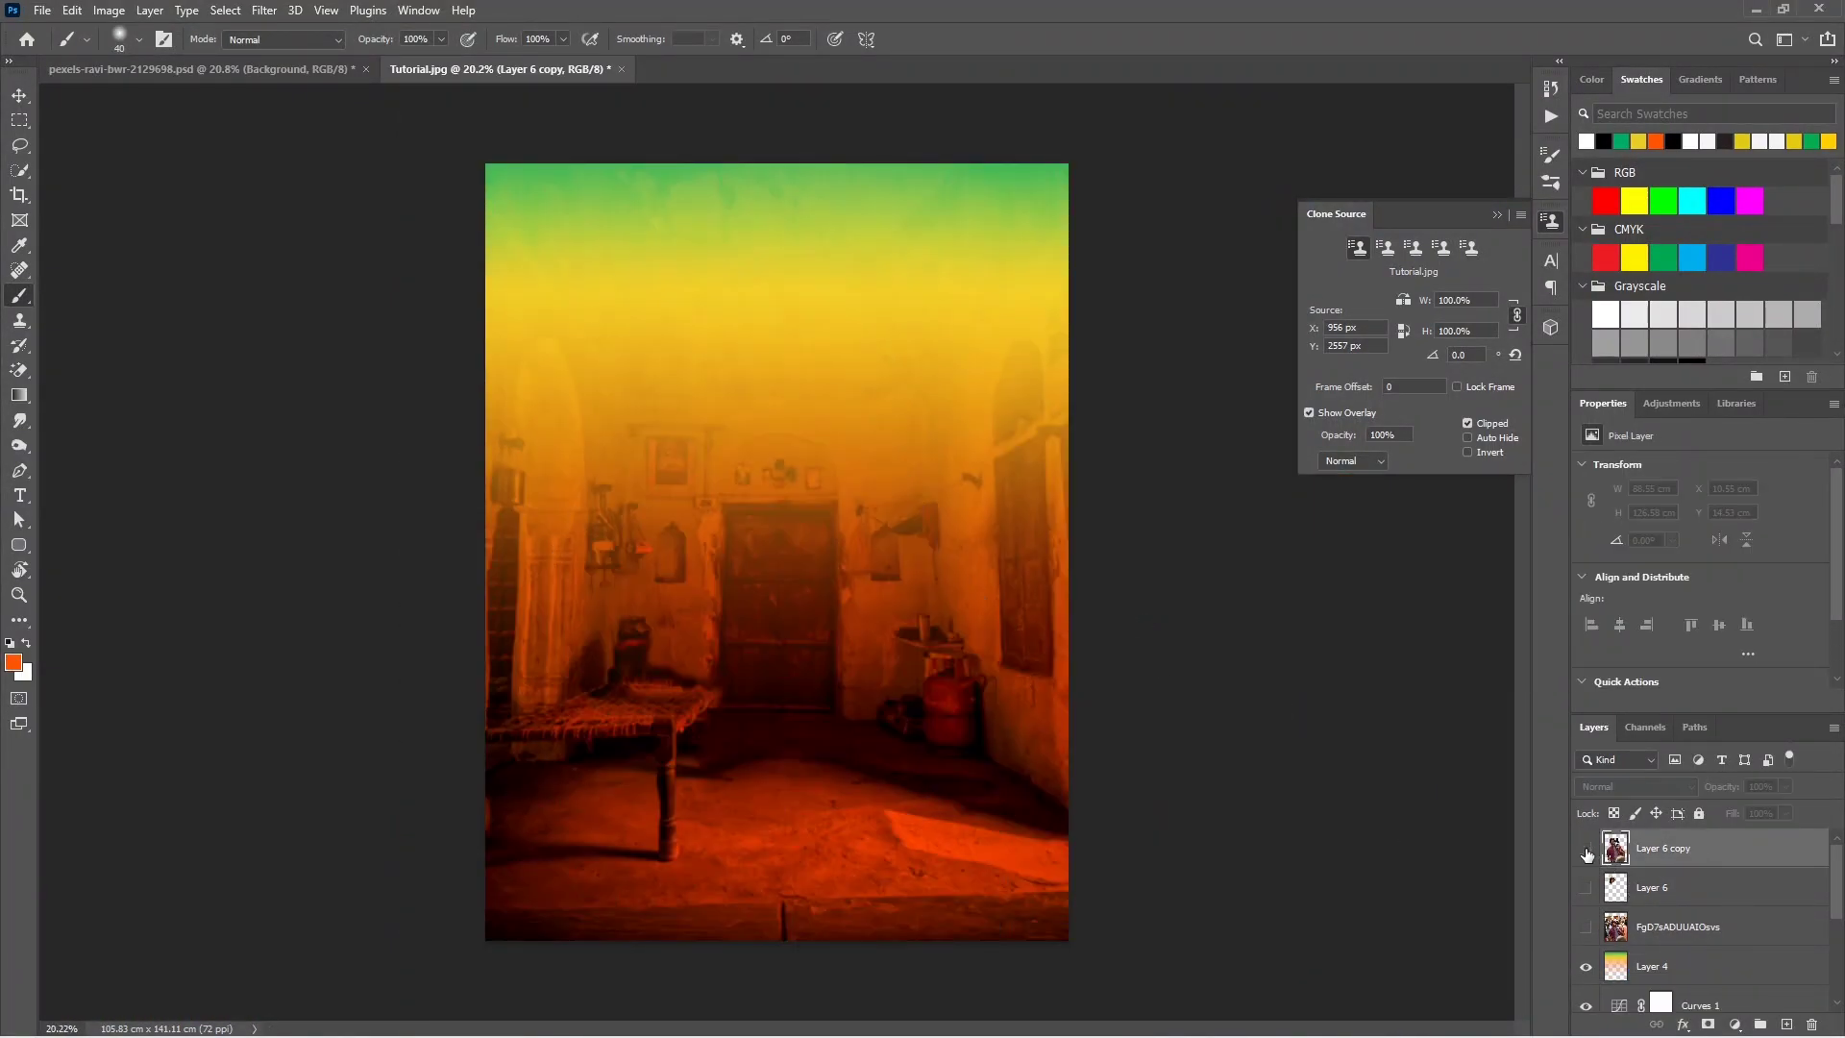
scroll(1667, 864, down, 4)
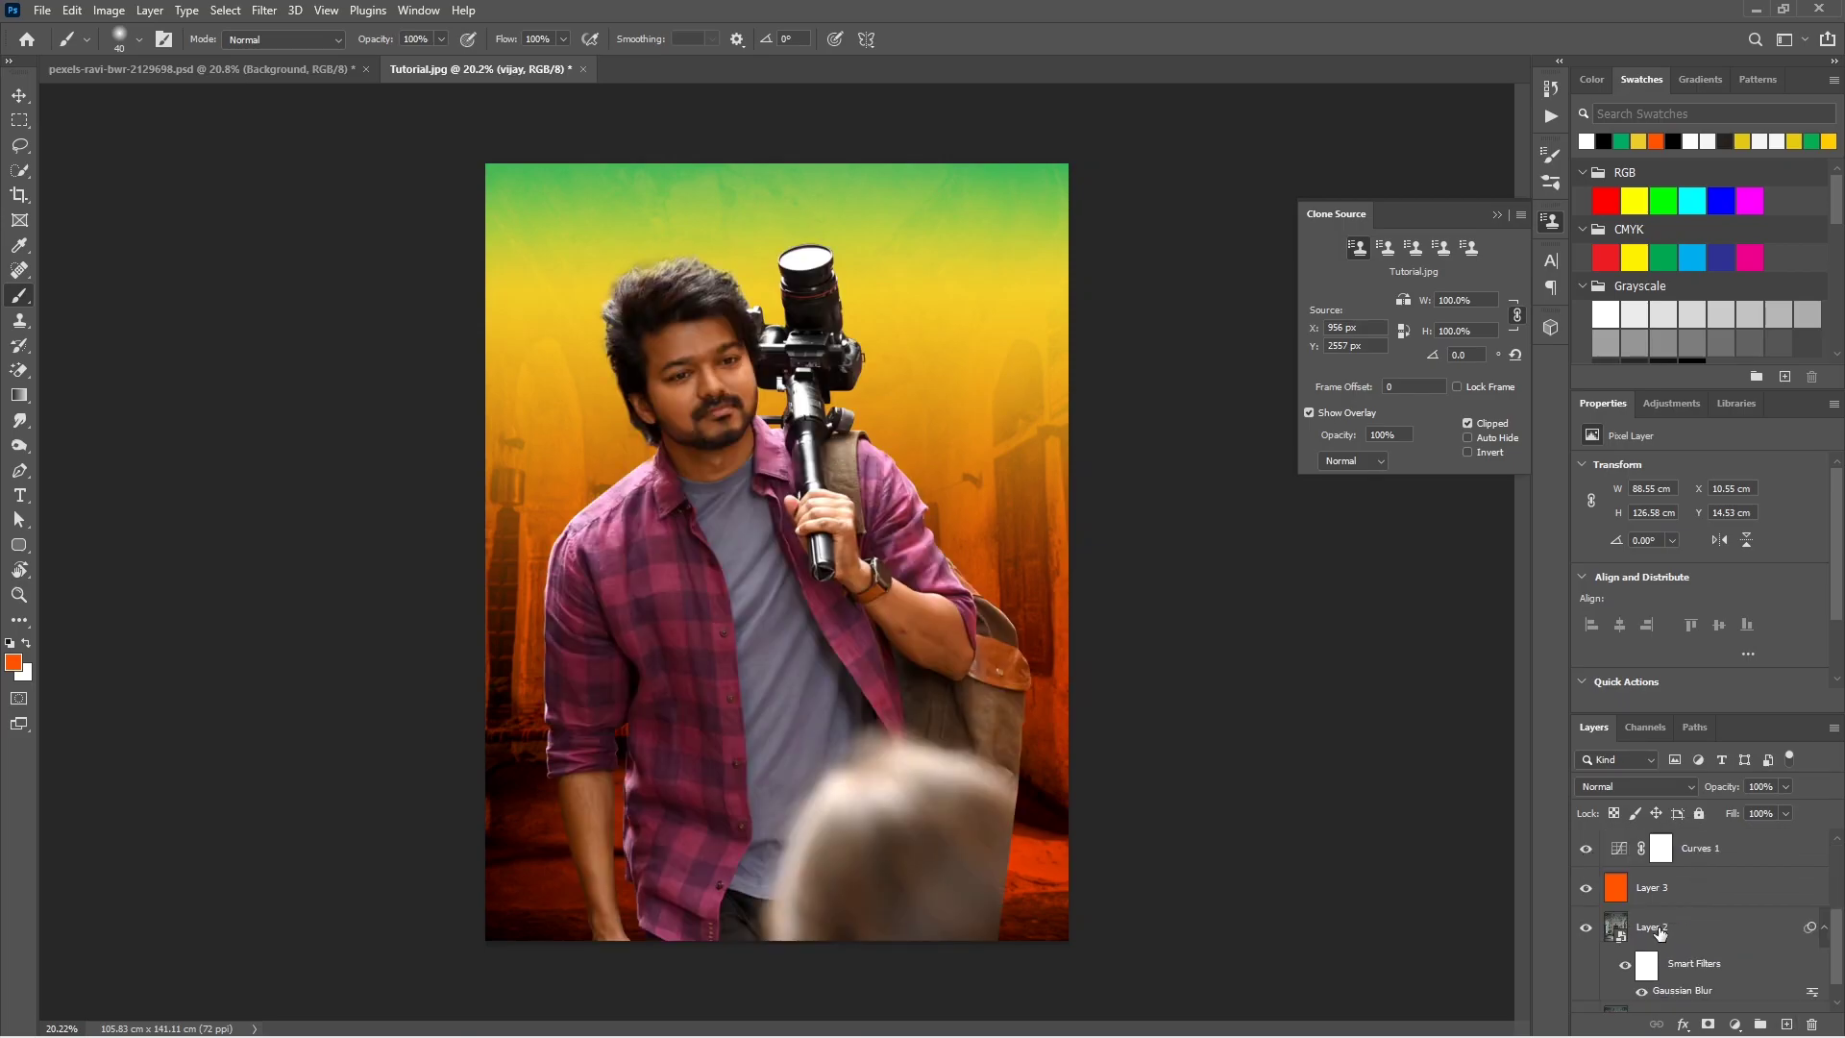
double_click(1645, 925)
text(bo)
scroll(1659, 932, up, 4)
click(1646, 848)
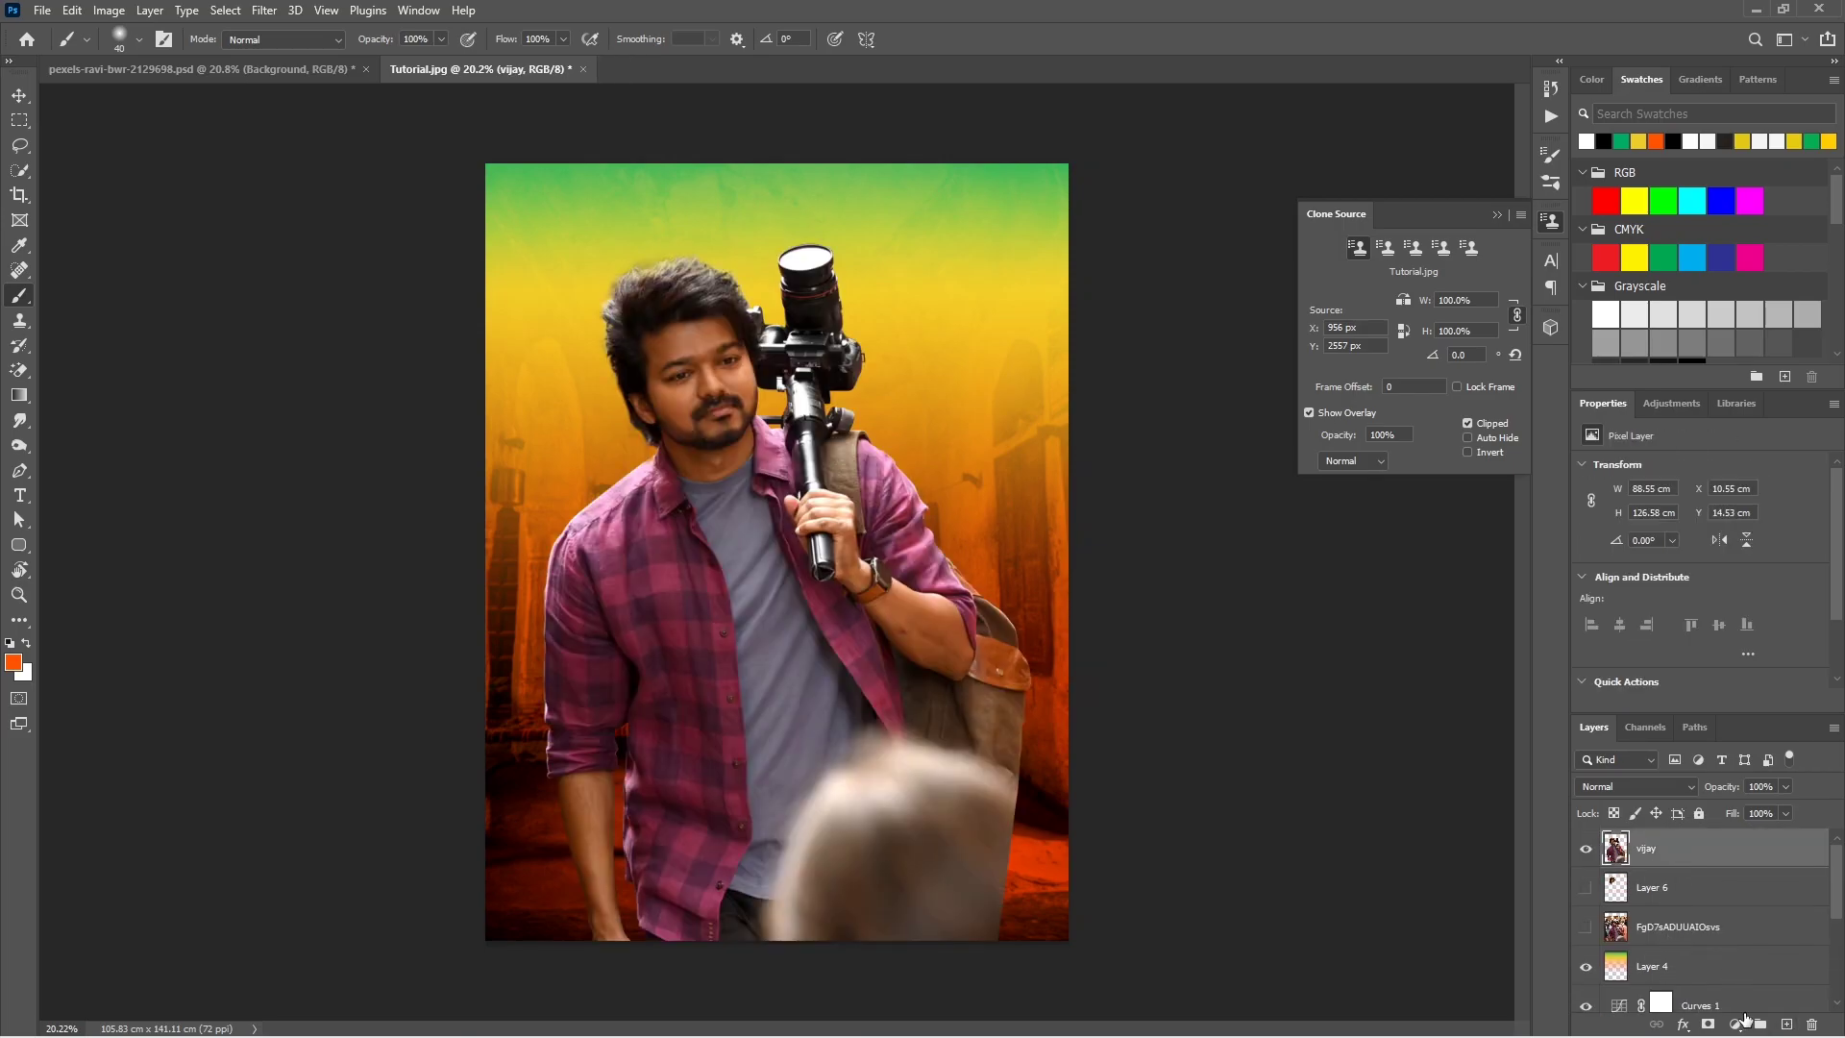
Step: Add a new Layer 7 above vijay and set up the Smudge tool at 9% strength with Sample All Layers
key(v)
click(1786, 1024)
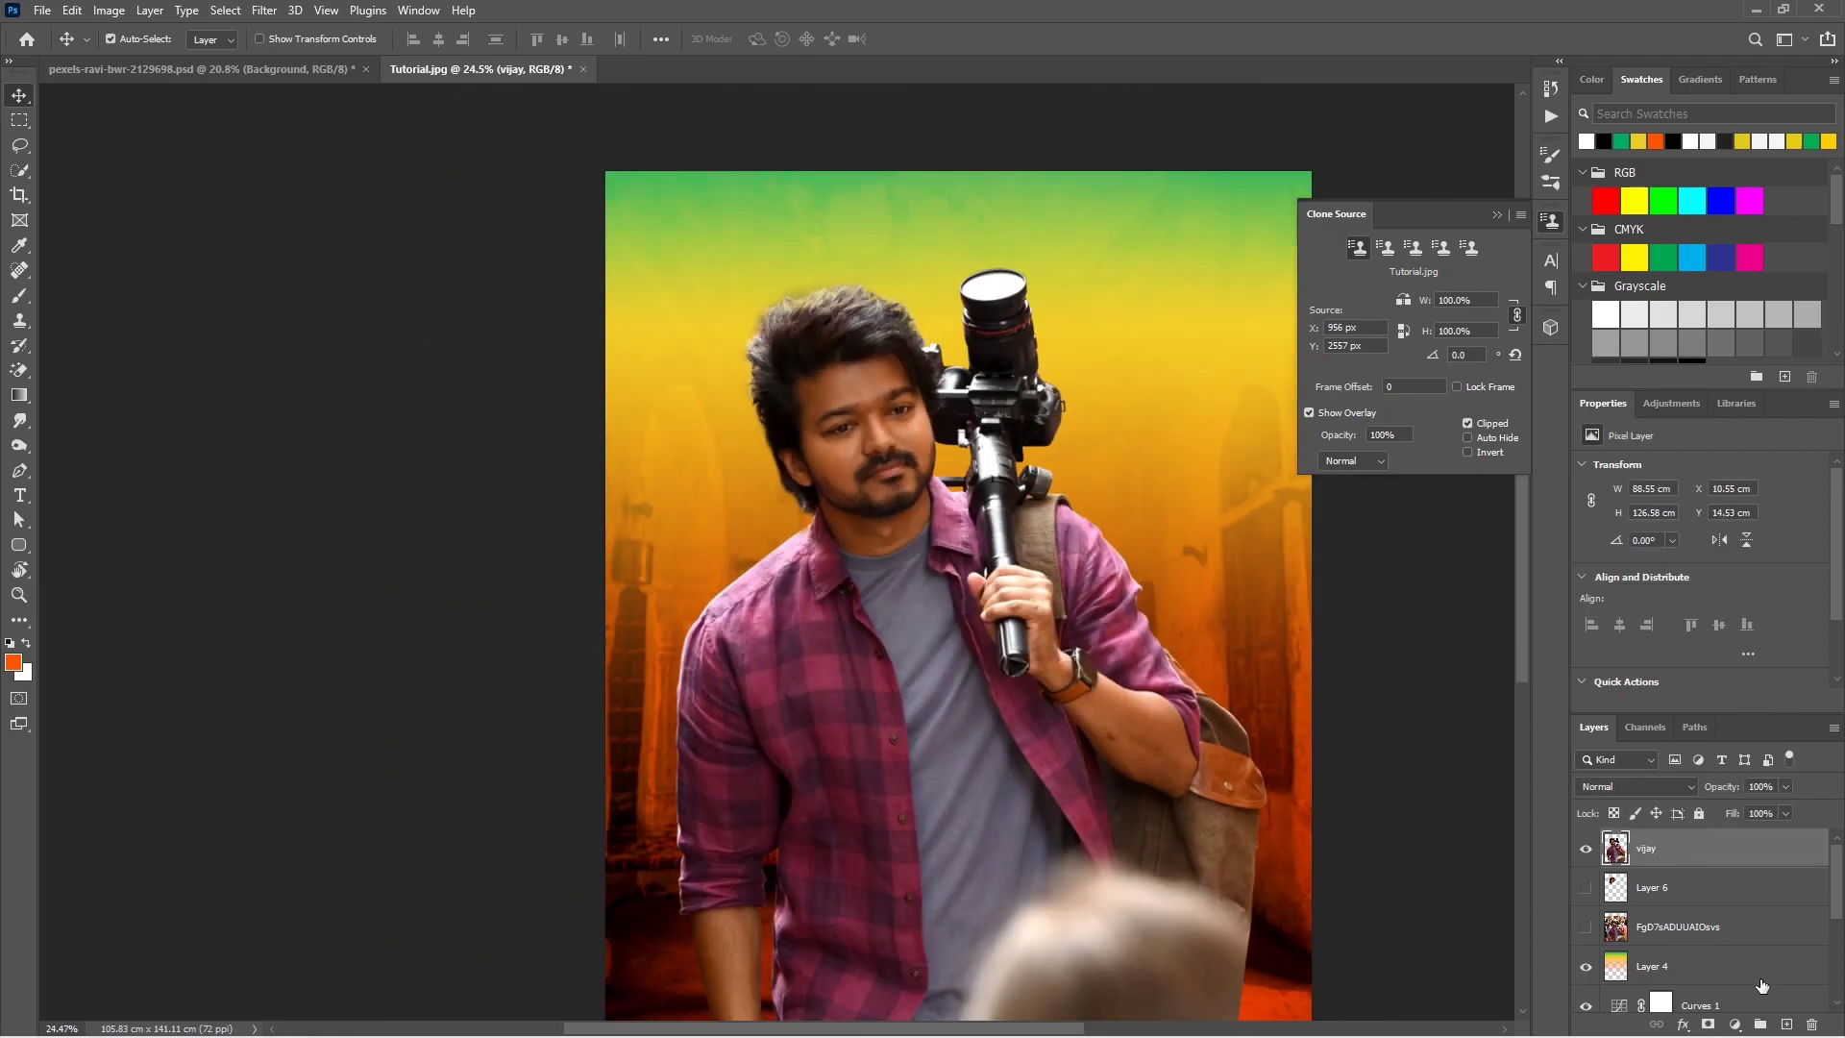
key(r)
click(119, 38)
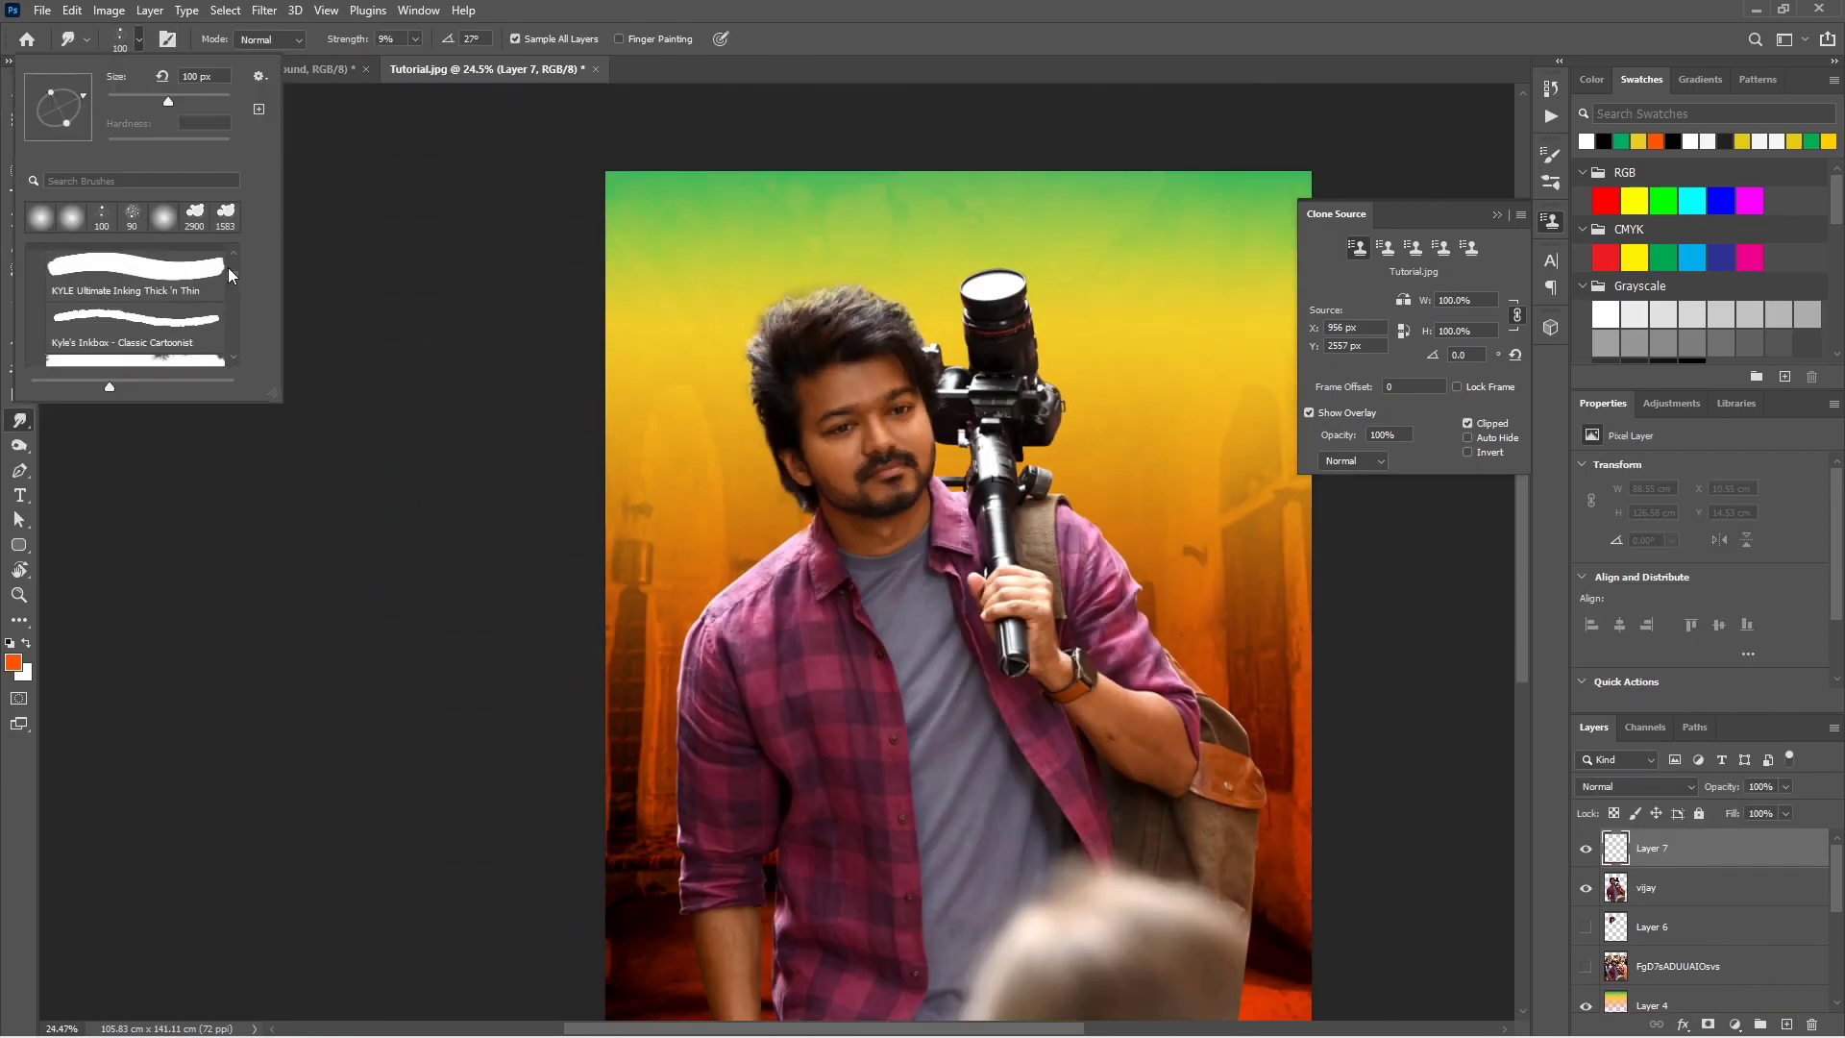
click(167, 39)
scroll(893, 382, up, 3)
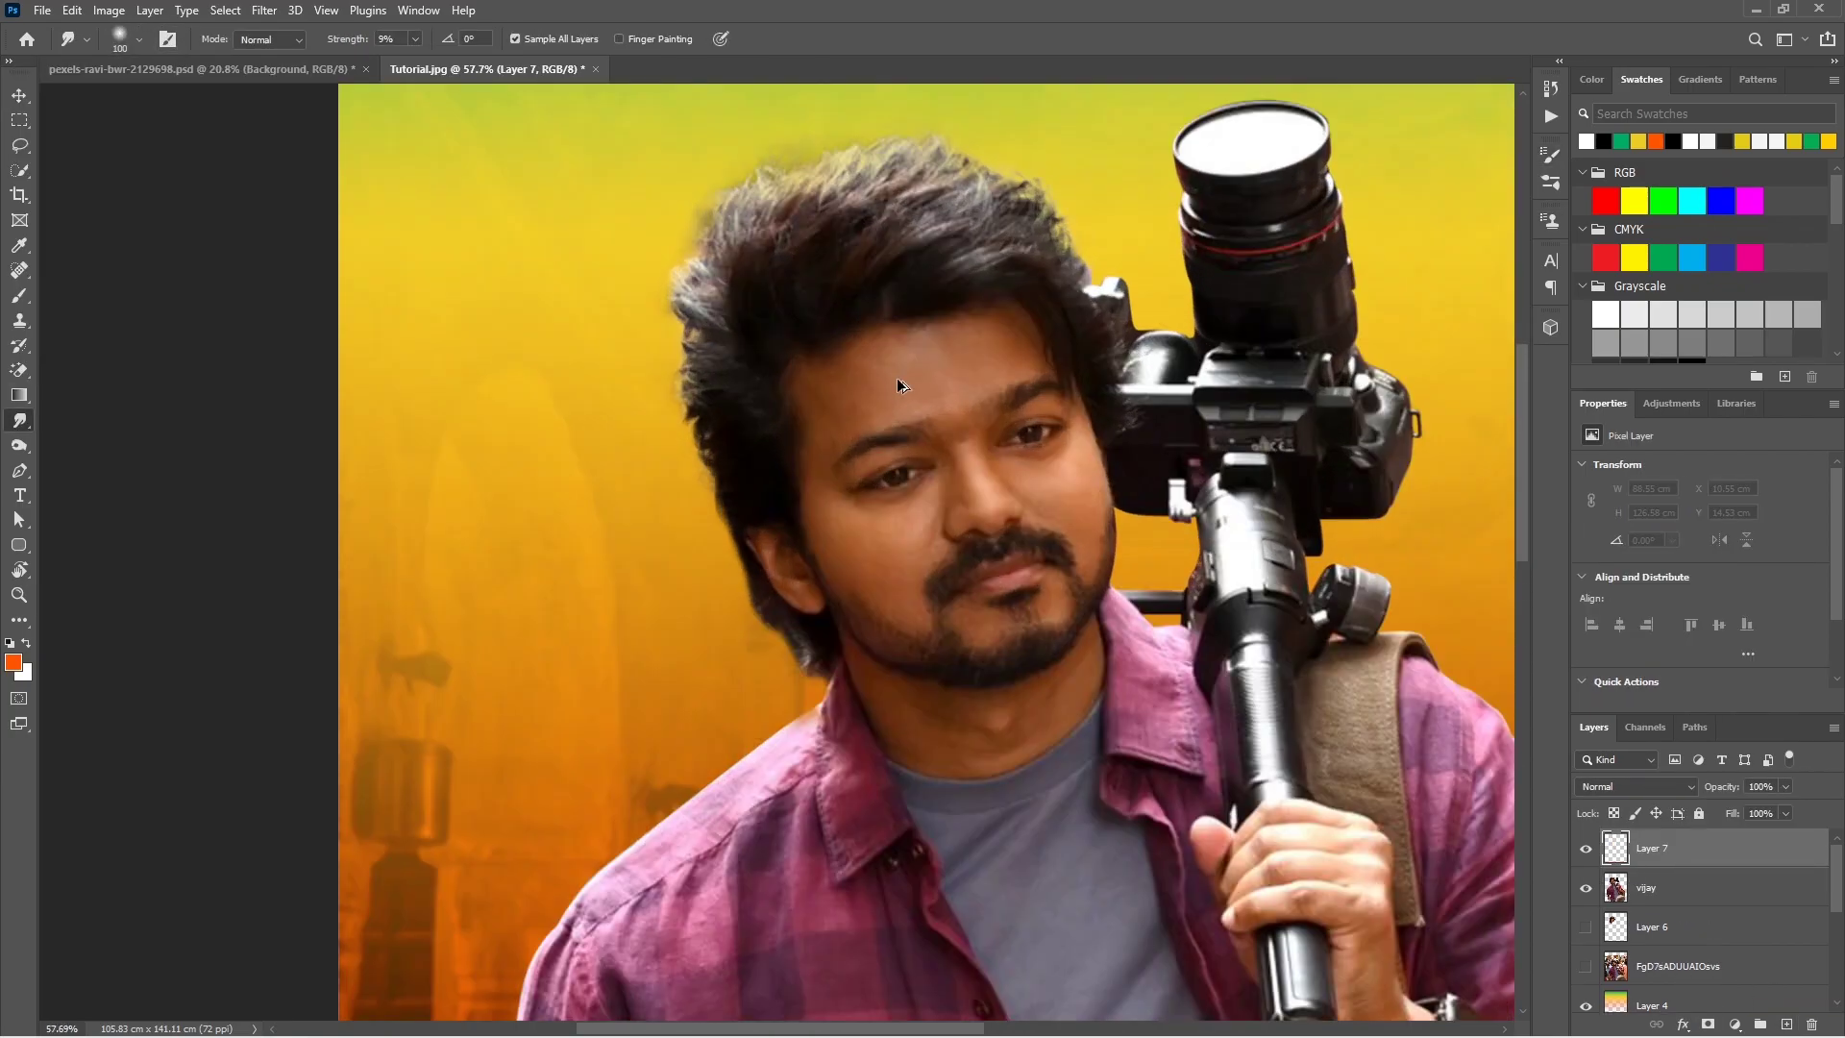
scroll(893, 383, up, 3)
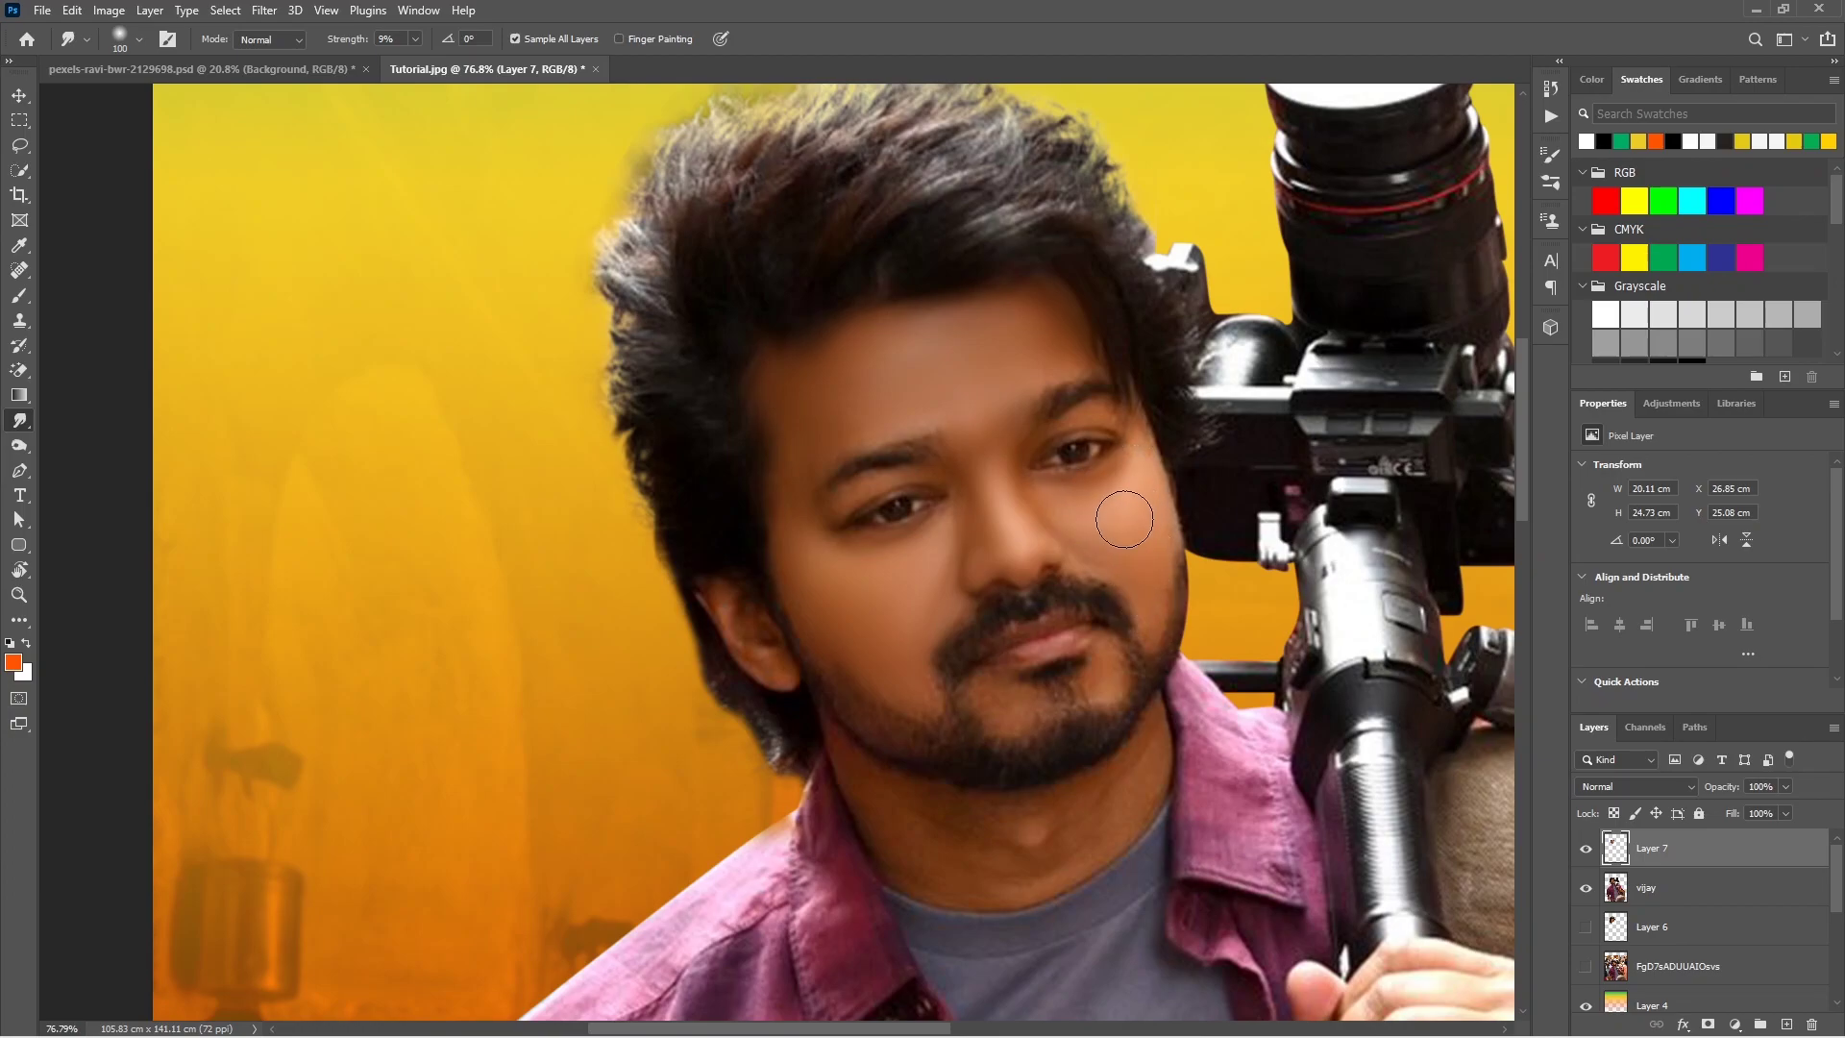
Step: Smudge the skin on the actor's face, neck and arms on Layer 7
key(bracketright)
scroll(863, 585, down, 1)
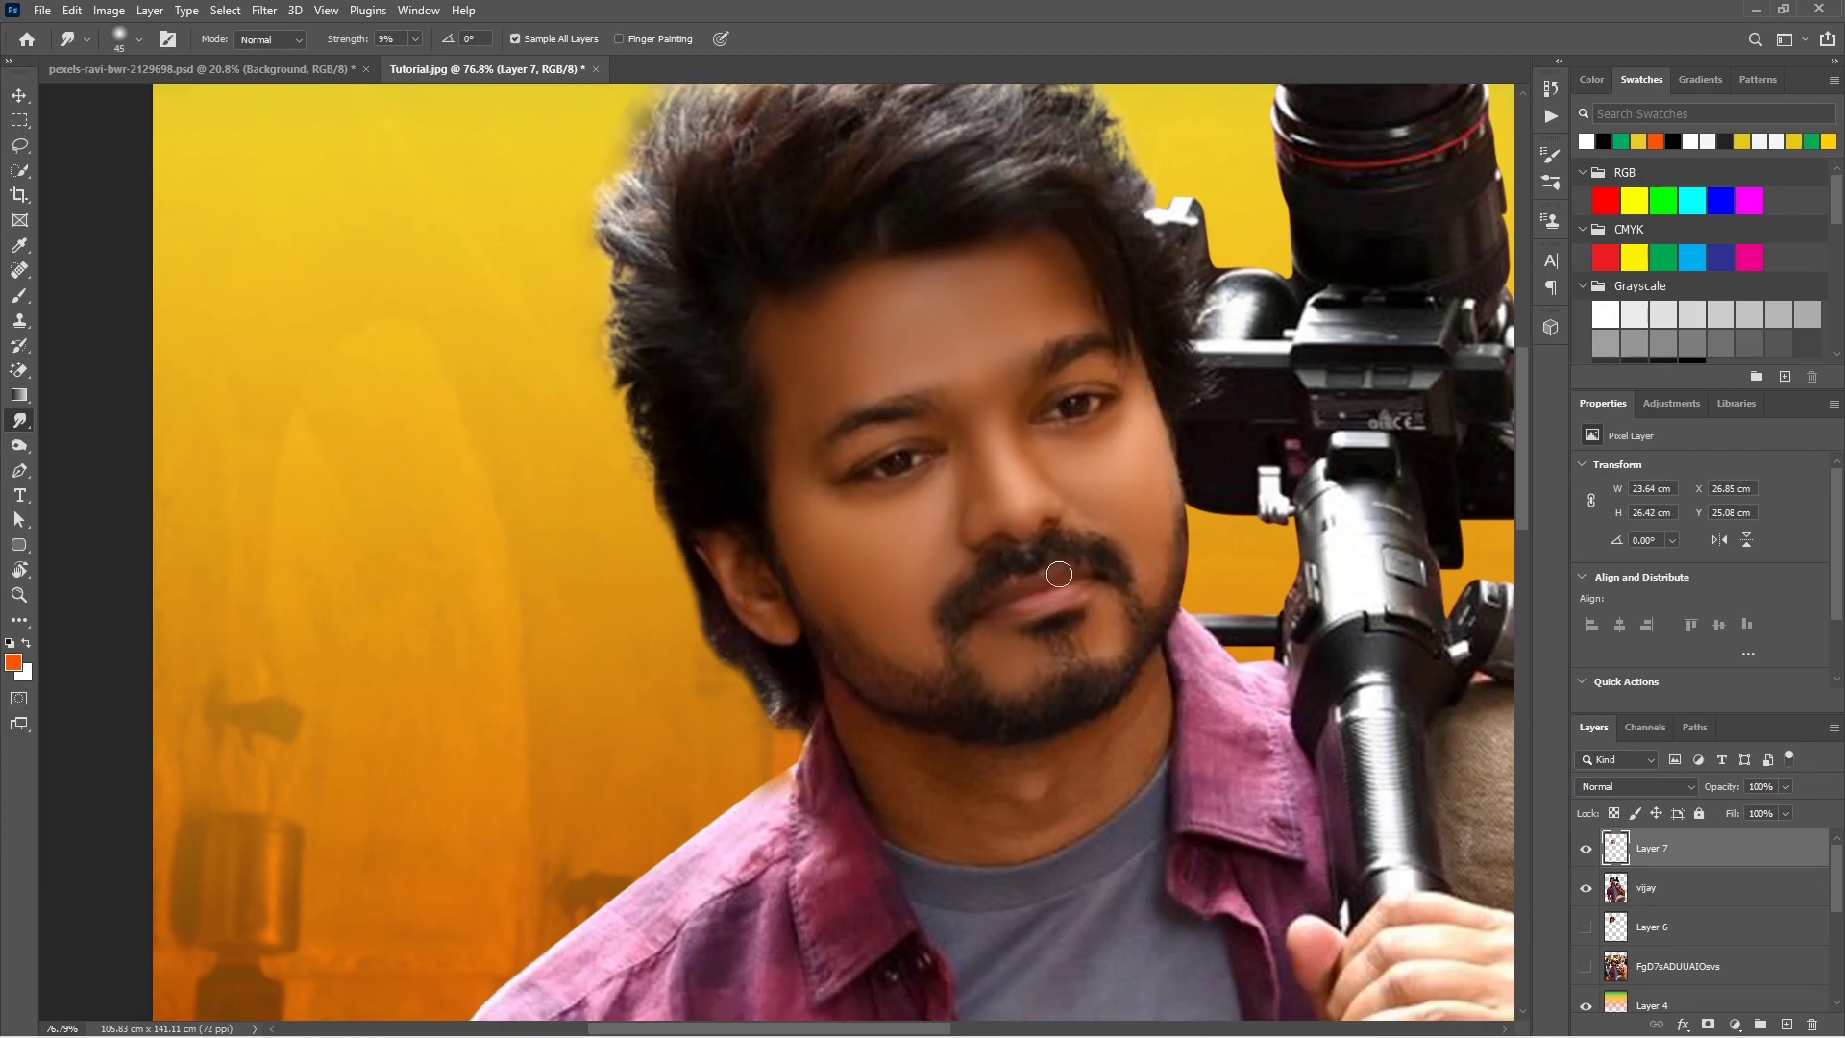
scroll(999, 442, up, 2)
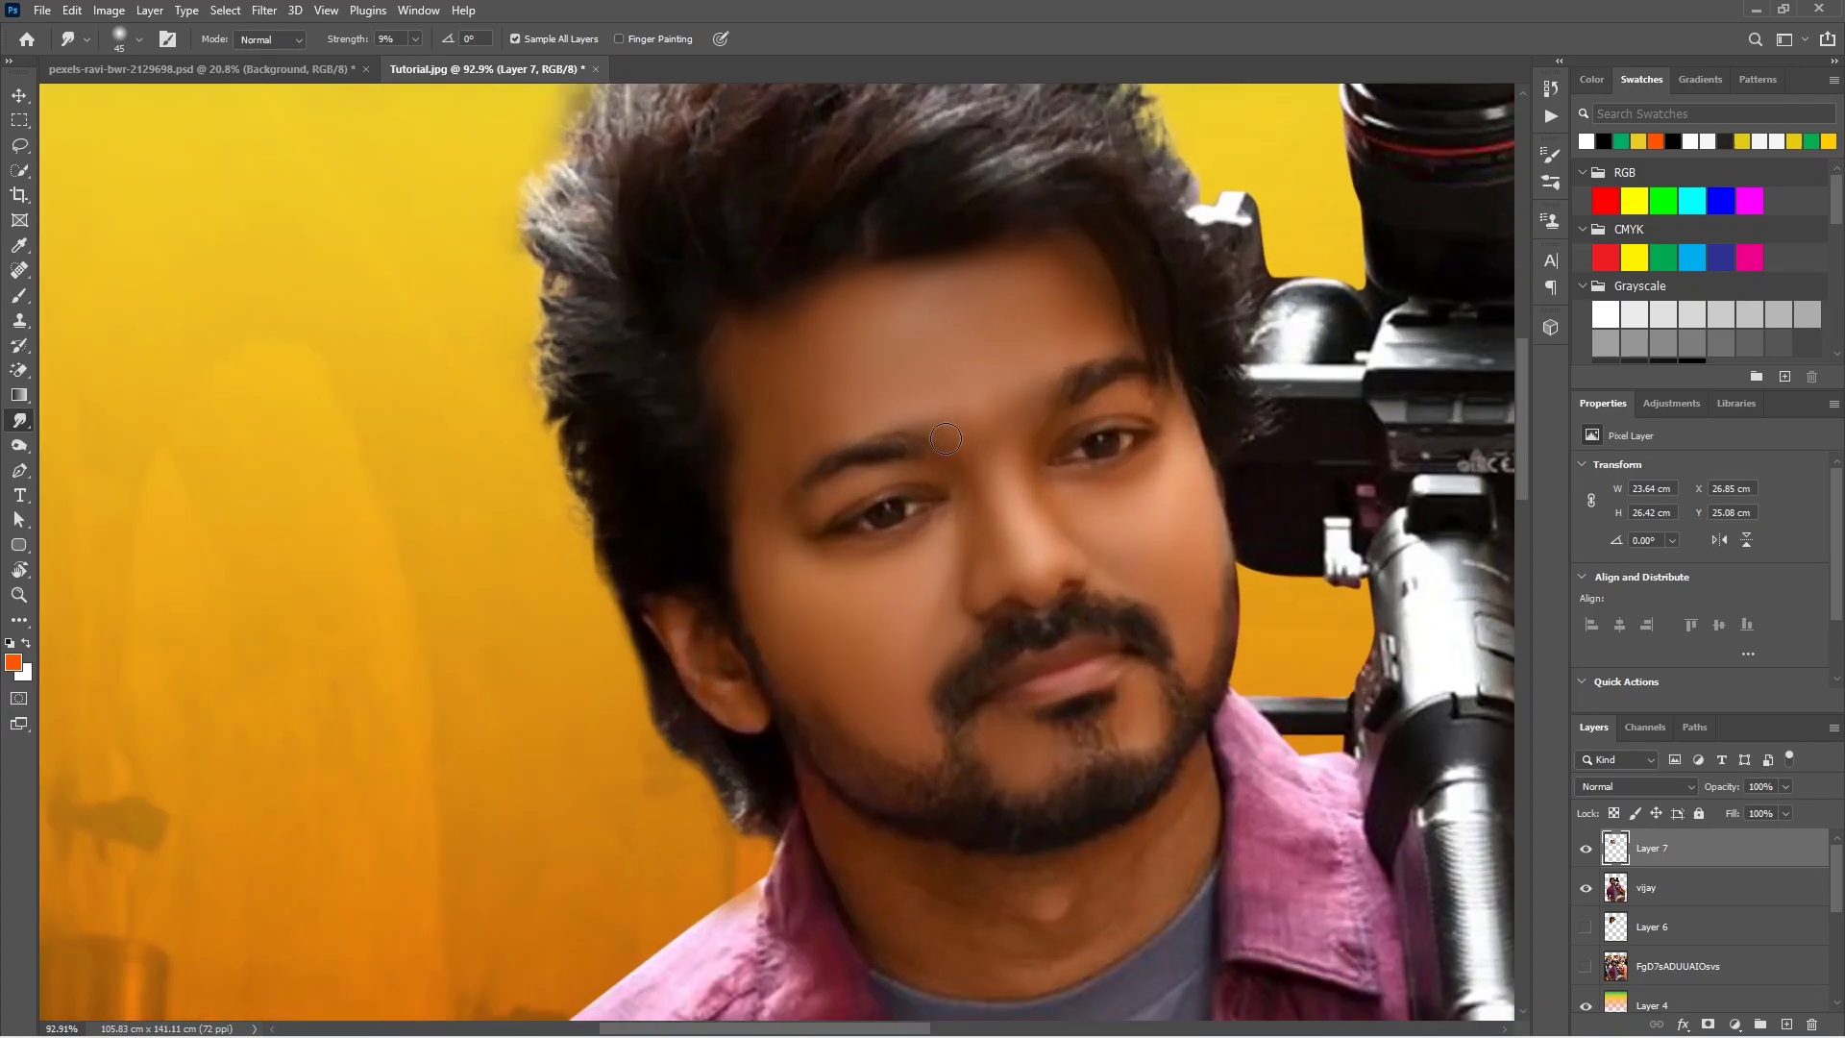
scroll(937, 501, down, 9)
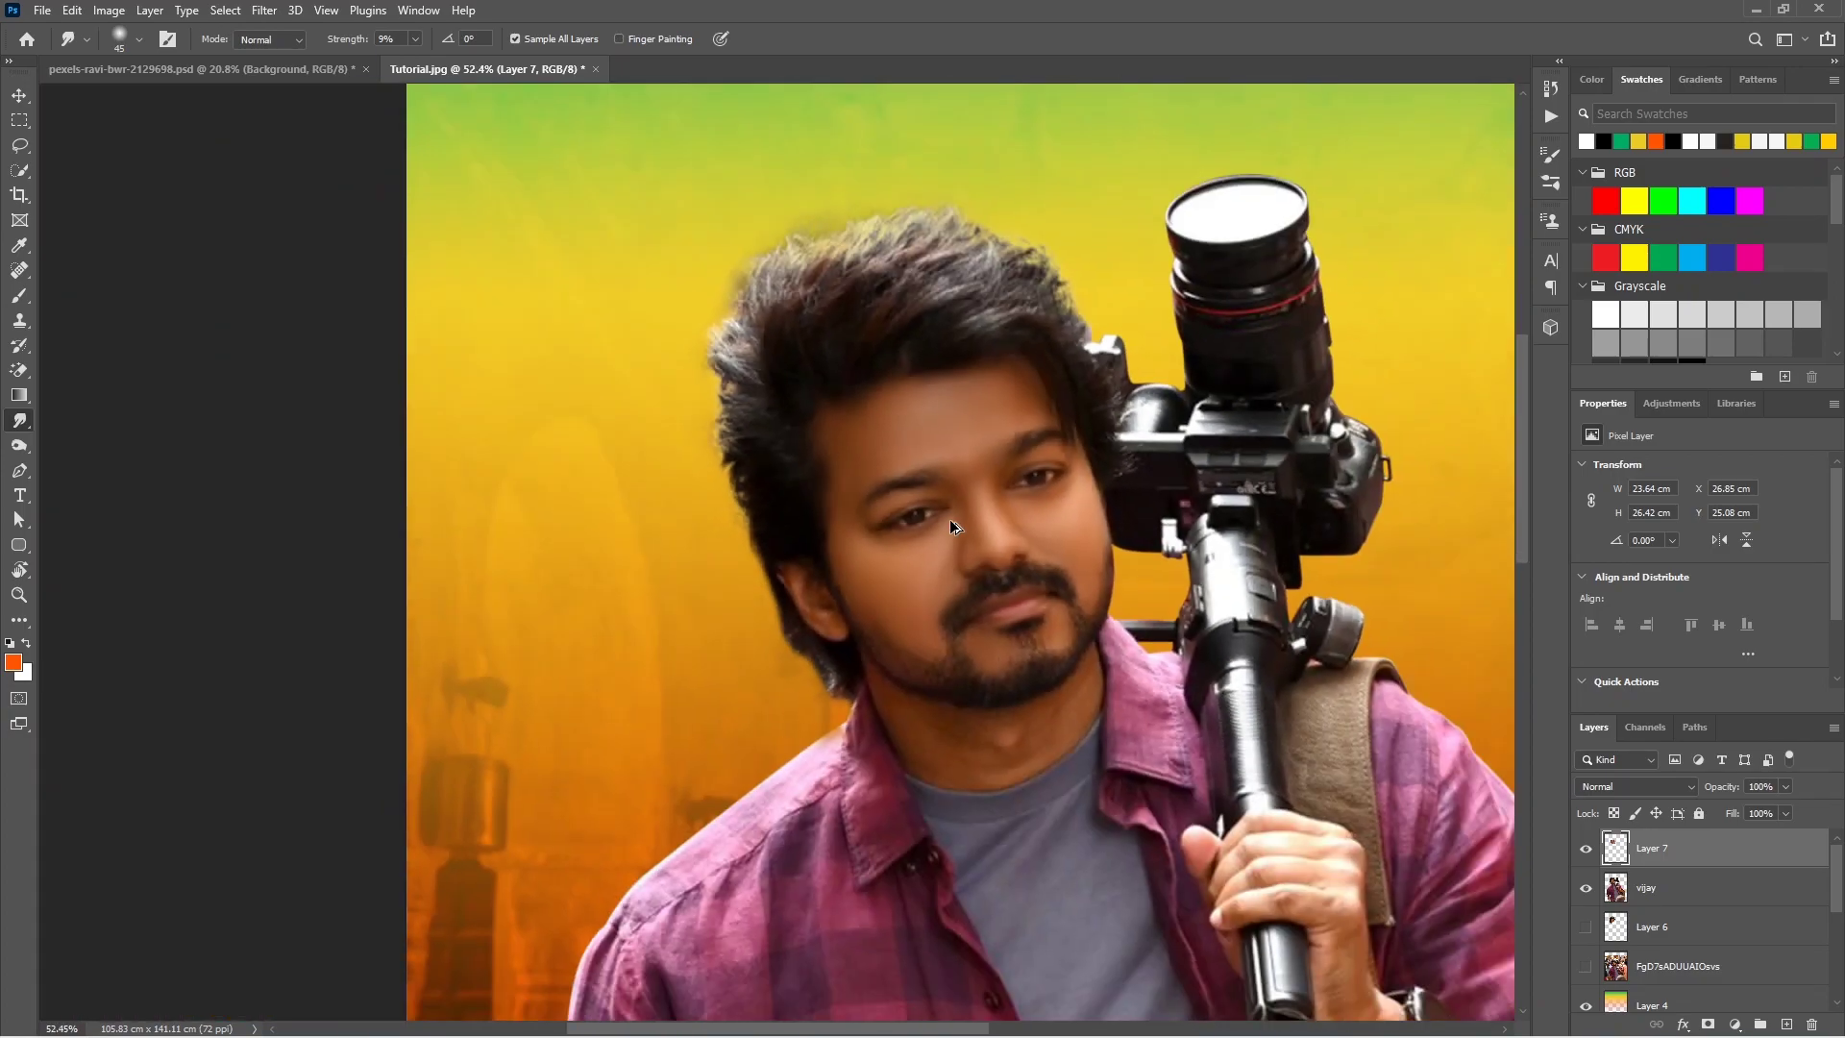
scroll(991, 659, up, 6)
scroll(903, 679, down, 2)
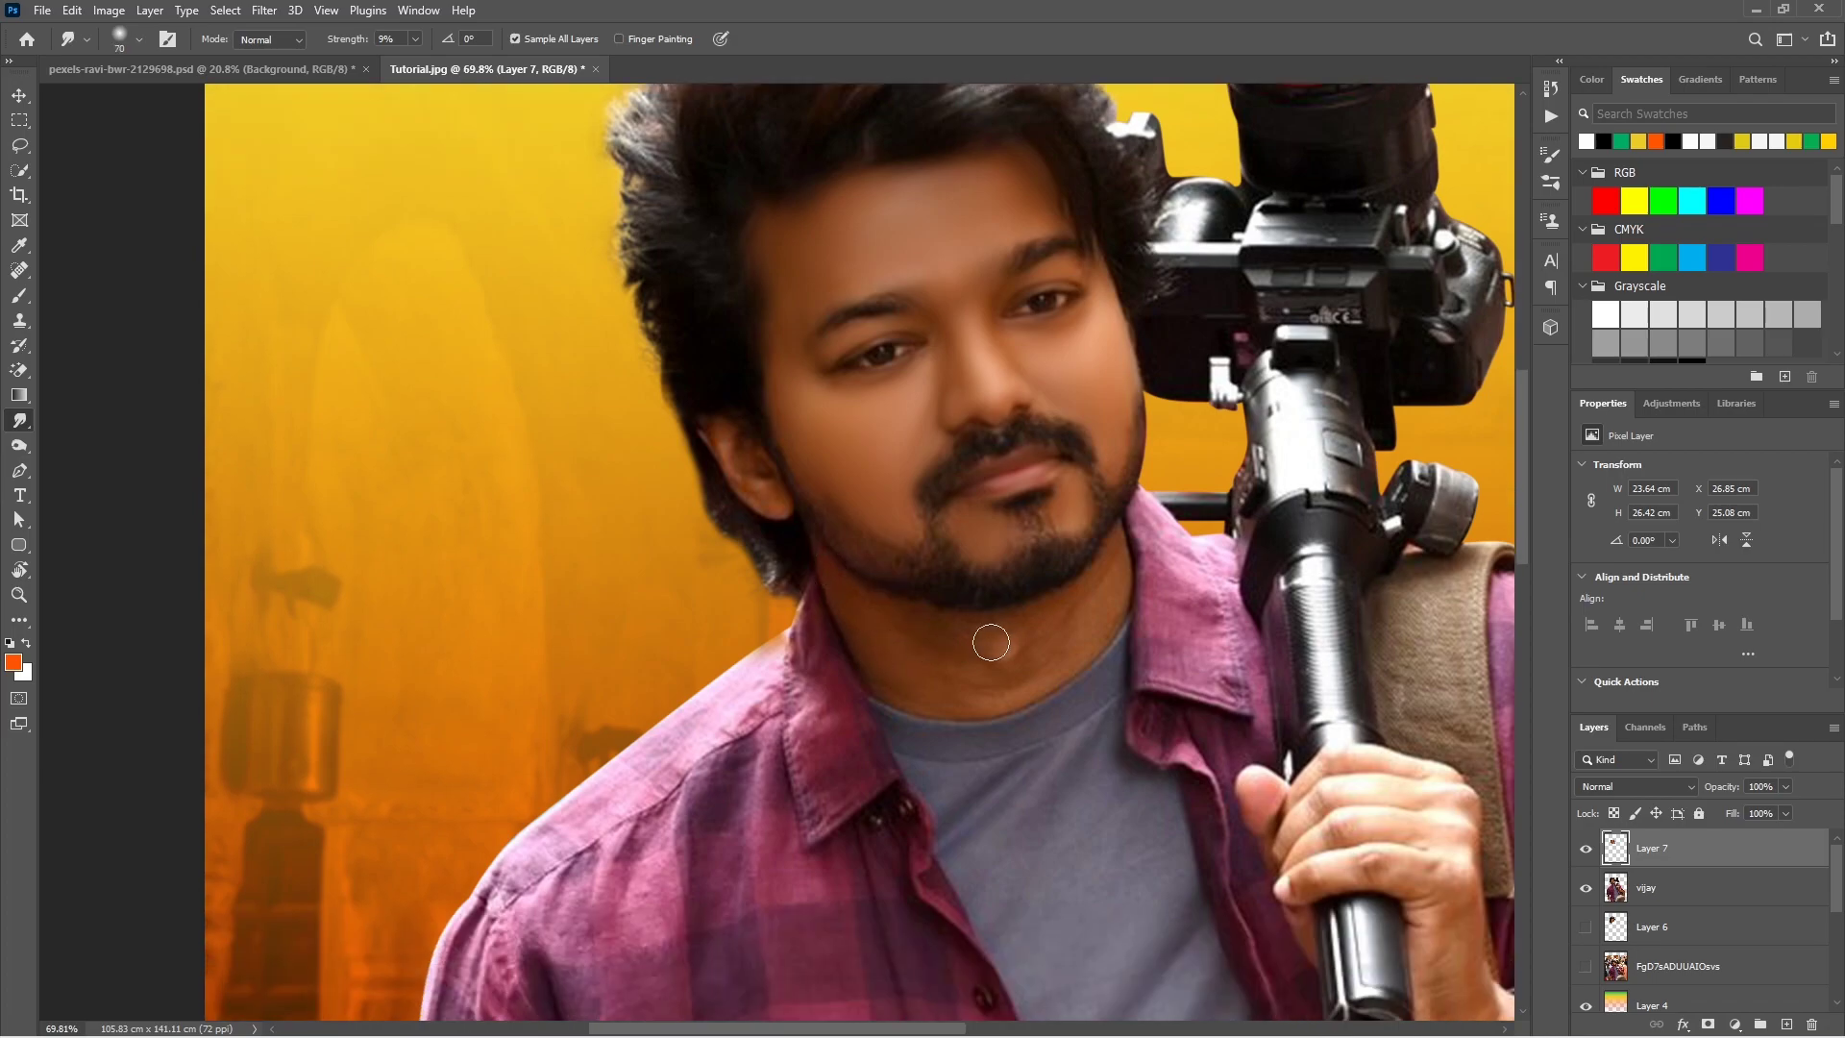
scroll(1063, 603, down, 5)
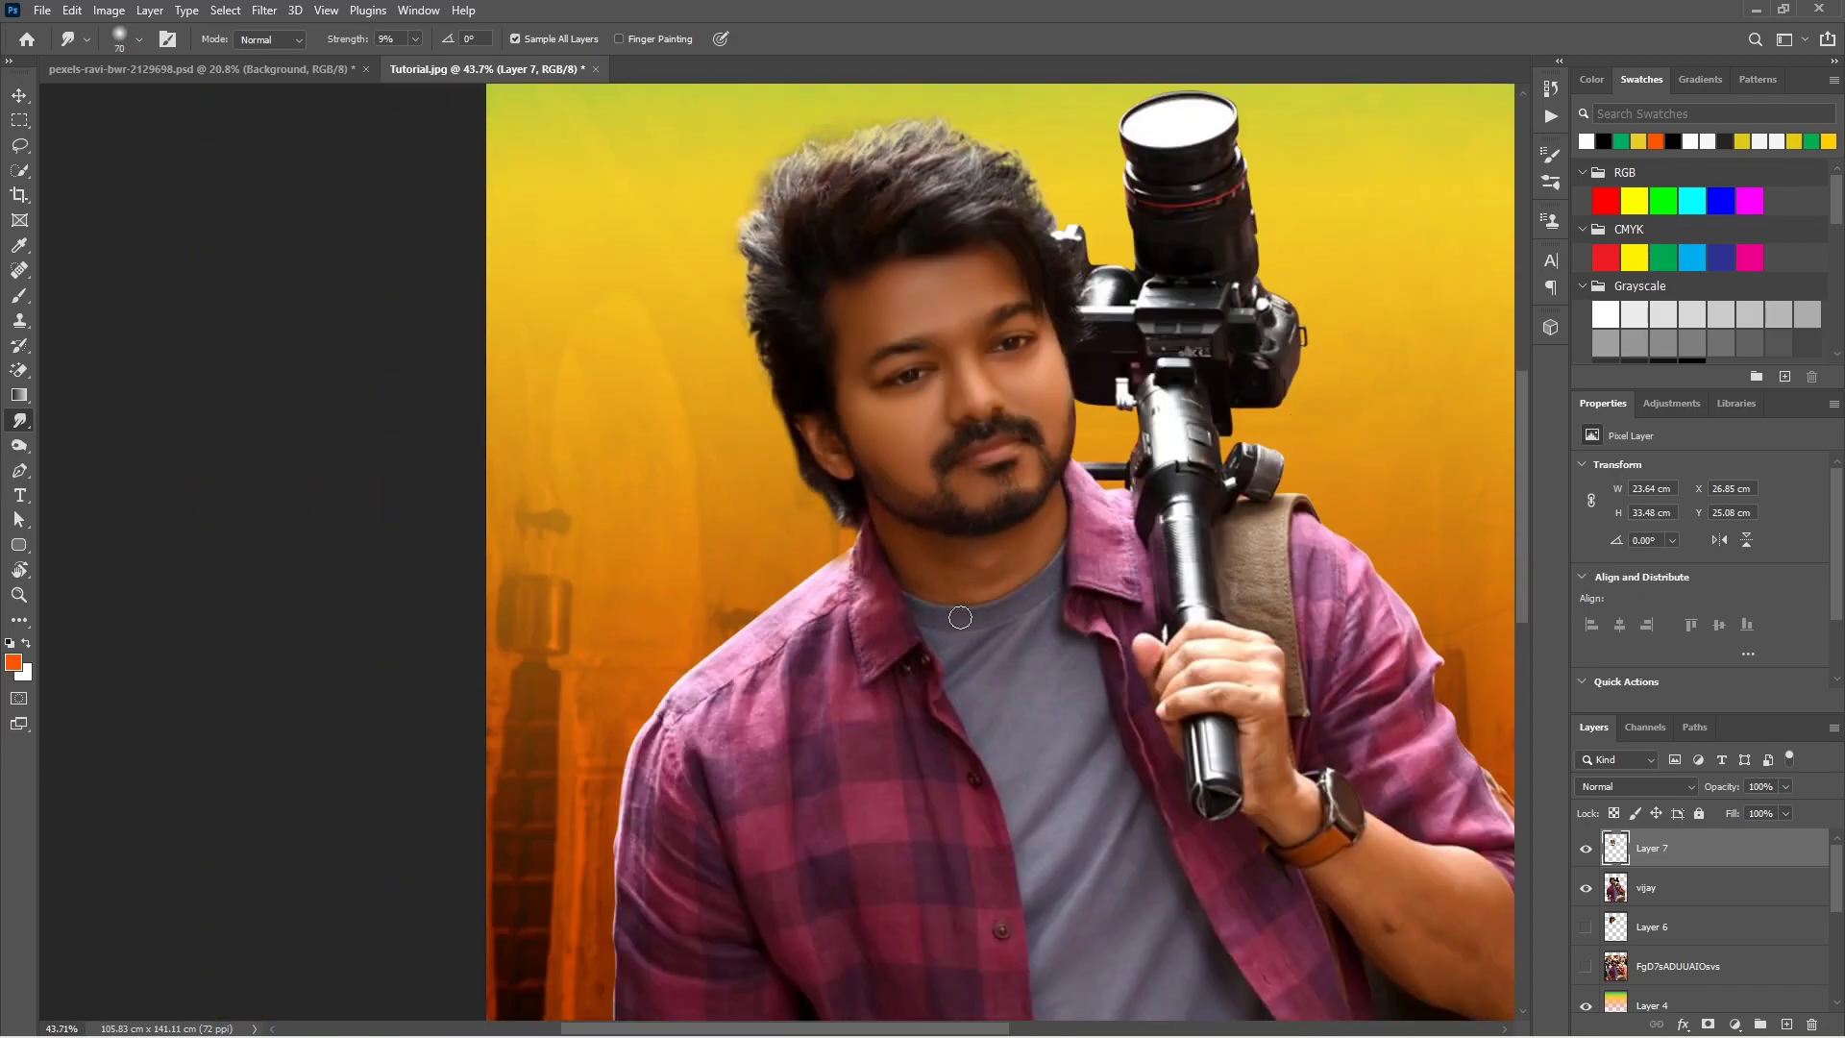
scroll(1022, 666, up, 7)
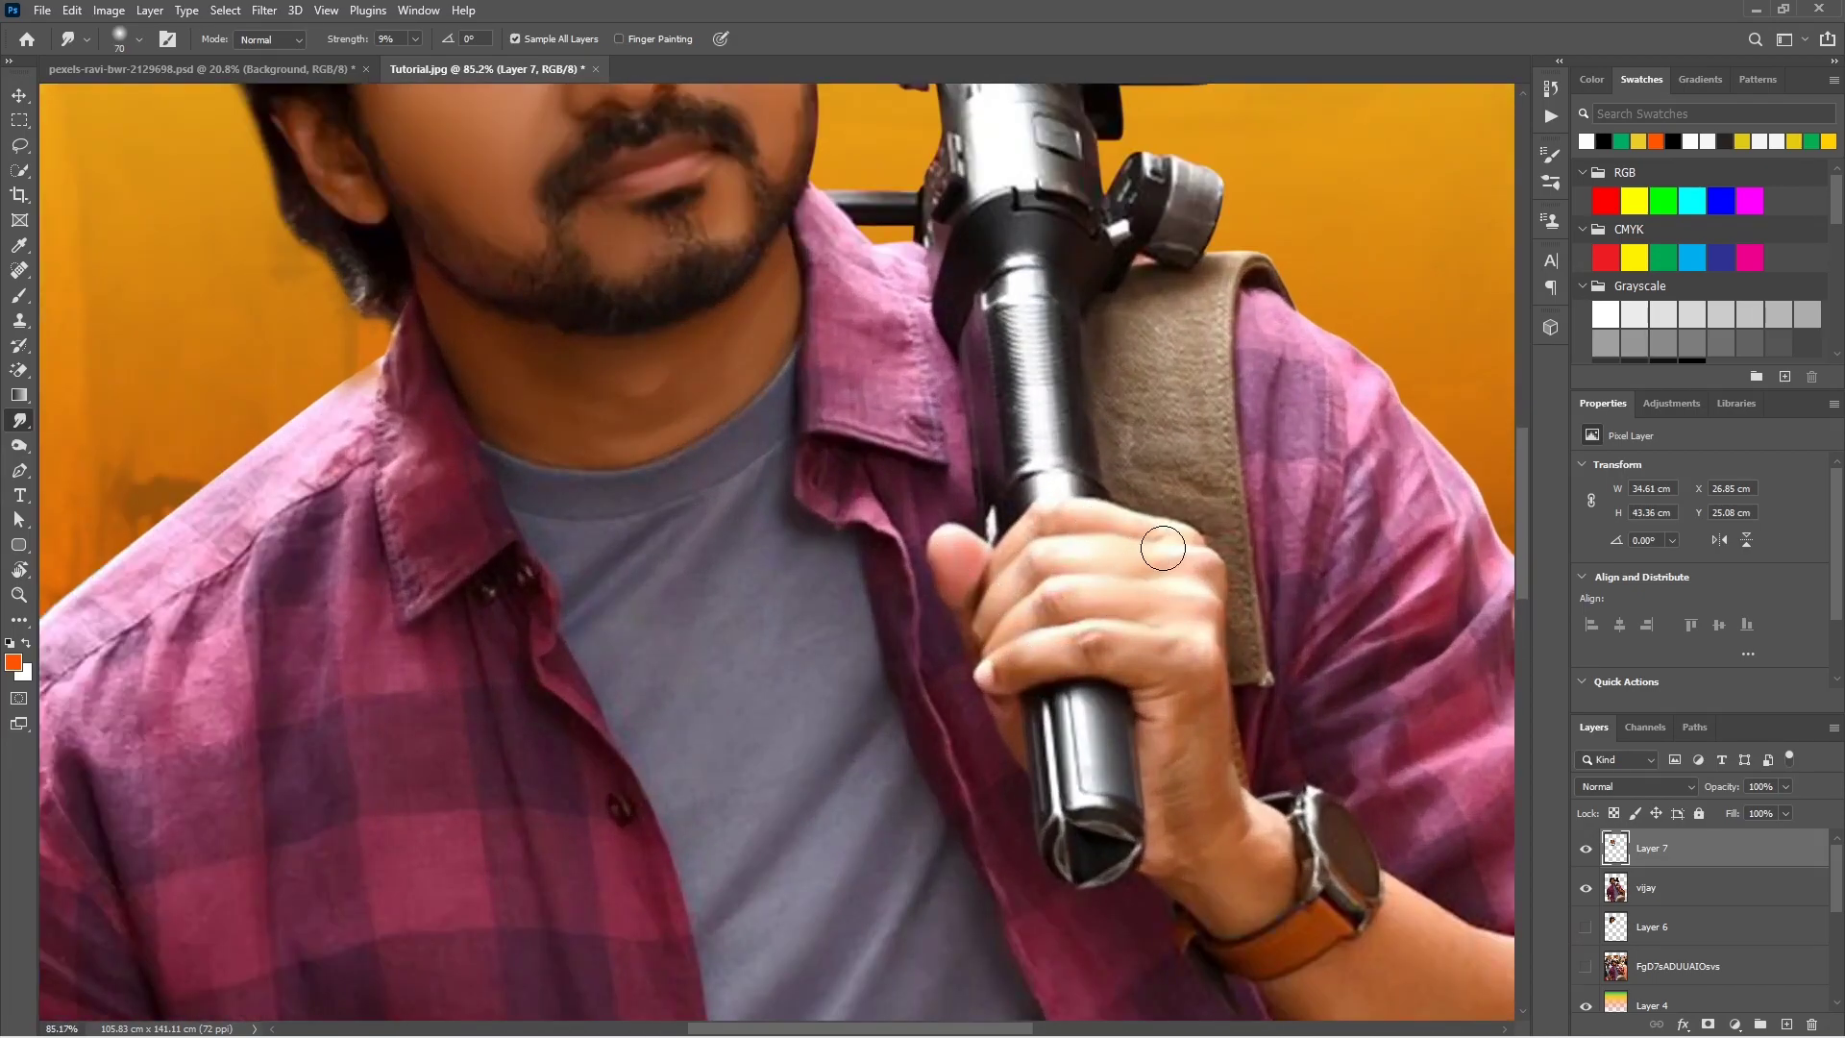
drag(1214, 832, 629, 417)
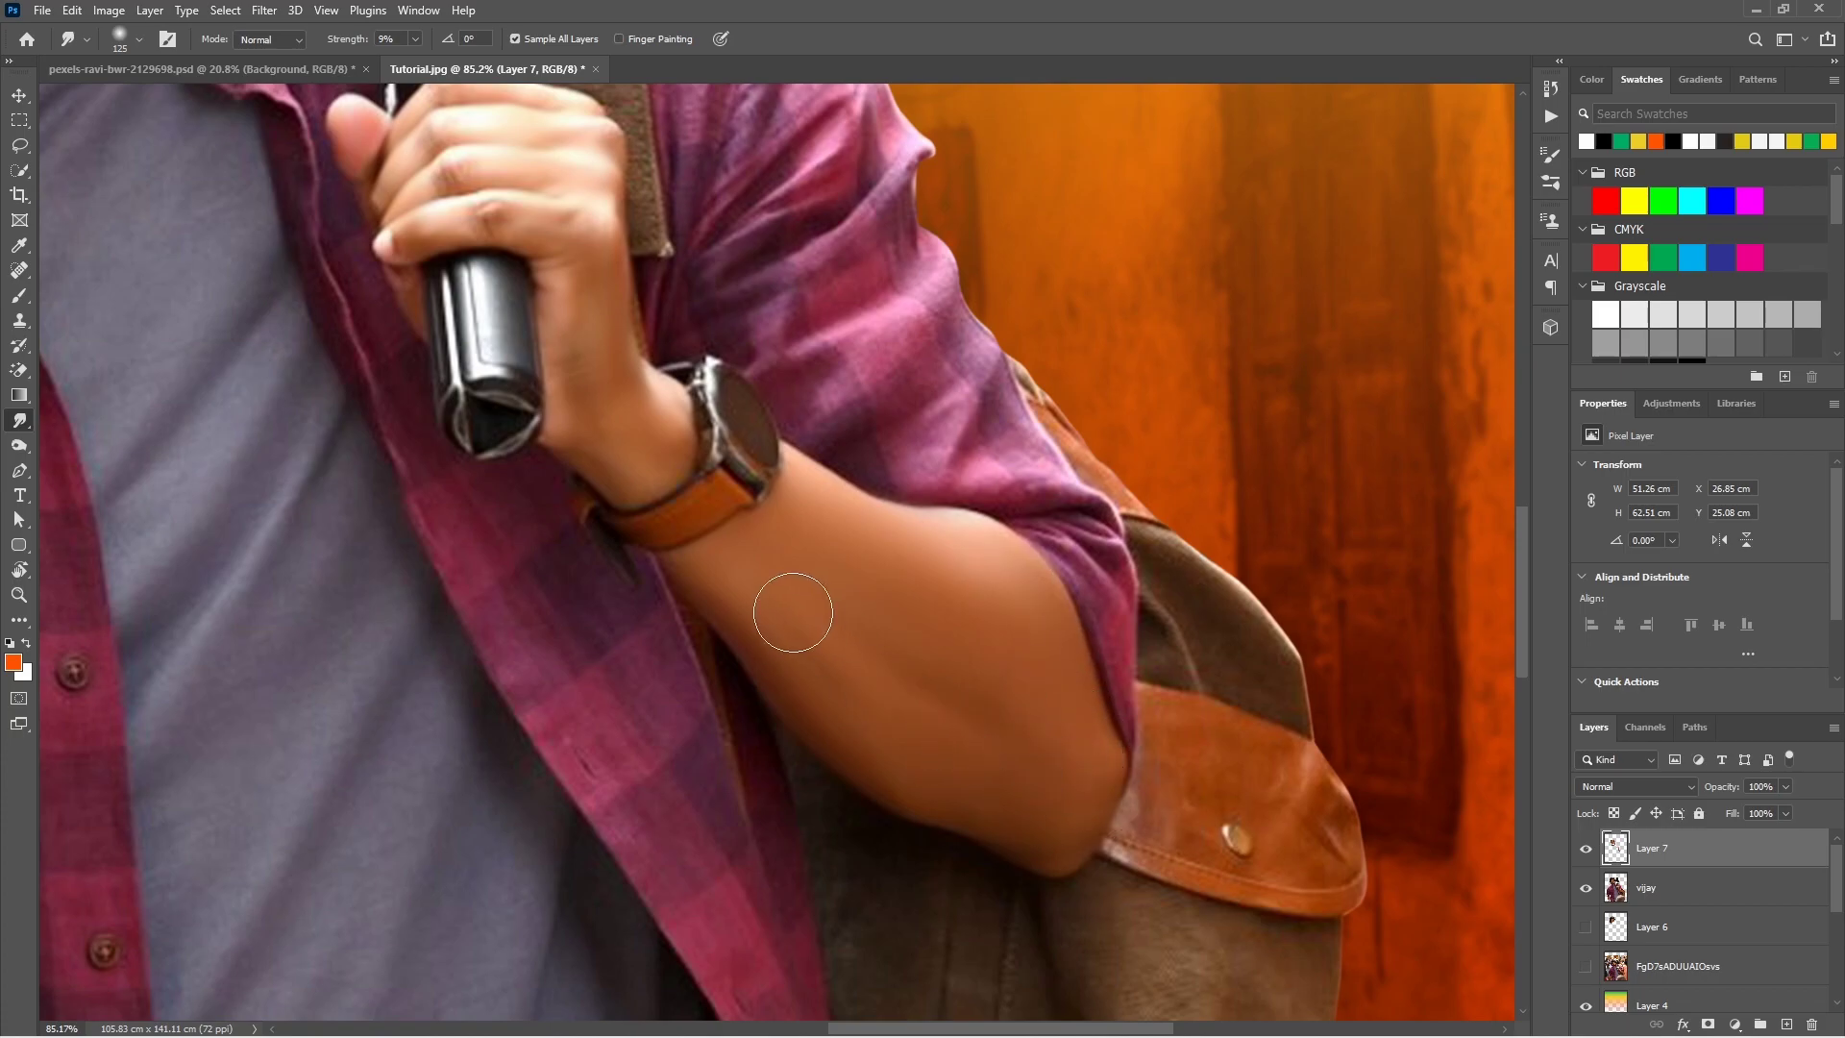
scroll(793, 612, down, 5)
scroll(515, 585, up, 4)
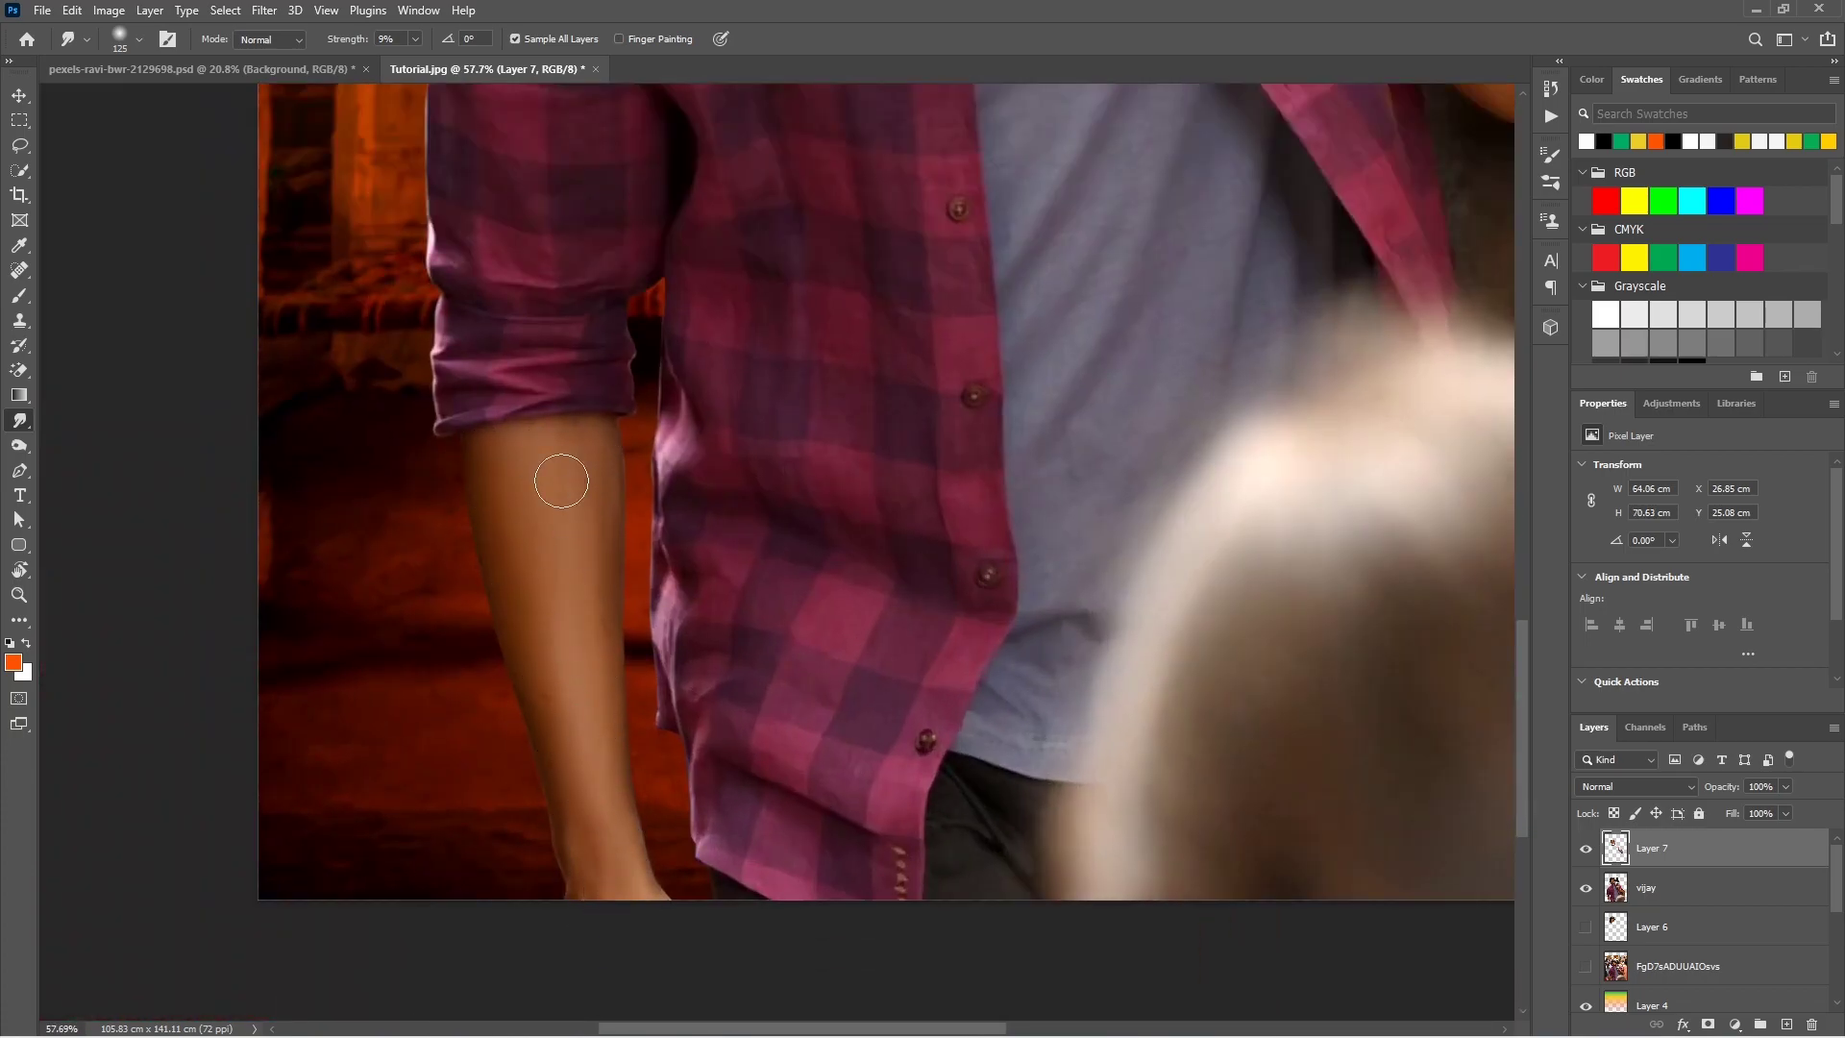
scroll(597, 567, down, 5)
scroll(768, 481, up, 4)
Step: Try a Screen-blended copy of Layer 7, then delete it
scroll(768, 480, down, 4)
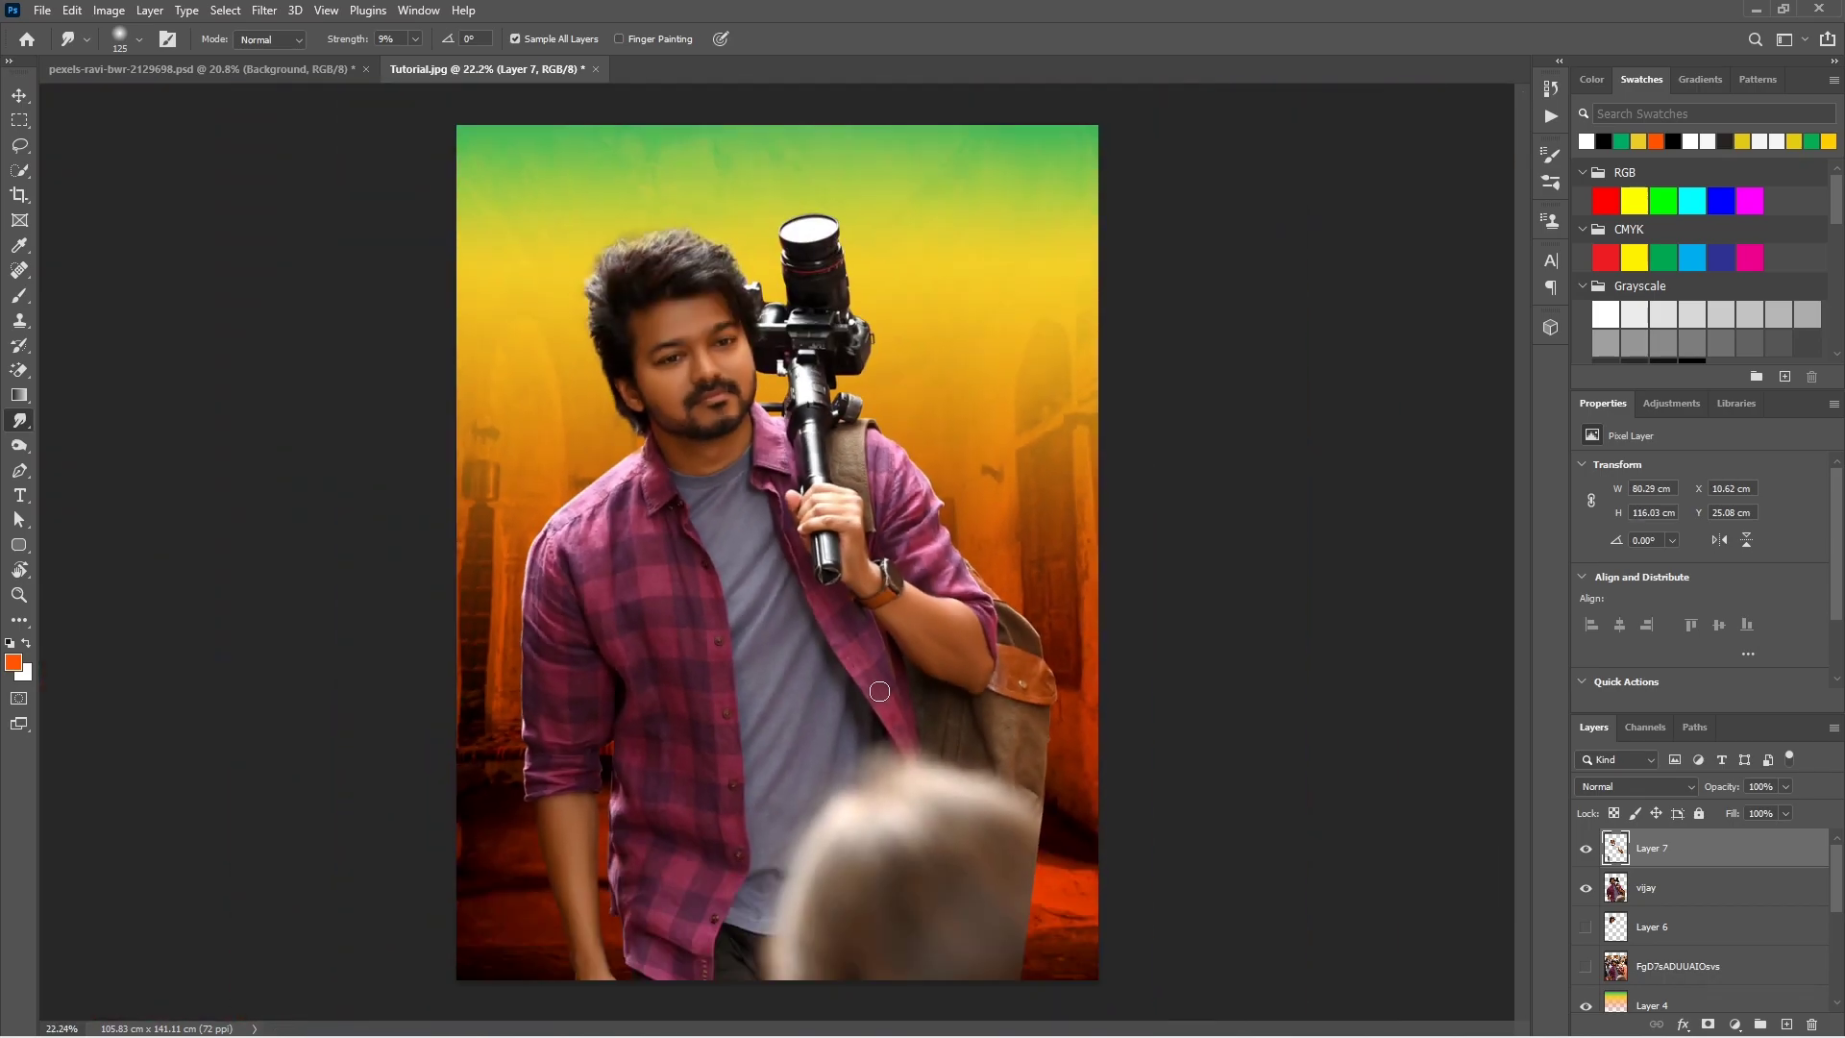
alt+click(1586, 849)
key(ctrl+j)
click(1633, 786)
click(1614, 711)
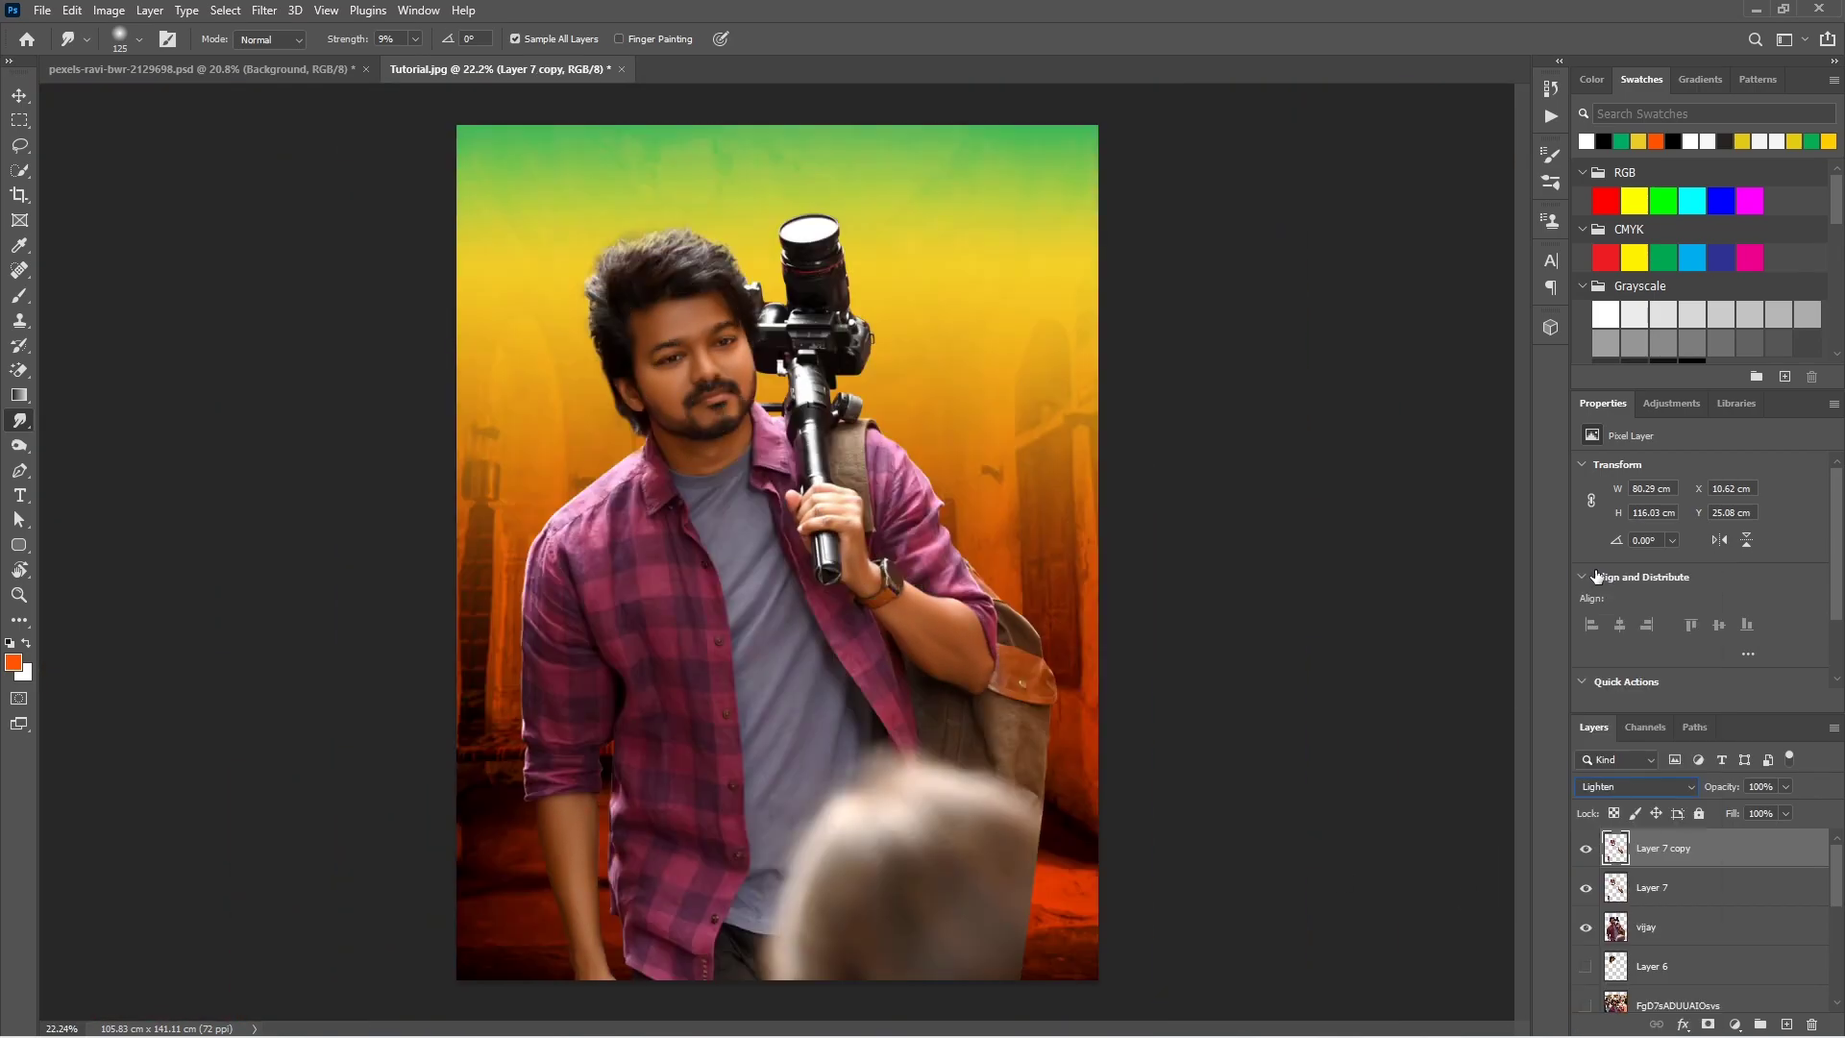
key(v)
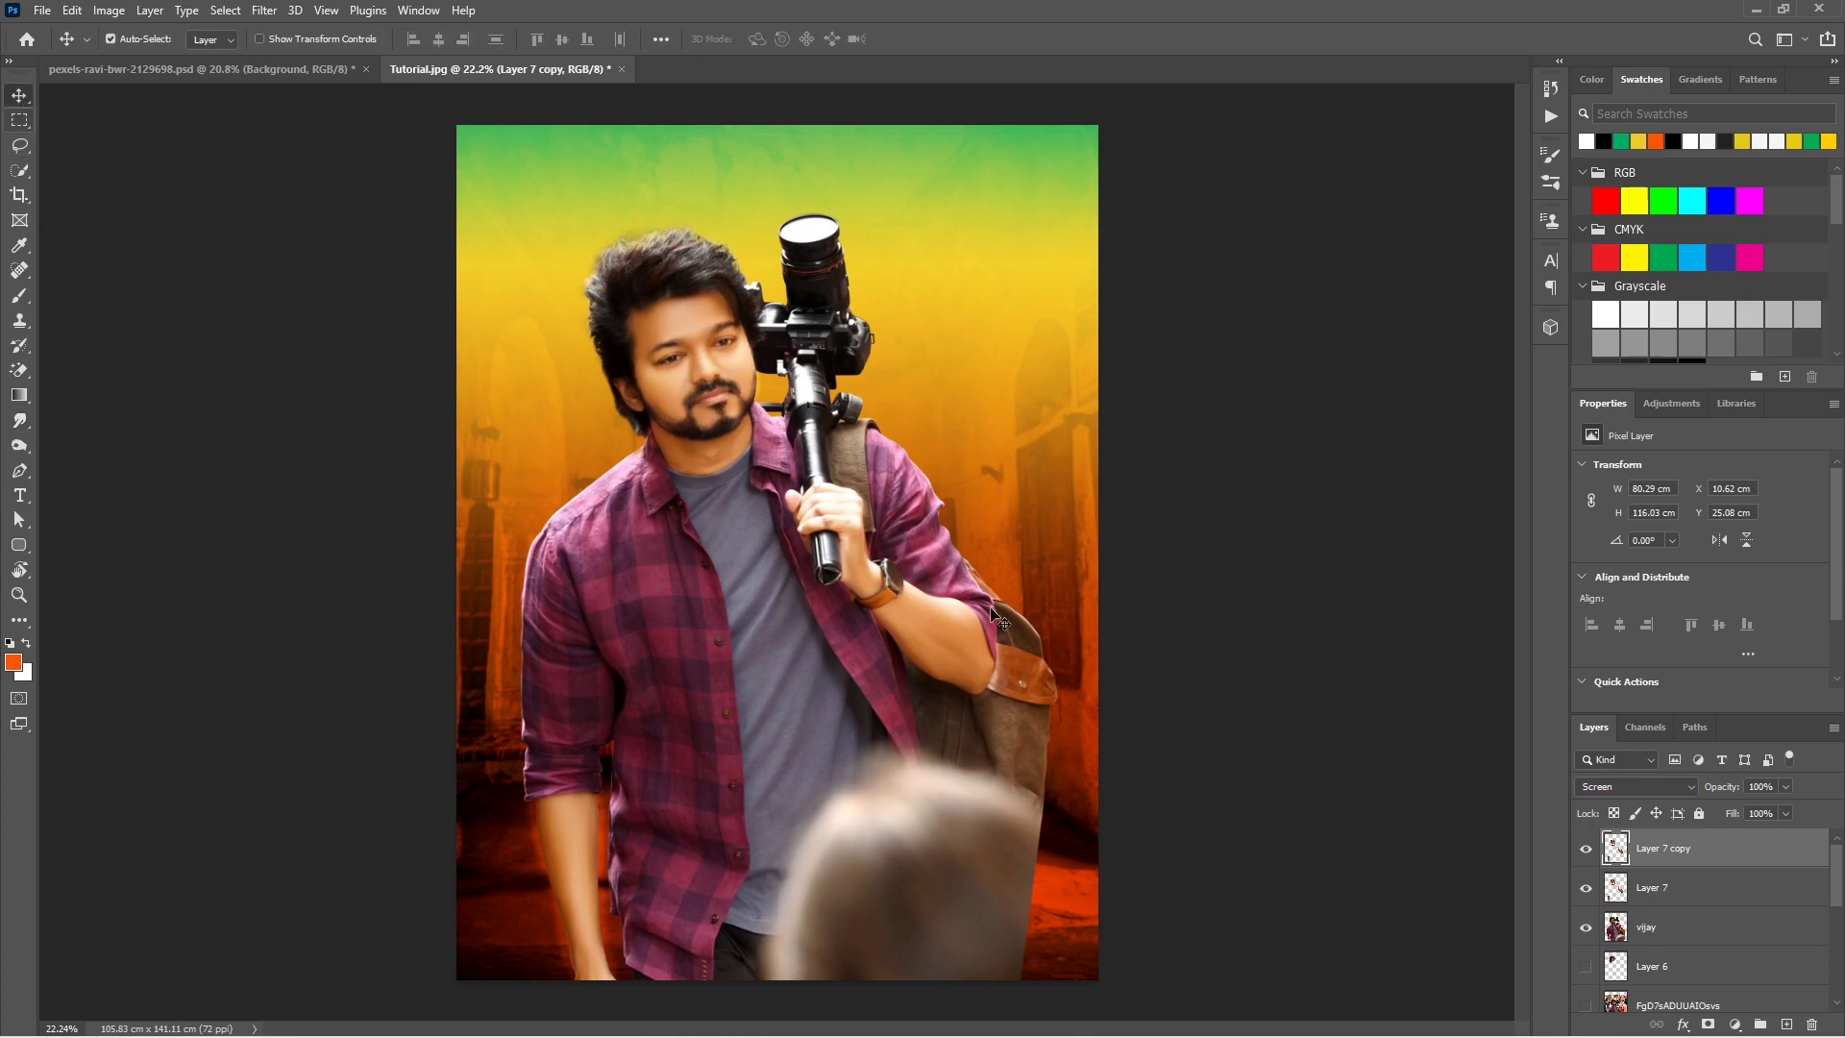
key(Delete)
scroll(555, 921, up, 3)
scroll(554, 903, down, 2)
scroll(548, 639, up, 3)
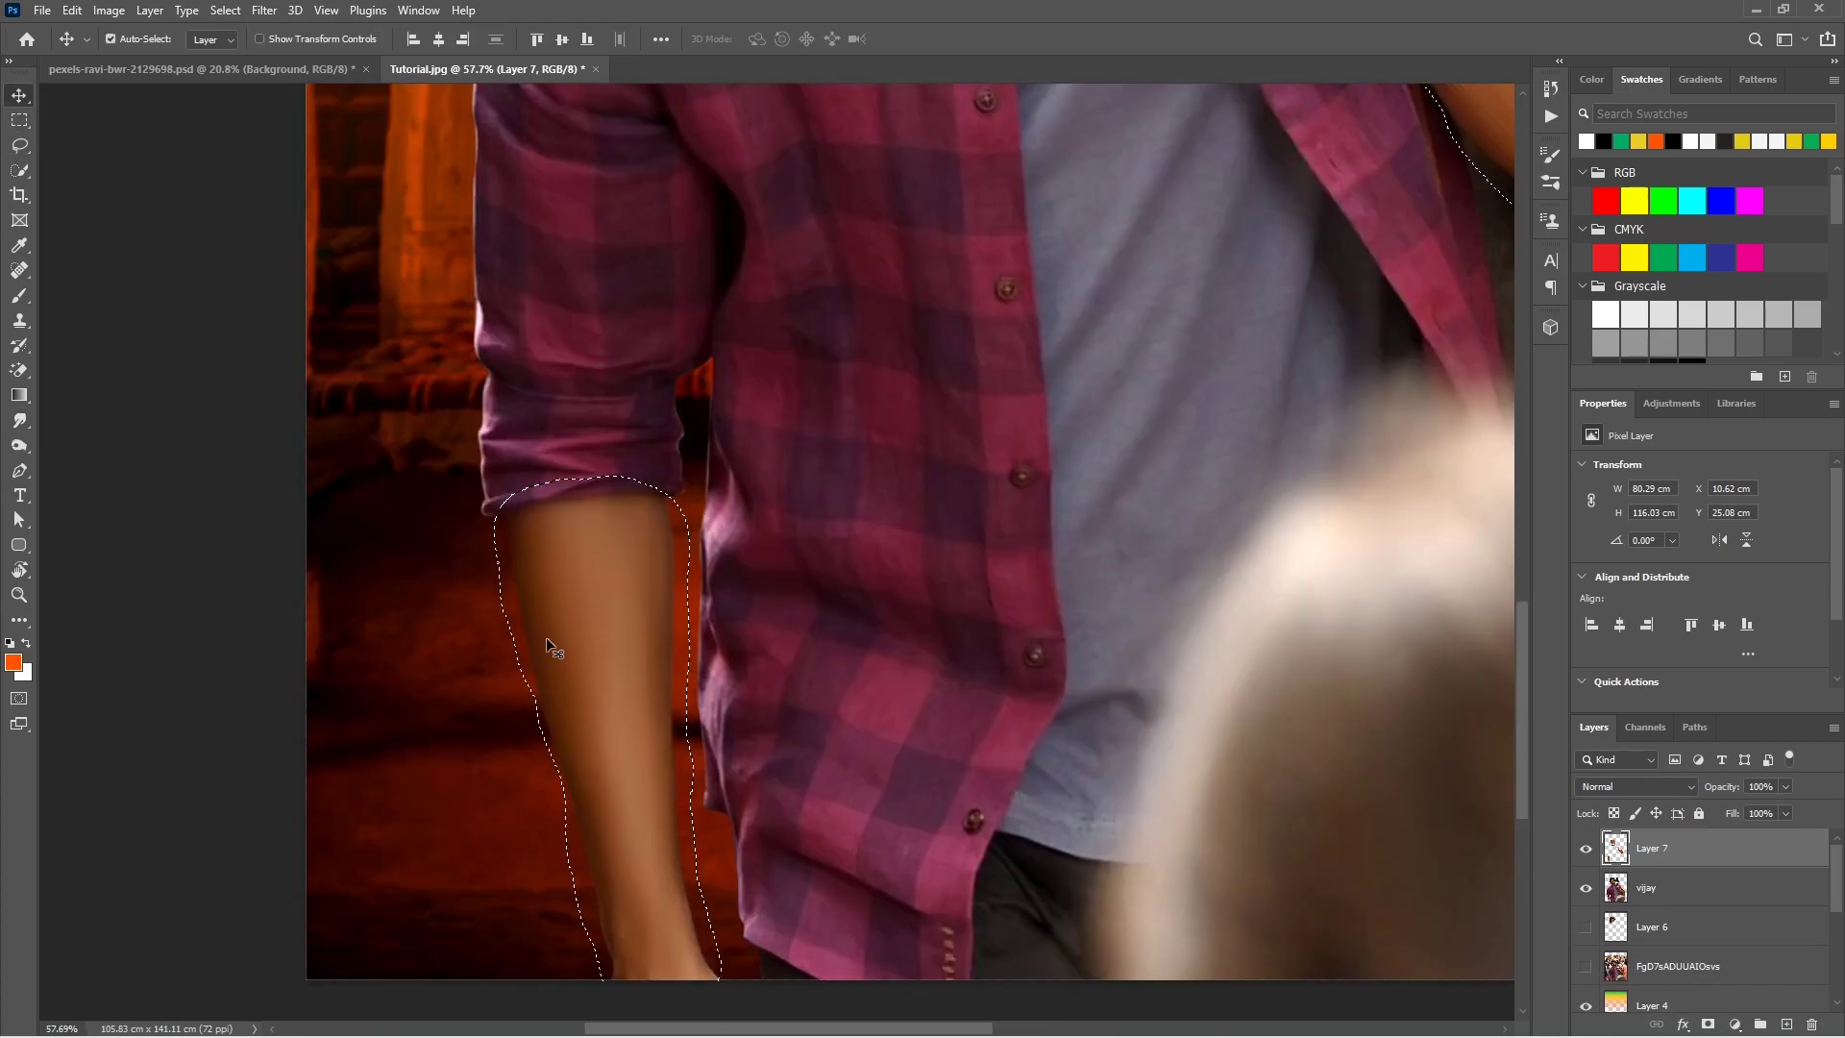
Step: Add a mask to Layer 7, then discard it without applying
click(1707, 1024)
key(b)
key(d)
scroll(515, 514, up, 1)
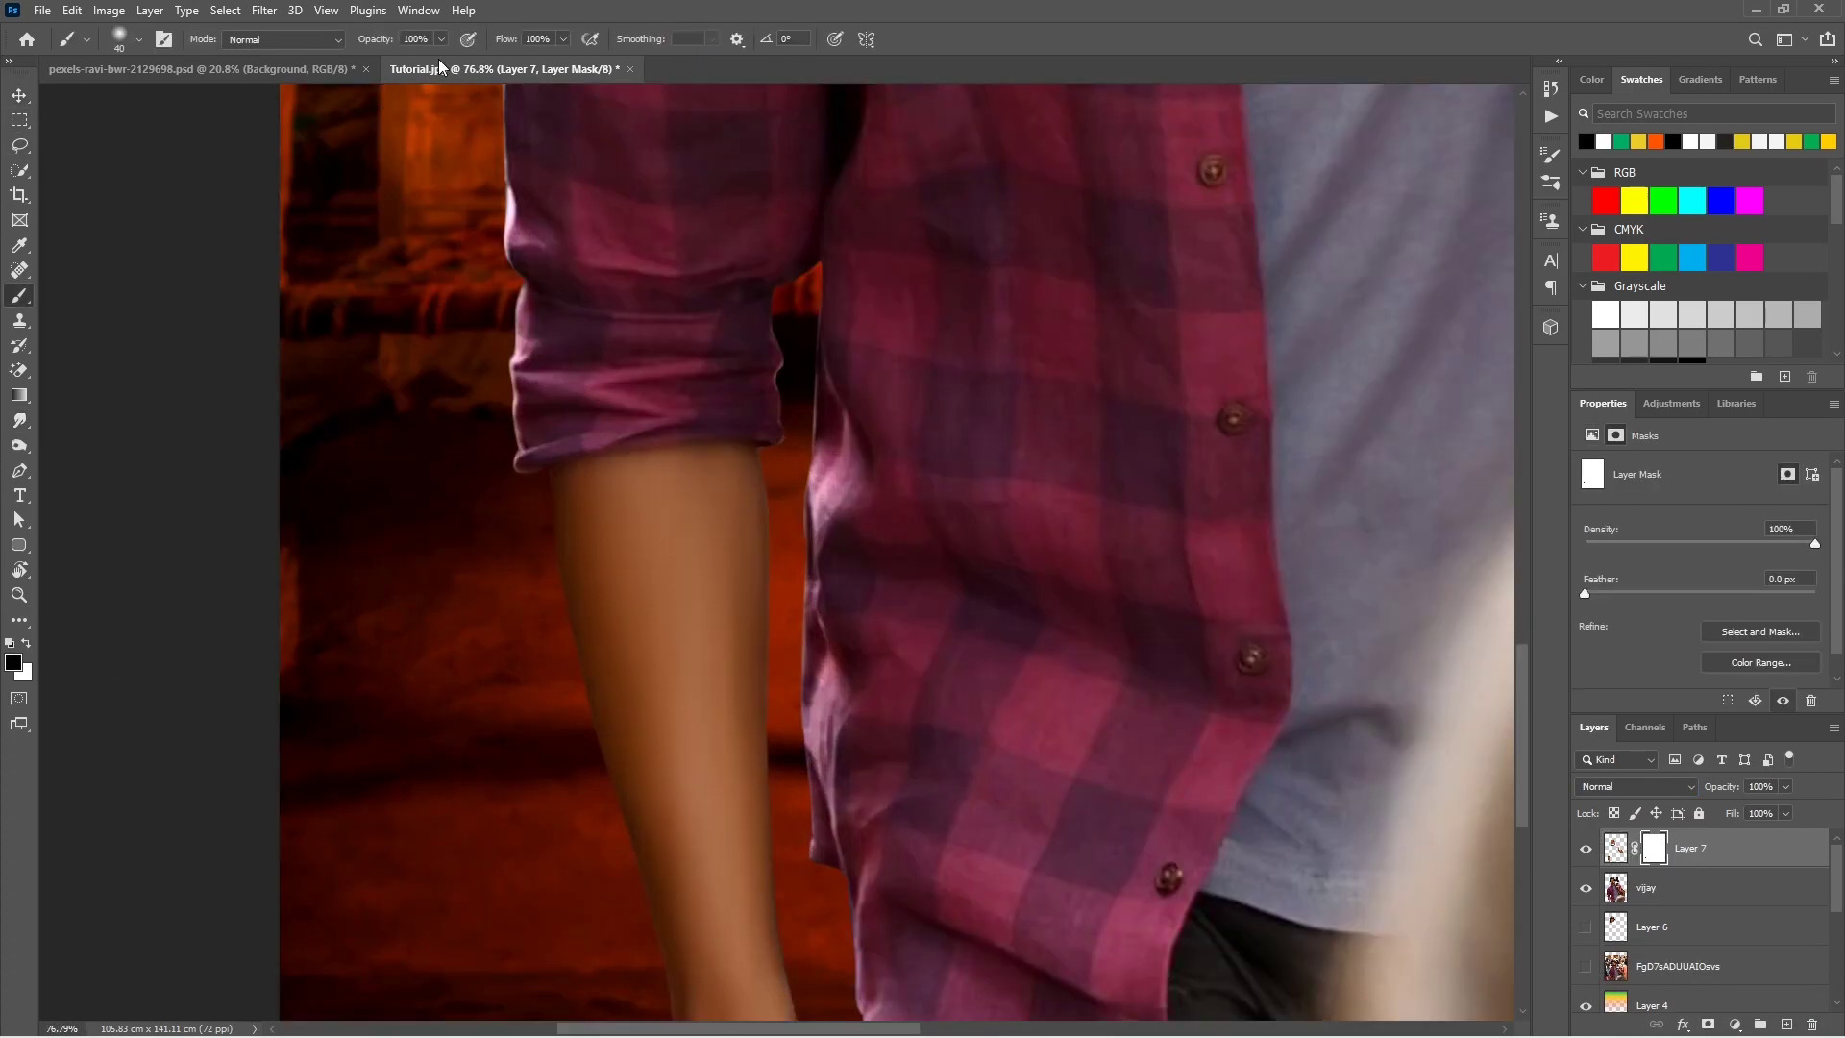
scroll(580, 771, down, 2)
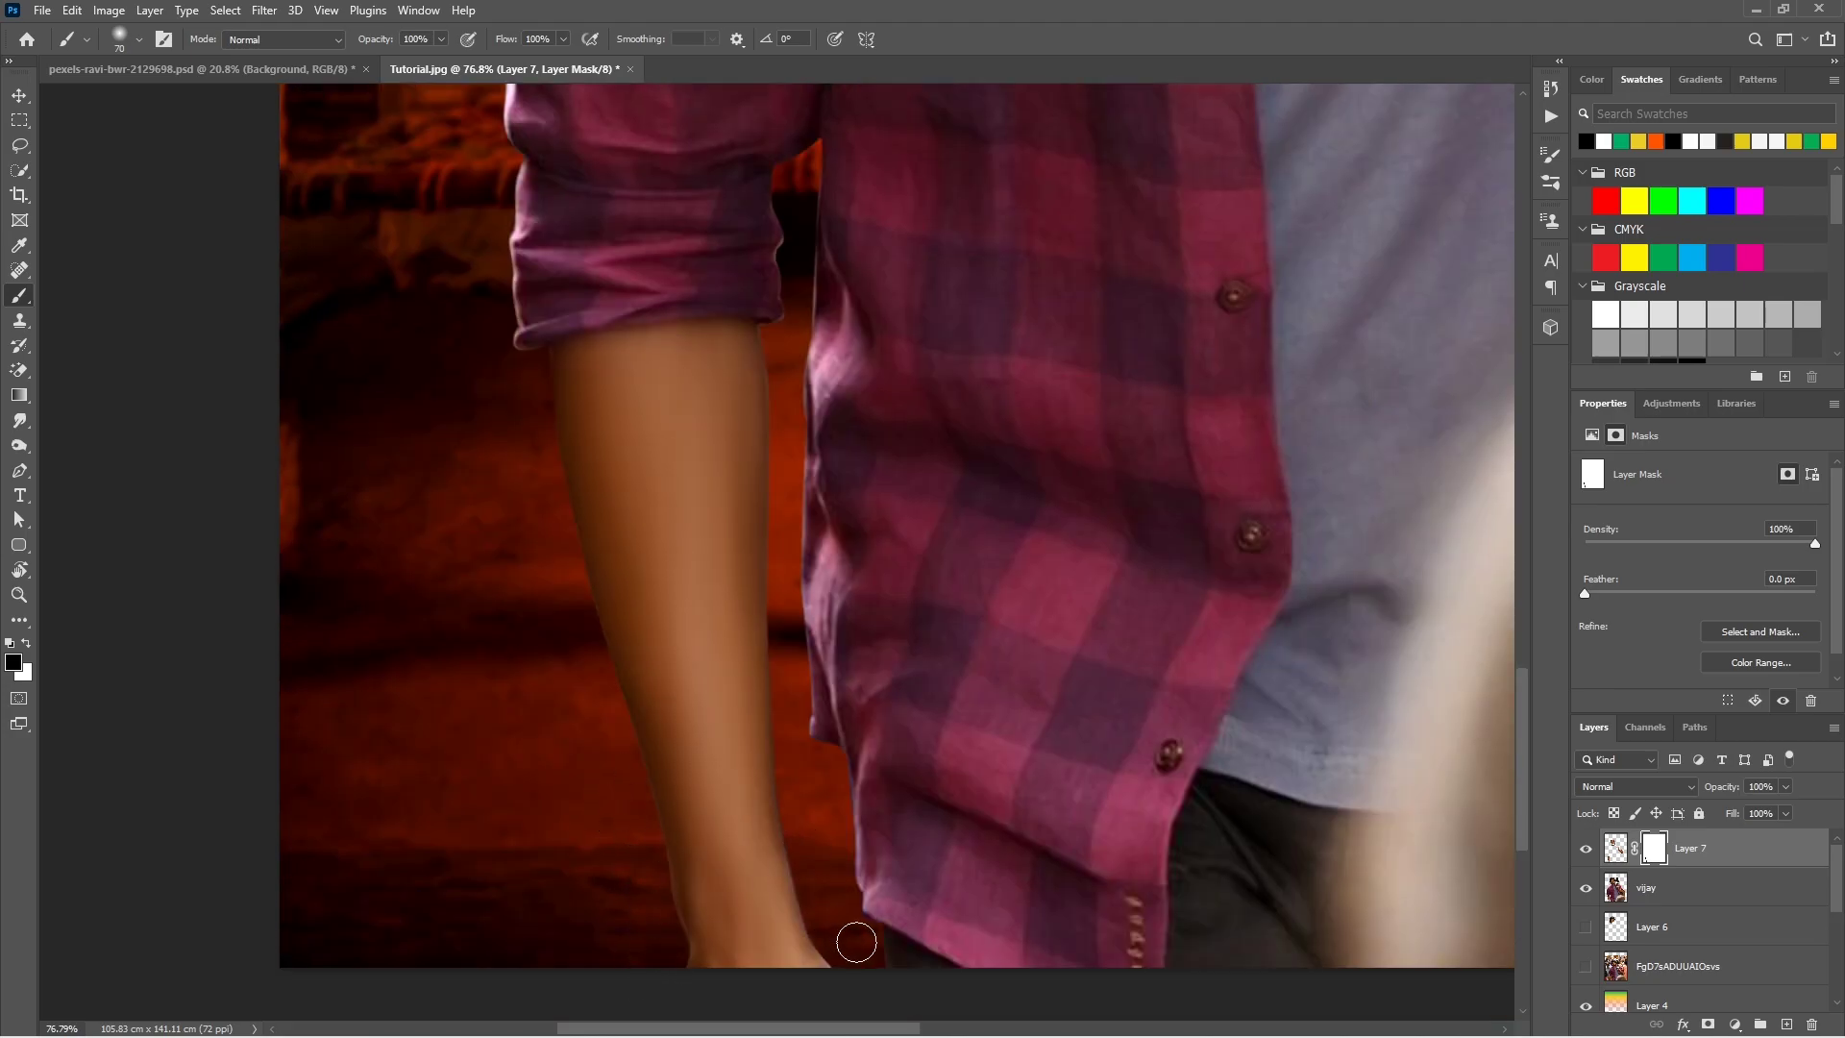
drag(1619, 895, 1811, 1024)
click(1029, 395)
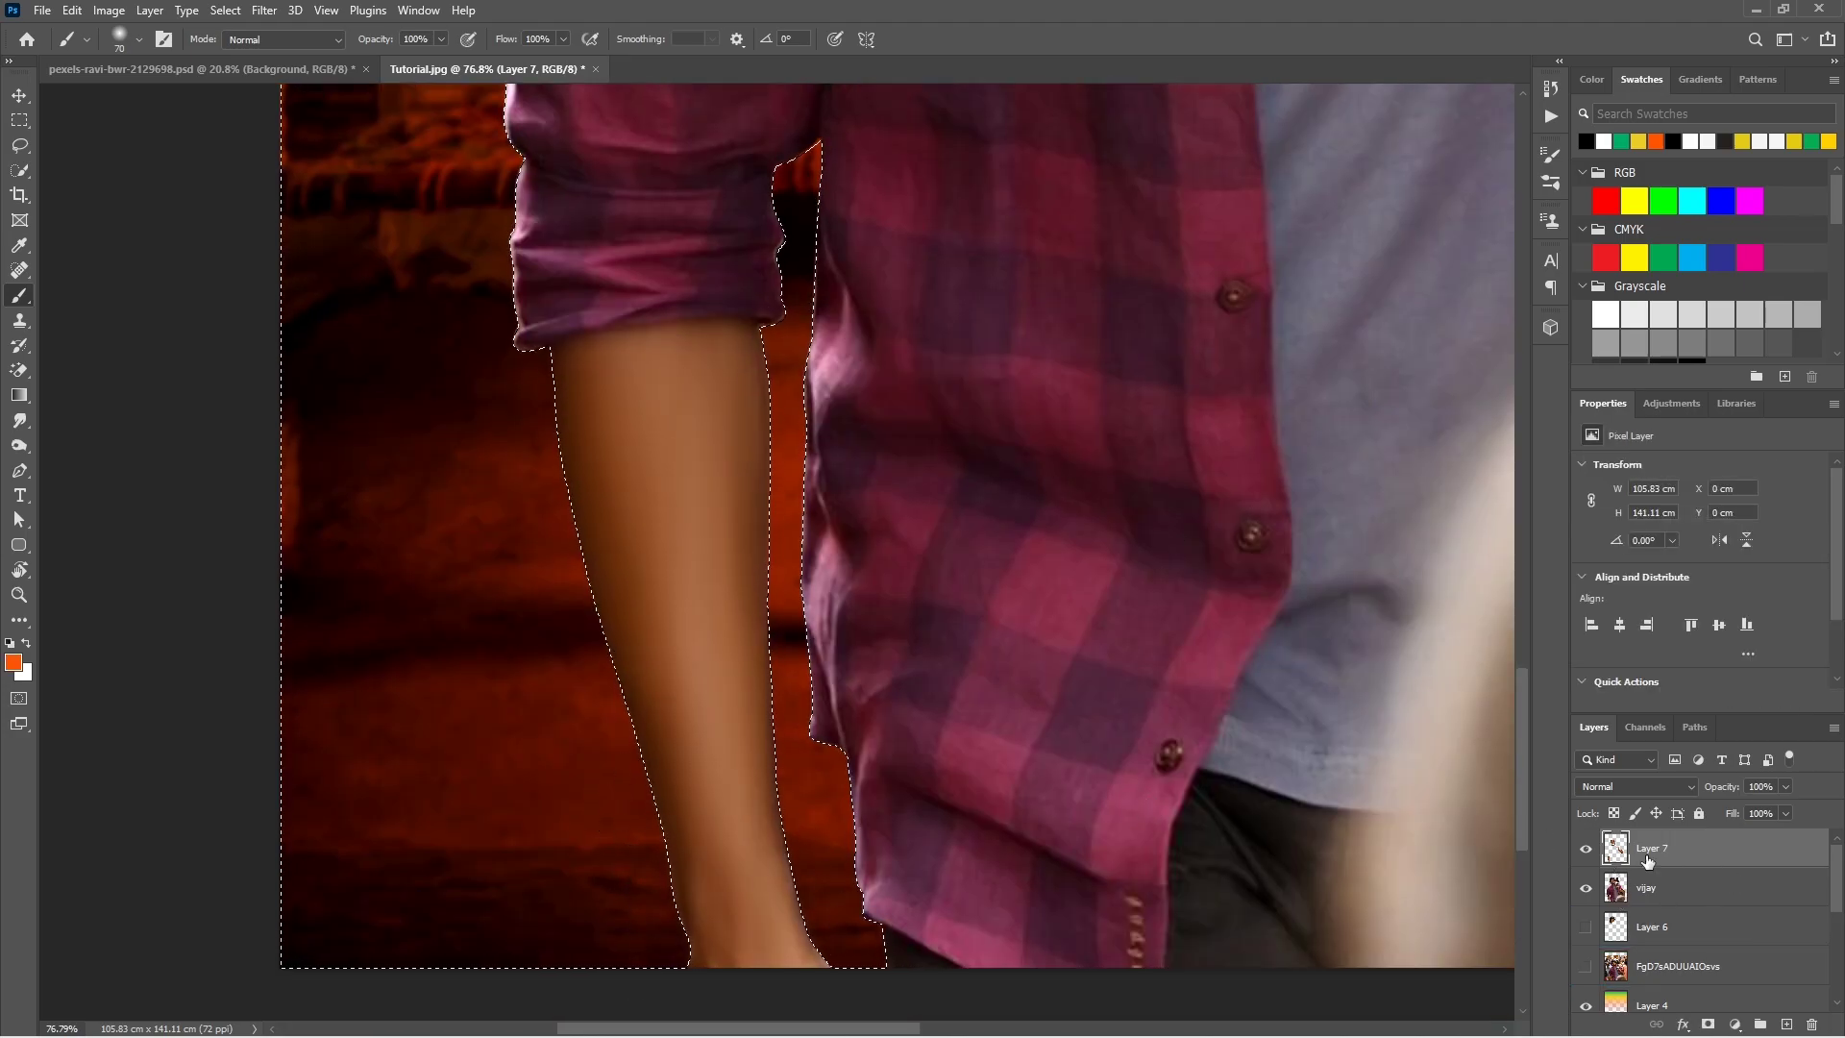
scroll(943, 719, down, 3)
scroll(944, 719, down, 3)
scroll(943, 720, down, 2)
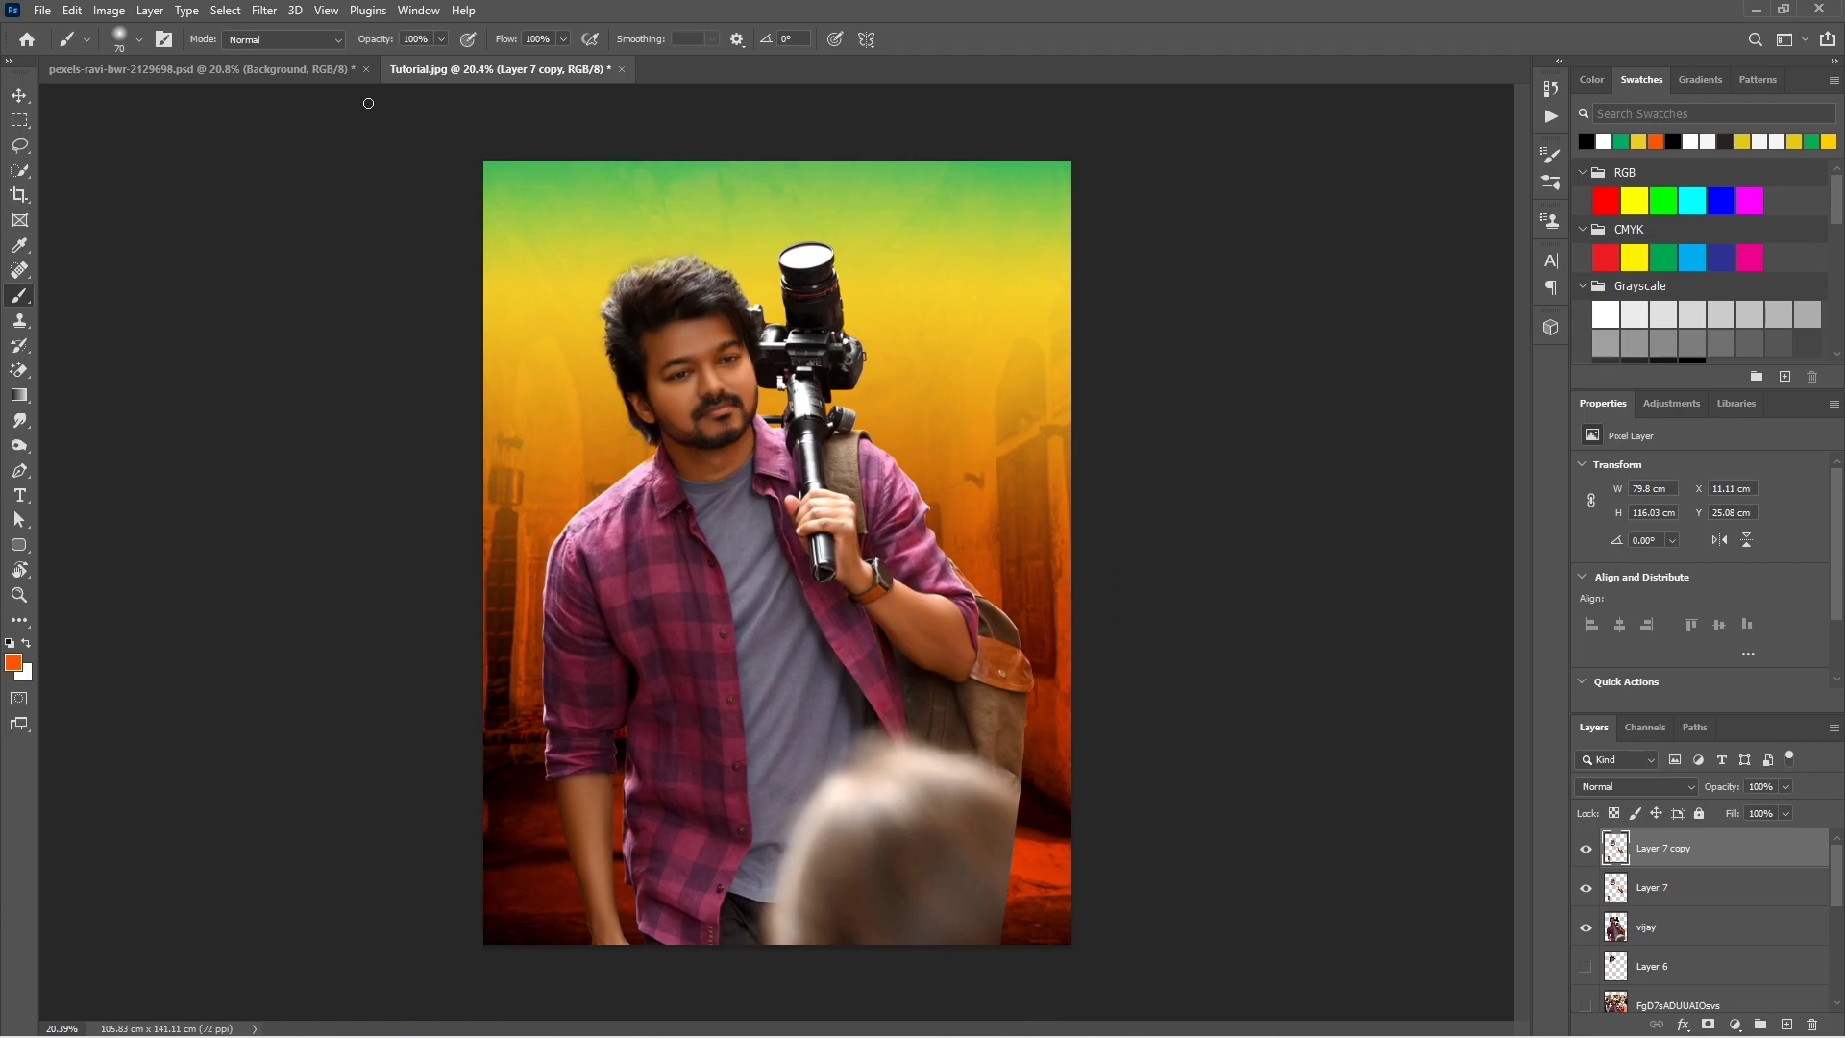
Step: Duplicate Layer 7 as a Screen-blended copy with a hide-all mask and a 50% white brush
key(ctrl+j)
key(shift+alt+s)
alt+click(1708, 1024)
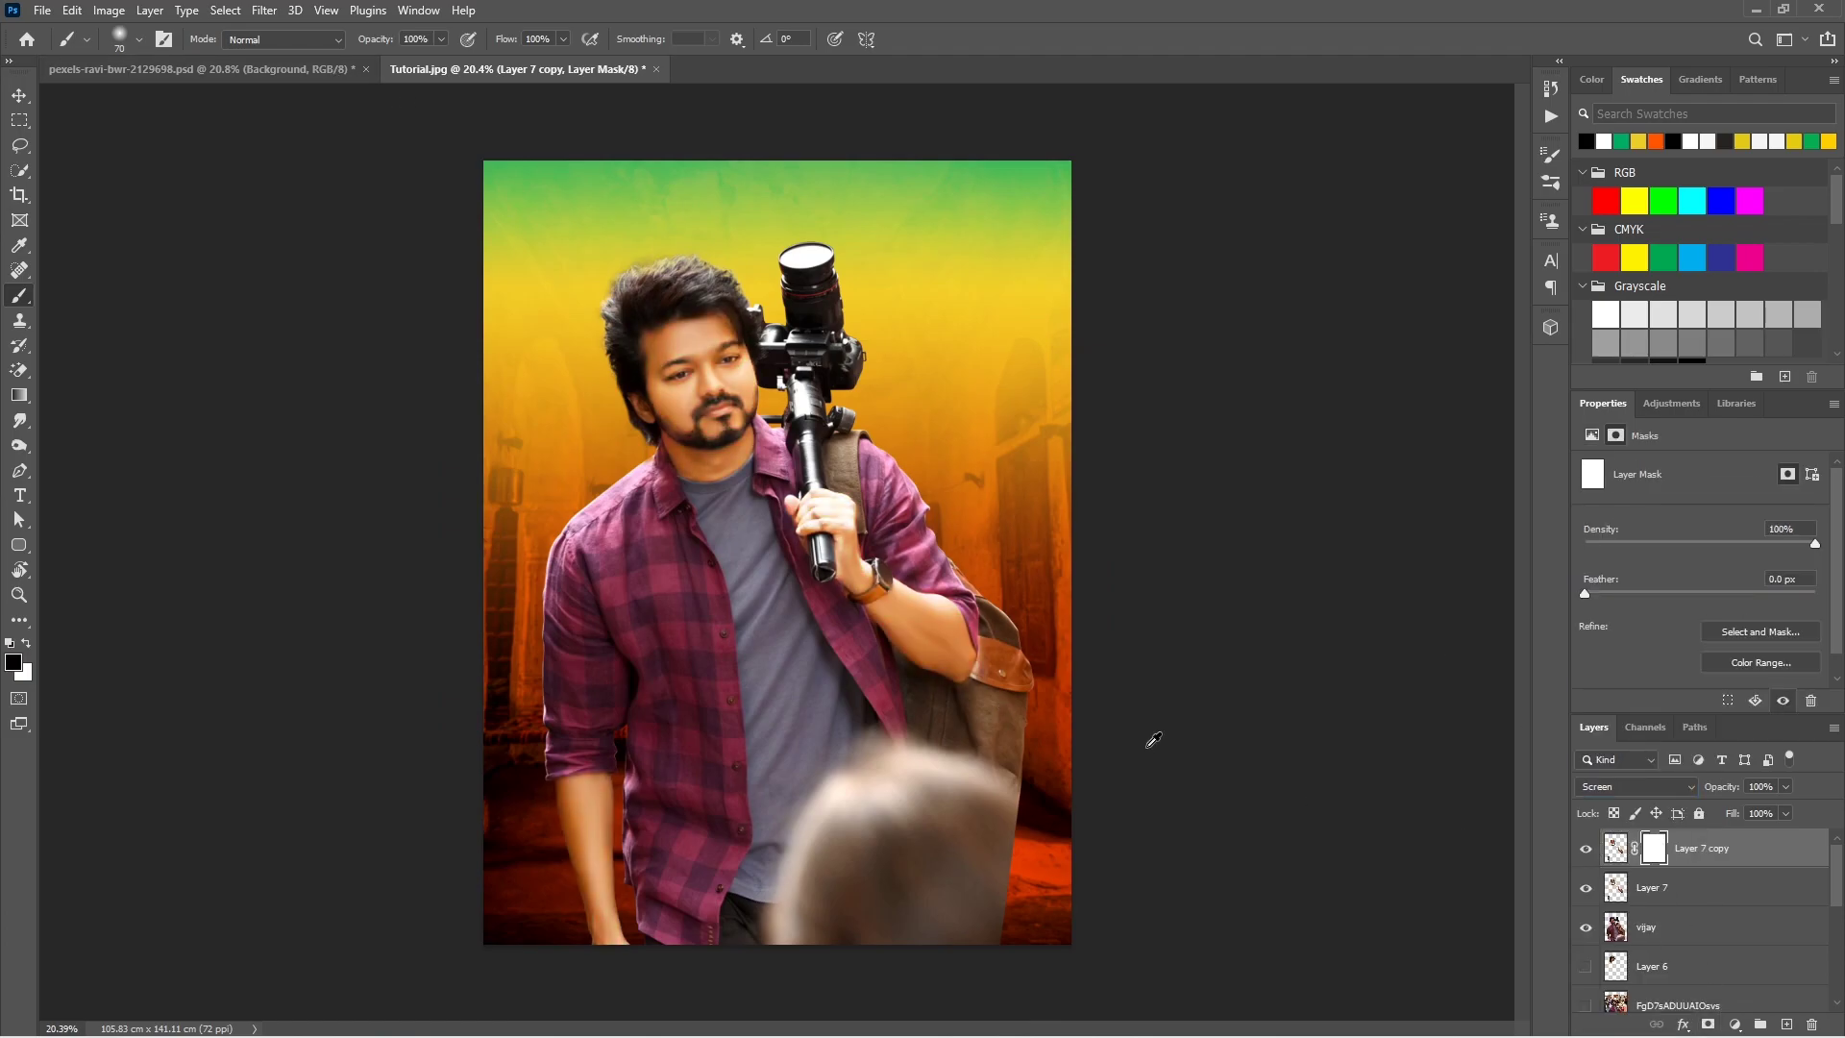
key(d)
scroll(645, 434, up, 5)
key(bracketright)
key(bracketright)
key(bracketright)
key(5)
Step: Paint the brightening onto the actor's face and arm through the mask
mouse_move(671, 288)
mouse_down()
mouse_move(846, 432)
mouse_move(740, 588)
mouse_up()
scroll(740, 577, down, 1)
mouse_move(692, 480)
mouse_down()
mouse_move(845, 308)
mouse_move(893, 461)
mouse_up()
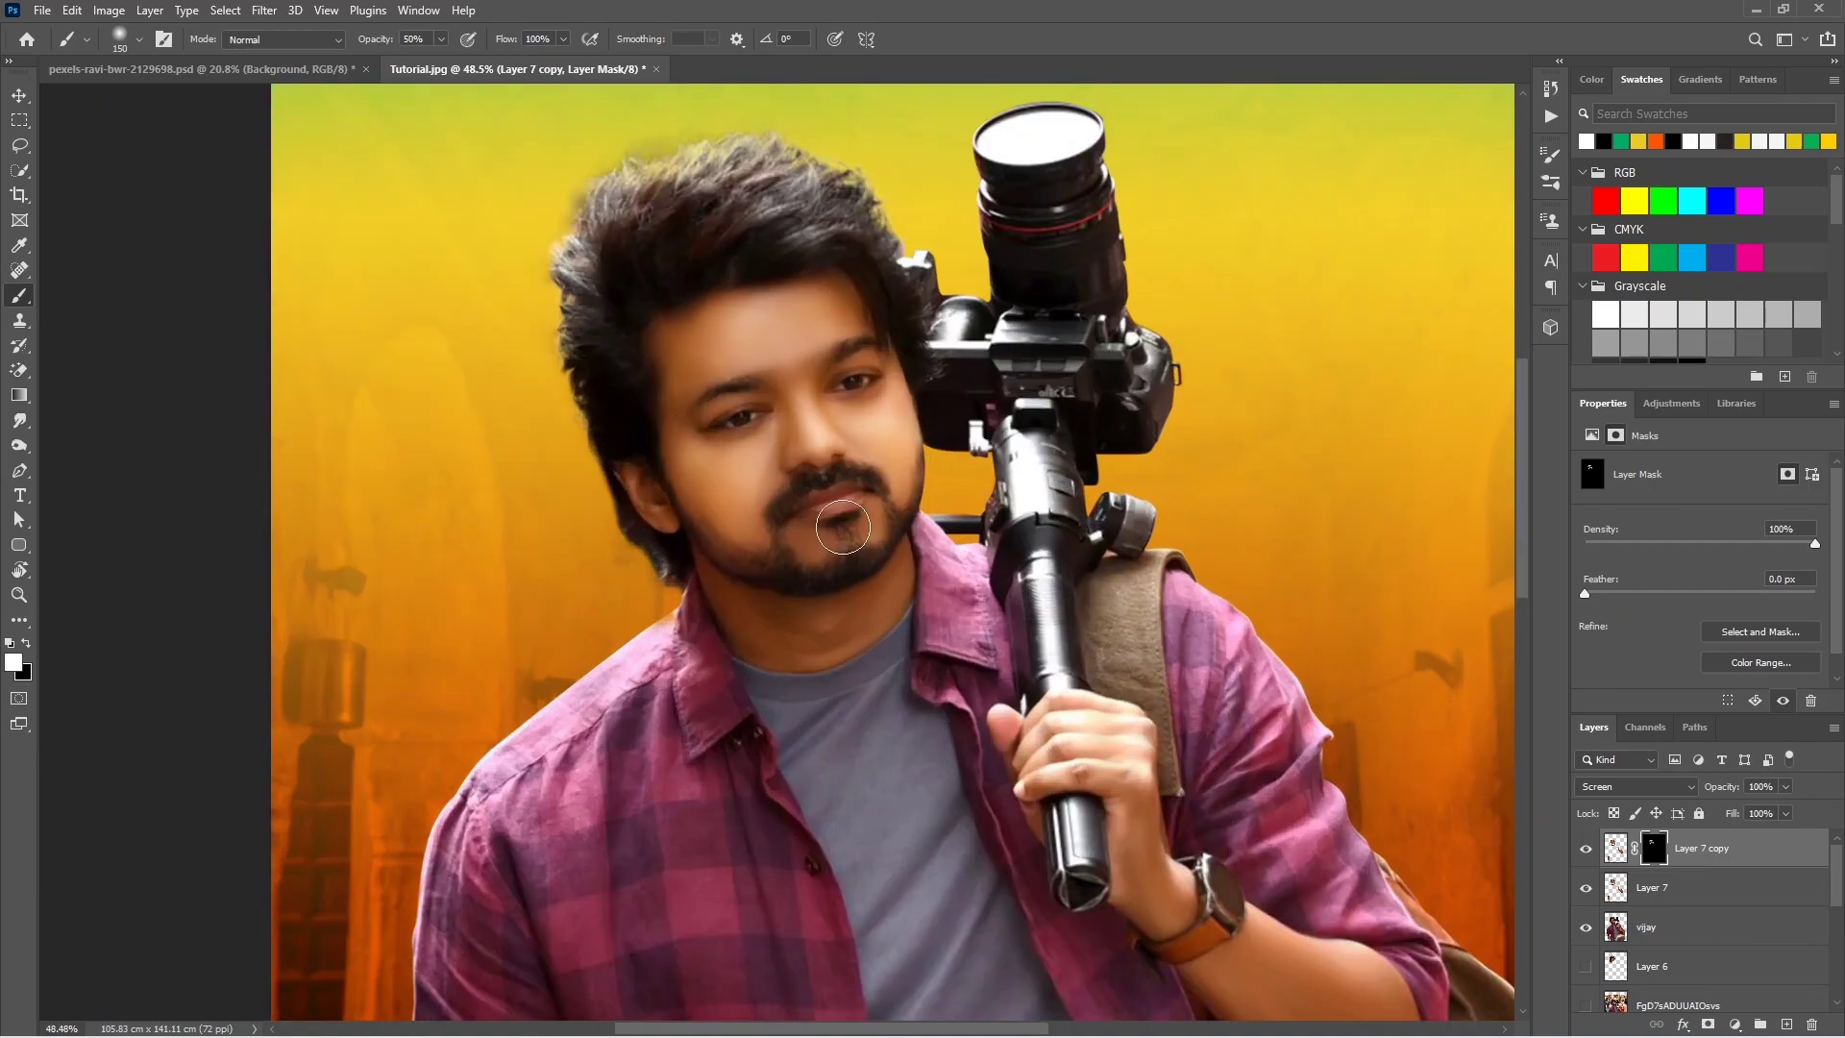
drag(817, 538, 893, 496)
scroll(893, 496, down, 2)
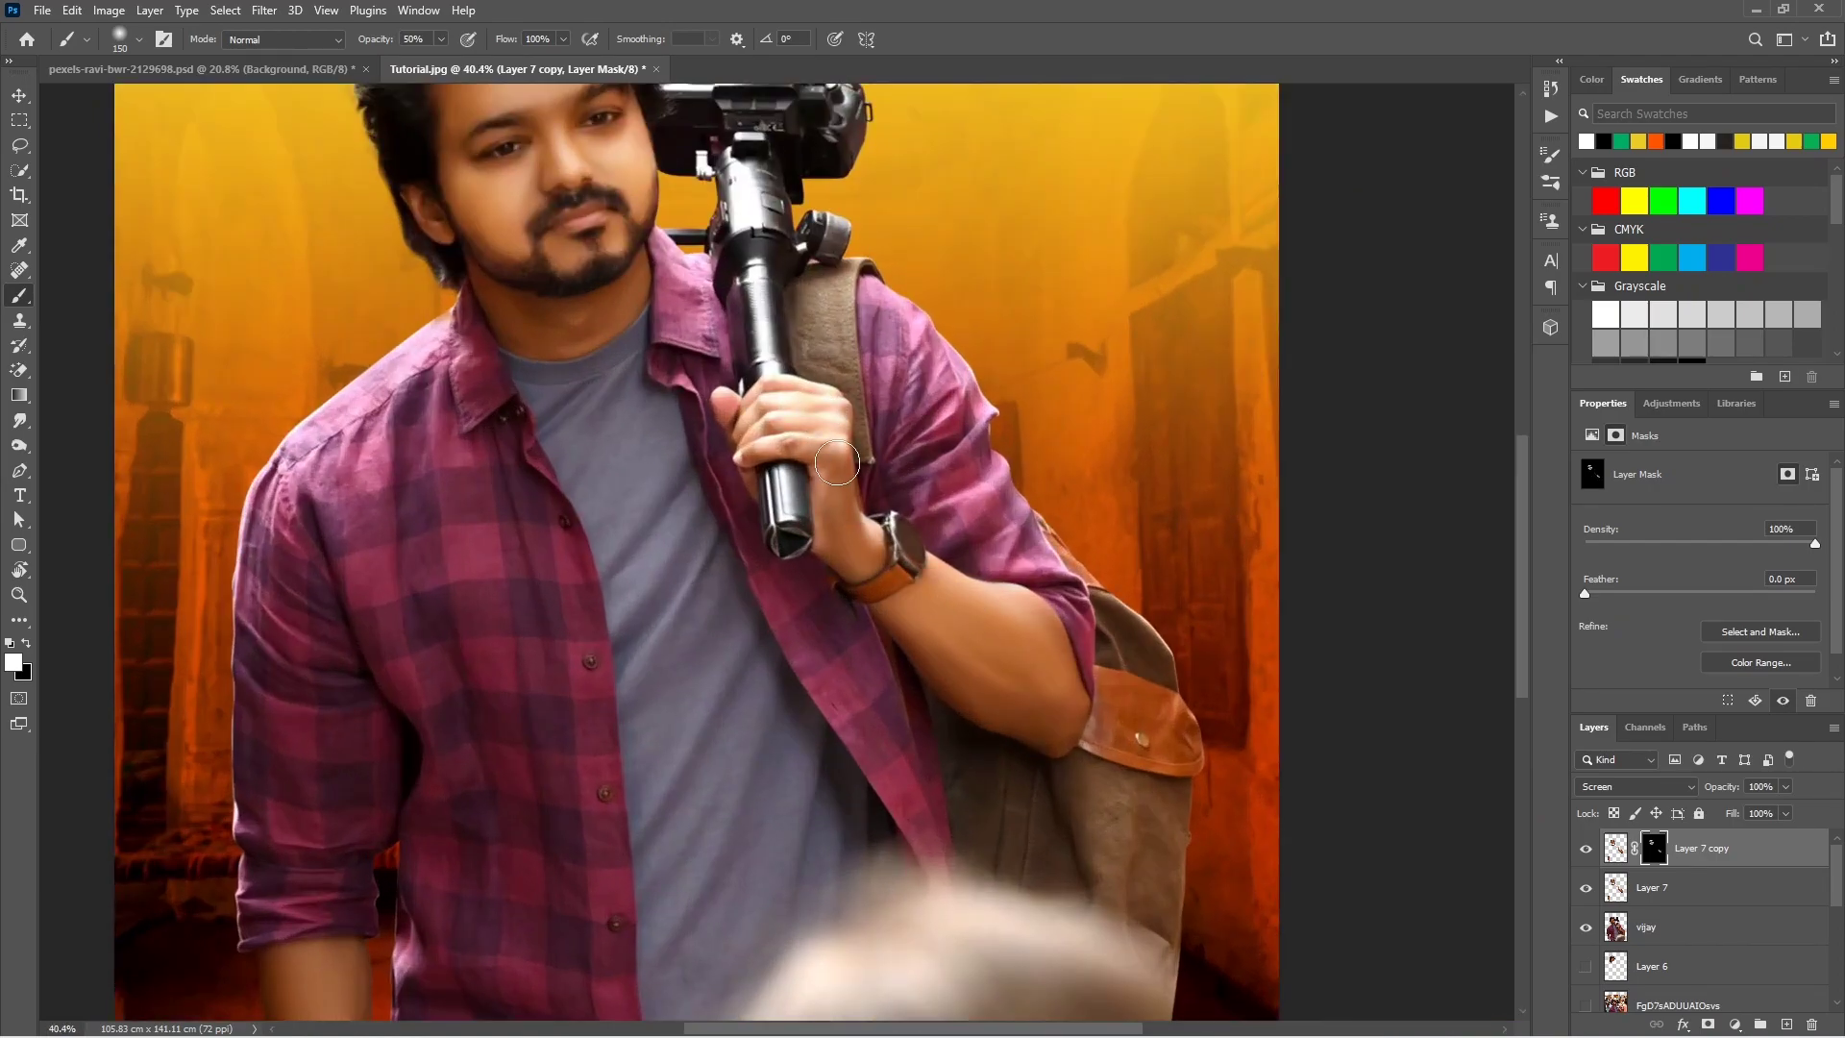
scroll(533, 727, down, 1)
drag(533, 726, 582, 912)
scroll(581, 913, down, 2)
Step: Lower the Screen copy's opacity to 63%
click(1615, 847)
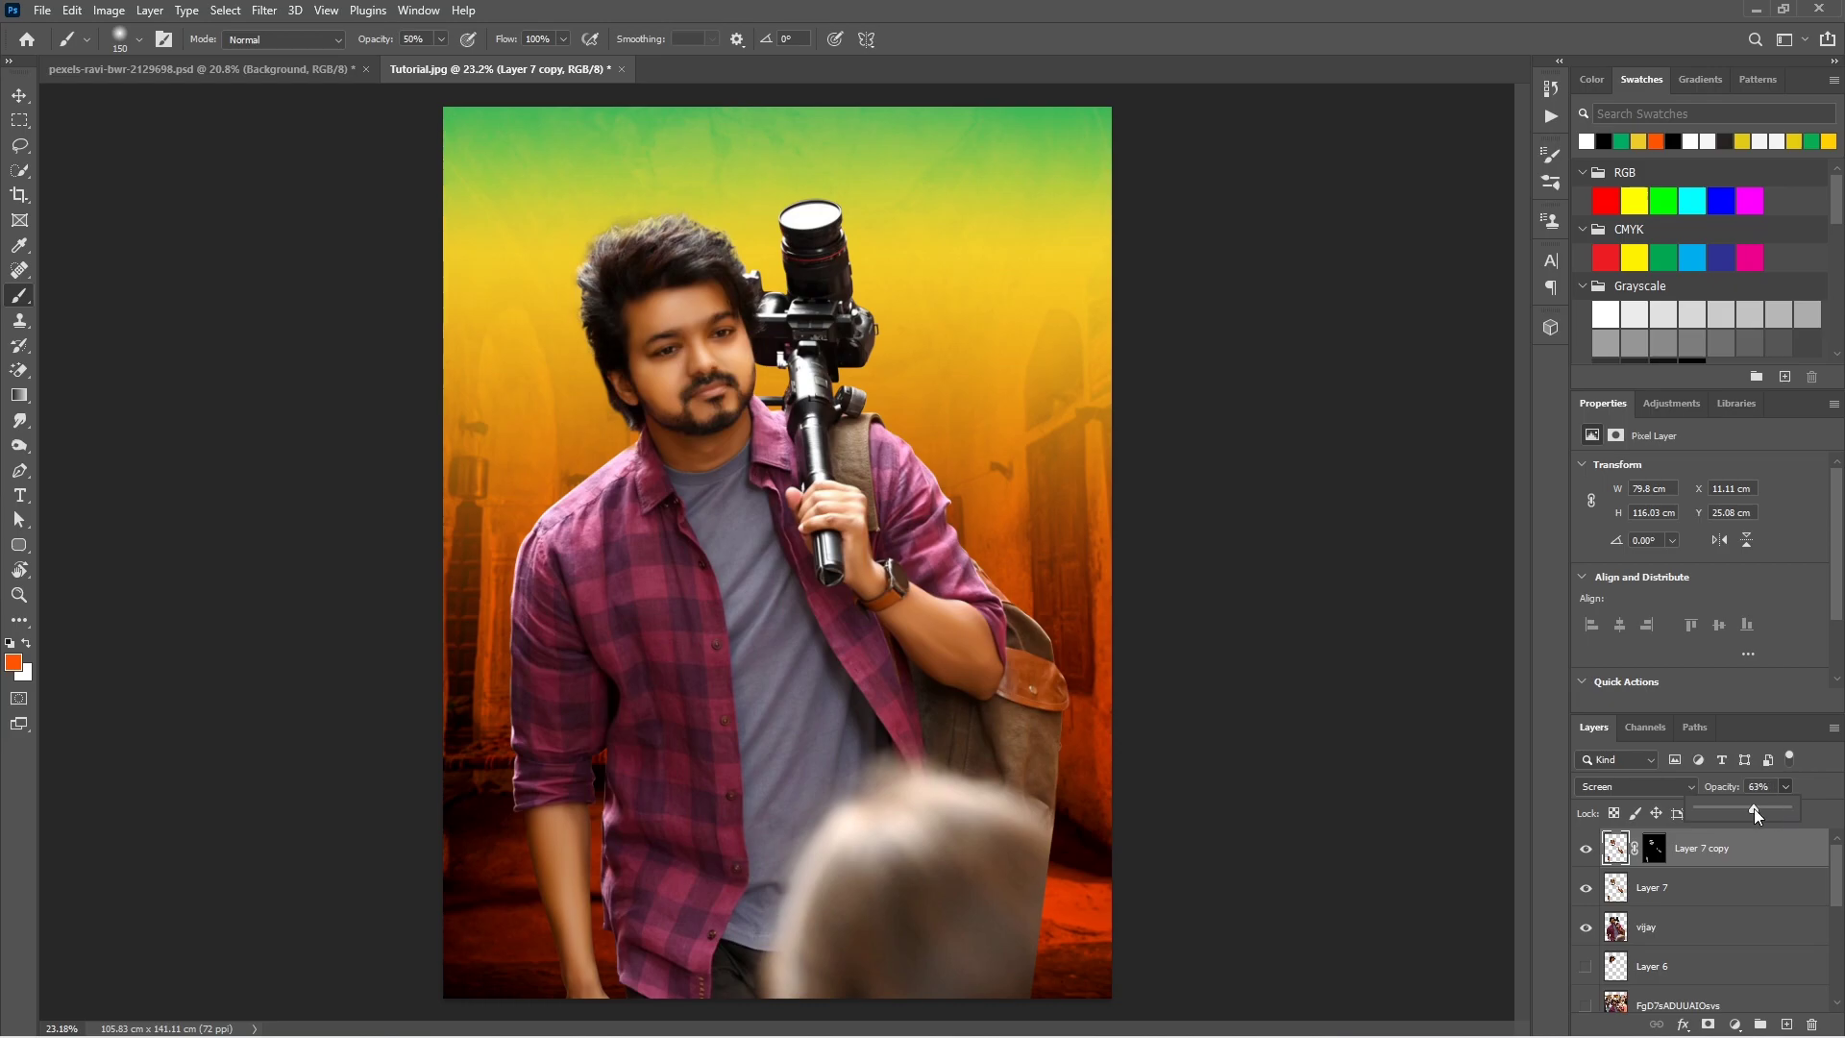
click(1784, 786)
drag(1789, 809, 1779, 809)
key(v)
scroll(1282, 627, down, 1)
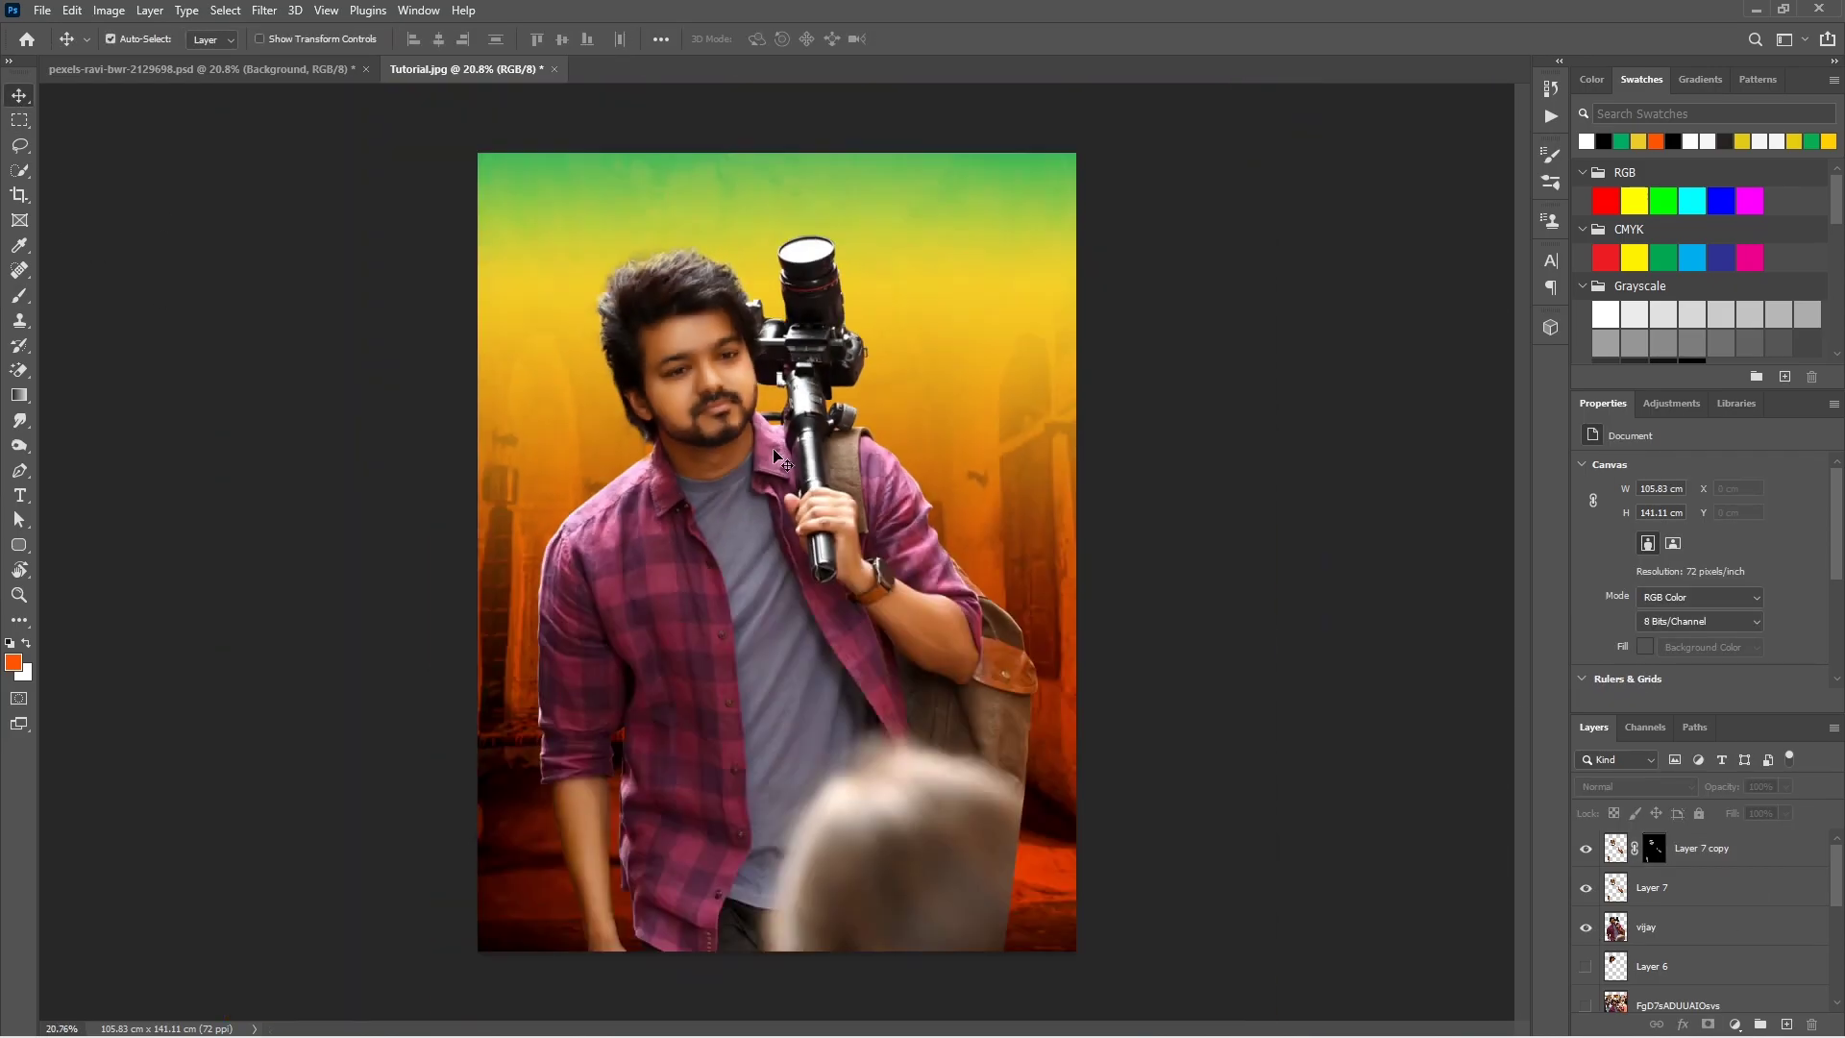
Step: Add a new layer for the hair and rename Layer 7 copy to 'smudge copy'
click(1785, 1024)
double_click(1698, 888)
text(smudge col)
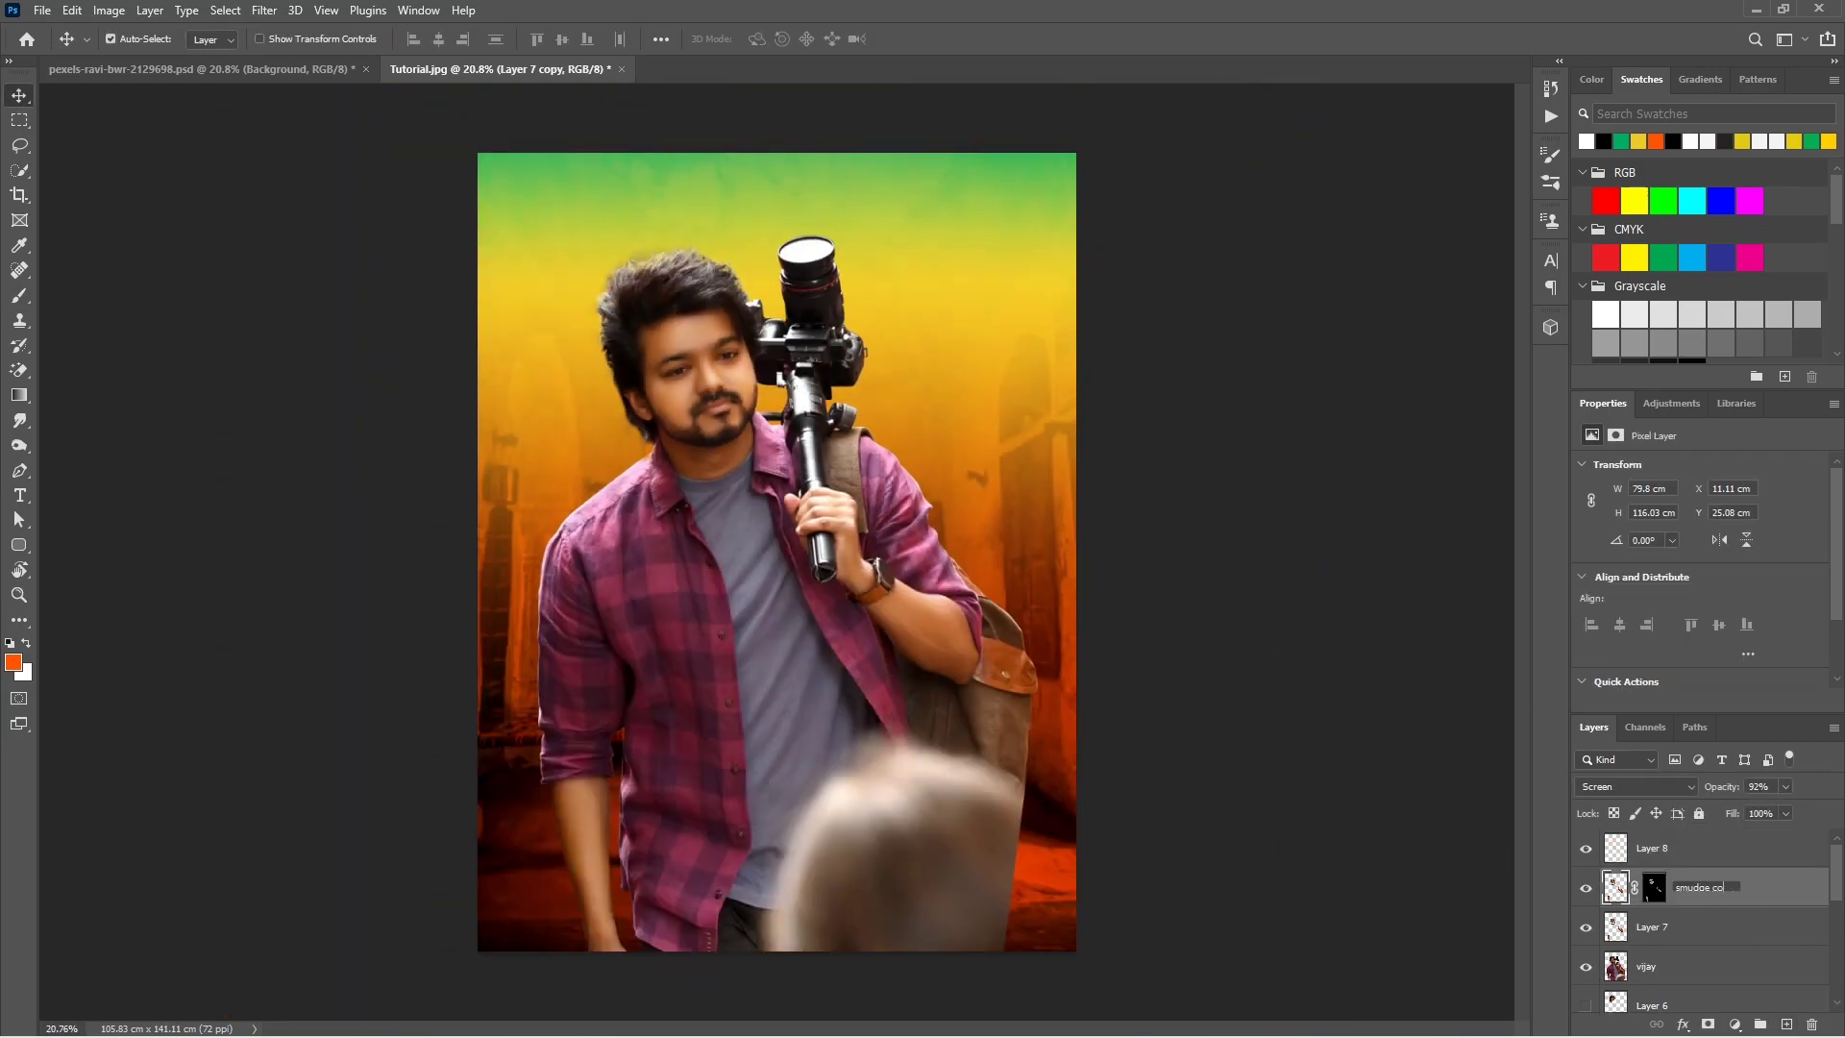
text(py)
key(Return)
click(1655, 849)
text(hair)
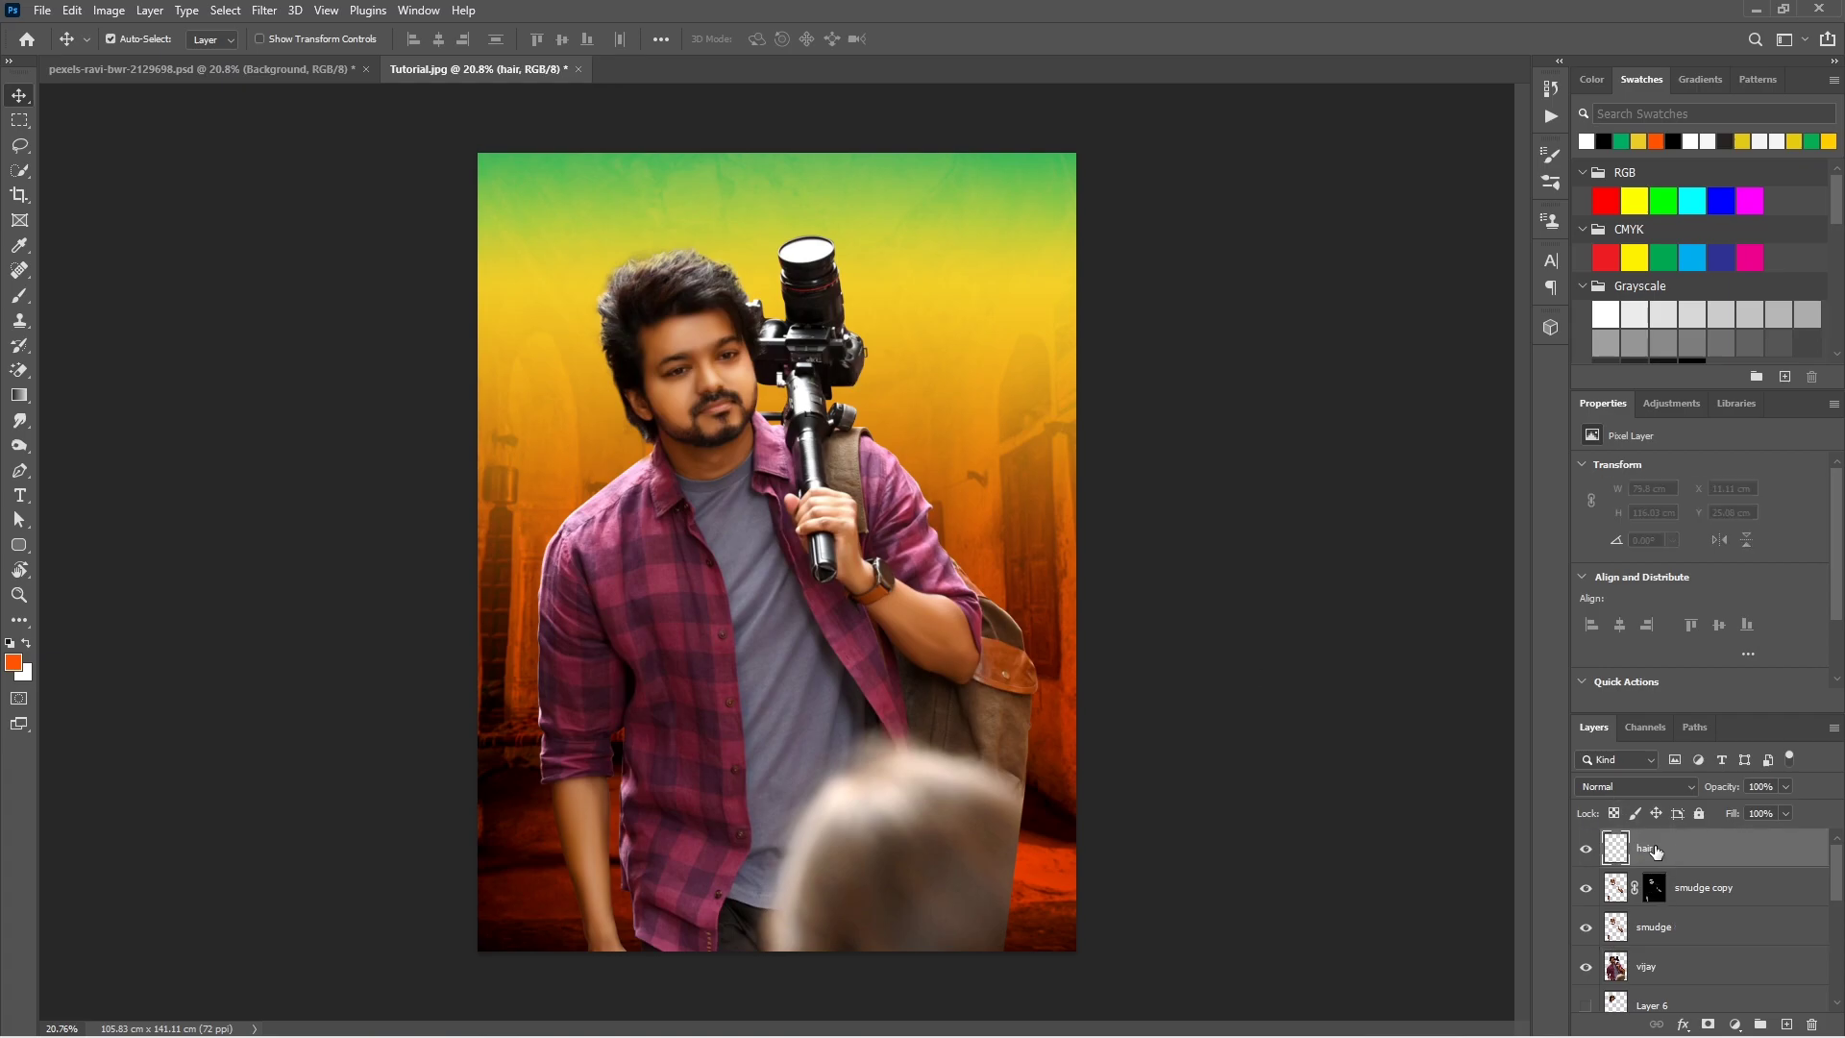
Step: Smudge the hair edges by the ear and along the top of the head into strands
scroll(769, 432, up, 3)
key(b)
click(137, 38)
scroll(232, 252, down, 3)
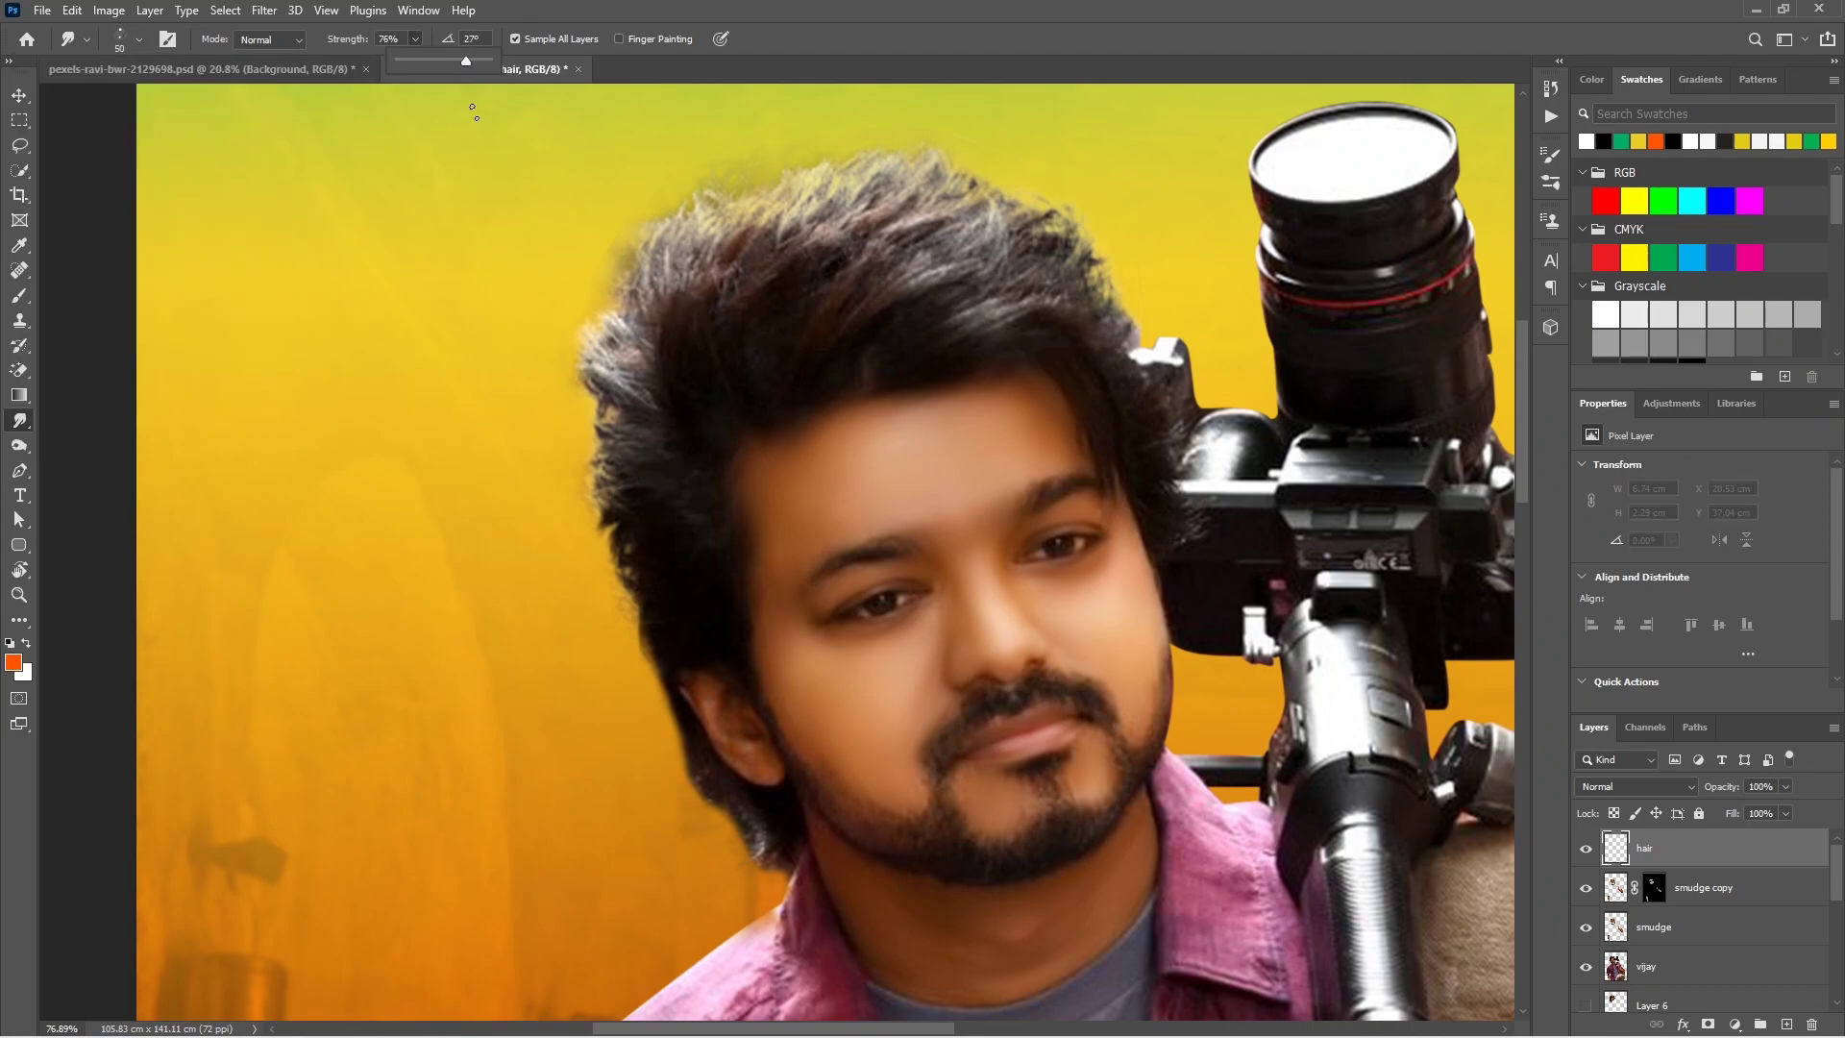
scroll(764, 879, up, 2)
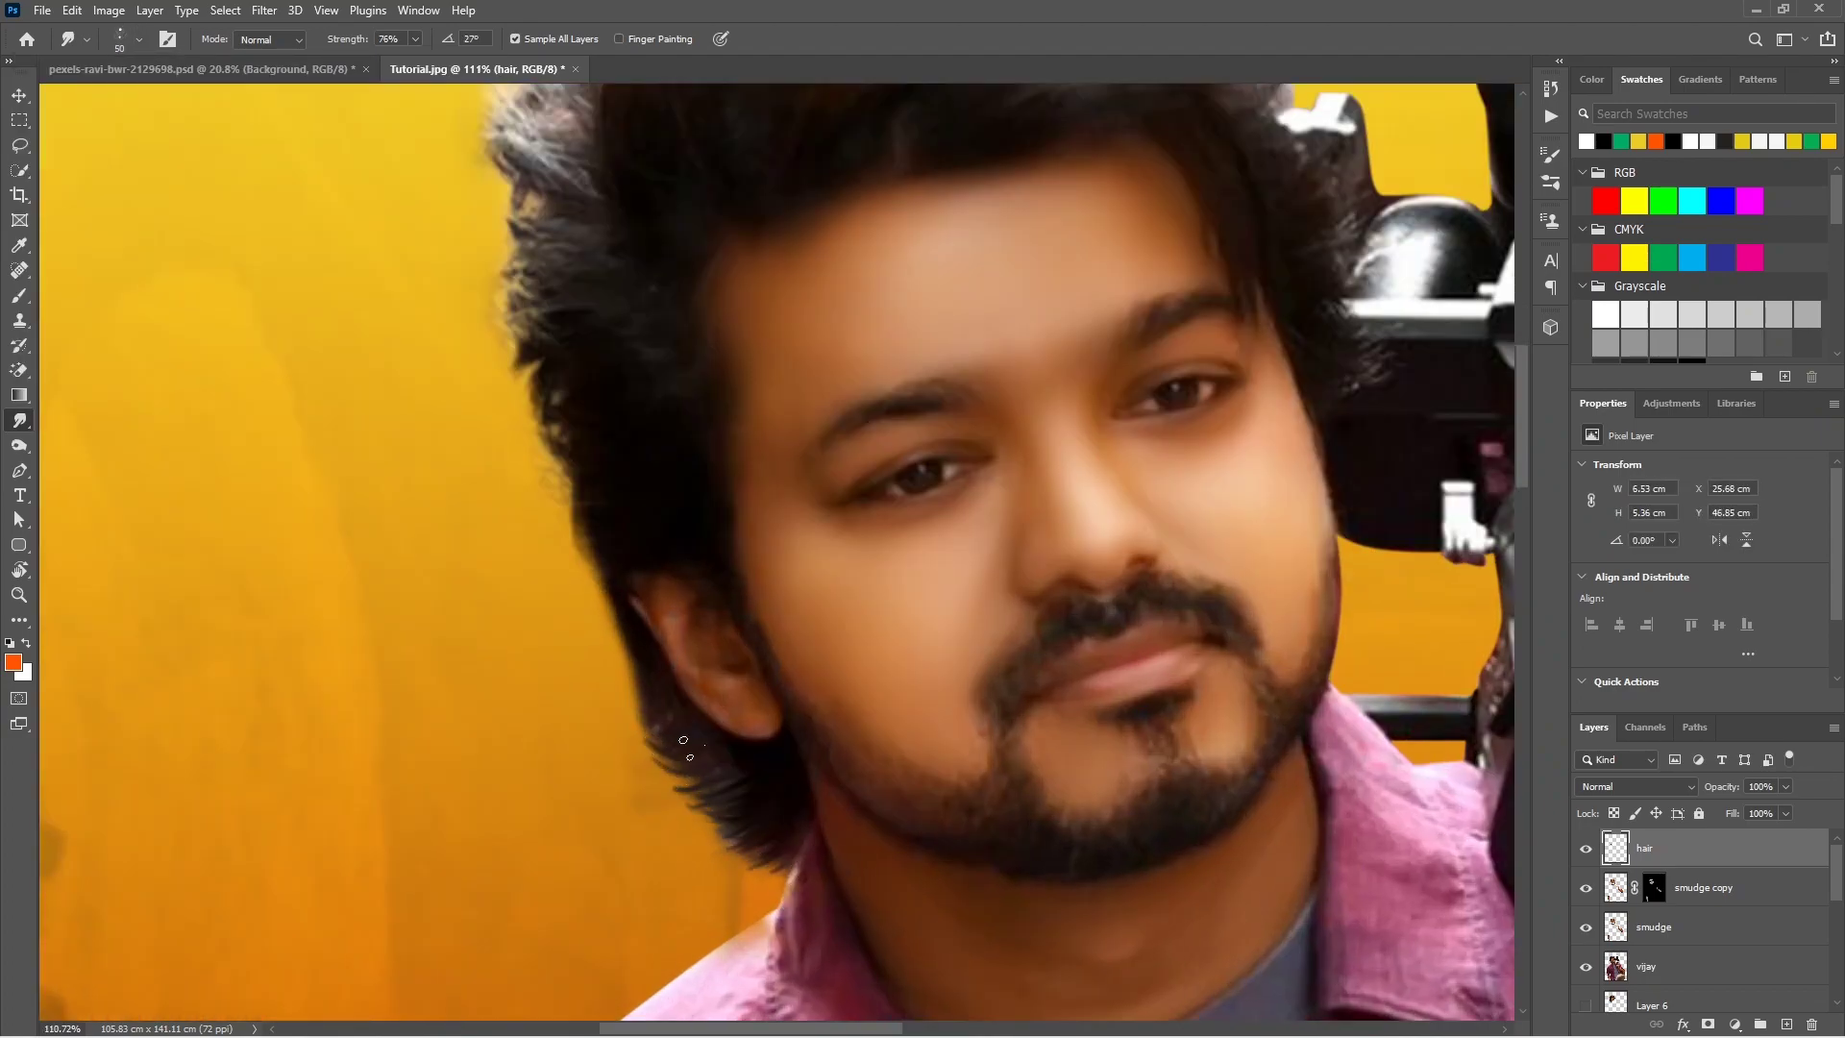
scroll(606, 576, down, 2)
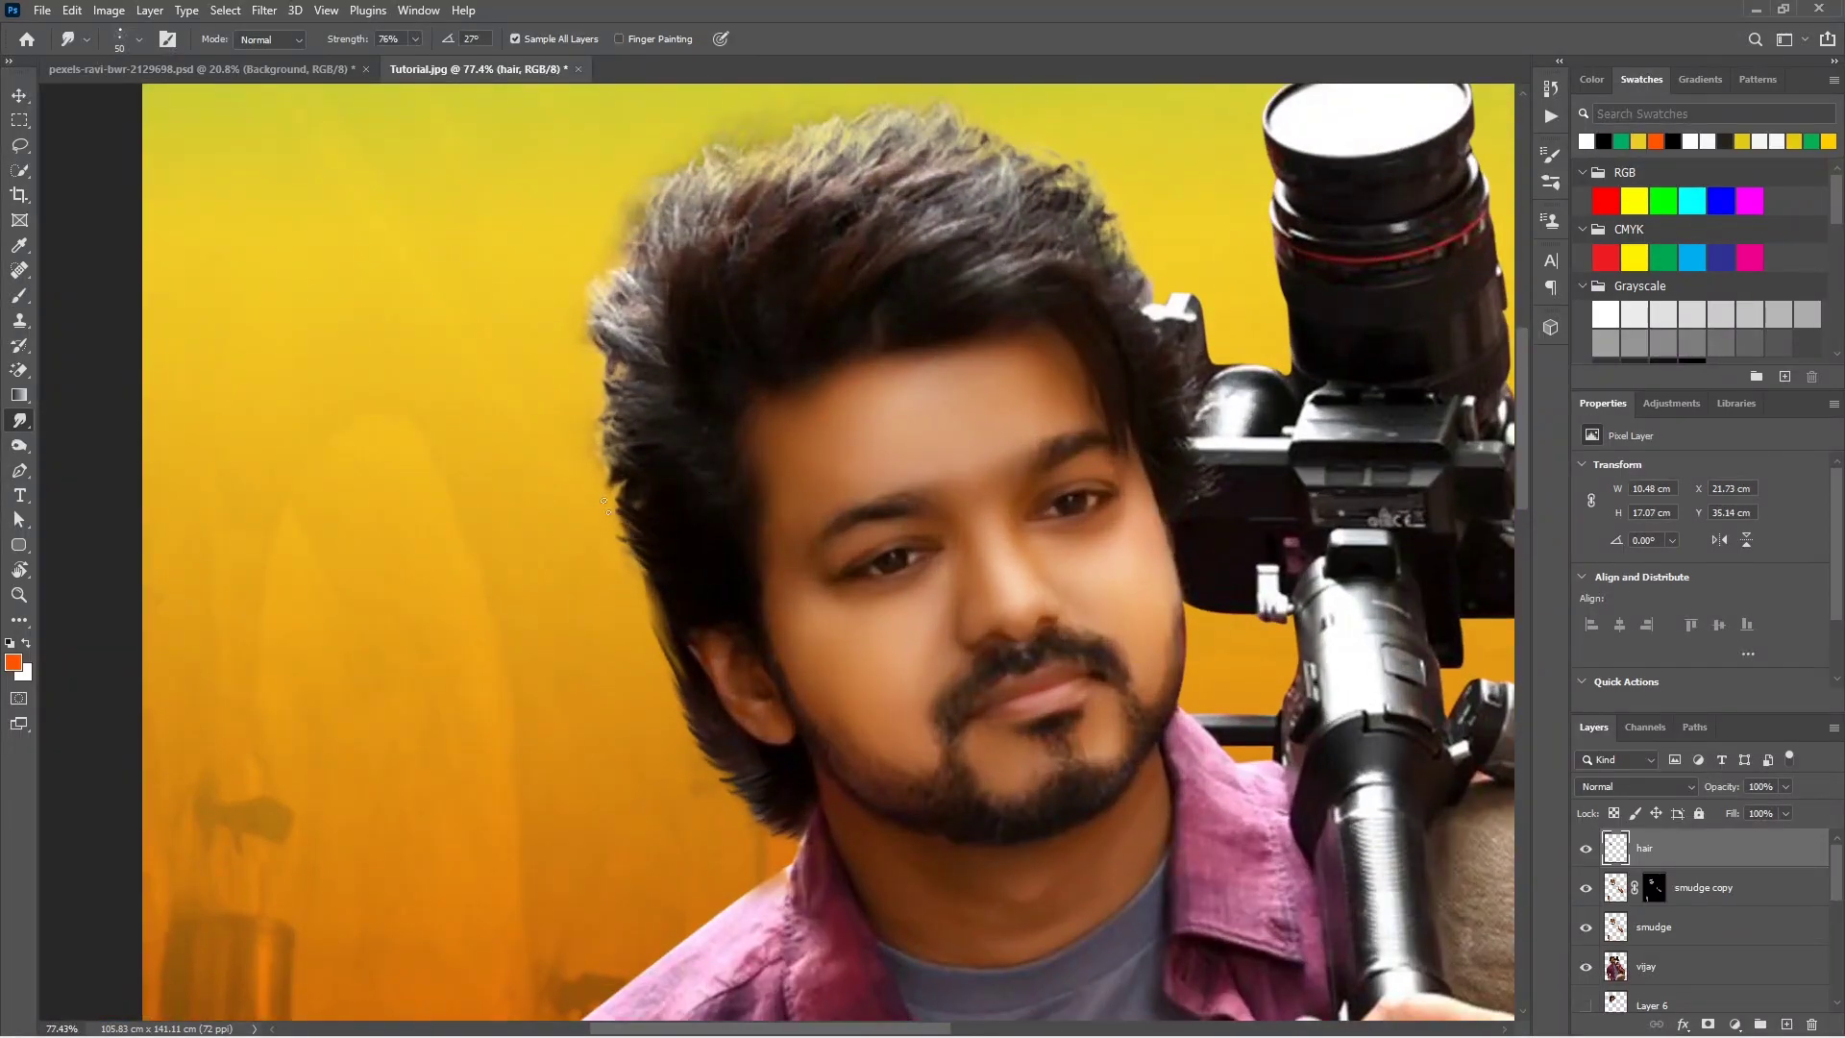
drag(617, 486, 595, 426)
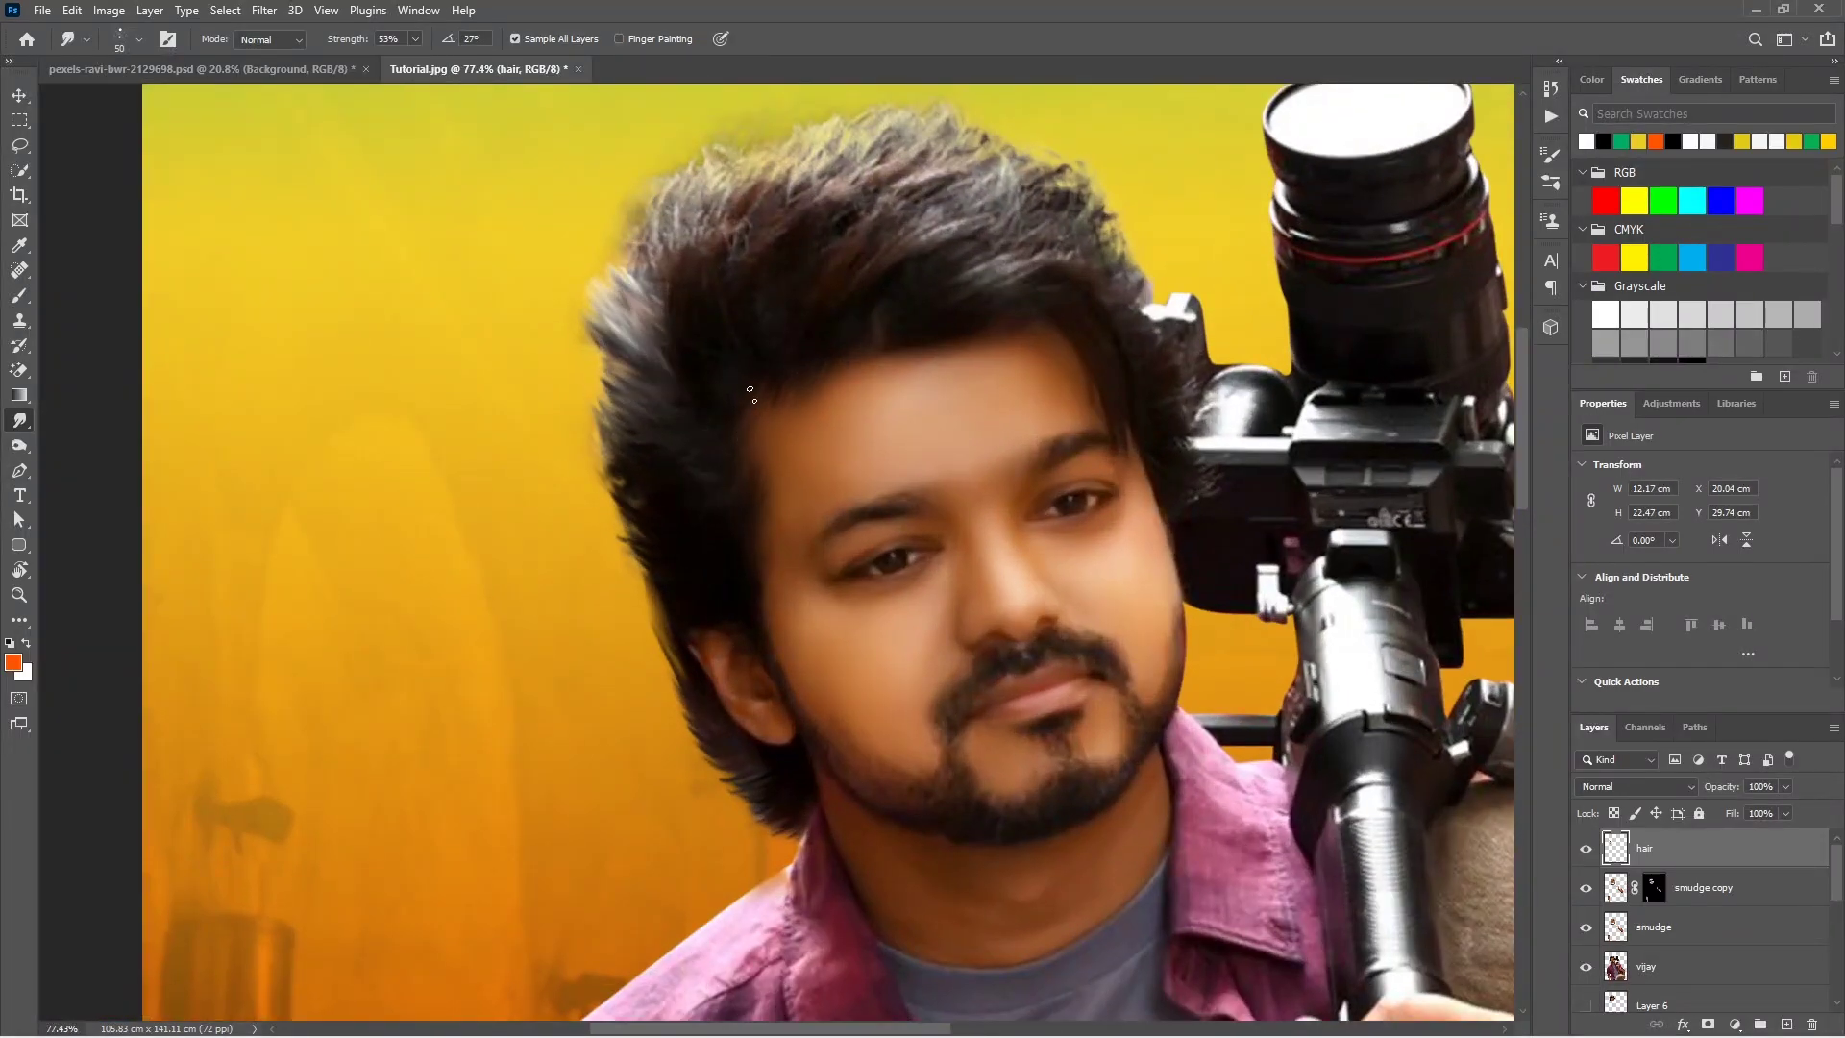
scroll(885, 271, up, 2)
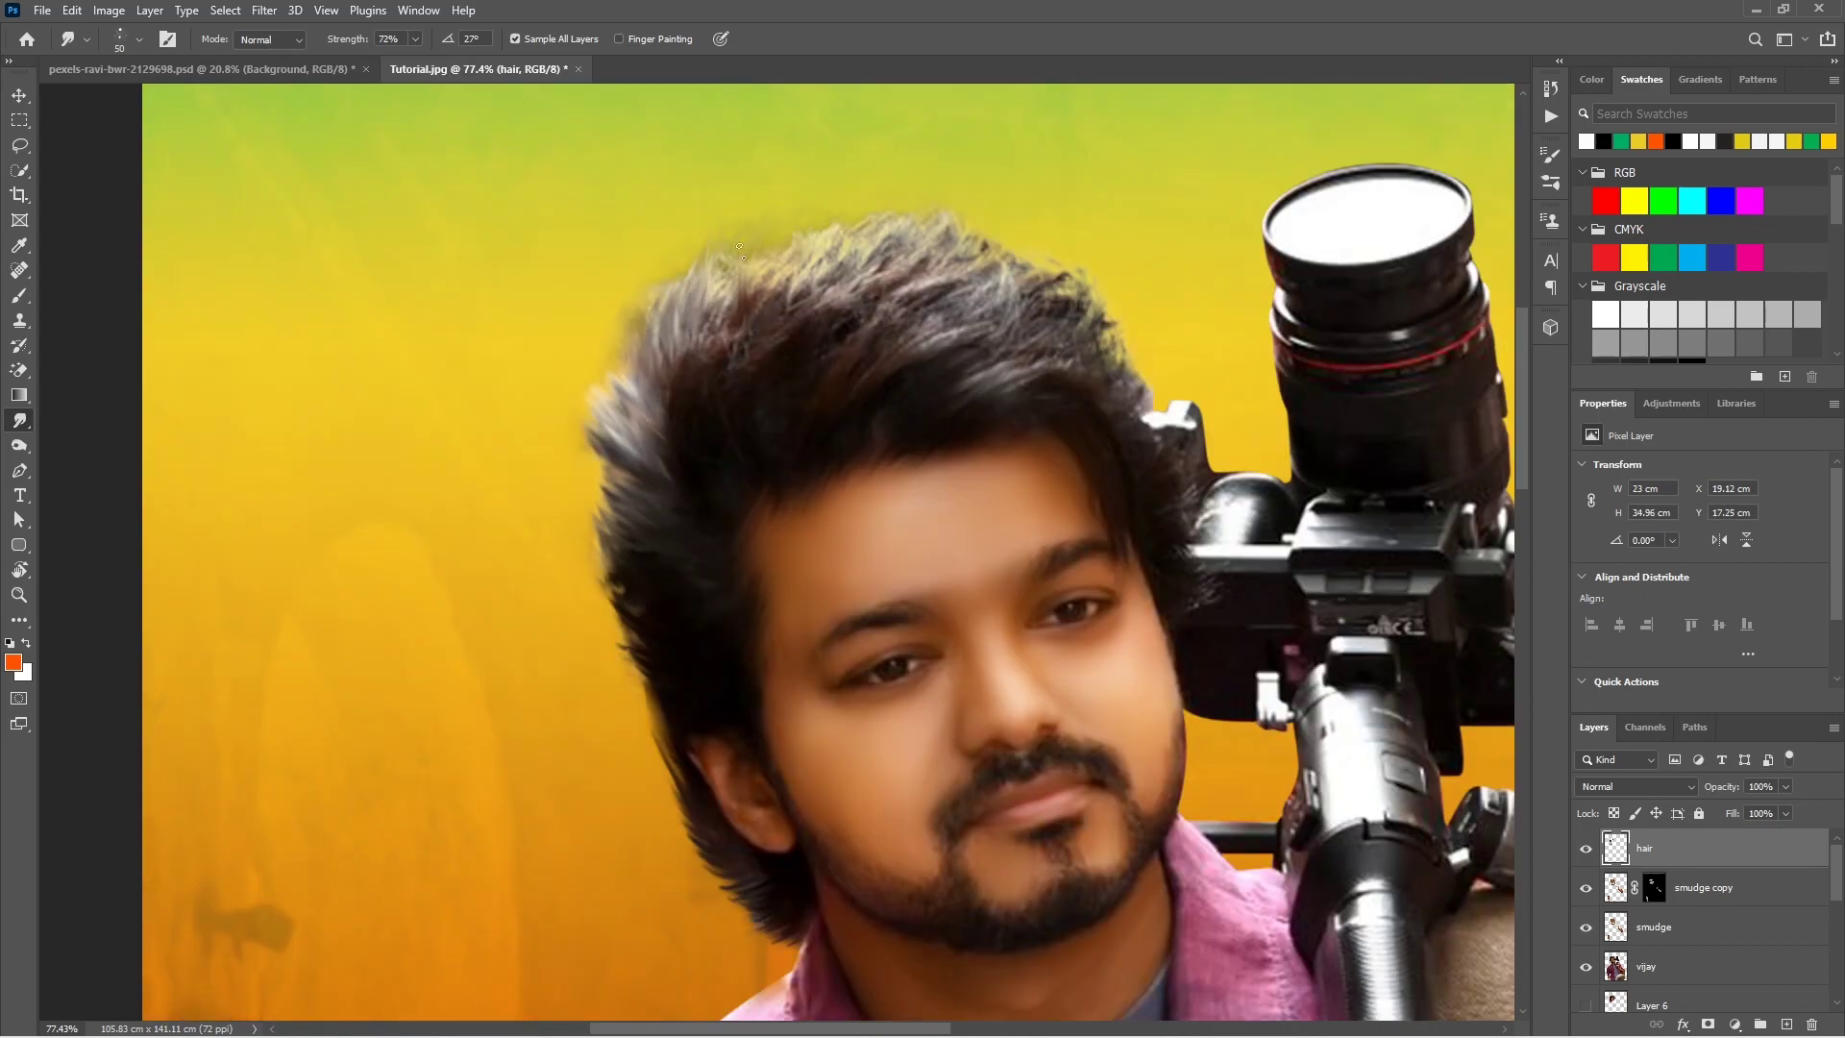
drag(843, 234, 736, 434)
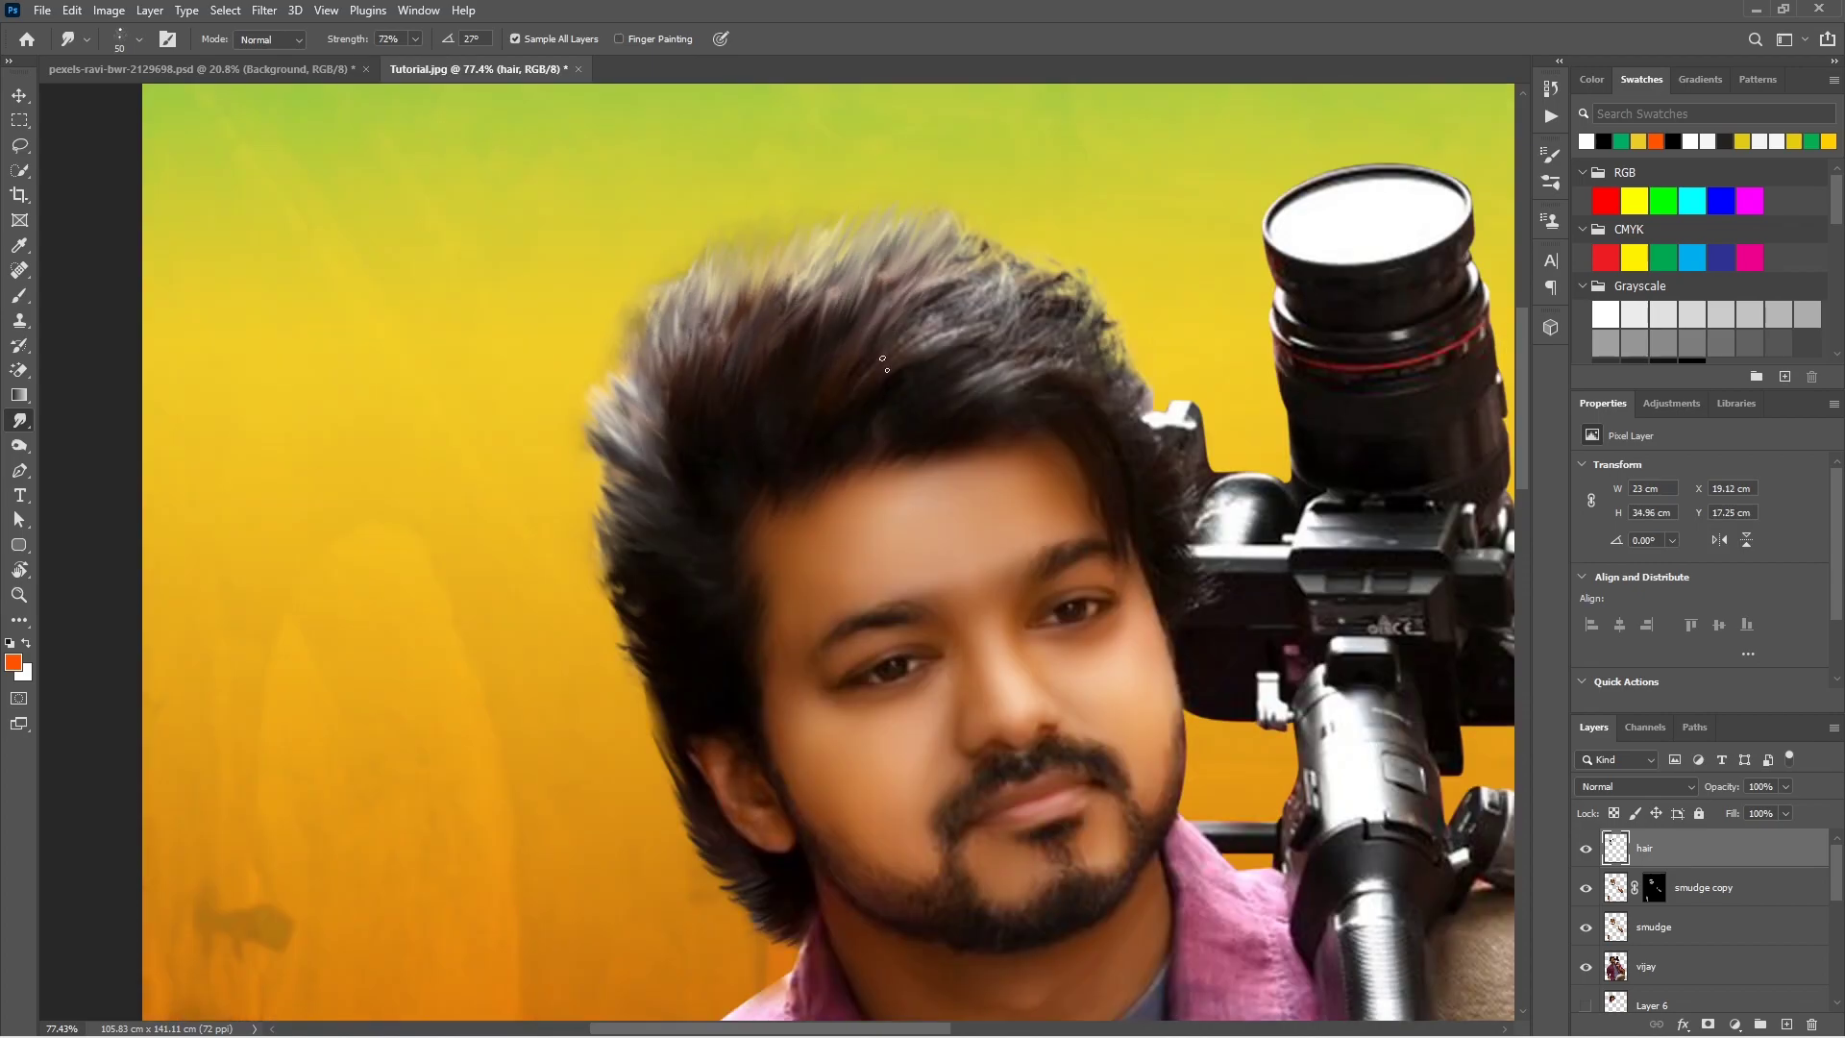
drag(884, 363, 1076, 274)
Step: Save the poster as Tutorial.psd and feather the hair edge beside the camera
key(ctrl+s)
key(Return)
drag(1107, 411, 1148, 382)
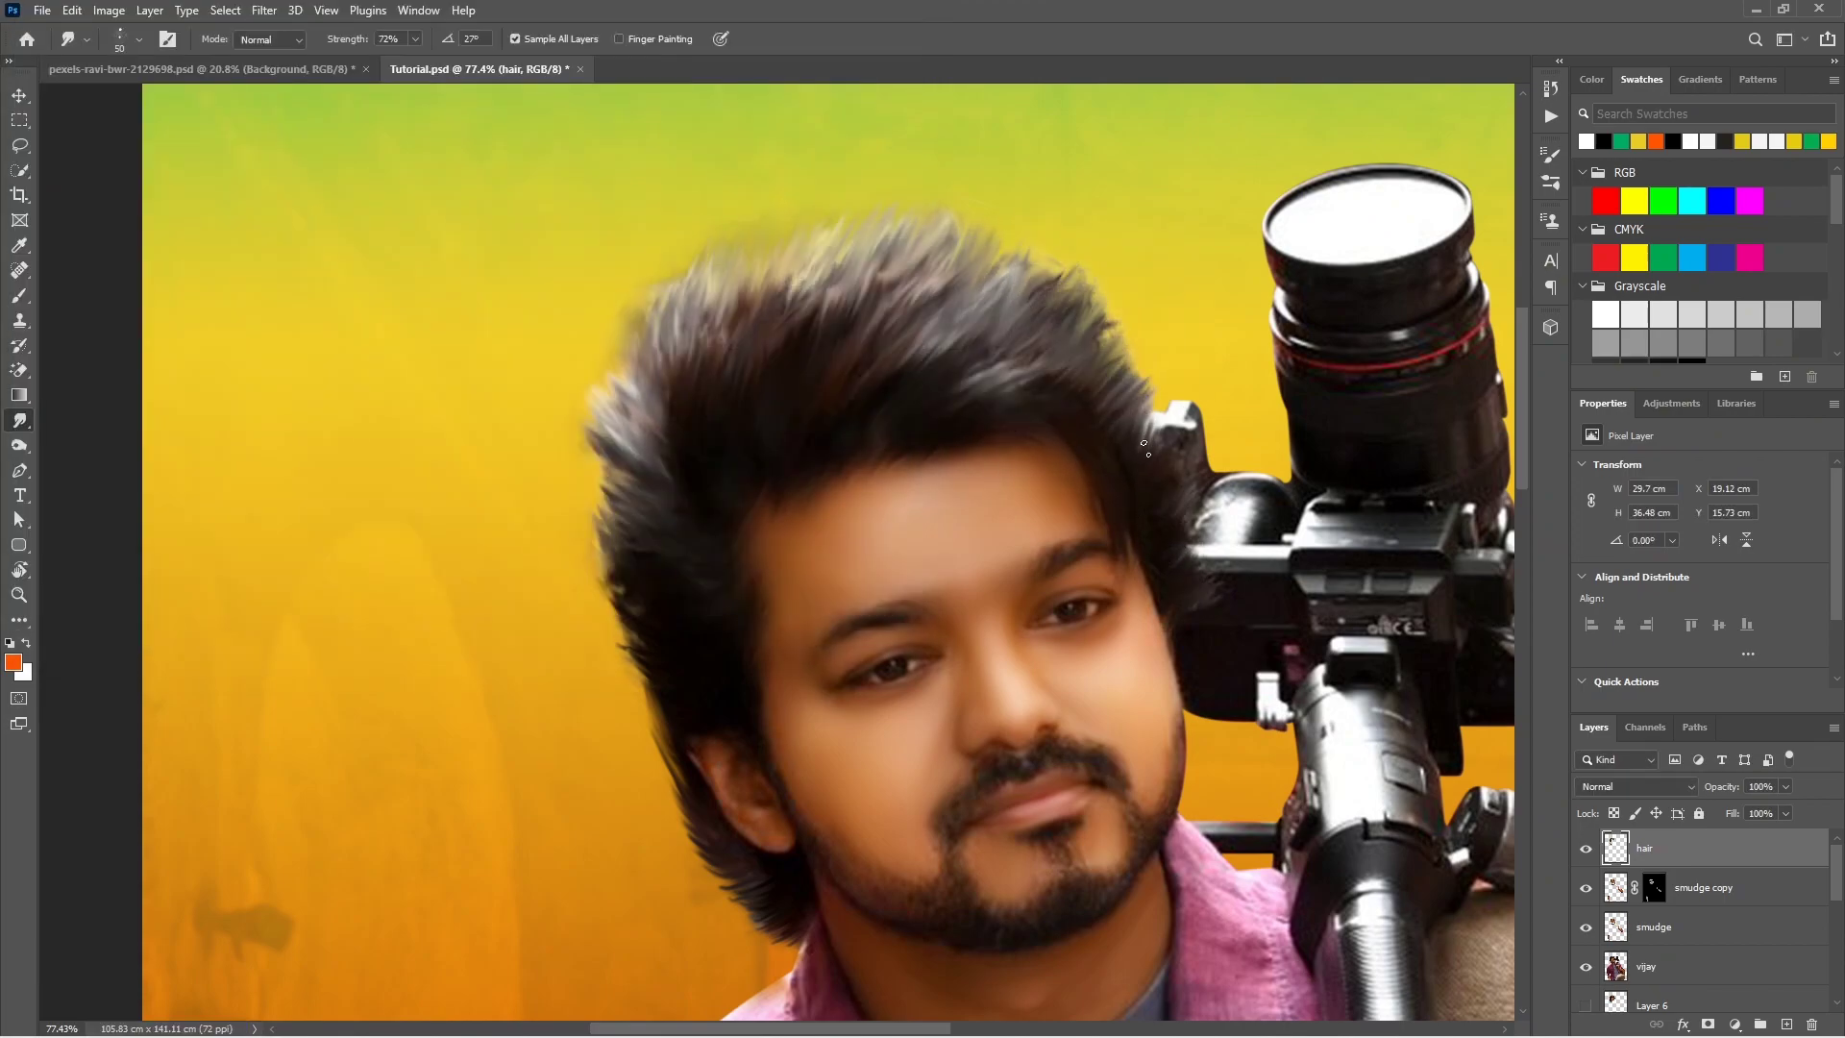
scroll(1147, 448, up, 3)
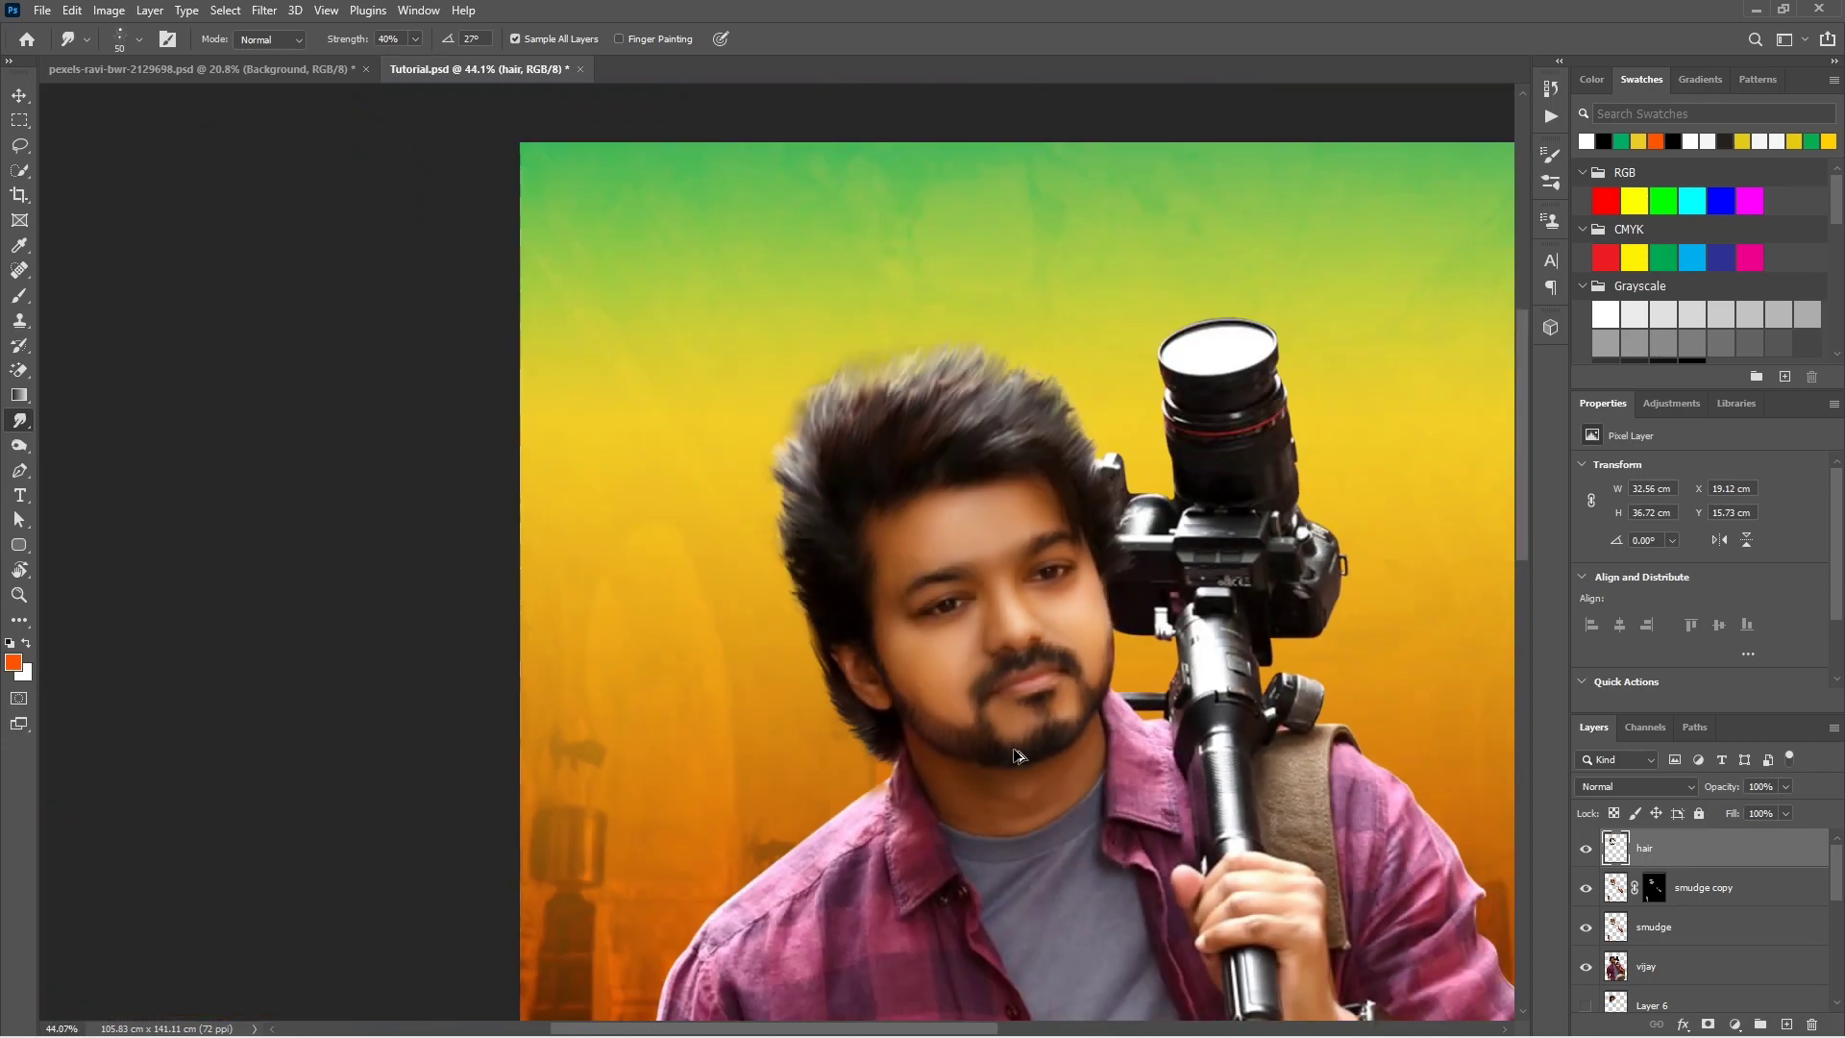
Step: On a new layer 'others head remove patch', clone rotated shirt fabric over the blurry head
scroll(961, 625, down, 3)
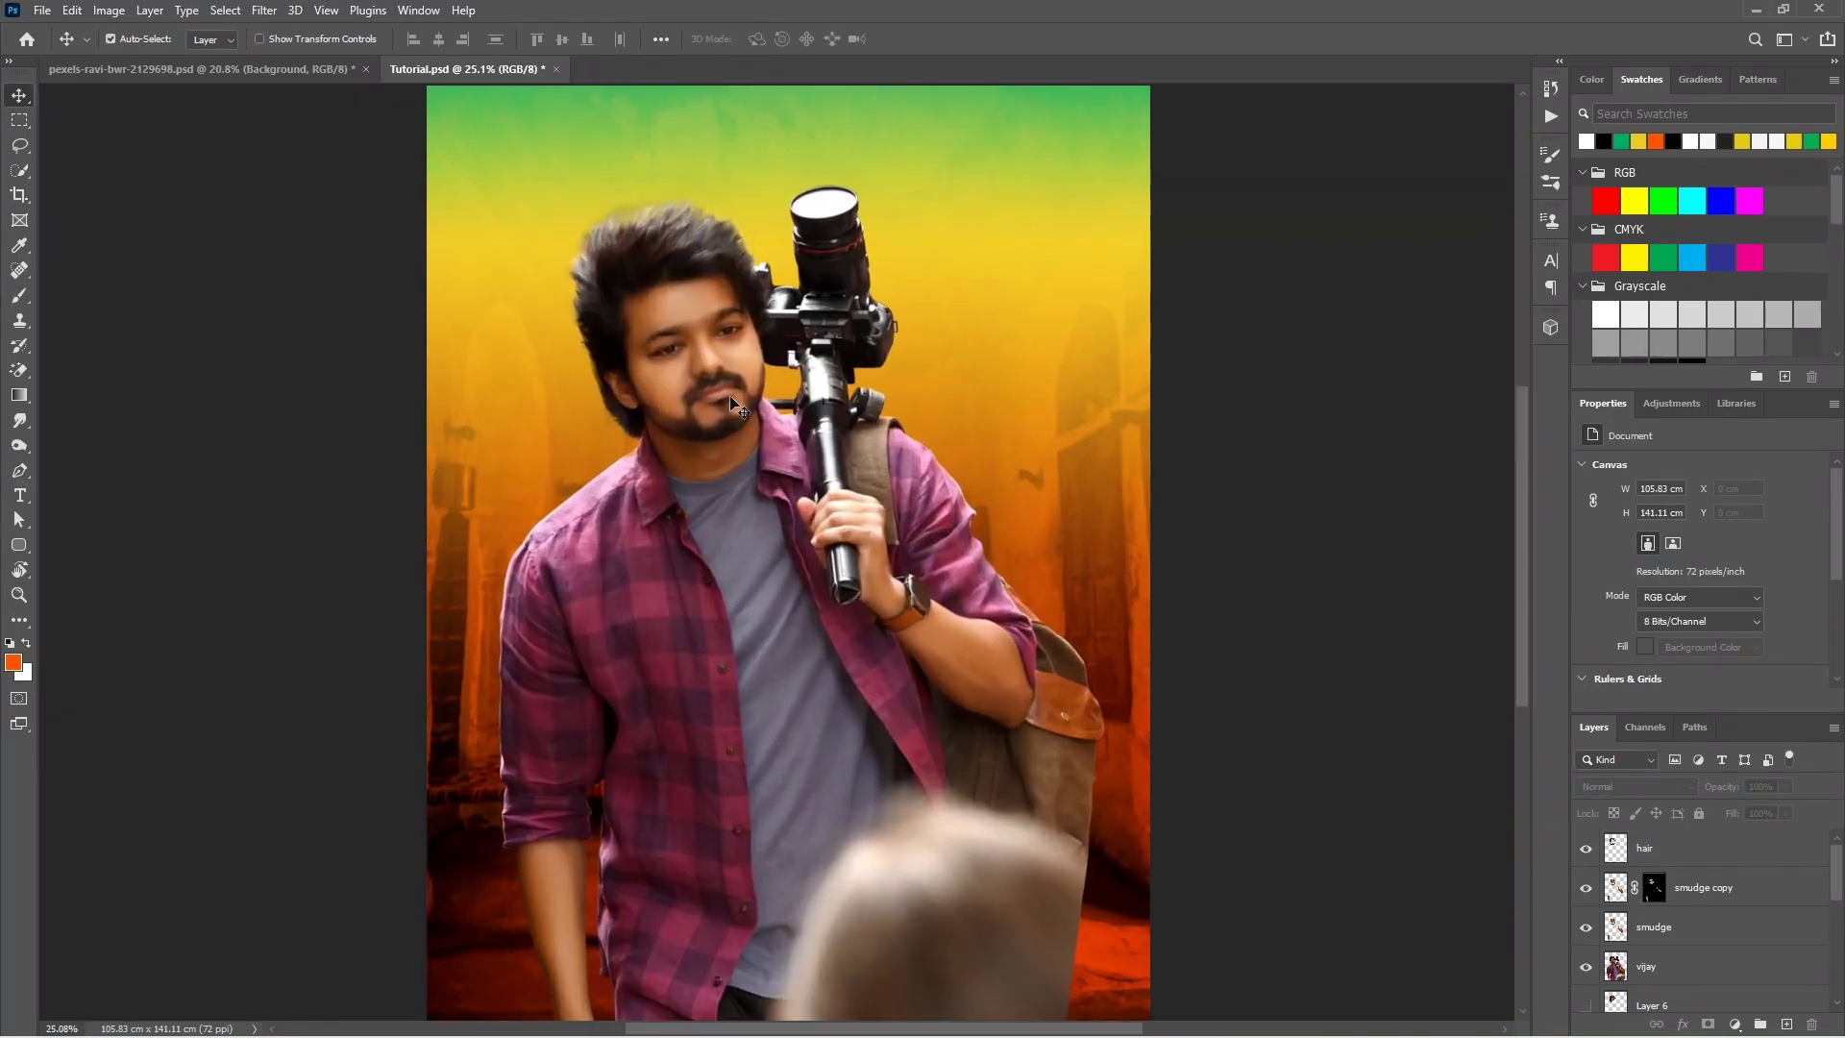
scroll(961, 625, up, 1)
key(ctrl+shift+alt+n)
text(others head remove patch)
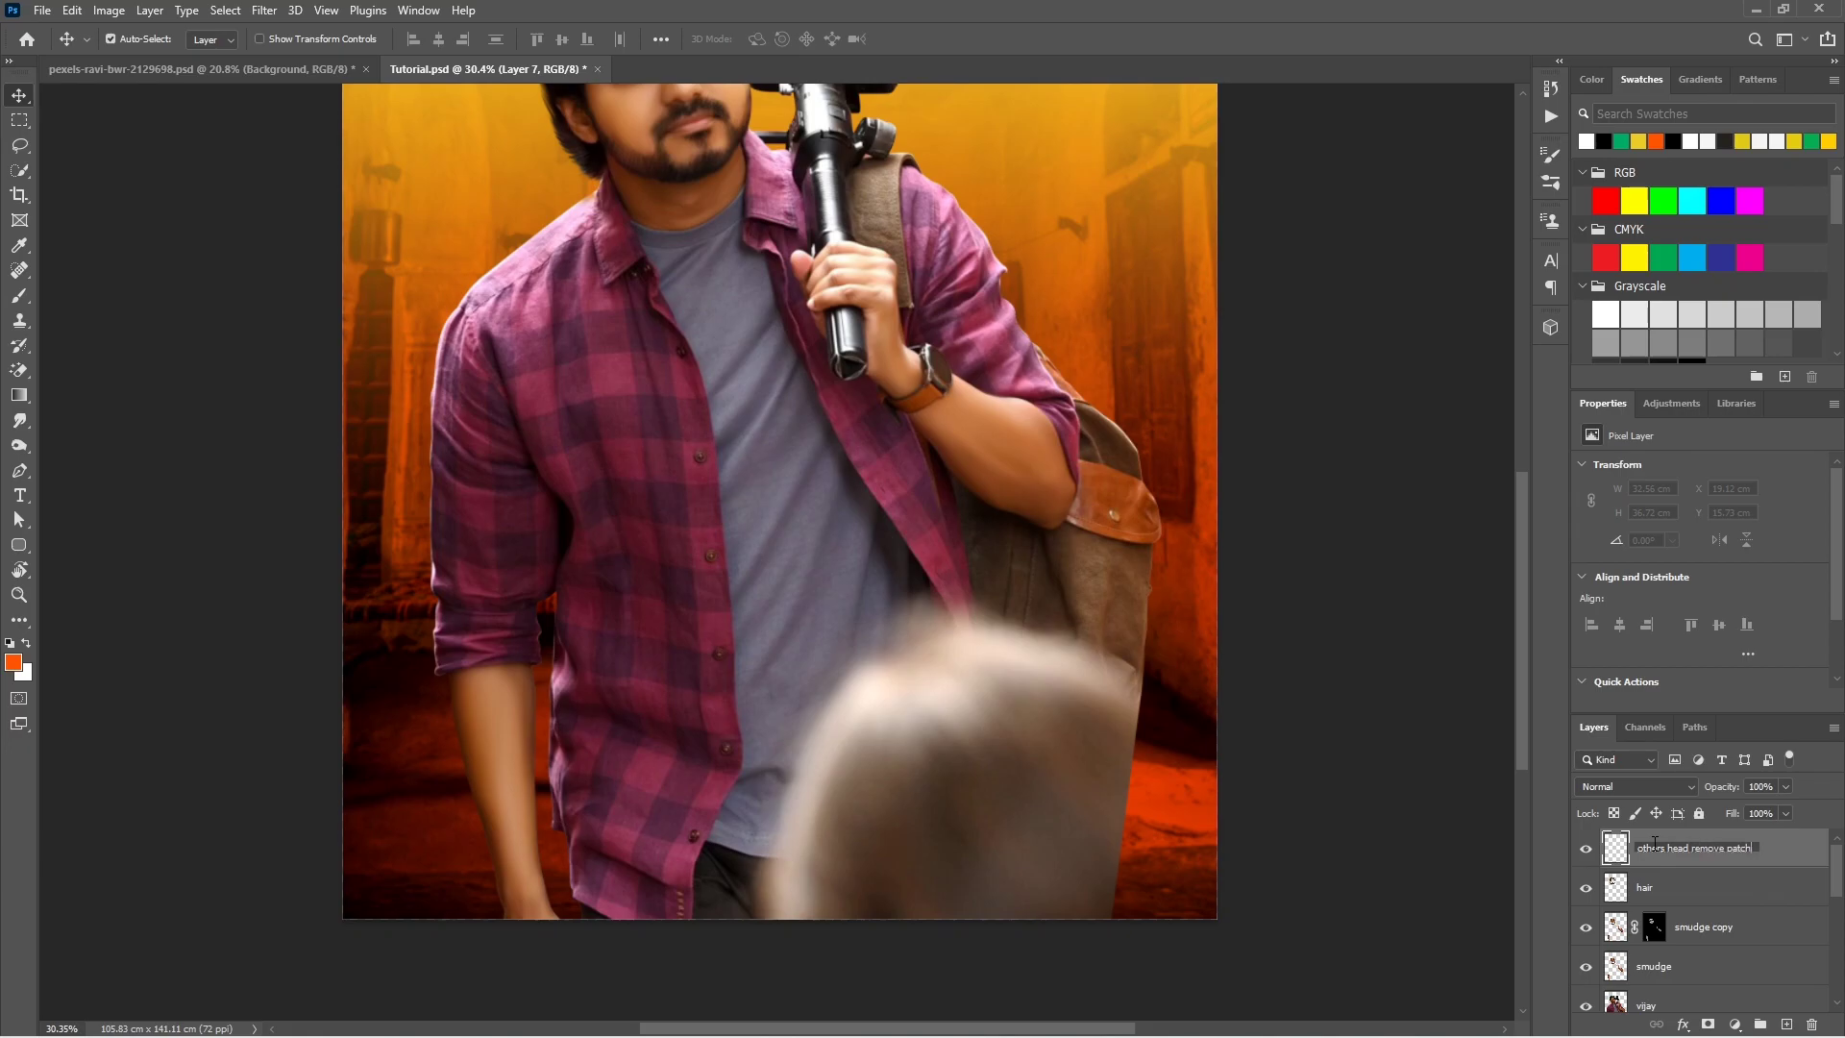
key(Return)
key(s)
scroll(802, 728, down, 3)
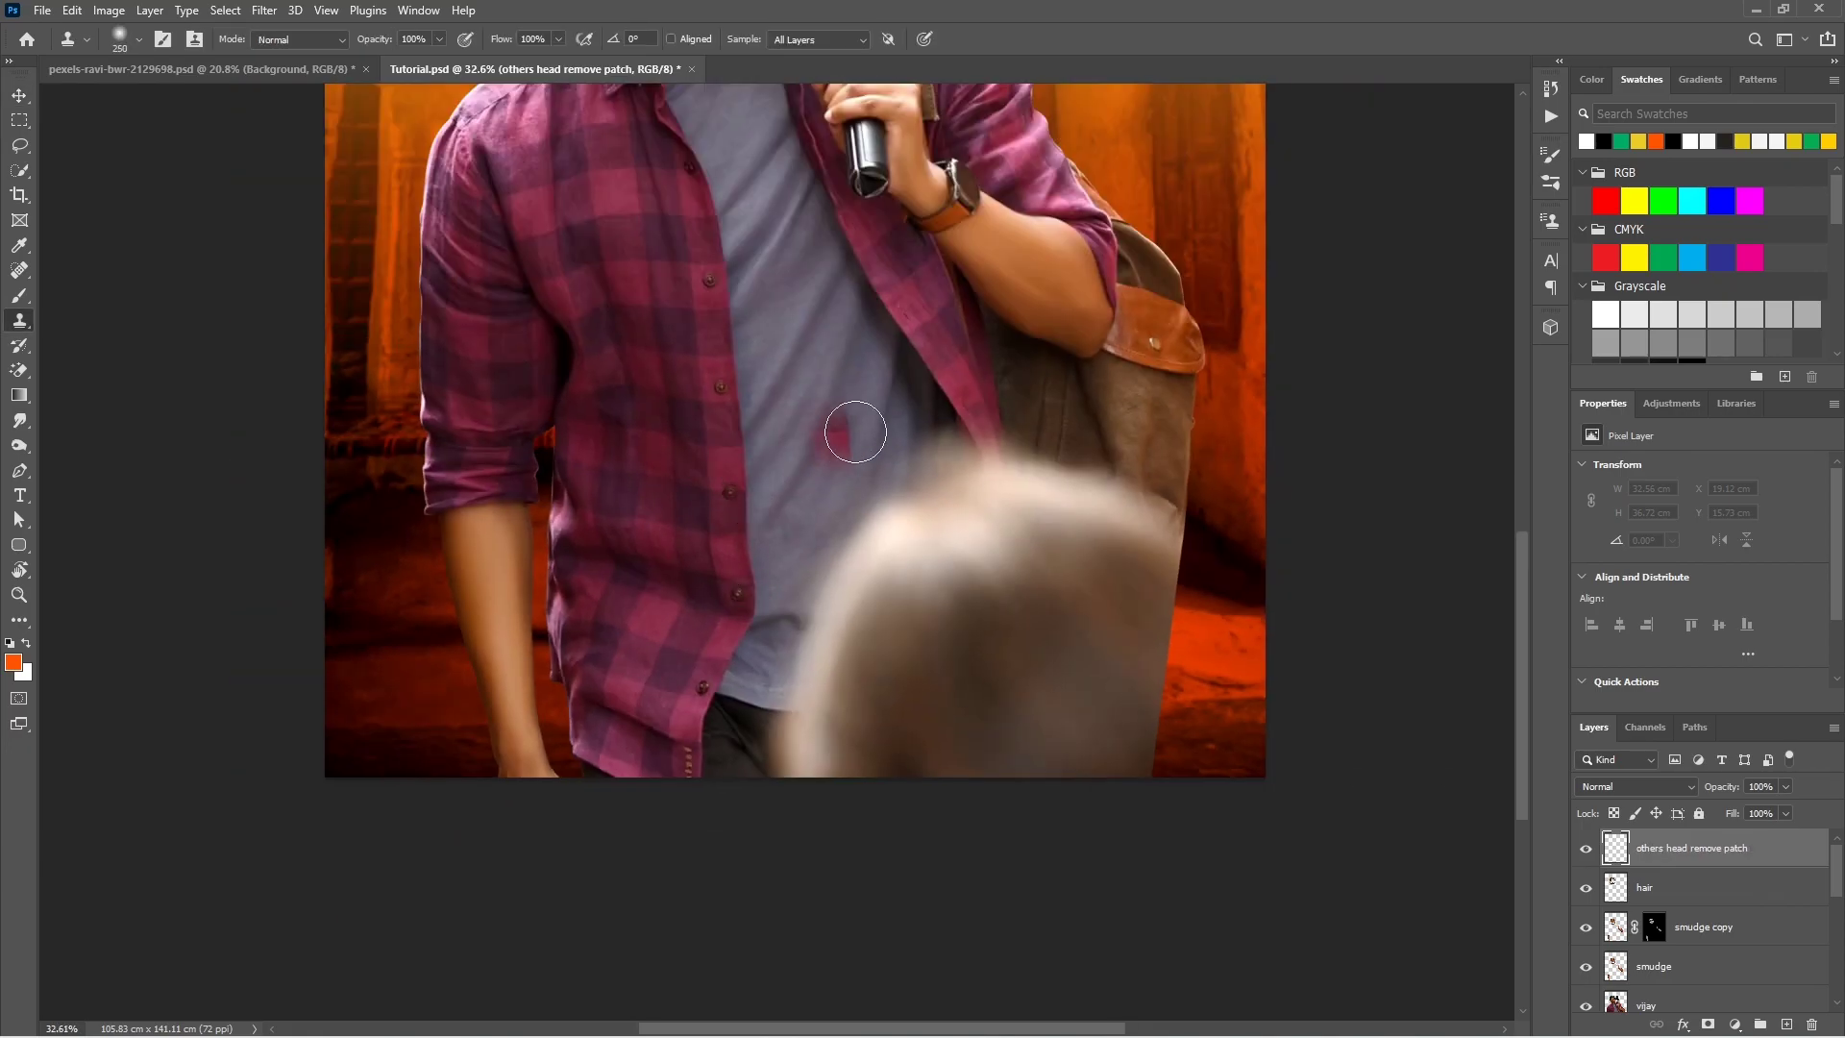
click(1551, 220)
key(alt+shift+period)
key(alt+shift+period)
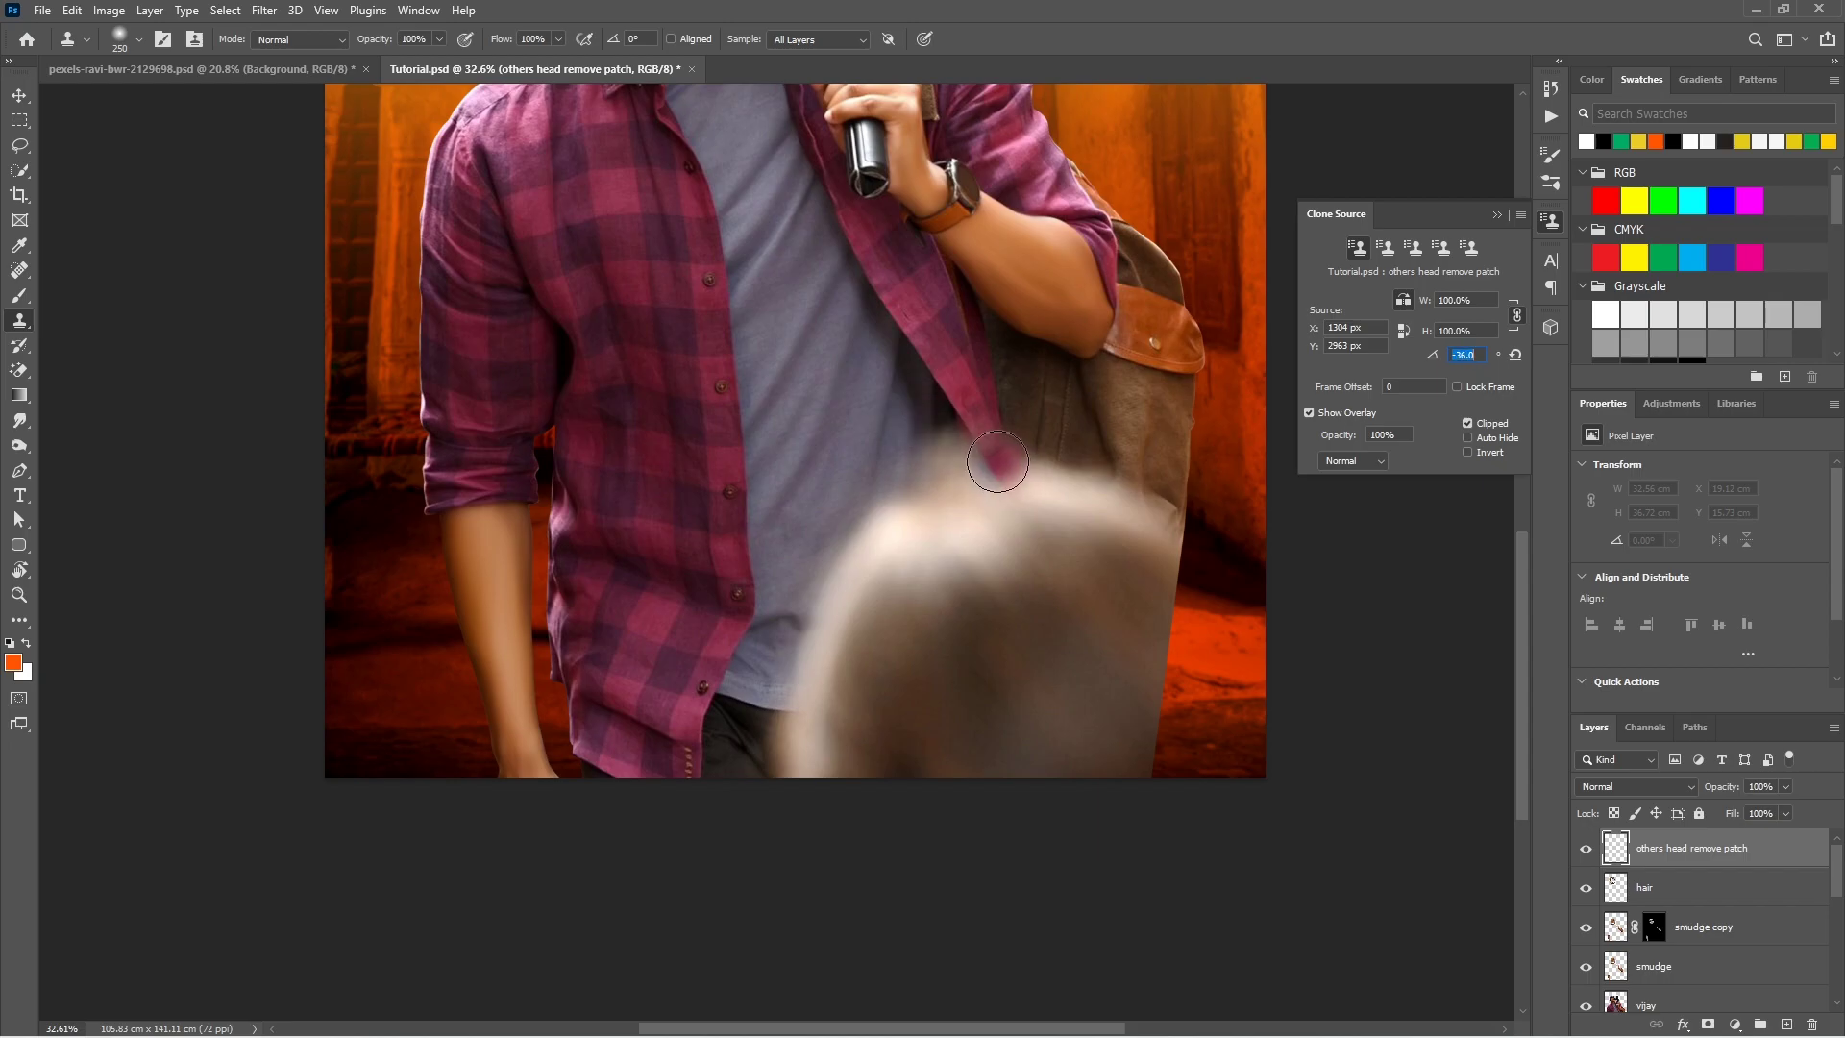
key(alt+shift+comma)
drag(1018, 499, 845, 625)
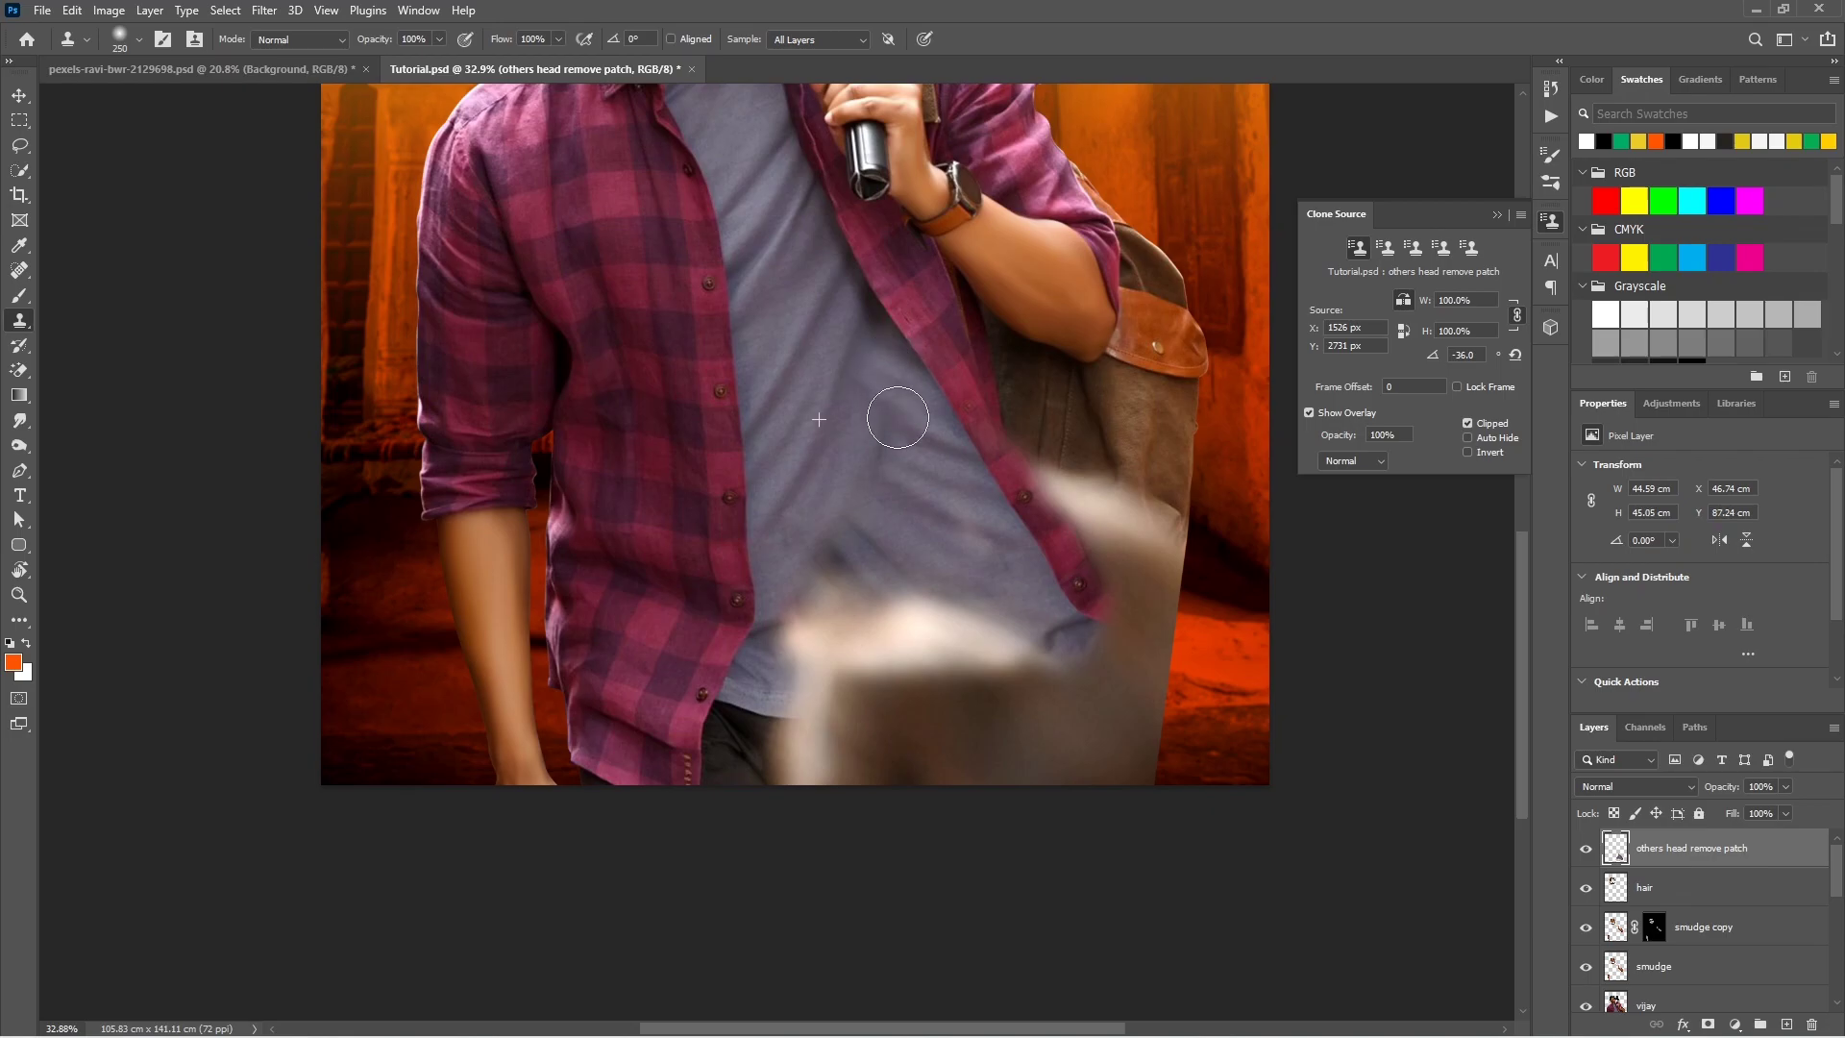
alt+click(890, 378)
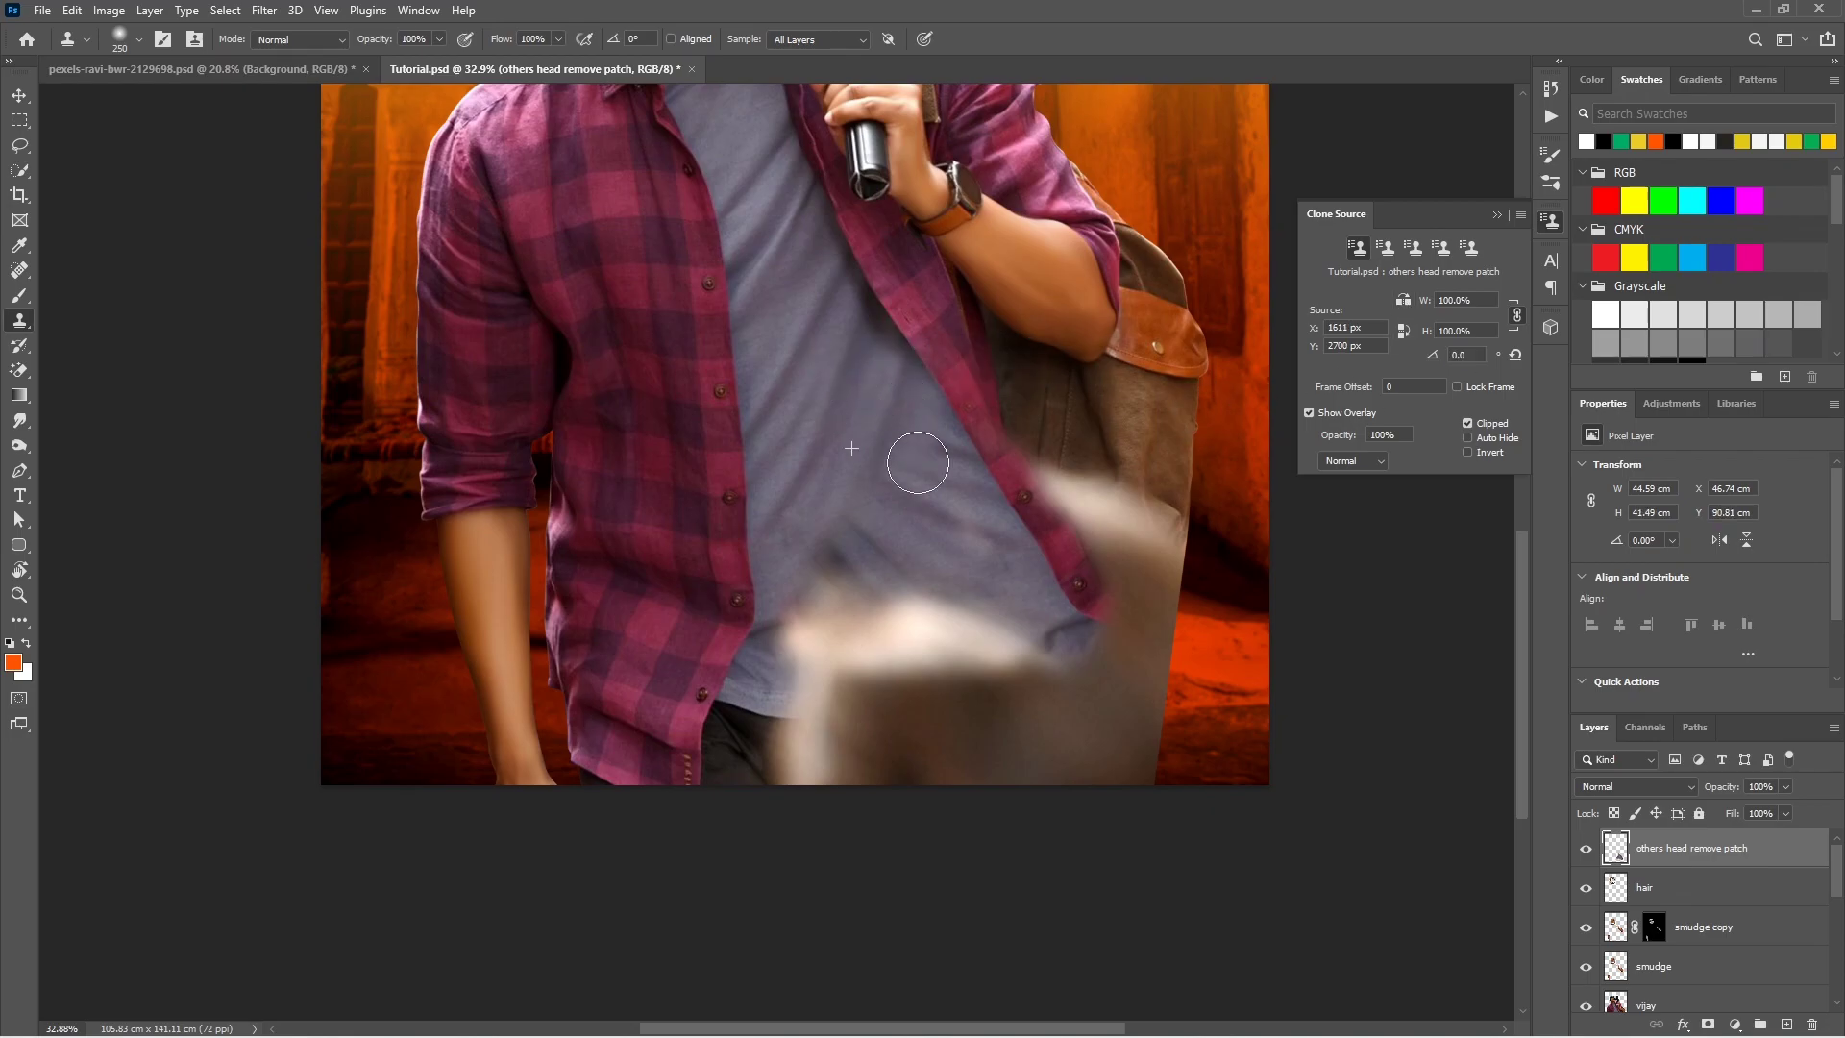
drag(877, 445, 797, 669)
Step: Select the patch along the shirt hem with a pen path and clone shirt fabric inside
key(p)
click(779, 716)
click(949, 700)
click(987, 677)
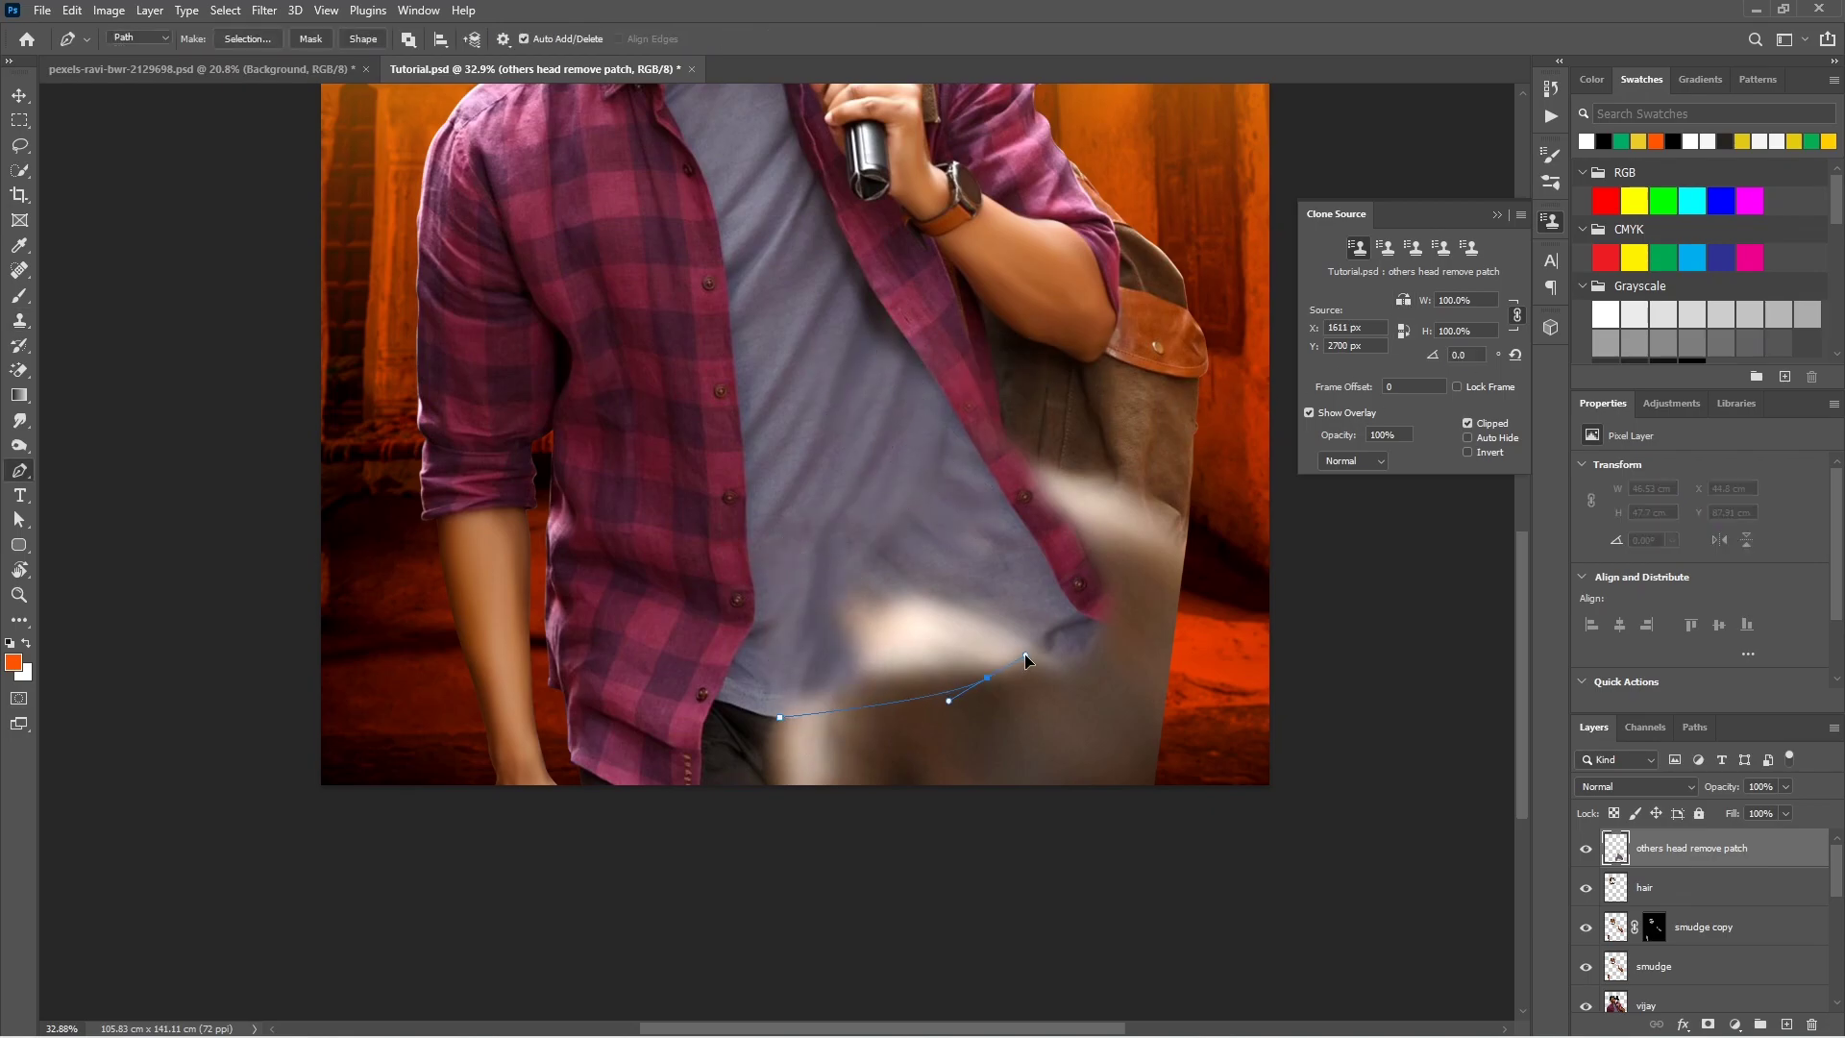
click(779, 717)
key(ctrl+Return)
key(s)
mouse_move(845, 625)
mouse_down()
mouse_move(865, 560)
mouse_move(898, 544)
mouse_move(930, 637)
mouse_move(1011, 567)
mouse_up()
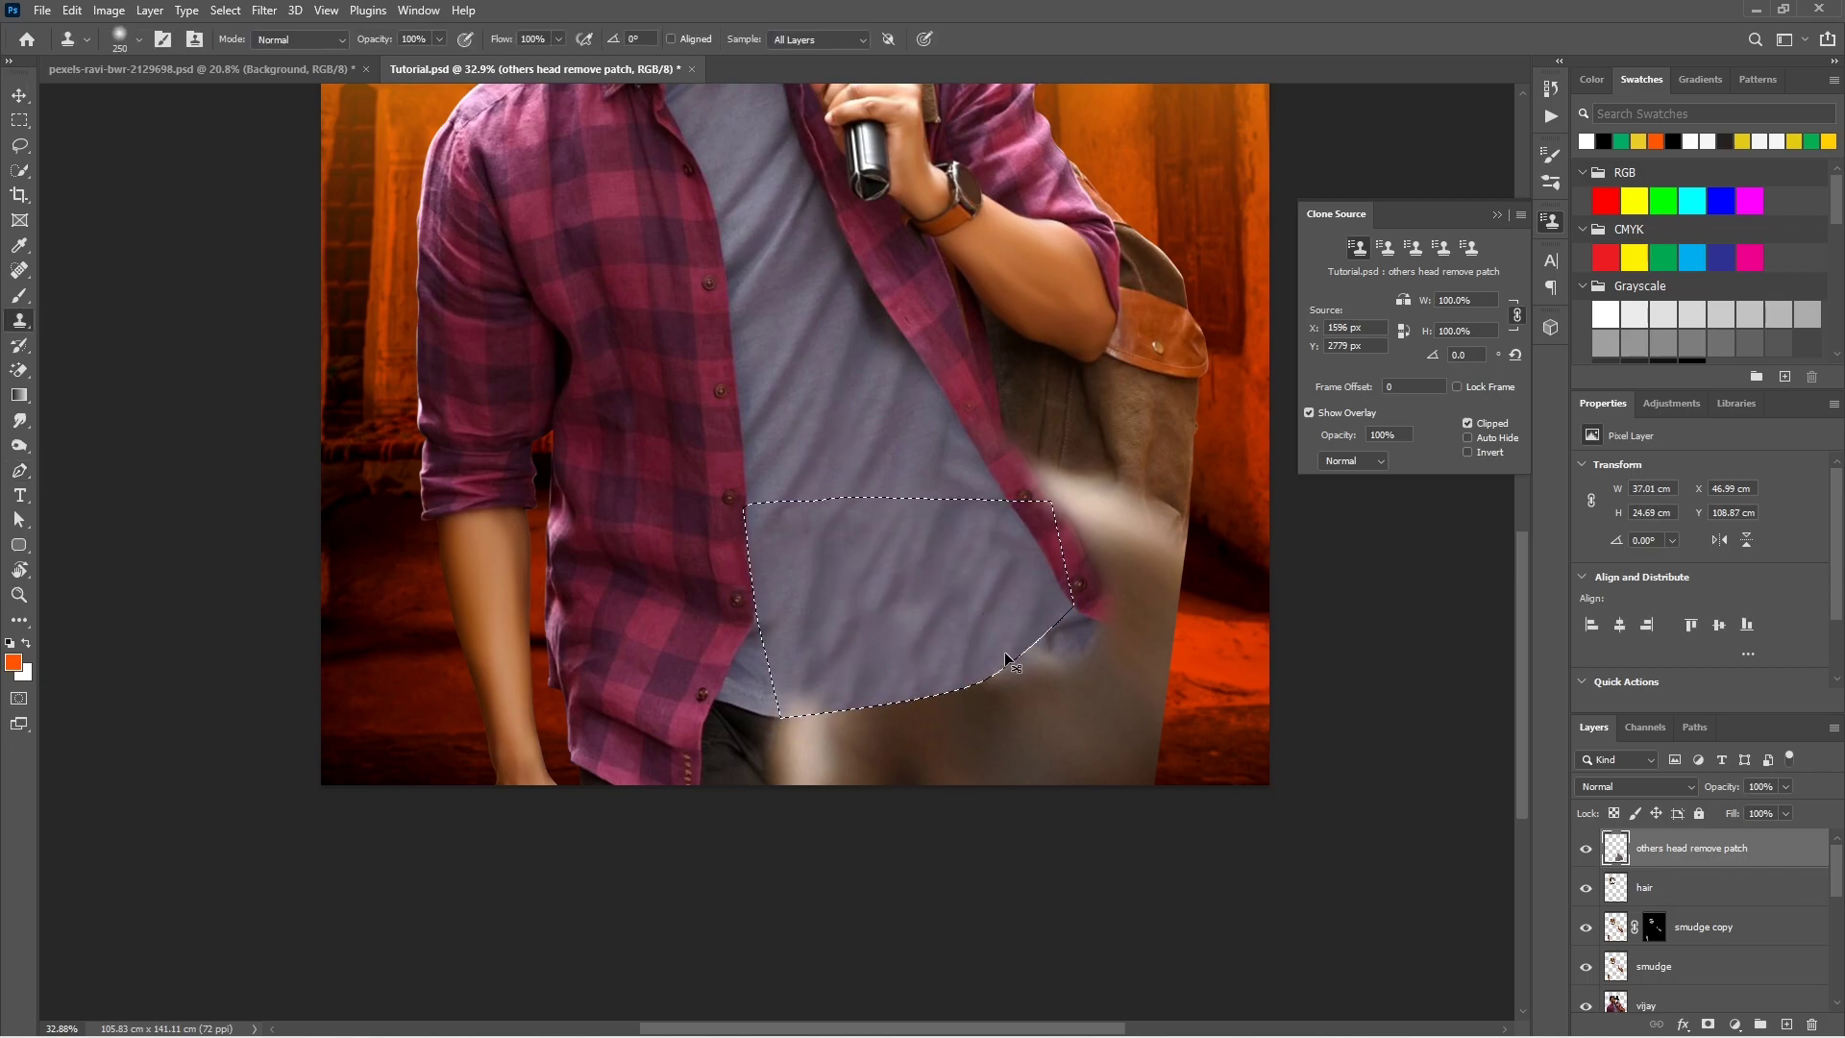
scroll(1021, 844, up, 2)
key(ctrl+d)
scroll(1153, 685, up, 1)
Step: Select the beige patch at the hem and clone bag texture over it
key(p)
scroll(1153, 685, down, 1)
click(1159, 827)
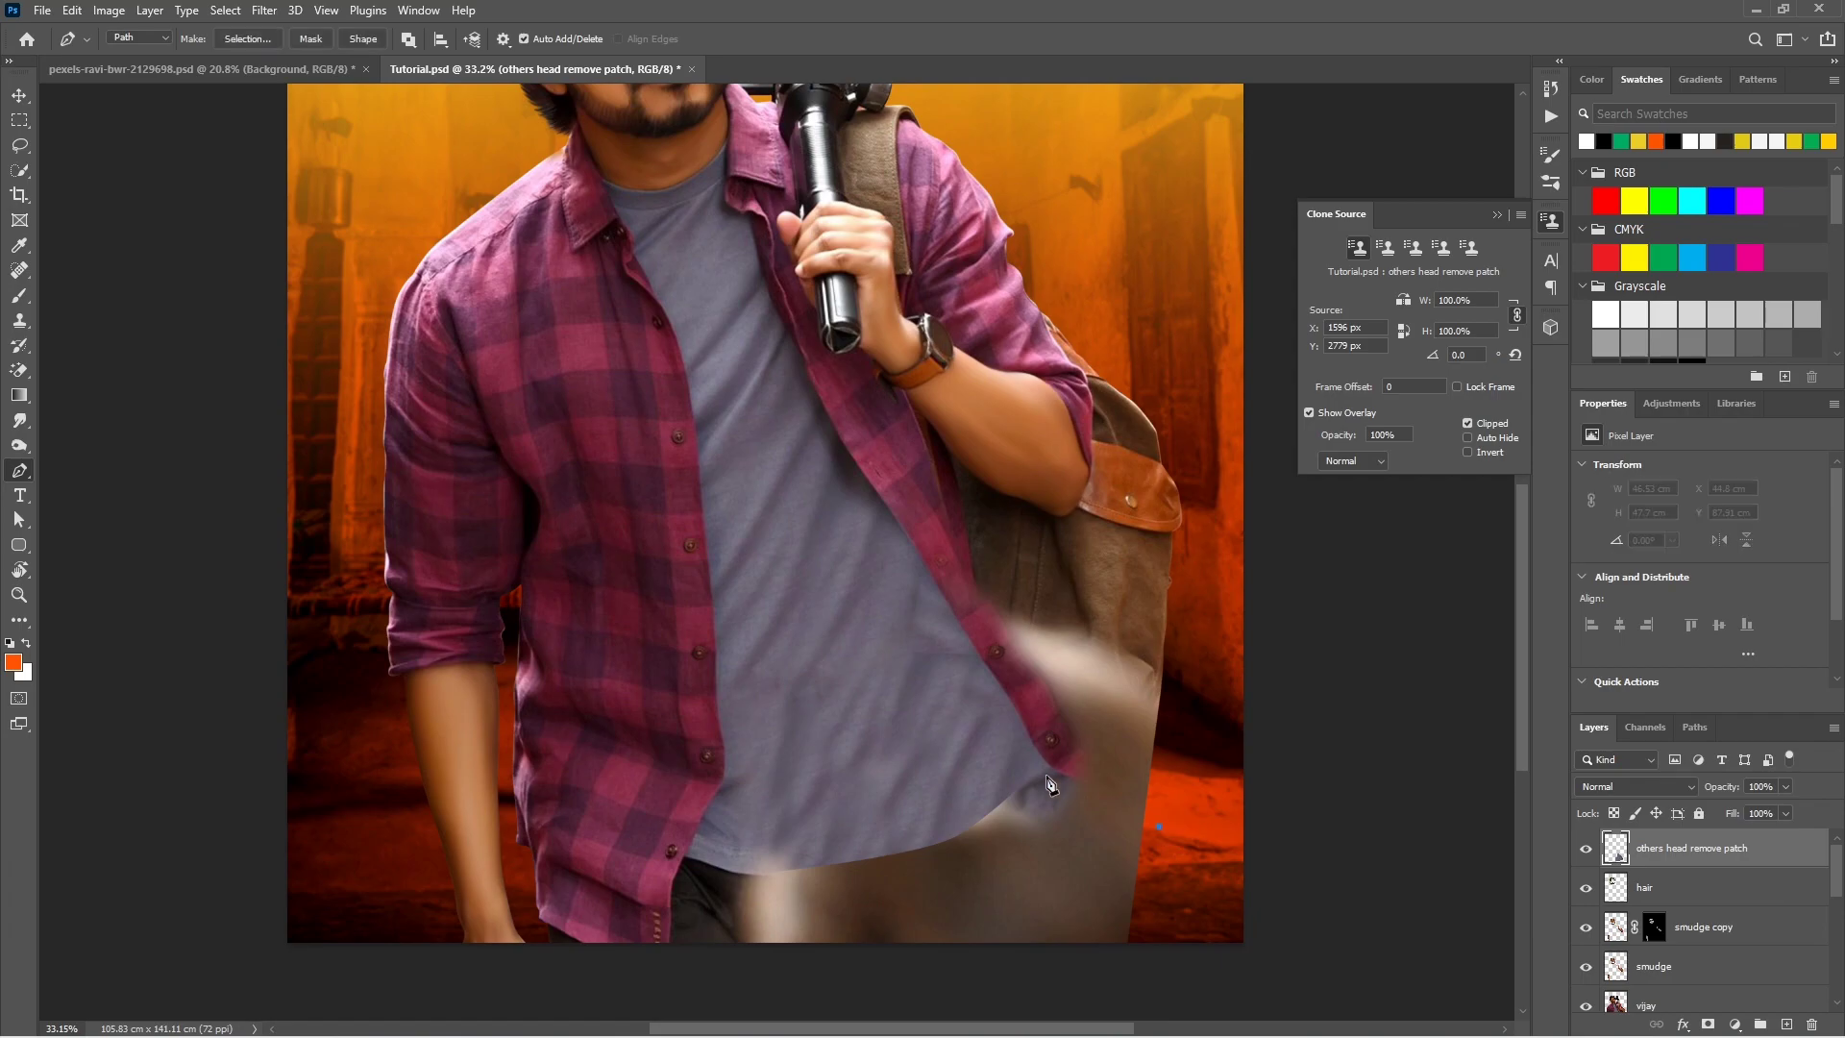
key(ctrl+Return)
scroll(1095, 913, up, 1)
key(s)
alt+click(1005, 546)
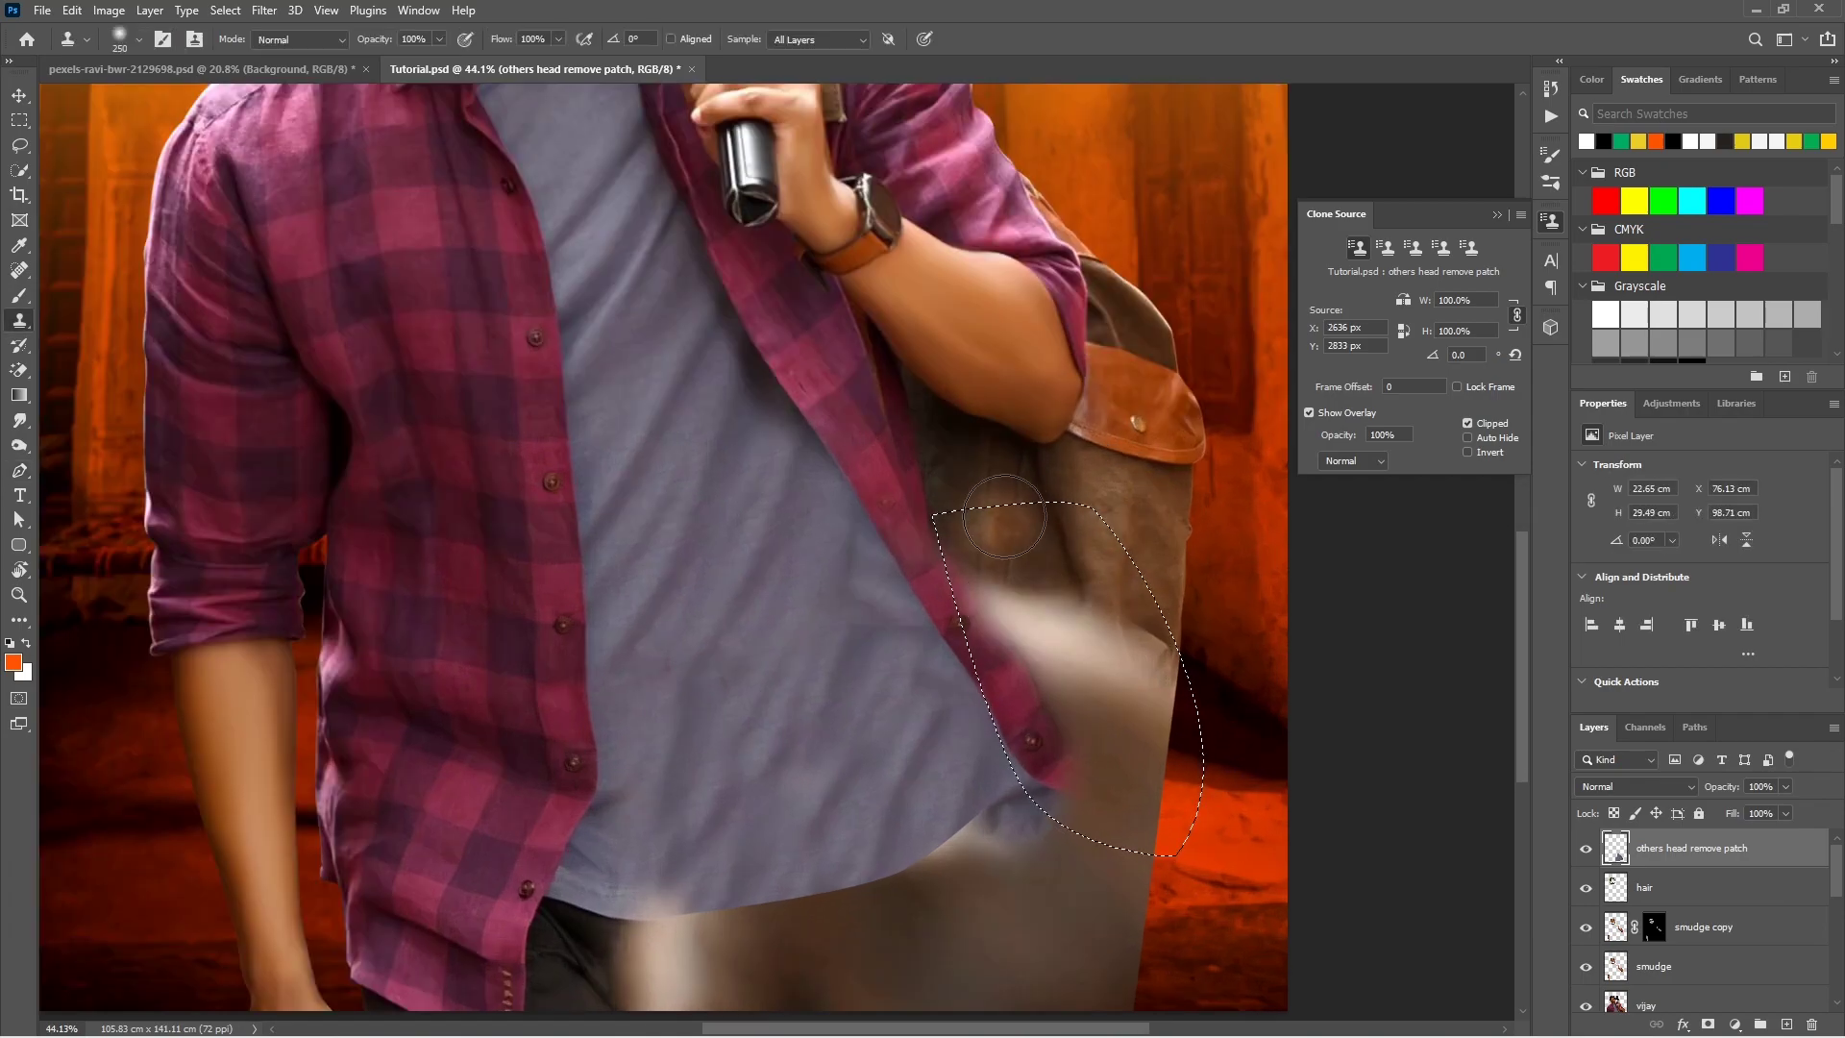
mouse_move(981, 524)
mouse_down()
mouse_move(997, 622)
mouse_move(1084, 647)
mouse_move(1105, 615)
mouse_move(1153, 639)
mouse_up()
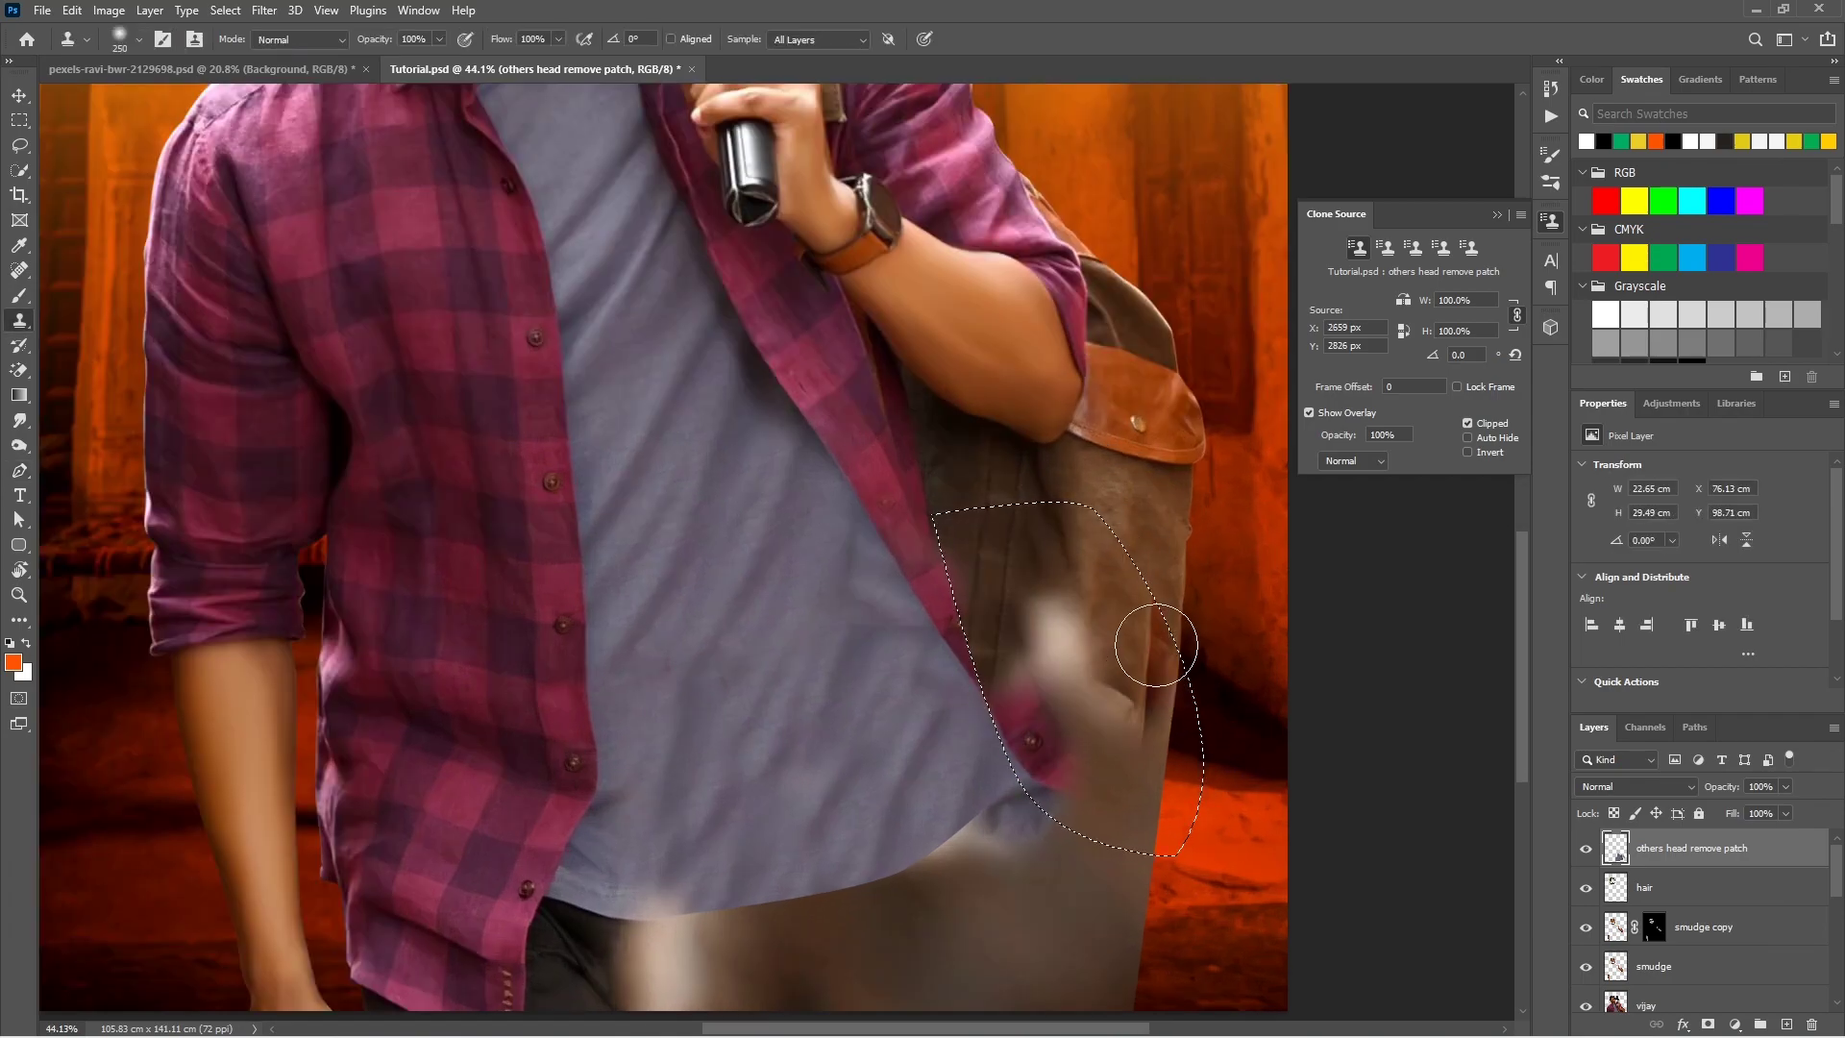
scroll(1153, 678, up, 1)
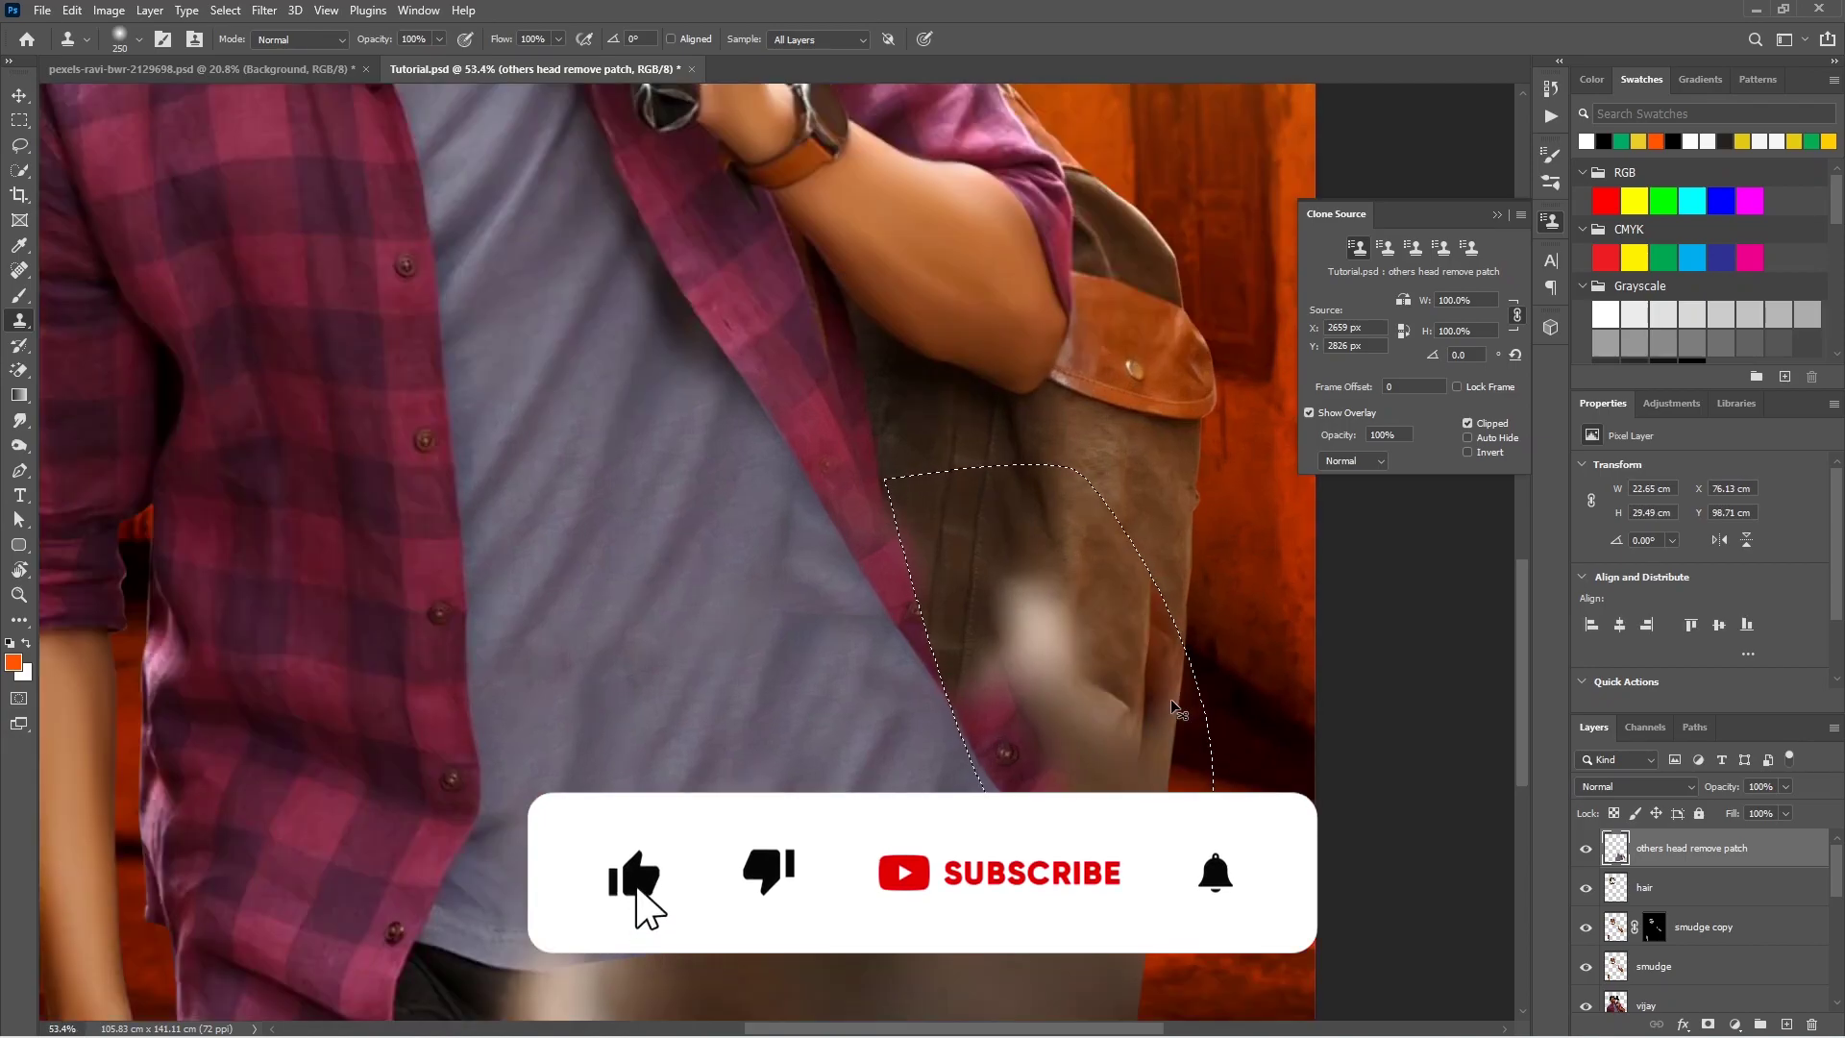
drag(1173, 708, 1162, 624)
key(ctrl+d)
Step: Outline the bag and shirt edge as a selection and clone bag texture into it at brush size 150
key(p)
click(1191, 559)
click(1174, 777)
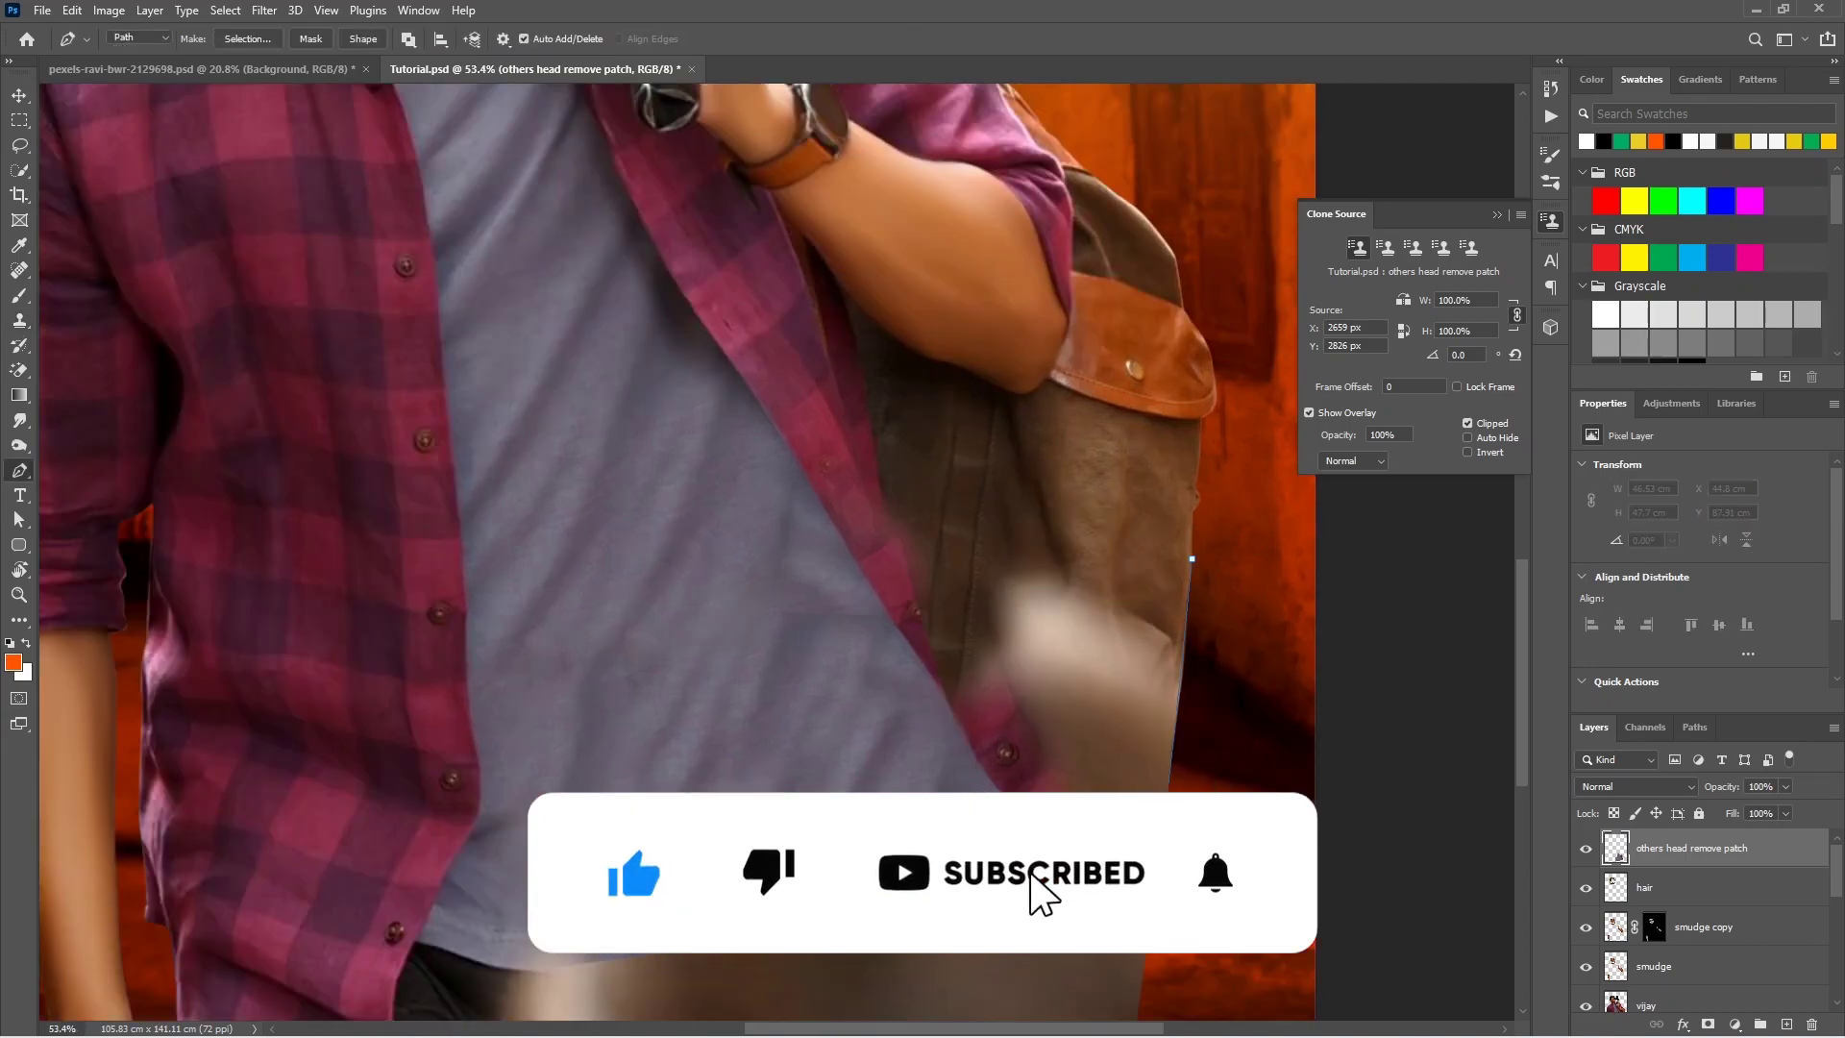
click(942, 617)
click(981, 449)
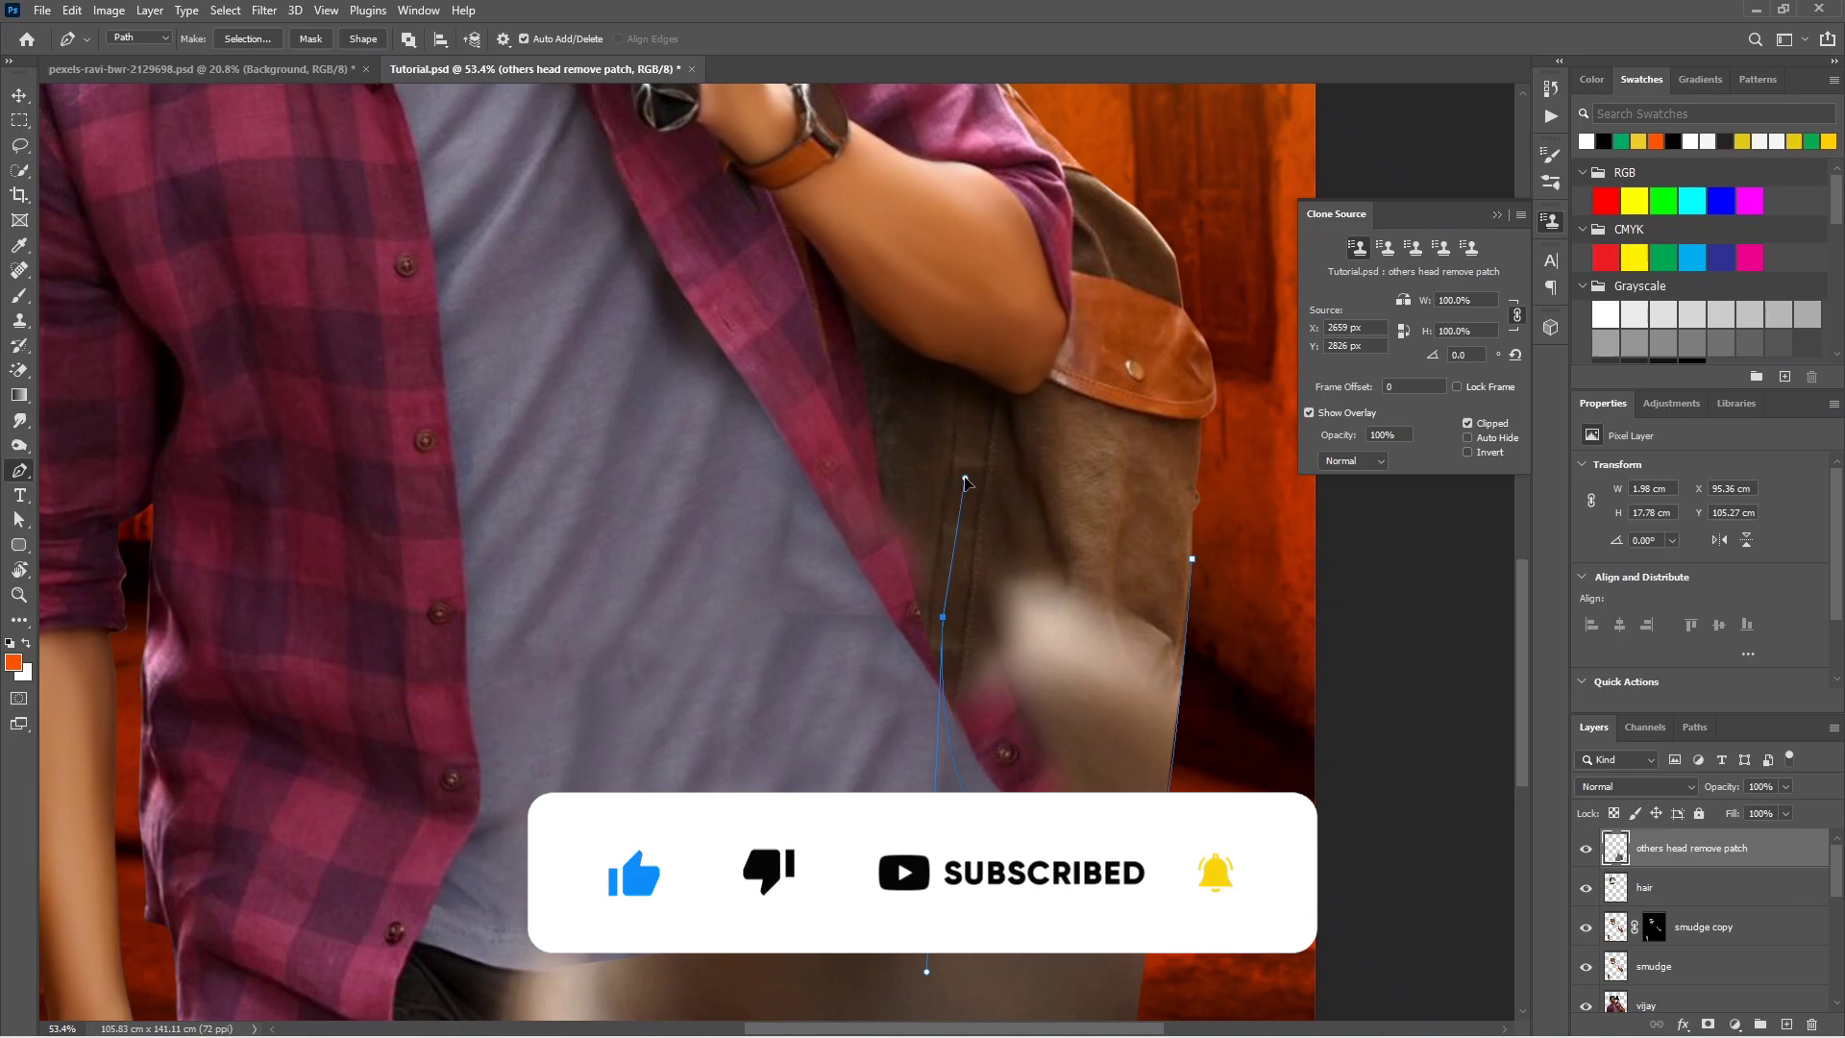
drag(1191, 558, 1202, 593)
key(ctrl+Return)
key(s)
mouse_move(1038, 679)
mouse_down()
mouse_move(1009, 774)
mouse_move(1090, 572)
mouse_move(1207, 609)
mouse_move(1140, 564)
mouse_move(1124, 774)
mouse_move(1072, 543)
mouse_move(1203, 610)
mouse_up()
key(bracketleft)
key(bracketleft)
key(bracketleft)
key(ctrl+d)
Step: Extend the orange background beside the bag and hem, and cover the remaining patch with trouser texture
scroll(1136, 540, down, 2)
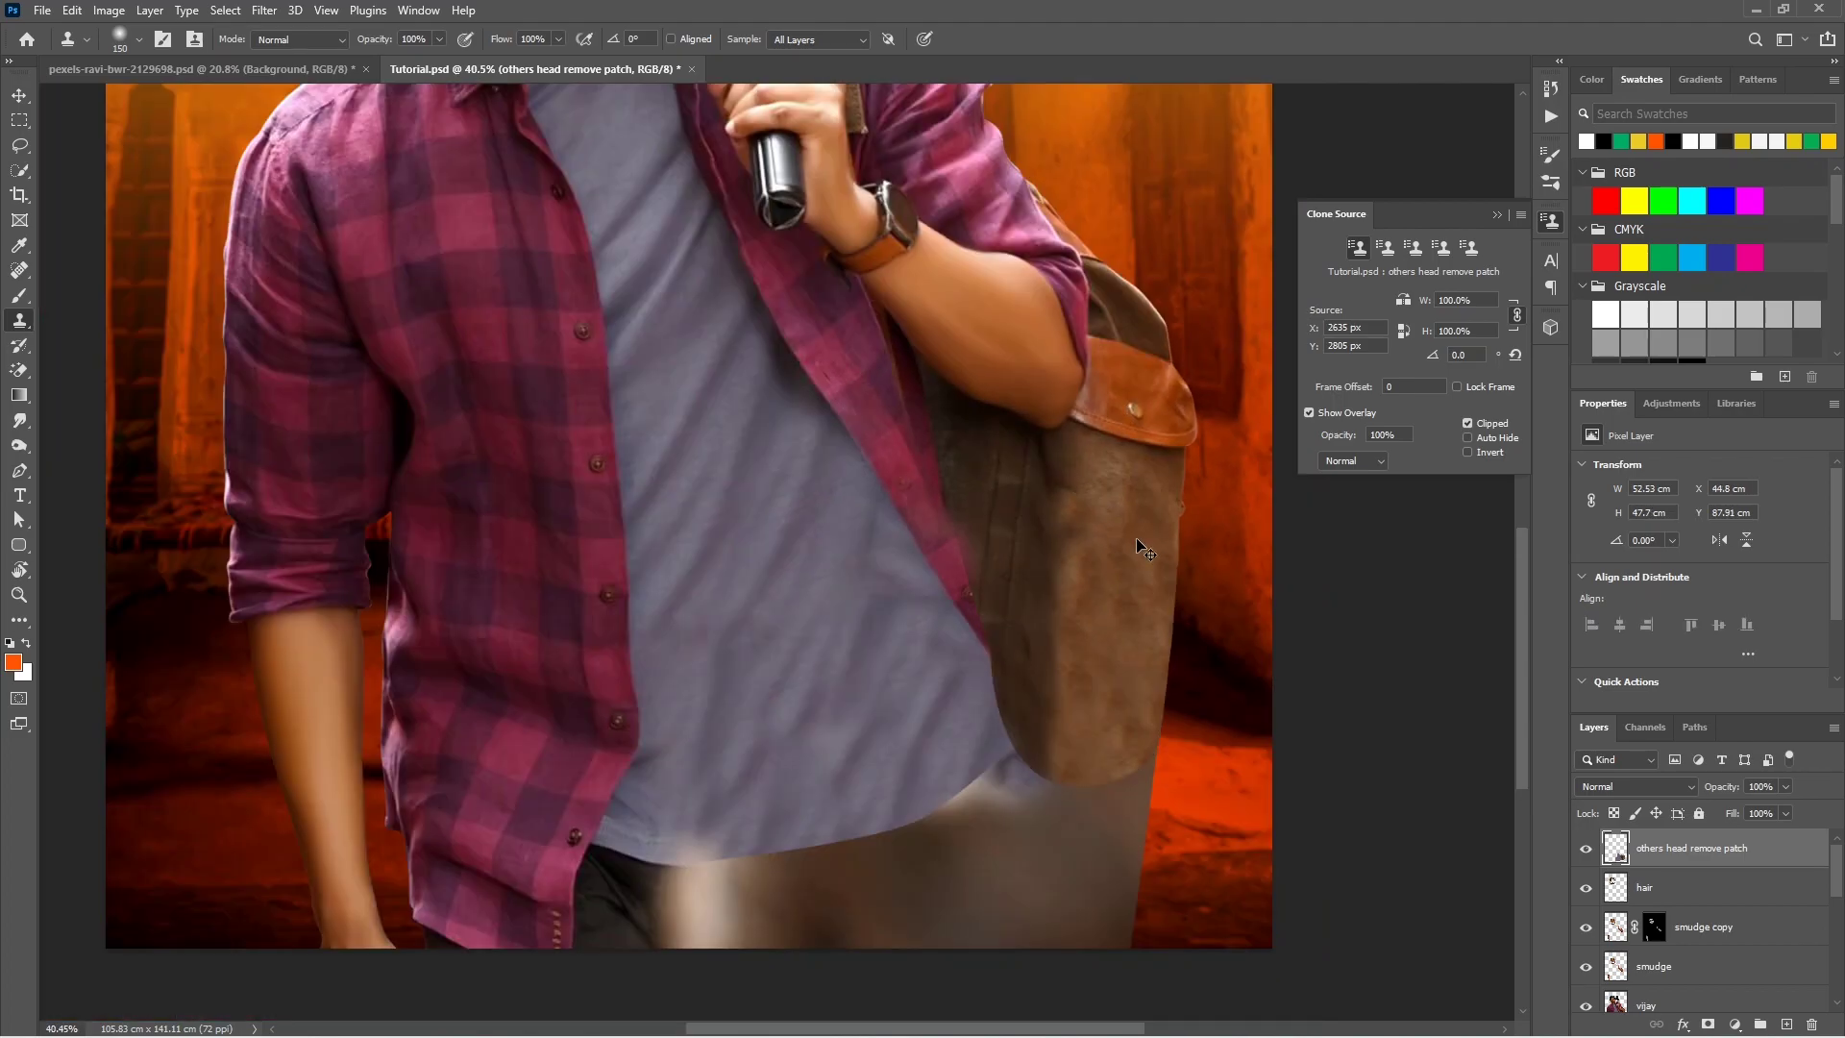
scroll(948, 827, down, 2)
scroll(948, 828, up, 1)
mouse_move(1137, 754)
mouse_down()
mouse_move(1041, 852)
mouse_move(1002, 736)
mouse_move(953, 873)
mouse_up()
mouse_move(970, 709)
mouse_down()
mouse_move(922, 759)
mouse_move(1010, 740)
mouse_up()
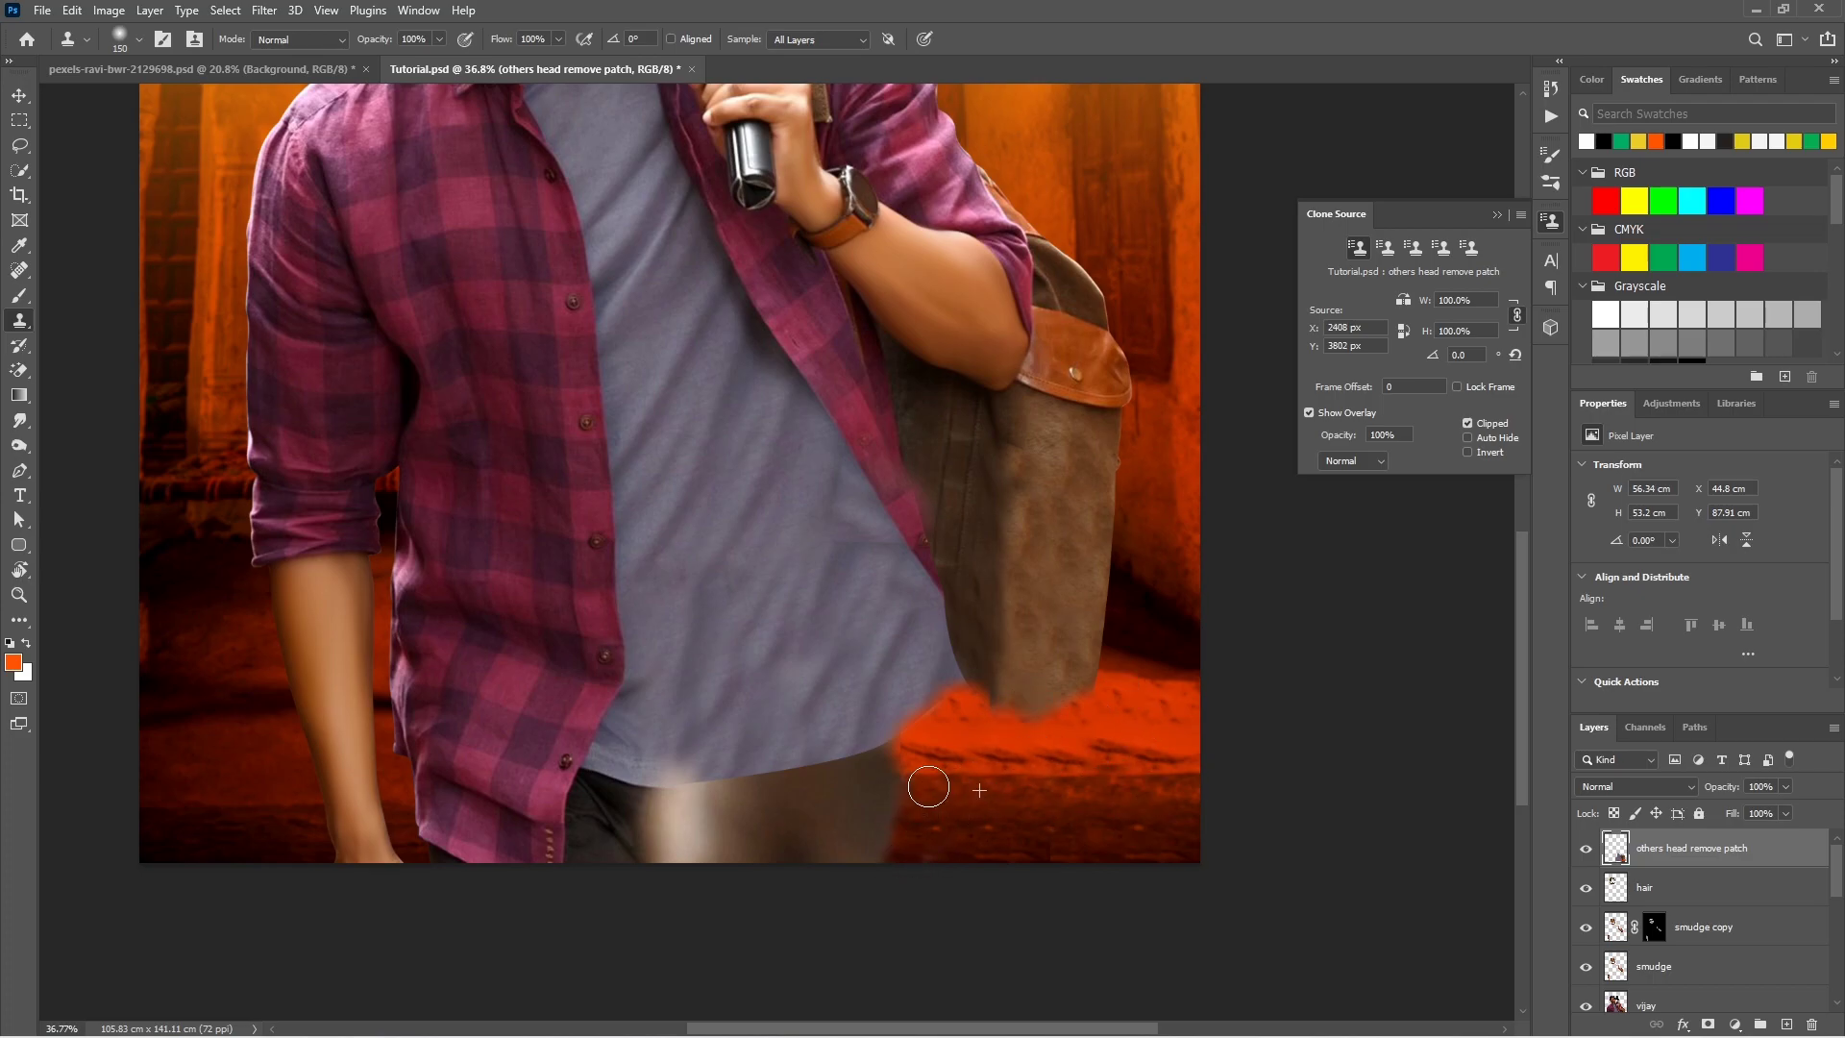
alt+click(607, 834)
mouse_move(730, 797)
mouse_down()
mouse_move(796, 790)
mouse_move(673, 846)
mouse_up()
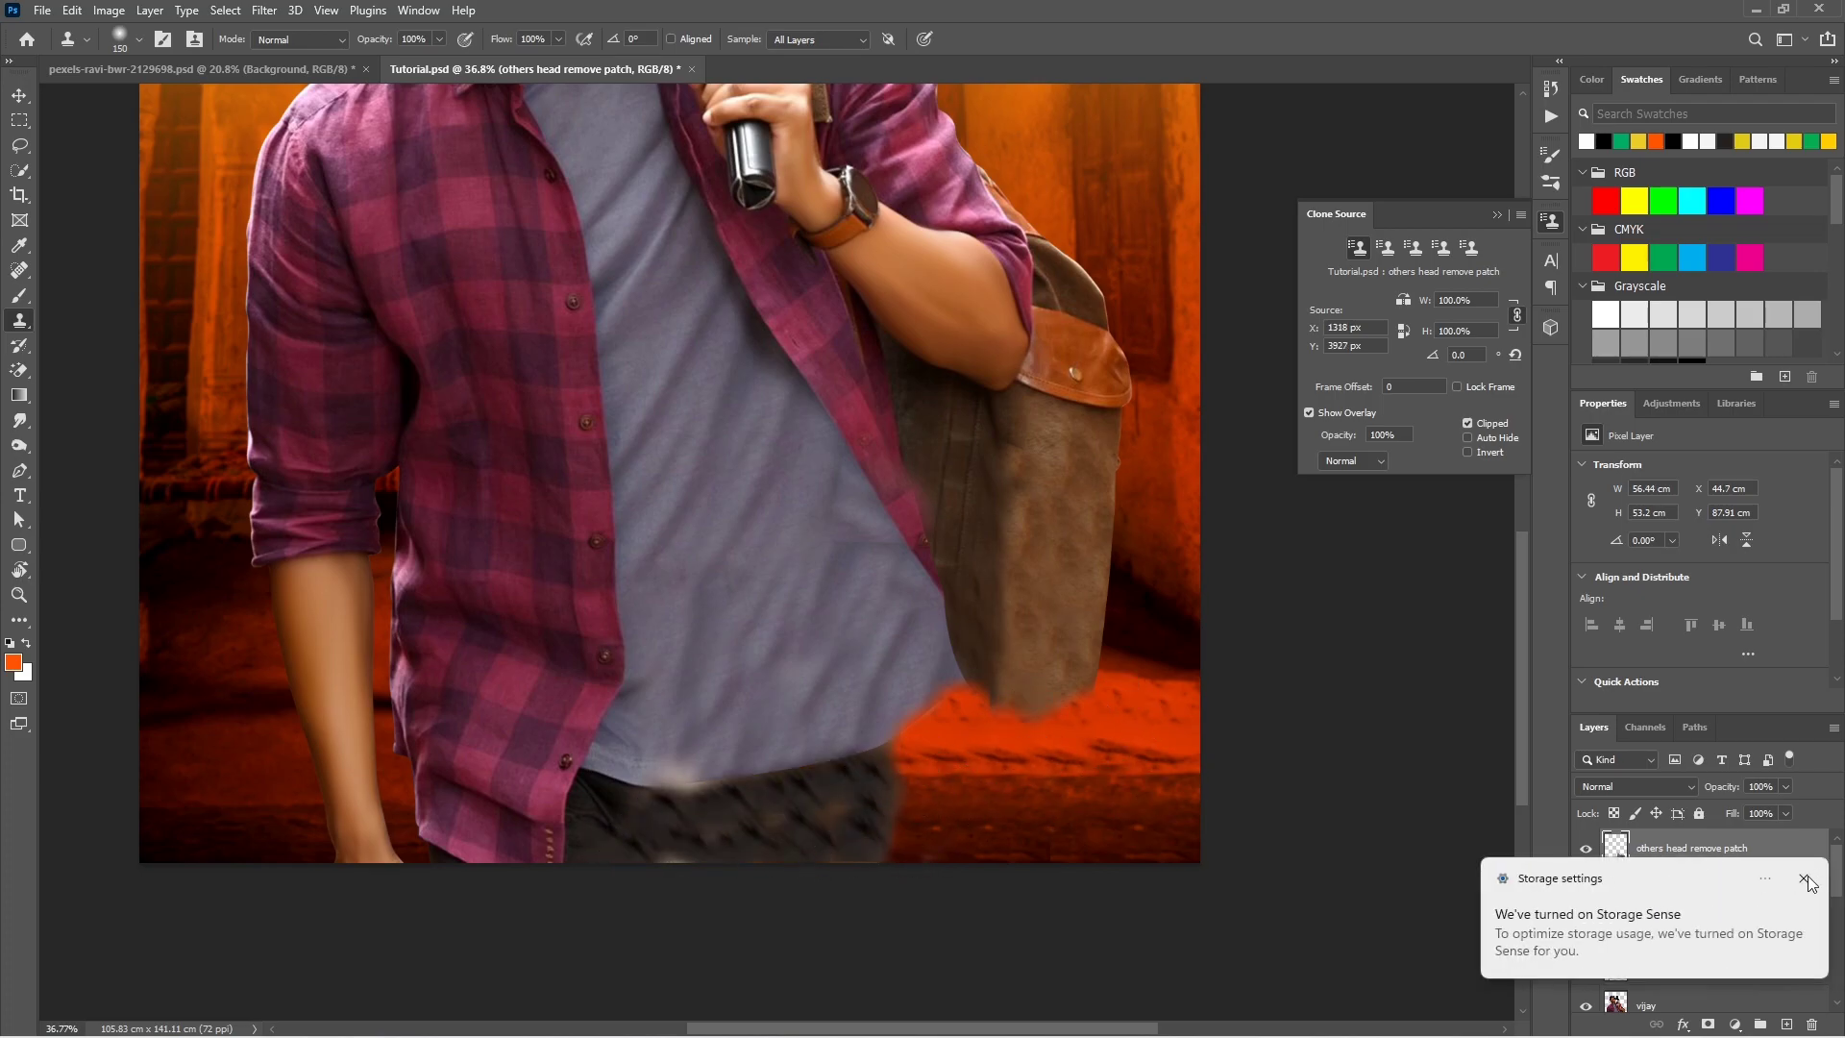
scroll(884, 833, down, 3)
Step: Fit the poster in view and add a new layer named 'bottom fade cover'
key(v)
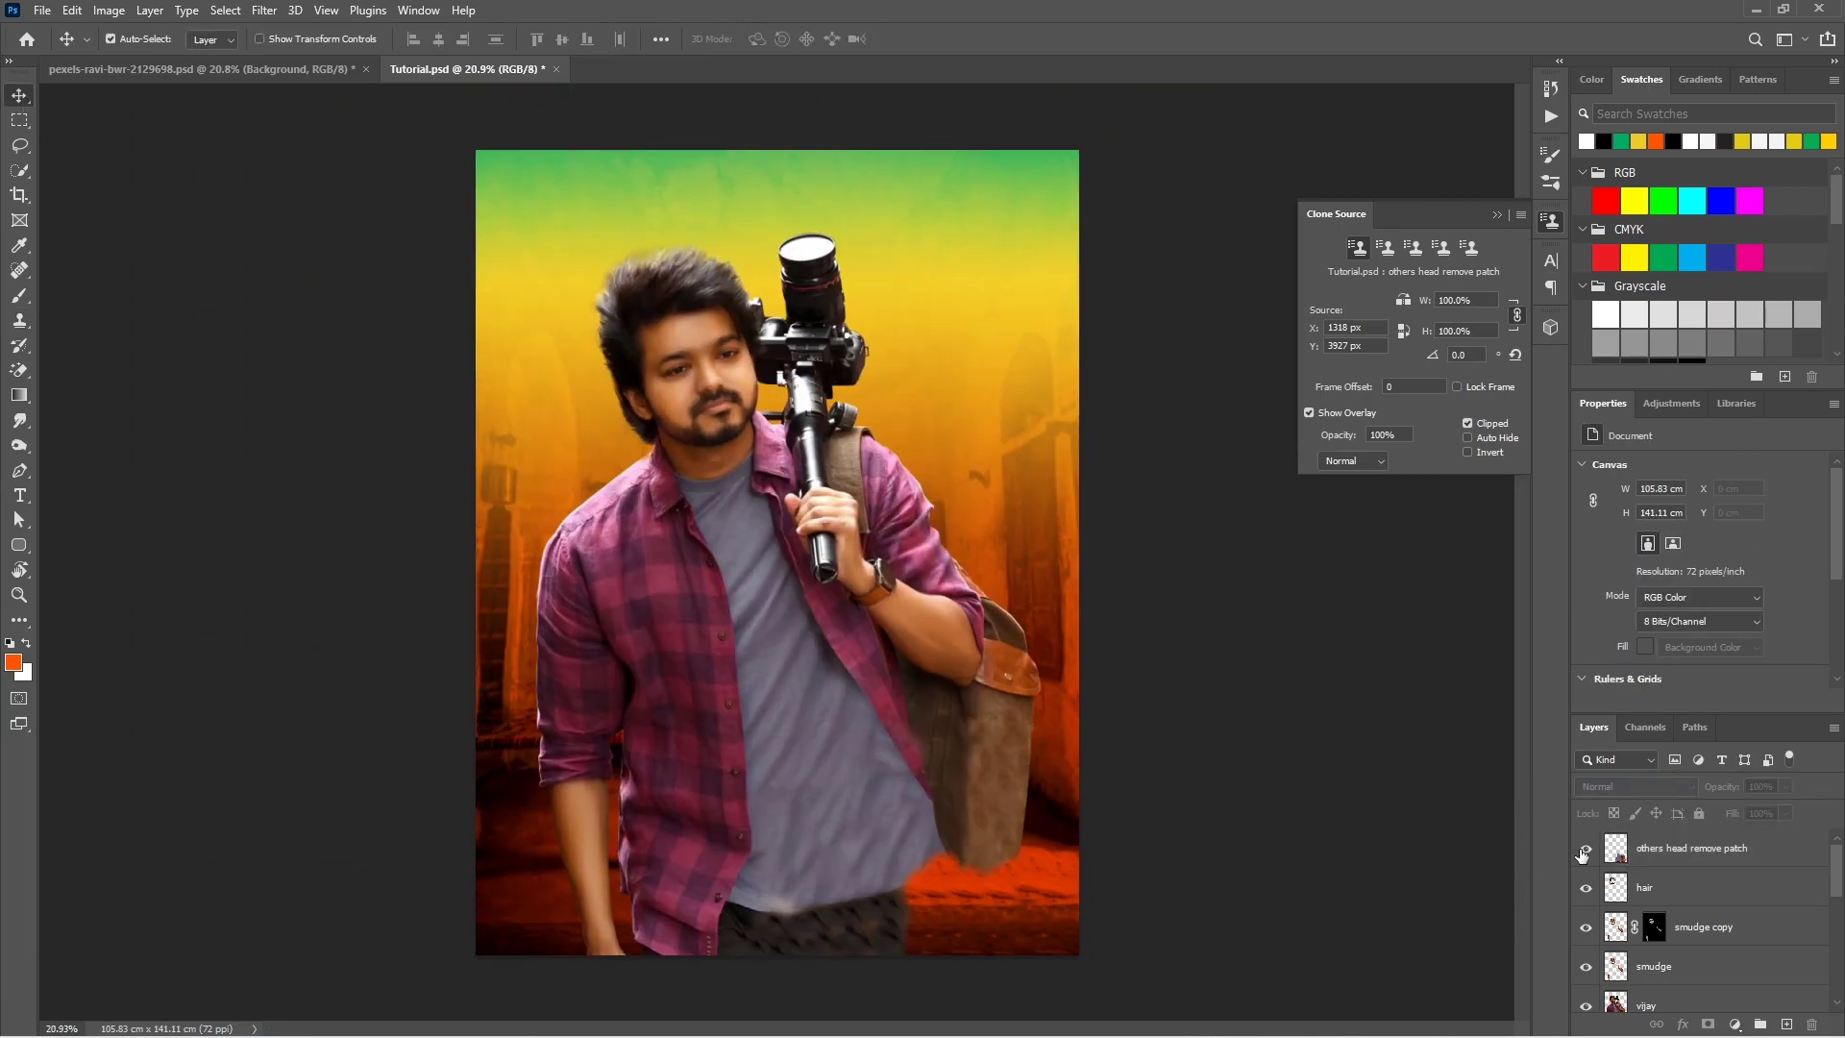
key(ctrl+0)
click(1787, 1024)
double_click(1652, 847)
text(bottom)
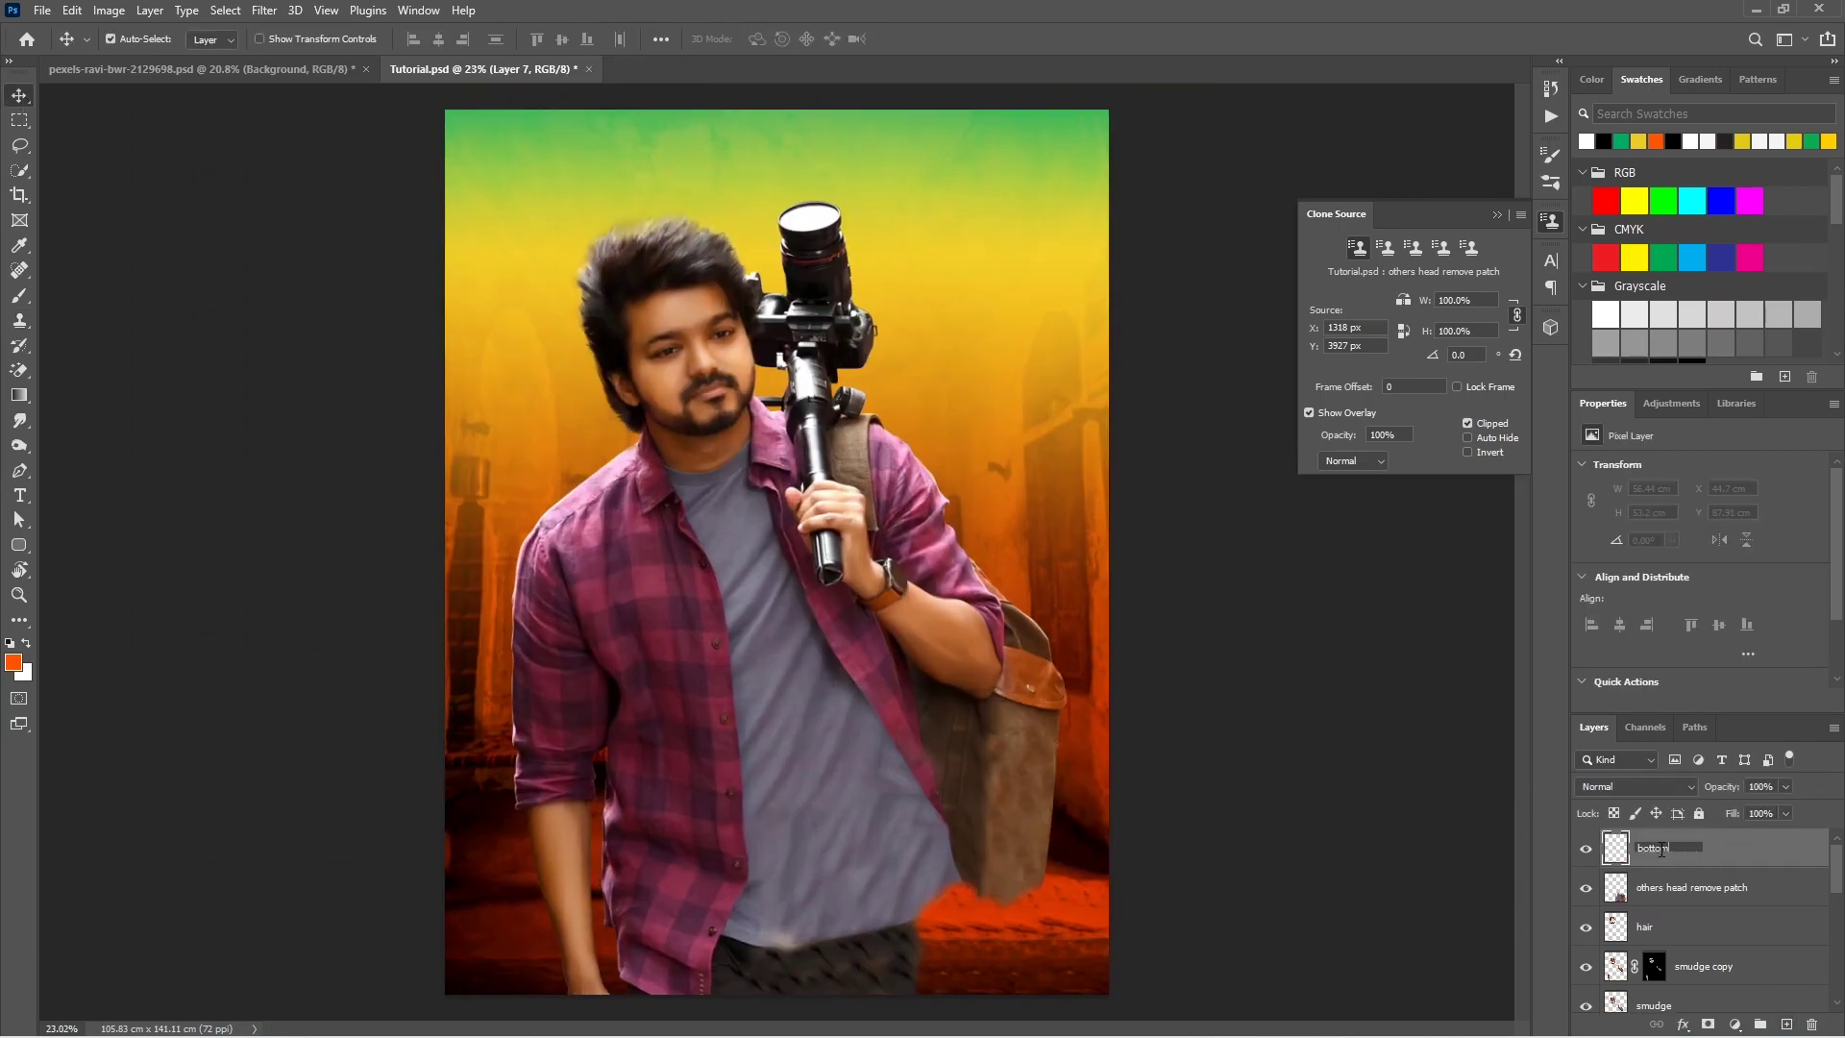
text(fade cover)
key(Return)
Step: Paint black across the poster's bottom with a soft brush enlarged to 2300
key(b)
click(136, 43)
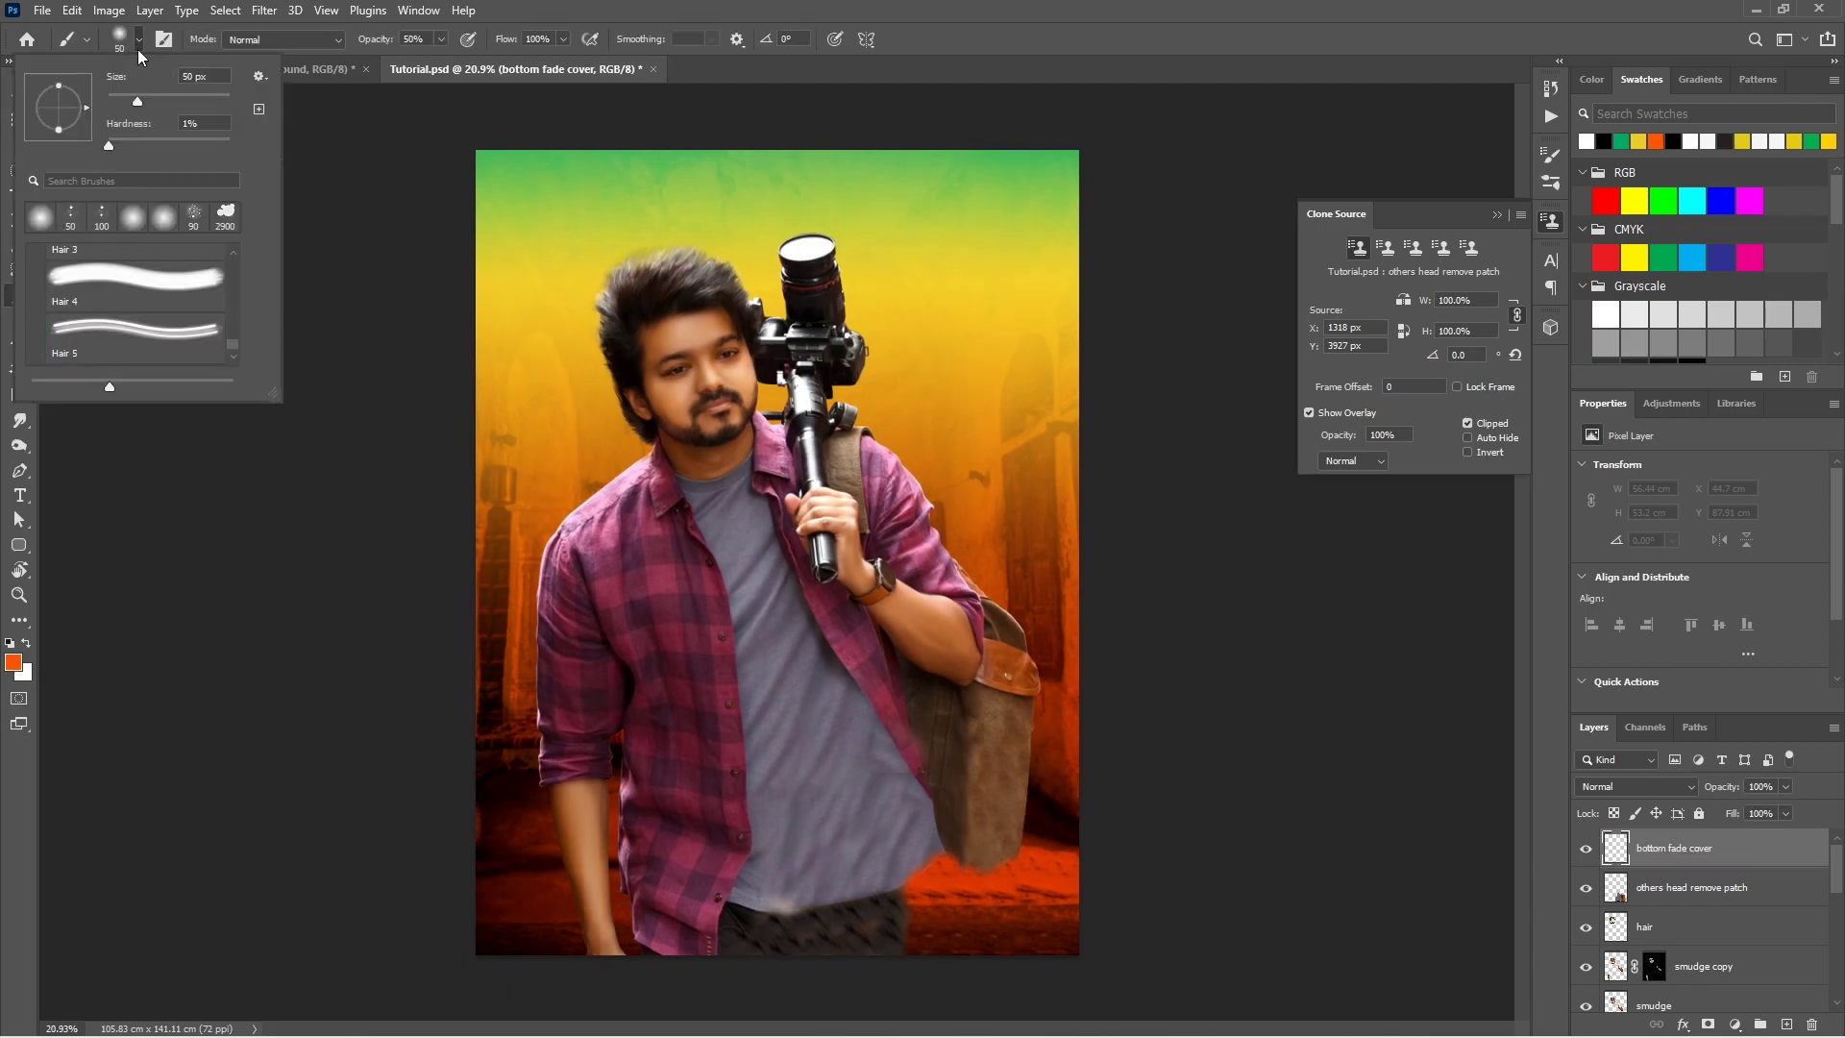
click(136, 49)
click(14, 662)
click(528, 263)
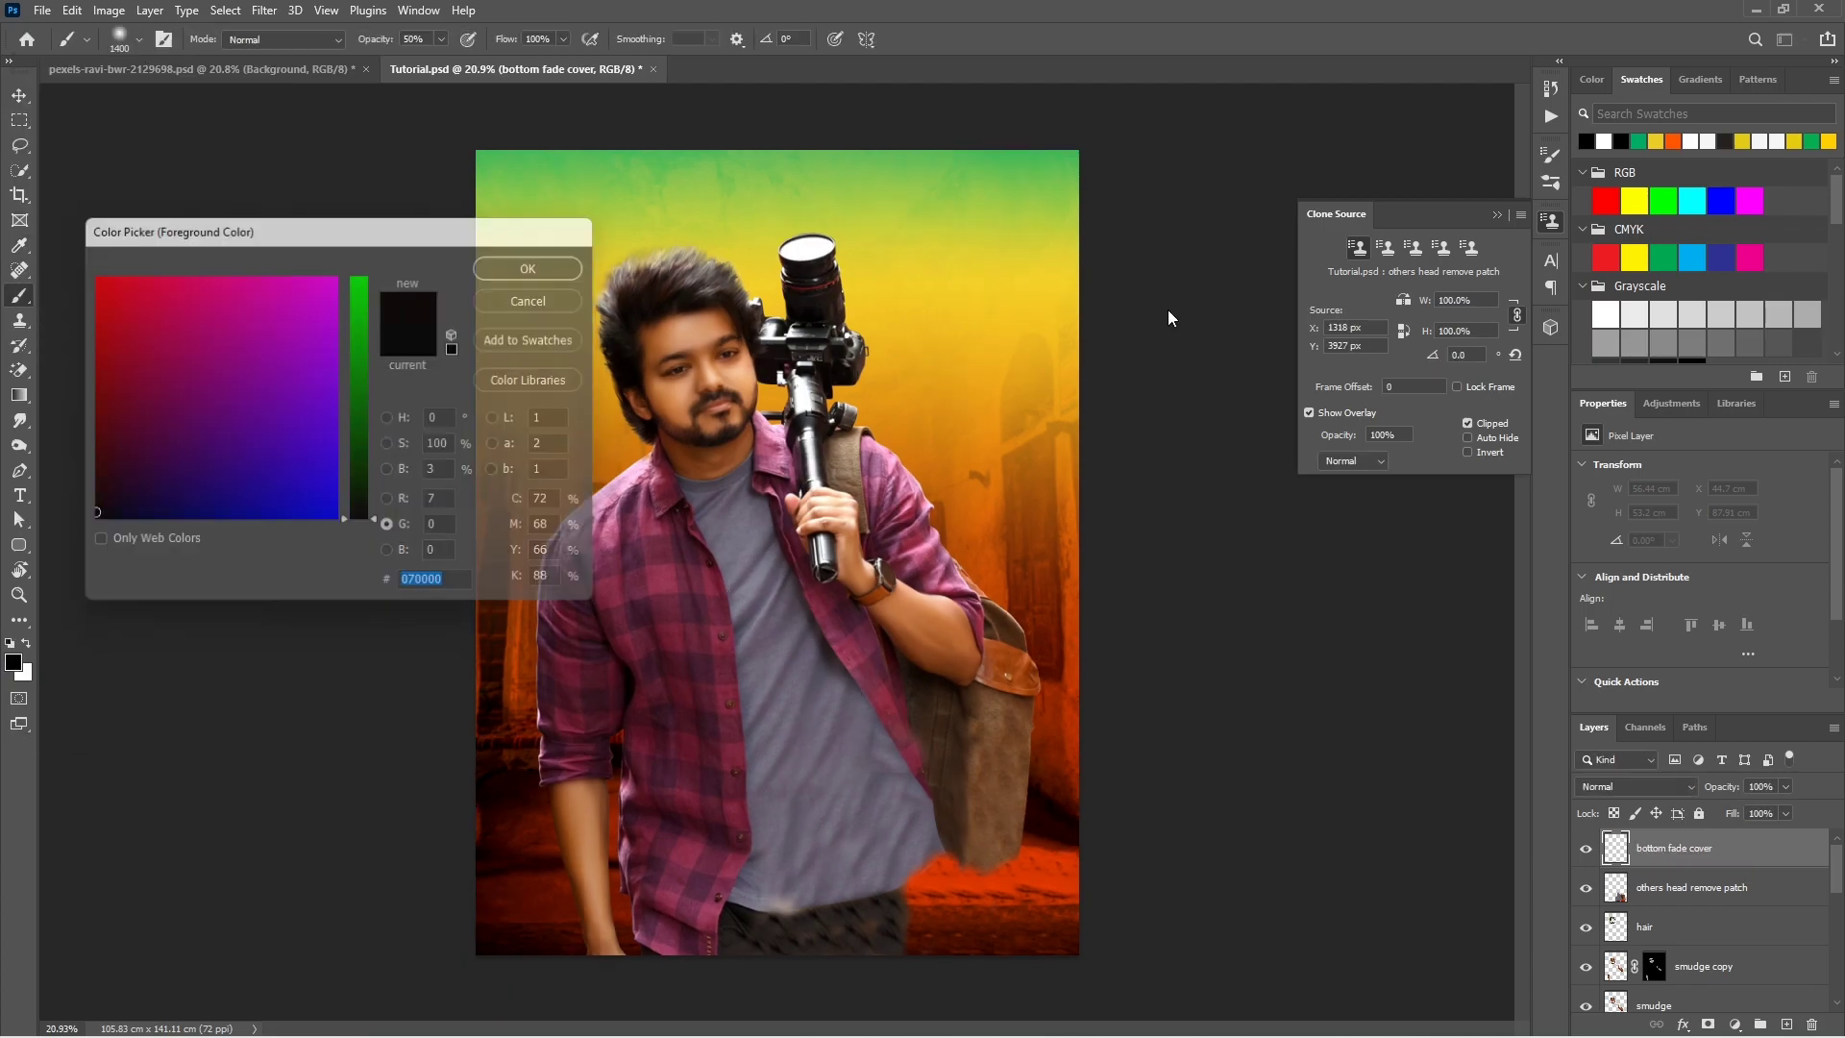
drag(576, 894, 961, 894)
scroll(1025, 798, down, 2)
key(ctrl+z)
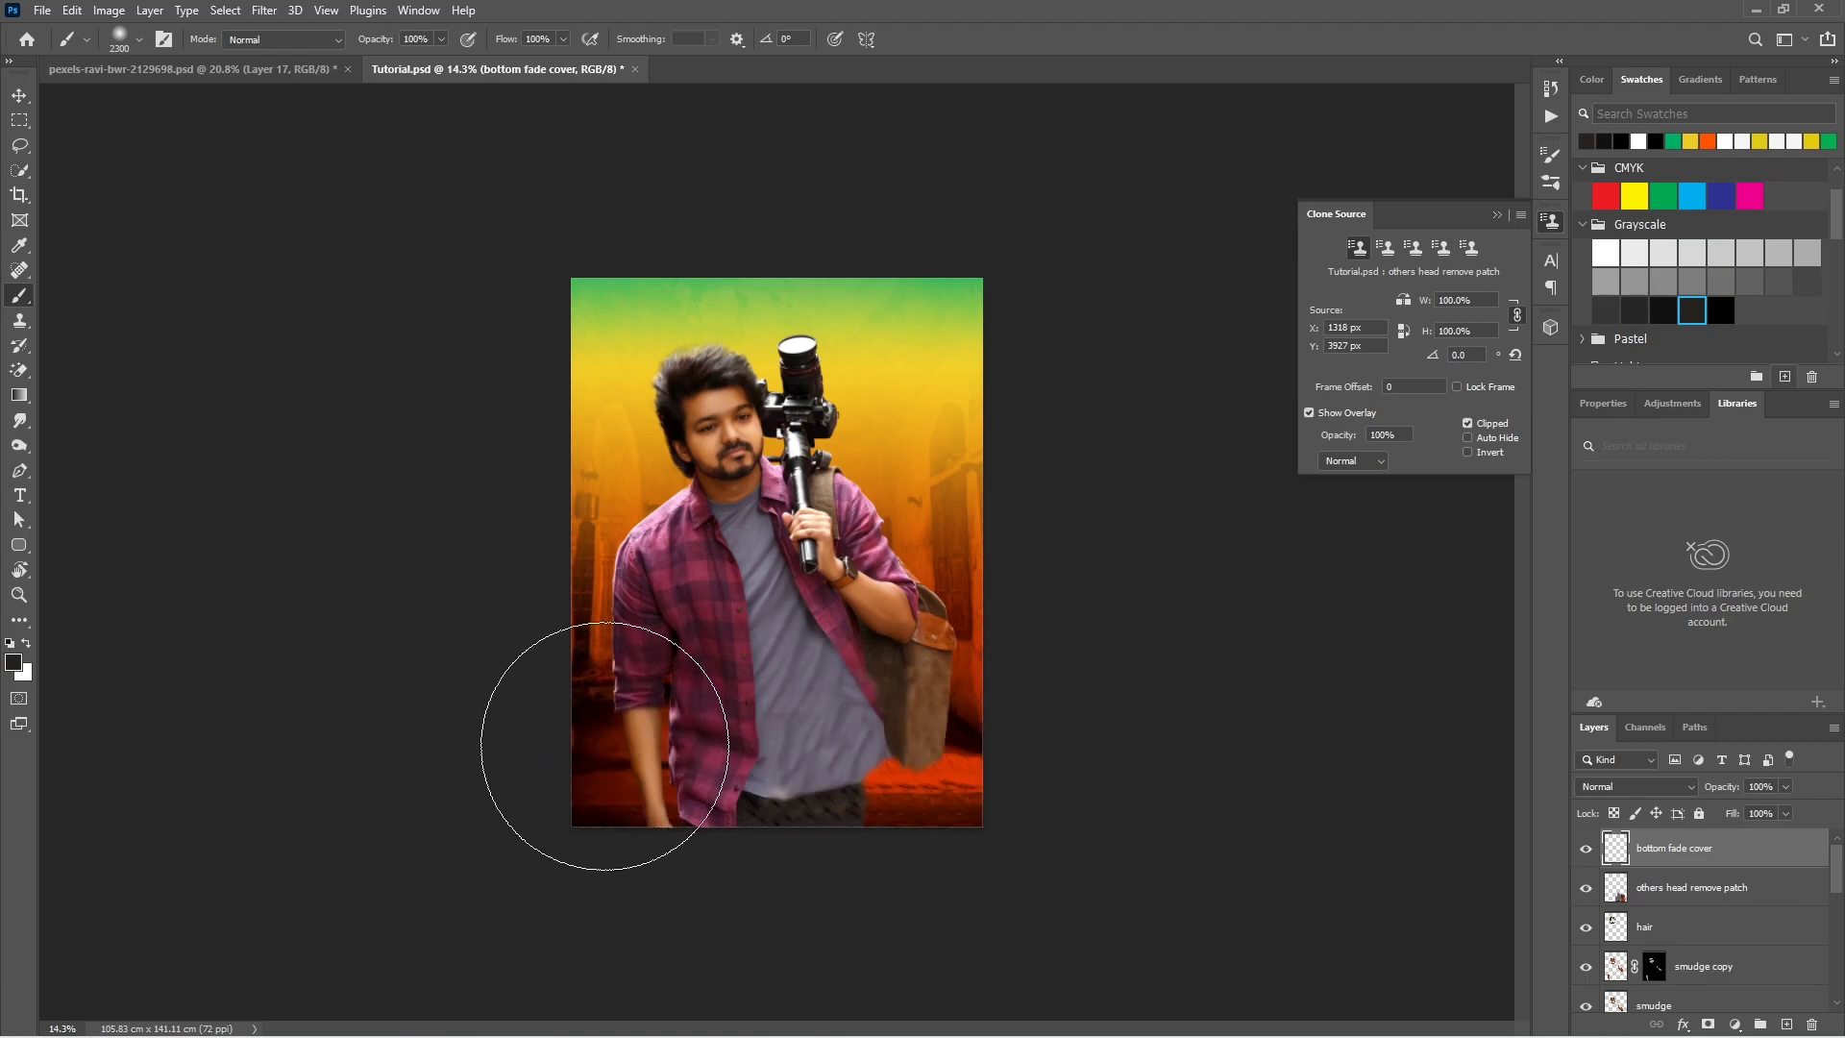
key(ctrl+shift+z)
key(bracketright)
key(bracketright)
key(bracketright)
key(ctrl+z)
Step: Duplicate the bottom fade cover layer and set the copy to Hard Mix at 98% opacity
key(v)
scroll(568, 810, up, 1)
click(1633, 786)
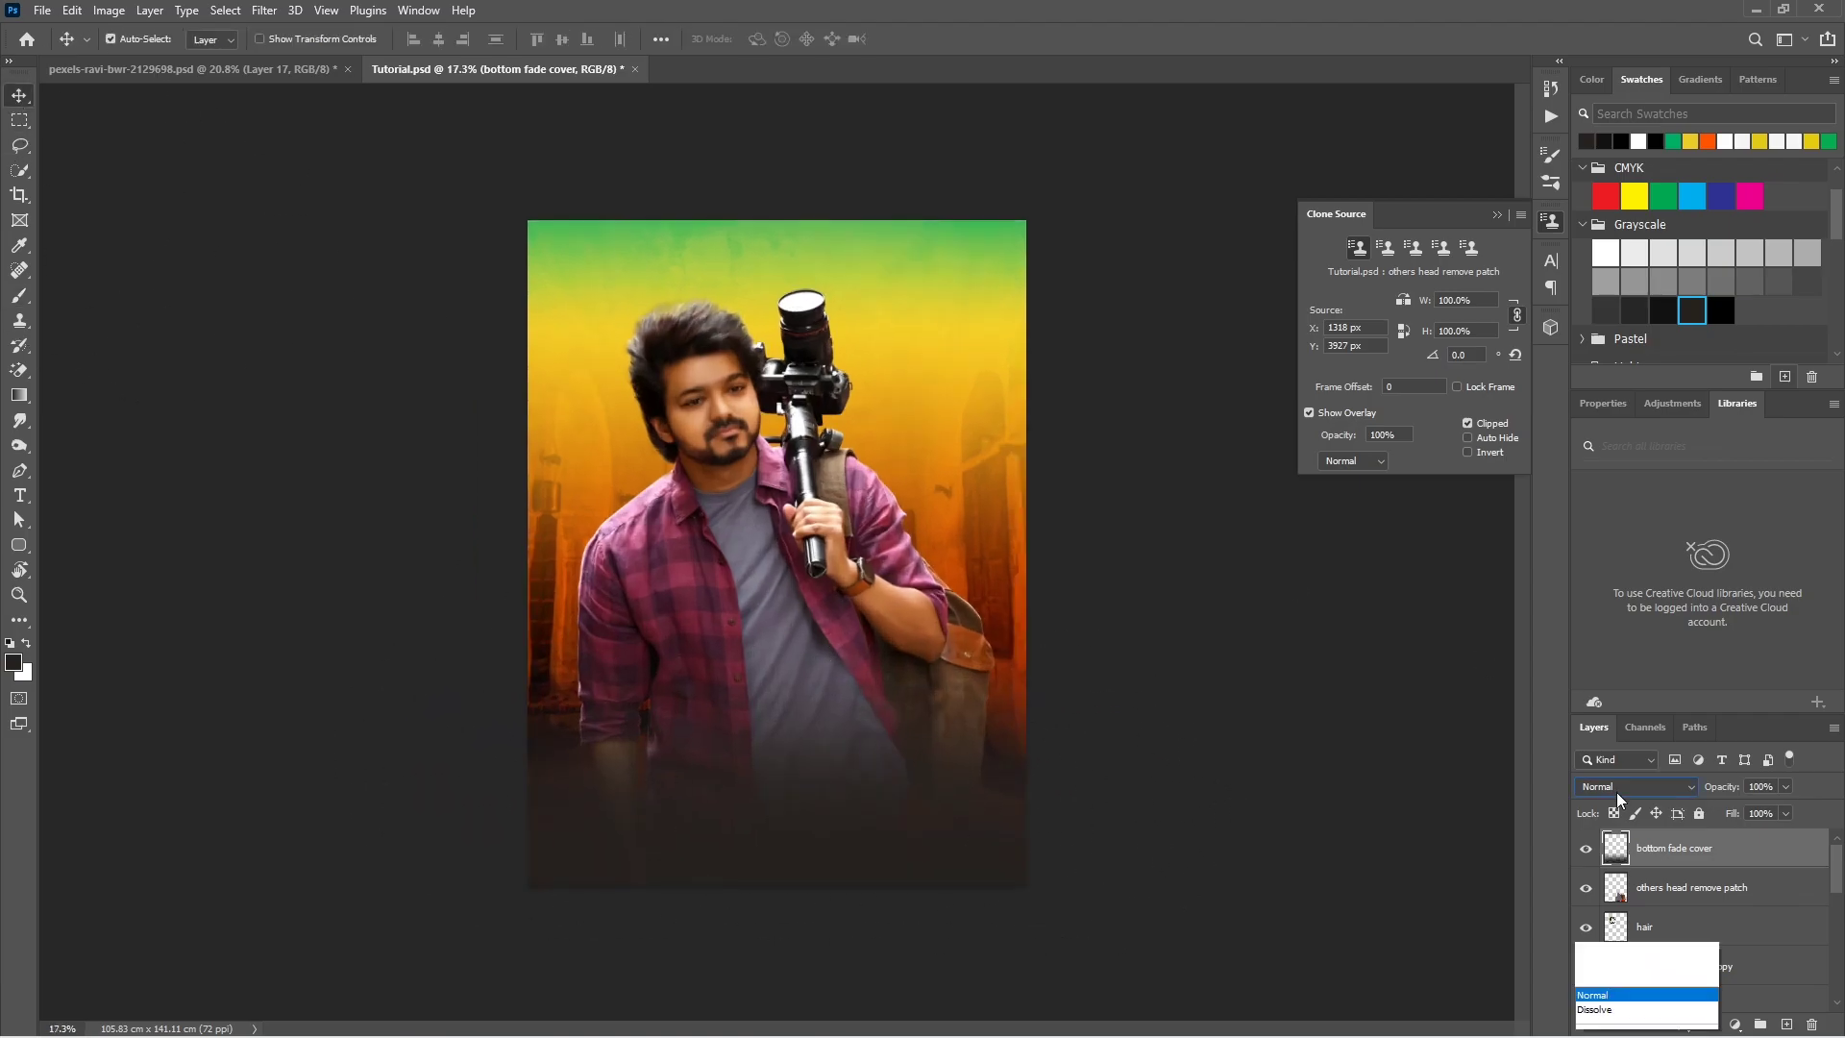
key(Down)
key(Down)
key(Down)
key(Down)
key(Down)
key(Down)
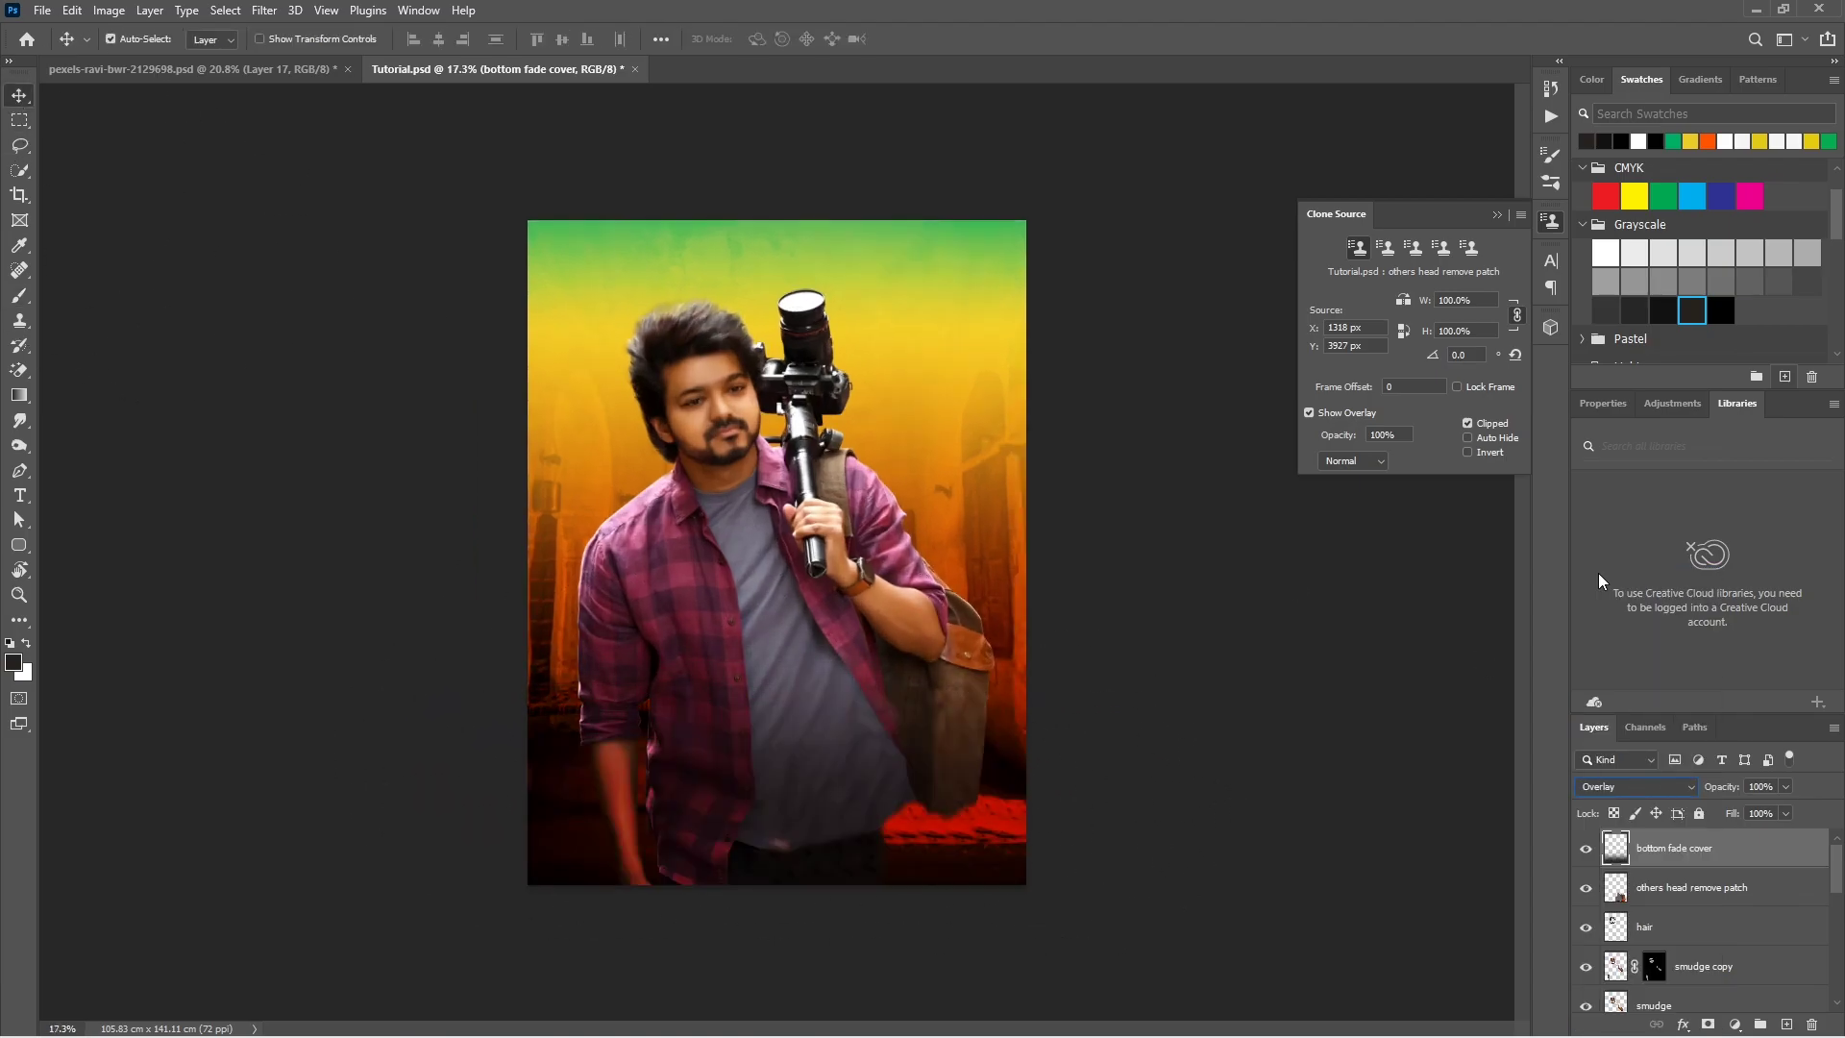
key(ctrl+j)
click(1600, 572)
key(9)
key(8)
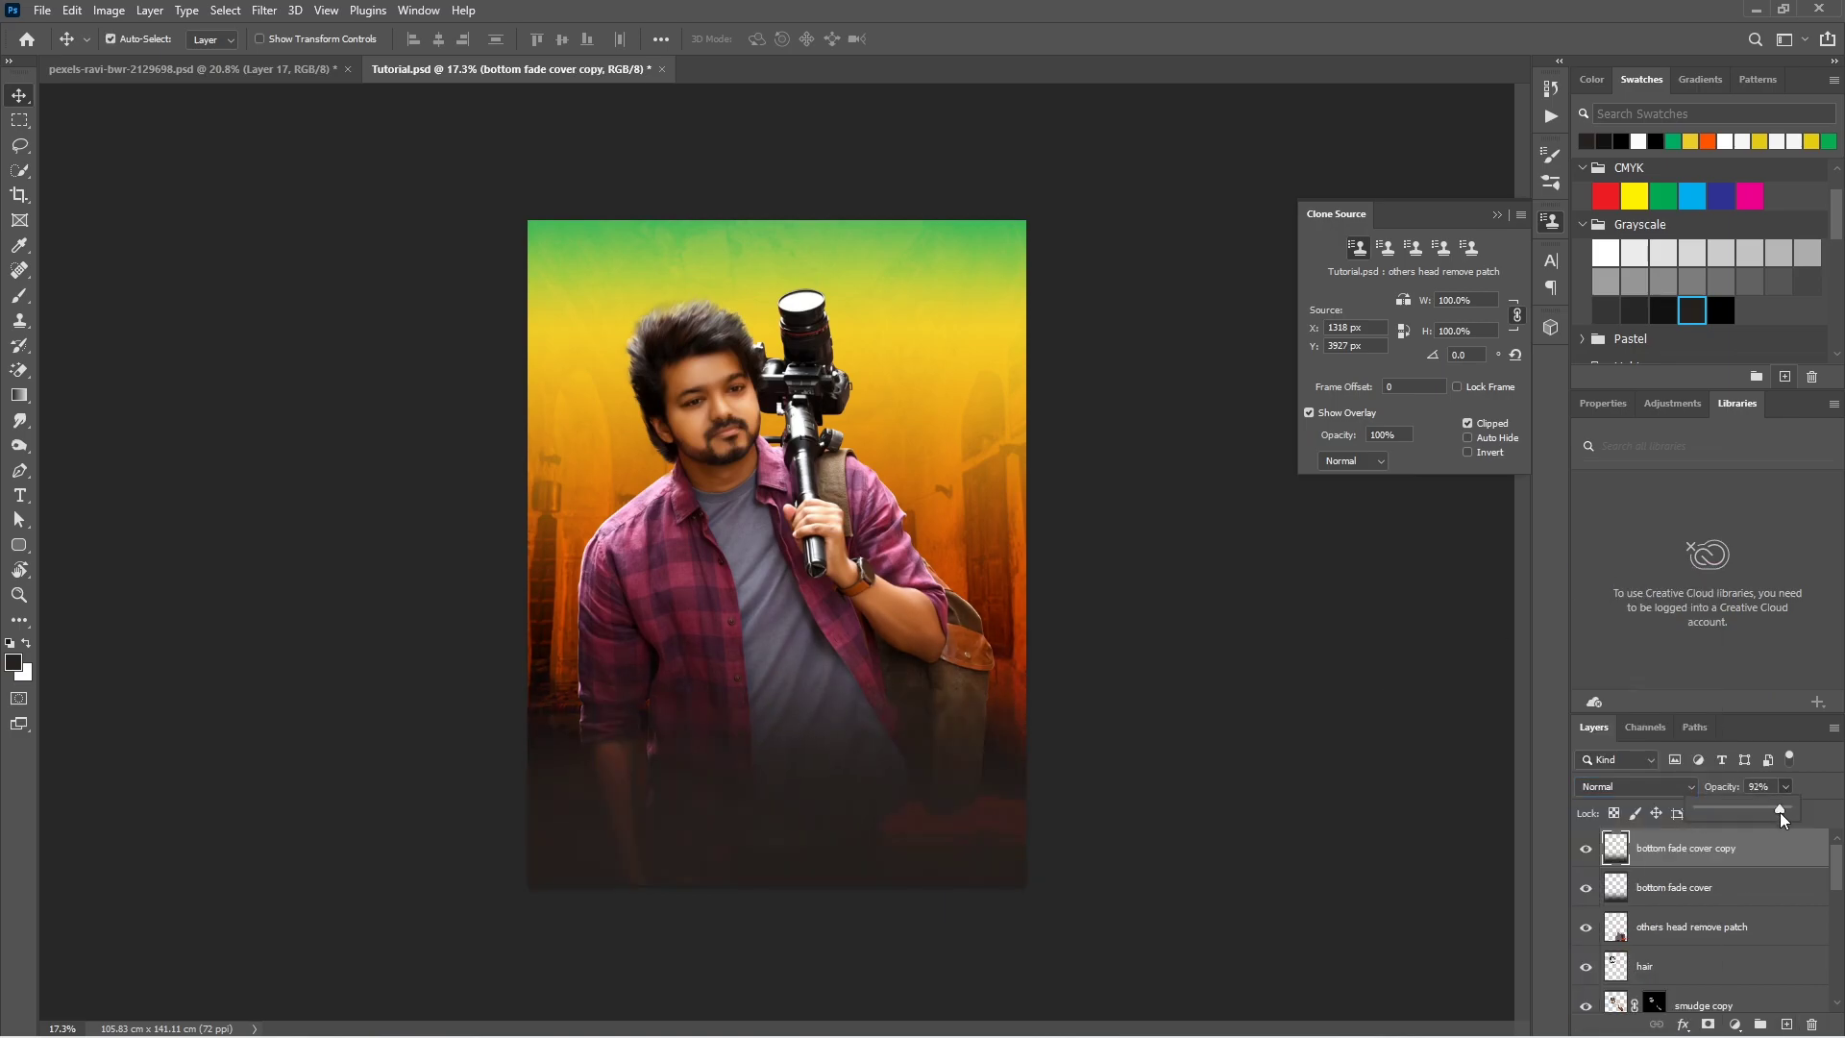
click(1647, 786)
key(Down)
key(Down)
key(Down)
key(Down)
key(Down)
key(Down)
key(Down)
key(Down)
key(Down)
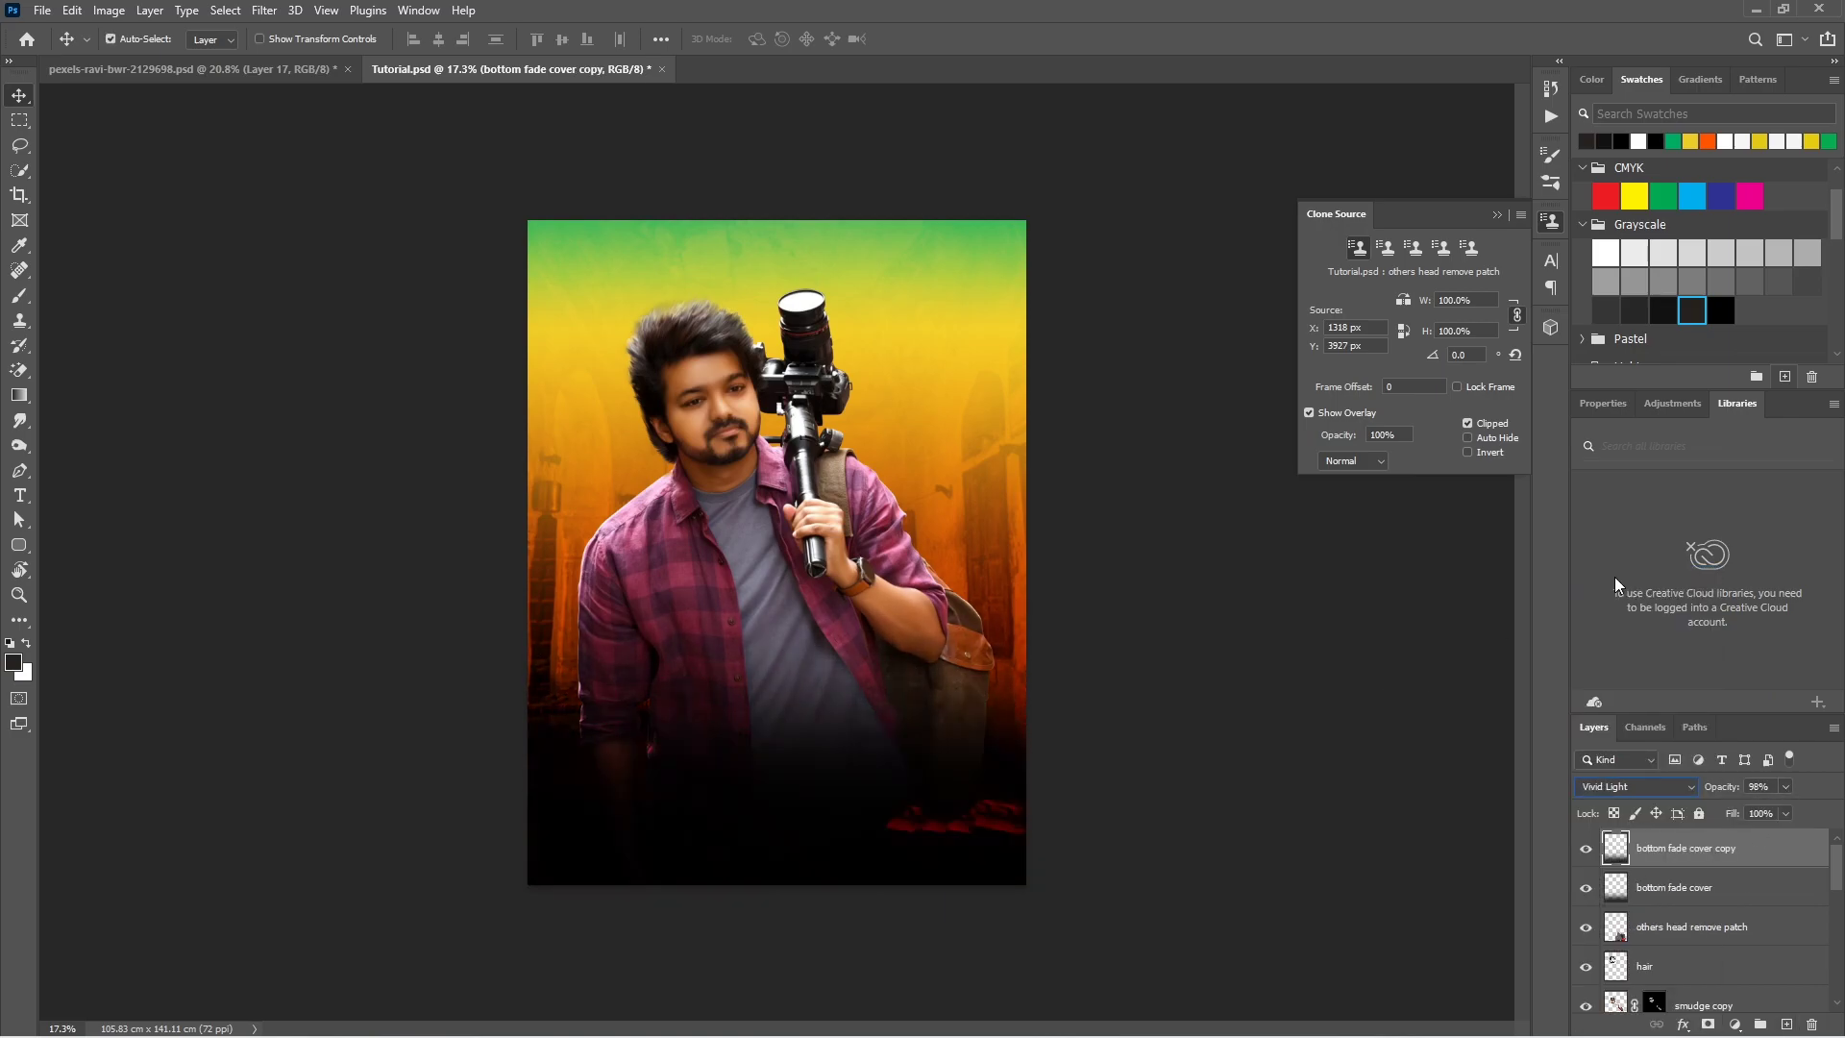
key(Down)
key(Down)
key(Down)
key(Down)
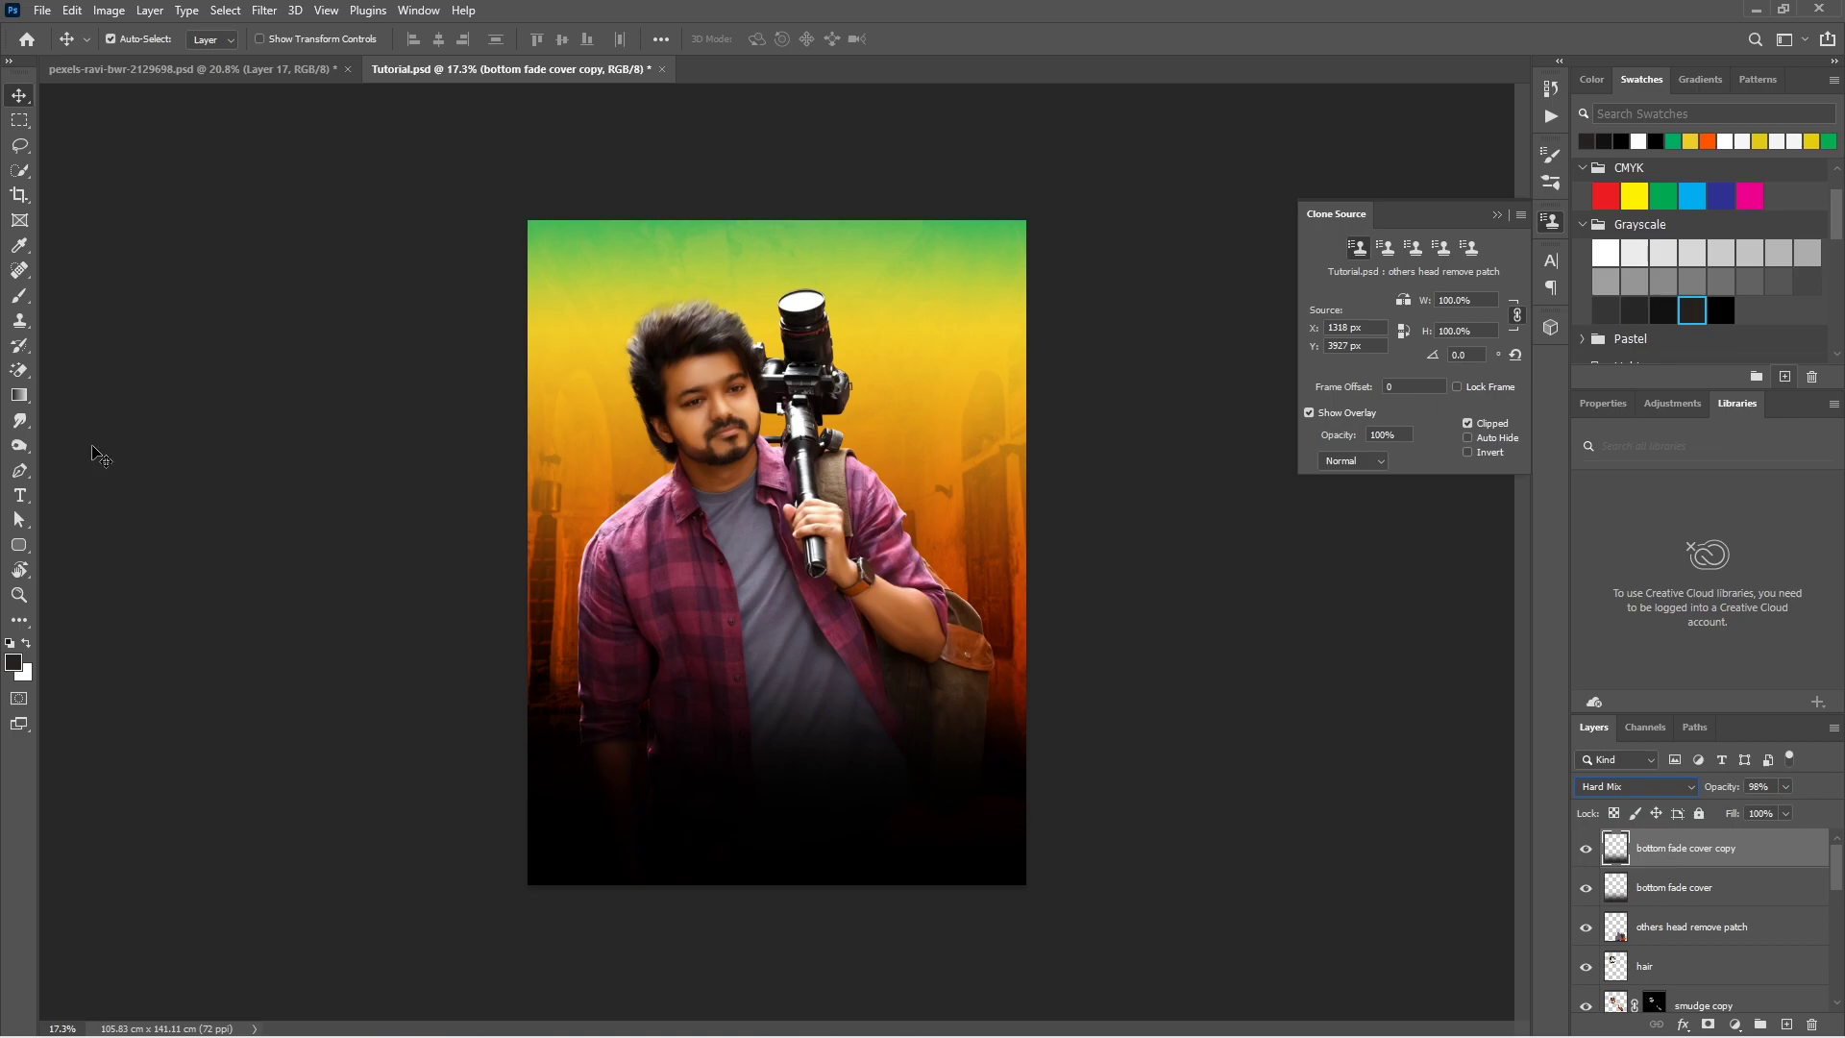
Step: Select the bottom fade cover copy layer and set the brush to 100 px
key(b)
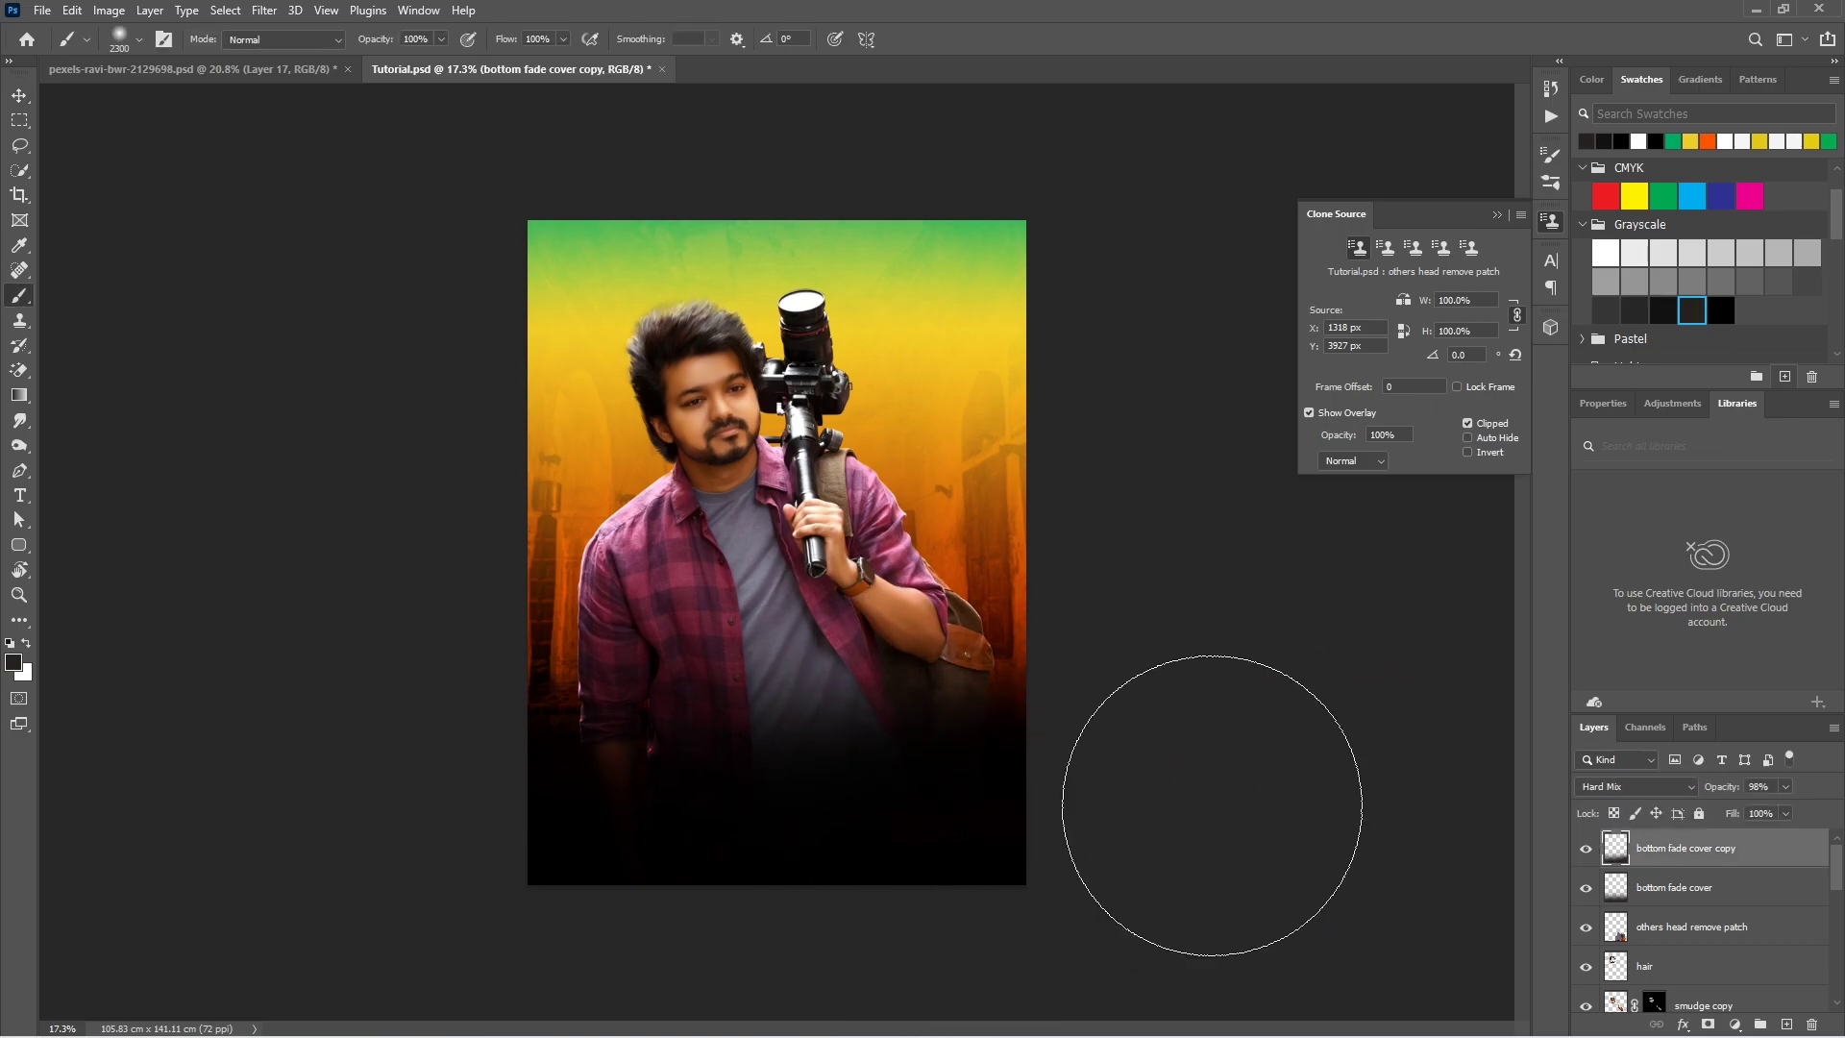
key(v)
alt+scroll(777, 678, up, 1)
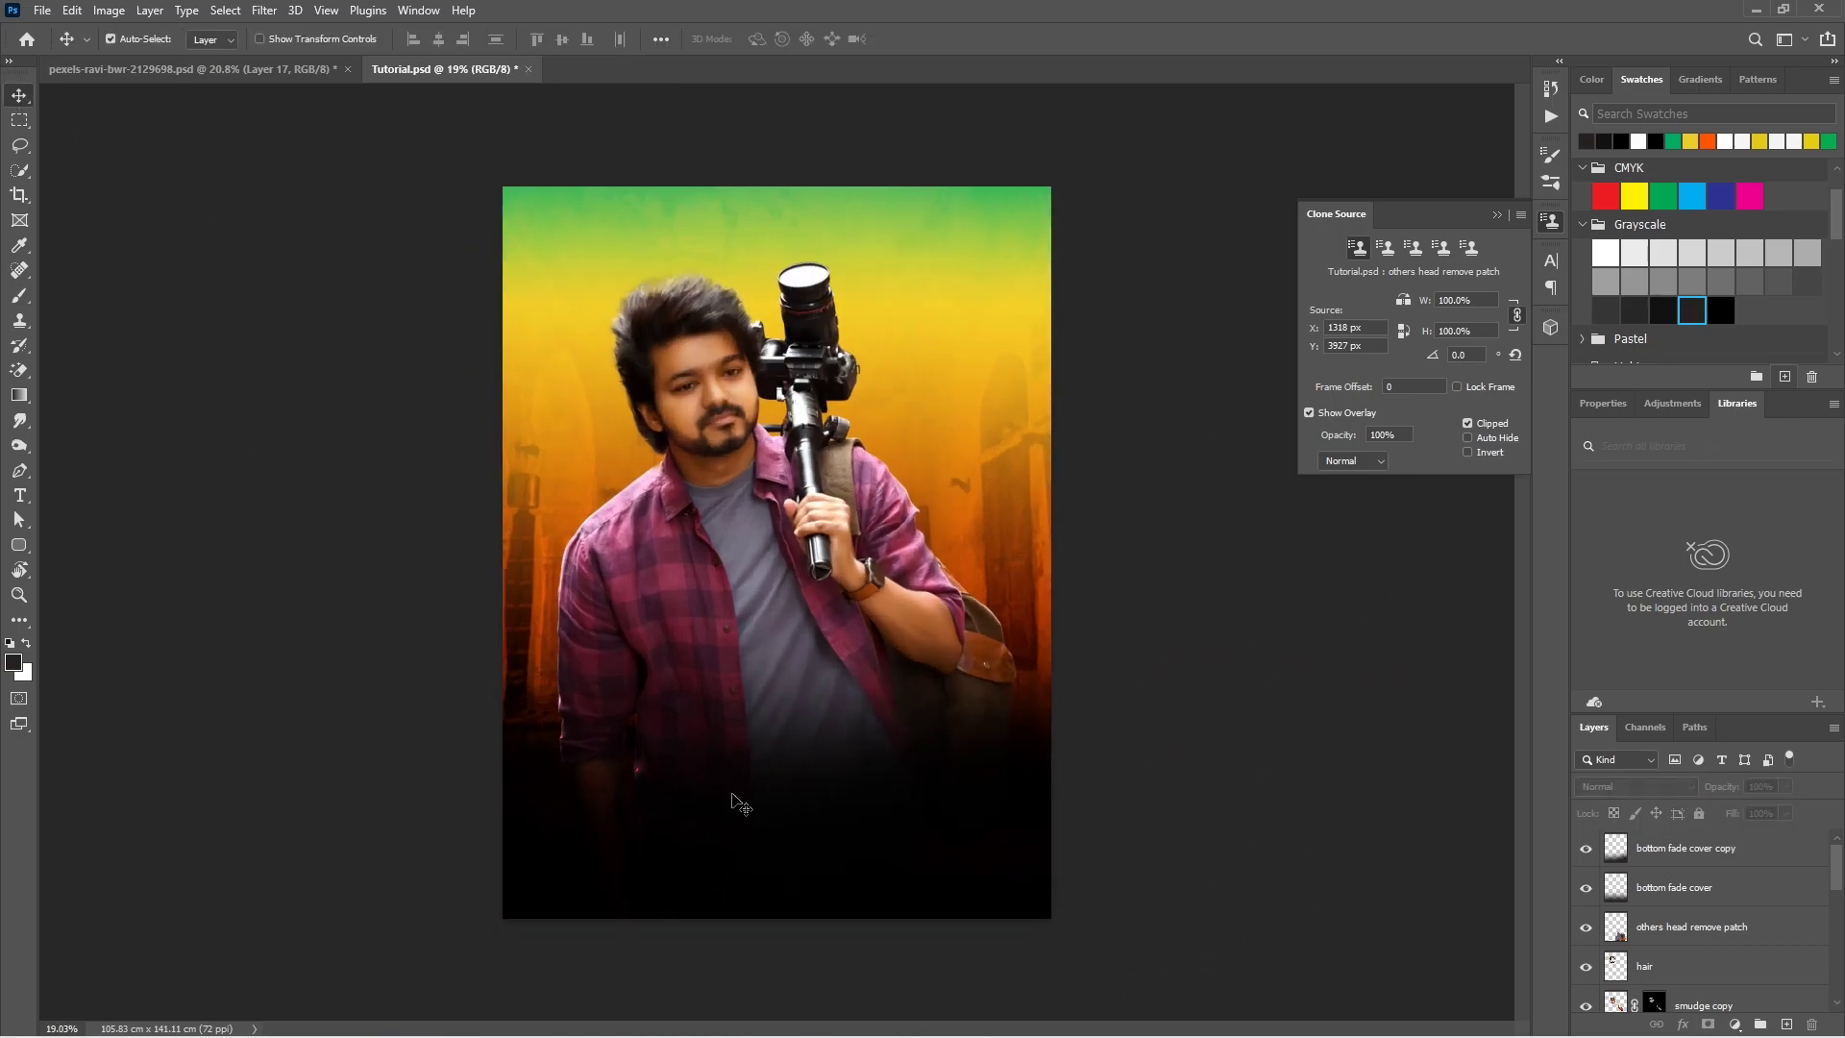
alt+scroll(732, 793, up, 10)
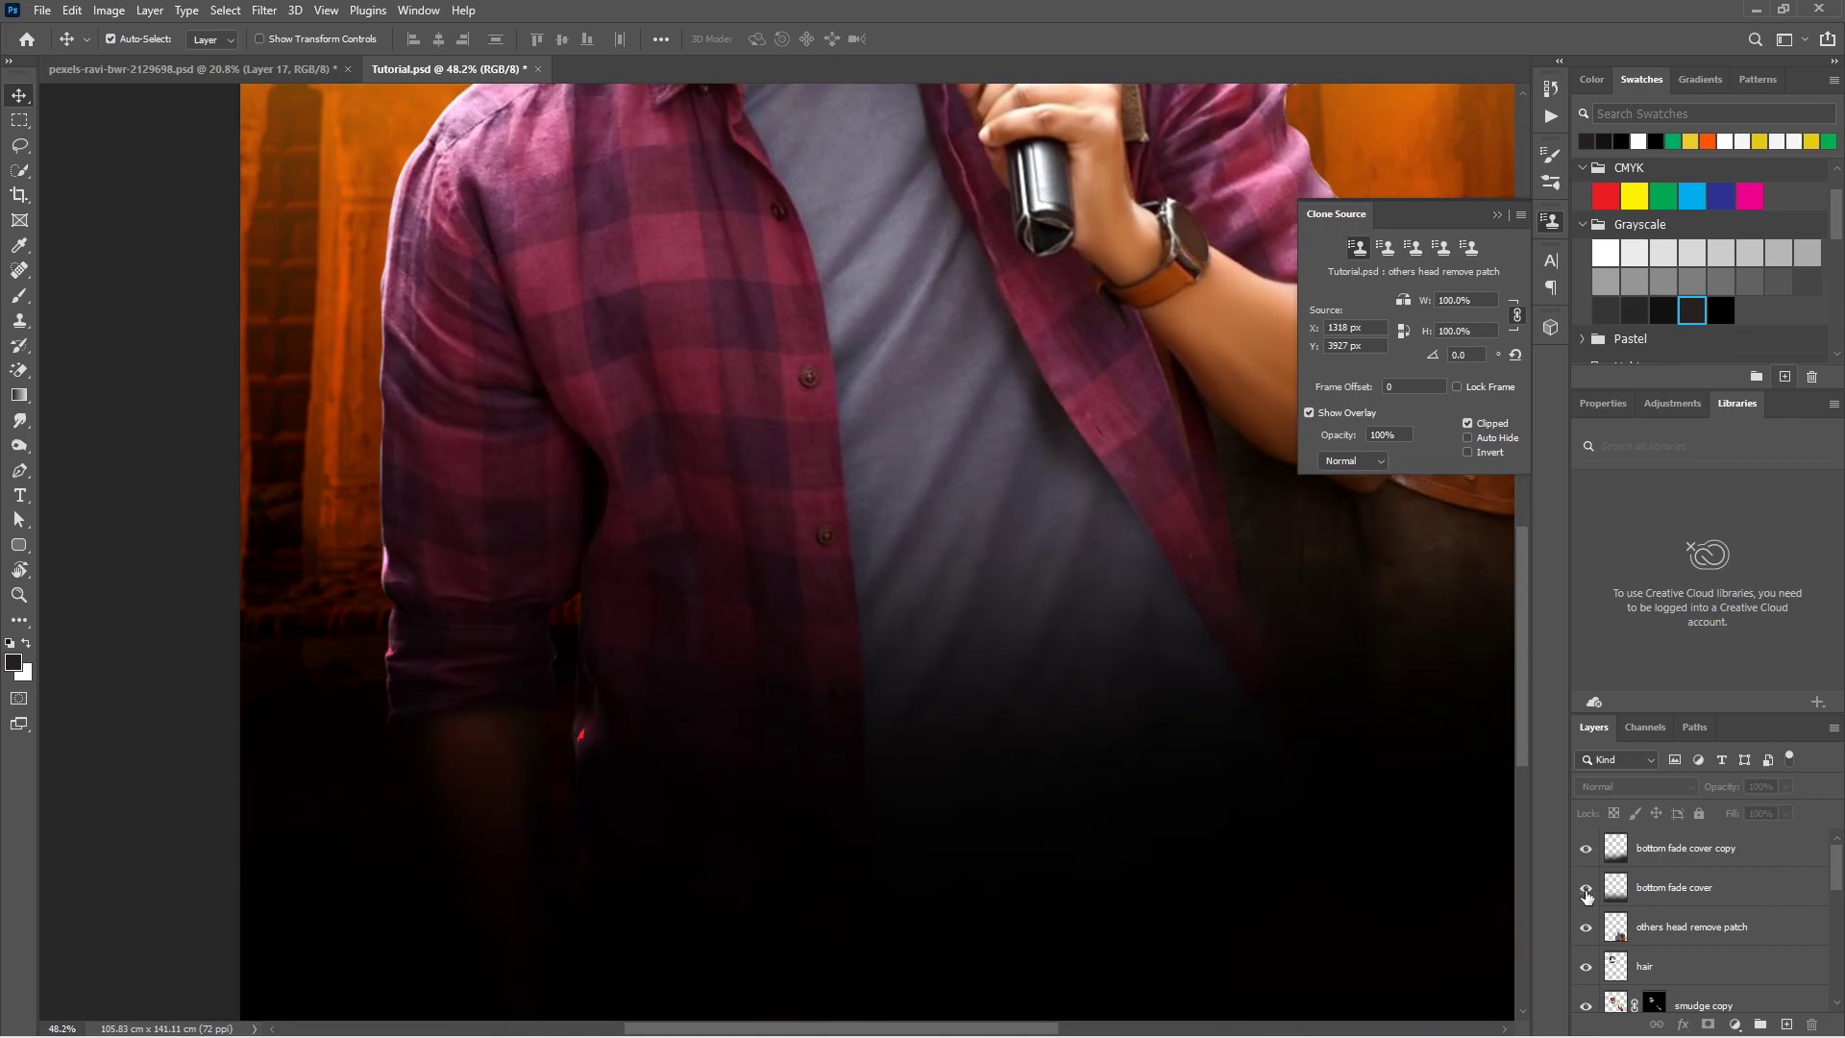
click(844, 815)
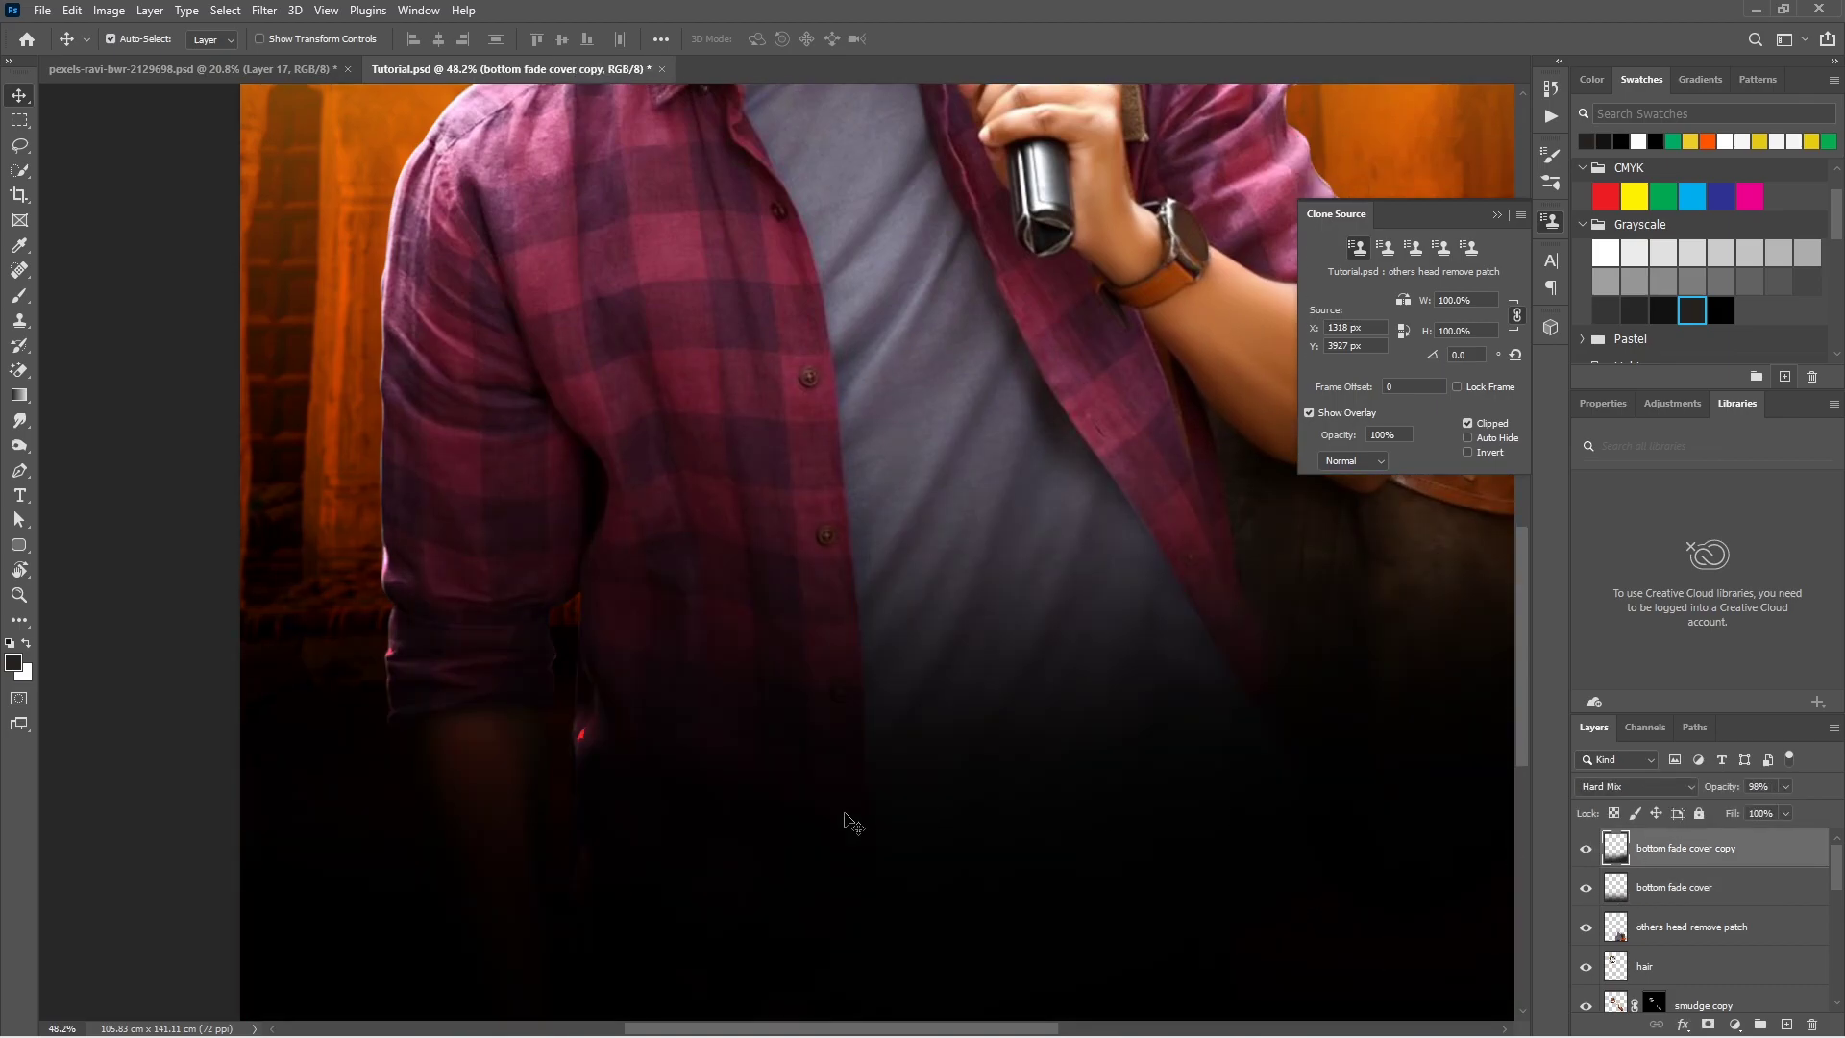
key(b)
key(bracketleft)
key(bracketleft)
key(bracketleft)
alt+scroll(581, 737, up, 8)
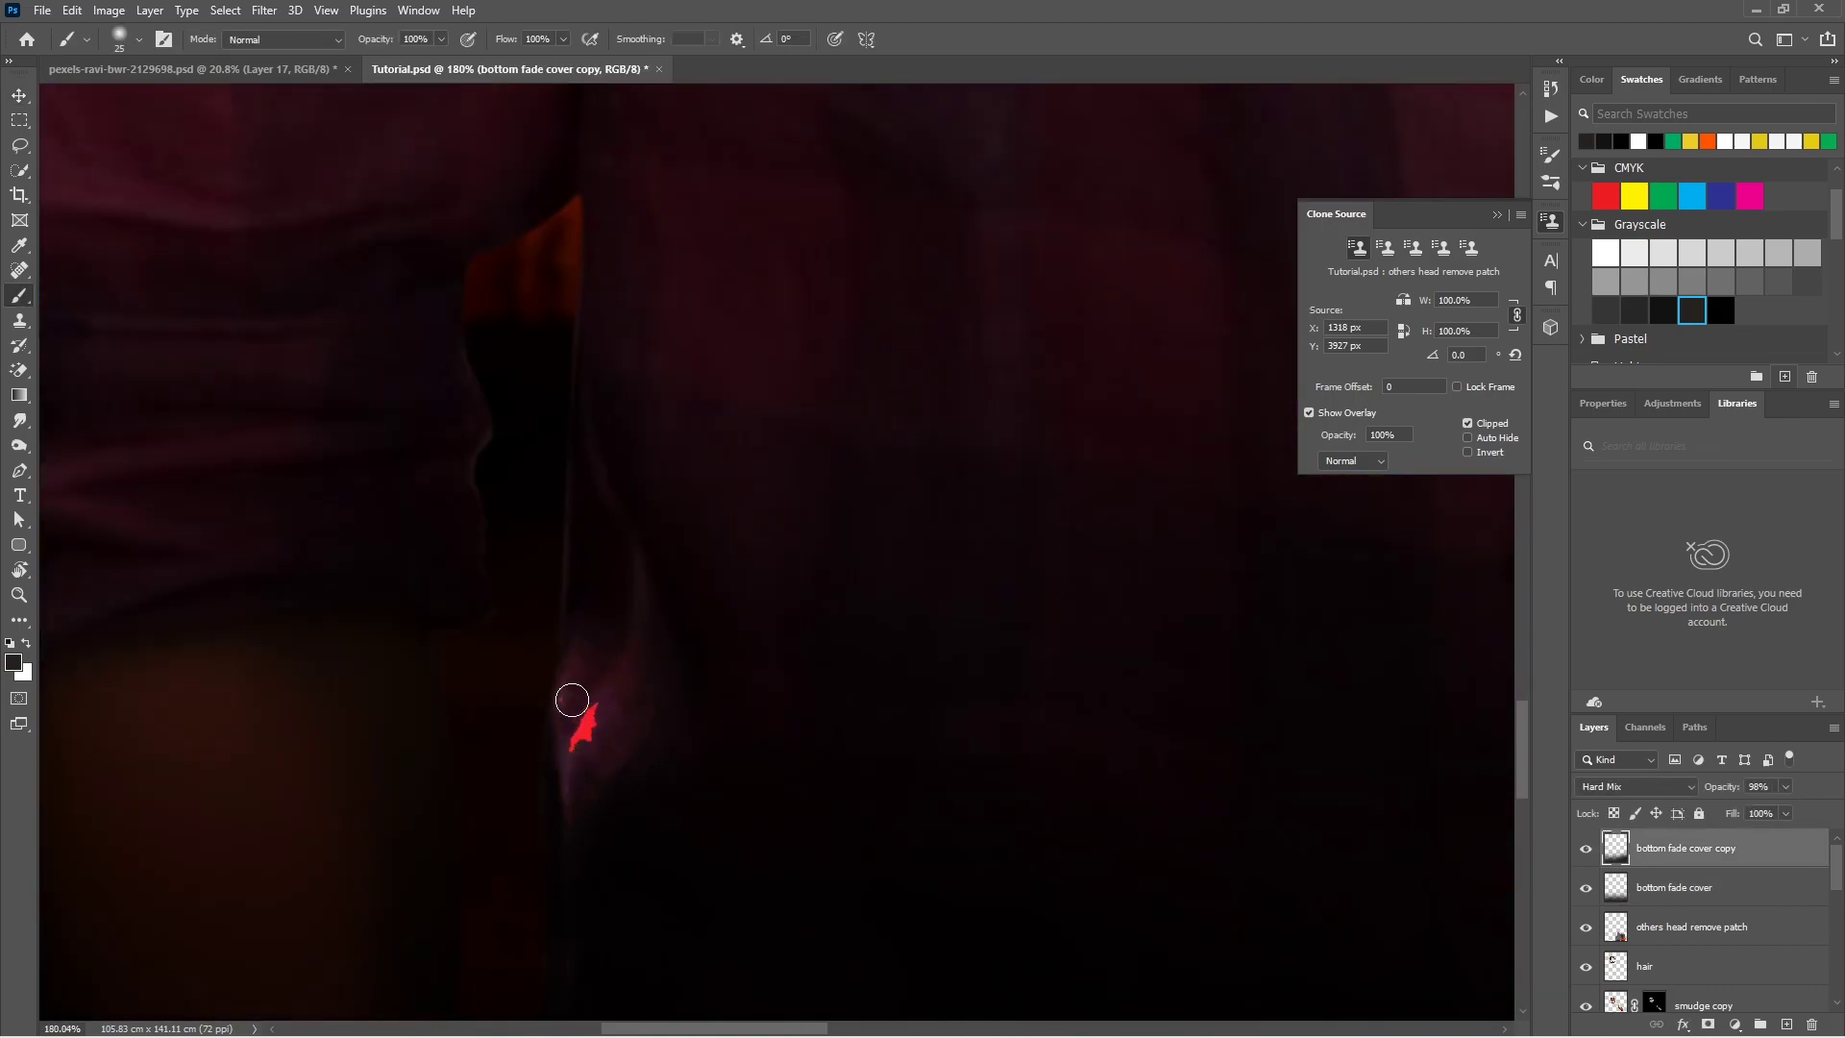
Step: On a new 'patch fix' layer, paint sampled dark red over the stray red spot
key(ctrl+shift+alt+n)
alt+click(576, 715)
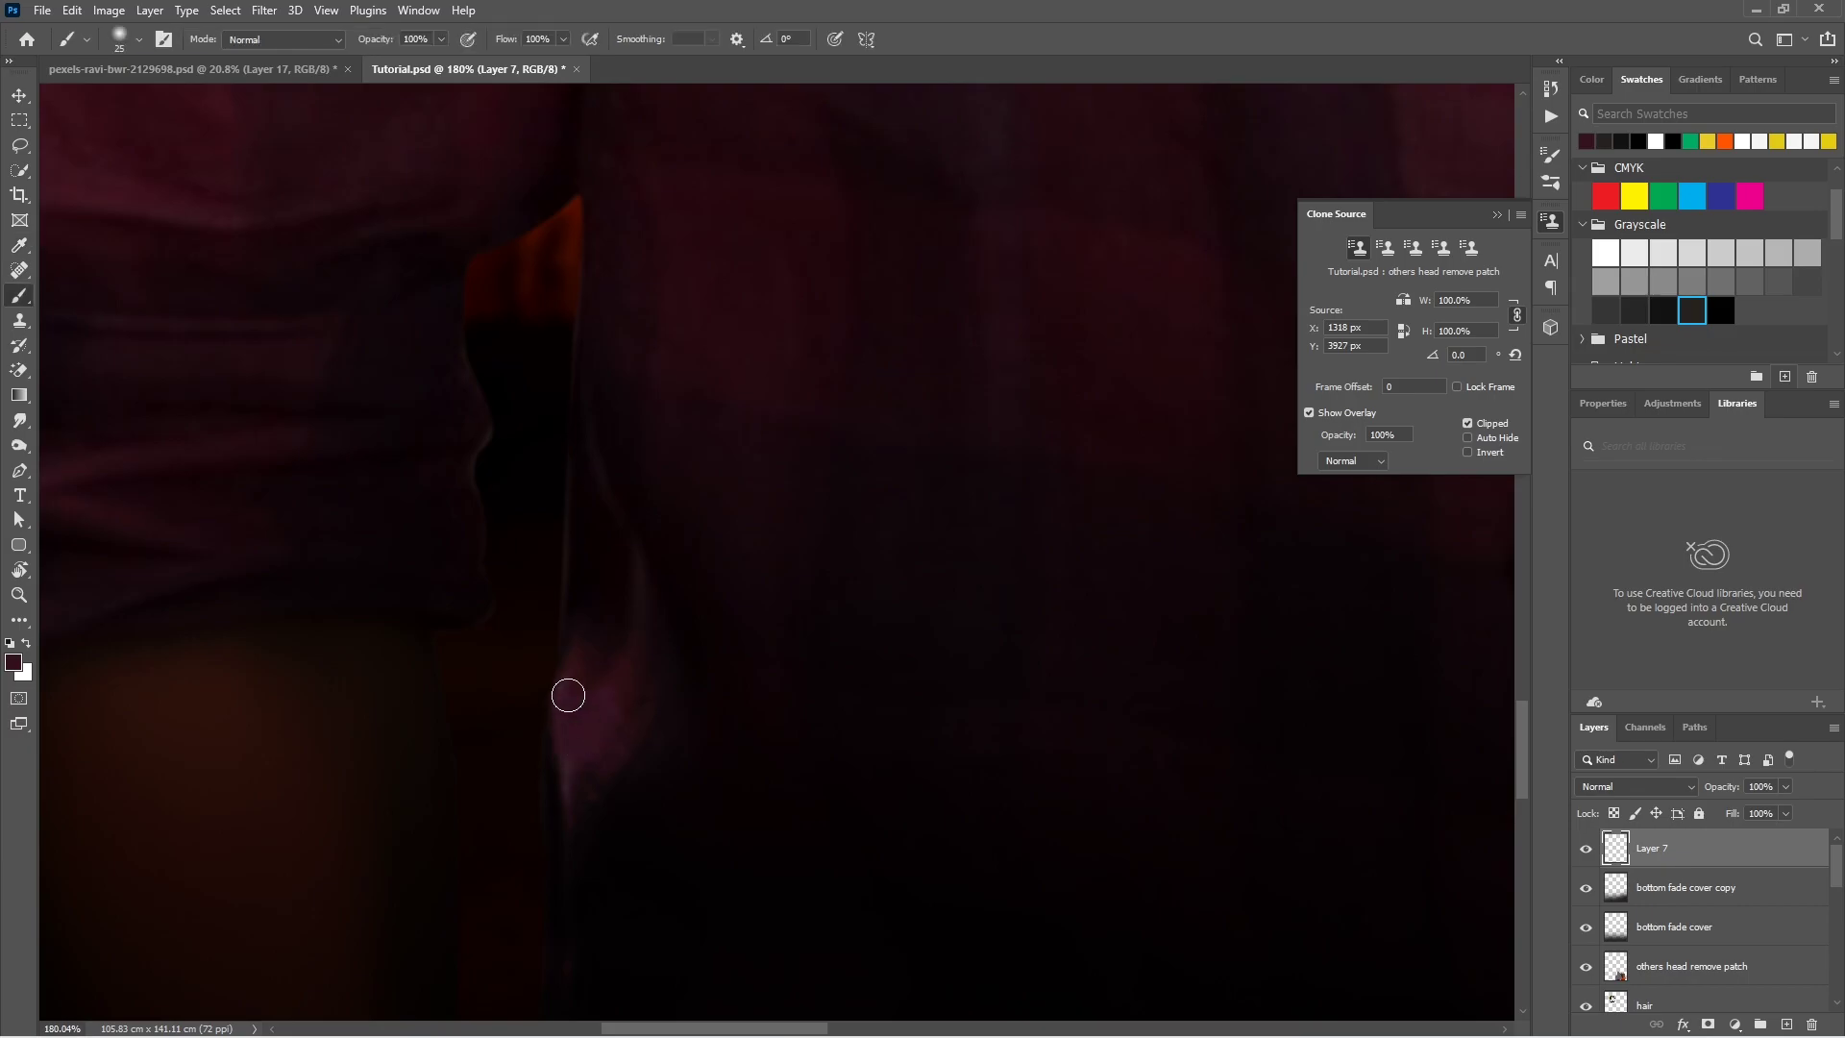
alt+scroll(568, 696, down, 5)
alt+scroll(646, 564, up, 5)
drag(639, 625, 625, 680)
alt+scroll(690, 720, down, 5)
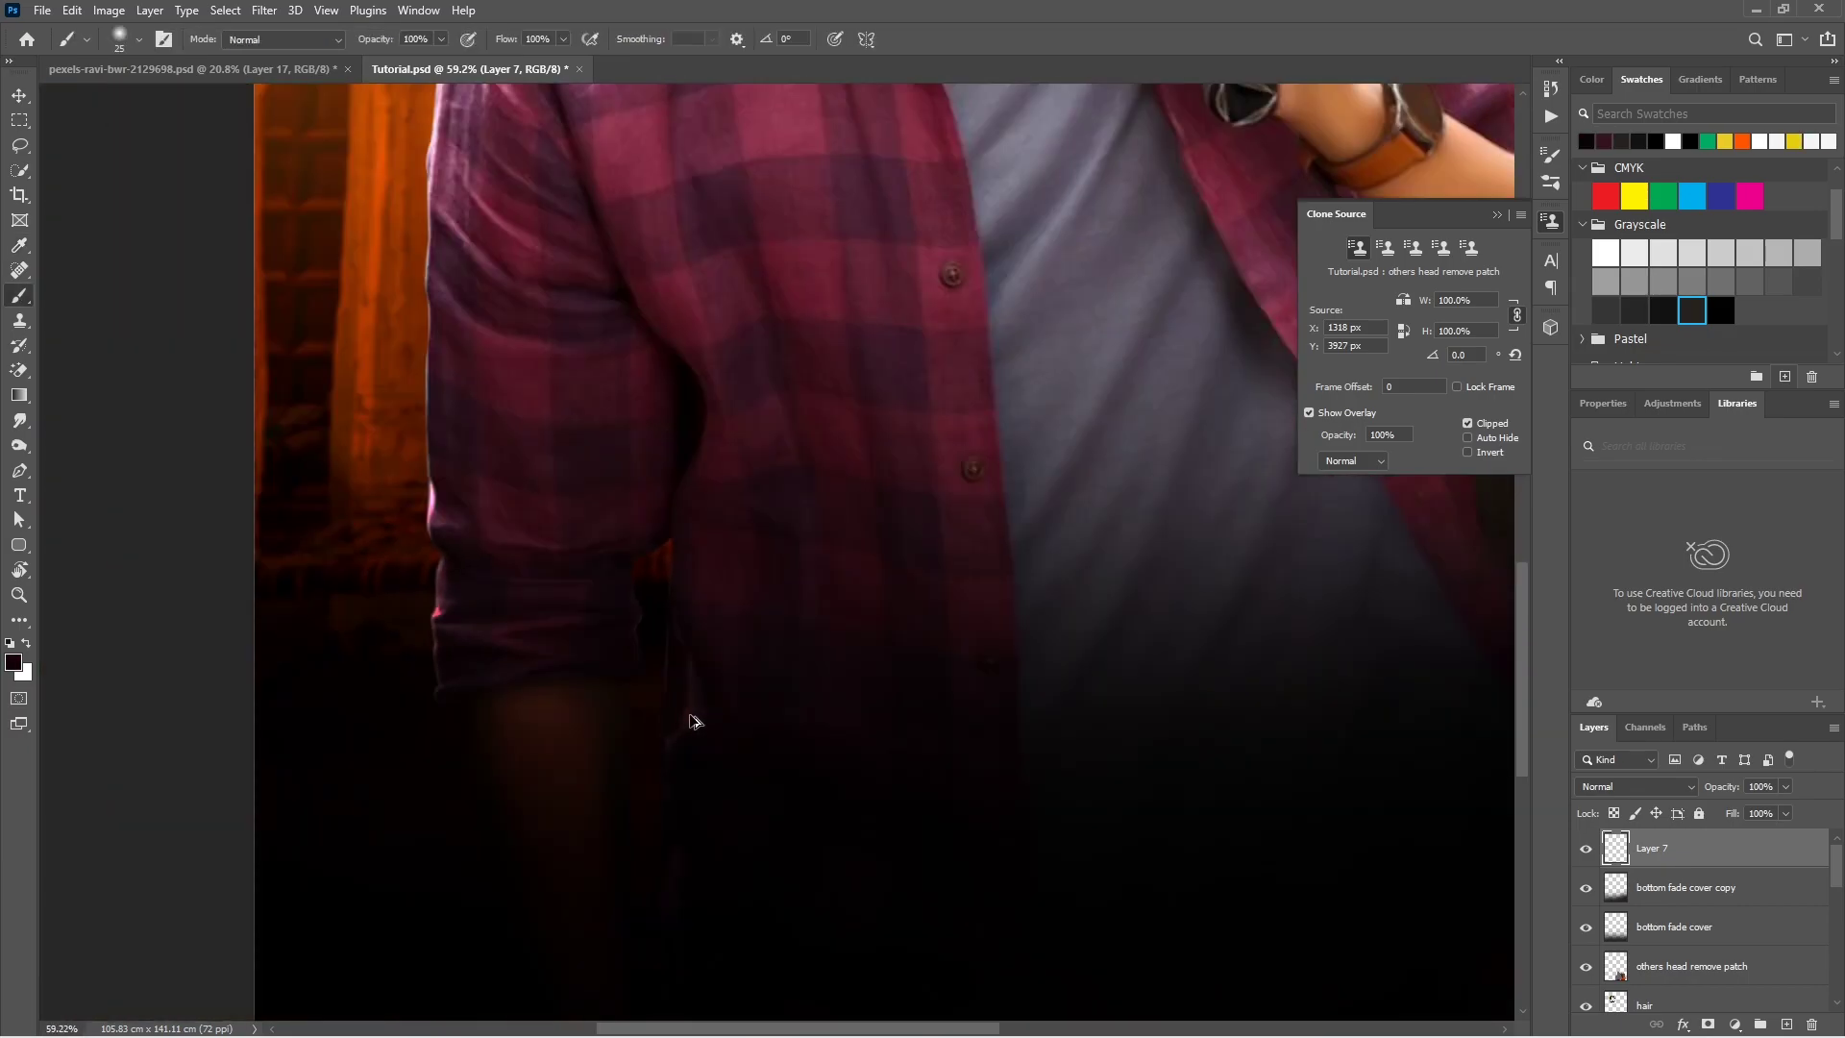
alt+scroll(690, 721, down, 5)
key(v)
click(1666, 851)
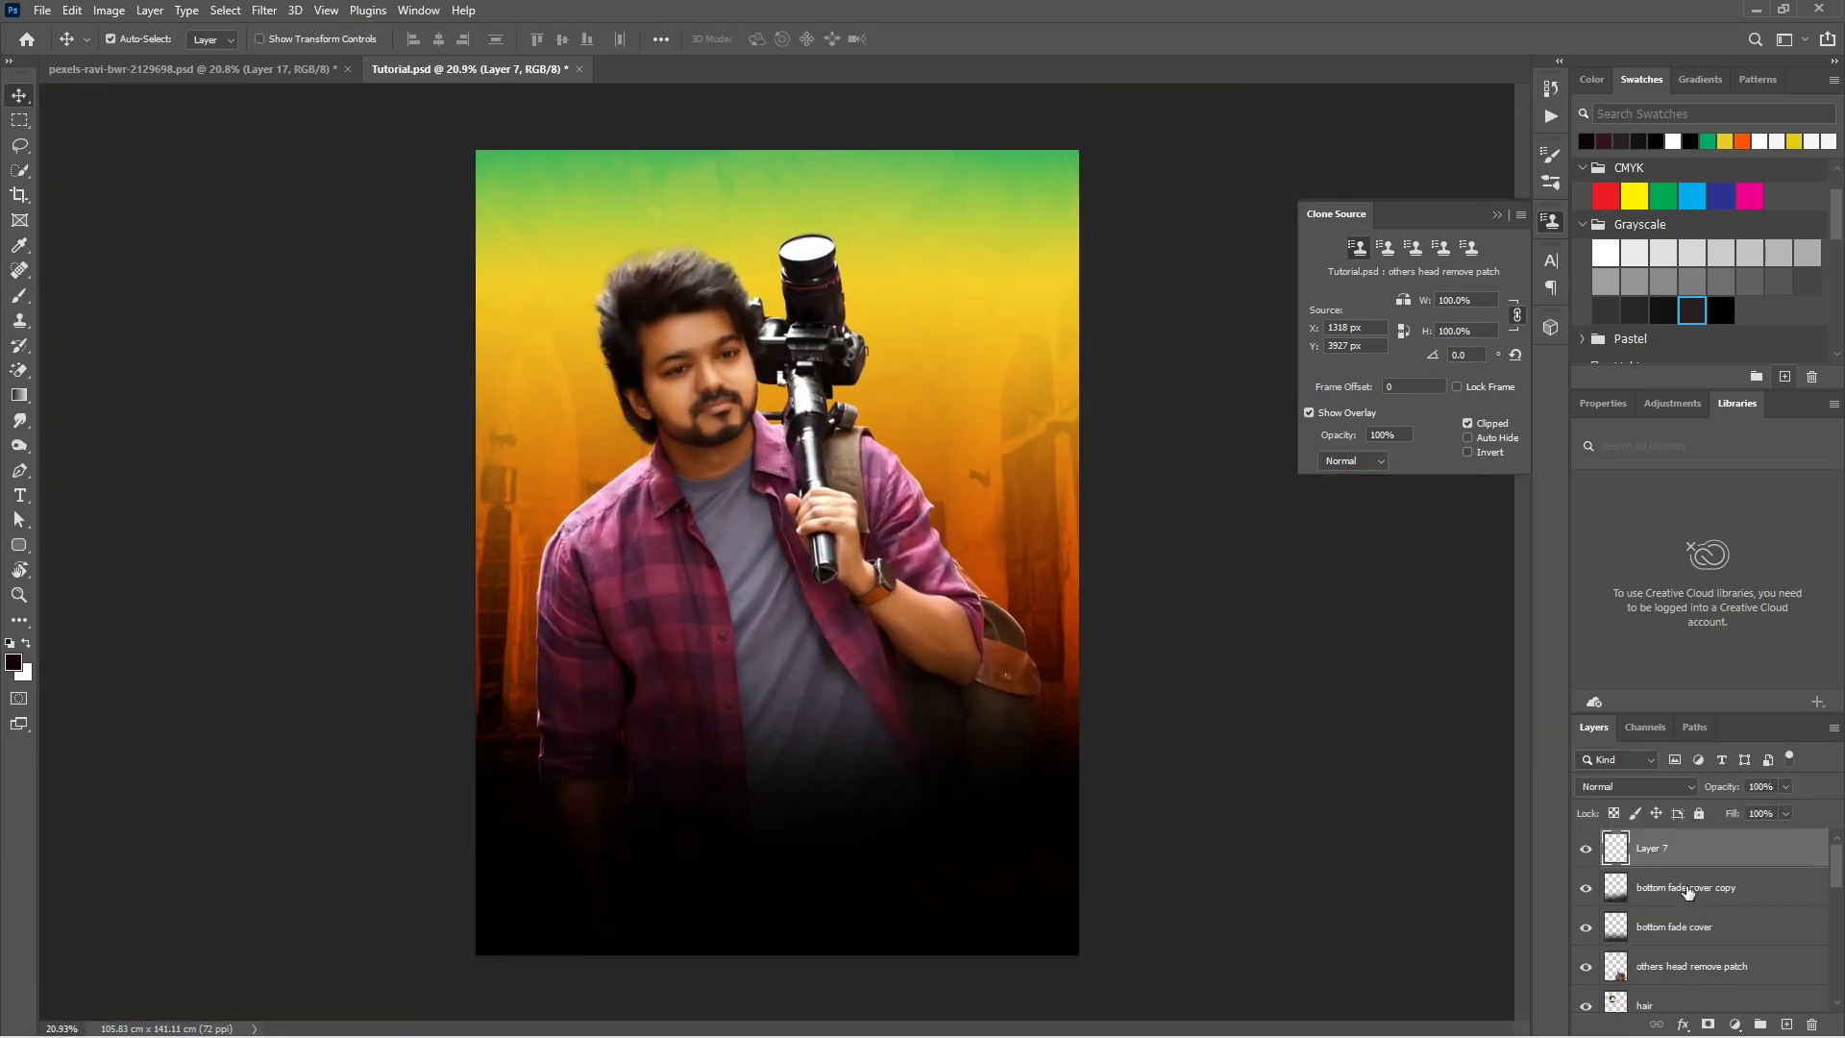
text(patch fix)
key(Return)
key(ctrl+shift+alt+n)
key(ctrl+shift+d)
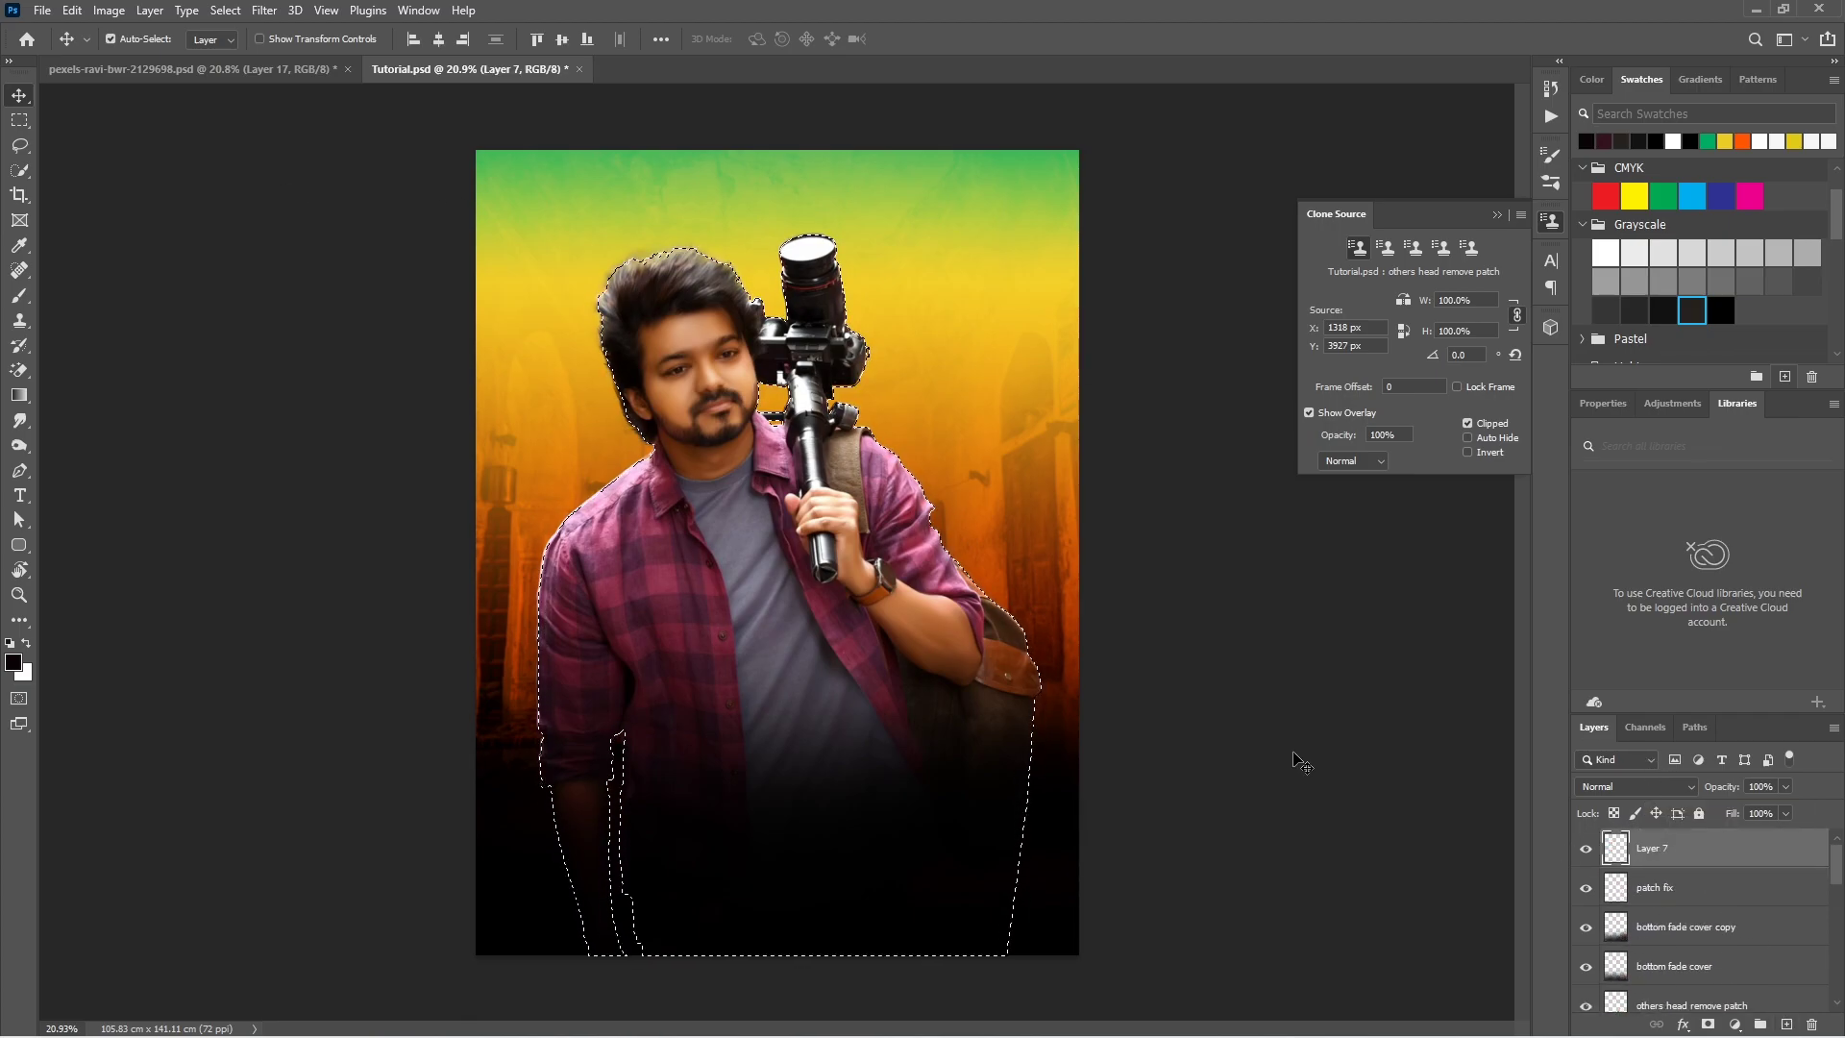
Step: Fill the actor selection with yellow ffee00 on the new layer, replacing an orange trial
click(13, 662)
click(893, 350)
key(Return)
key(alt+BackSpace)
key(ctrl+z)
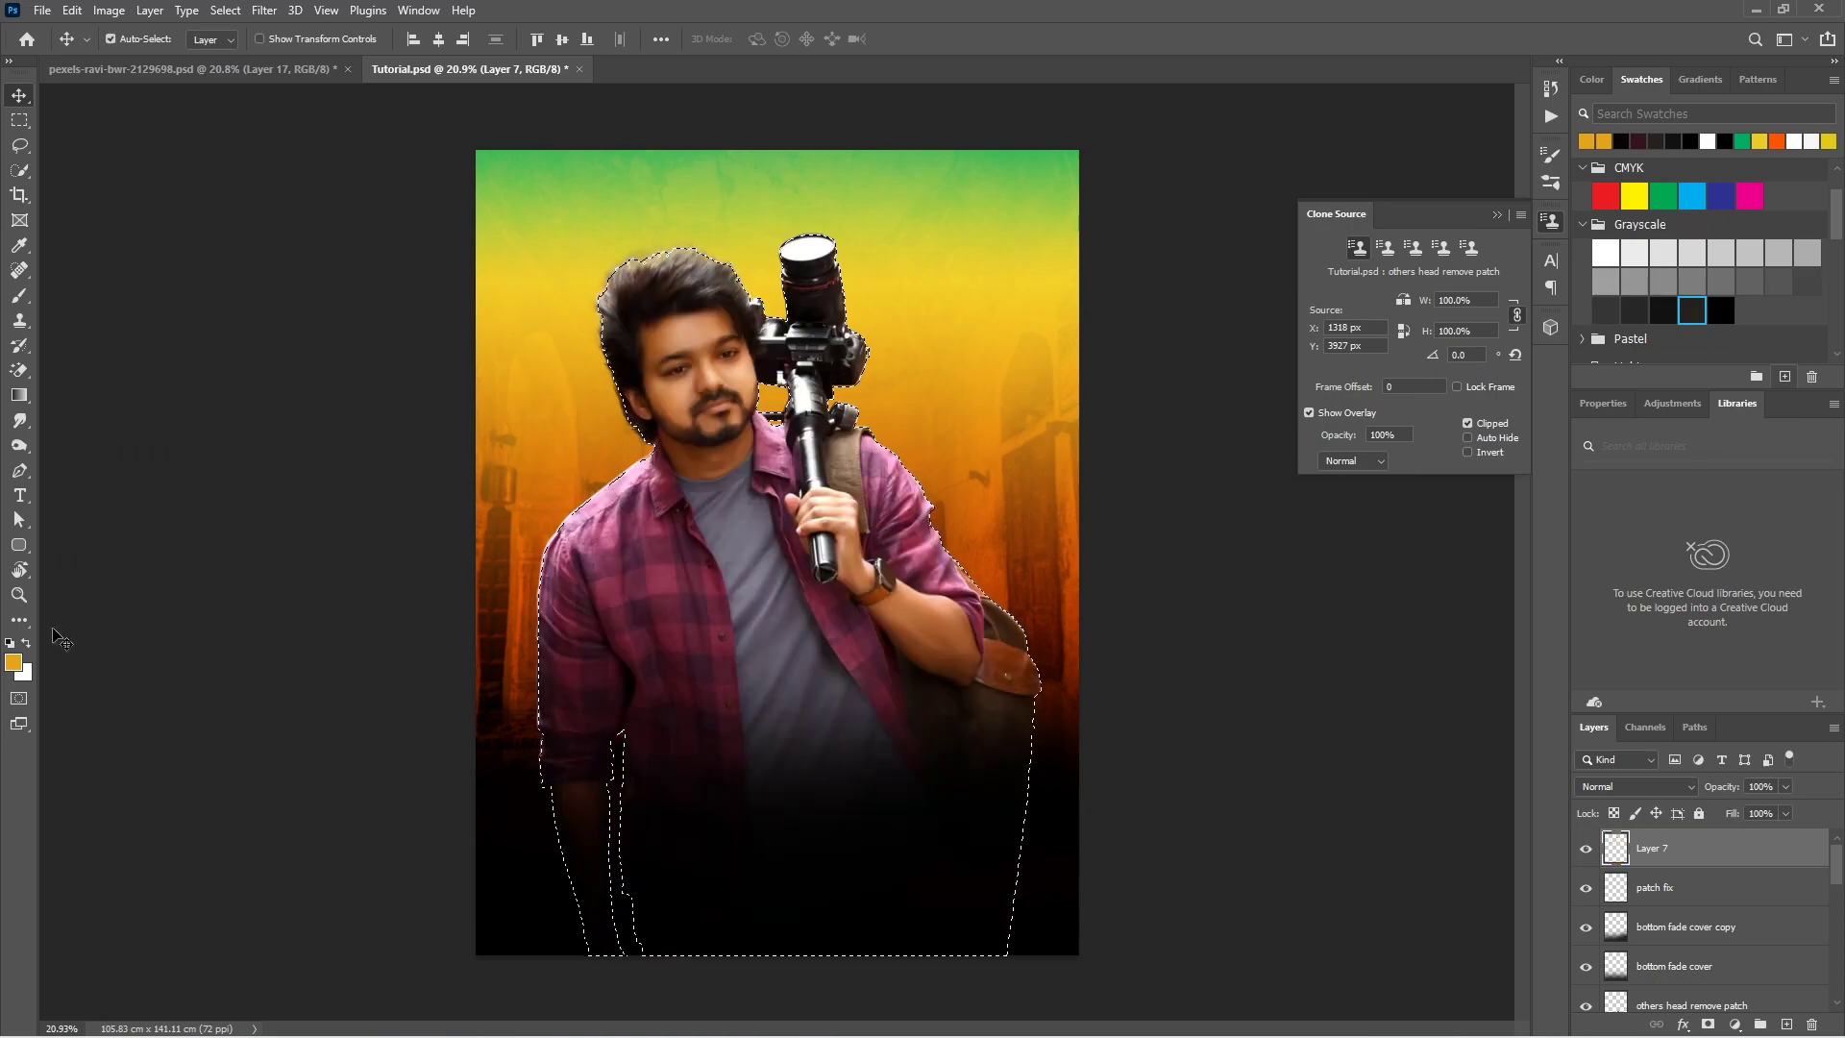
click(13, 662)
click(530, 267)
key(alt+BackSpace)
key(v)
key(ctrl+d)
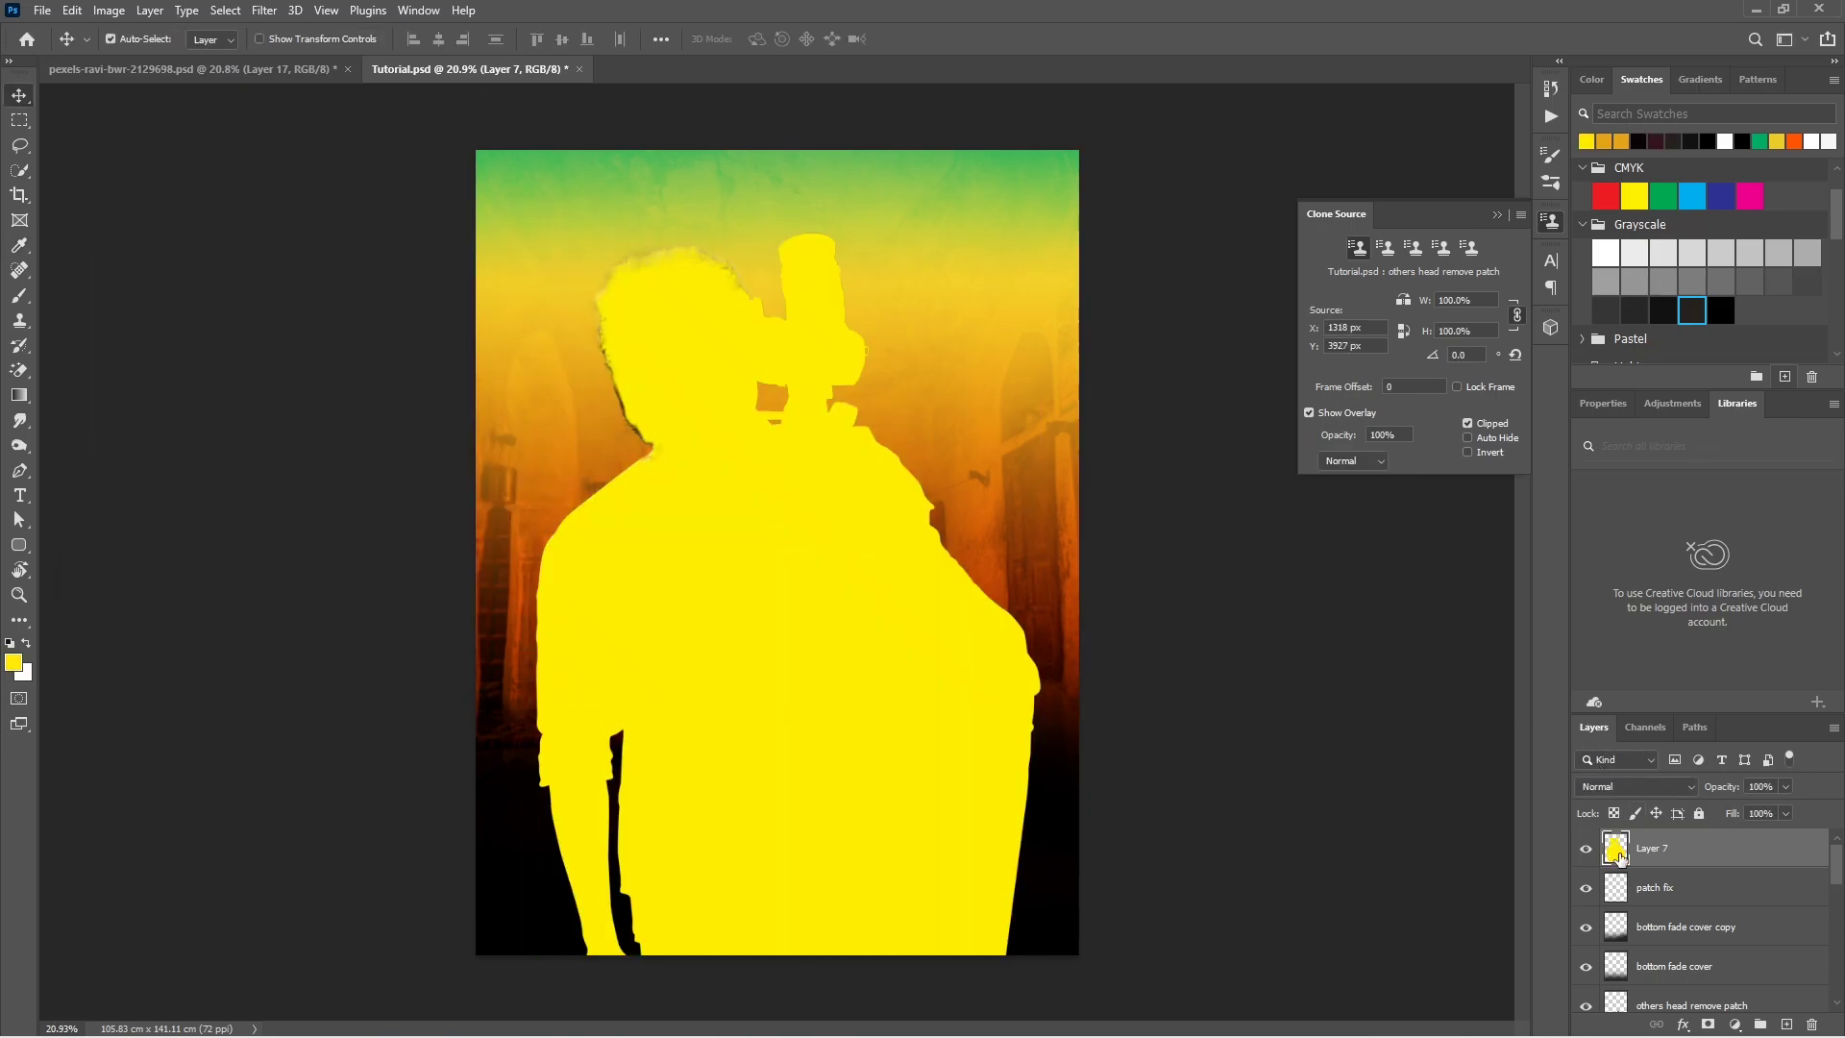
Step: Set the yellow layer to Linear Burn with a black mask and a 49% opacity brush
click(1633, 786)
click(1614, 659)
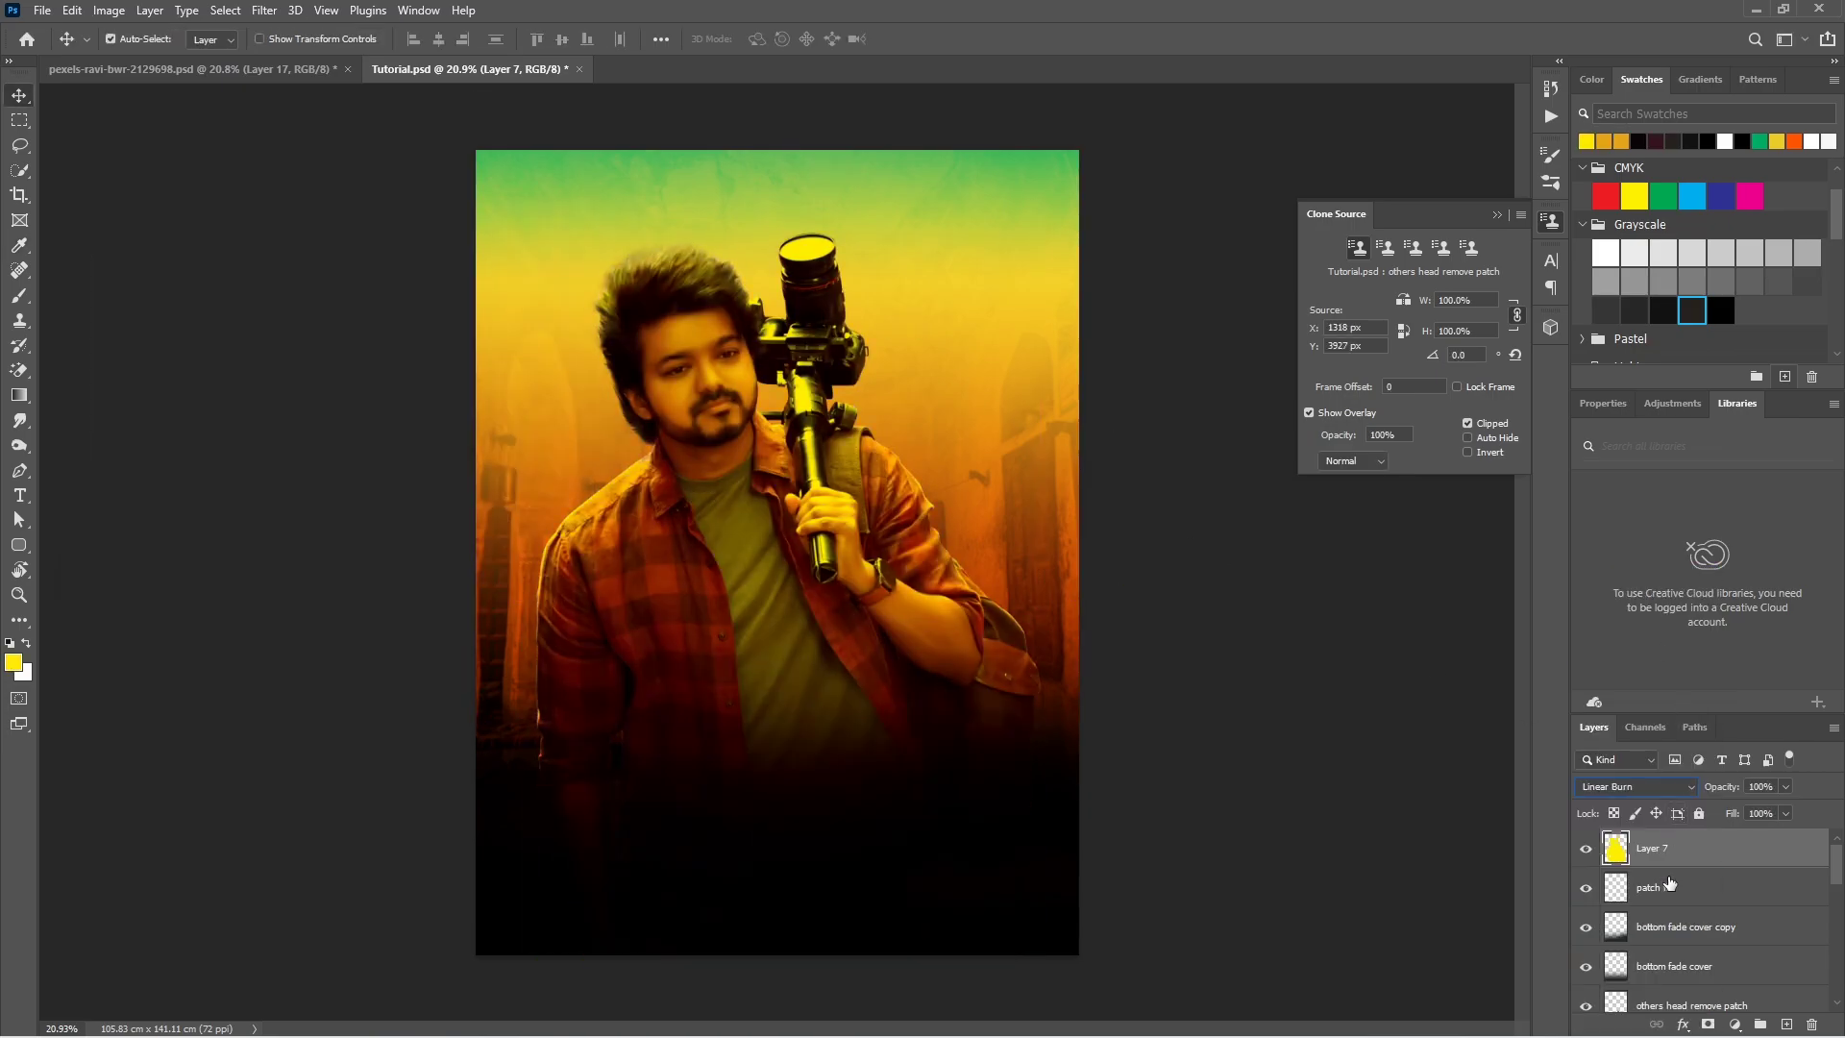
click(1707, 1024)
key(d)
key(ctrl+i)
key(b)
scroll(561, 709, up, 3)
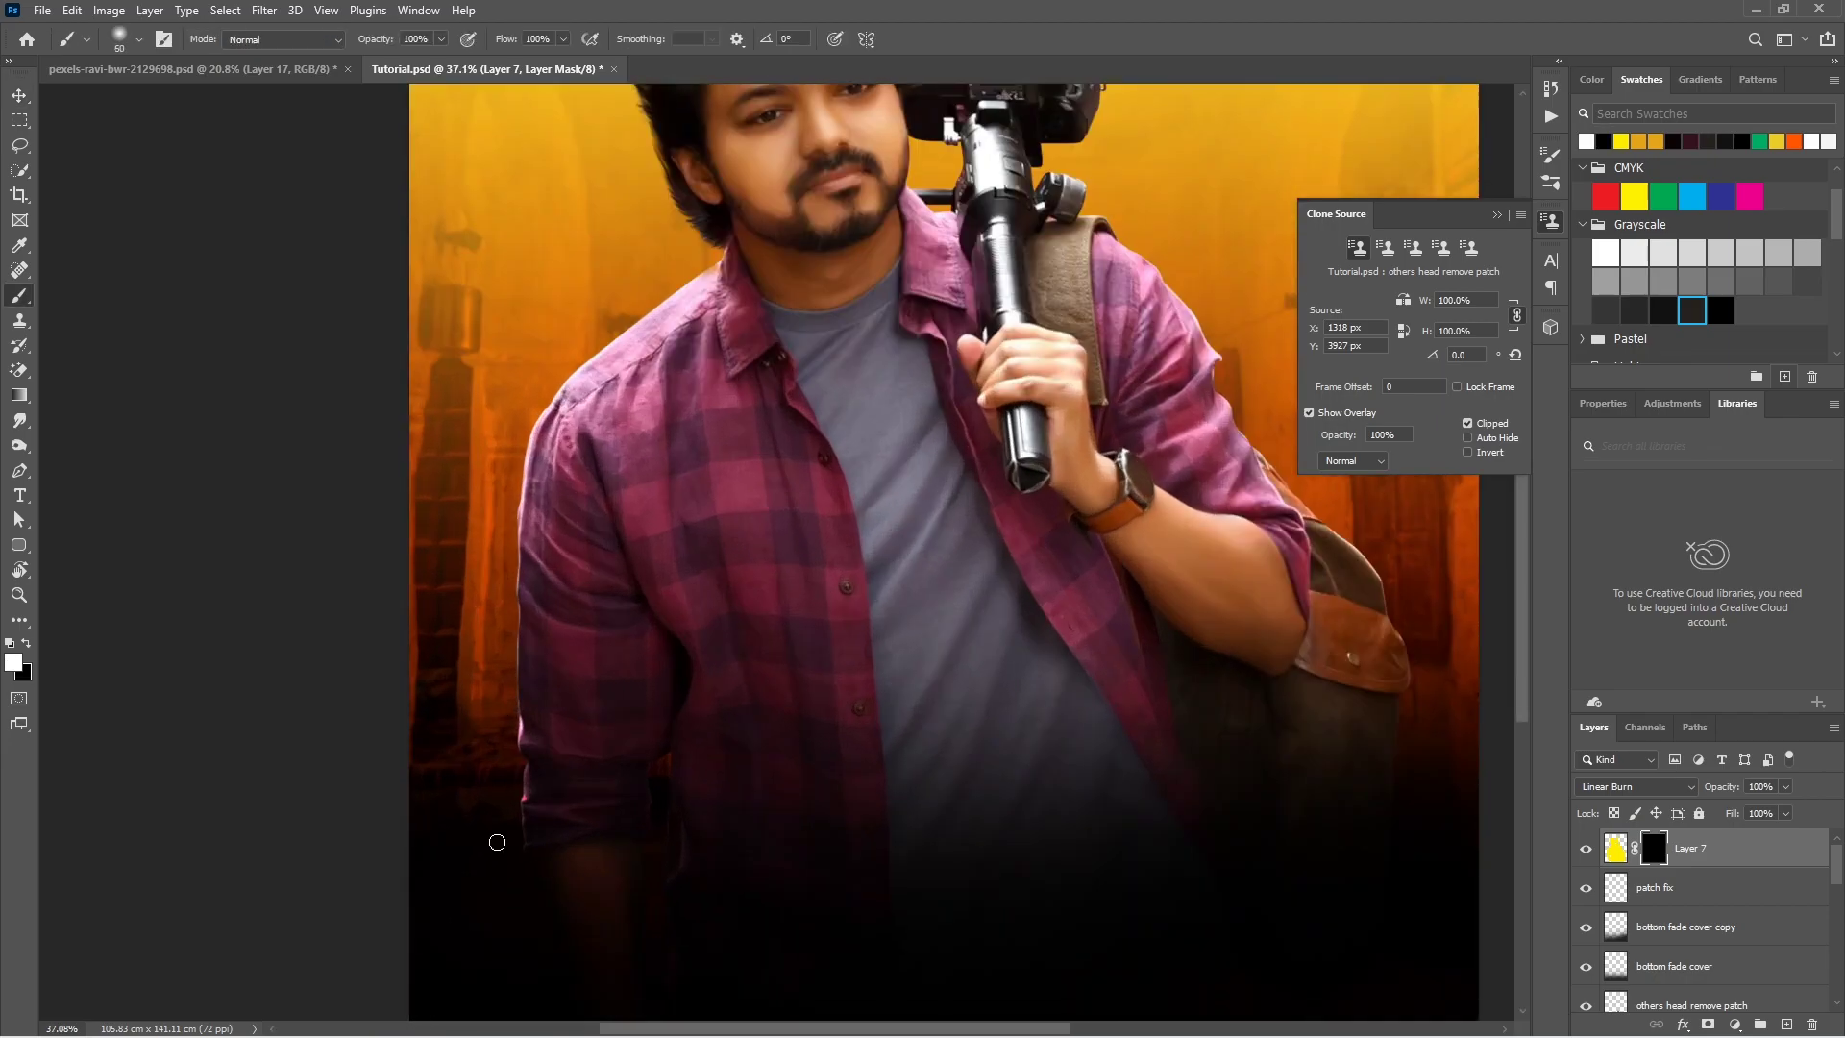
scroll(497, 842, up, 2)
key(4)
key(9)
Step: Work along the actor's outline, hair and camera edges, then Gaussian Blur the mask
scroll(529, 845, up, 2)
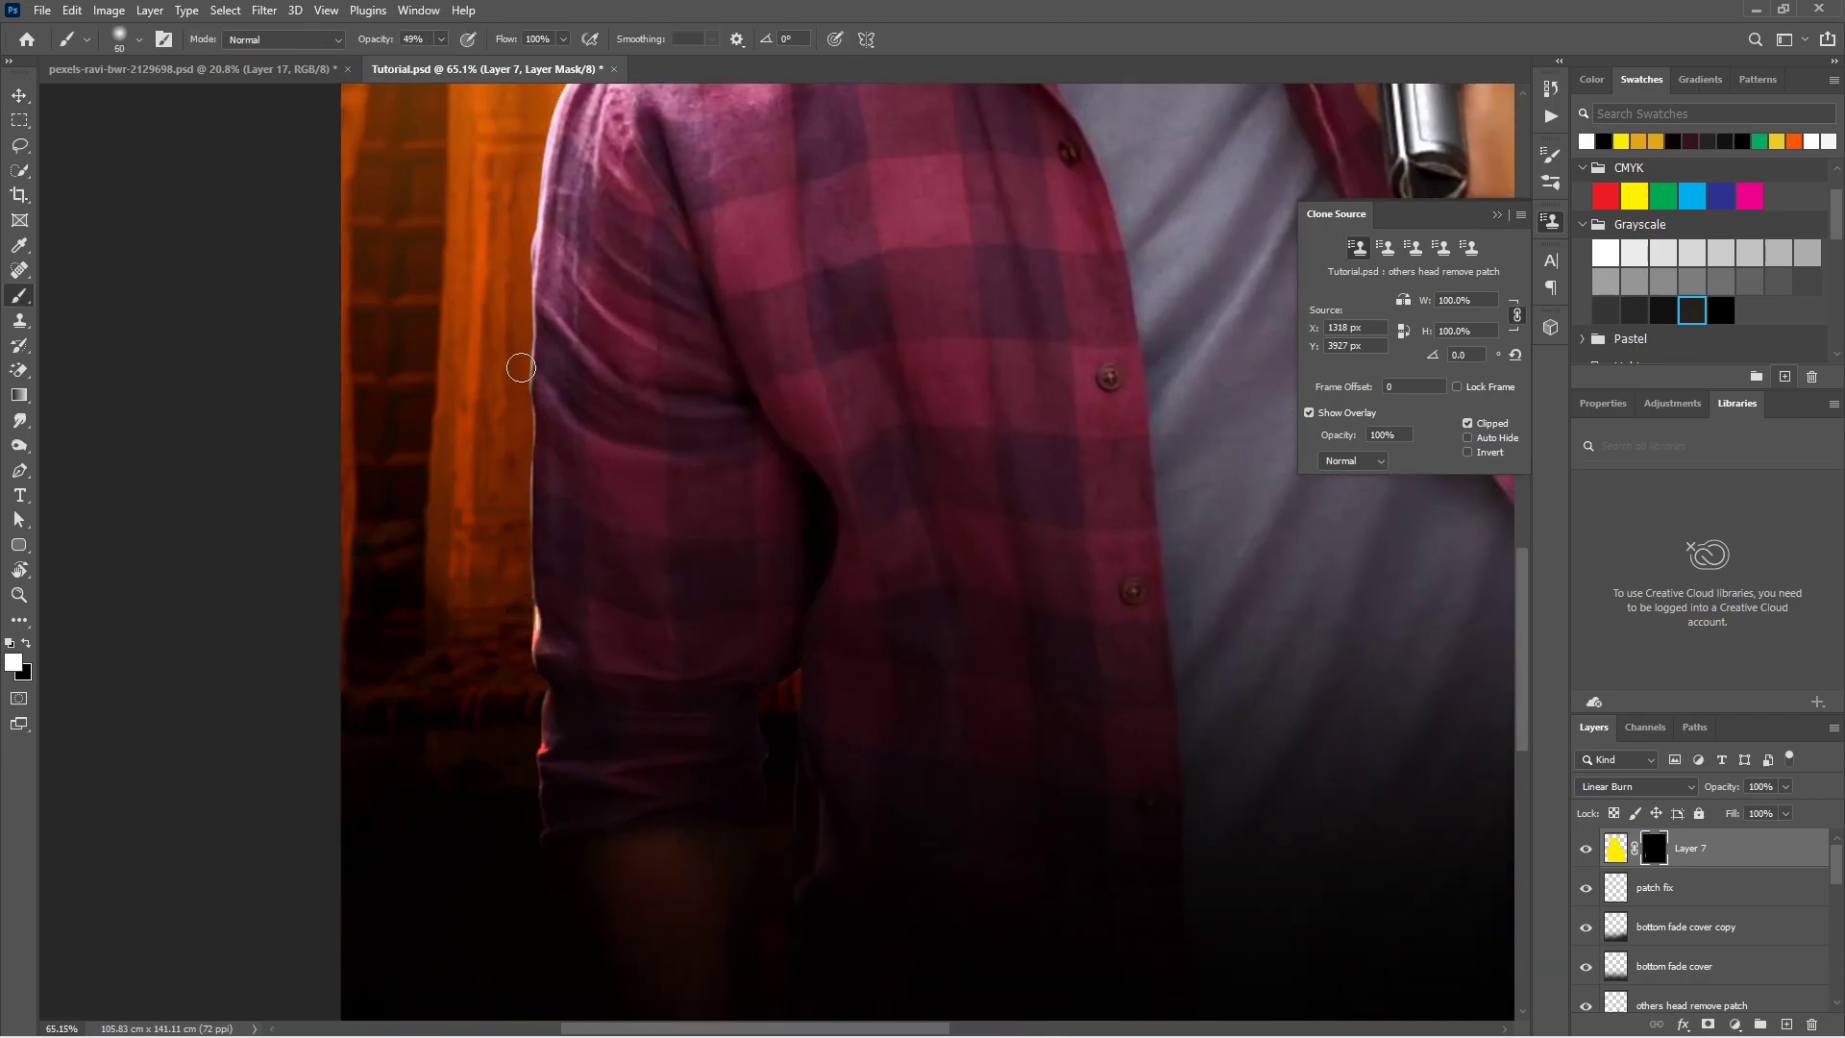
scroll(539, 346, up, 4)
scroll(600, 290, down, 2)
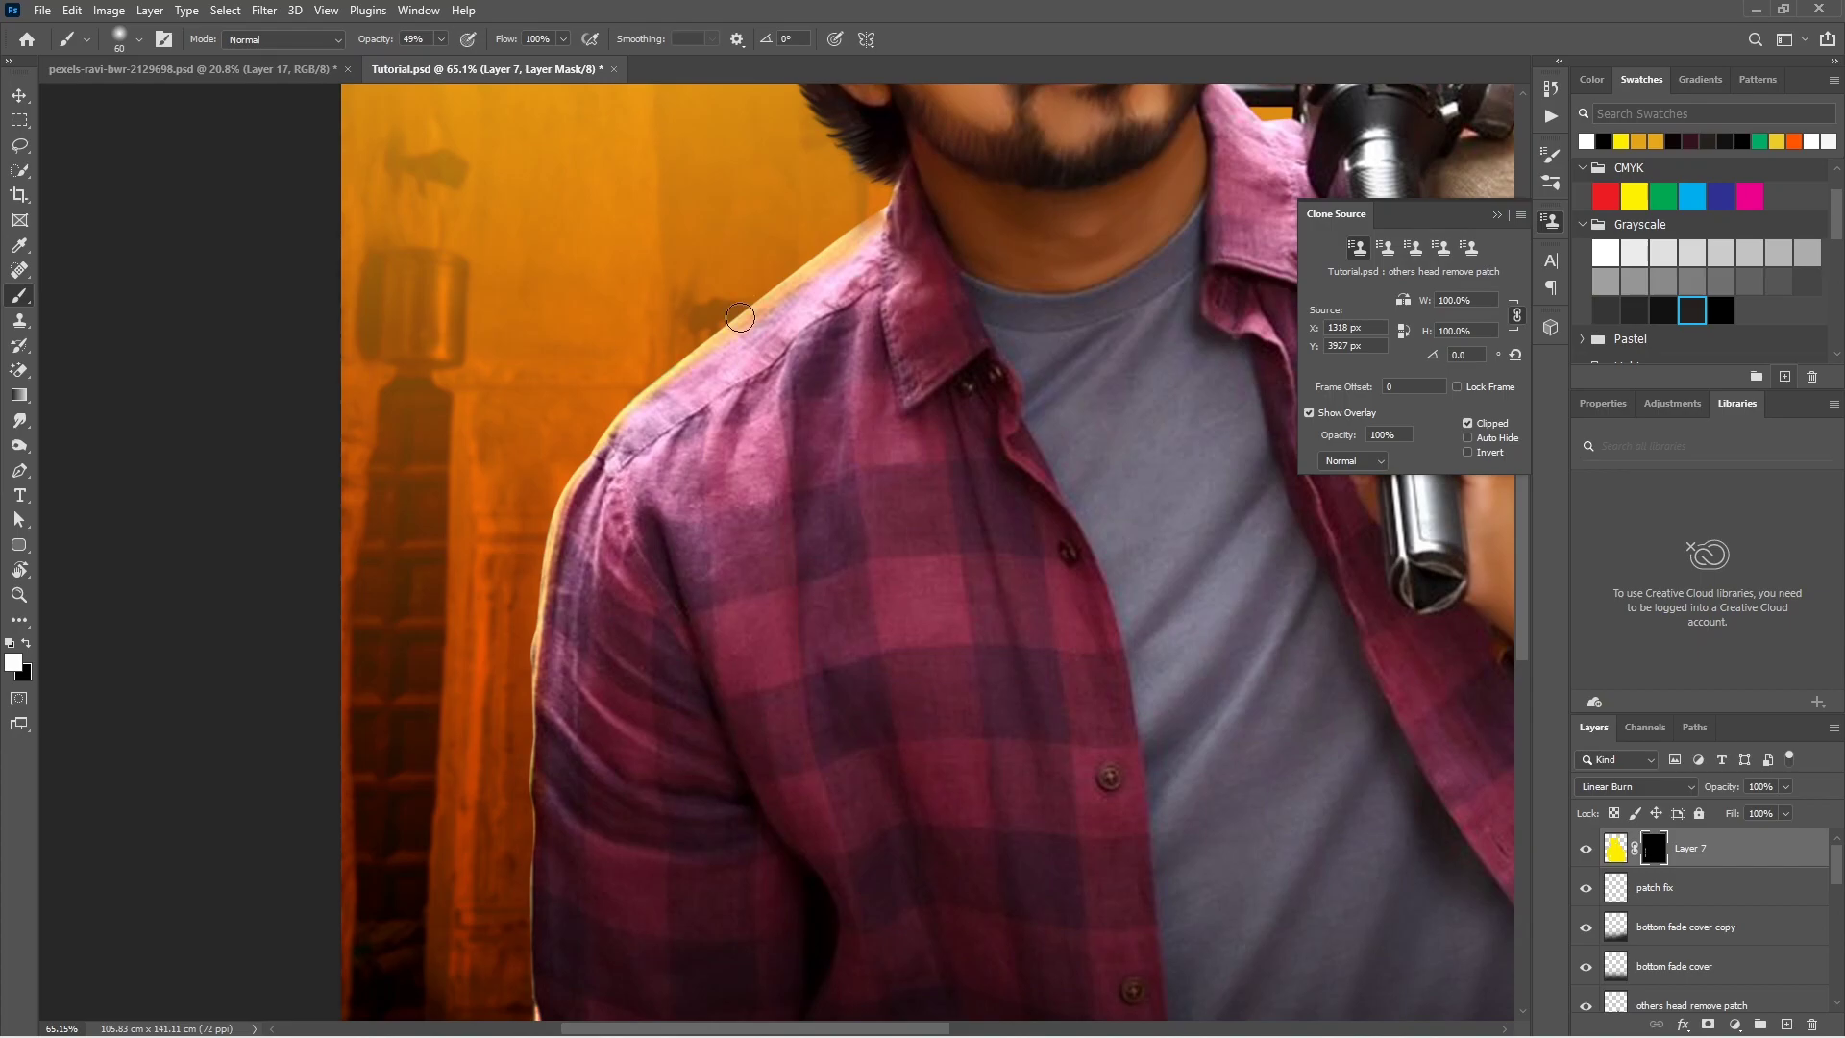
scroll(716, 336, up, 3)
scroll(733, 370, up, 3)
scroll(841, 301, up, 2)
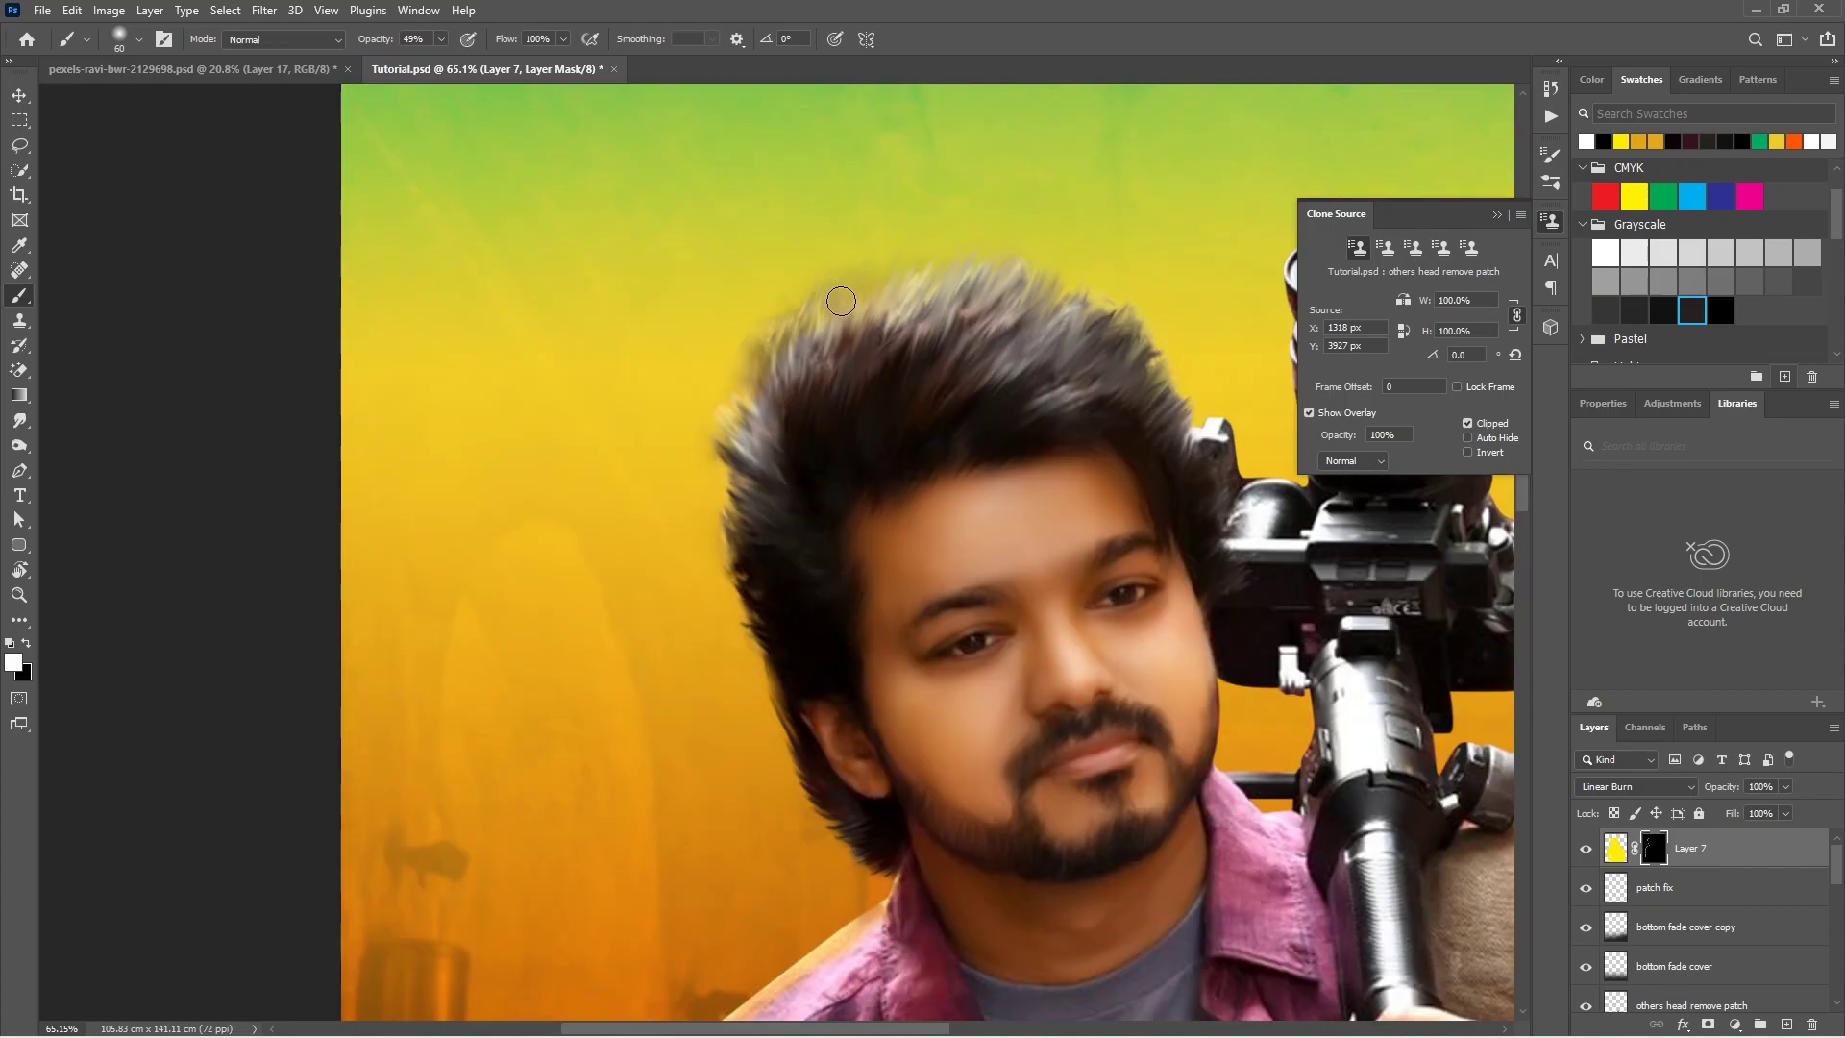
scroll(726, 392, right, 5)
scroll(725, 392, down, 1)
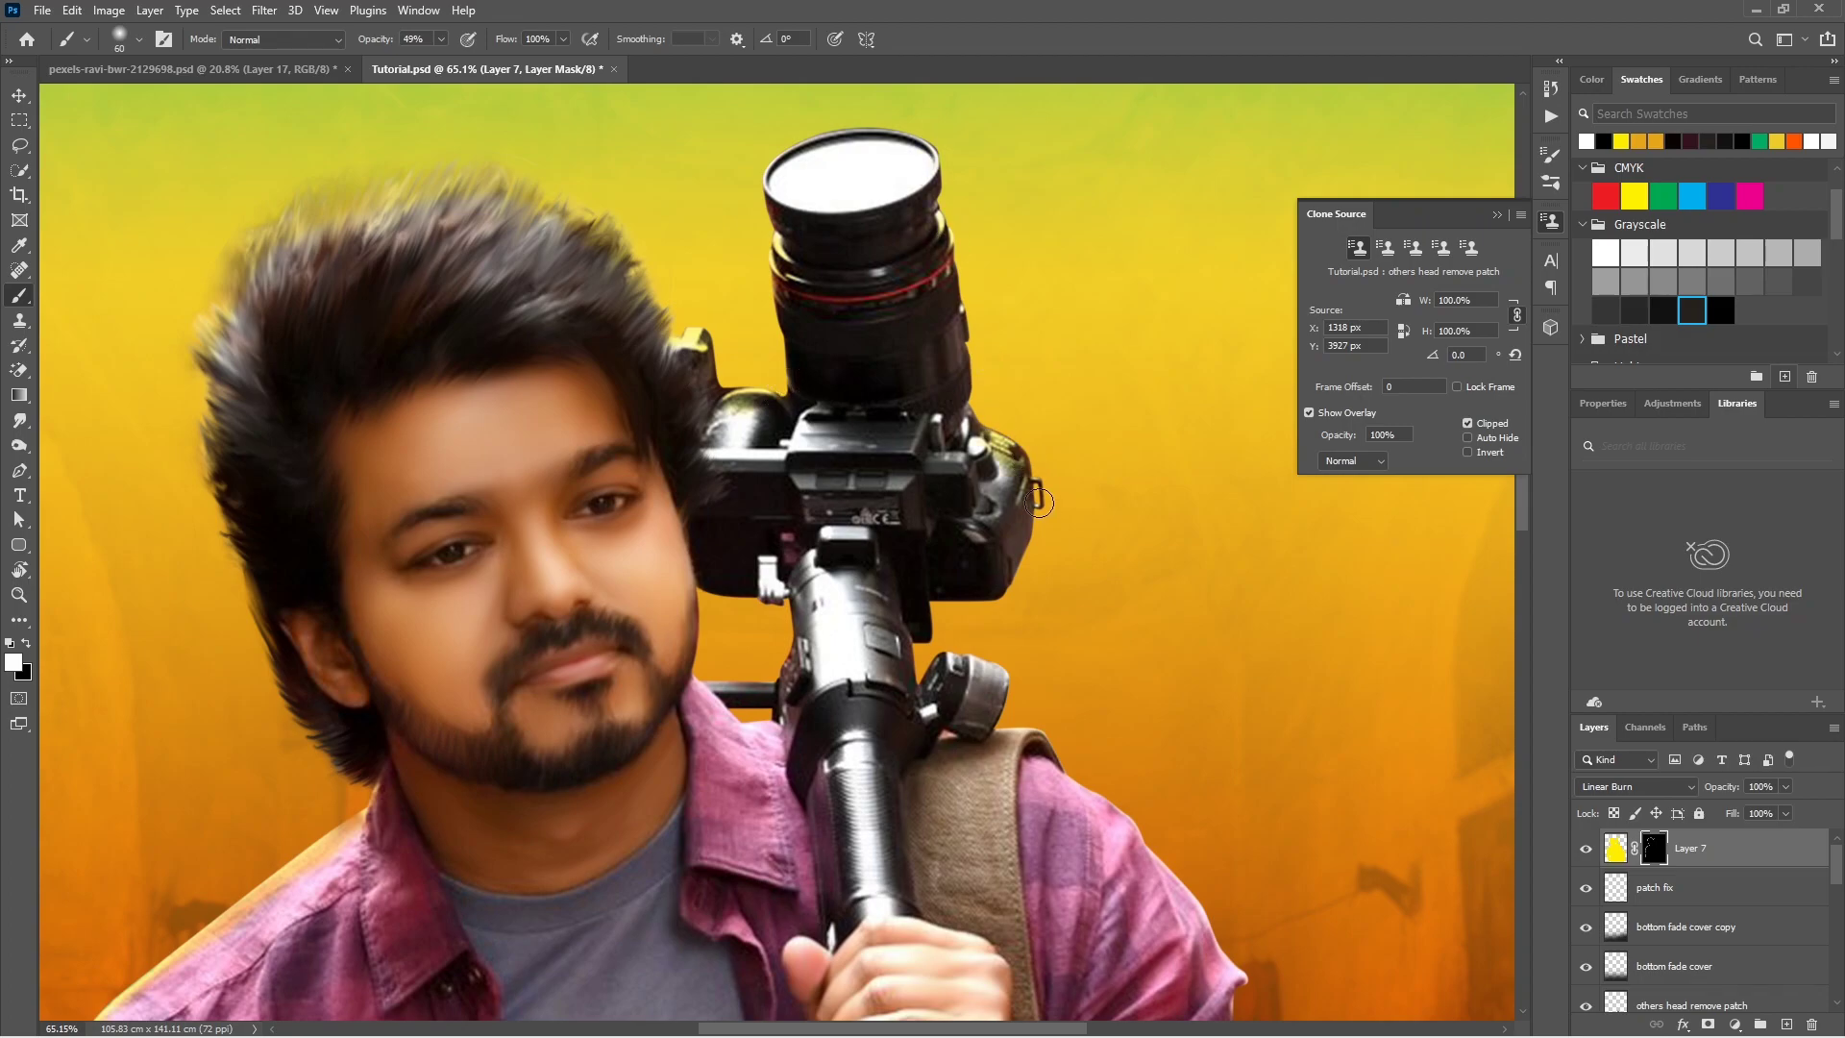
scroll(1009, 711, down, 5)
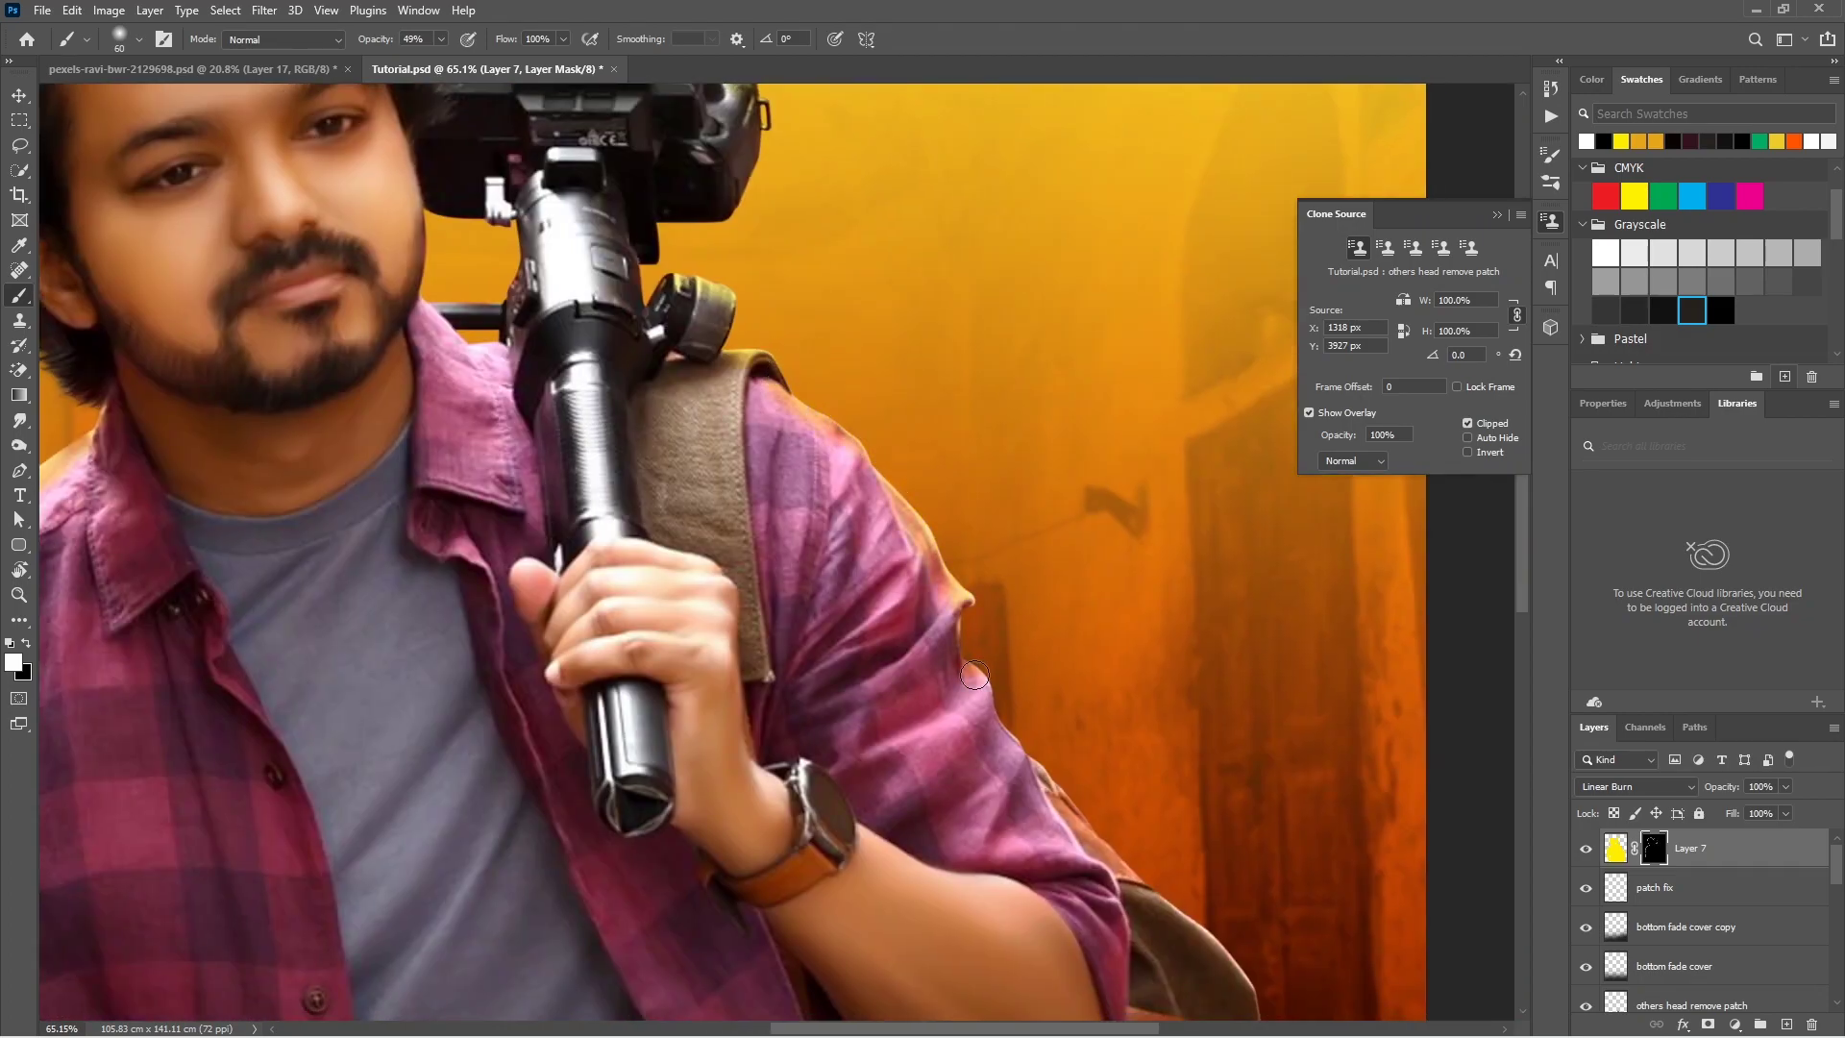
scroll(1096, 673, down, 3)
scroll(1092, 637, up, 2)
scroll(1099, 634, down, 2)
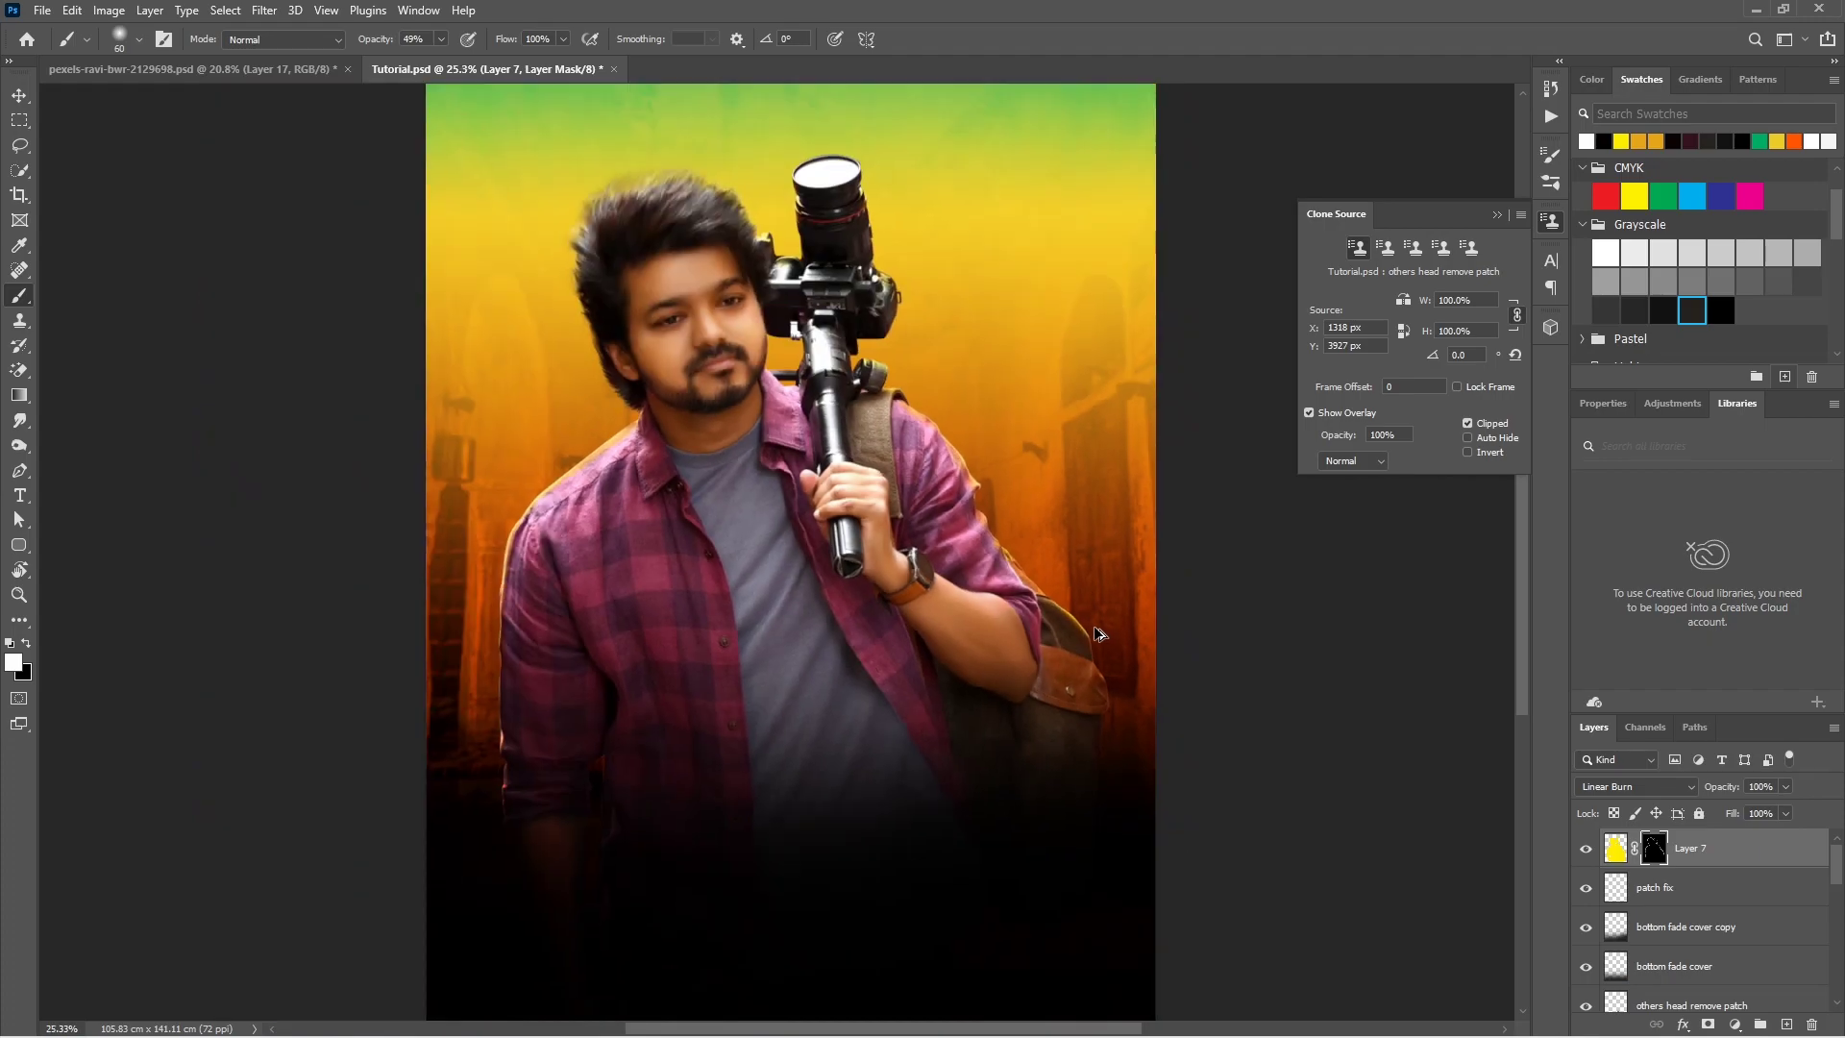
click(264, 10)
click(538, 331)
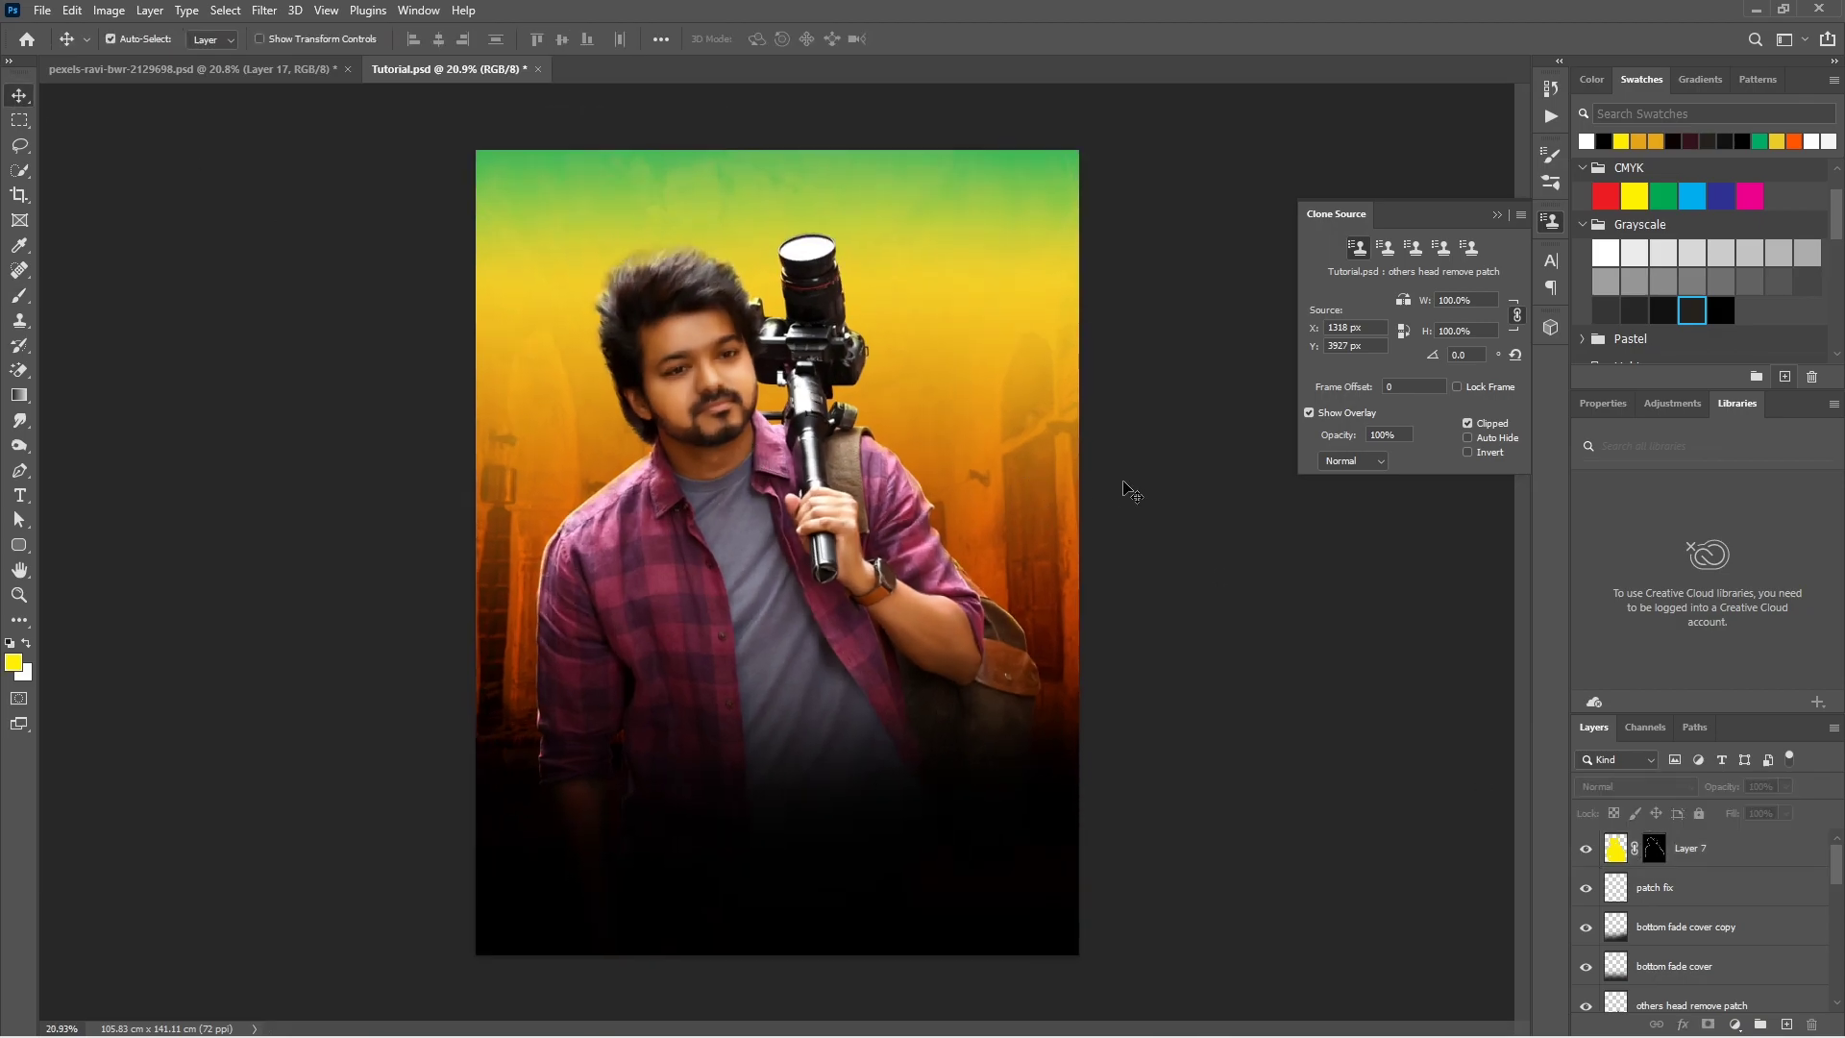
Step: Try blend modes and 35% strength on Color Lookup 1, then delete that layer
click(1740, 853)
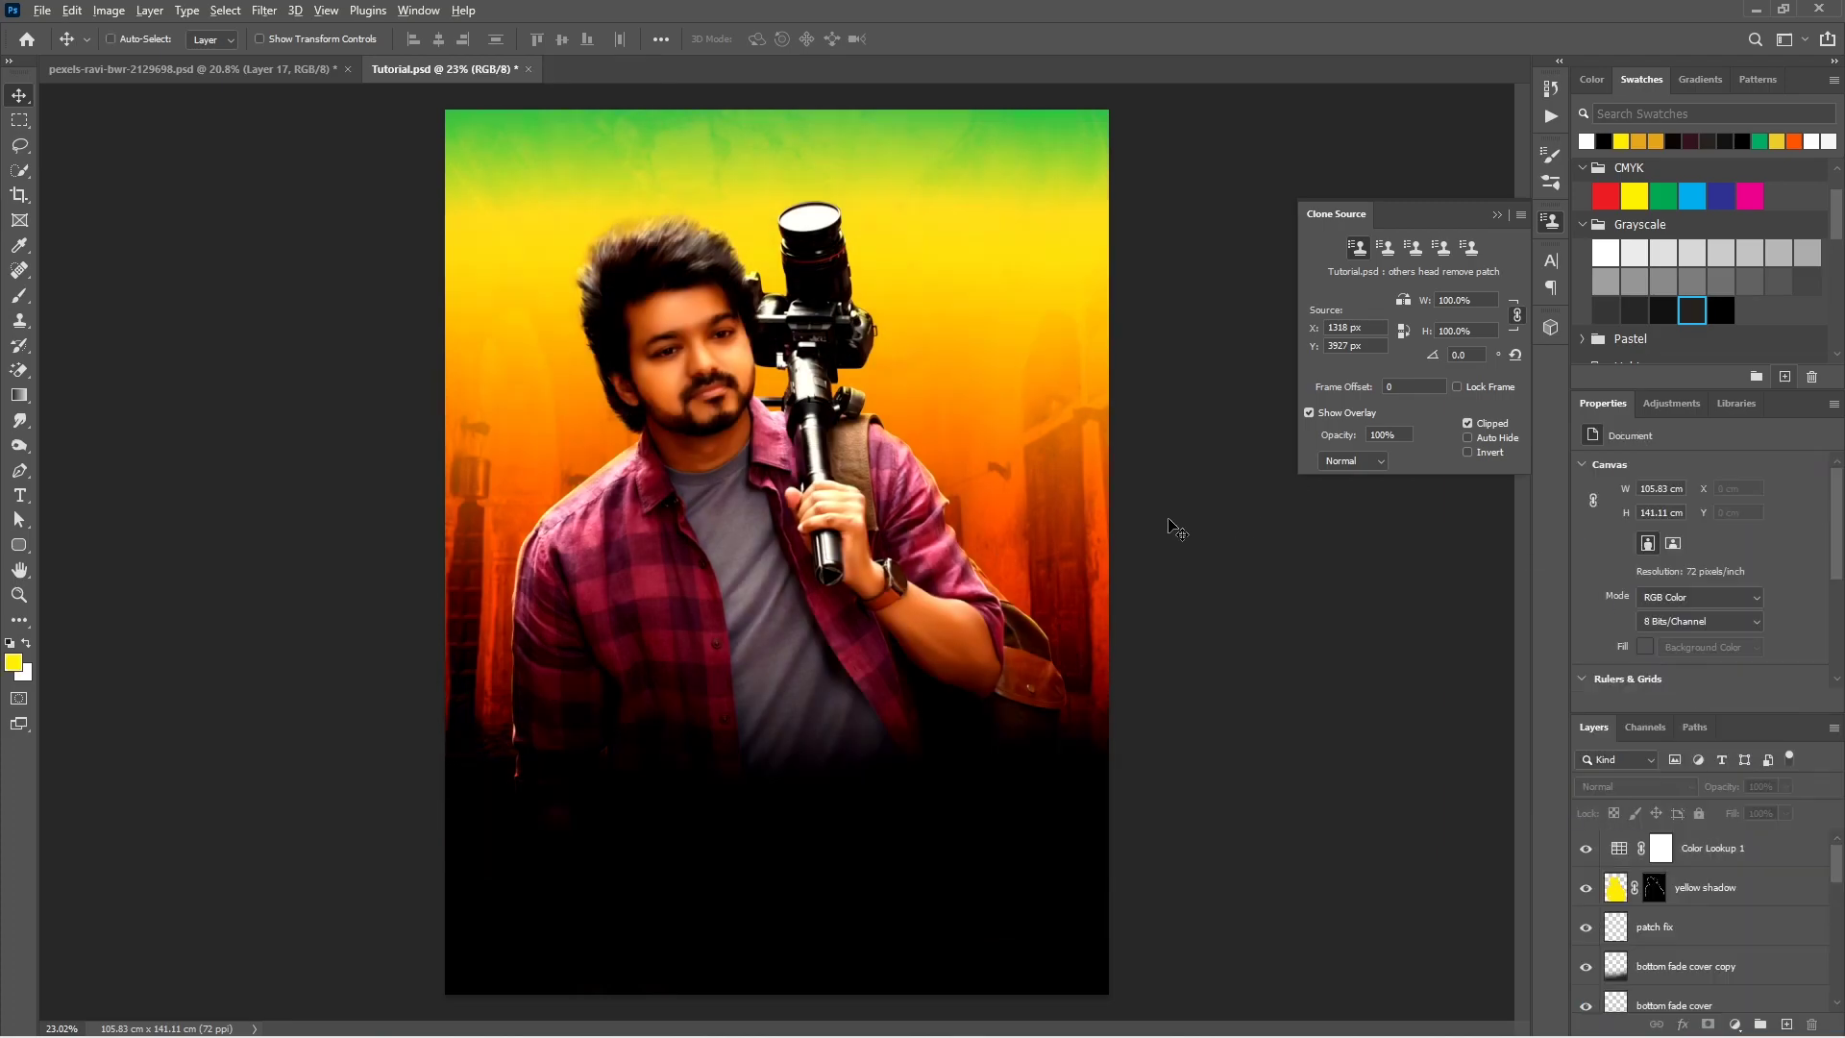
click(1620, 780)
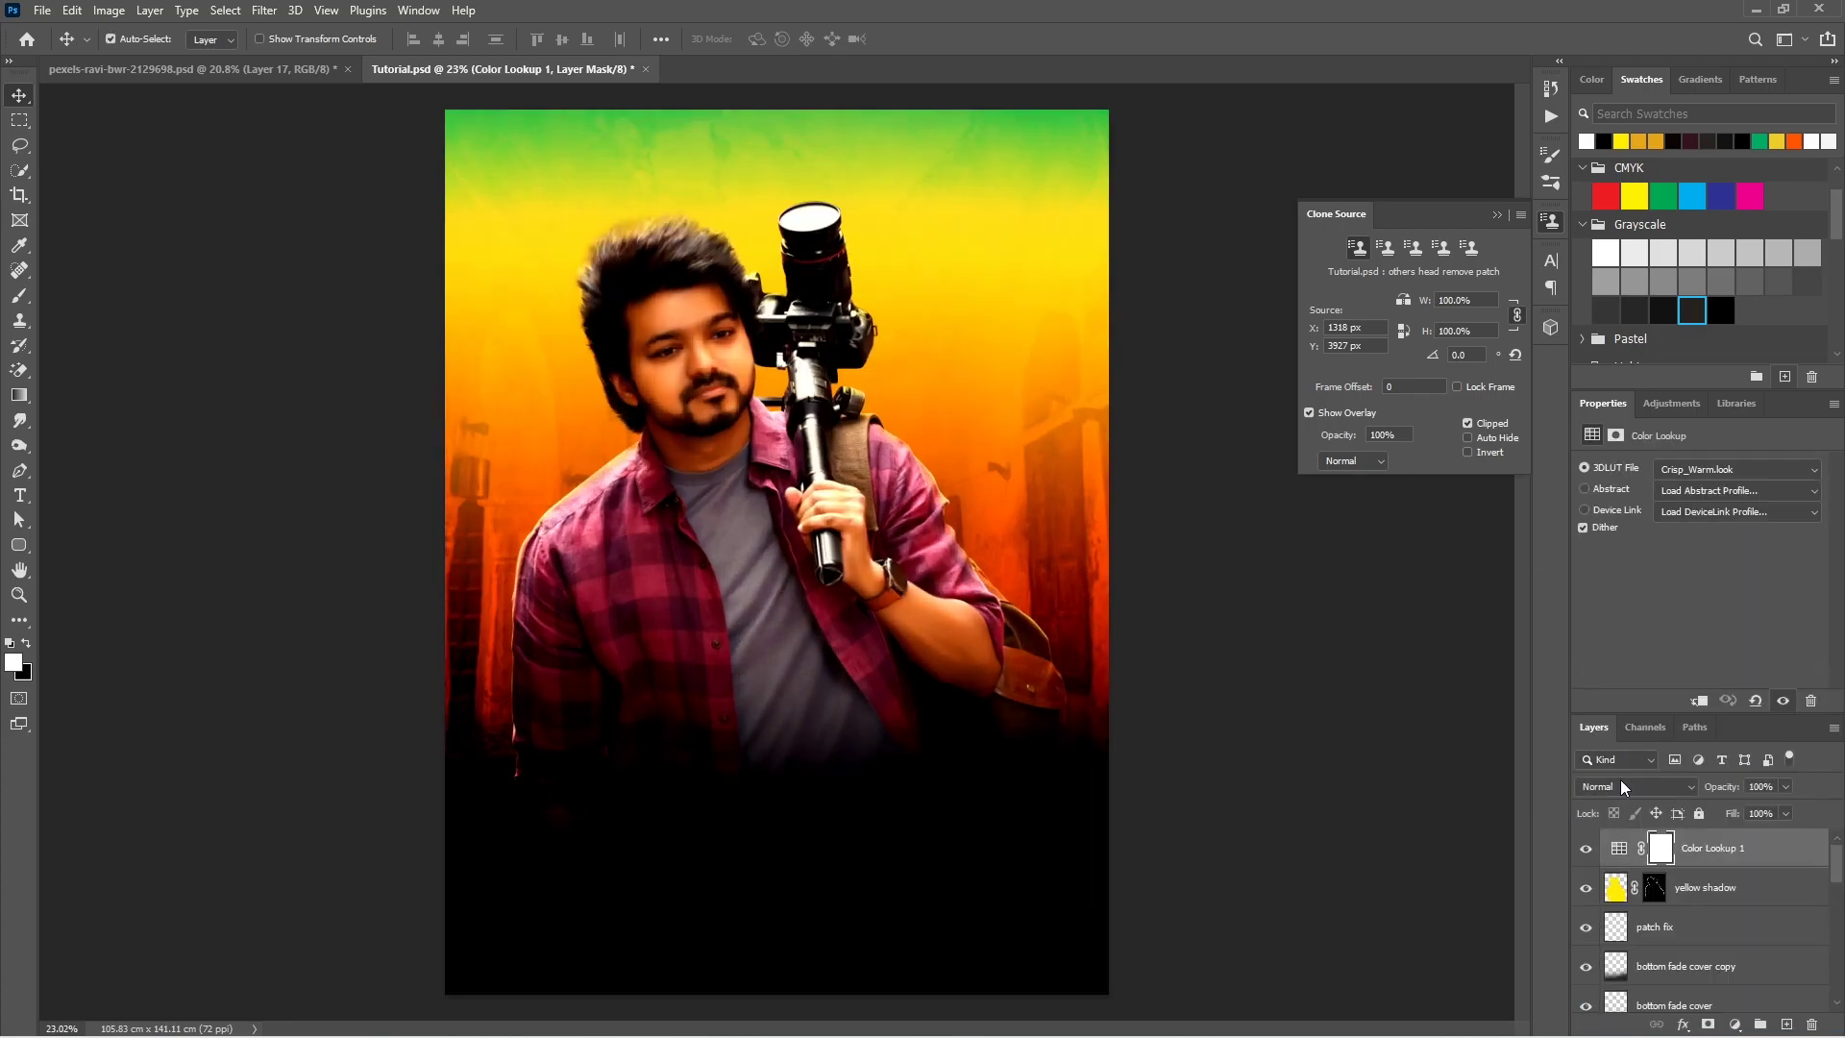
click(1594, 573)
key(Down)
key(Down)
key(Up)
key(Down)
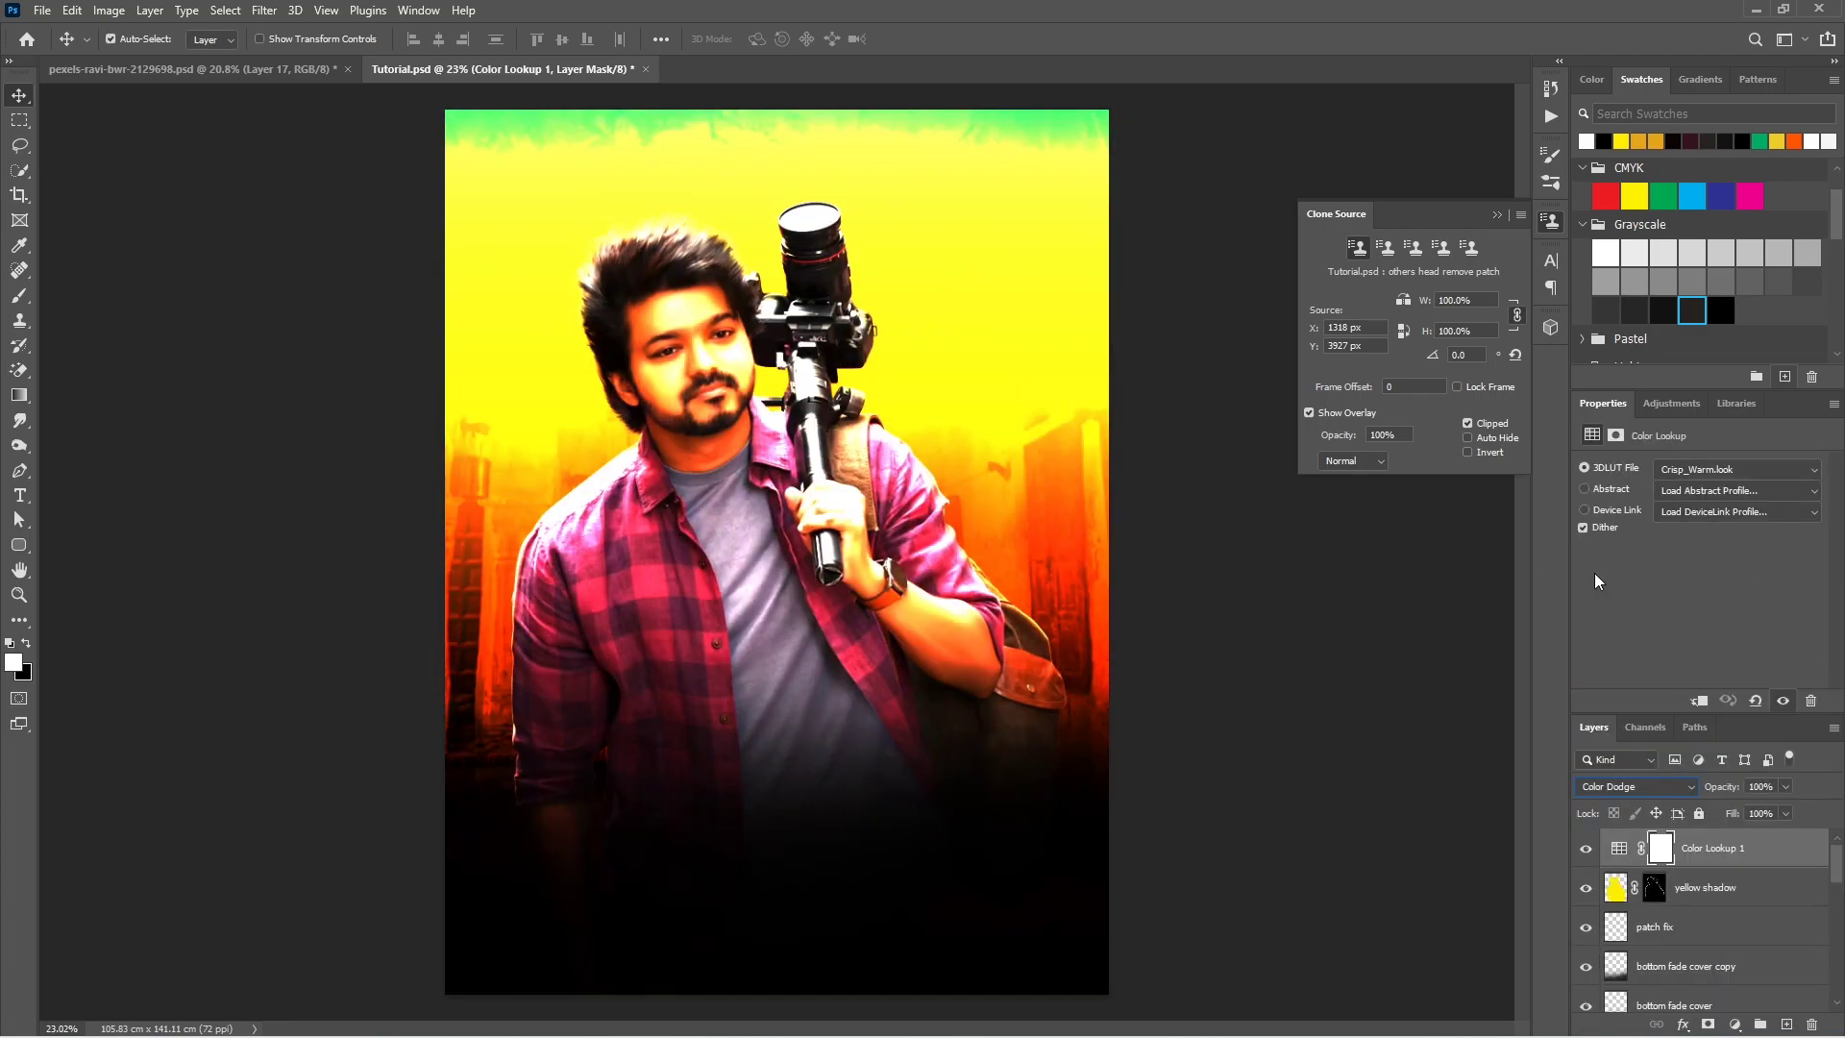
key(Up)
key(Down)
key(Up)
key(Home)
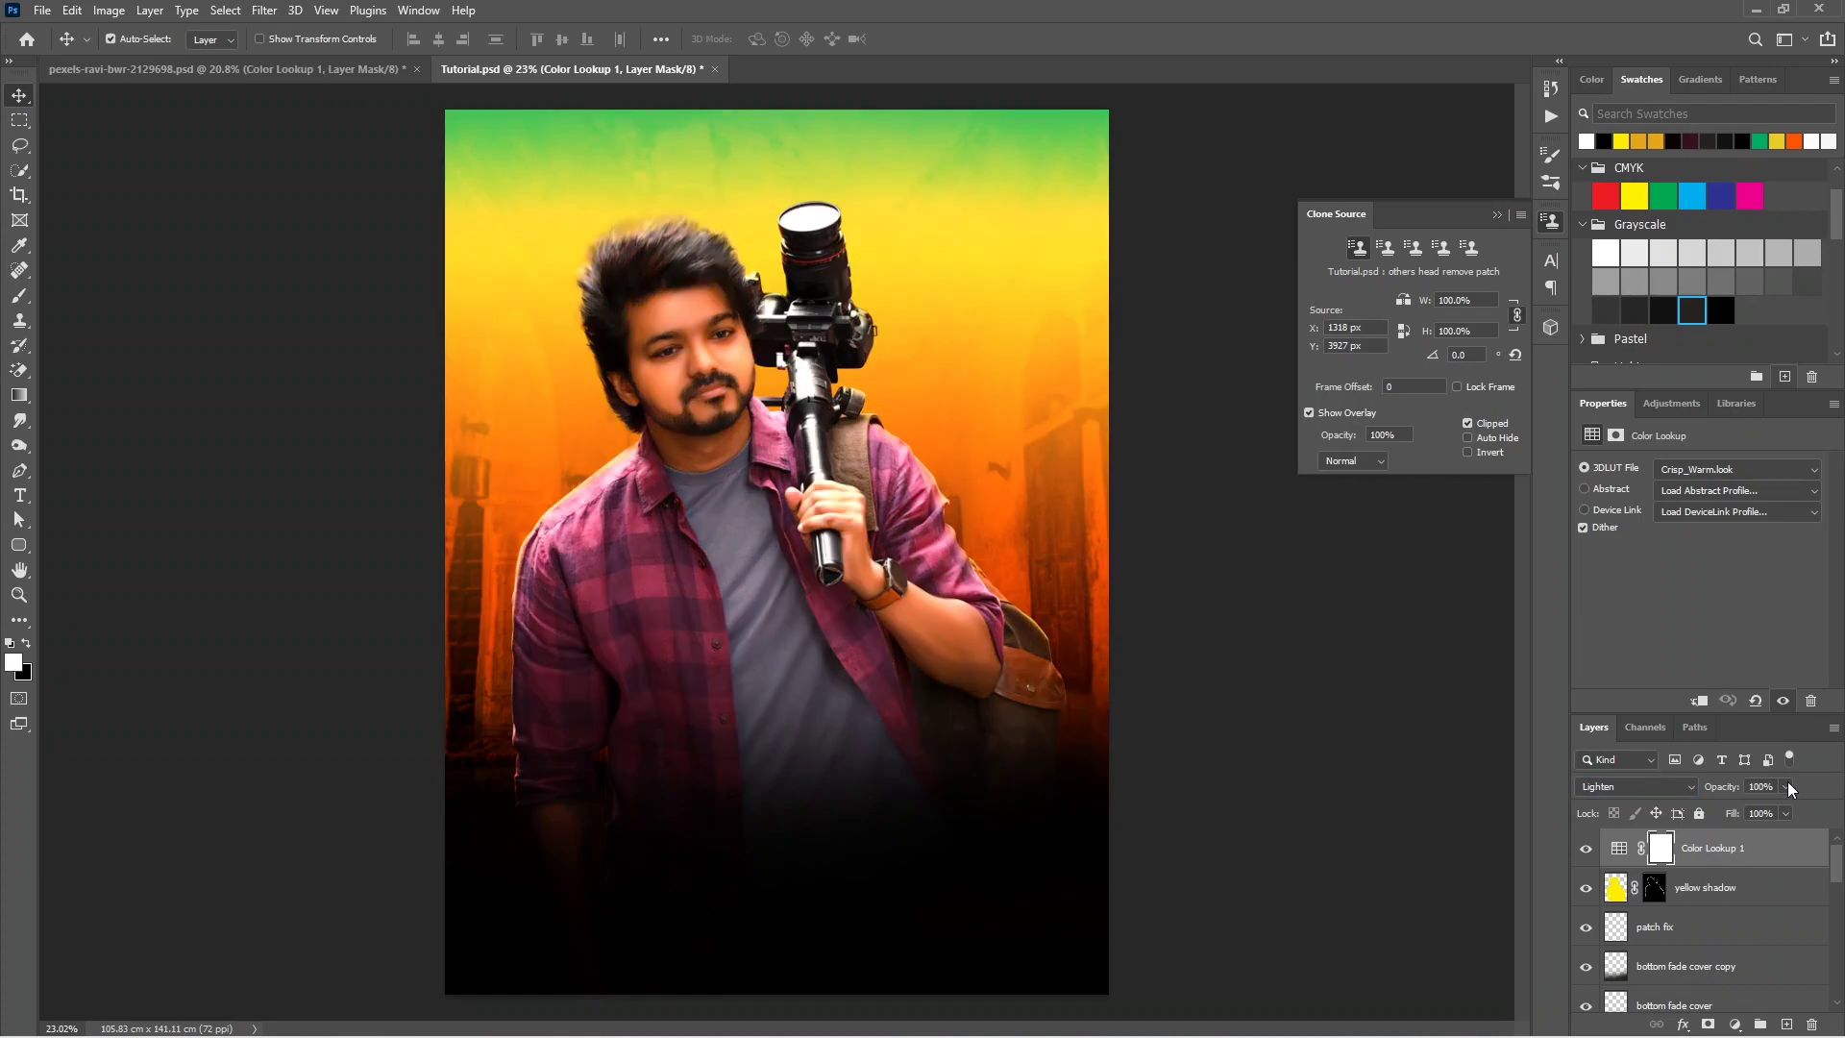
drag(1786, 786, 1729, 813)
key(Delete)
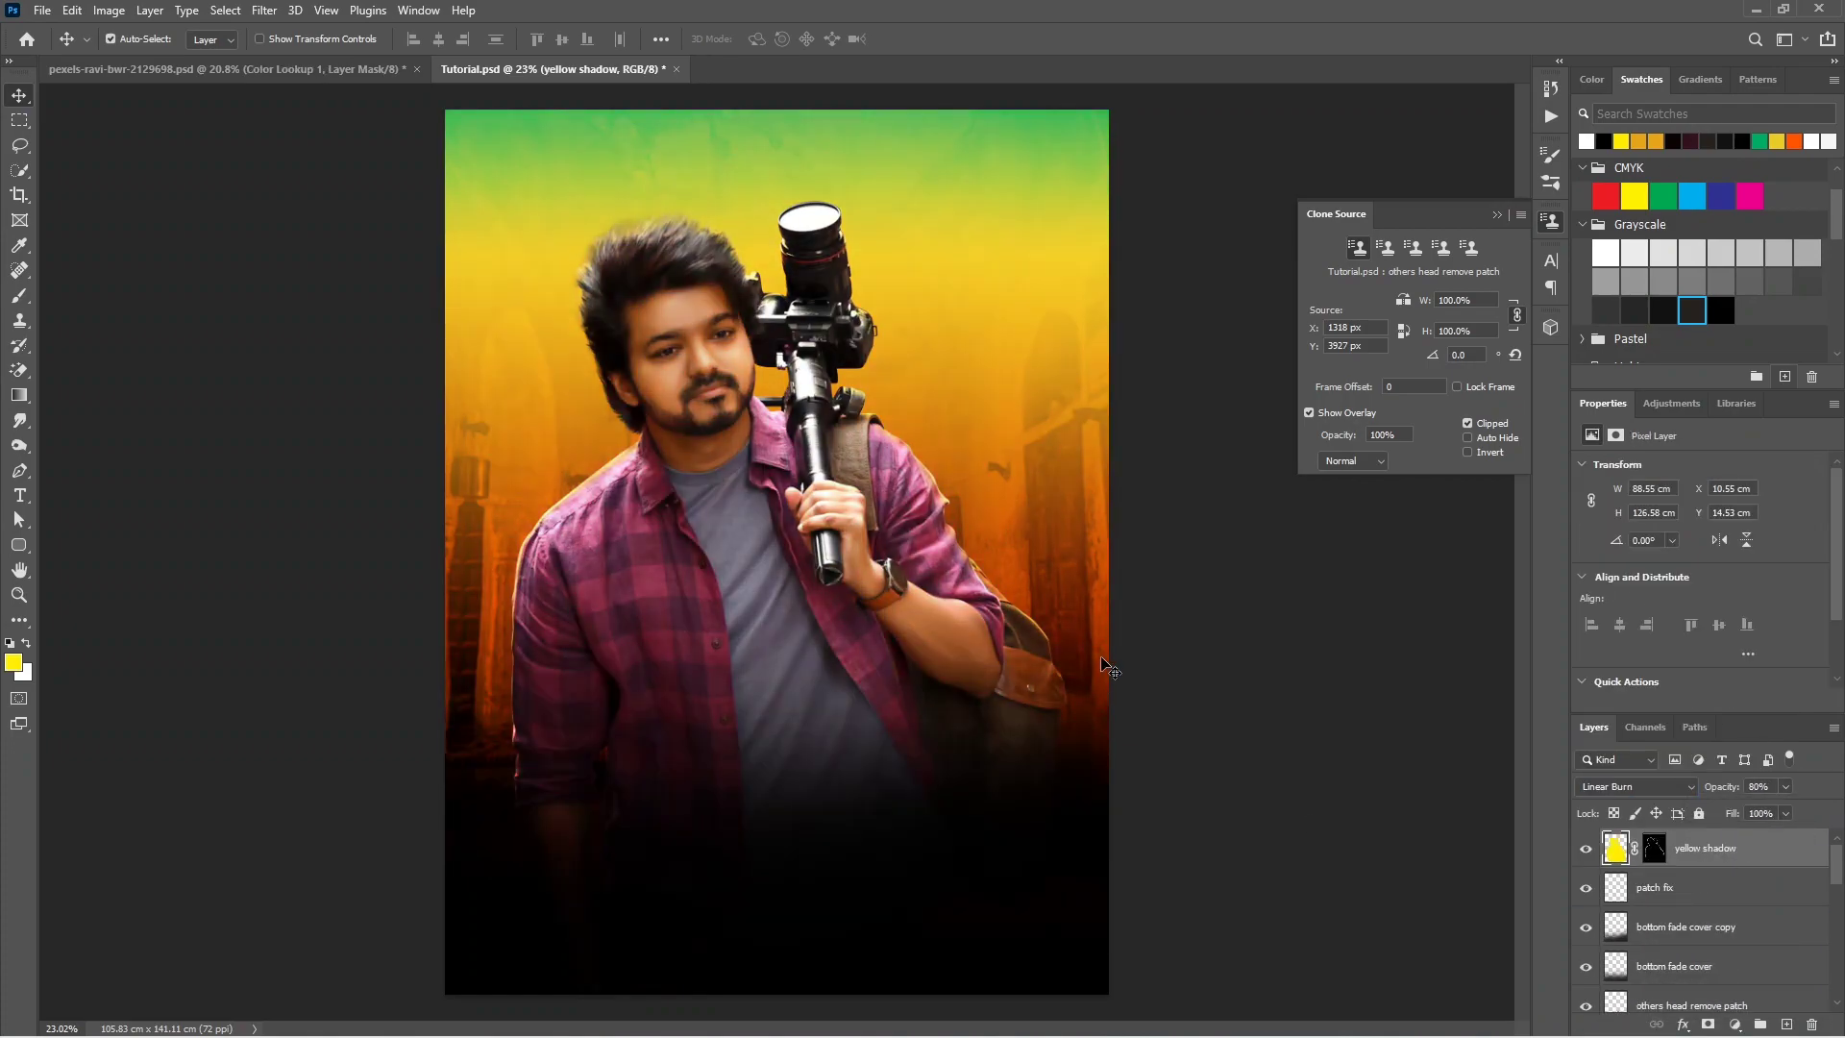
Step: Lower the bottom fade cover copy layer's opacity to reveal the shirt
click(1691, 926)
key(shift+plus)
key(shift+plus)
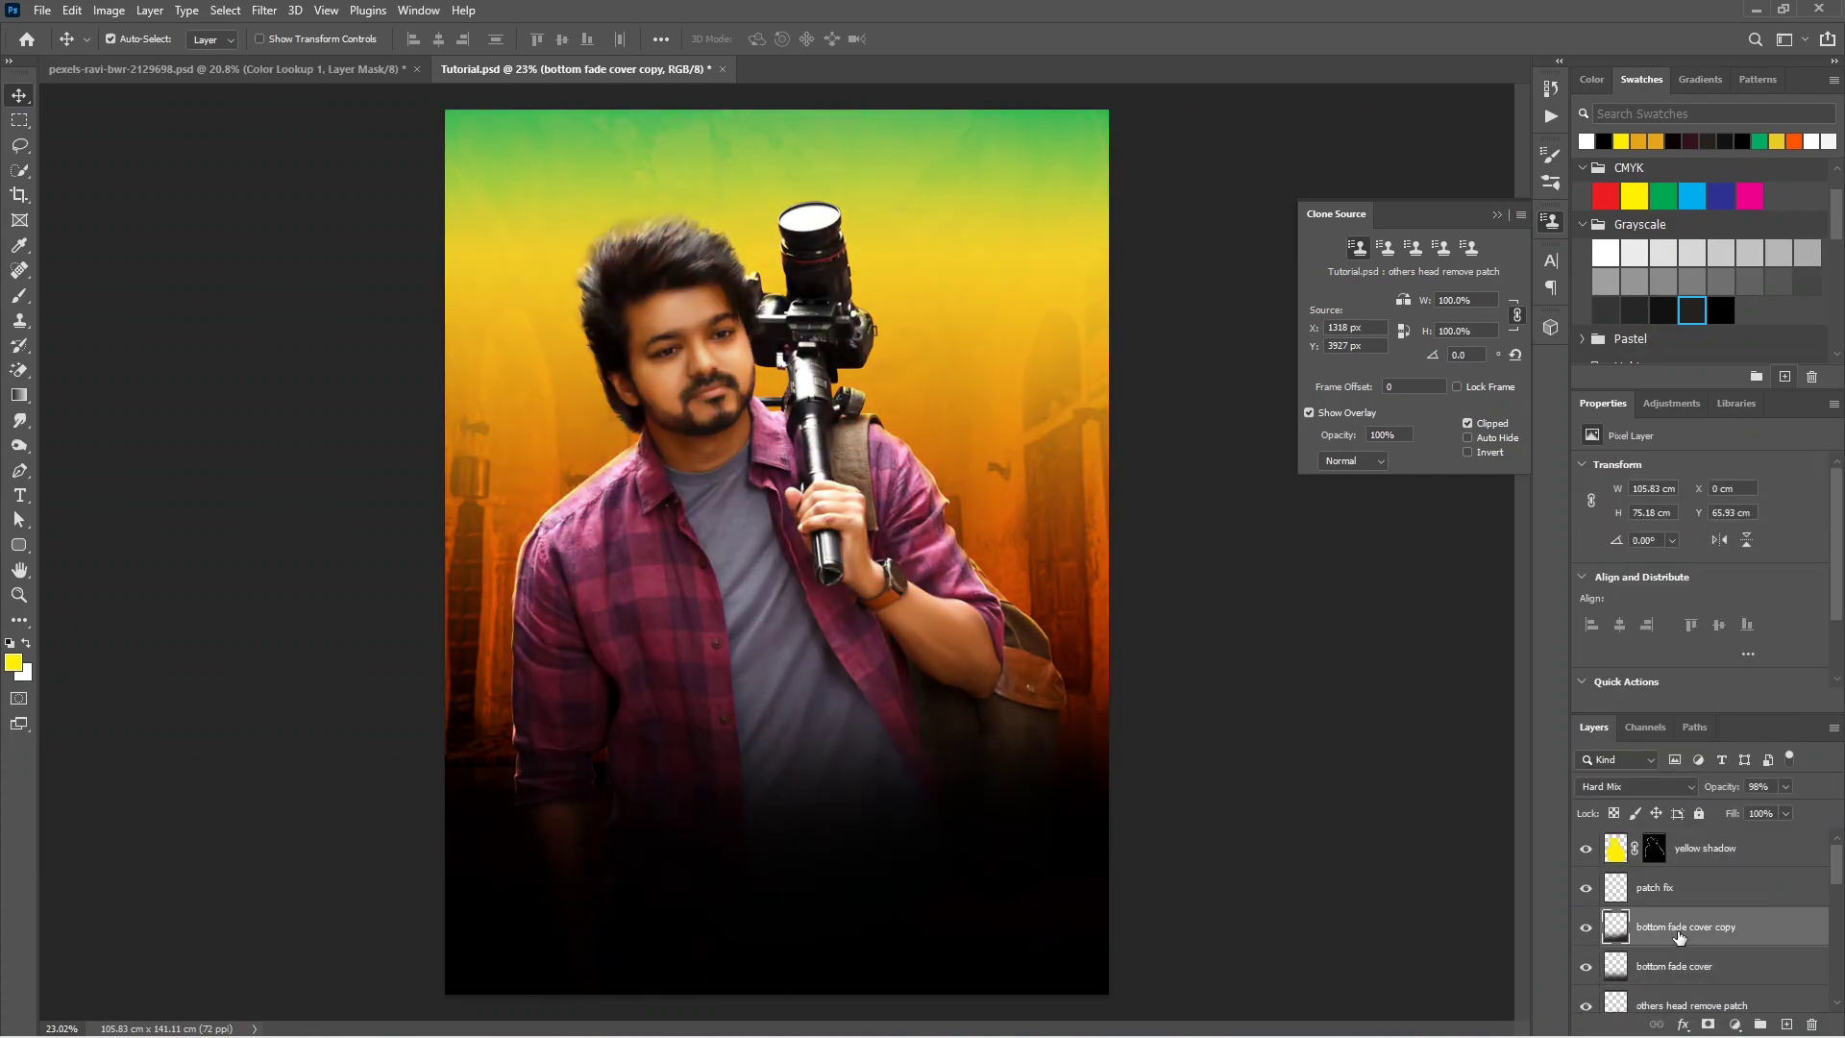
mouse_move(1785, 786)
mouse_down()
mouse_move(1732, 815)
mouse_move(1785, 809)
mouse_up()
Step: Add a Color Lookup layer above the yellow shadow layer using Soft_Warming.look
click(1705, 848)
click(1734, 1024)
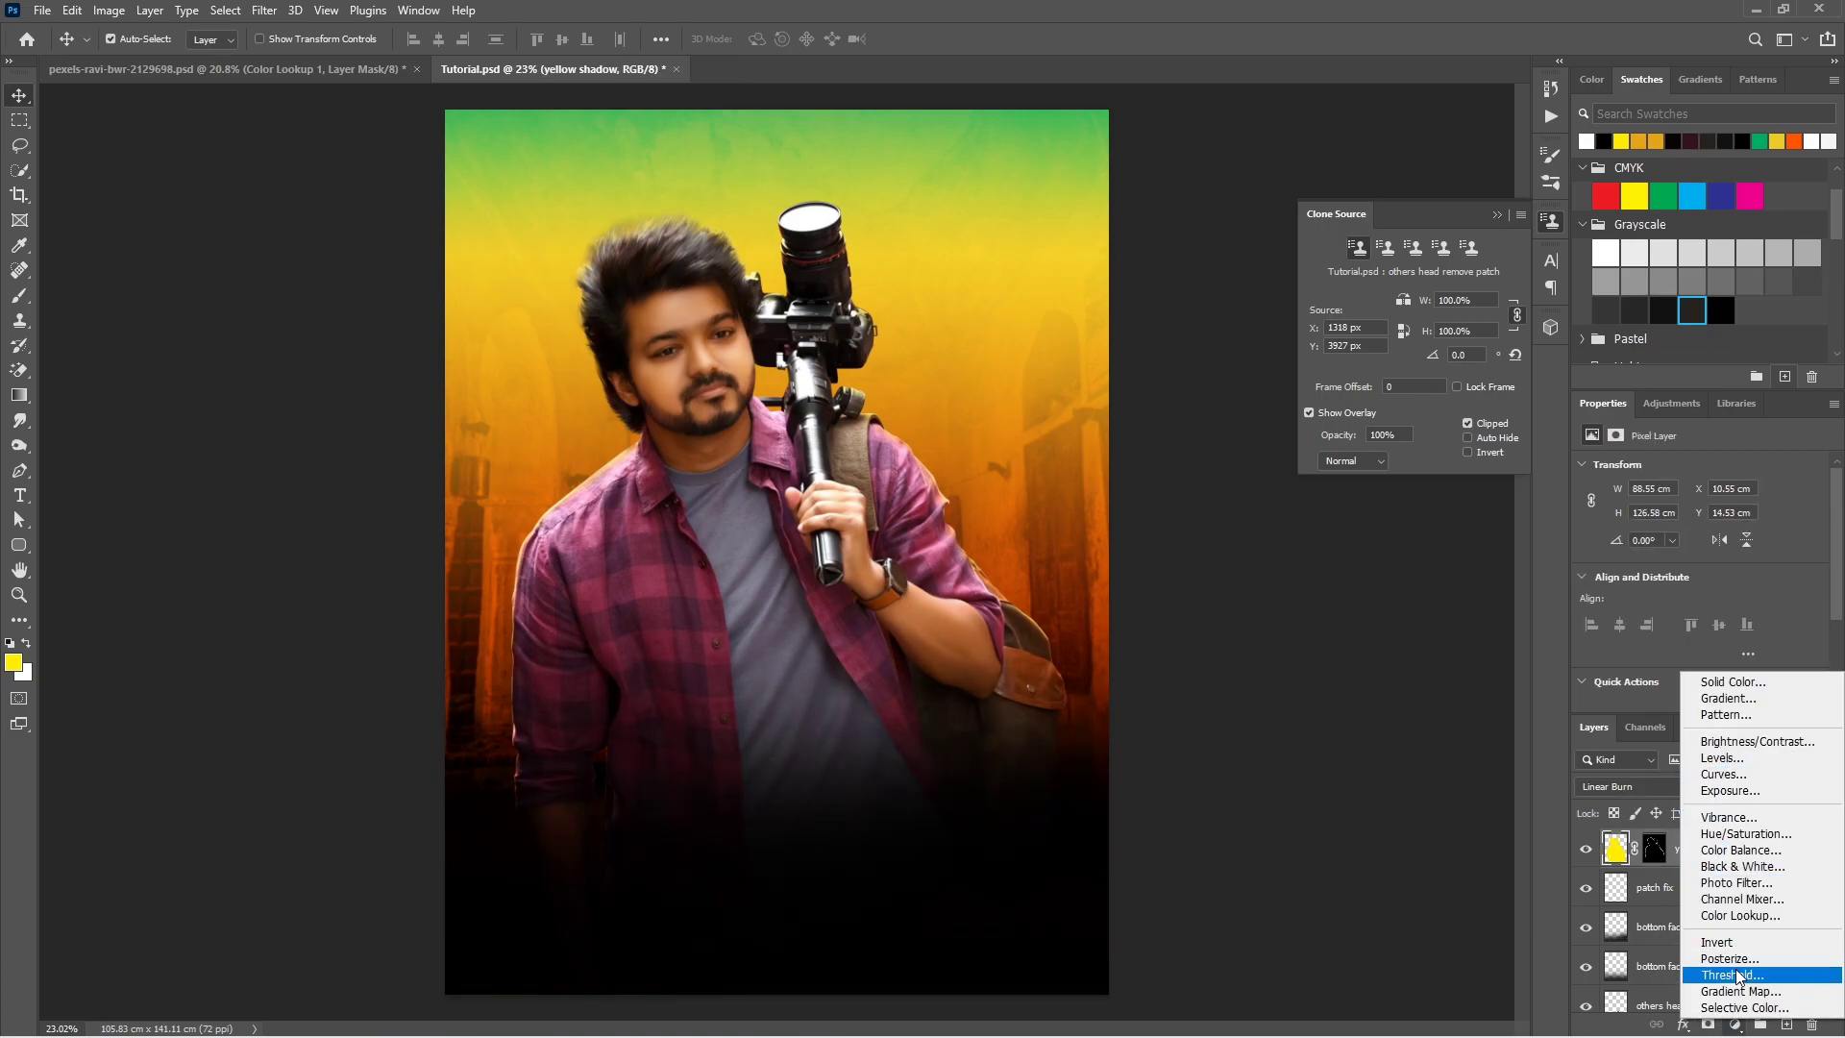
click(1740, 914)
click(1708, 468)
click(1708, 948)
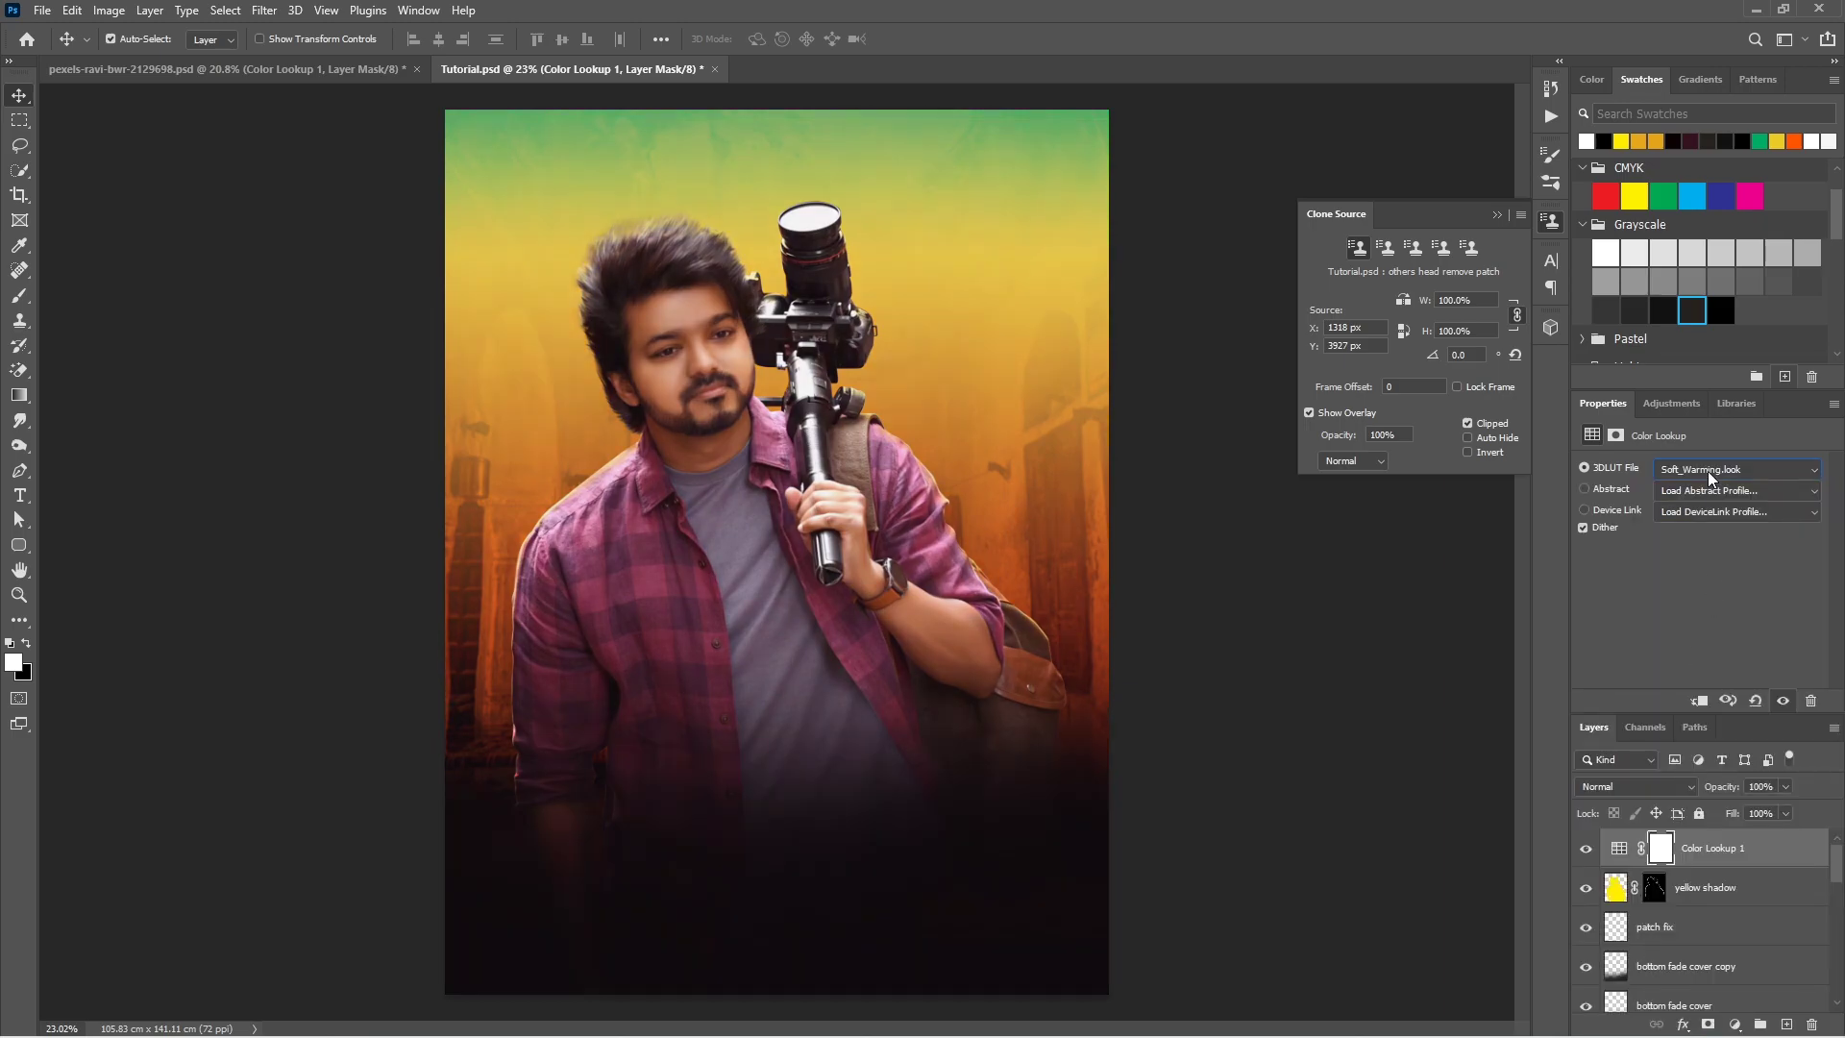
click(1709, 470)
click(1680, 441)
Step: Add a Channel Mixer adjustment layer and boost red in the red output channel
click(1737, 1022)
click(1739, 894)
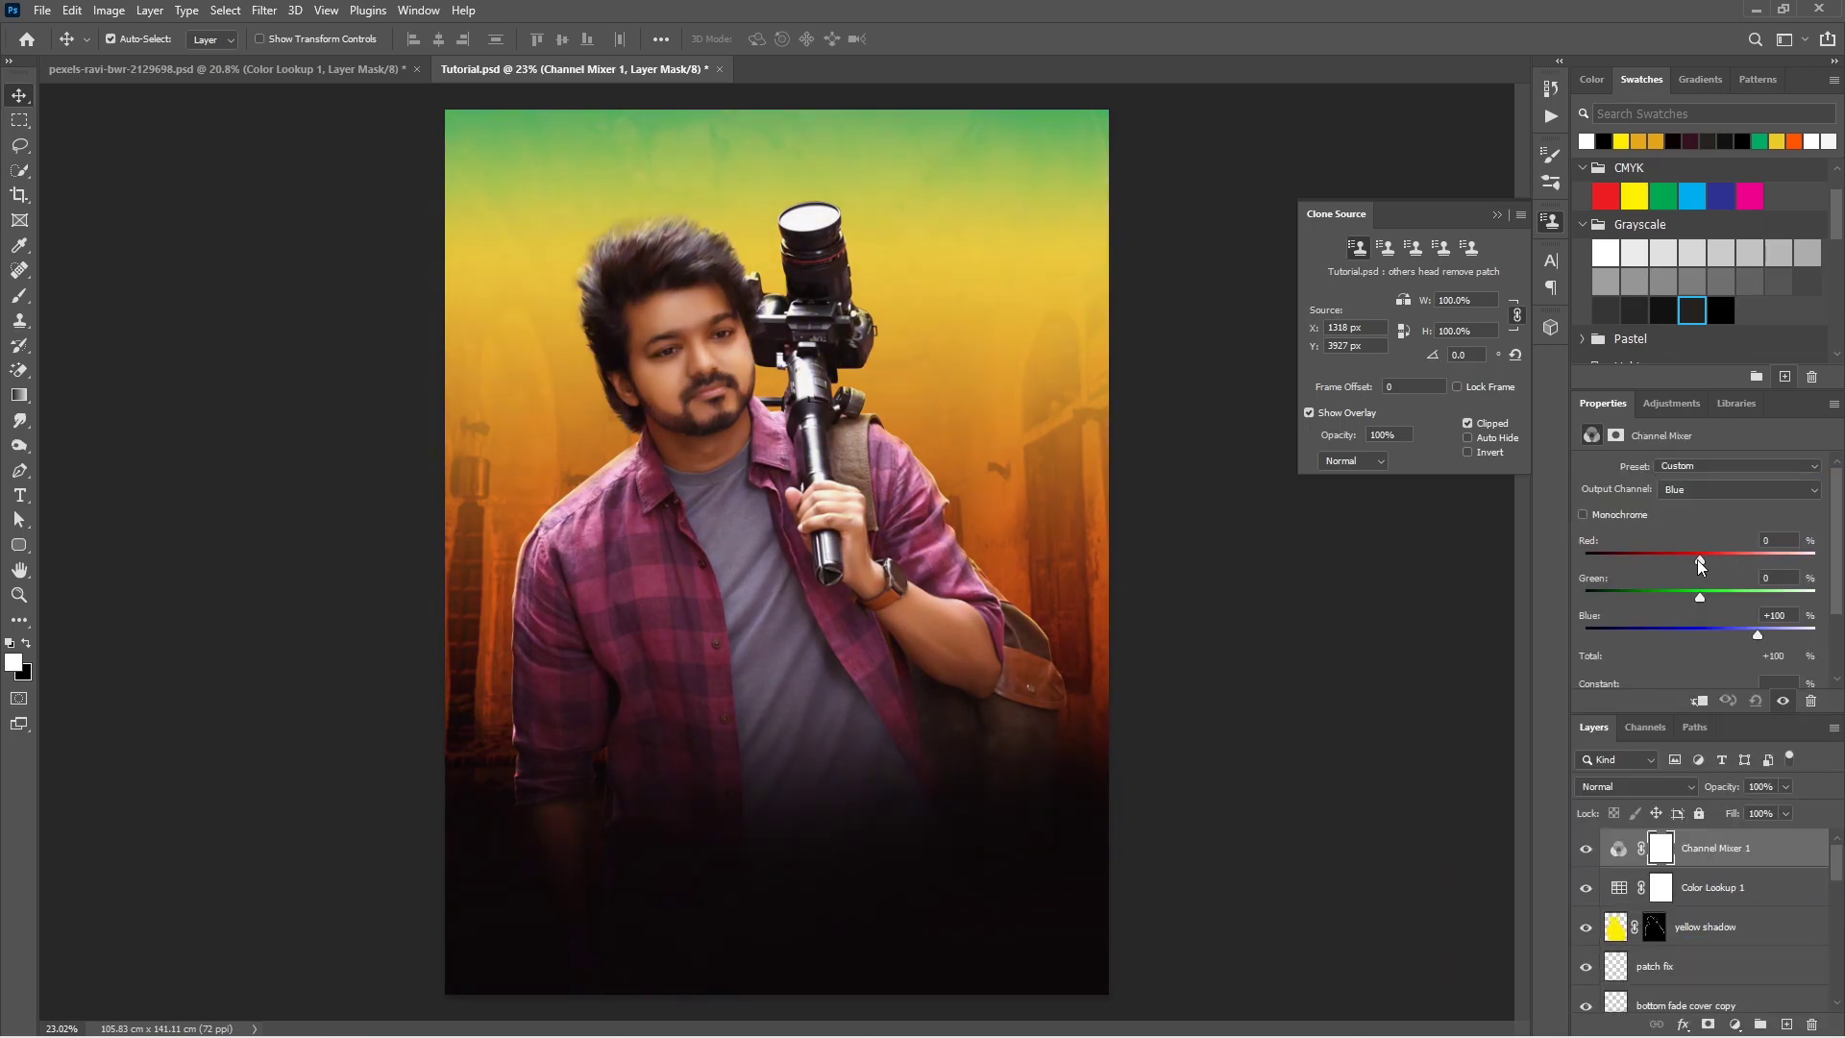
click(1739, 489)
click(1710, 502)
mouse_move(1754, 561)
mouse_down()
mouse_move(1770, 561)
mouse_move(1703, 562)
mouse_up()
key(Down)
key(Down)
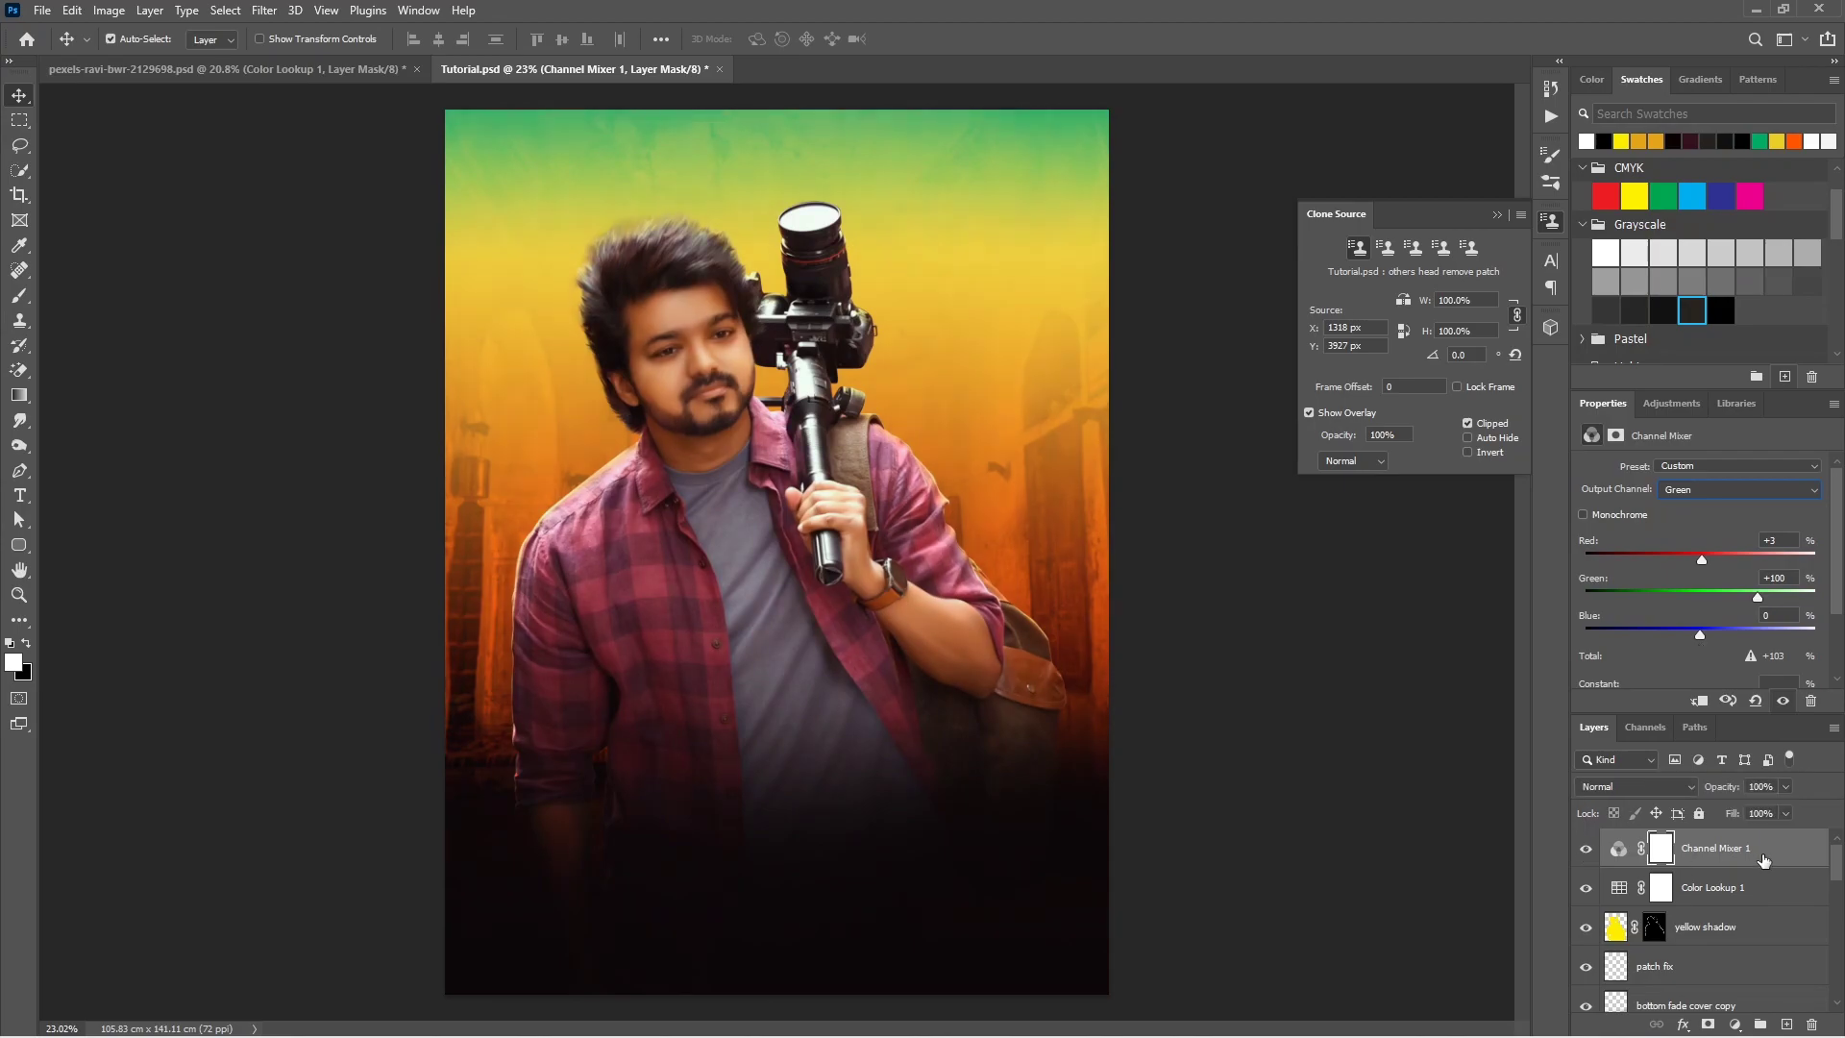
Step: Stamp all visible layers into a new layer and convert it to a smart object
key(ctrl+alt+shift+e)
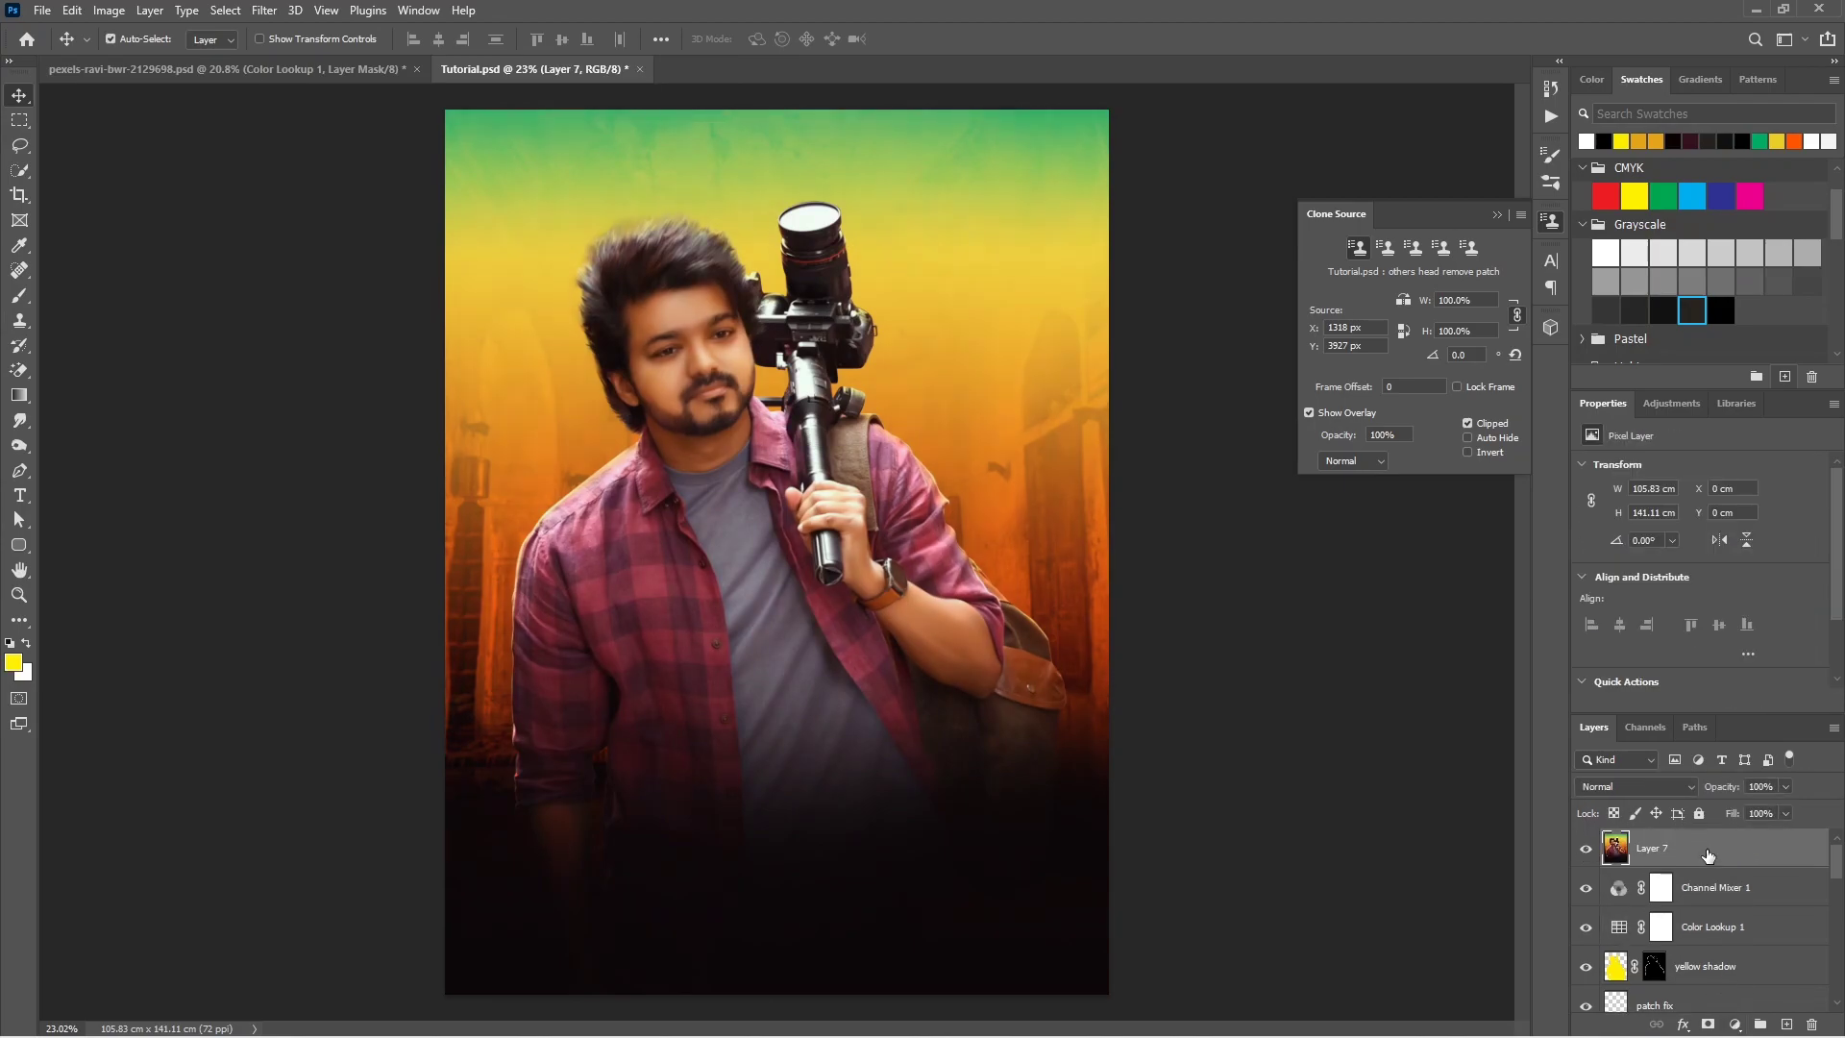
right_click(1707, 849)
click(1658, 305)
Step: In the Camera Raw filter, raise exposure and lift shadows and blacks
click(265, 11)
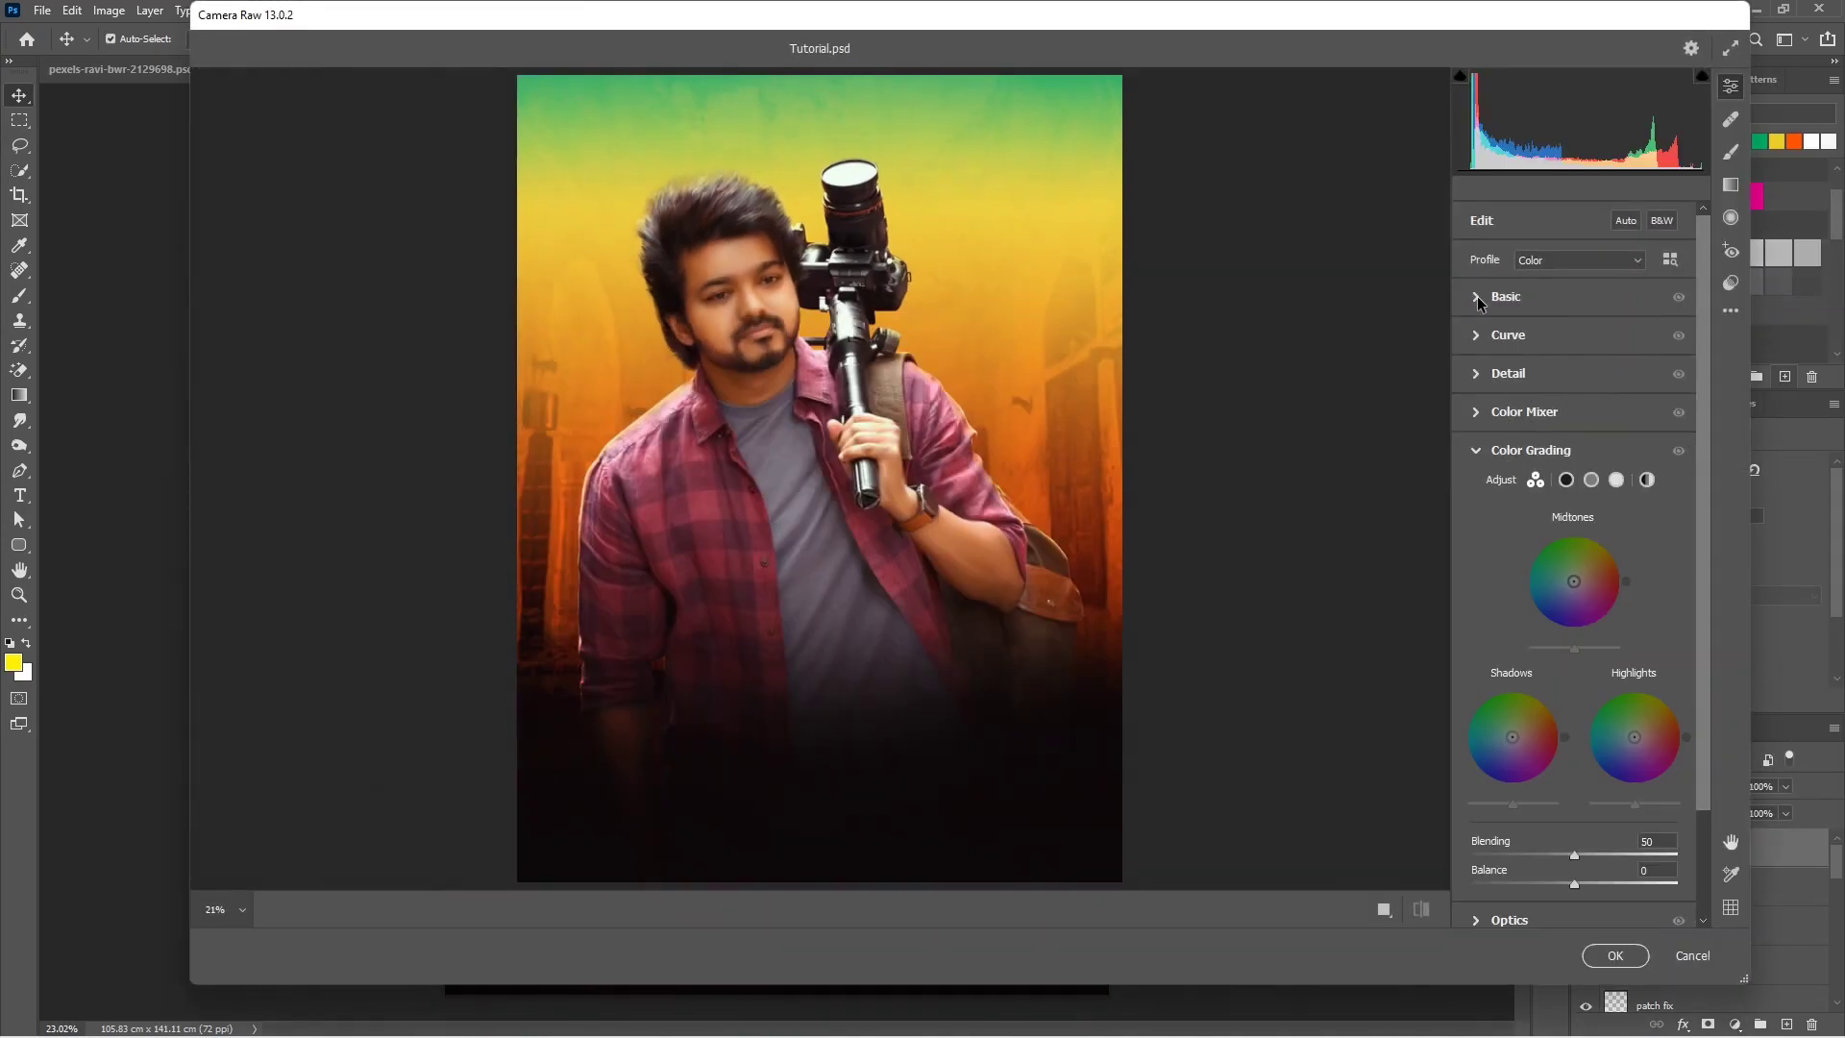
click(1505, 296)
mouse_move(1573, 449)
mouse_down()
mouse_move(1603, 478)
mouse_move(1576, 448)
mouse_move(1581, 535)
mouse_move(1599, 535)
mouse_move(1578, 449)
mouse_up()
mouse_move(1574, 564)
mouse_down()
mouse_move(1637, 593)
mouse_move(1604, 592)
mouse_move(1617, 549)
mouse_move(1626, 577)
mouse_move(1582, 607)
mouse_up()
scroll(1576, 557, down, 1)
scroll(819, 478, up, 3)
key(ctrl+0)
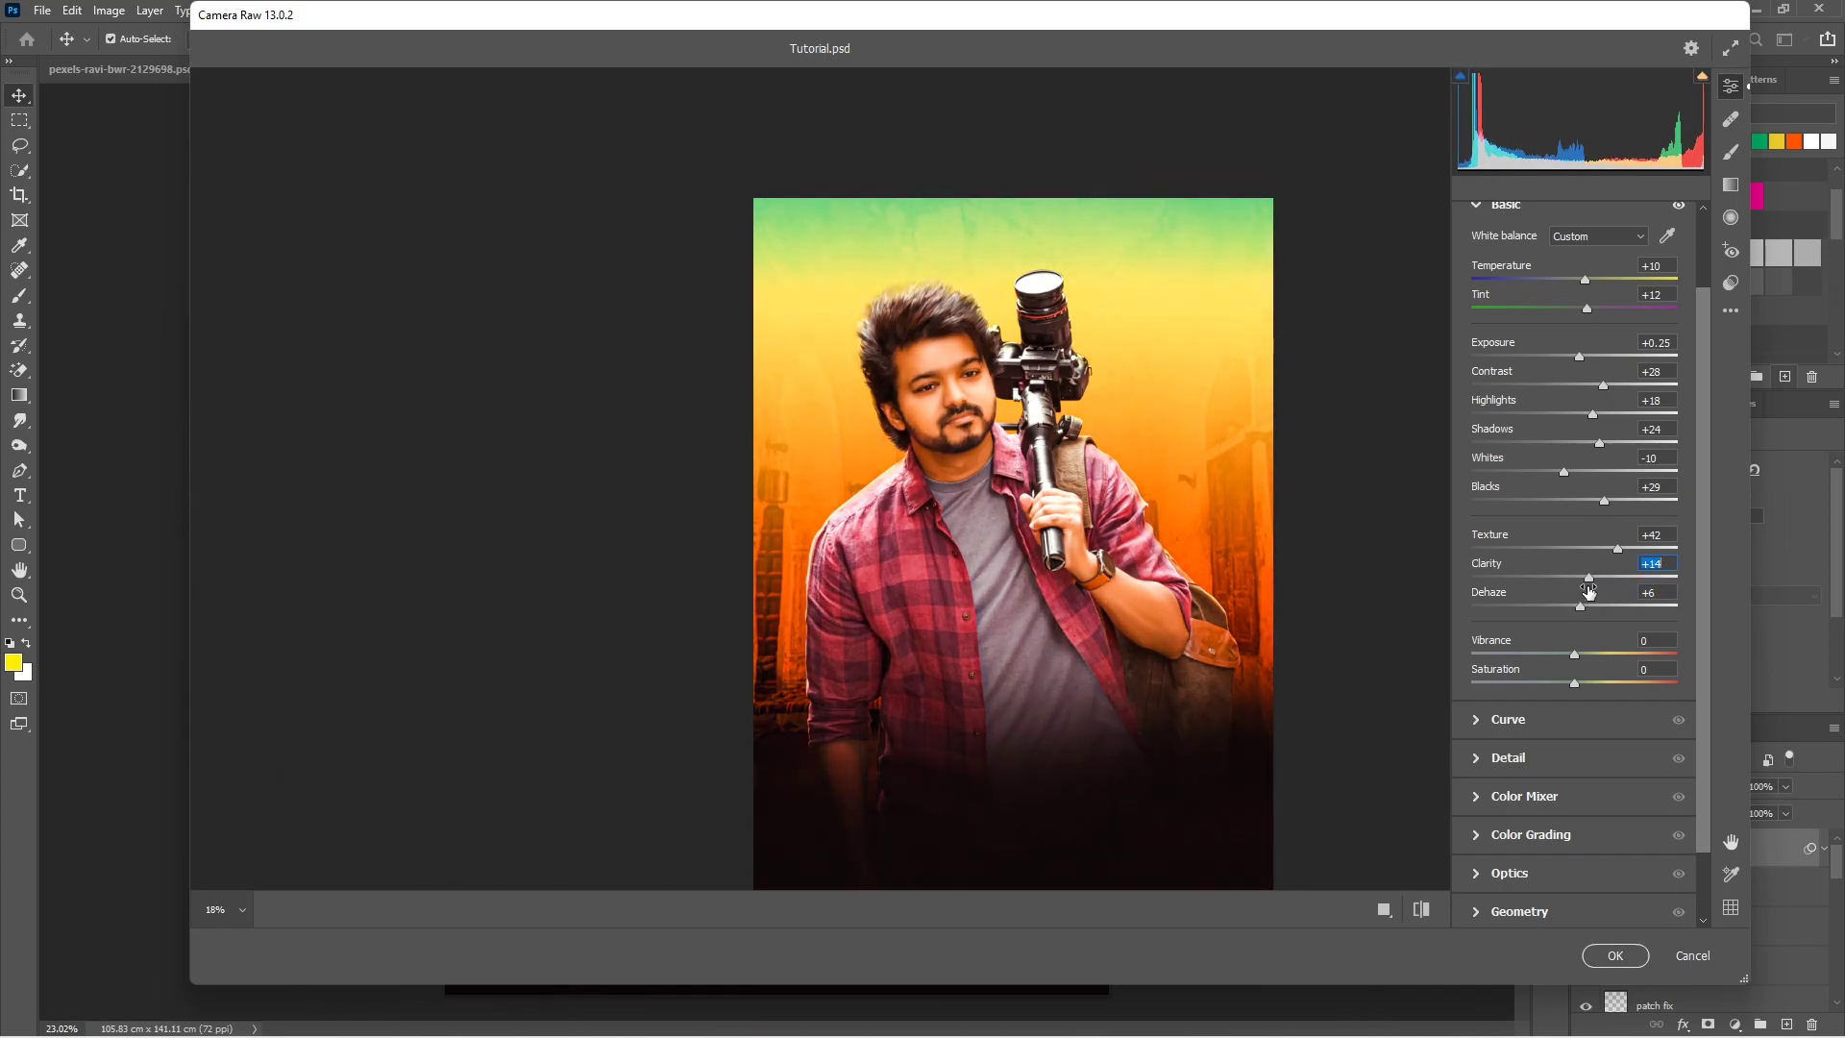
scroll(1582, 602, down, 2)
Step: Raise the highlights, pull down the lights in the tone curve, and check sharpening
click(1568, 639)
mouse_move(1574, 555)
mouse_down()
mouse_move(1598, 555)
mouse_move(1543, 583)
mouse_move(1572, 612)
mouse_up()
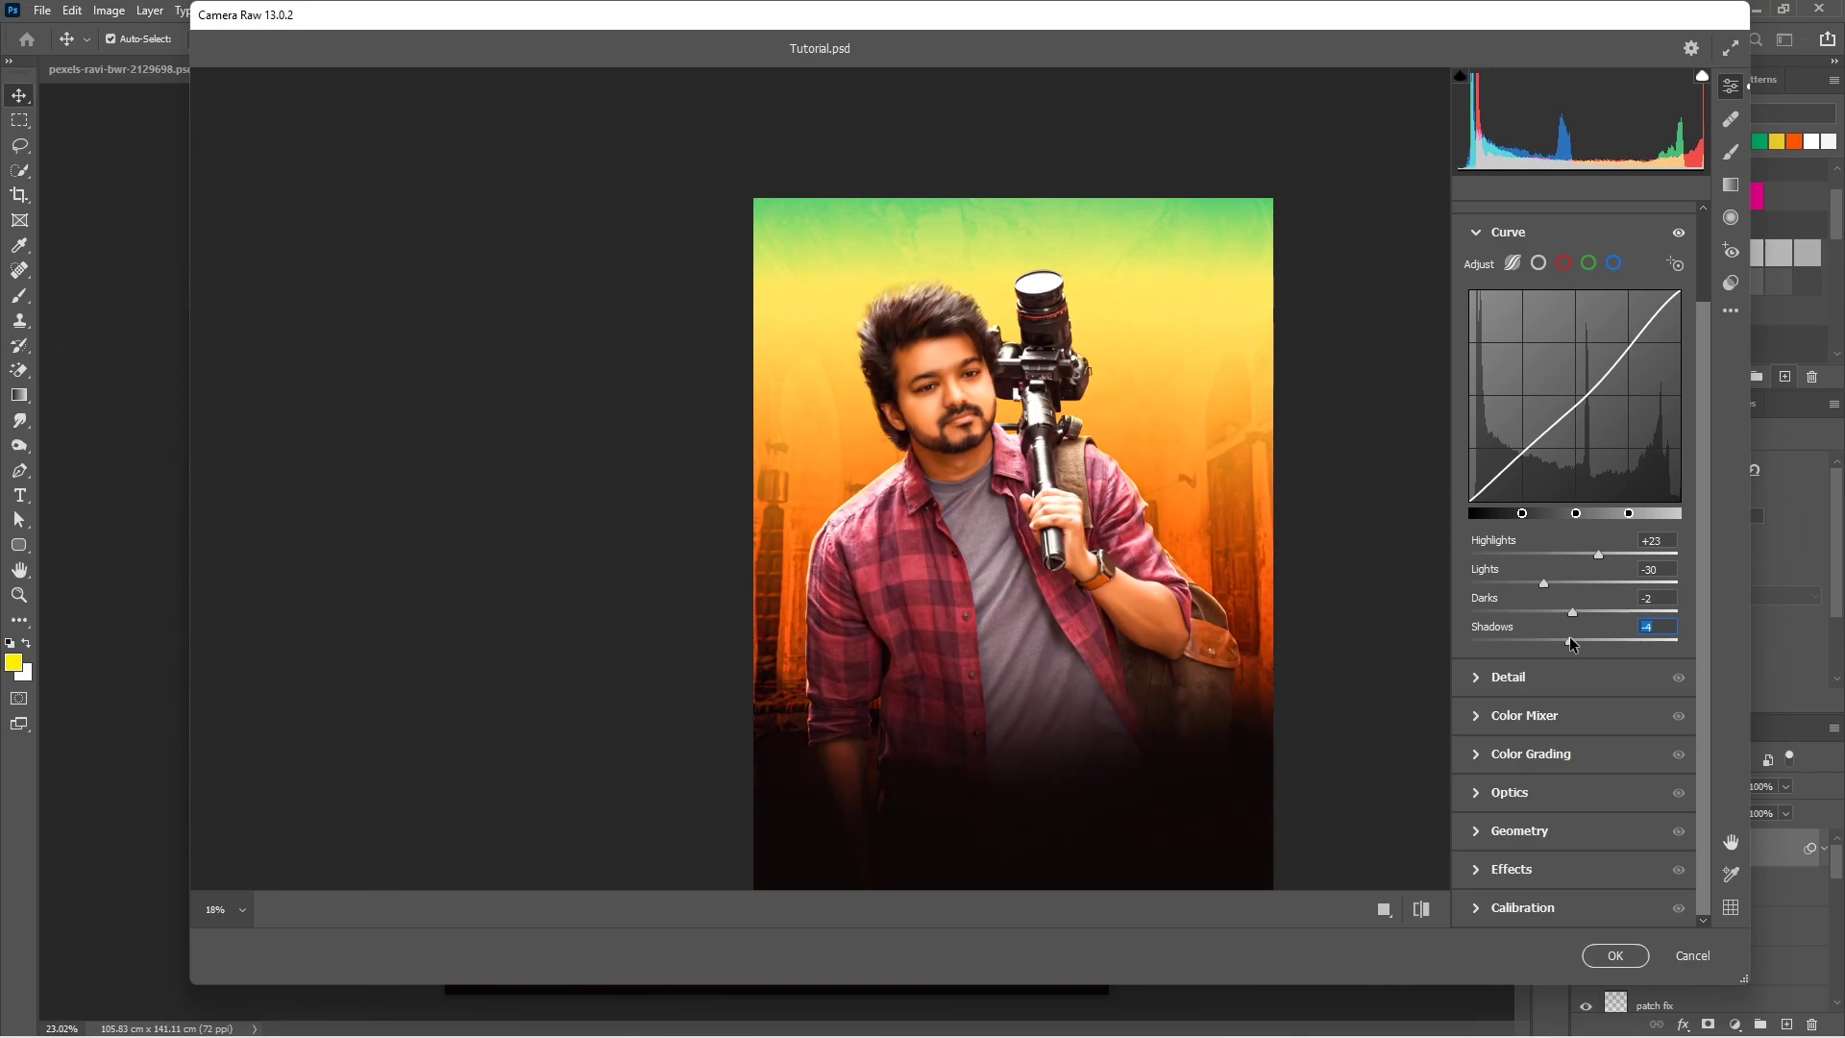
click(1509, 676)
click(1105, 496)
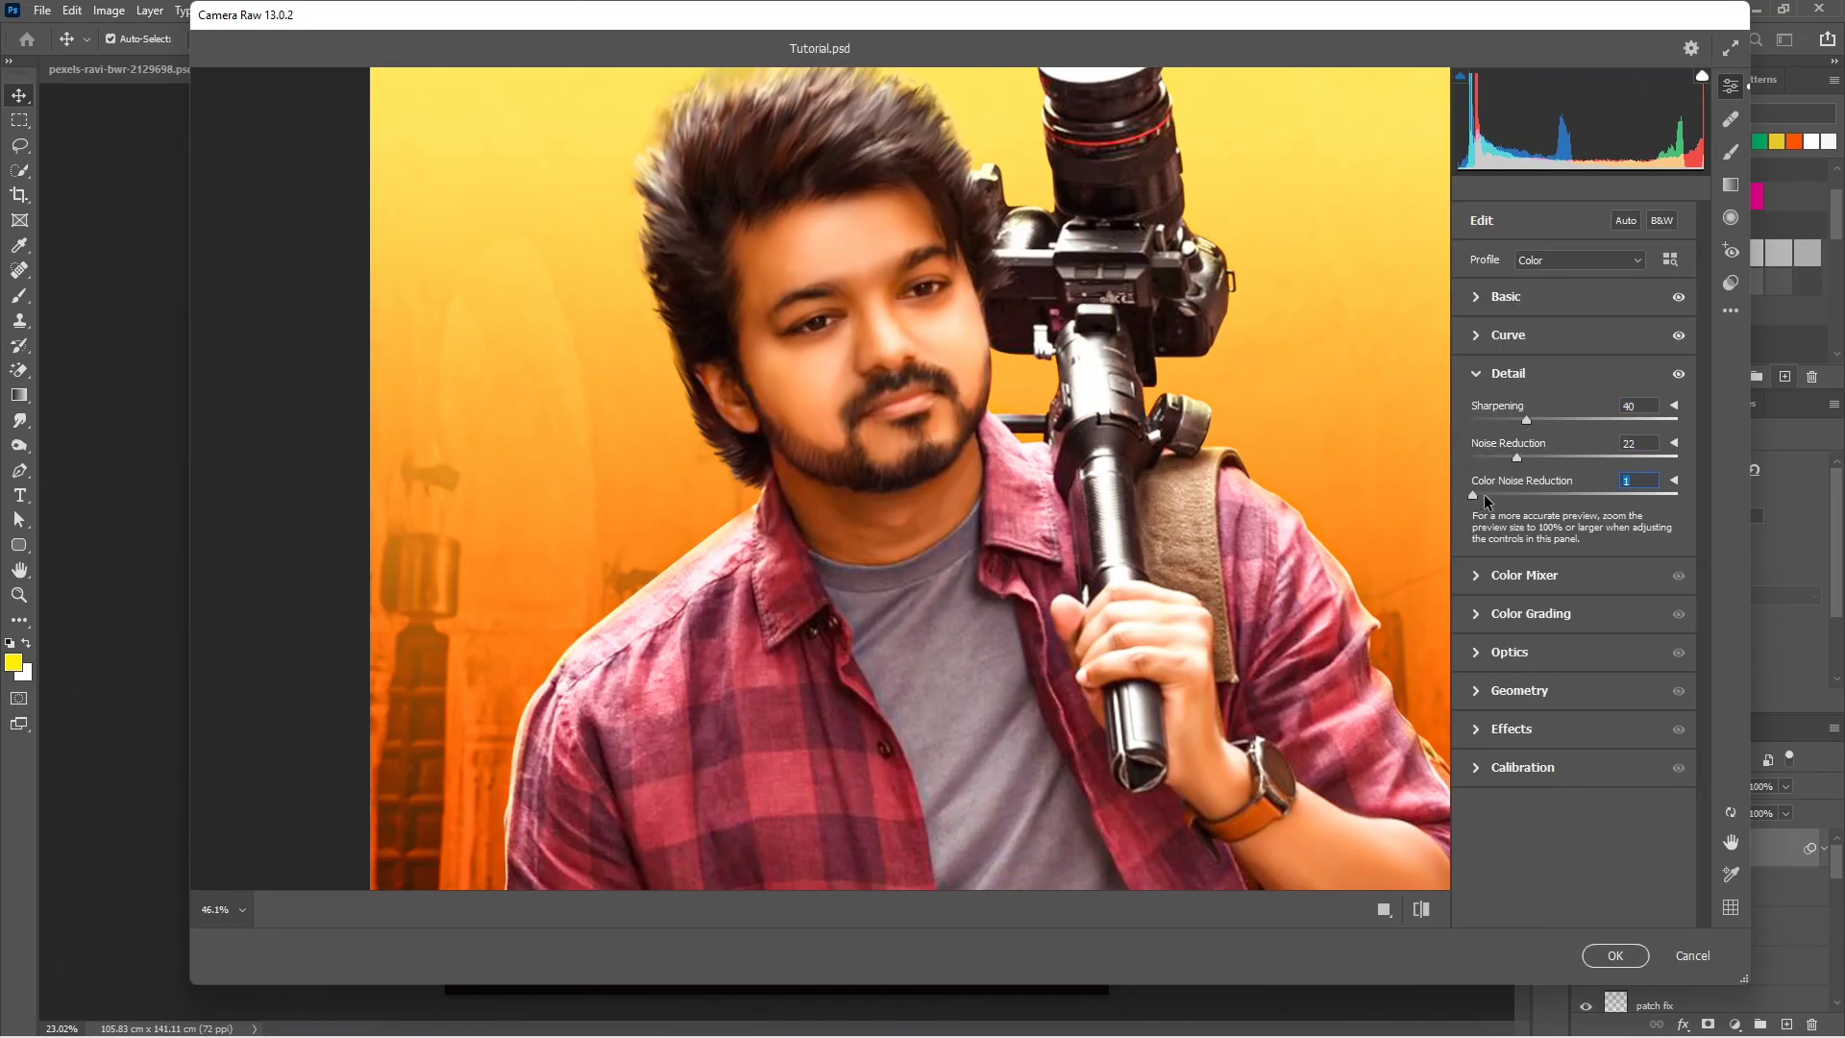
key(ctrl+minus)
click(1524, 574)
Step: In the Color Mixer, desaturate orange tones to -22 and adjust magenta saturation
alt+click(998, 487)
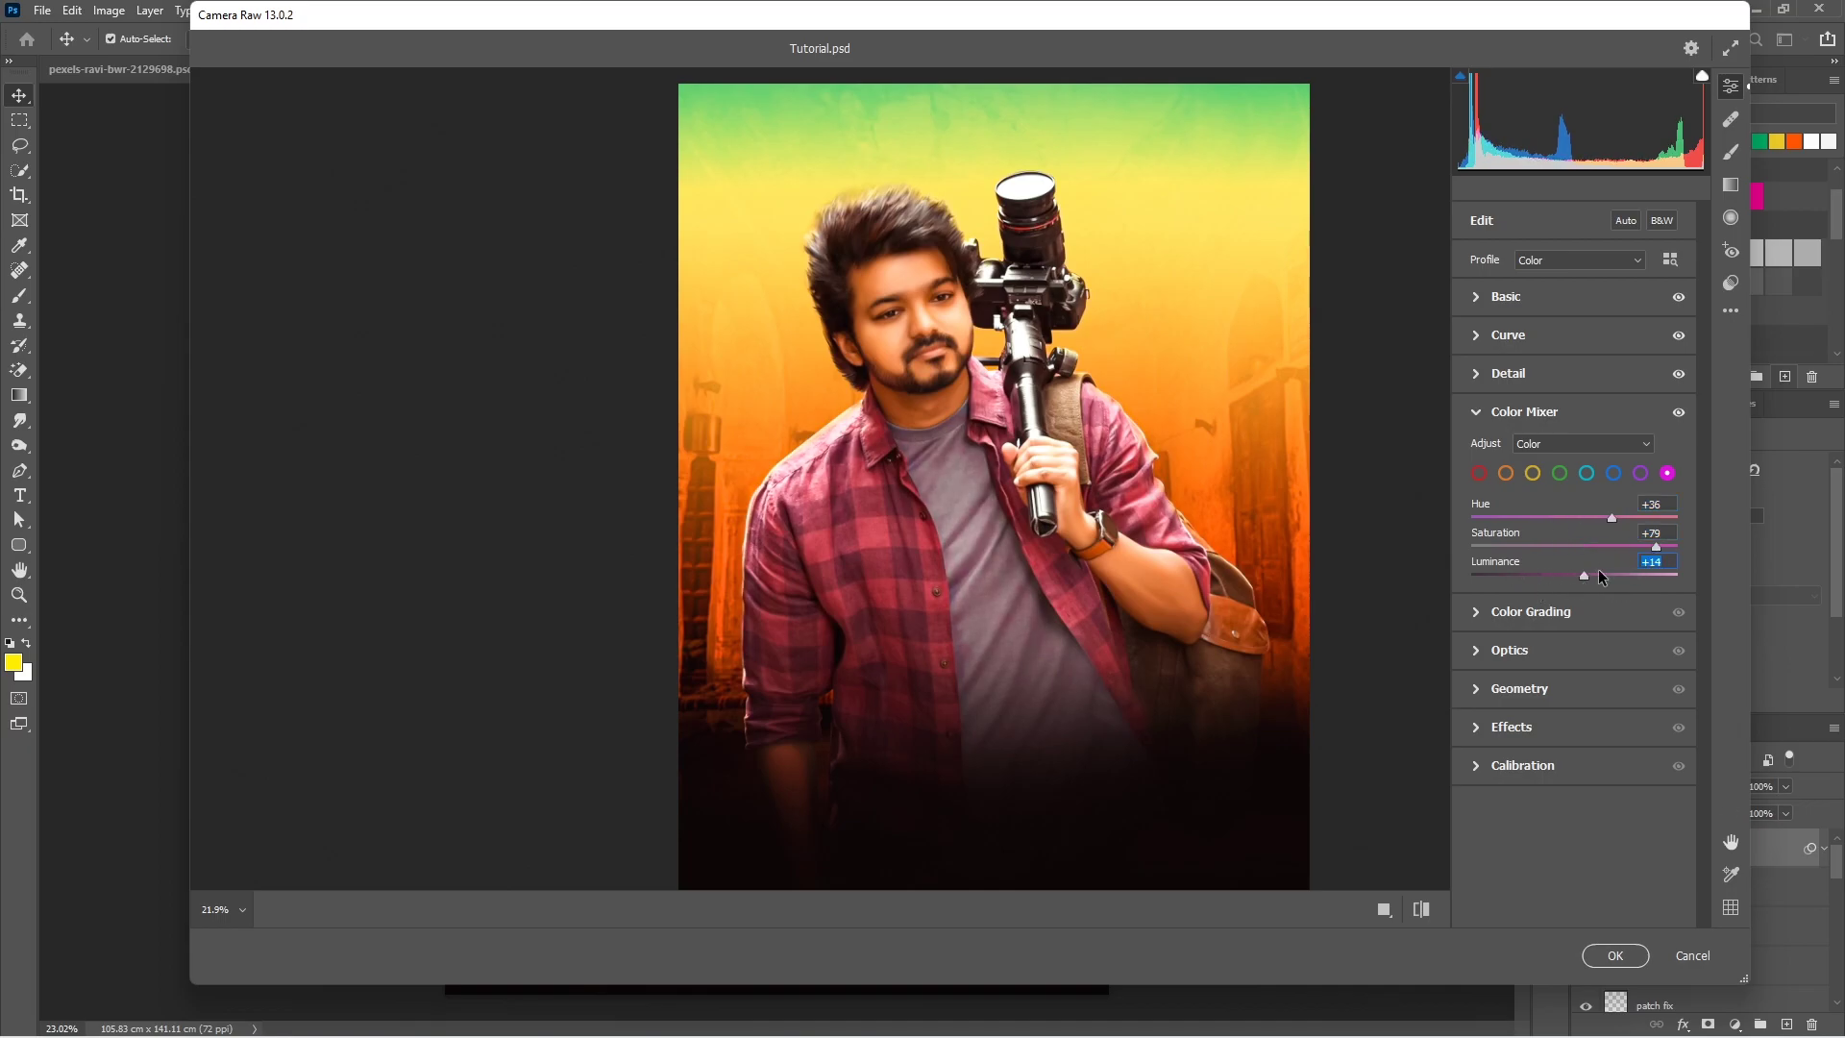
click(1640, 473)
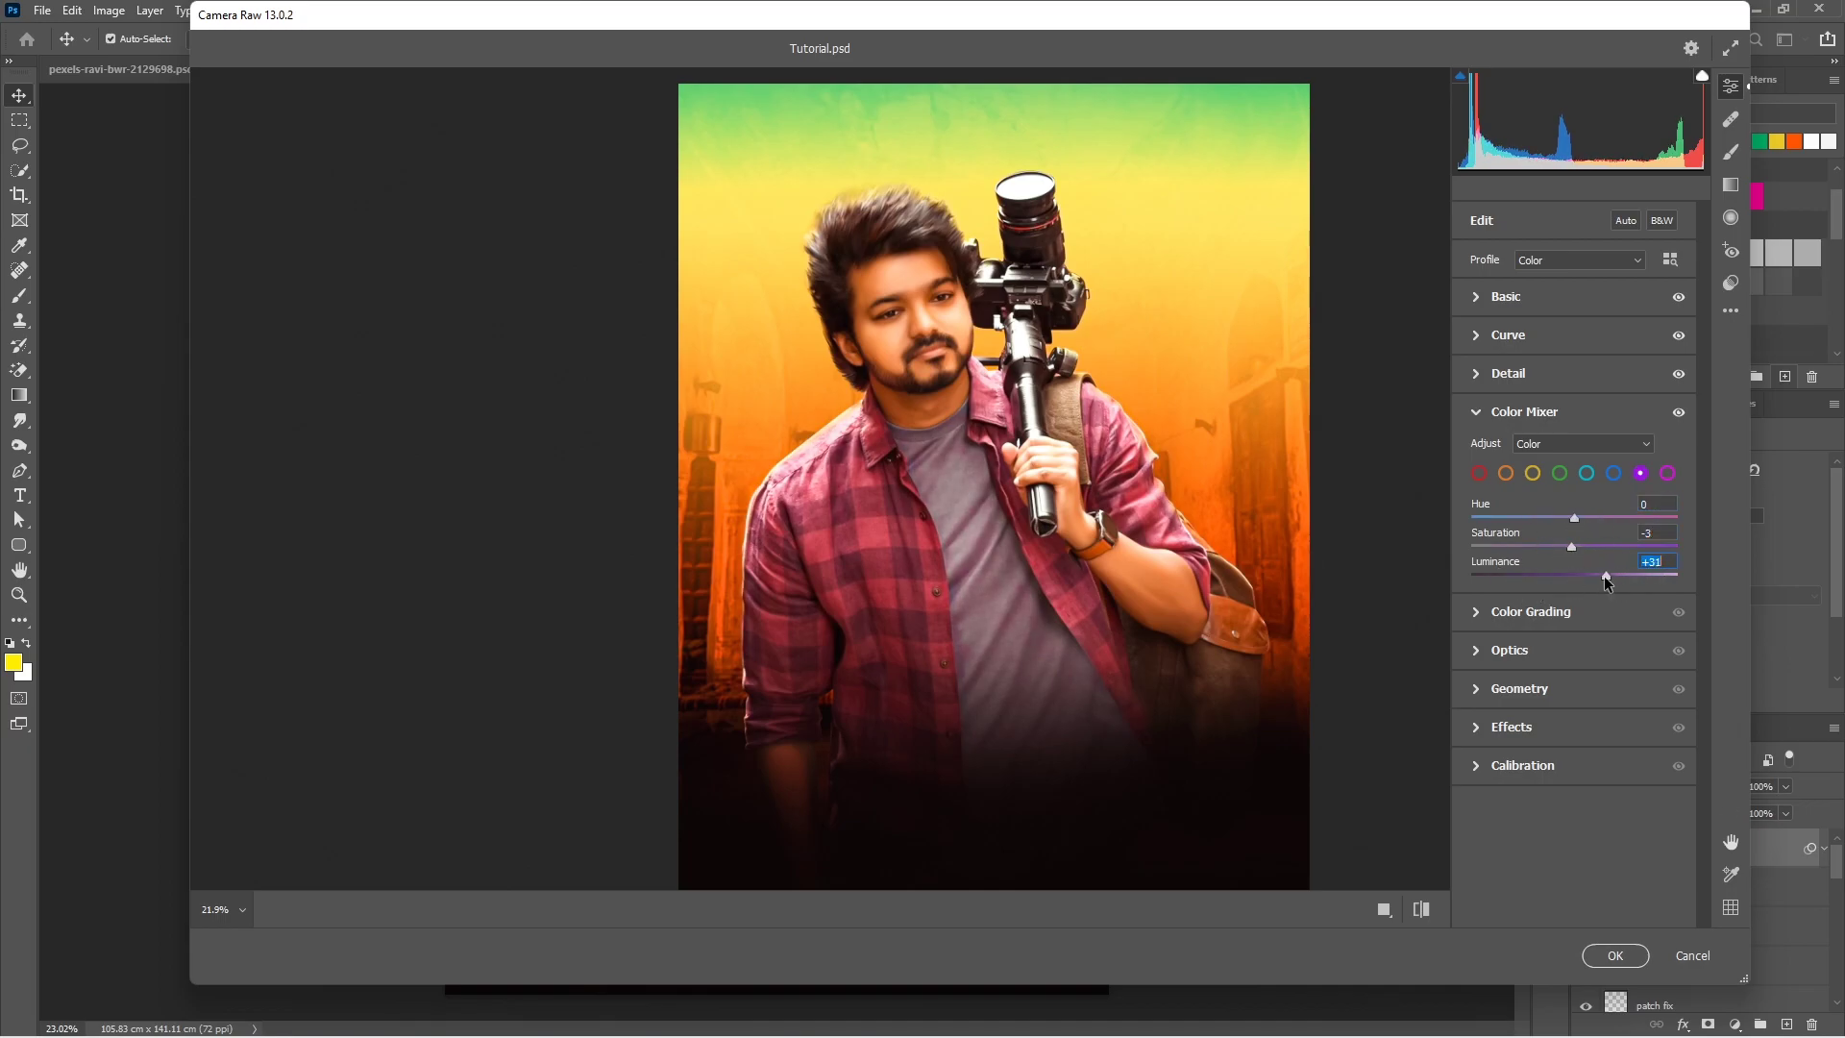
click(1667, 473)
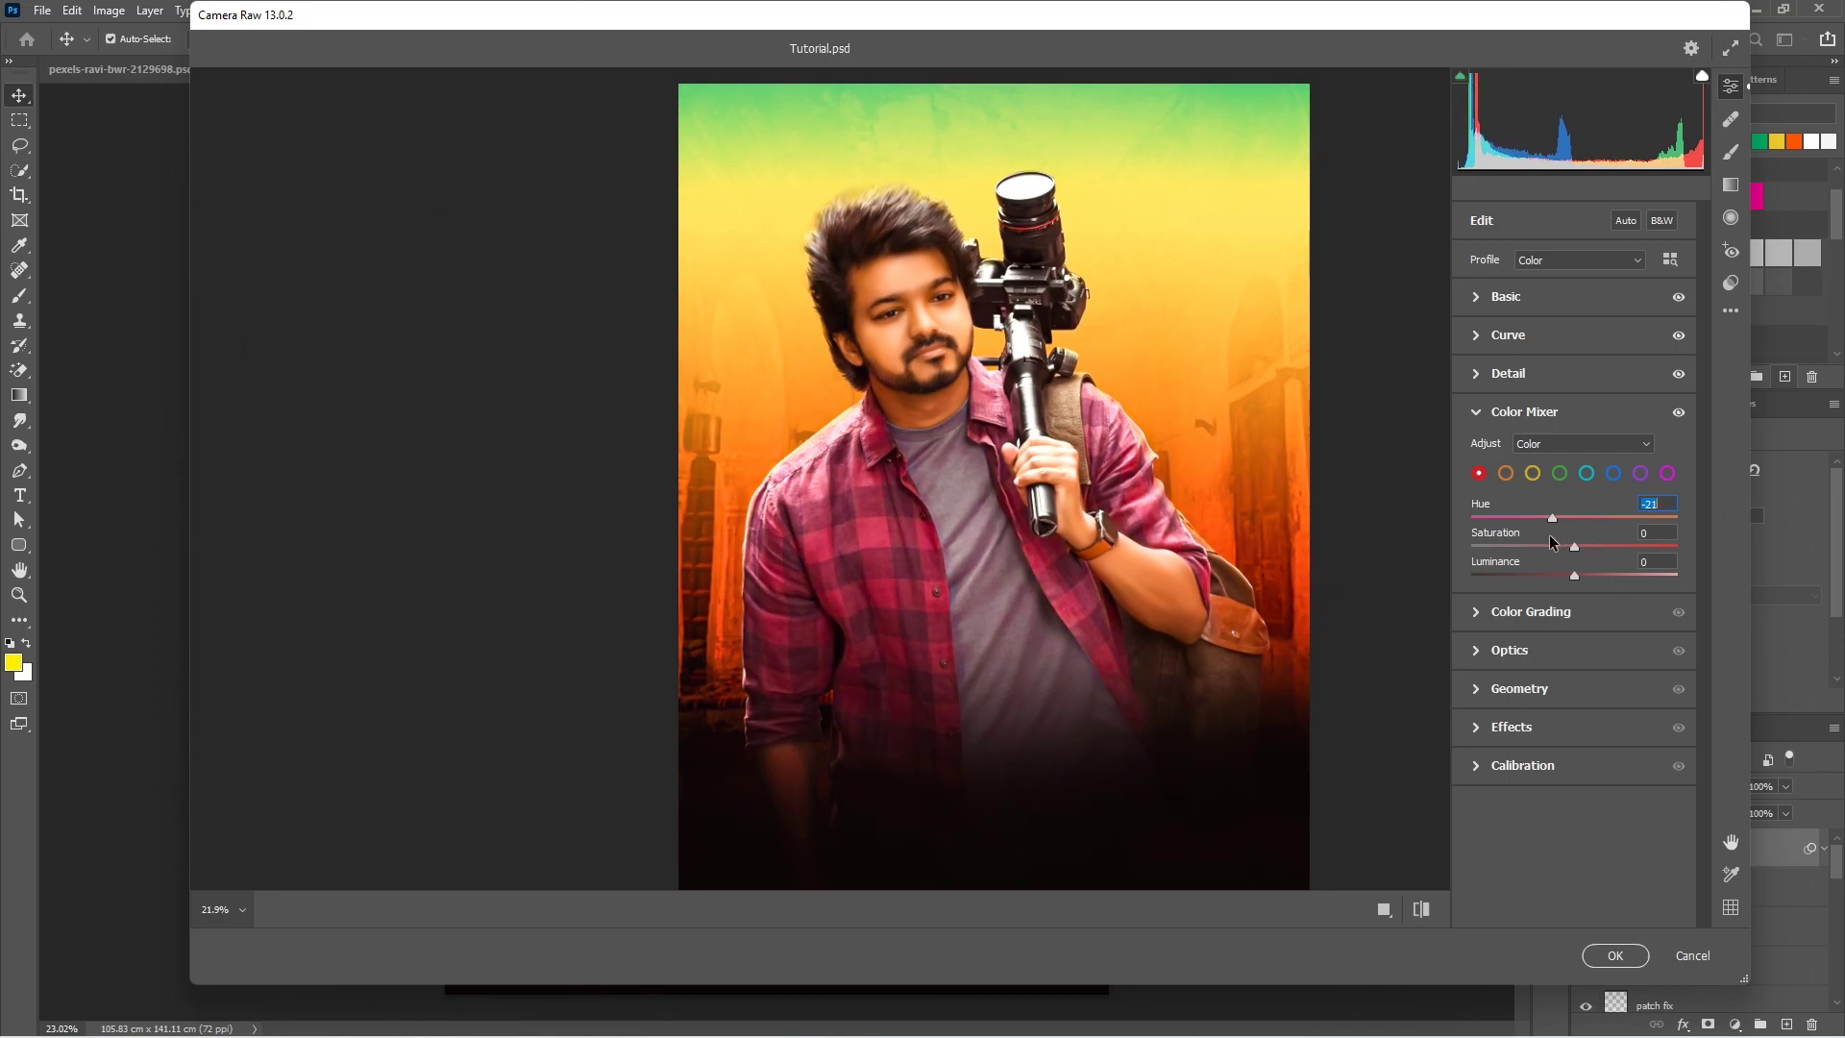
click(1479, 472)
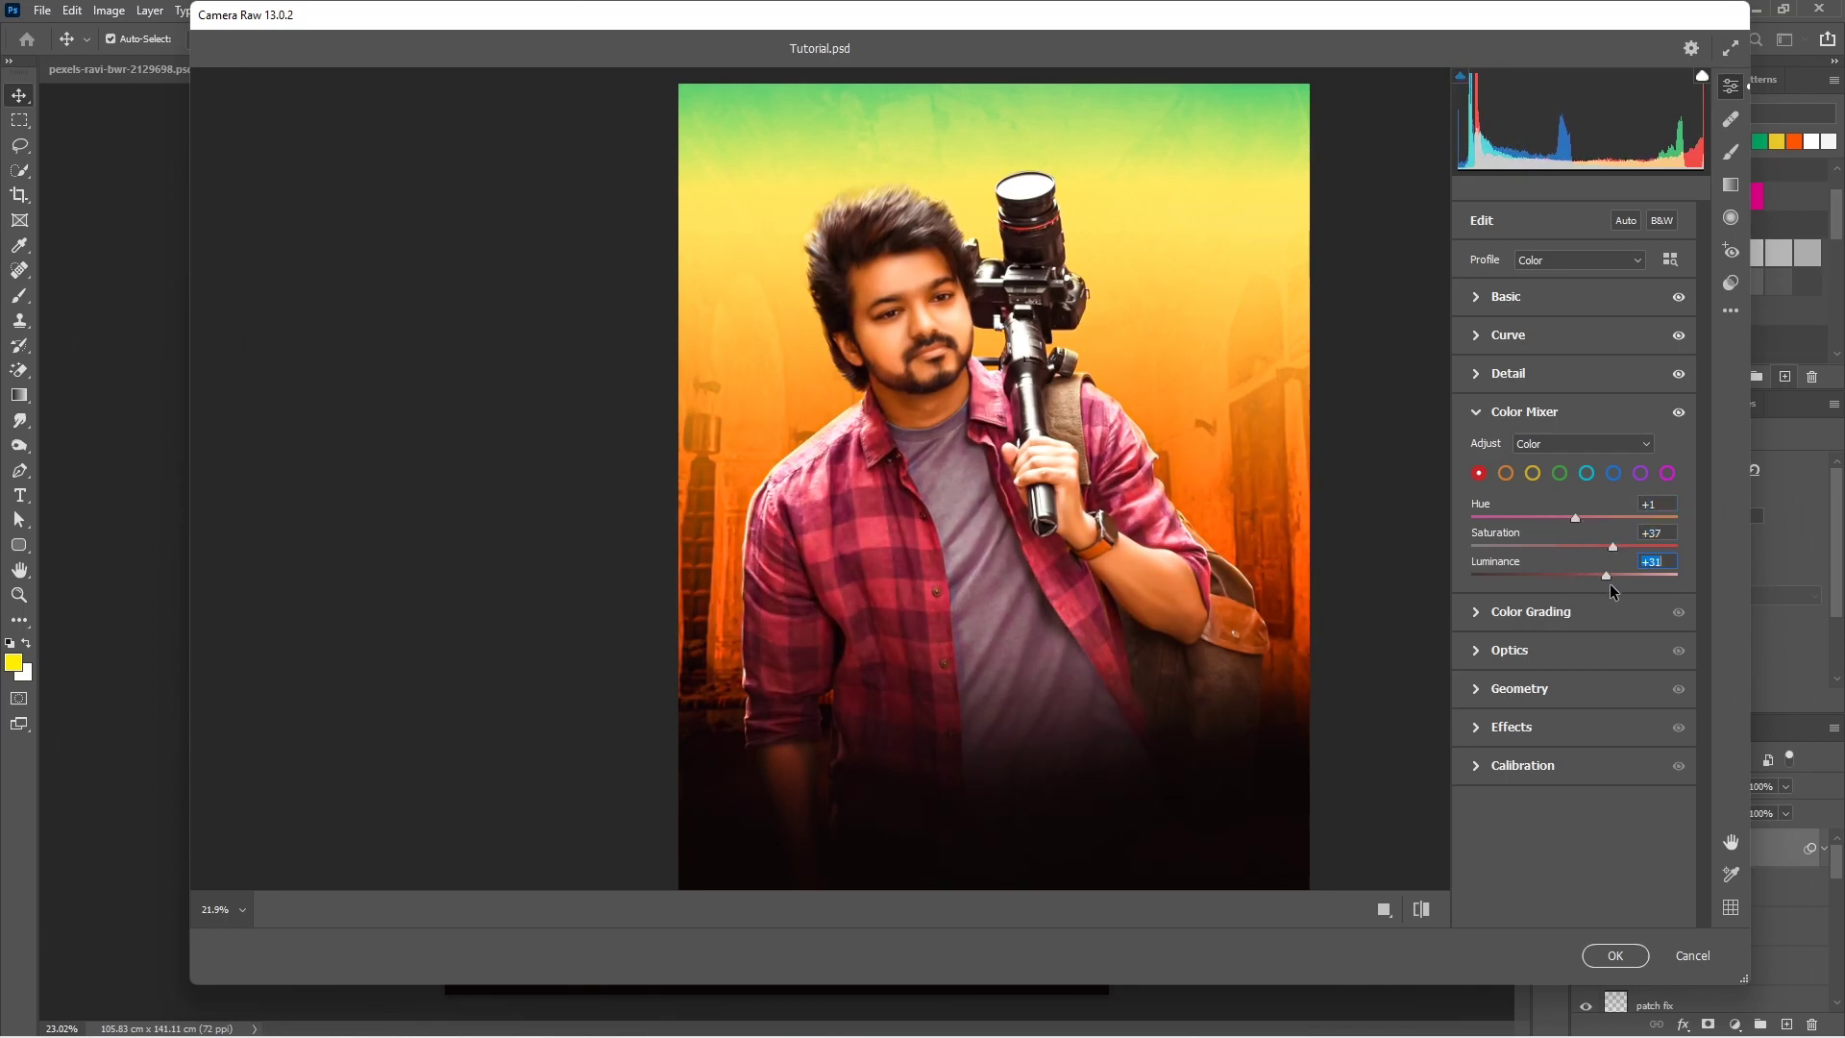
click(1506, 472)
drag(1574, 547, 1555, 563)
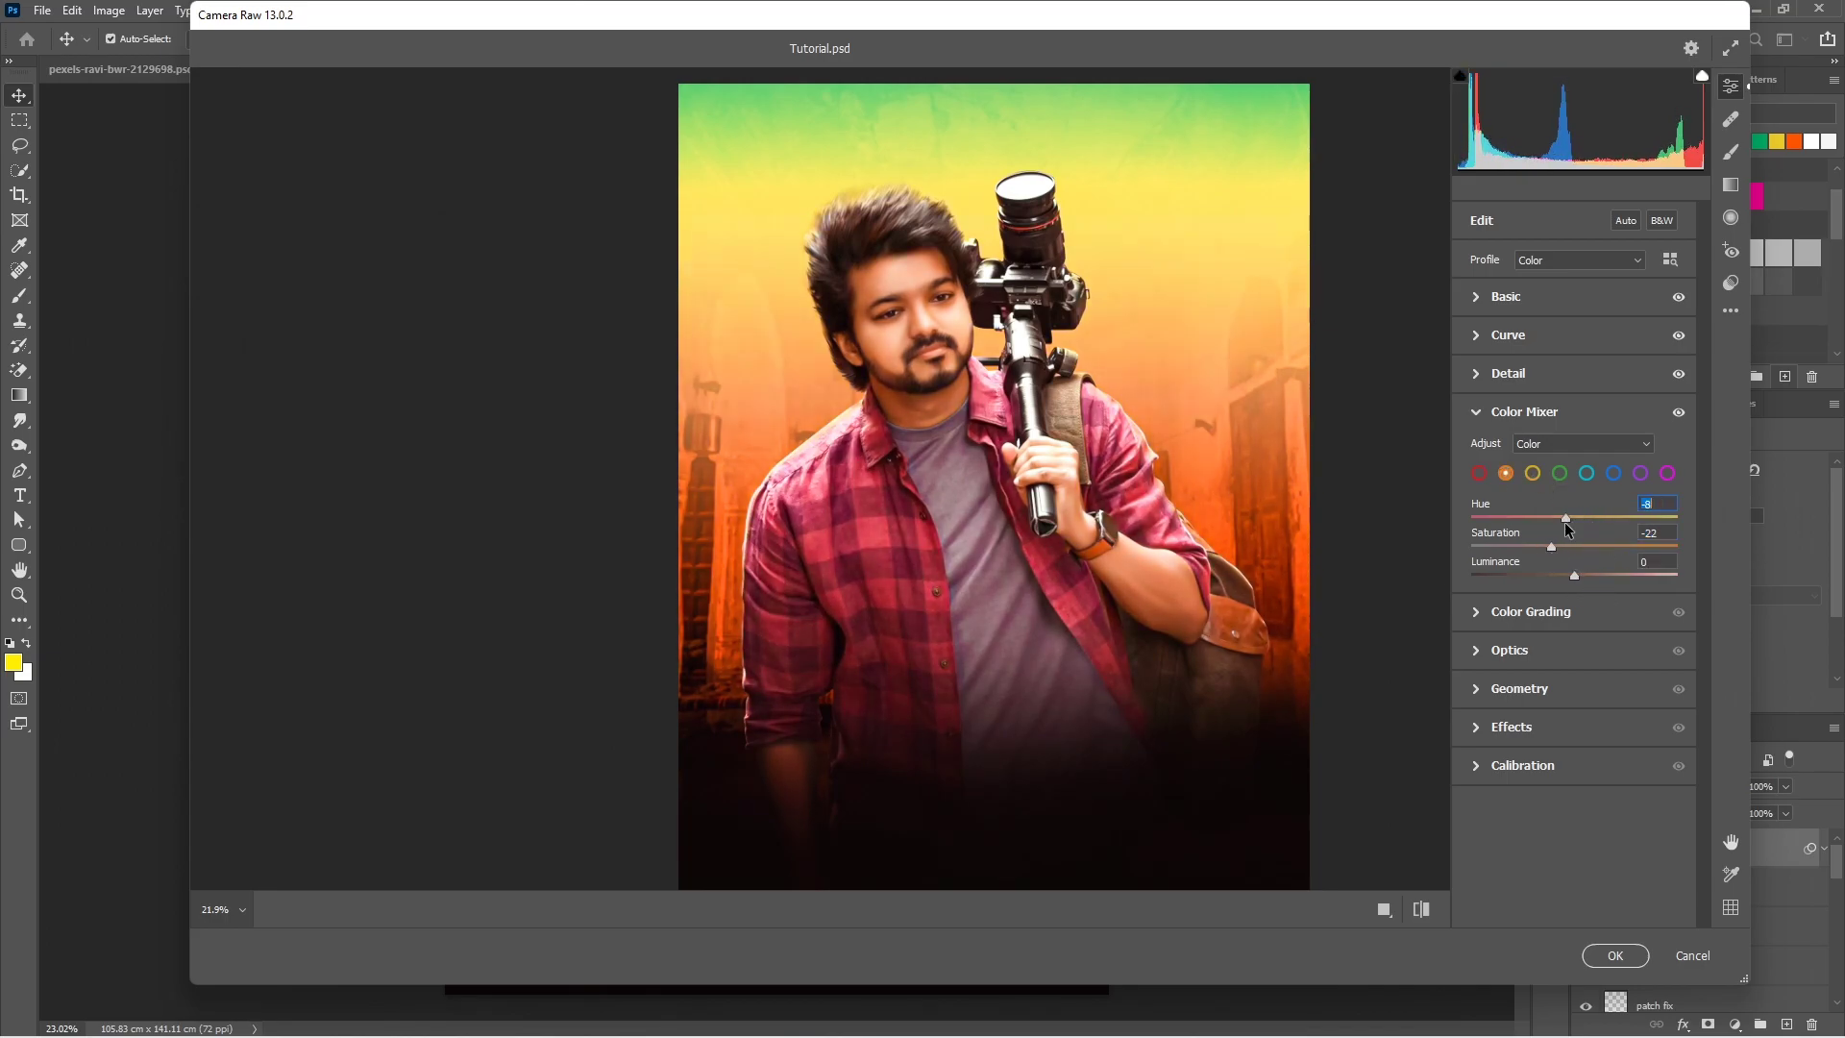
click(1613, 473)
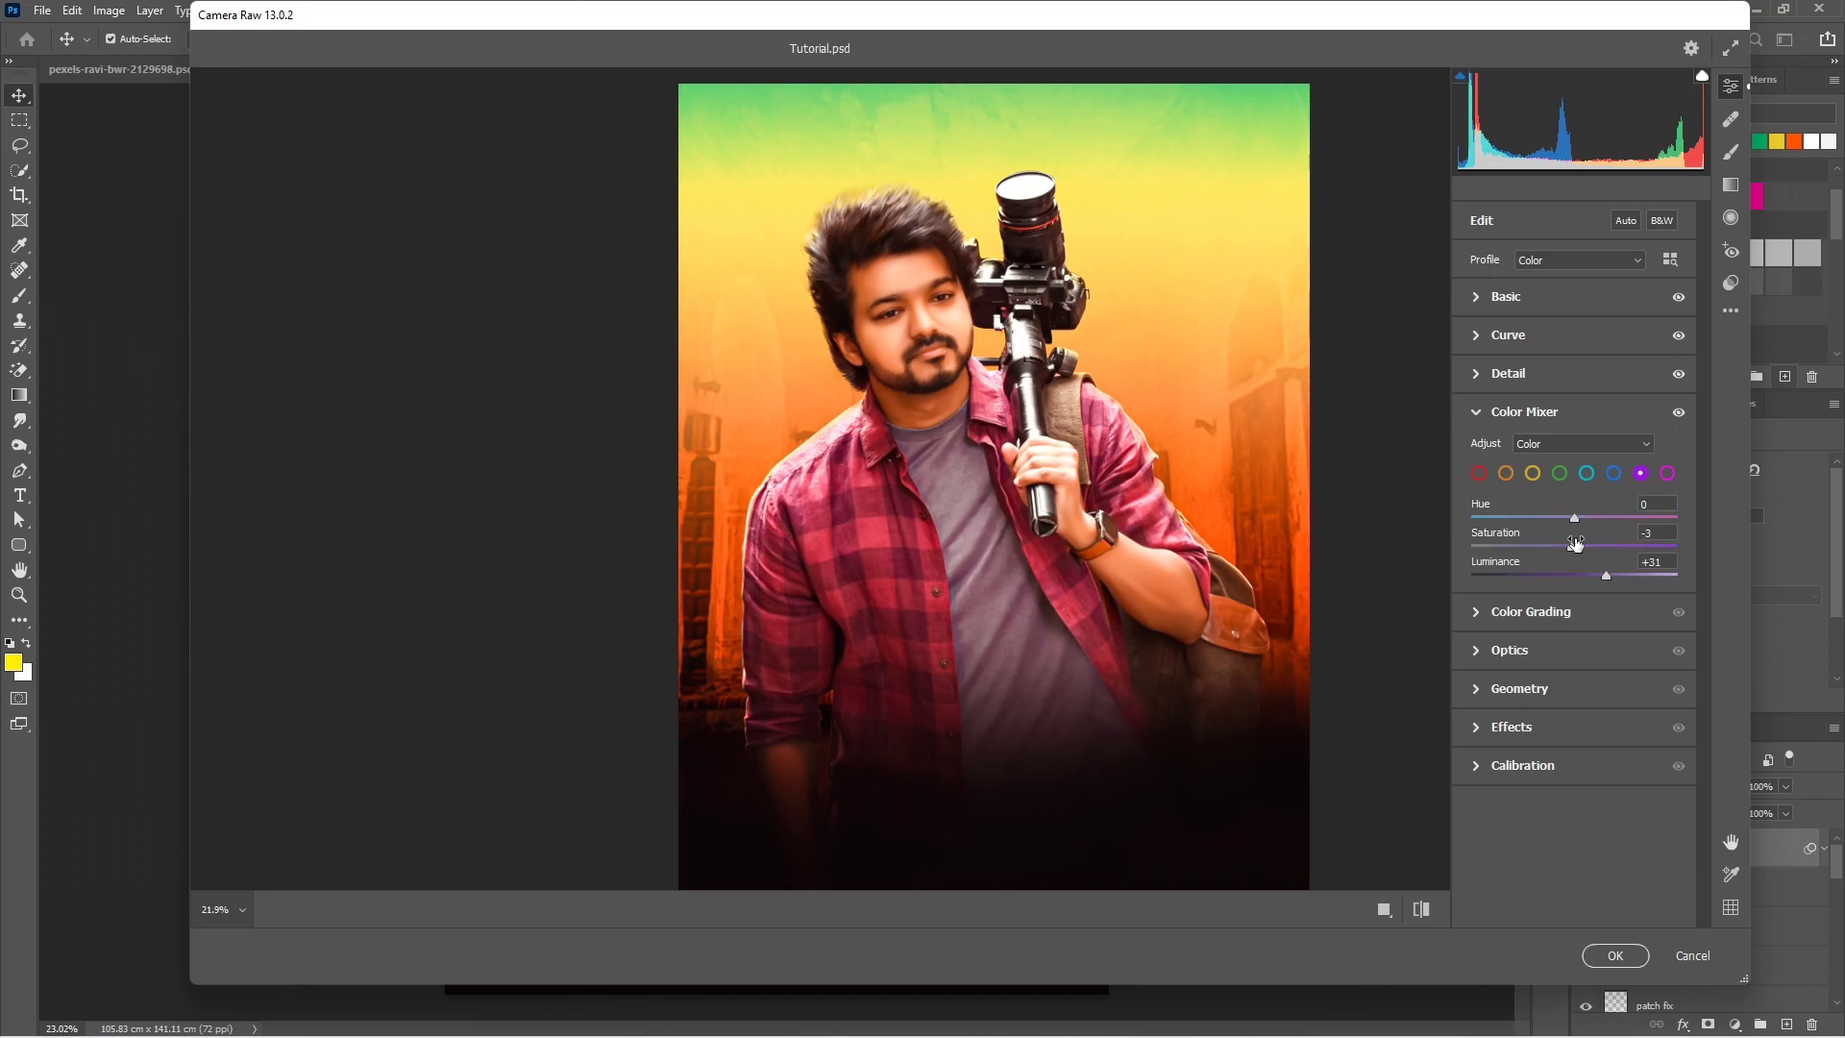
click(1667, 473)
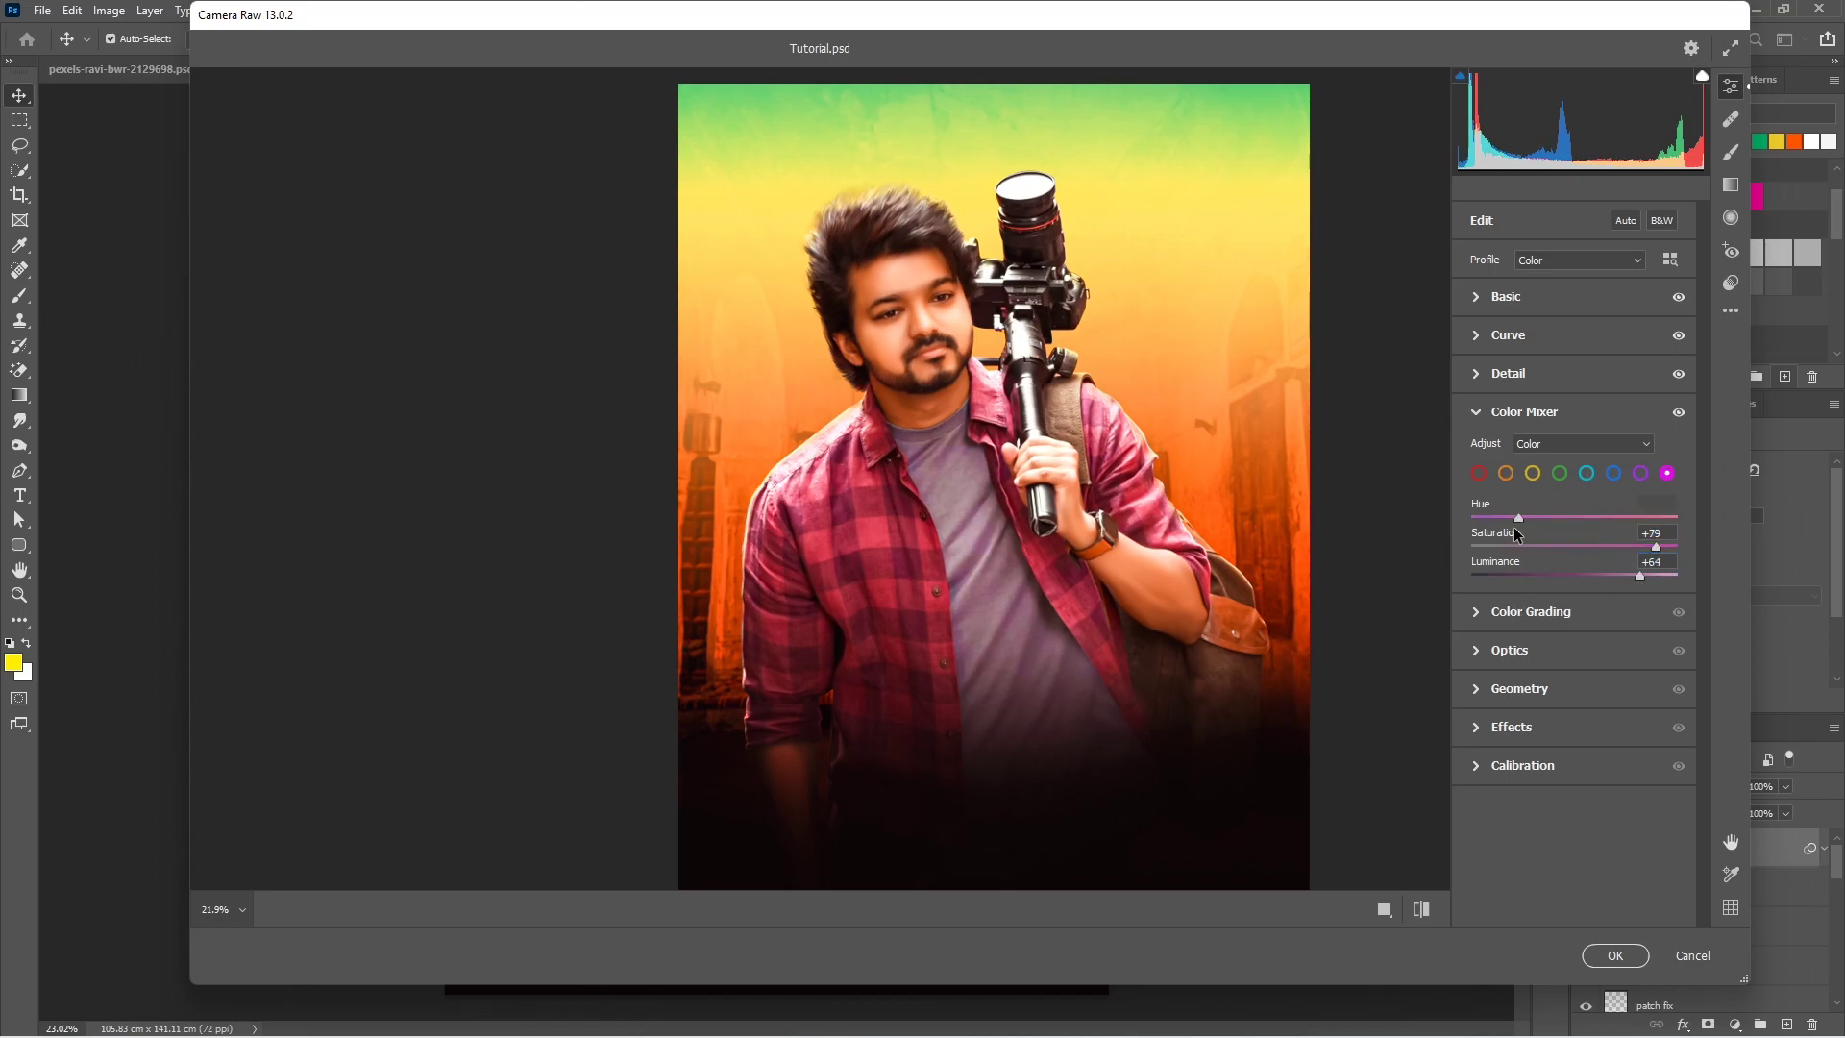
mouse_move(1518, 546)
mouse_down()
mouse_move(1650, 547)
mouse_move(1616, 577)
mouse_up()
click(1532, 473)
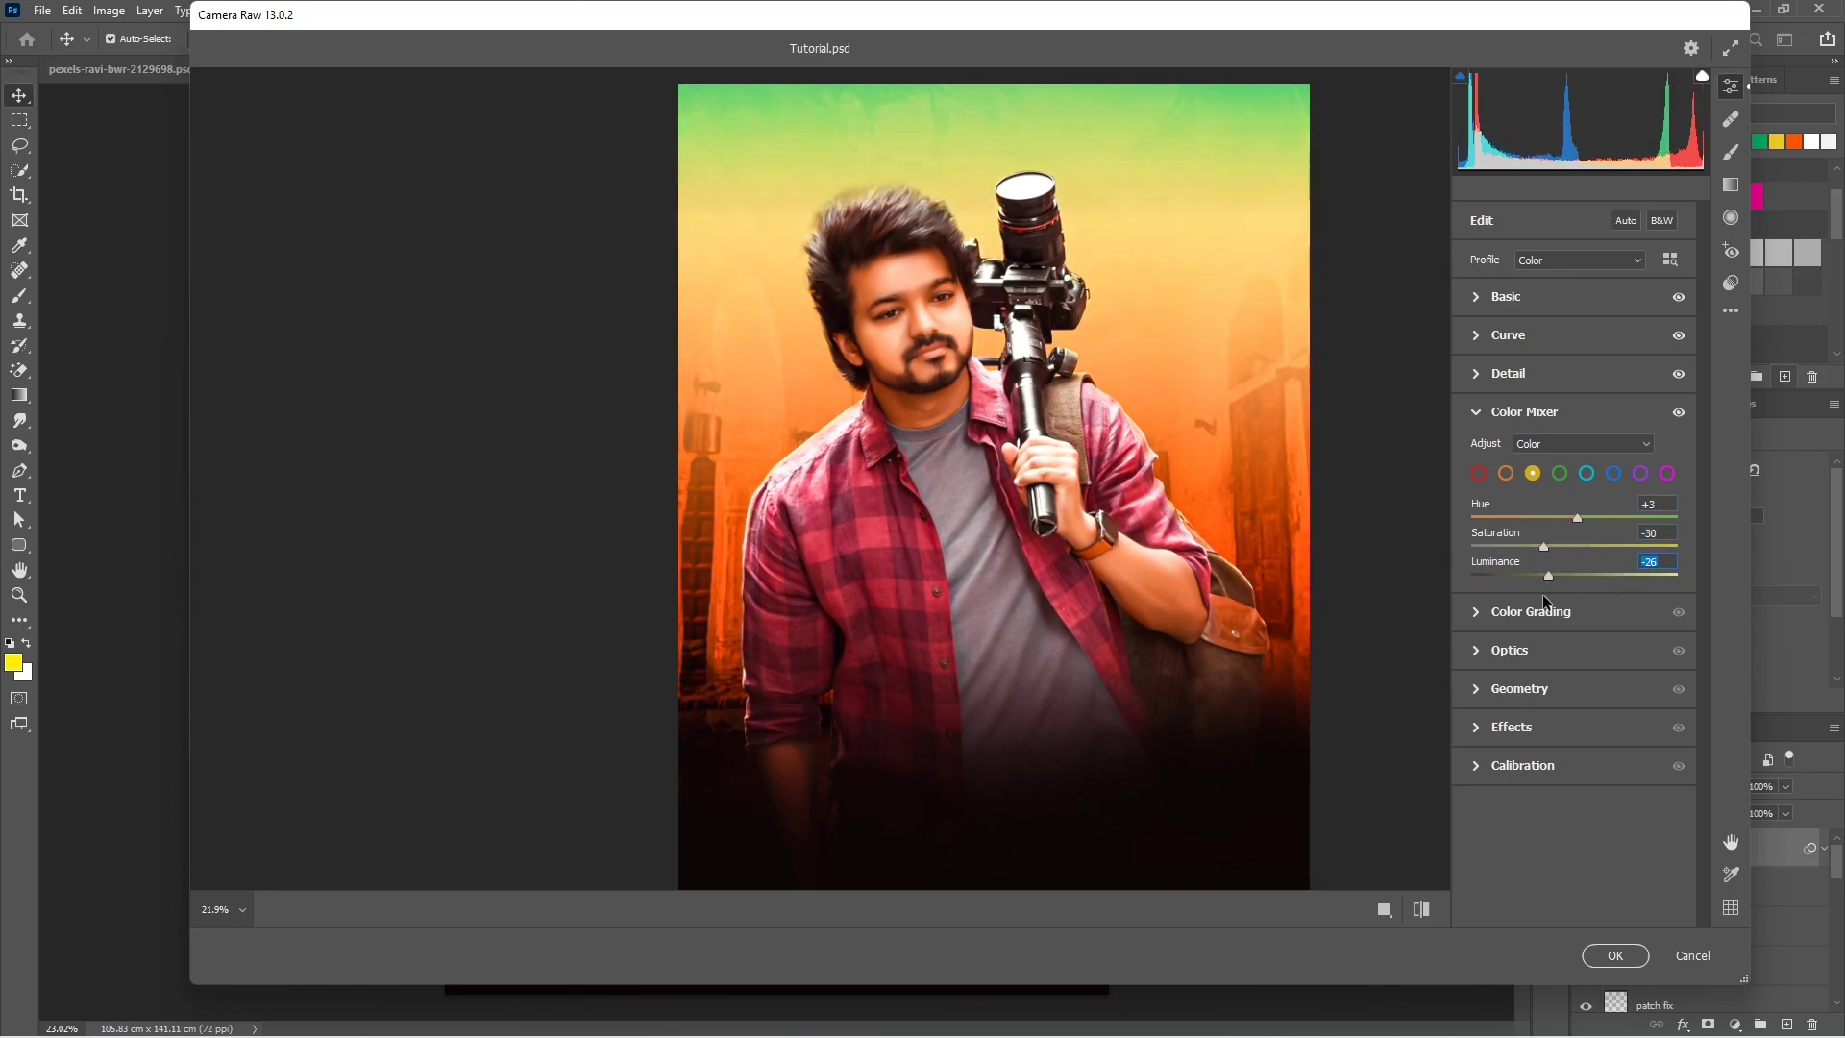
Step: Adjust the Color Grading wheels and apply the Camera Raw grade
click(1503, 612)
scroll(1527, 673, down, 2)
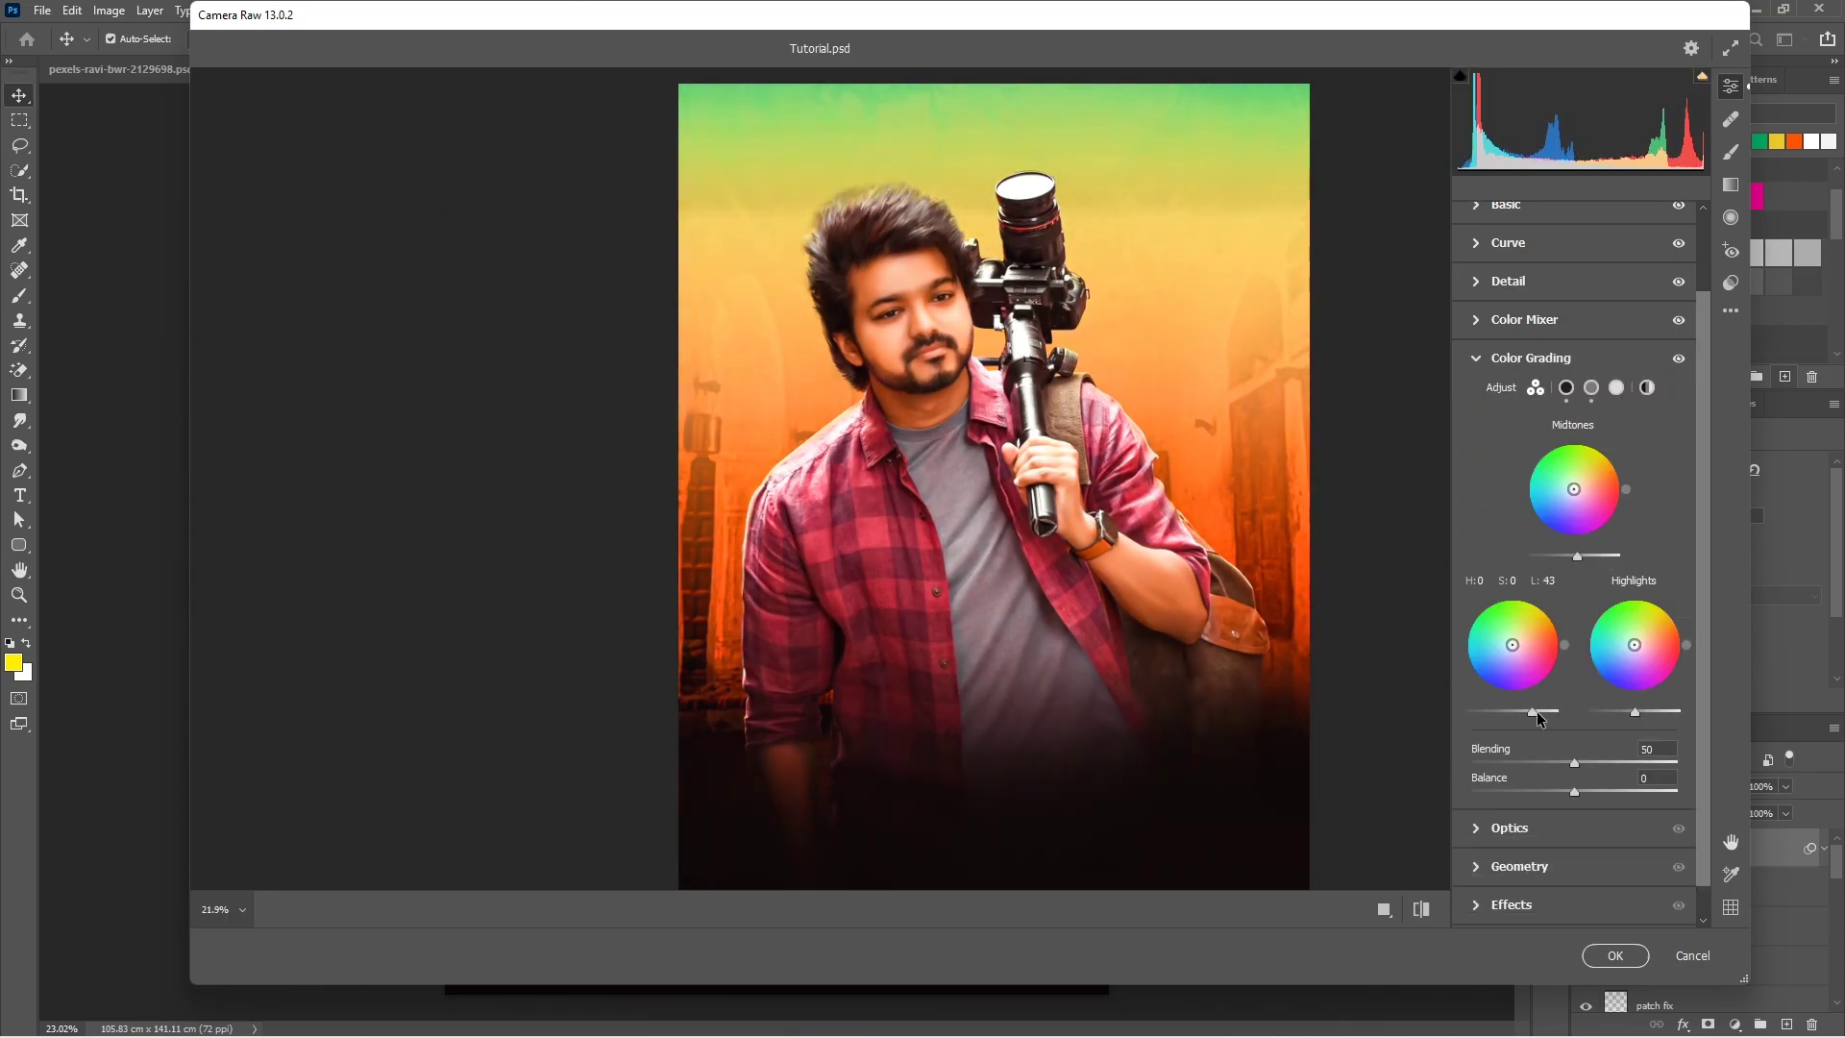
drag(1512, 711, 1507, 713)
scroll(1634, 716, down, 1)
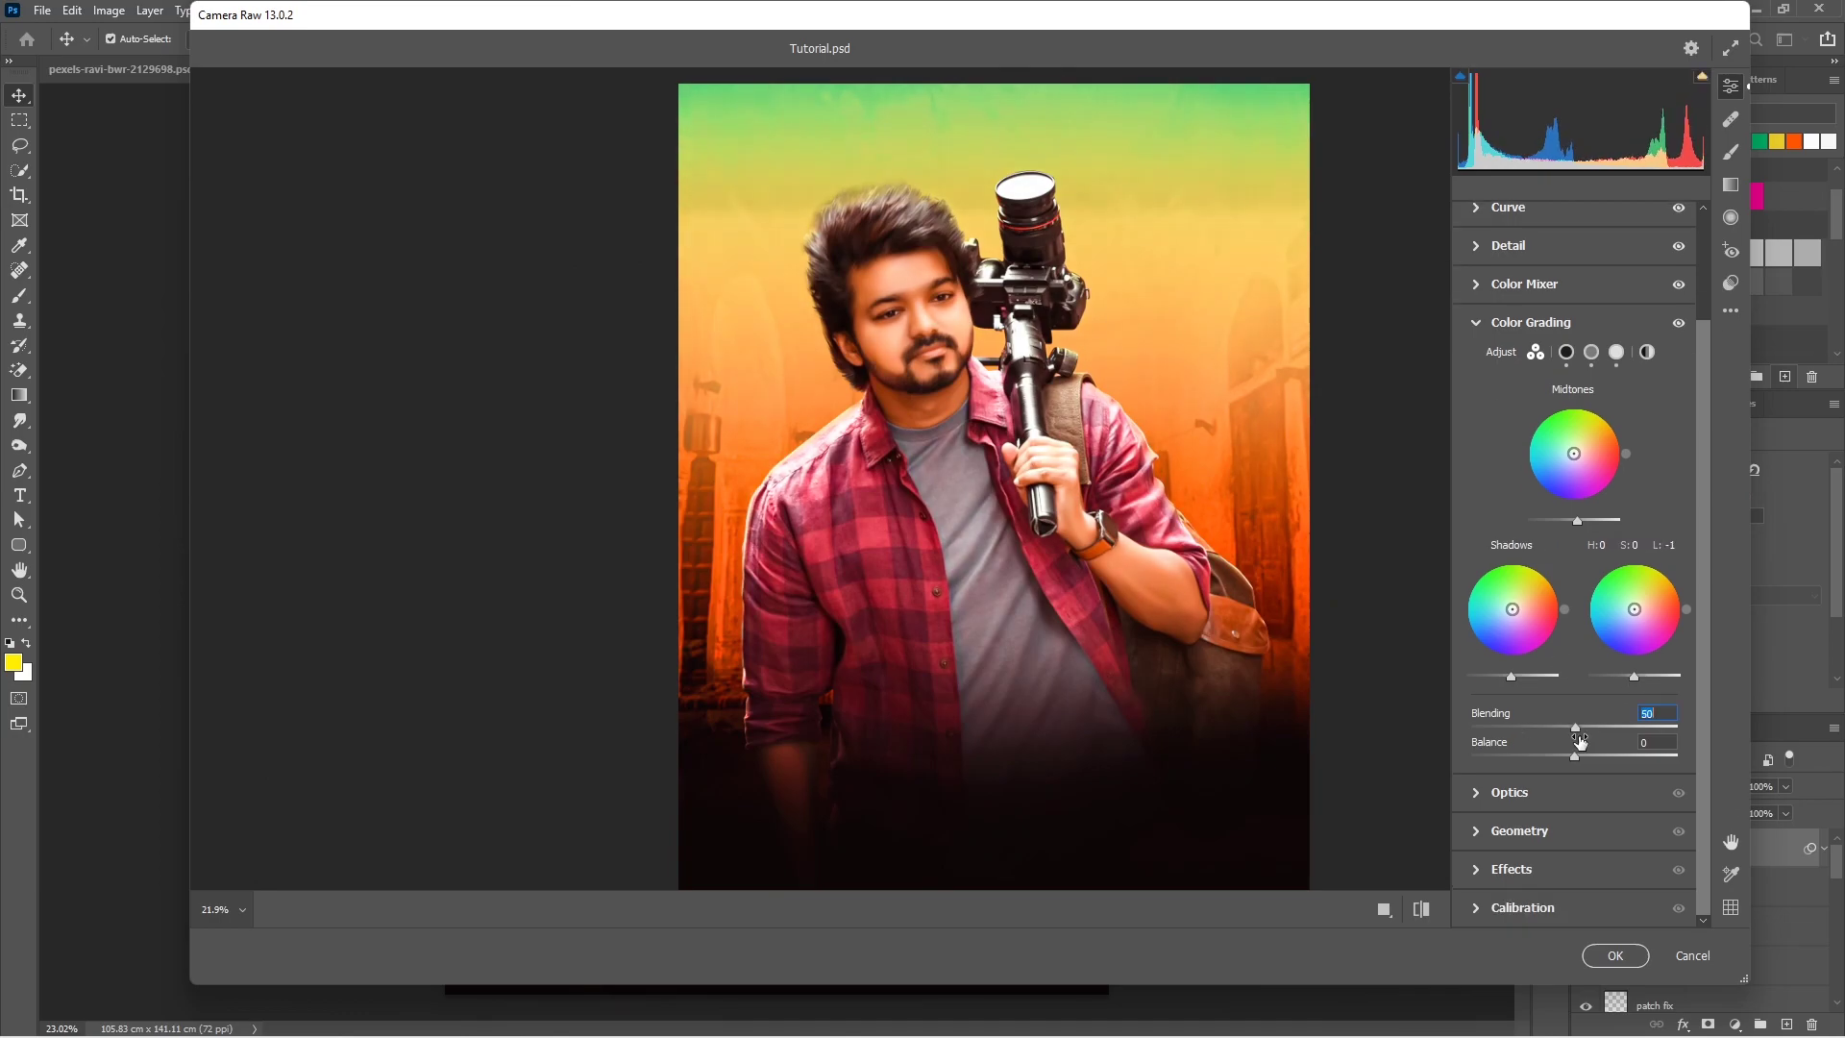
key(Return)
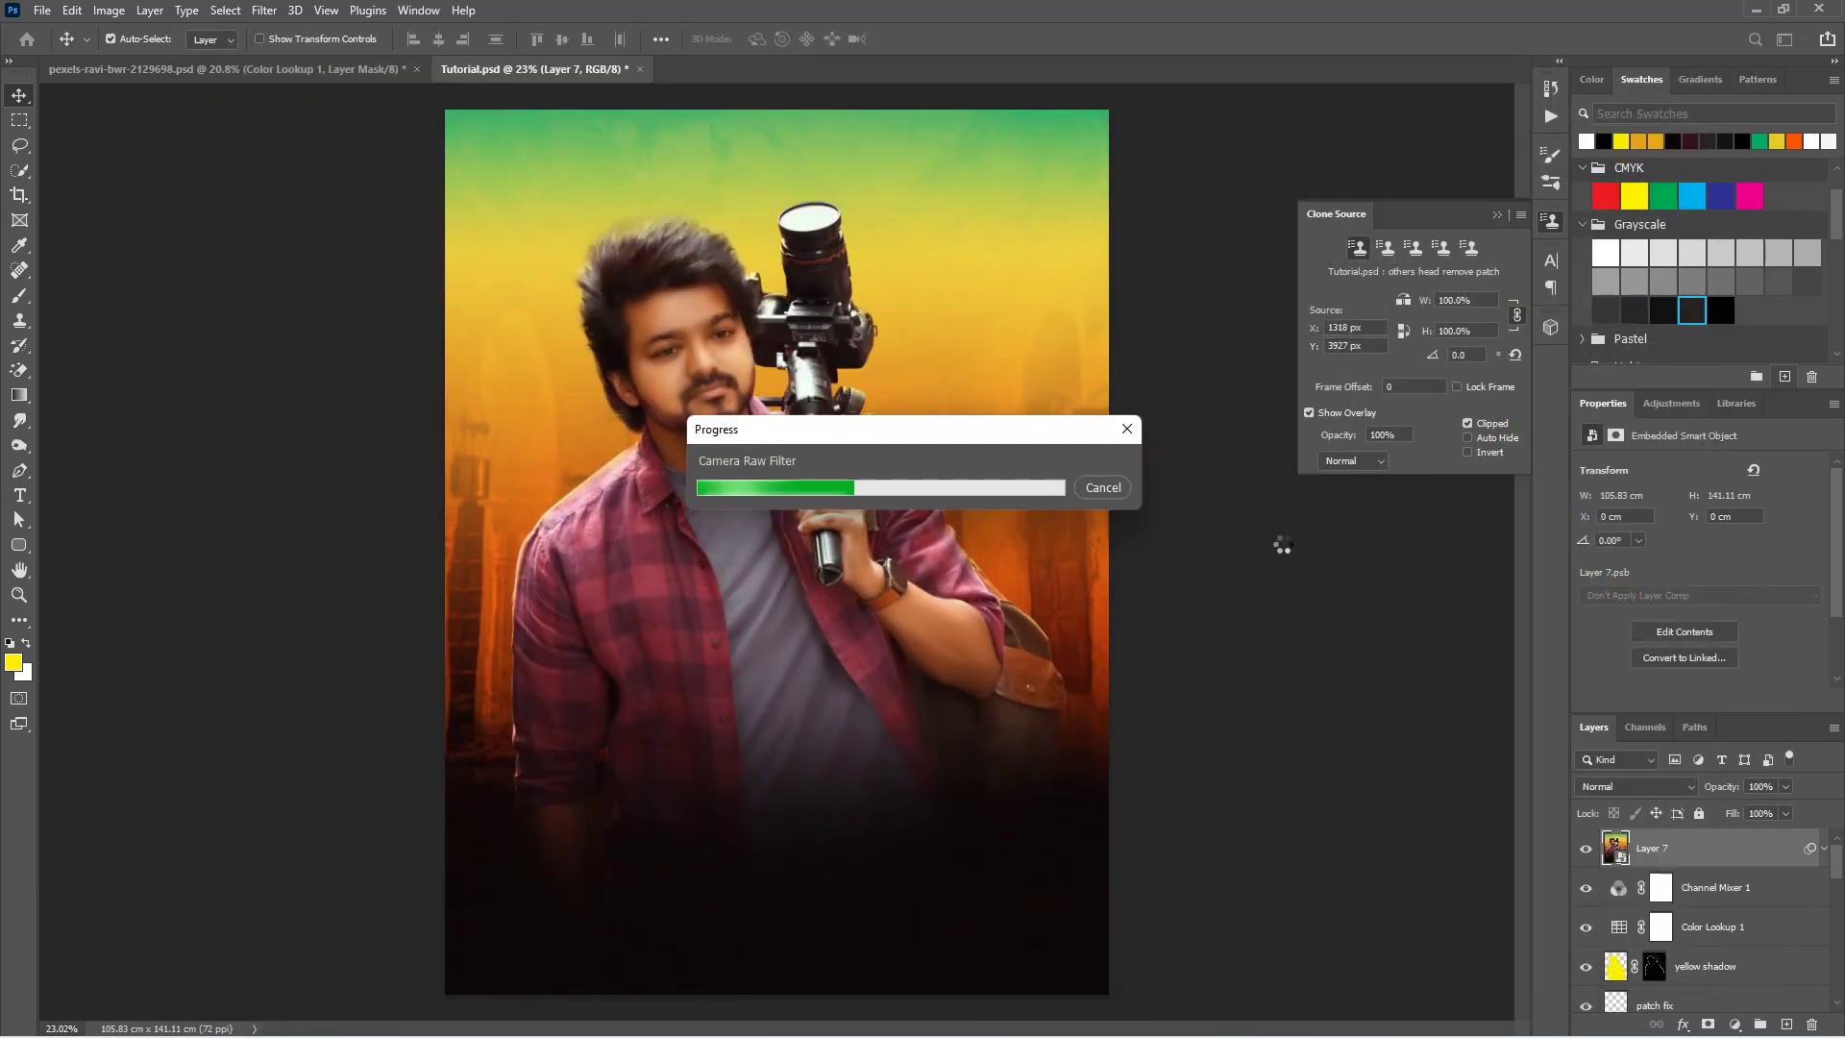
Step: Stamp visible into a new layer and rename the graded layer 'camera raw adjustments'
click(1652, 847)
key(ctrl+shift+alt+e)
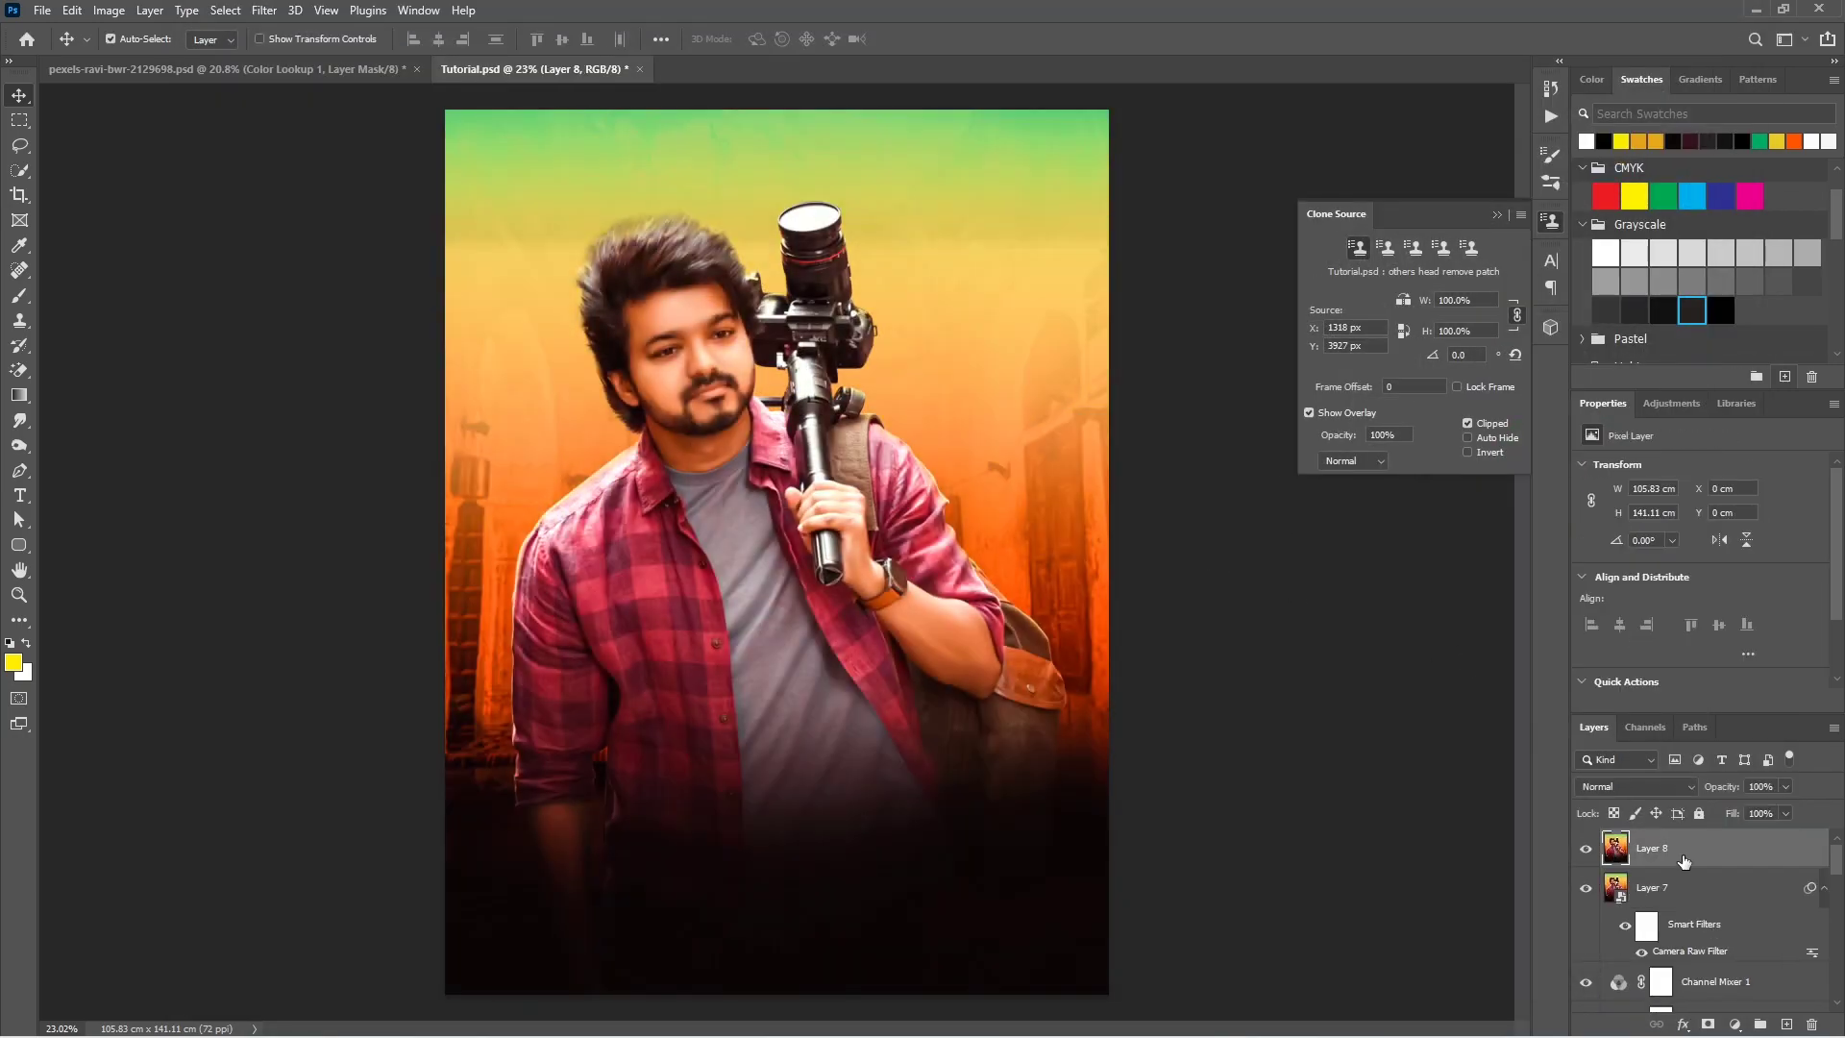
double_click(1671, 886)
text(c)
text(justments)
Step: Convert the merged layer to a smart object and launch Color Efex Pro 5 on it
right_click(1653, 848)
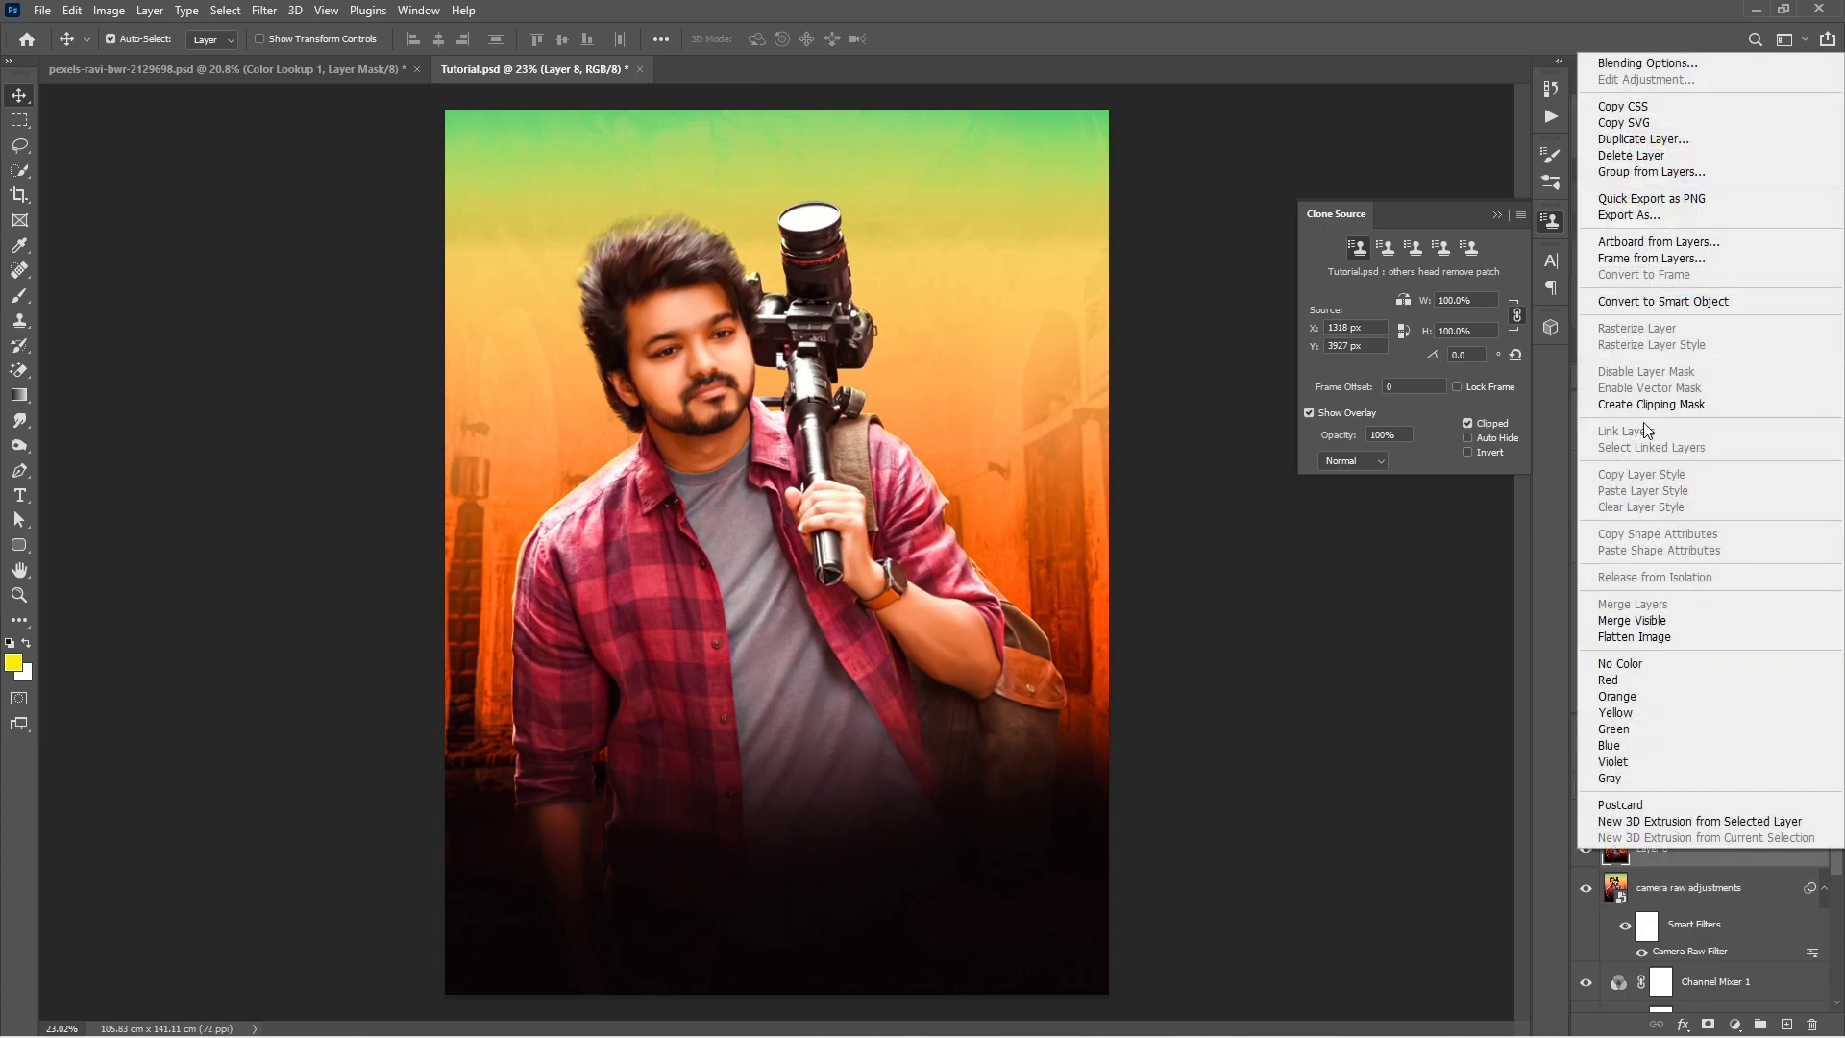
key(Escape)
click(264, 10)
click(538, 469)
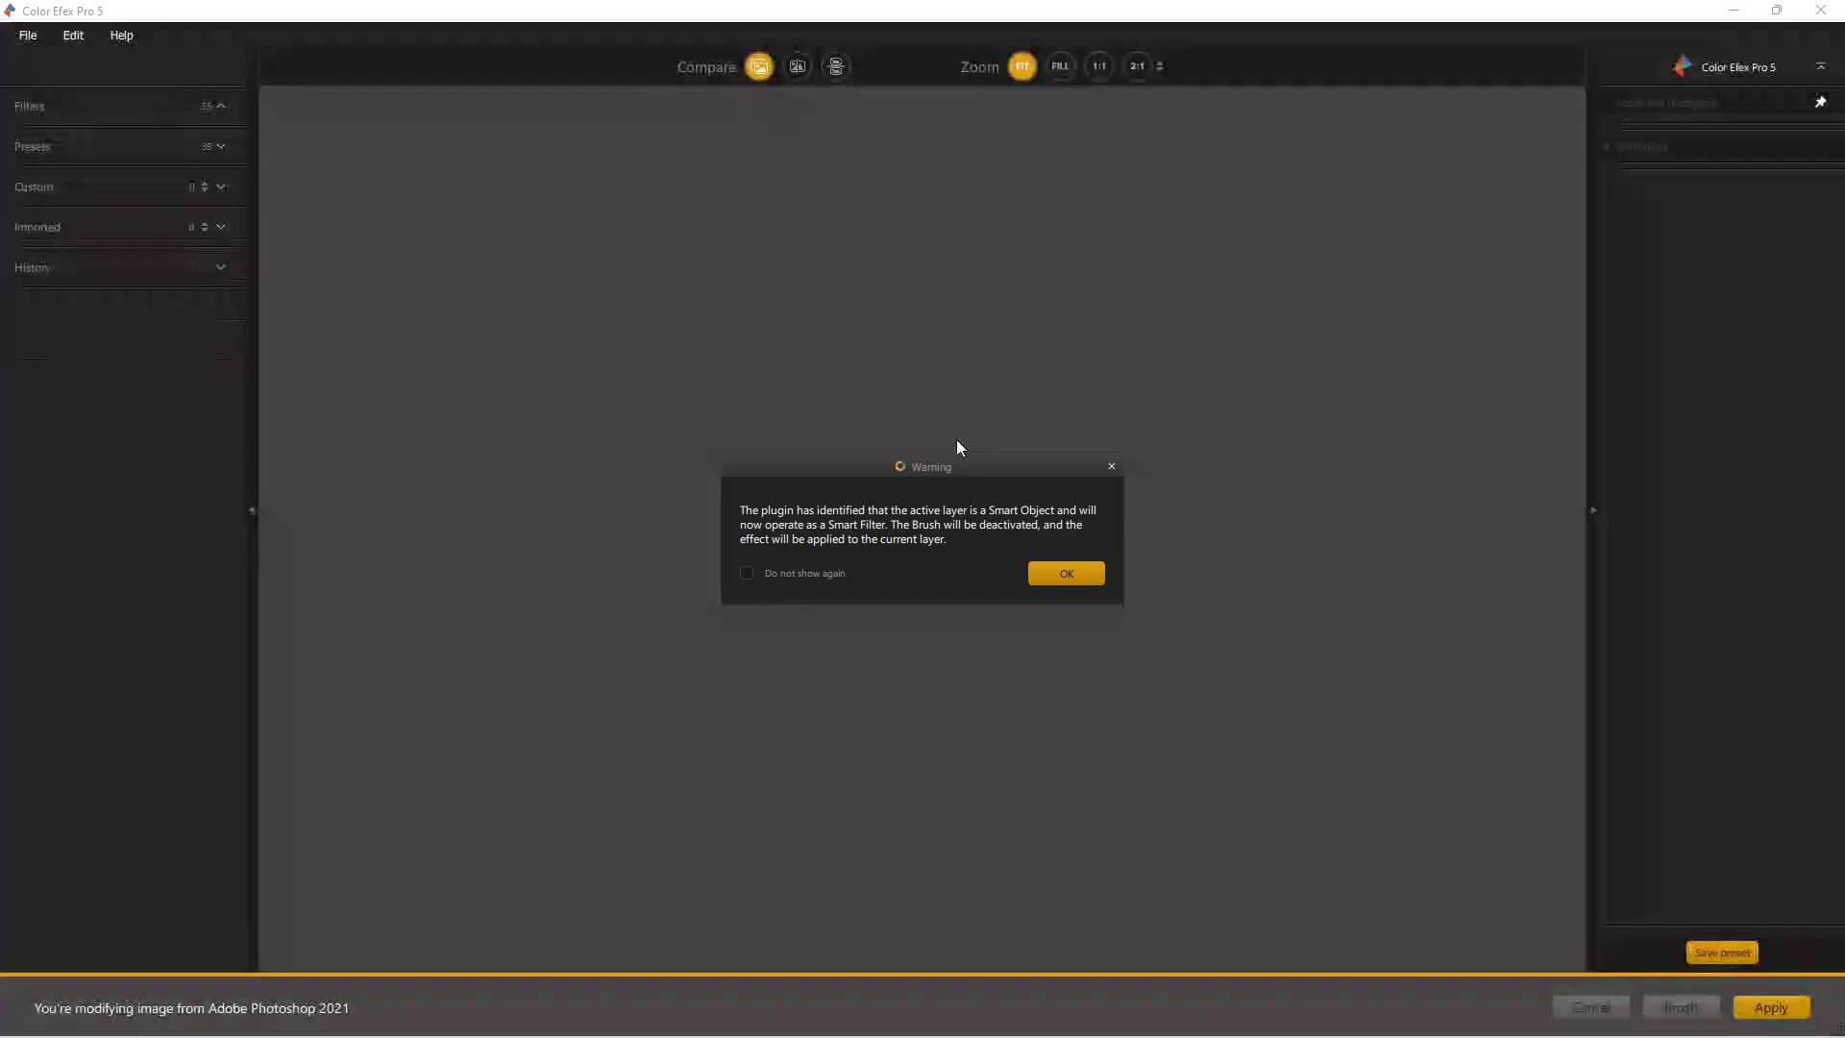
Step: Apply Dark Contrasts with softened shadows, 66% opacity and 21% saturation
click(1016, 596)
click(86, 604)
mouse_move(1738, 644)
mouse_down()
mouse_move(1783, 644)
mouse_move(1786, 672)
mouse_move(1714, 615)
mouse_move(1736, 615)
mouse_up()
mouse_move(1748, 700)
mouse_down()
mouse_move(1795, 700)
mouse_move(1701, 743)
mouse_move(1753, 743)
mouse_up()
mouse_move(1805, 812)
mouse_down()
mouse_move(1697, 812)
mouse_move(1797, 812)
mouse_move(1770, 812)
mouse_up()
drag(1794, 699, 1744, 743)
drag(1733, 612, 1725, 612)
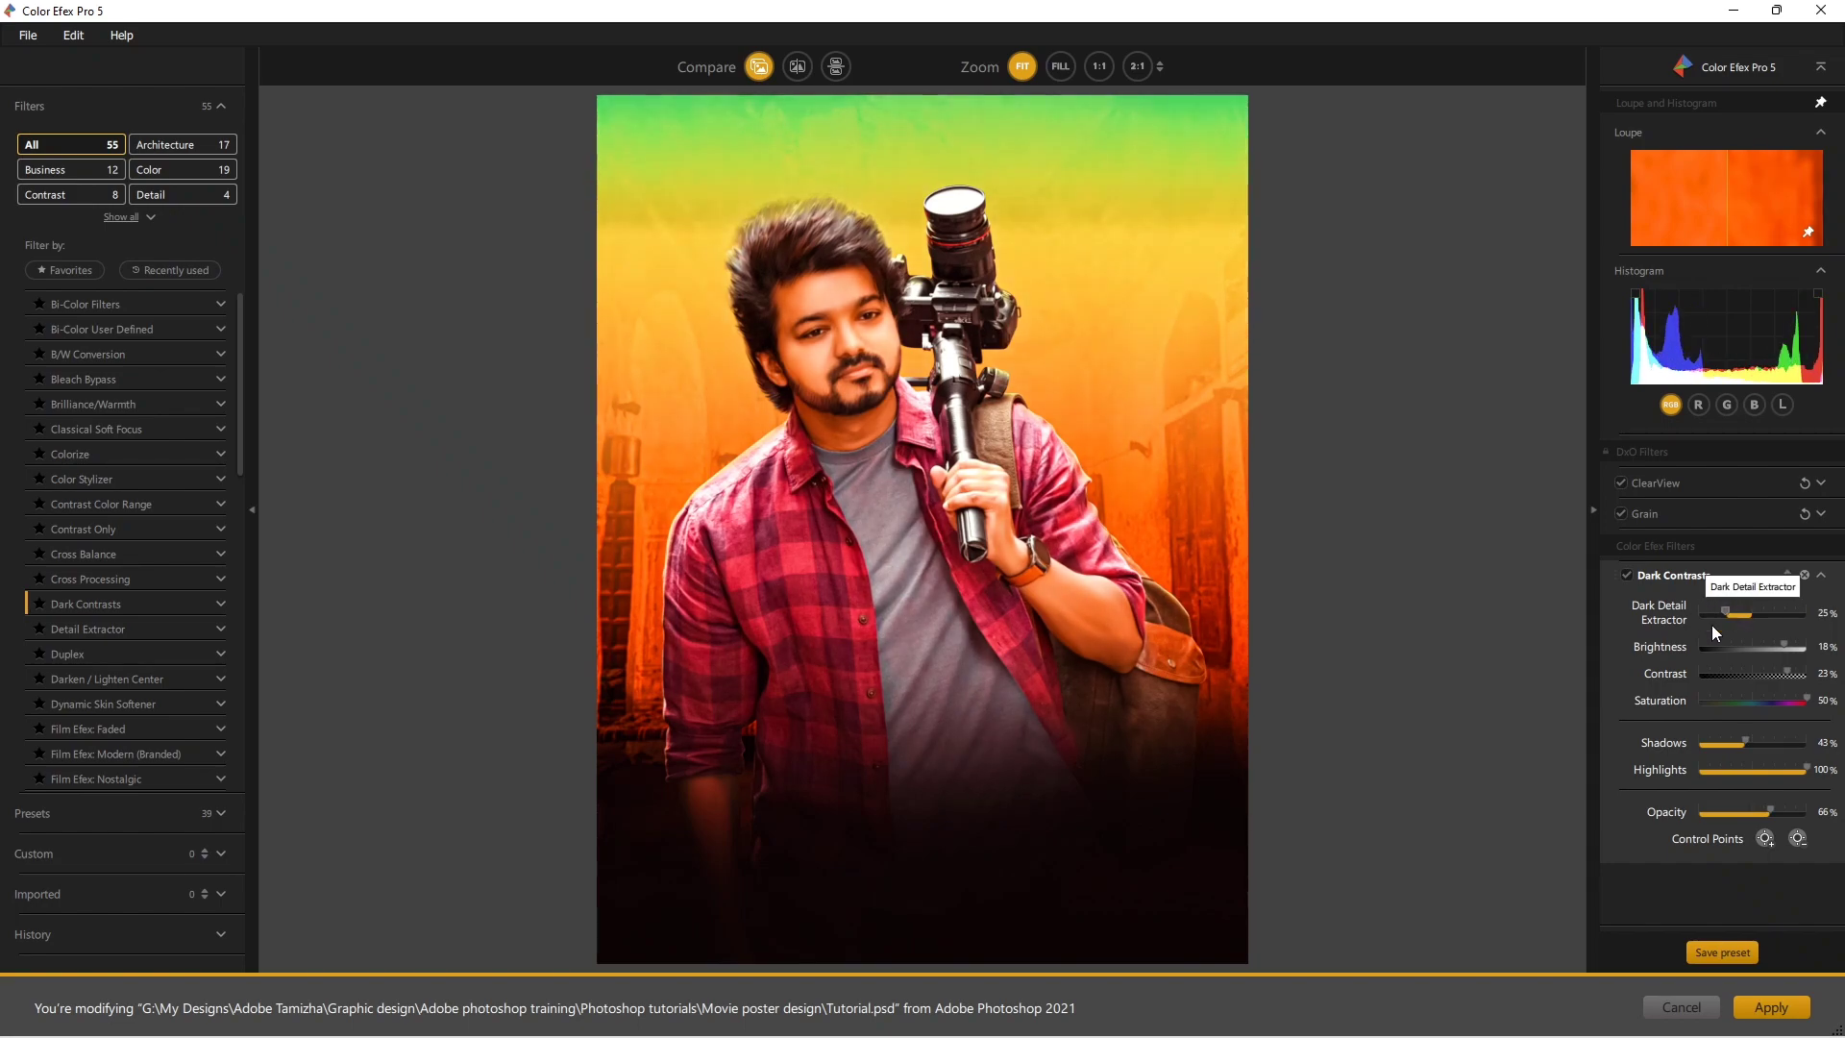
click(1785, 701)
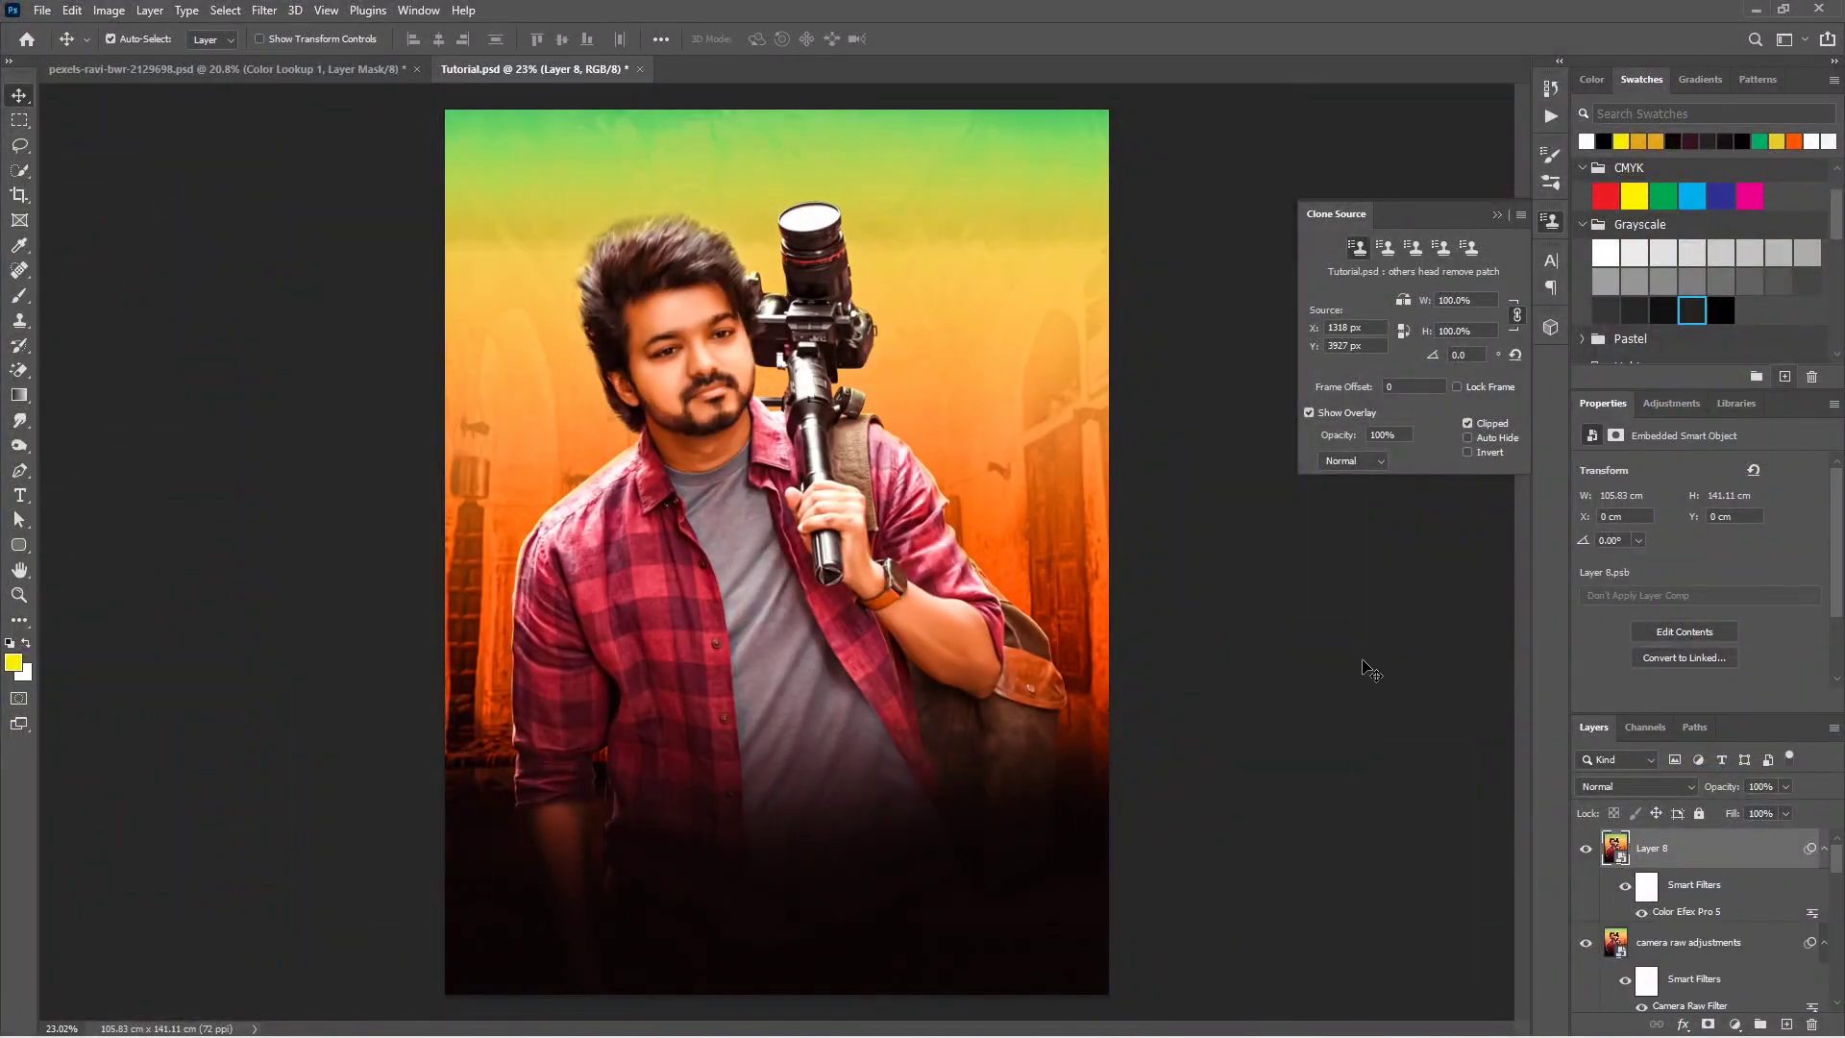
Step: Relaunch Color Efex Pro 5 and choose the Tonal Contrast filter
click(265, 10)
click(579, 466)
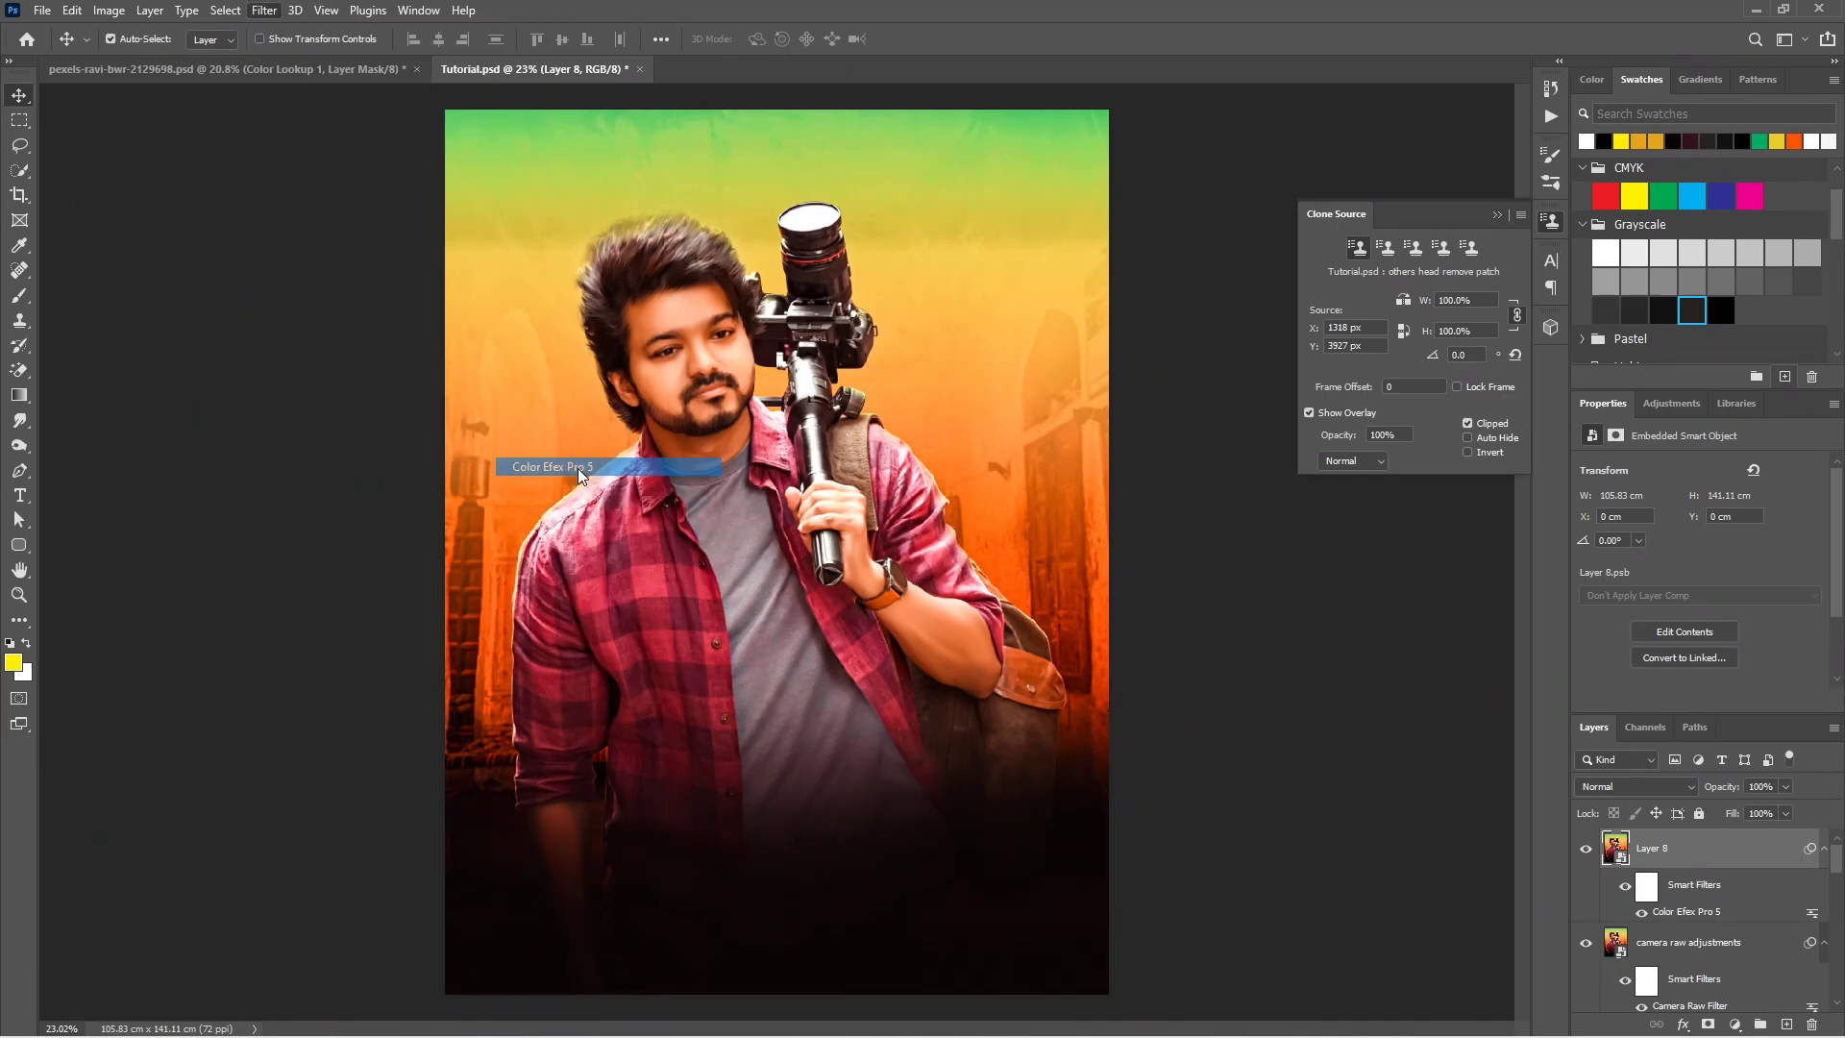
scroll(144, 686, down, 5)
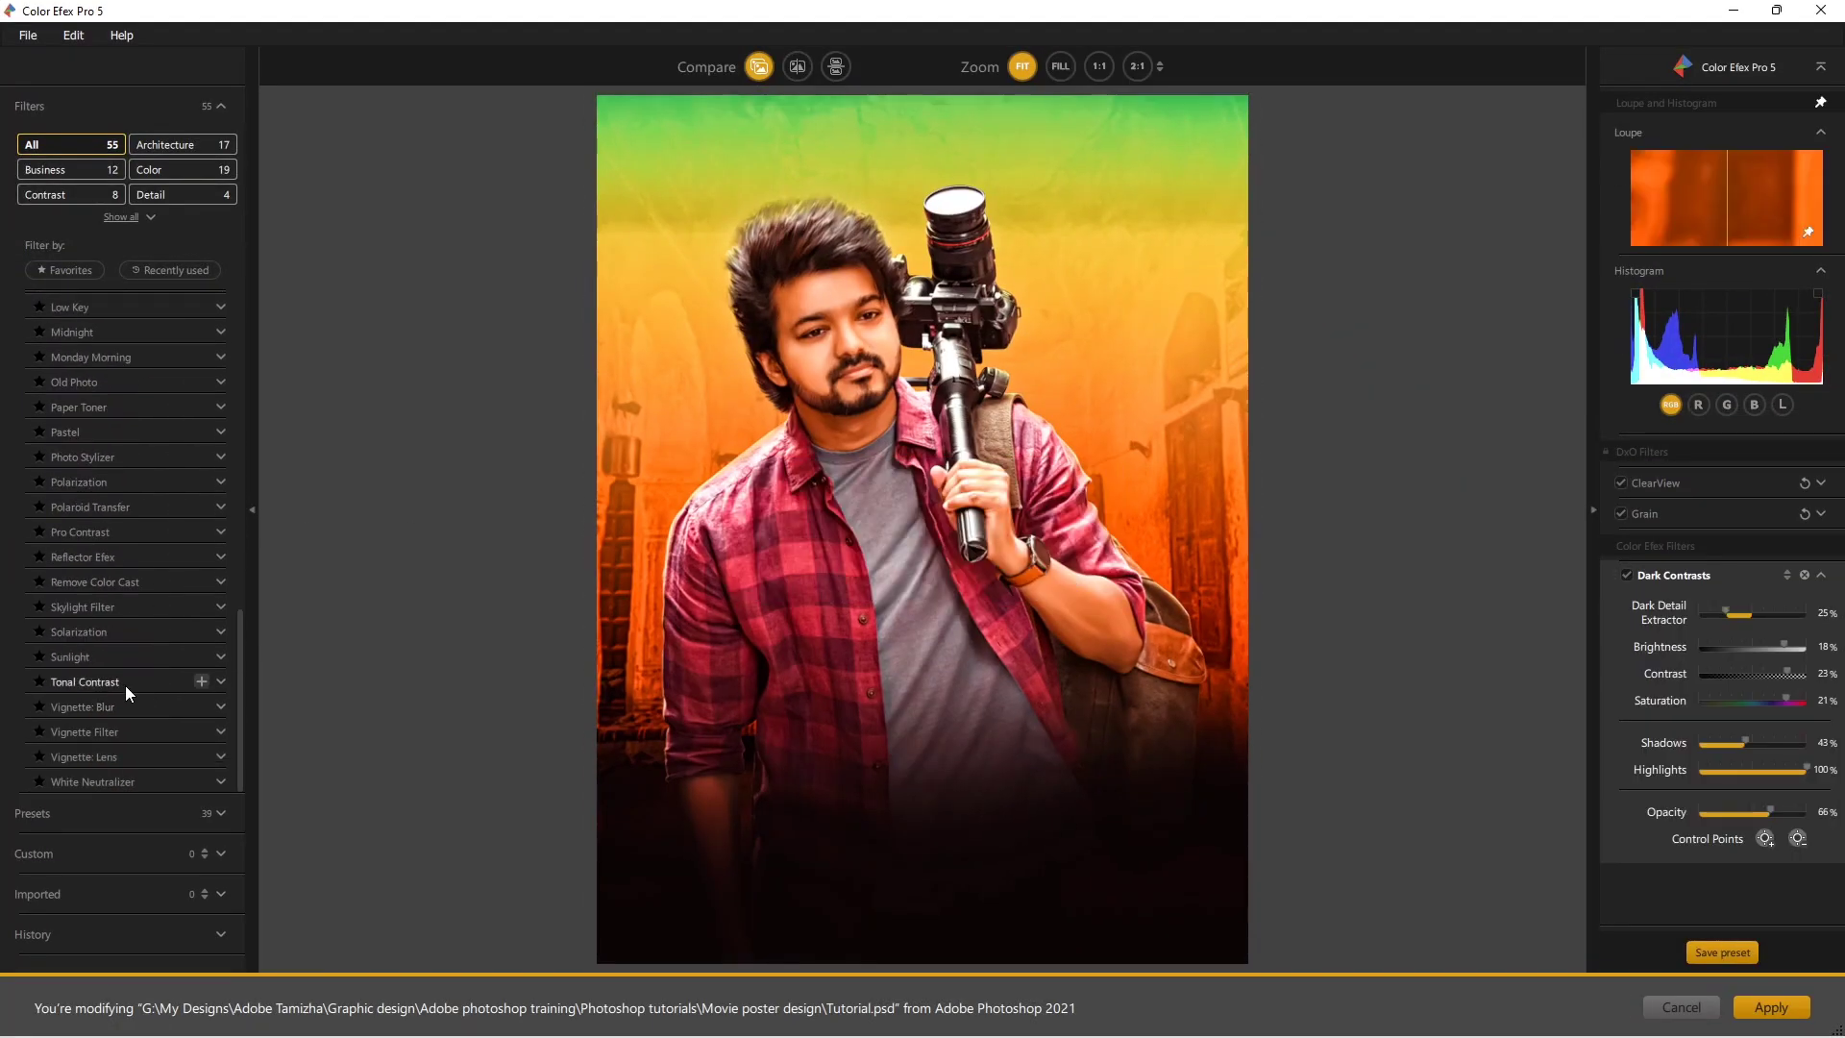
click(125, 682)
Step: Apply Tonal Contrast with highlights contrast at 8% and 60% opacity
mouse_move(1764, 605)
mouse_down()
mouse_move(1769, 632)
mouse_move(1737, 660)
mouse_move(1764, 684)
mouse_up()
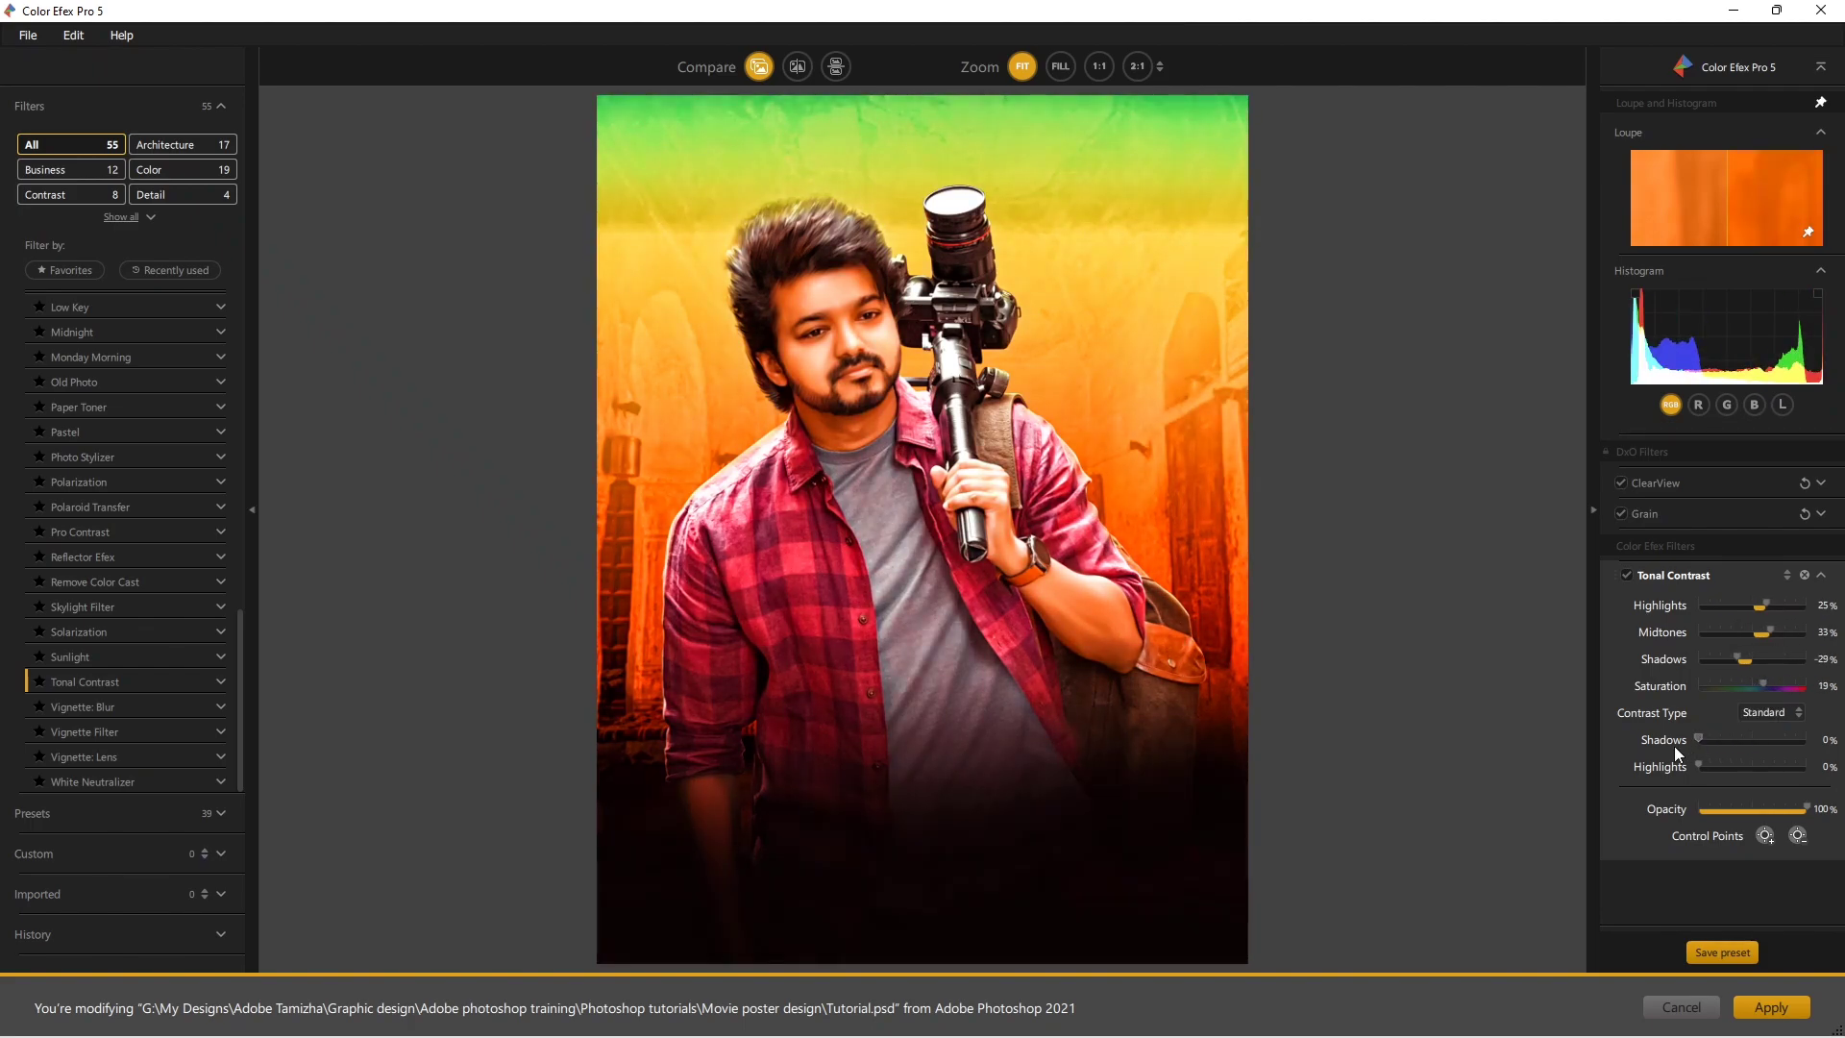
drag(1698, 766, 1744, 758)
drag(1807, 810, 1762, 808)
drag(1766, 604, 1793, 631)
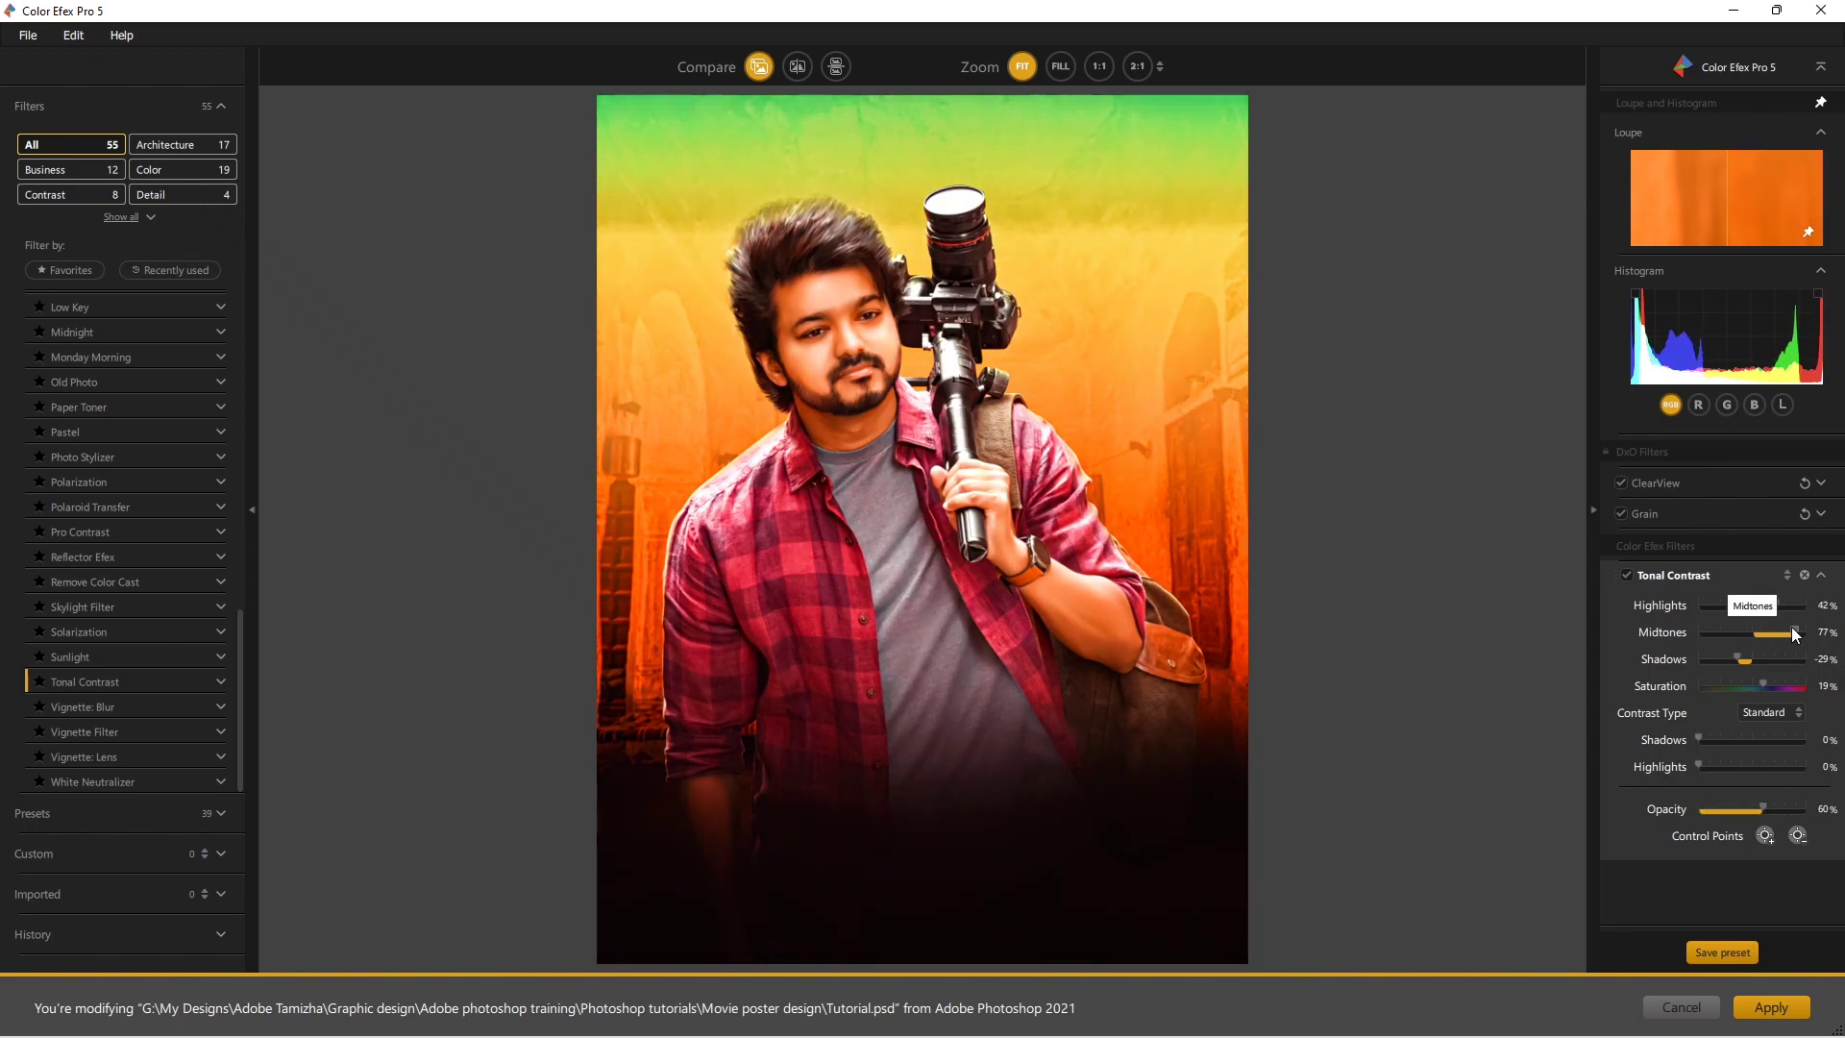
drag(1762, 809, 1756, 810)
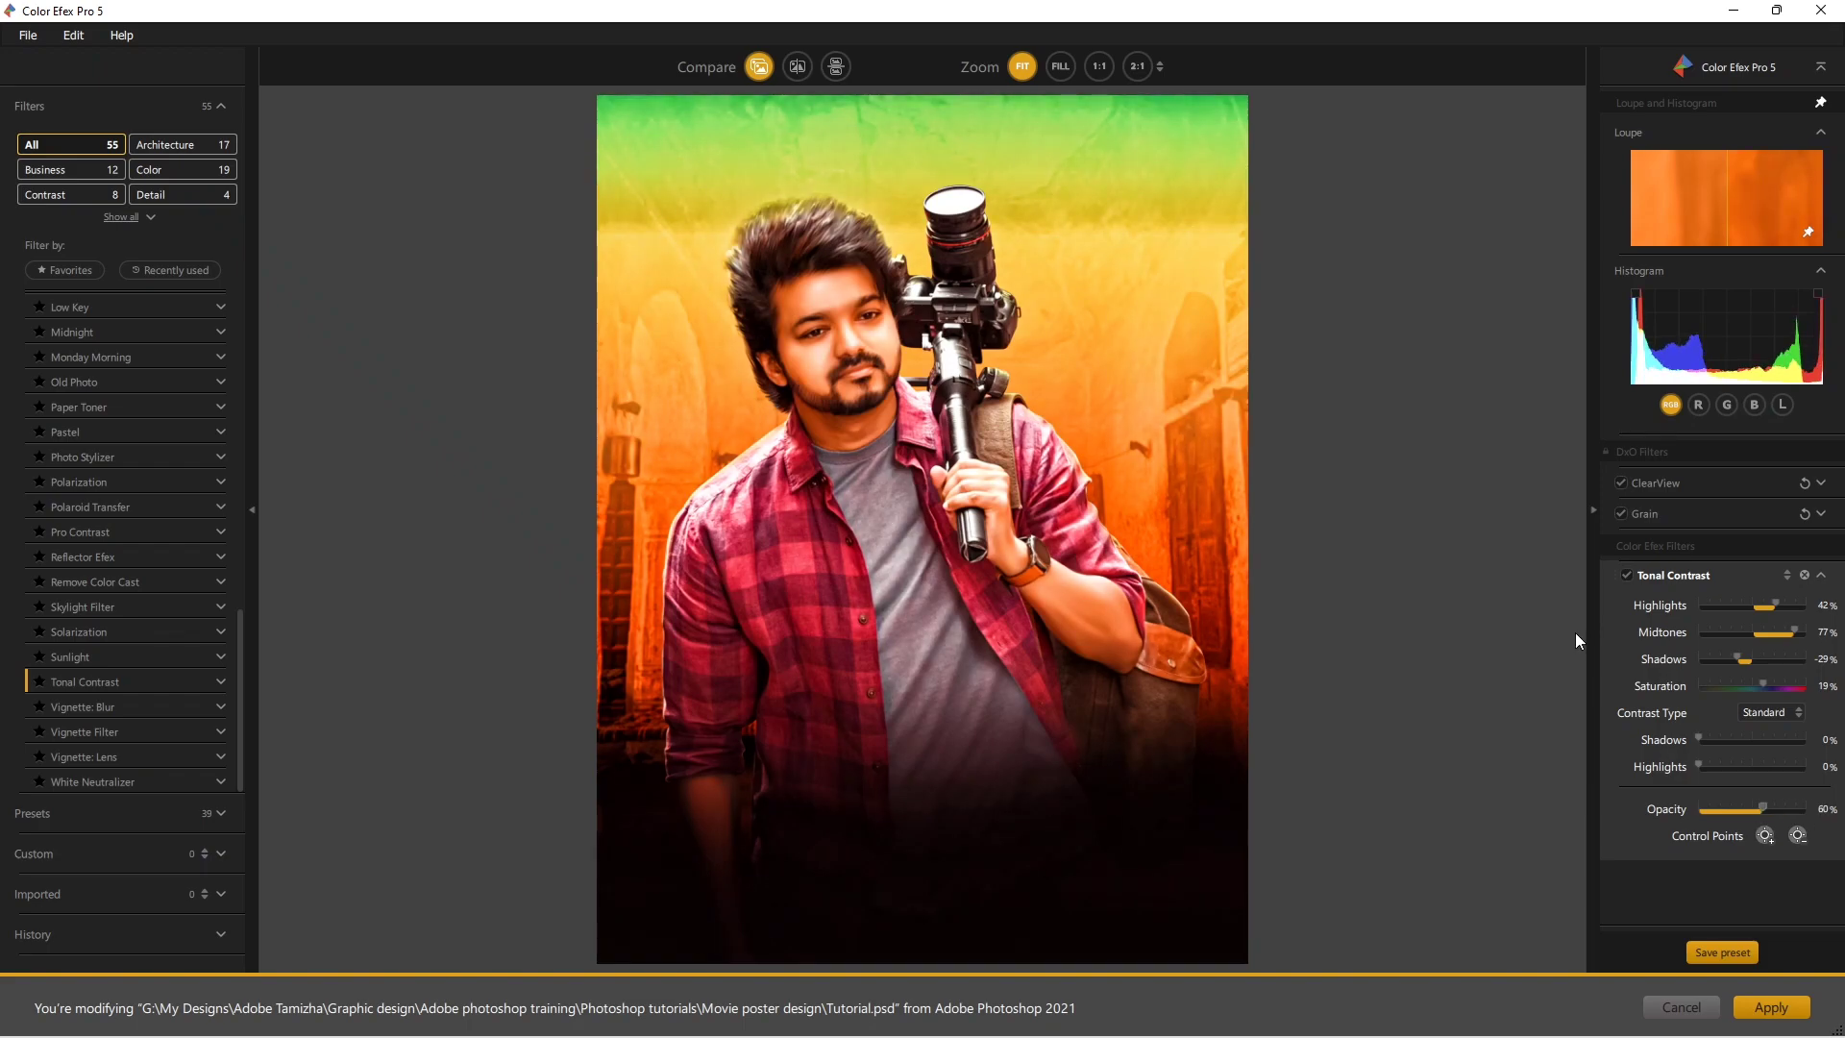
drag(1774, 605, 1755, 604)
drag(1757, 809, 1762, 809)
mouse_move(1744, 659)
mouse_down()
mouse_move(1751, 632)
mouse_move(1745, 660)
mouse_move(1778, 684)
mouse_up()
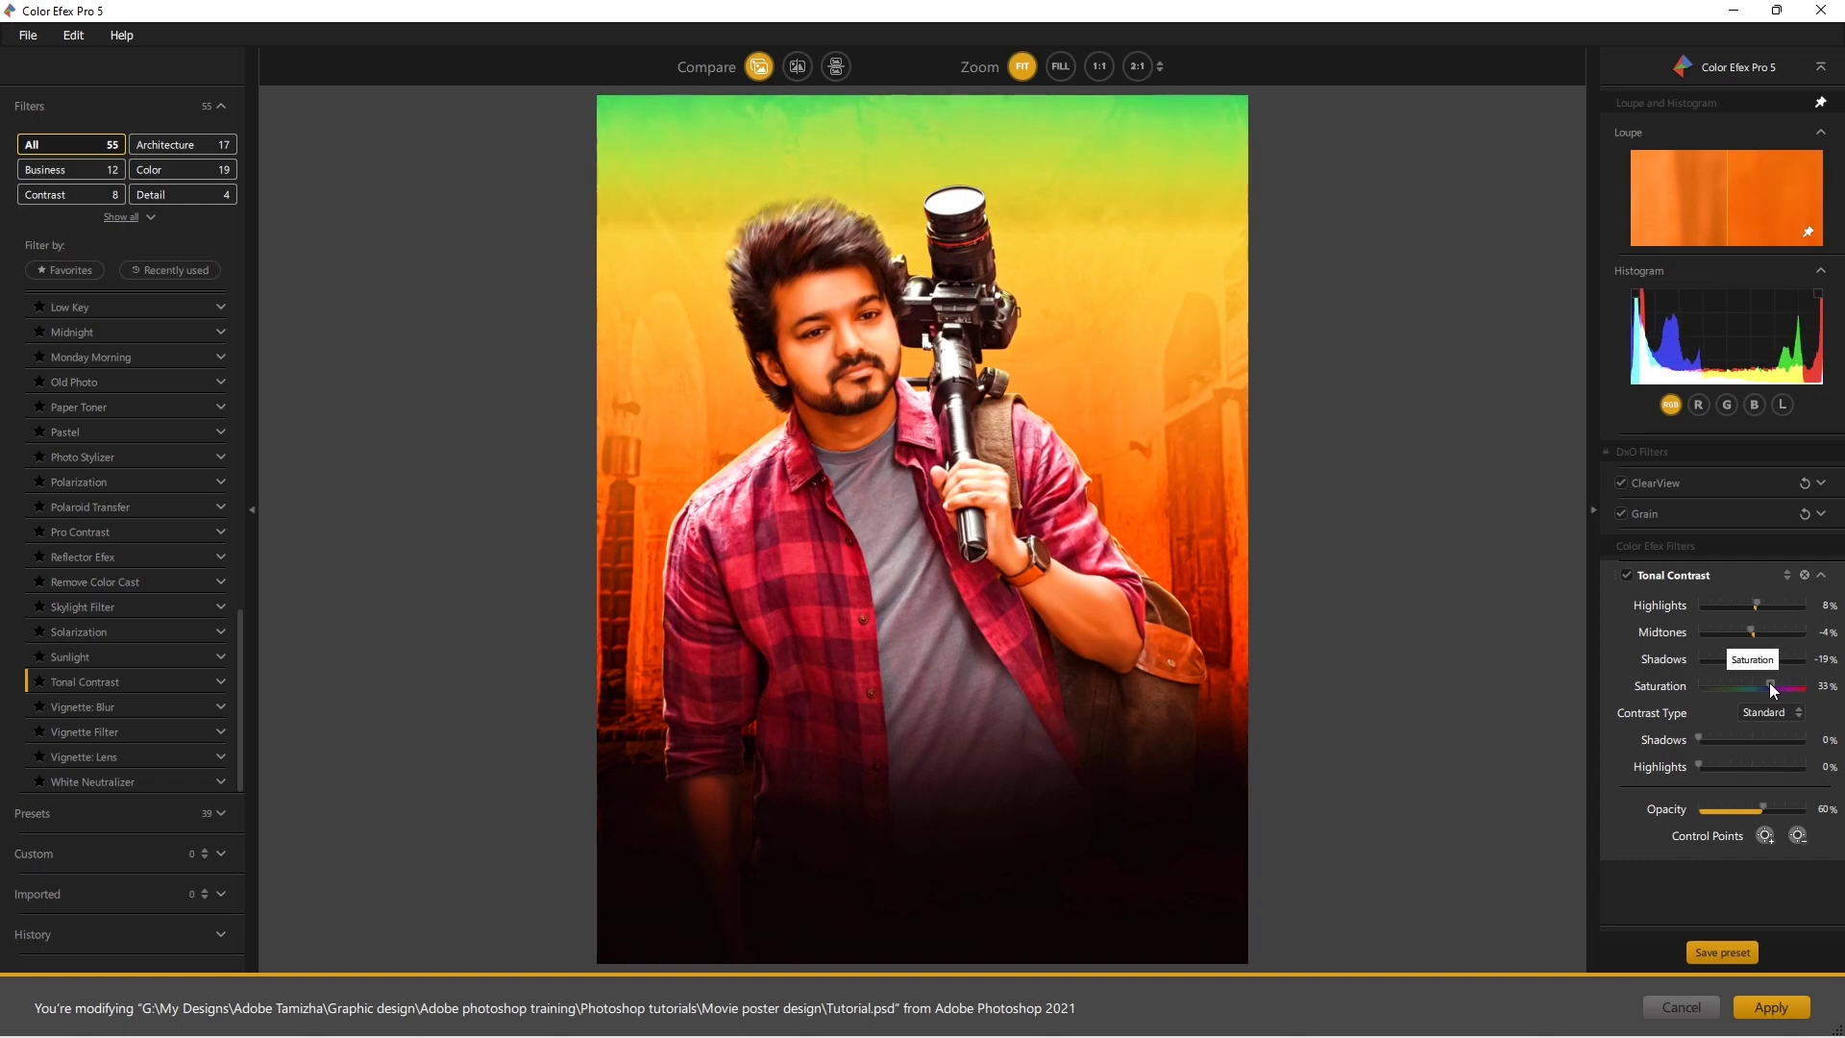
click(1769, 1004)
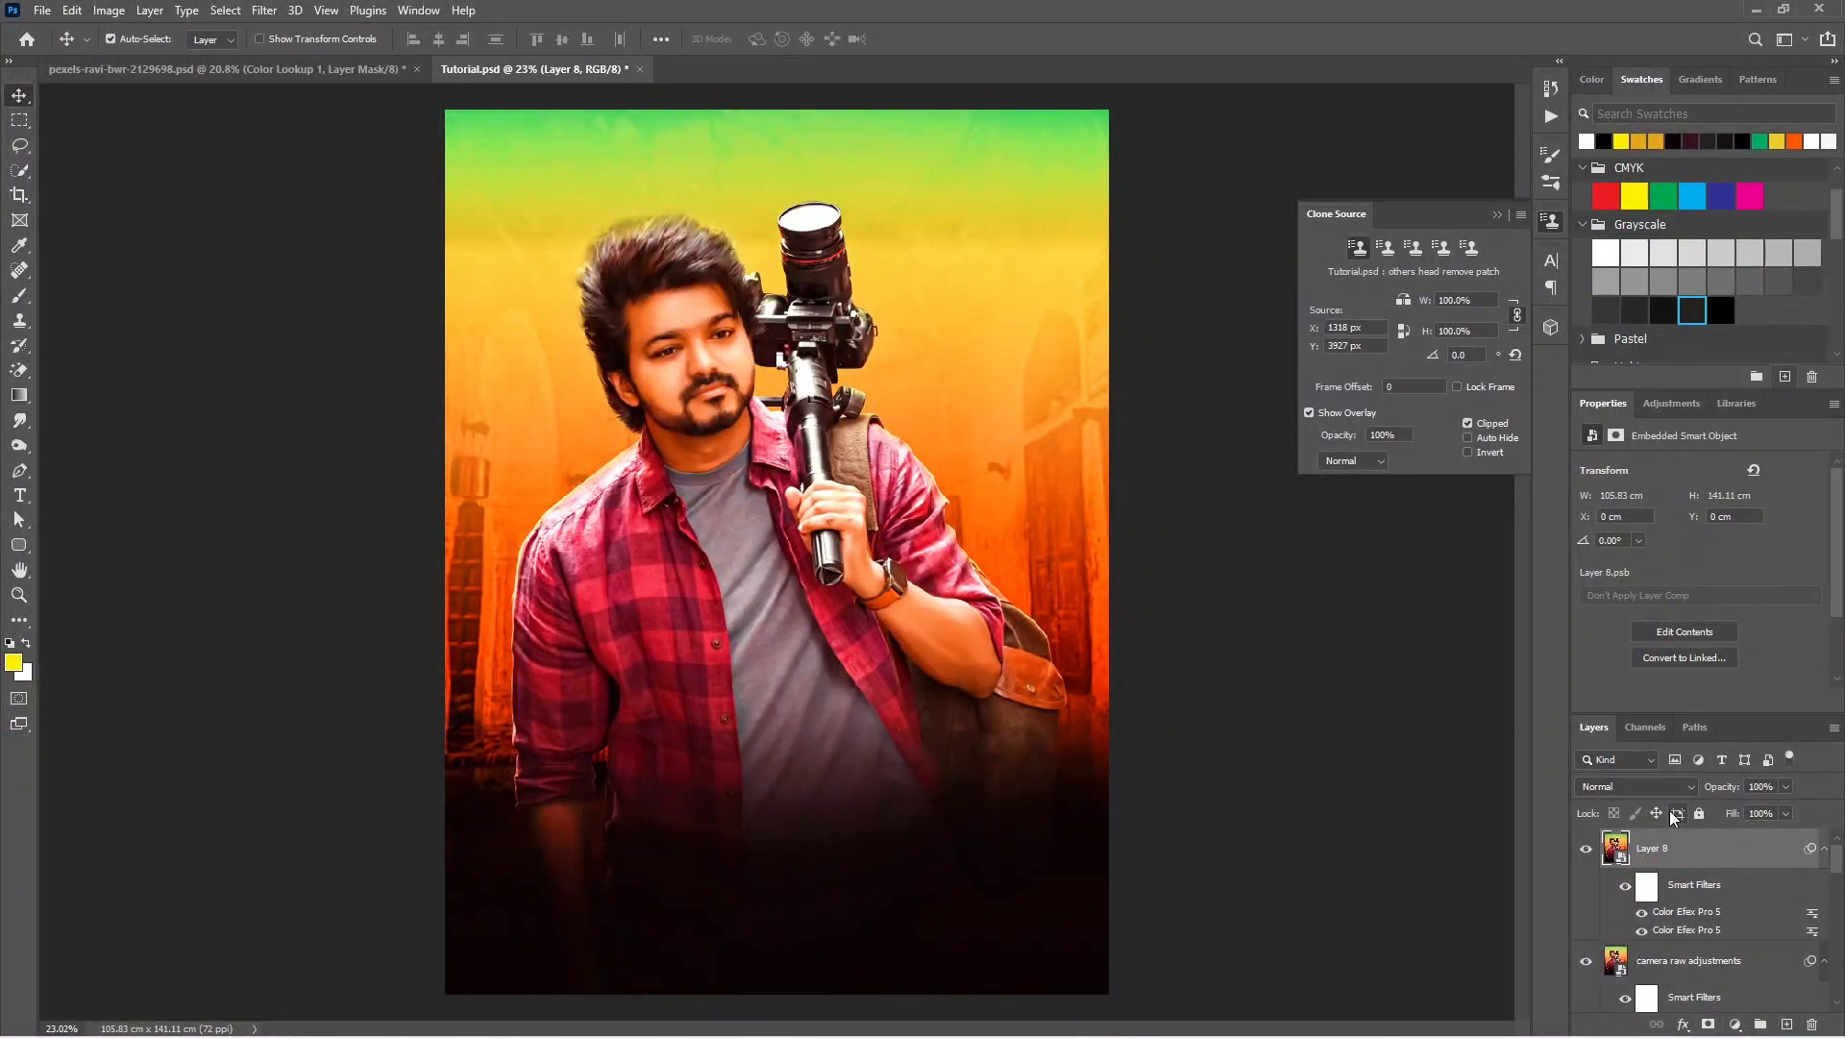
Step: Hide the filtered layer to compare, add a new empty layer, and select the Smudge tool
click(1585, 847)
scroll(747, 368, up, 5)
scroll(748, 367, down, 5)
scroll(734, 384, up, 3)
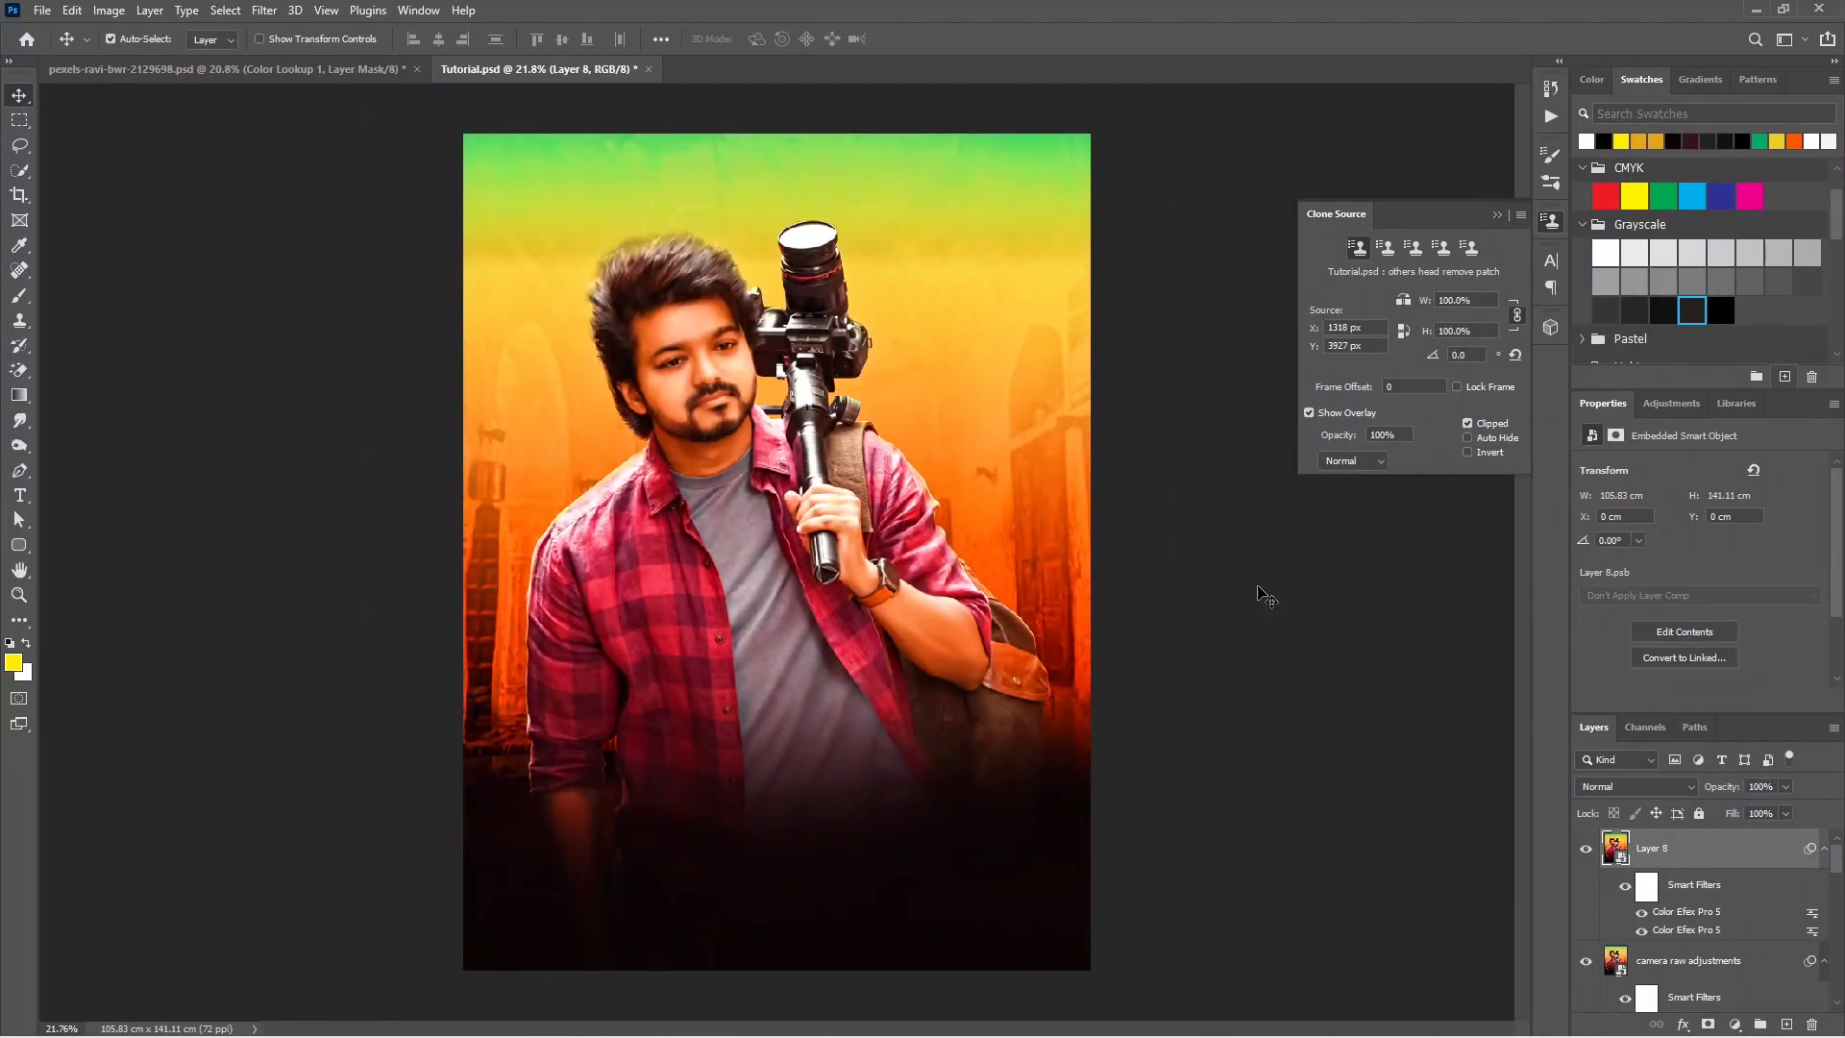
click(1786, 1023)
click(19, 420)
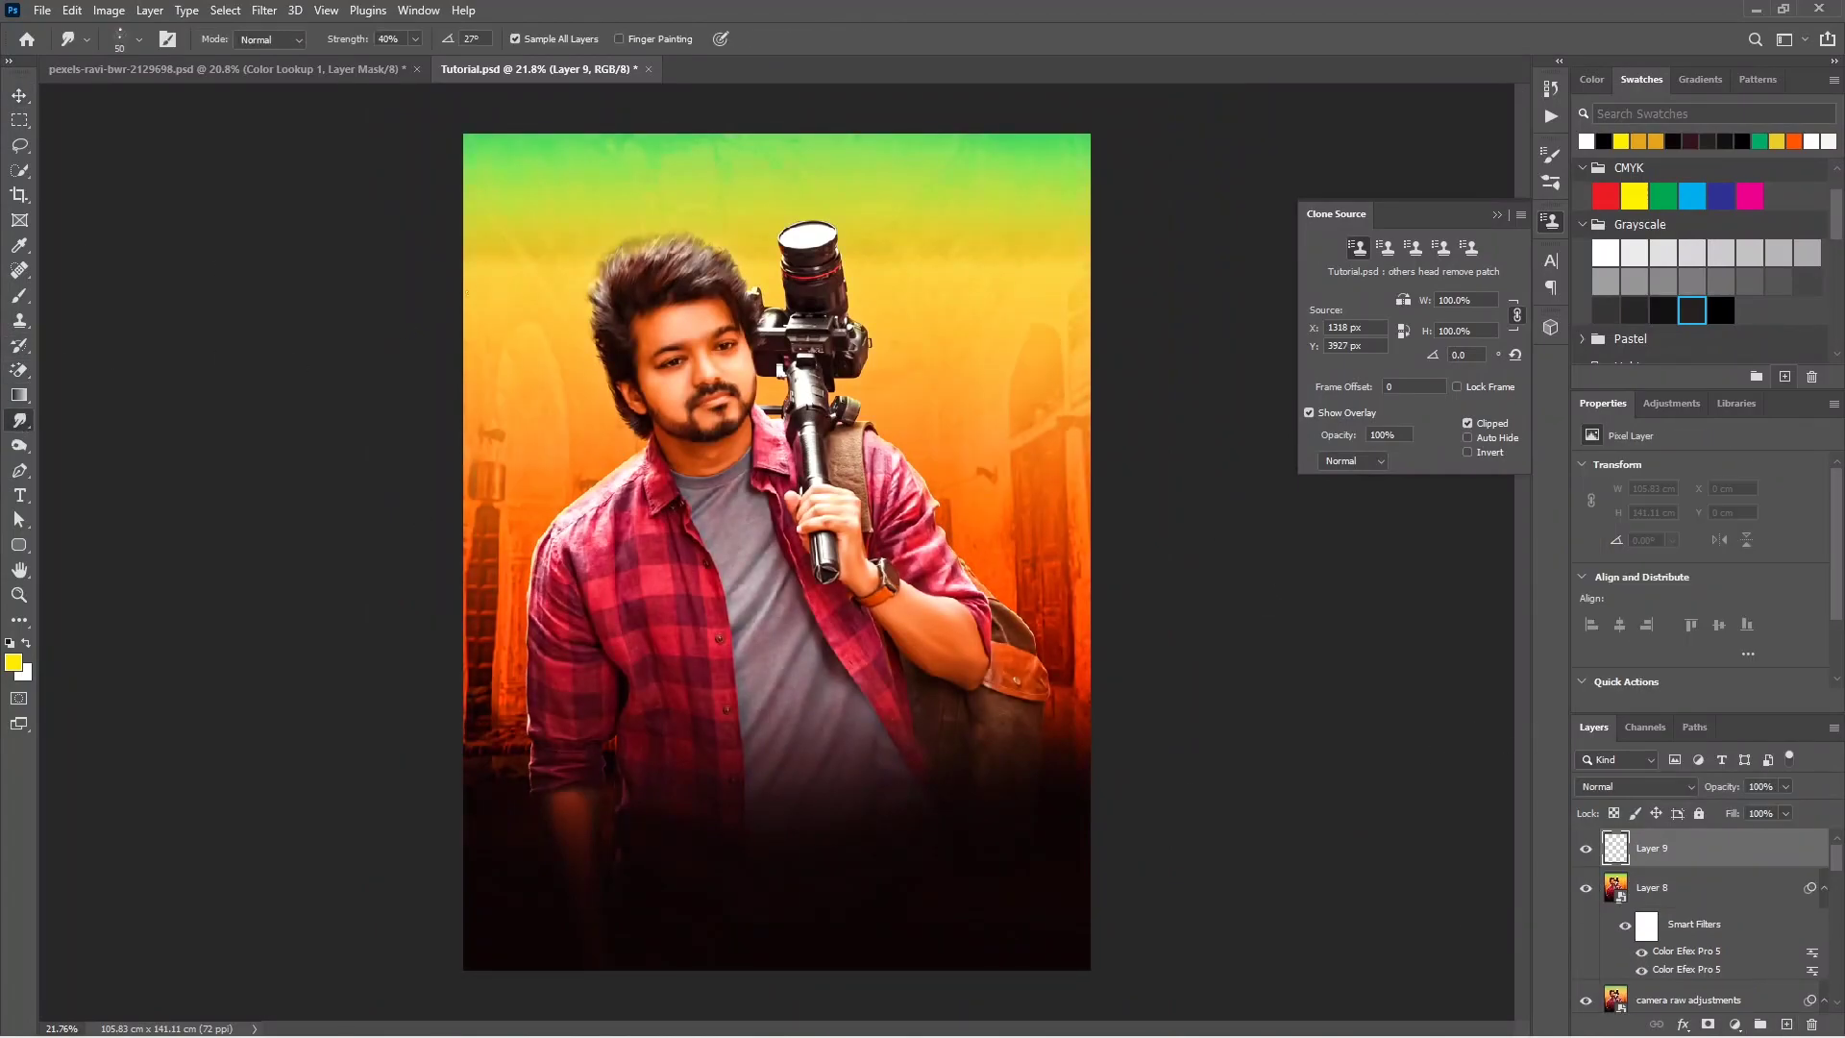
click(119, 39)
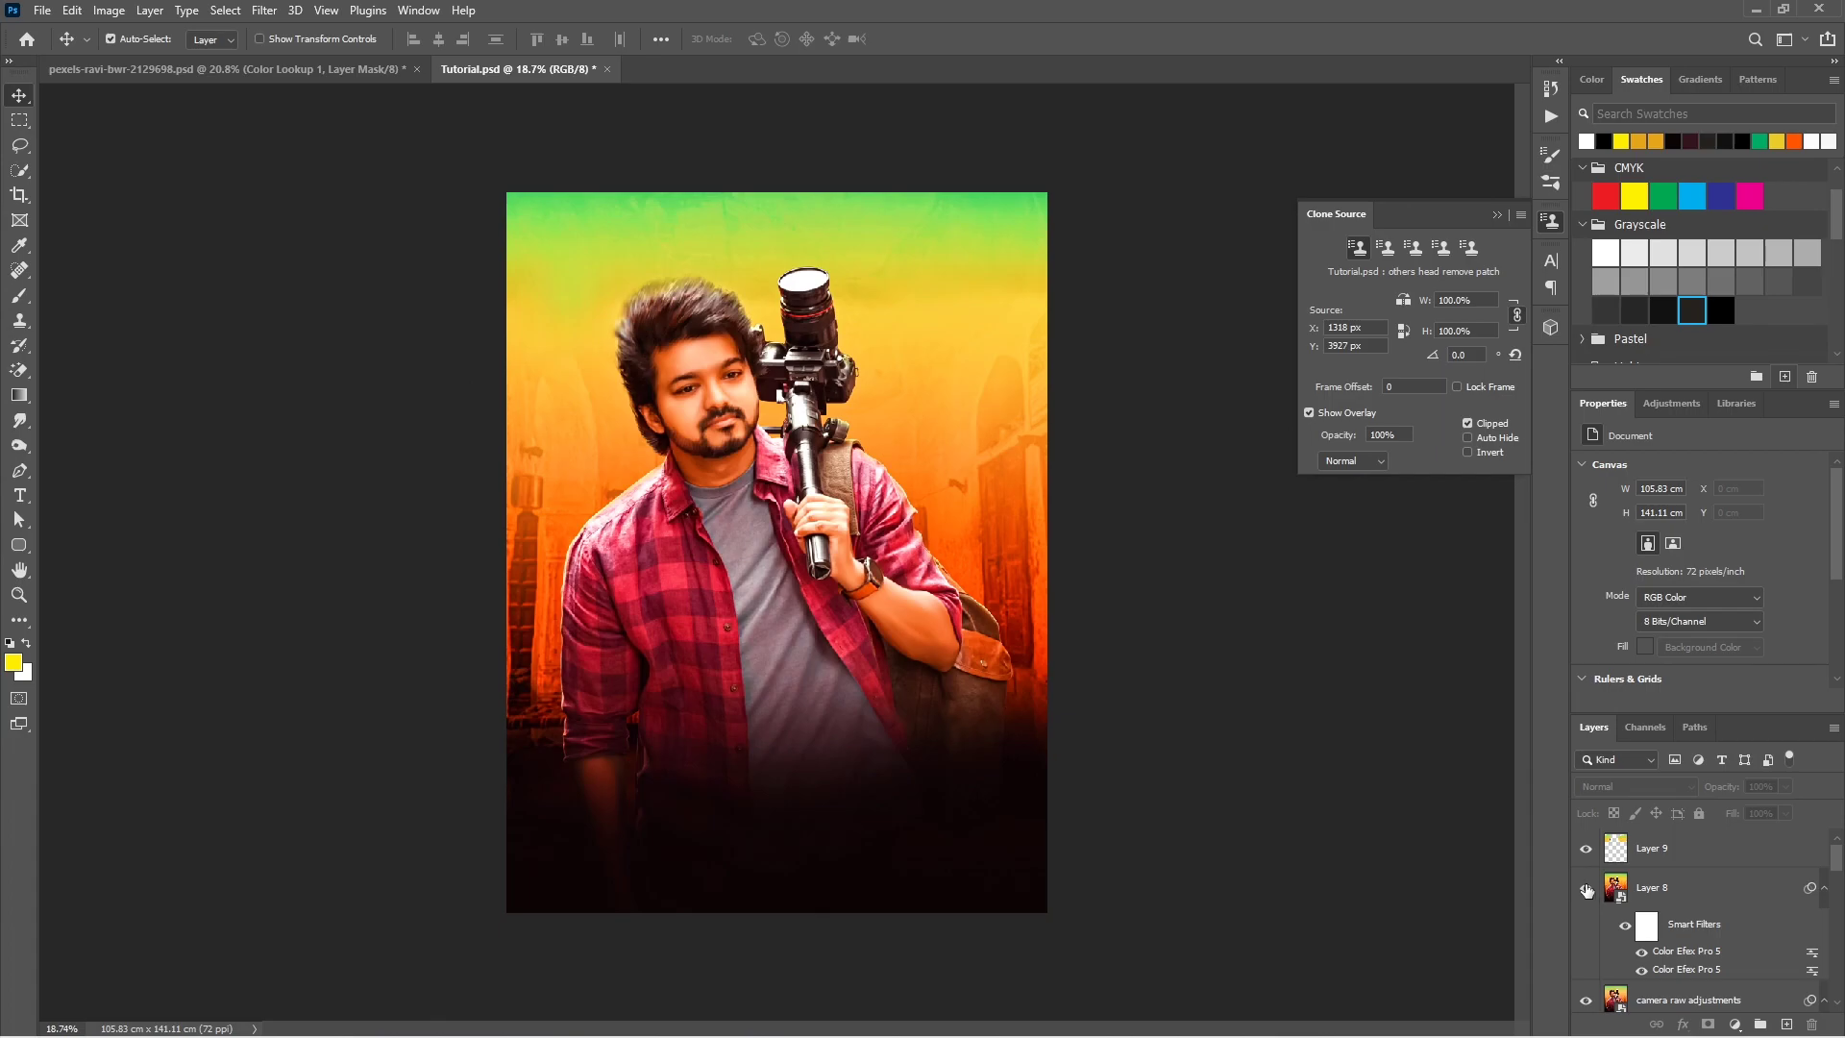
Step: Show the filtered layer again and name the top layer 'Nik collection 2'
click(1587, 888)
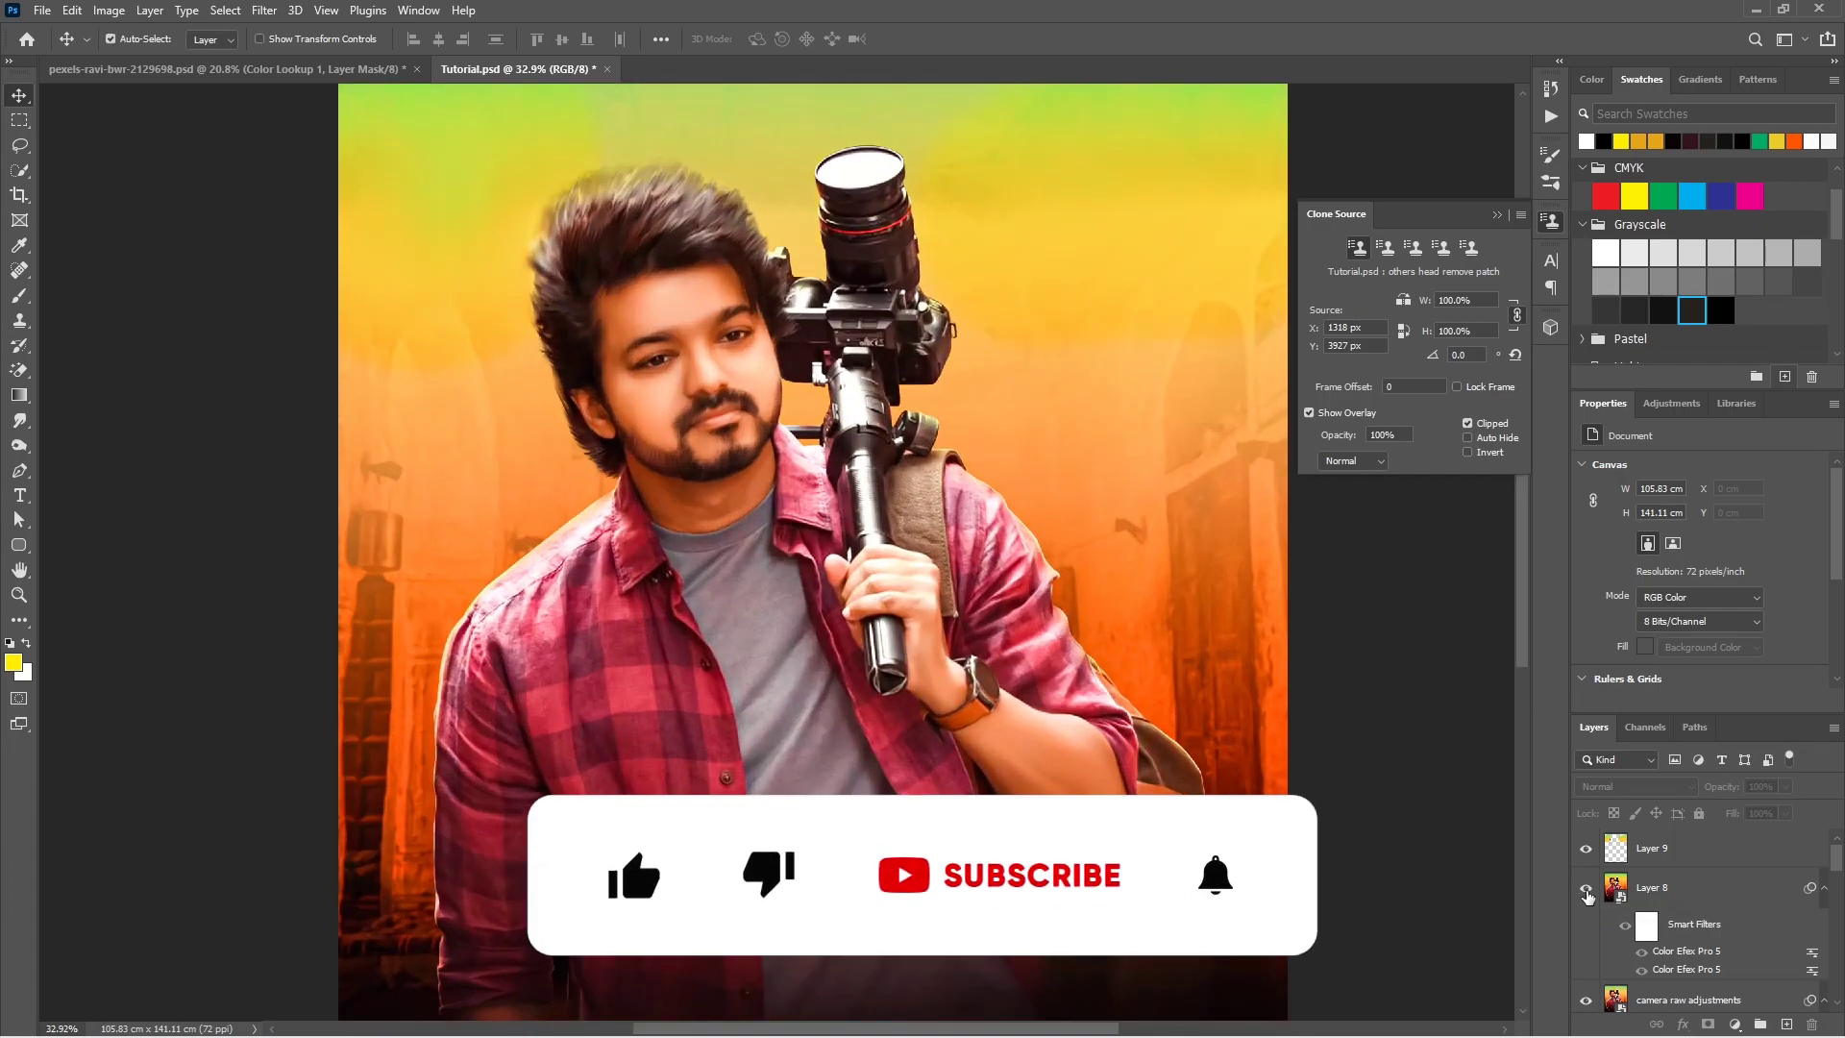
scroll(746, 424, down, 3)
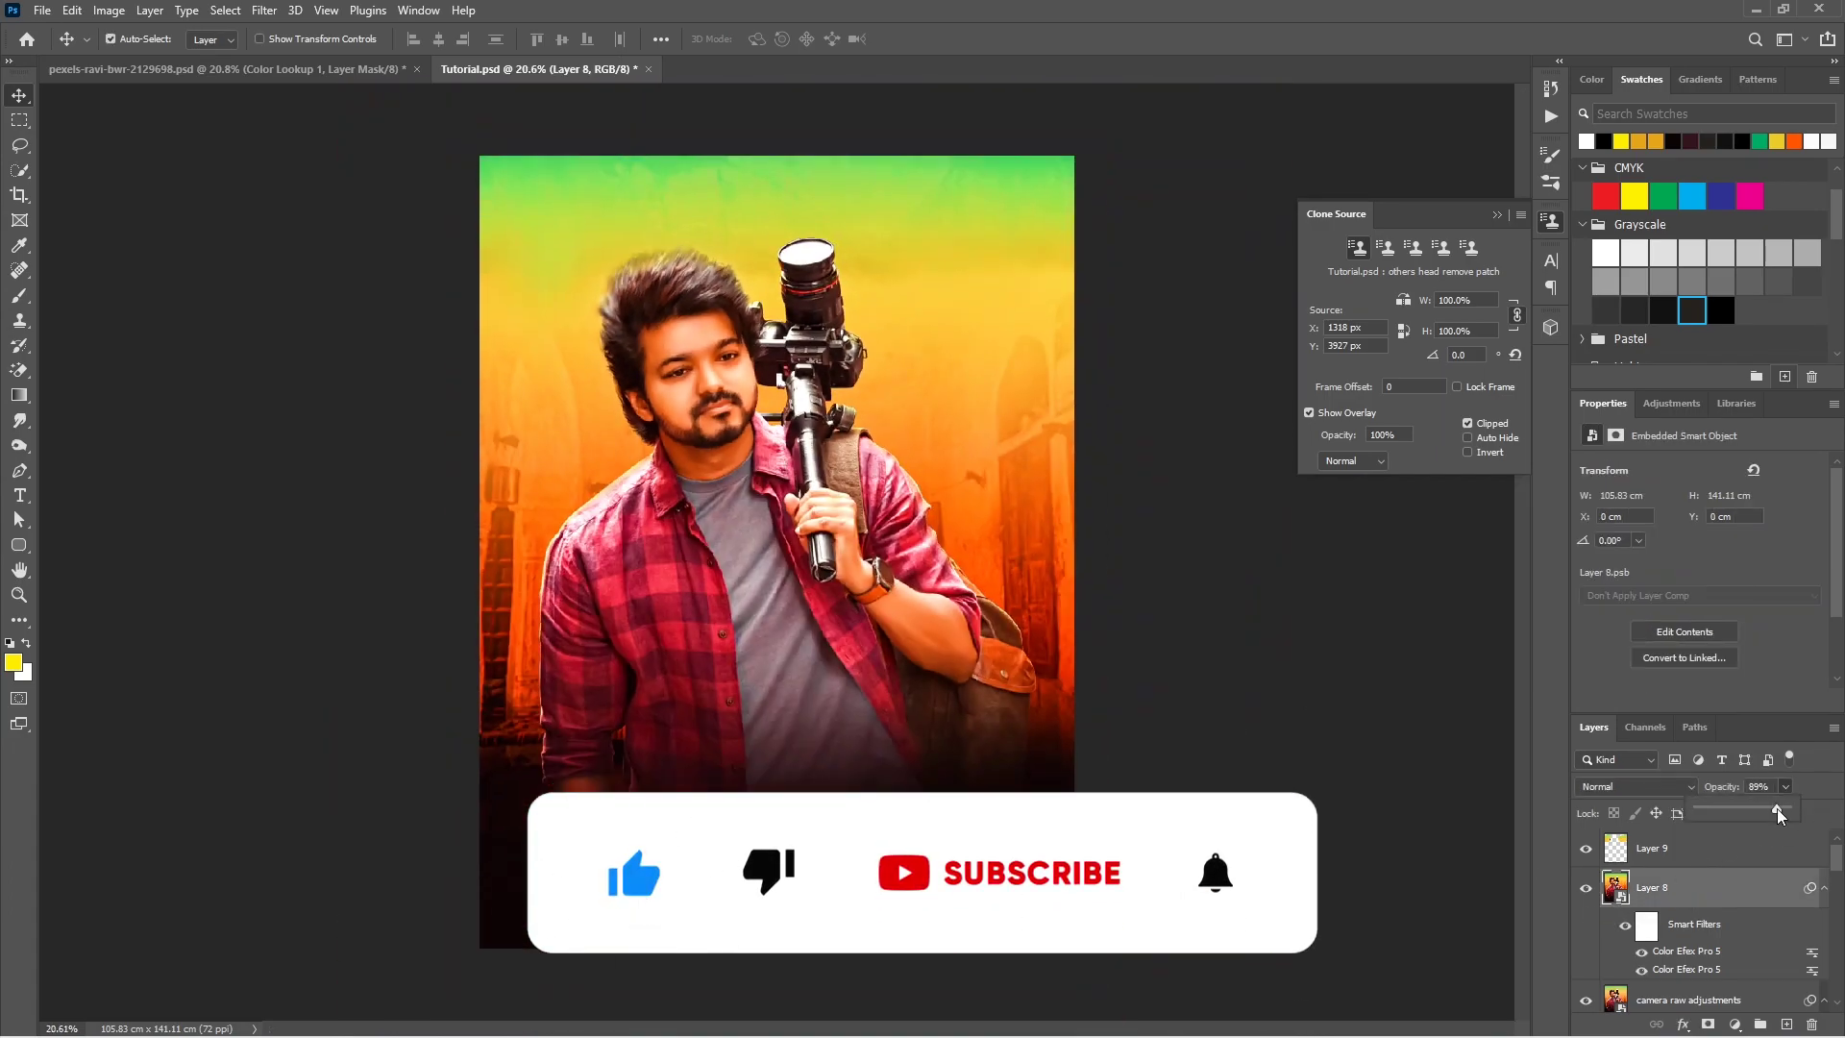
scroll(753, 432, up, 1)
scroll(1585, 868, down, 3)
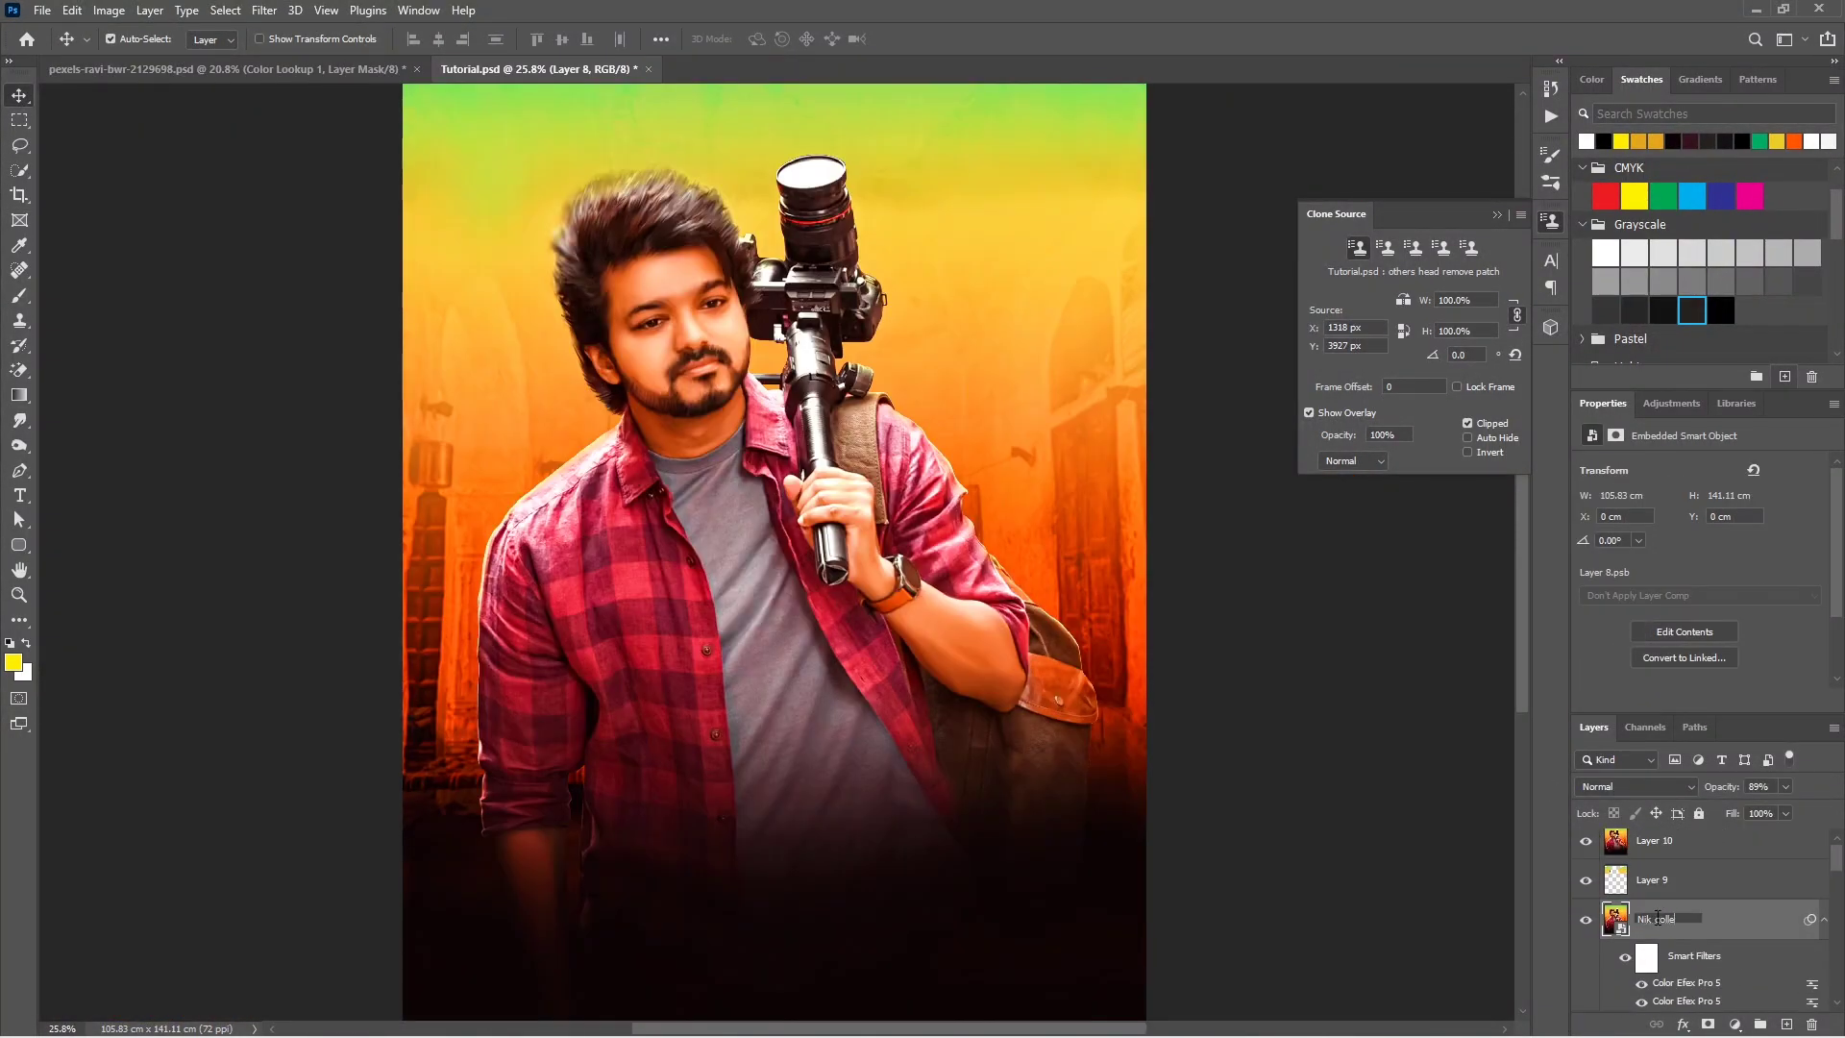
double_click(1669, 847)
text(Nik)
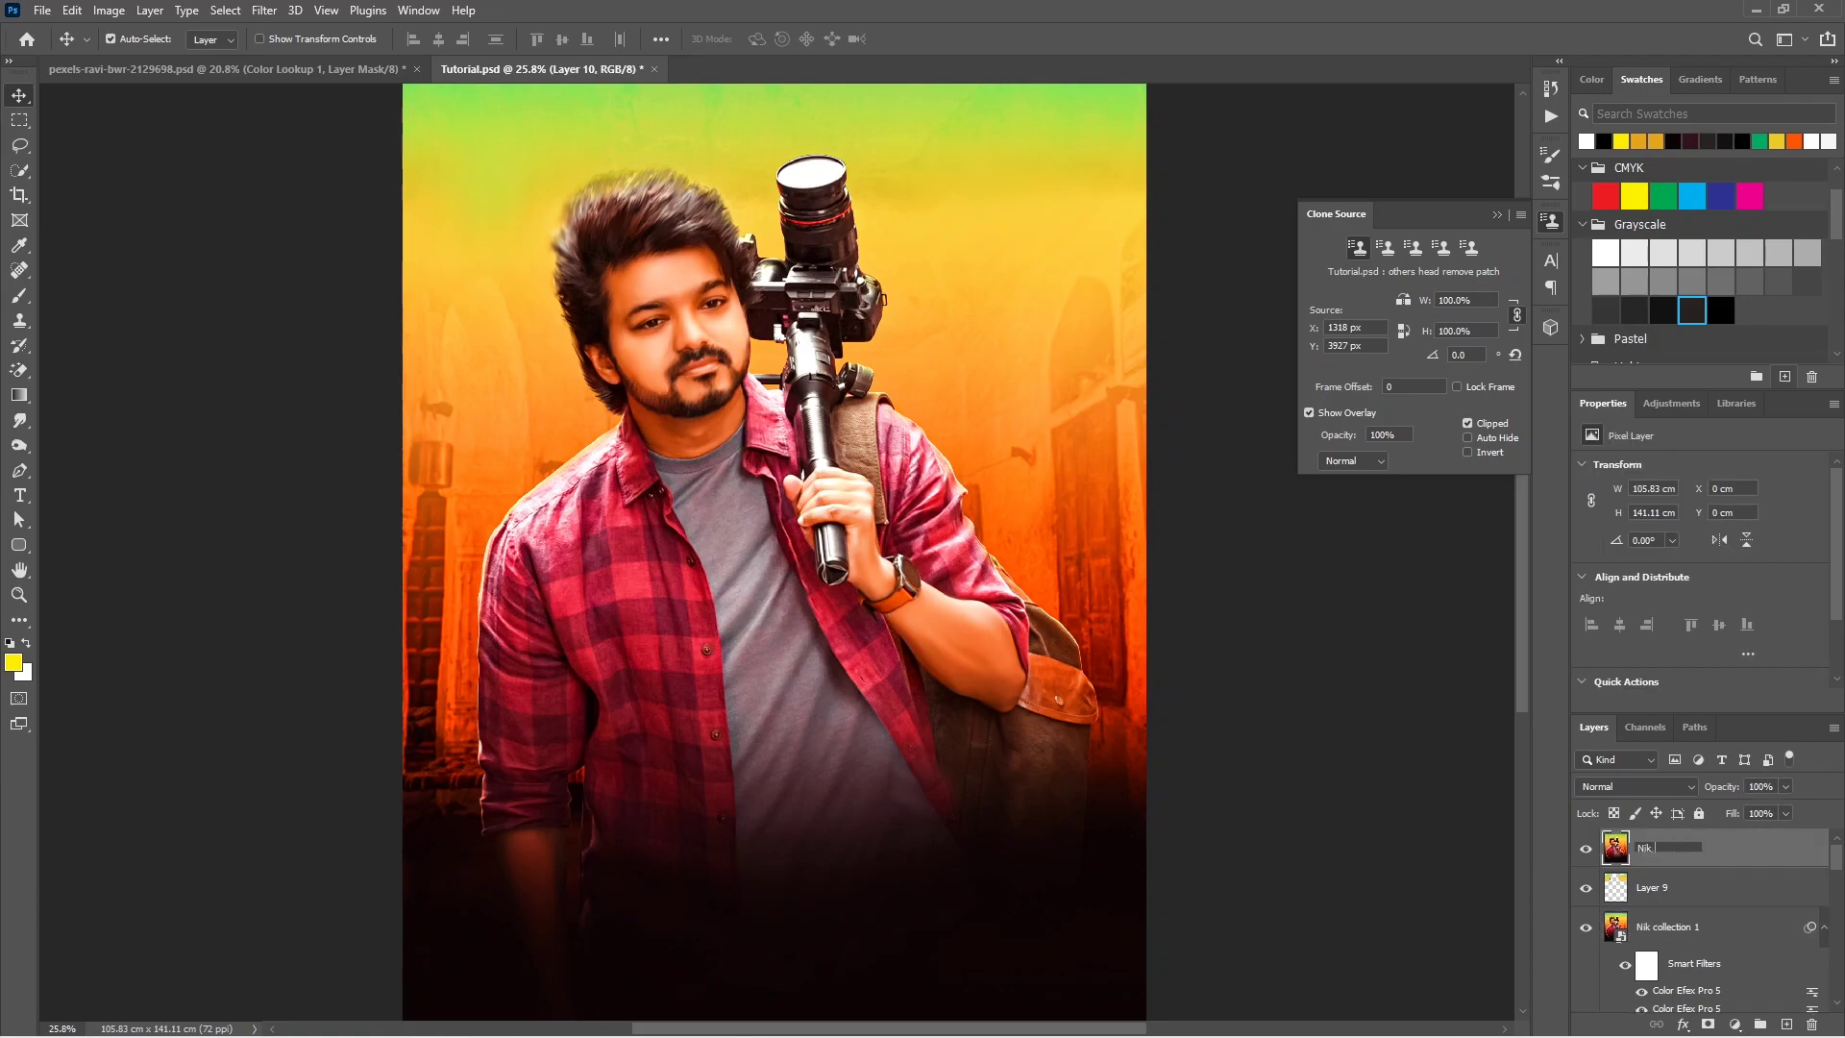
text(collection 2)
key(Return)
Step: Convert Nik collection 2 to a smart object and start Sharpener Pro 3 Output Sharpener
right_click(1672, 847)
click(1647, 292)
click(264, 9)
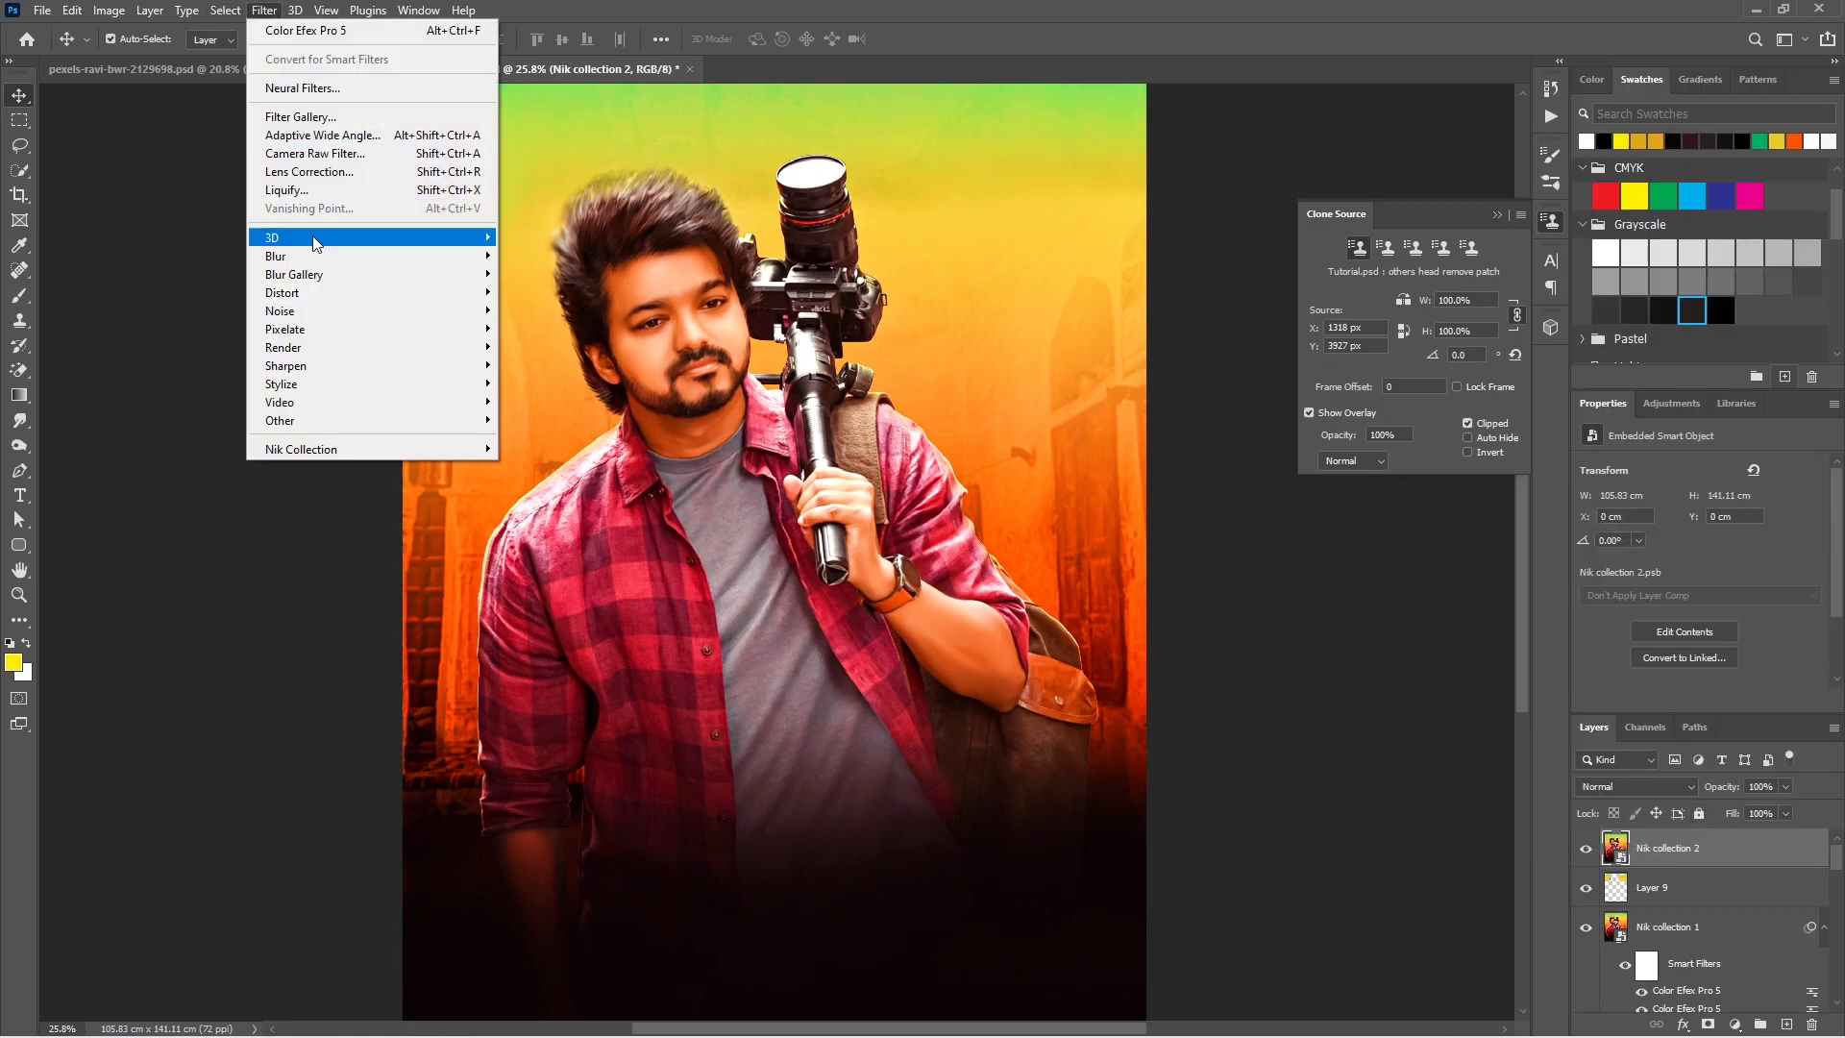
mouse_move(302, 448)
click(576, 536)
key(Return)
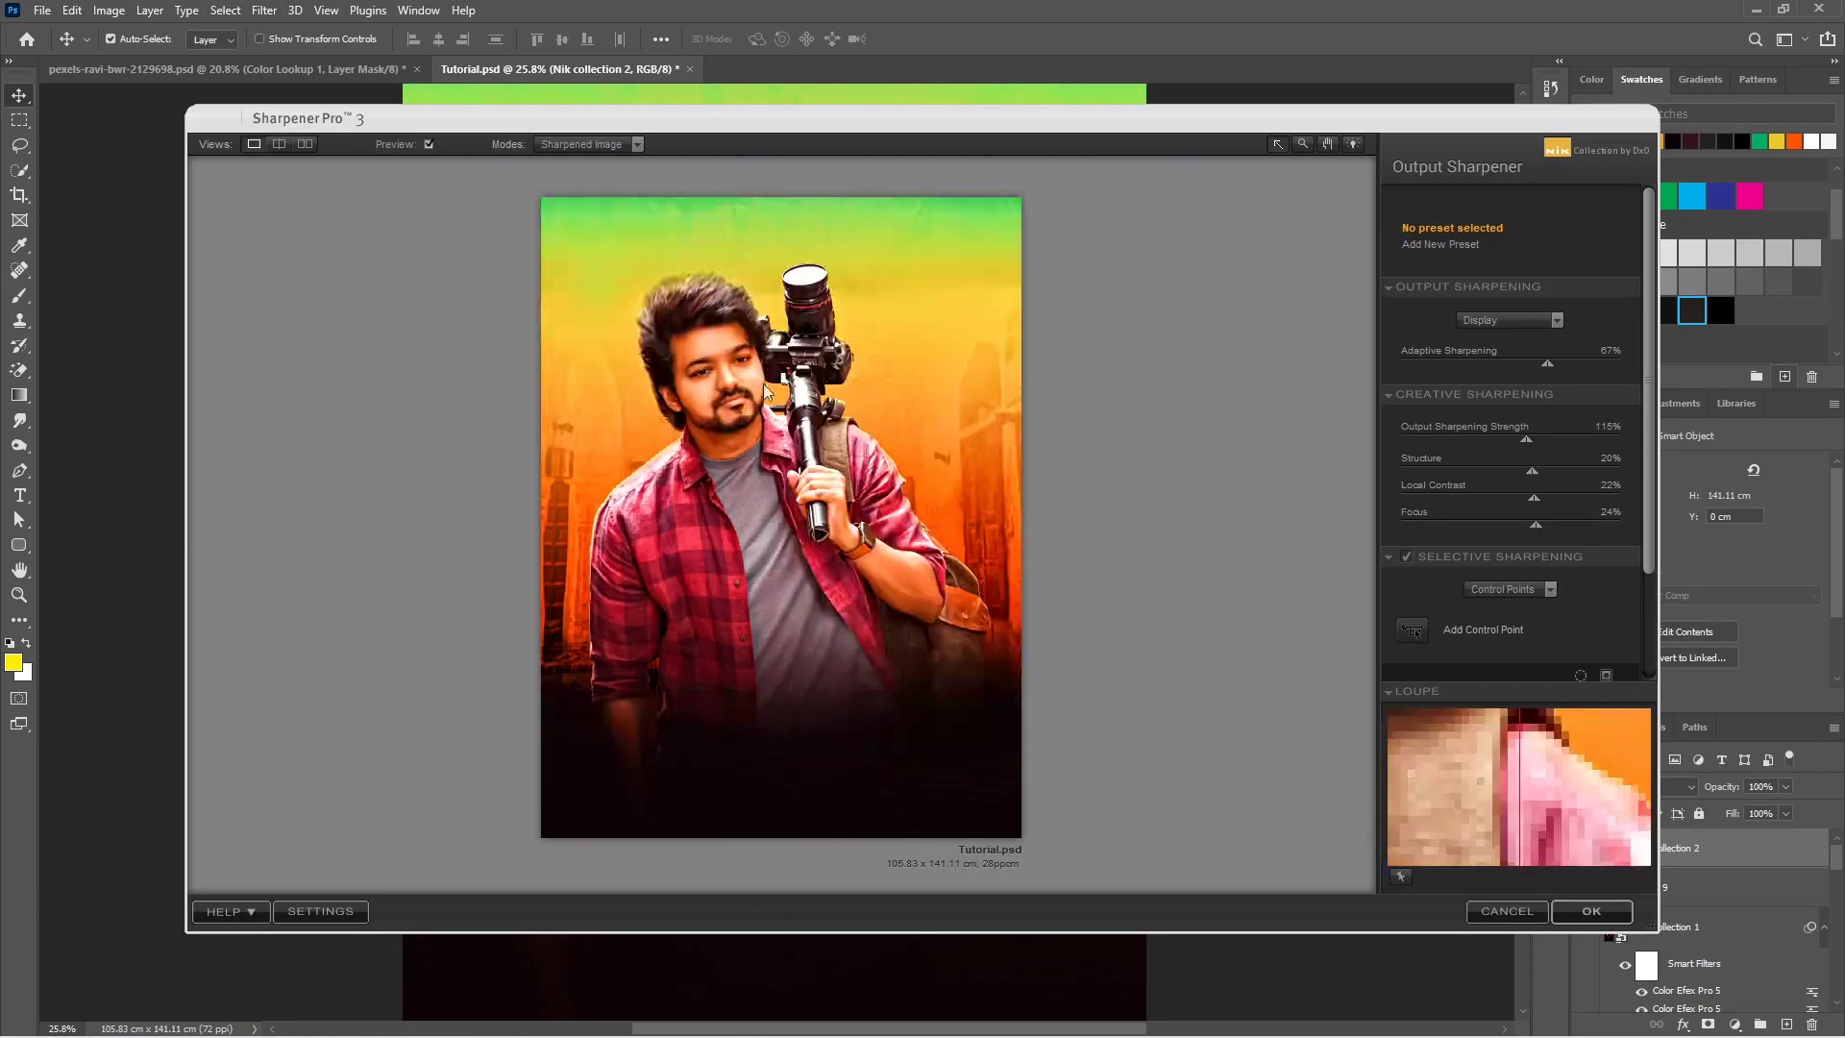
Step: Set creative sharpening with adaptive sharpening 69% and focus 30%, then apply
drag(1526, 439, 1540, 525)
drag(1547, 363, 1550, 363)
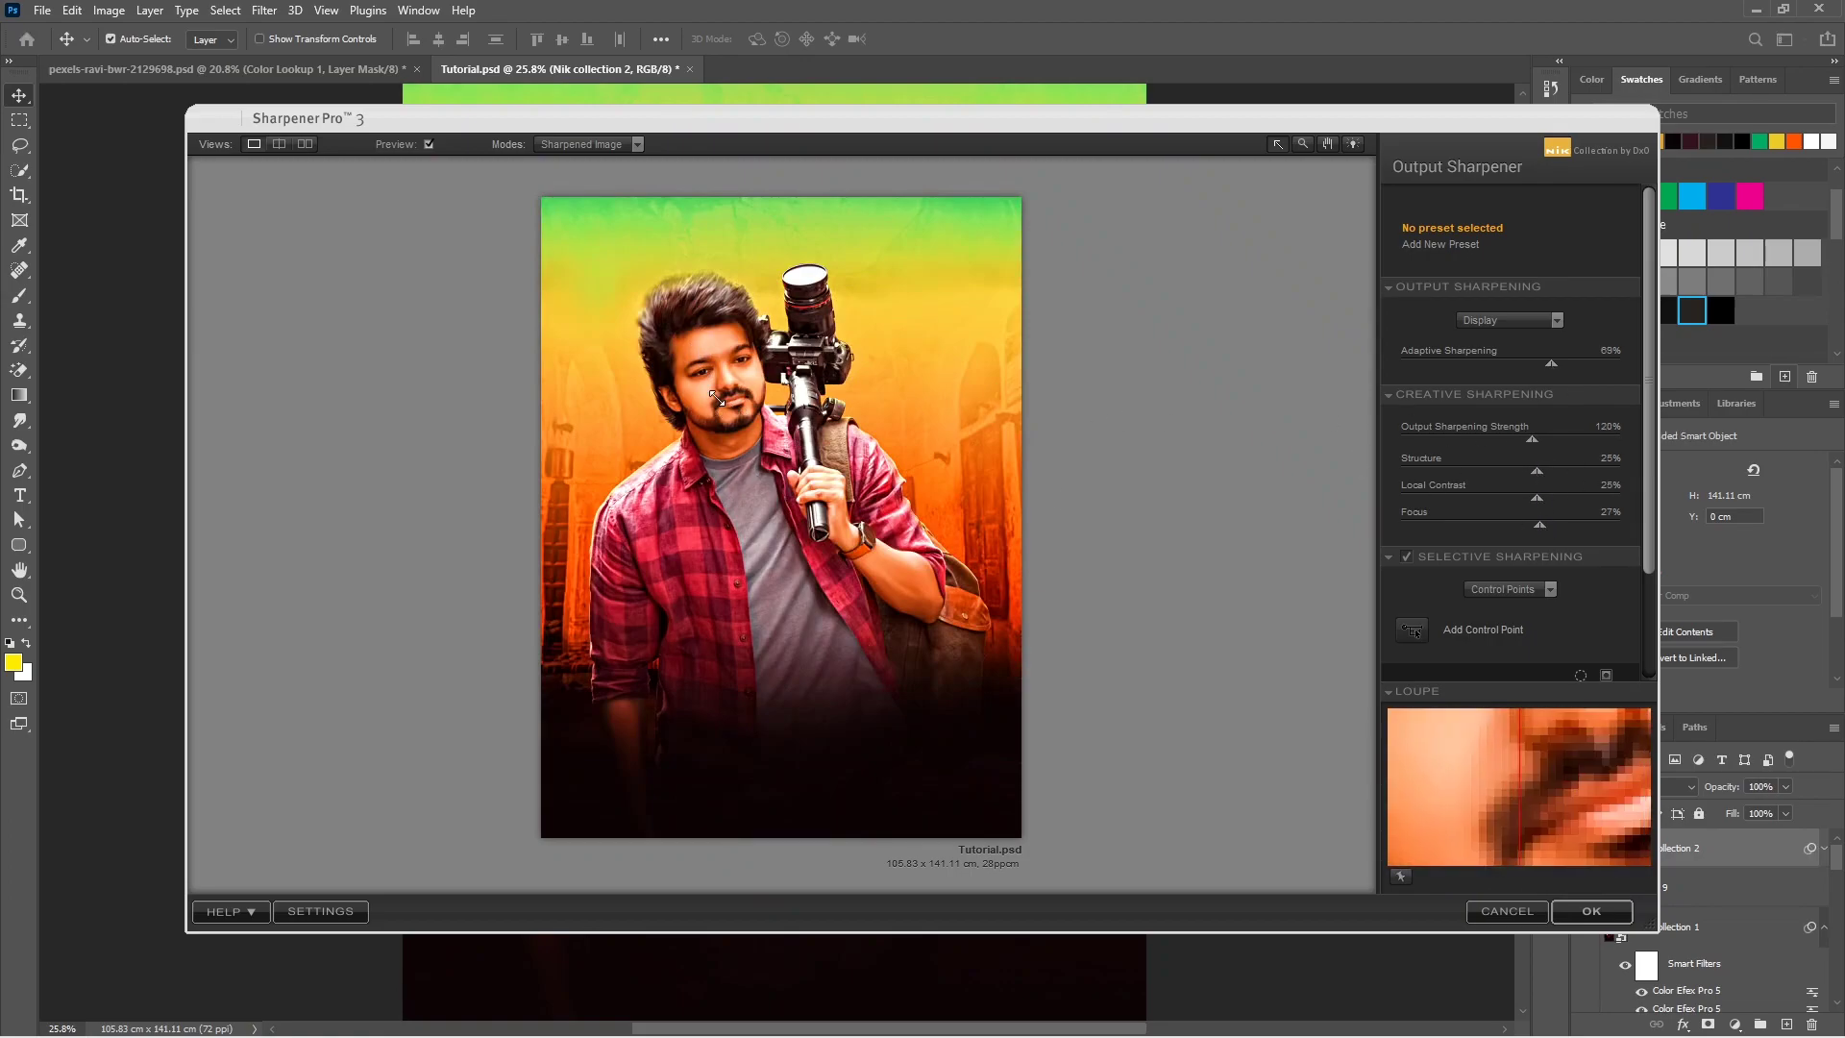
drag(1537, 471, 1542, 525)
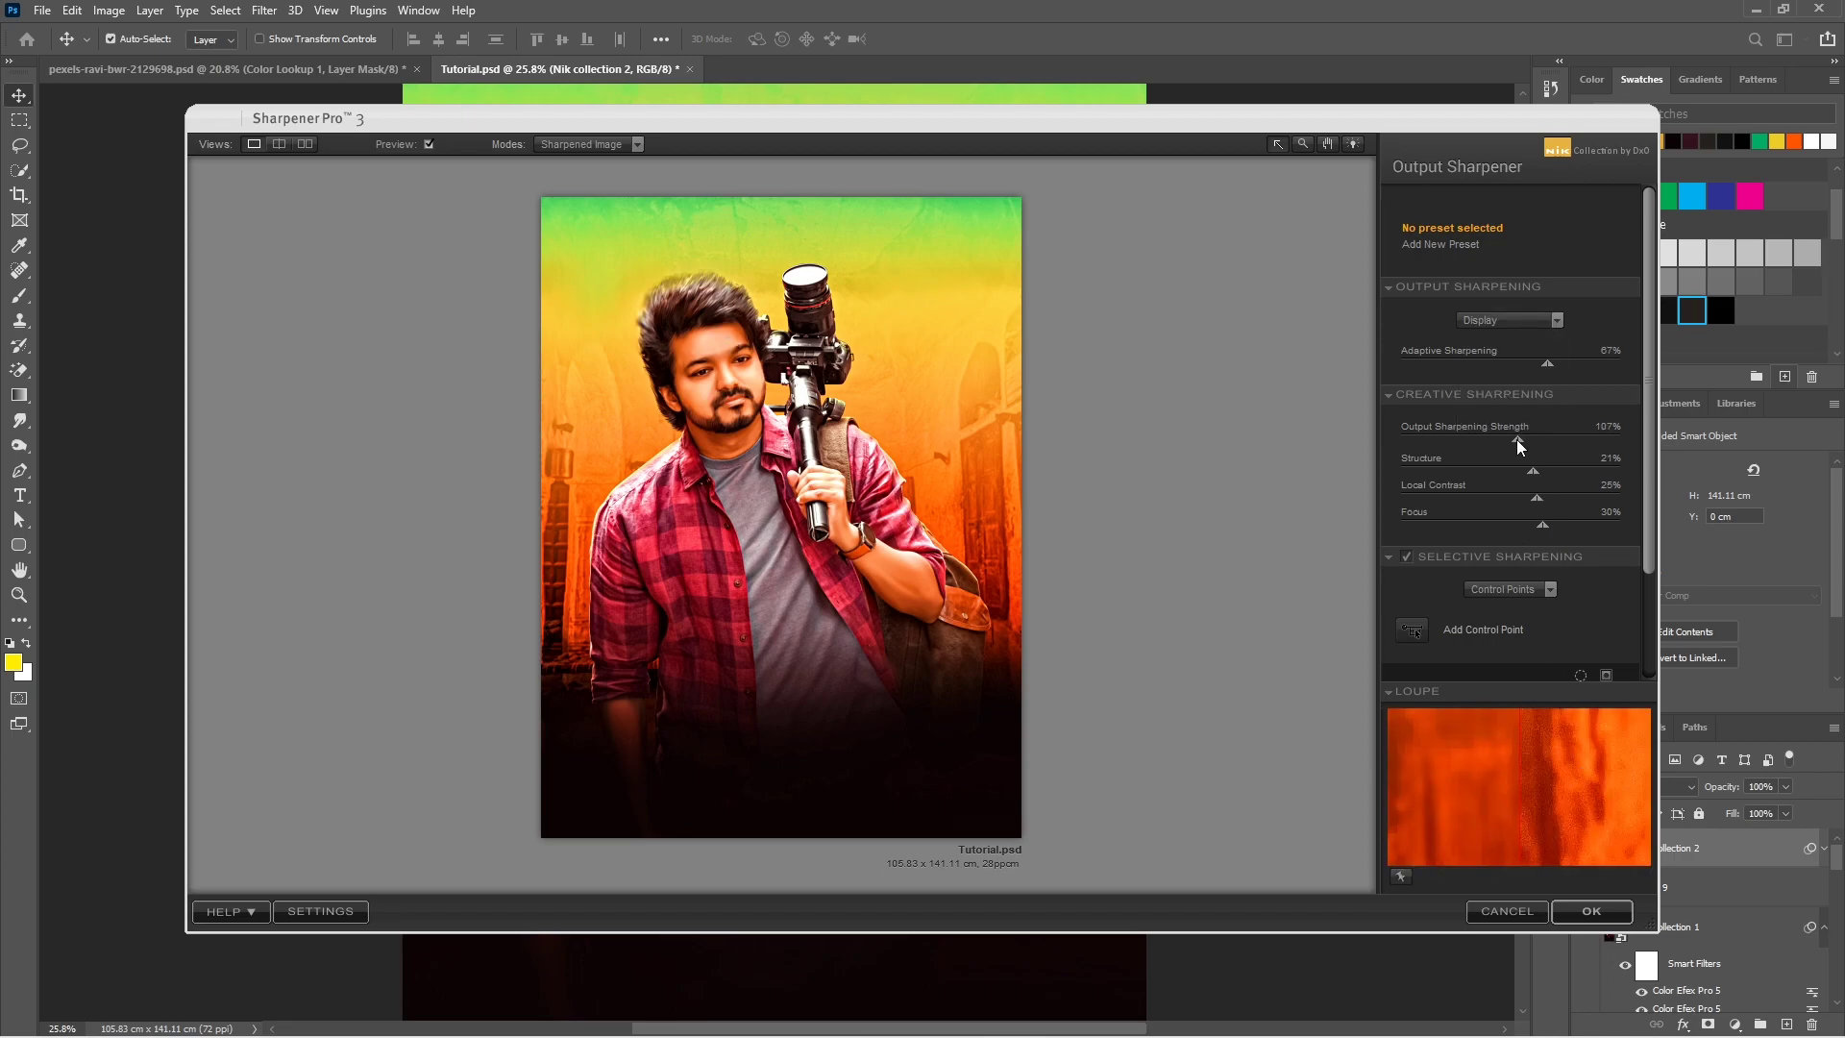
drag(1508, 470, 1505, 469)
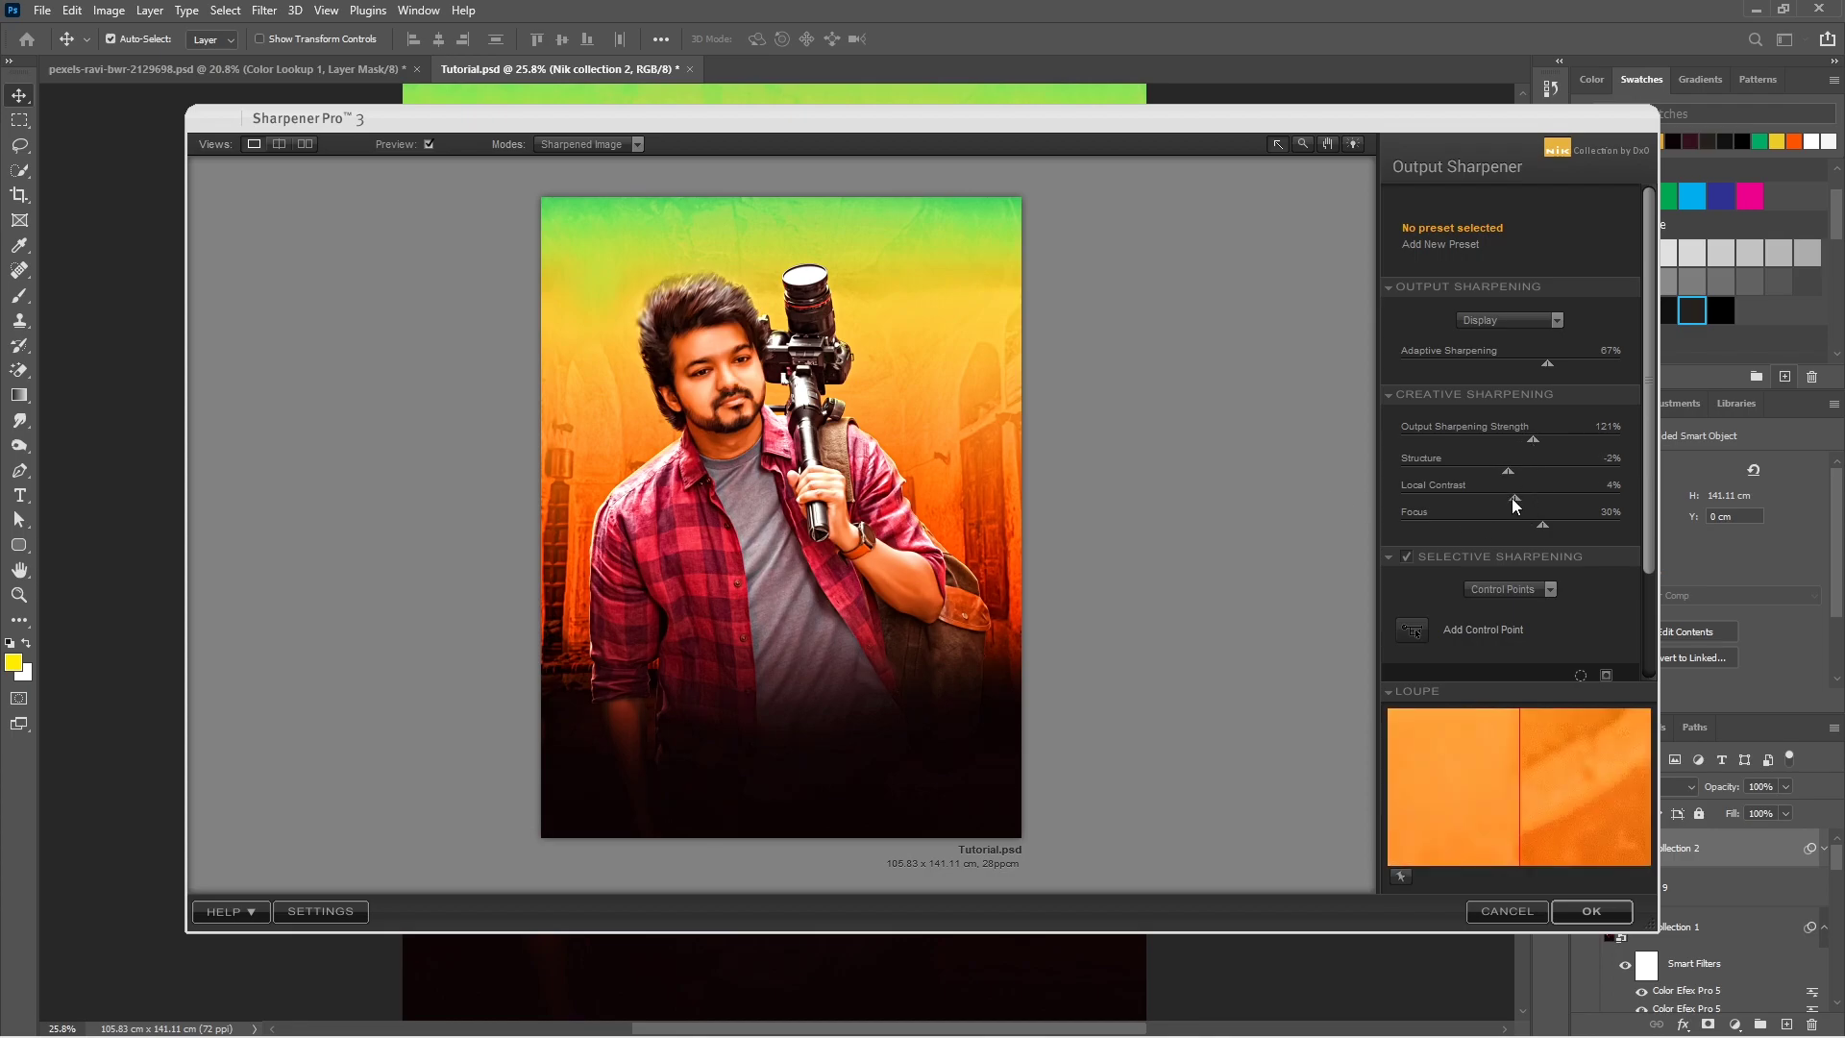
key(Return)
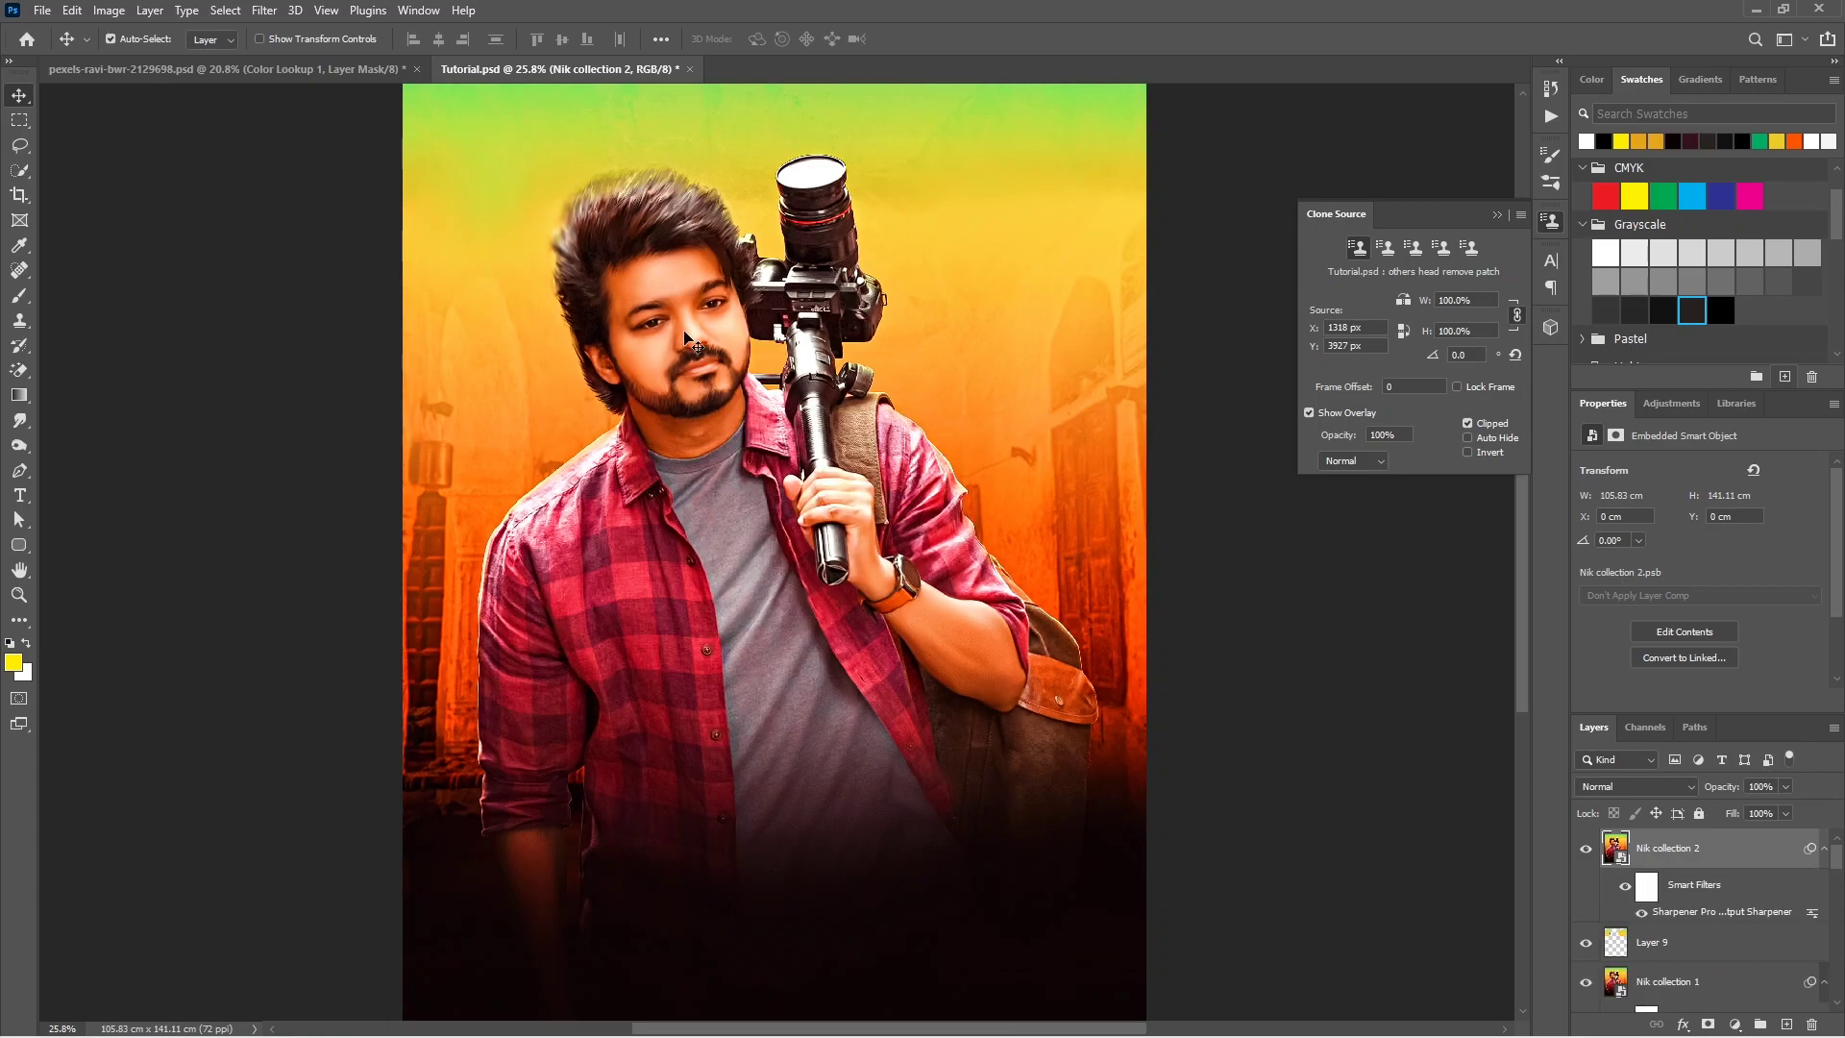
Step: Lower the Nik collection 2 opacity and ready a black brush on its mask
scroll(743, 391, up, 2)
click(1784, 786)
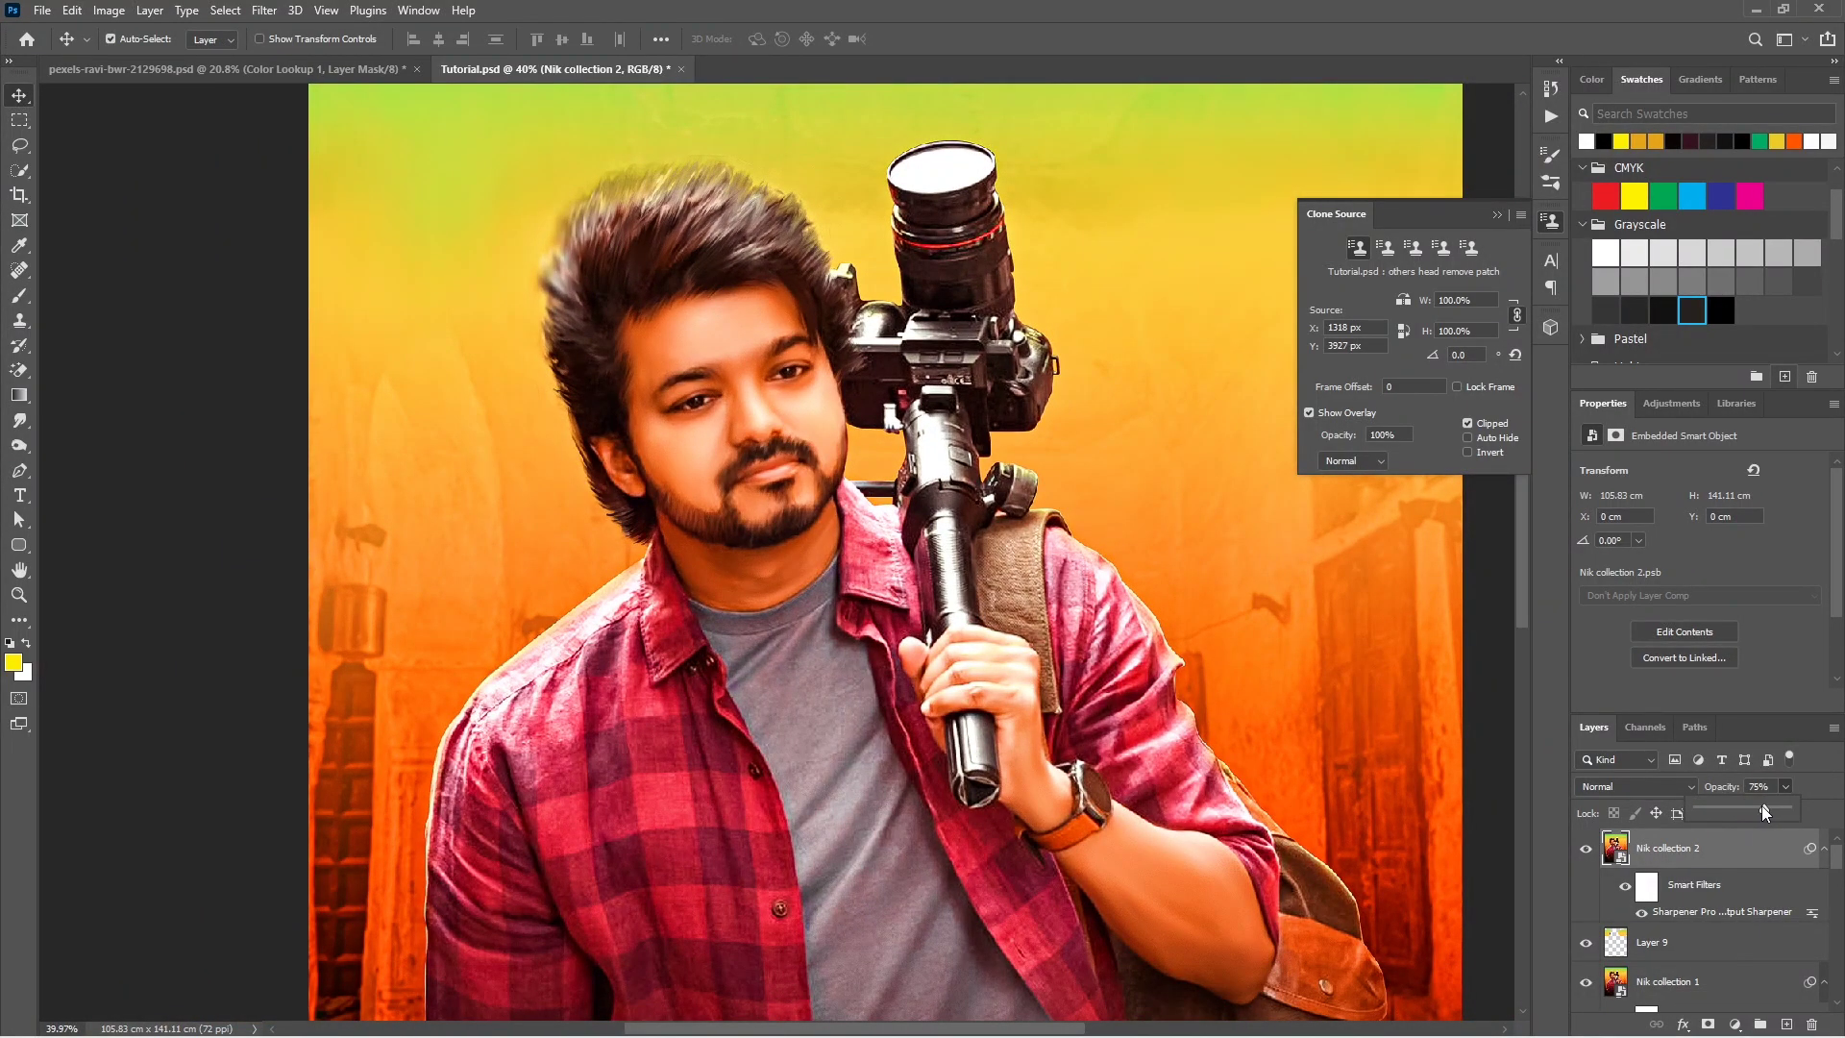
scroll(1105, 518, down, 3)
click(1646, 884)
key(b)
key(d)
scroll(696, 516, up, 1)
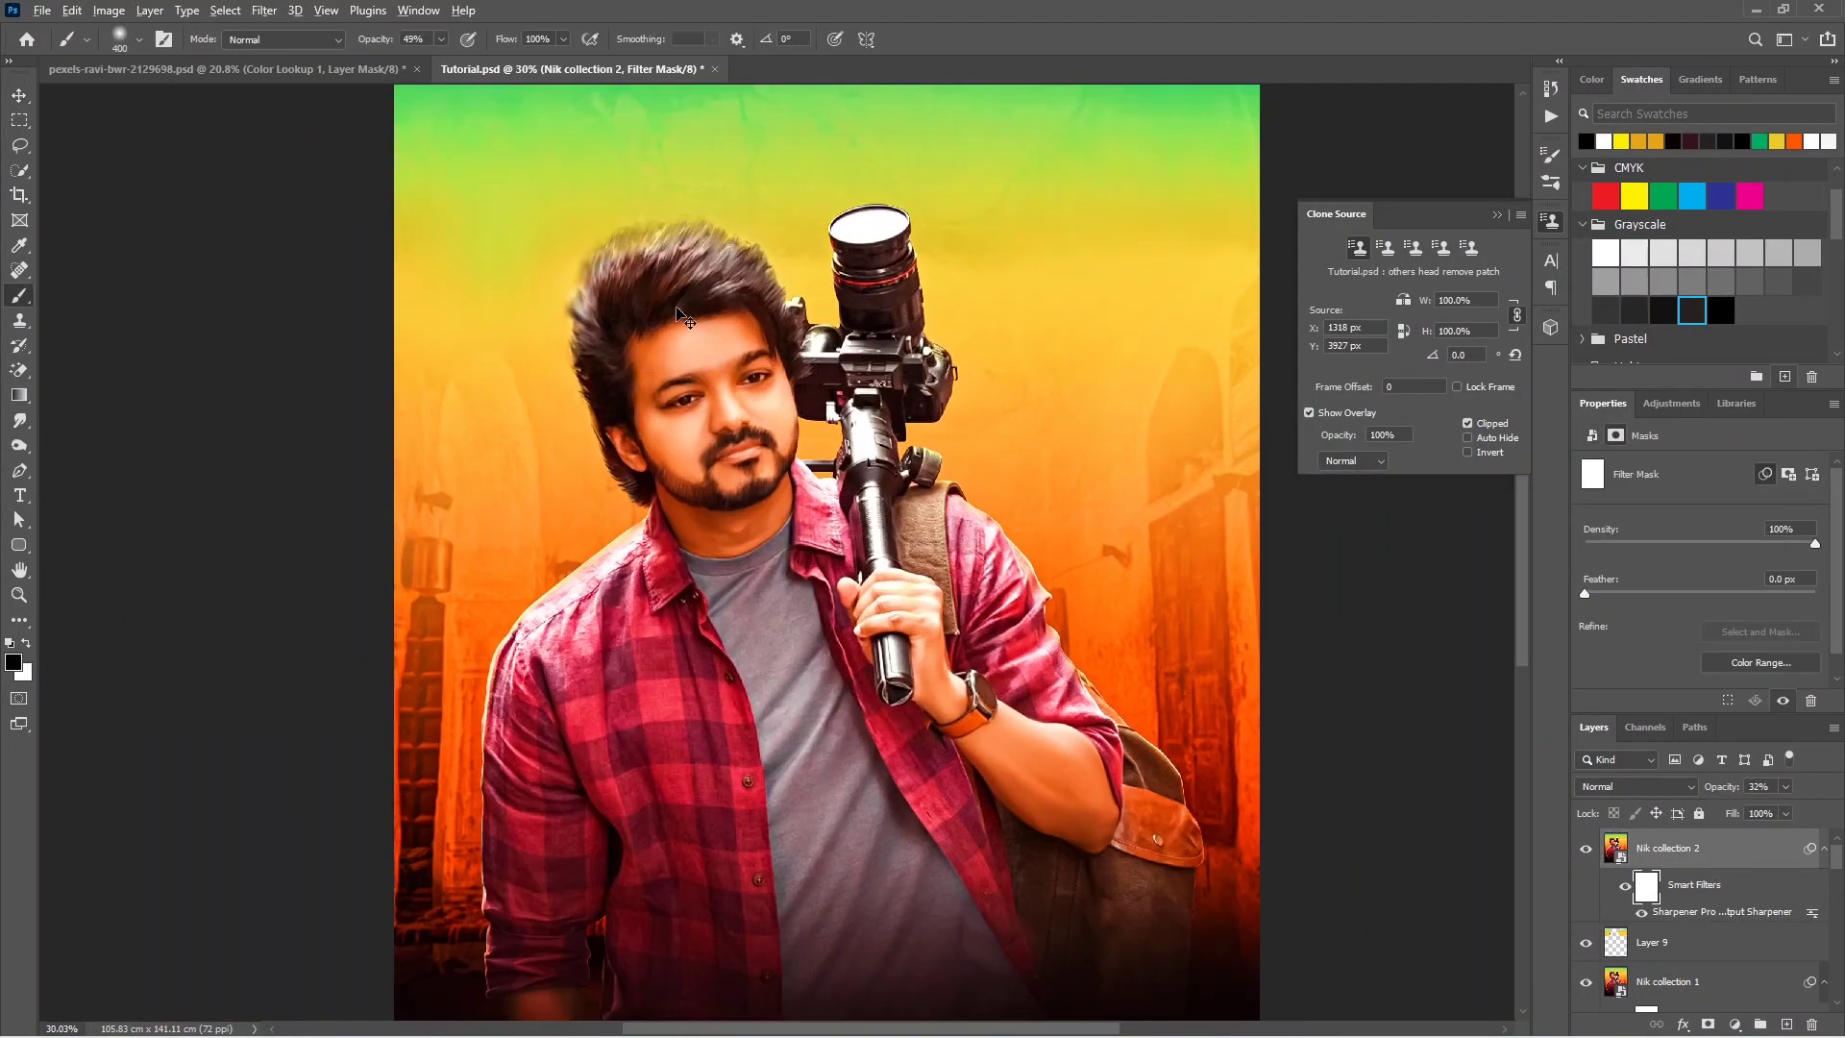
scroll(696, 516, up, 2)
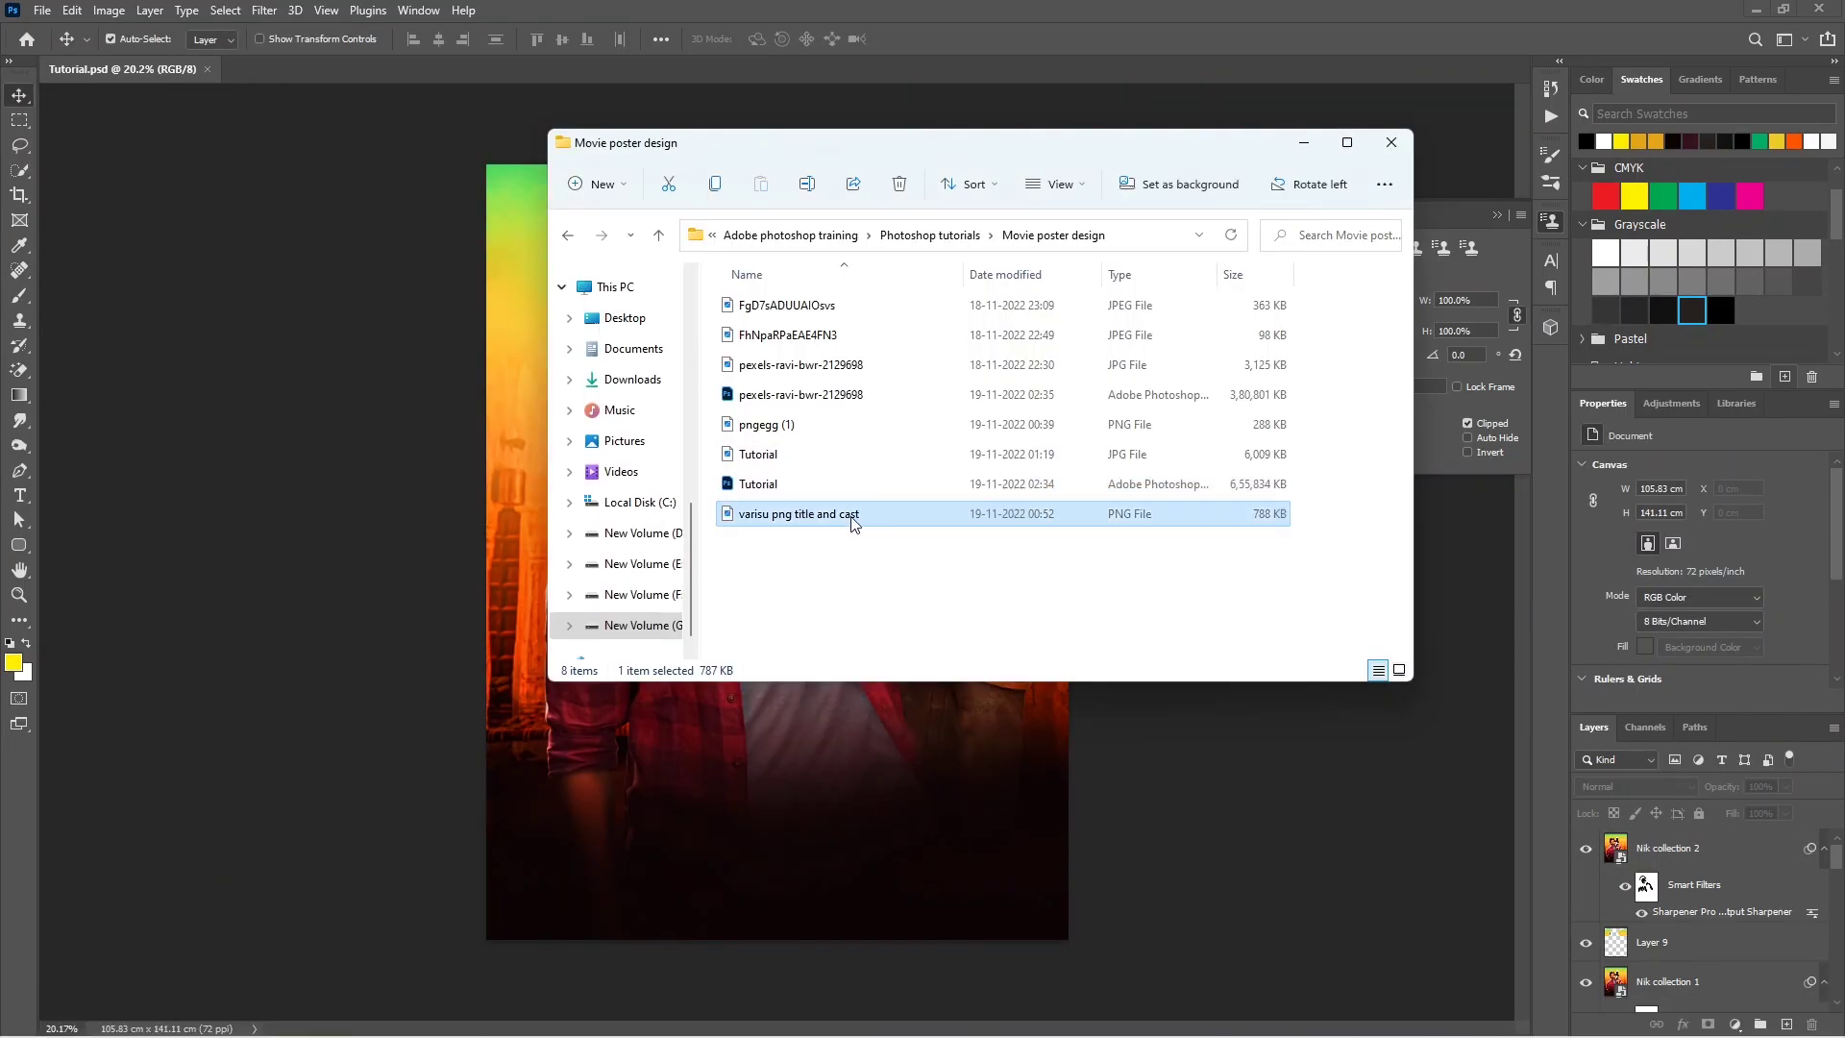
Step: Place the VARISU title-and-cast PNG as embedded artwork and lock the sharpened actor layer
key(Return)
click(1615, 888)
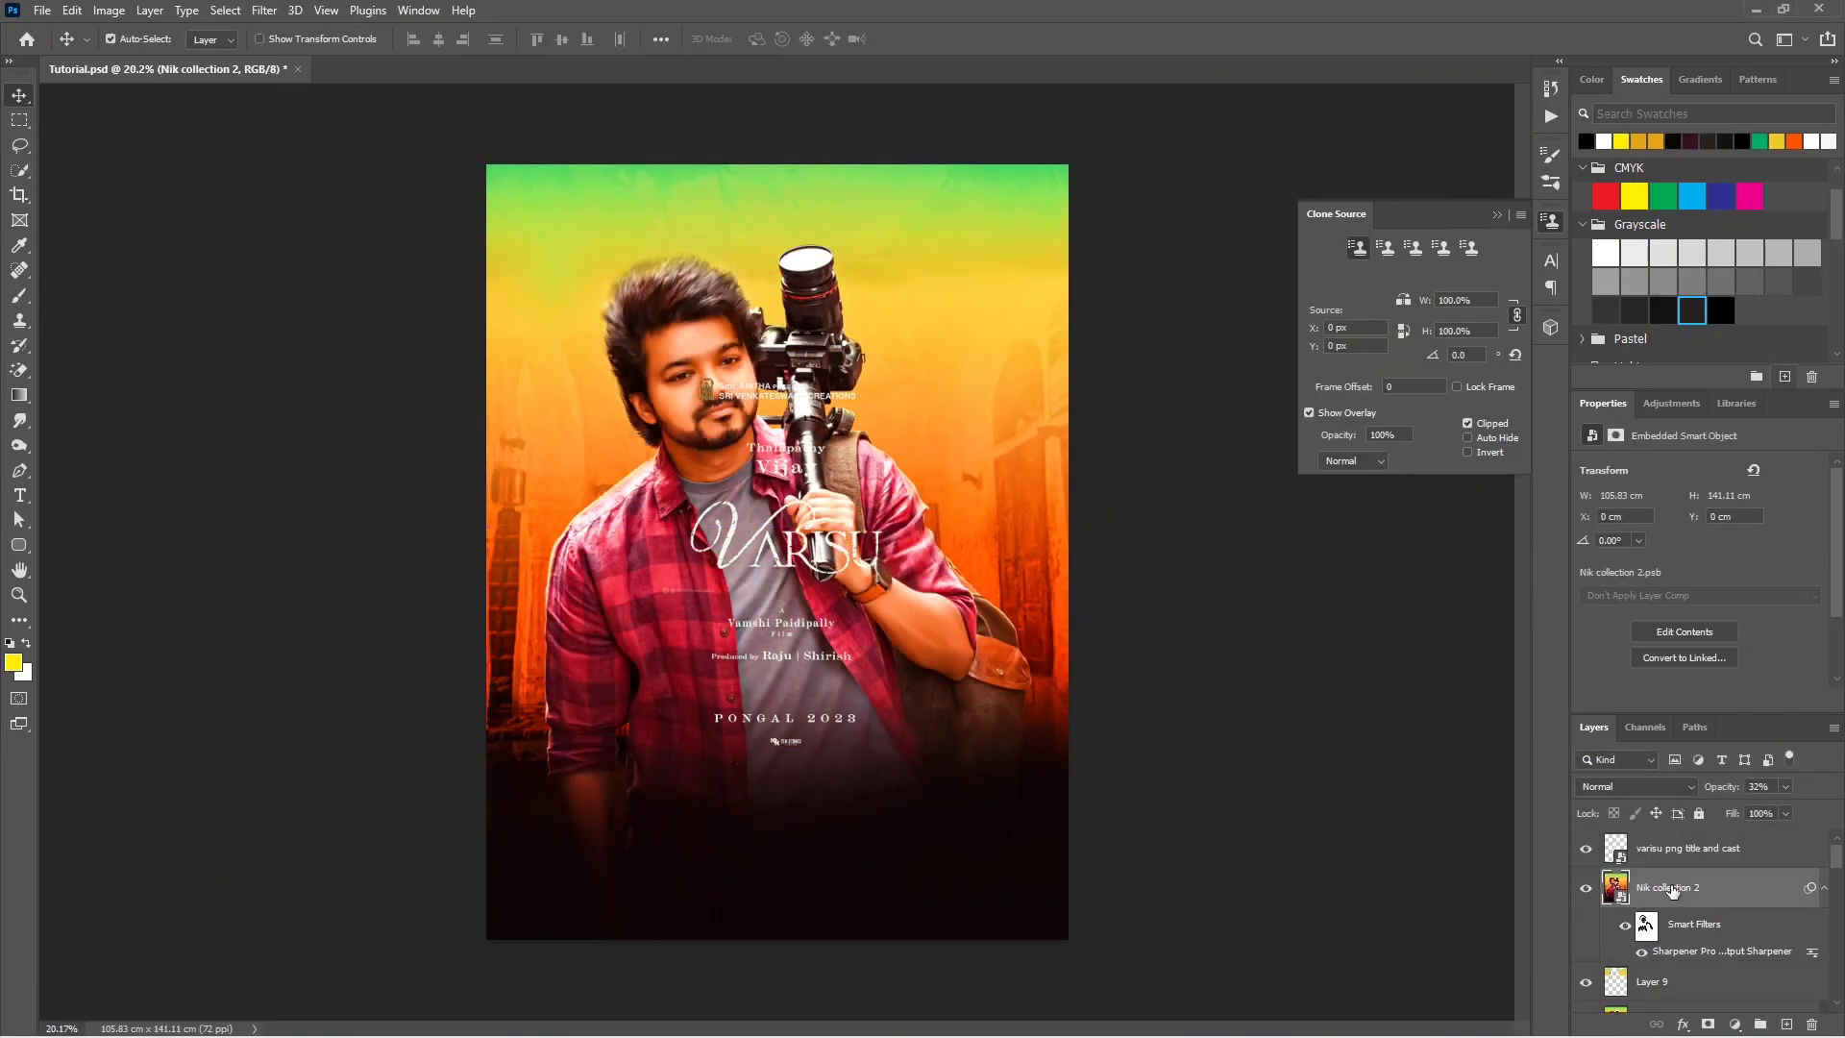
click(1699, 813)
click(1681, 848)
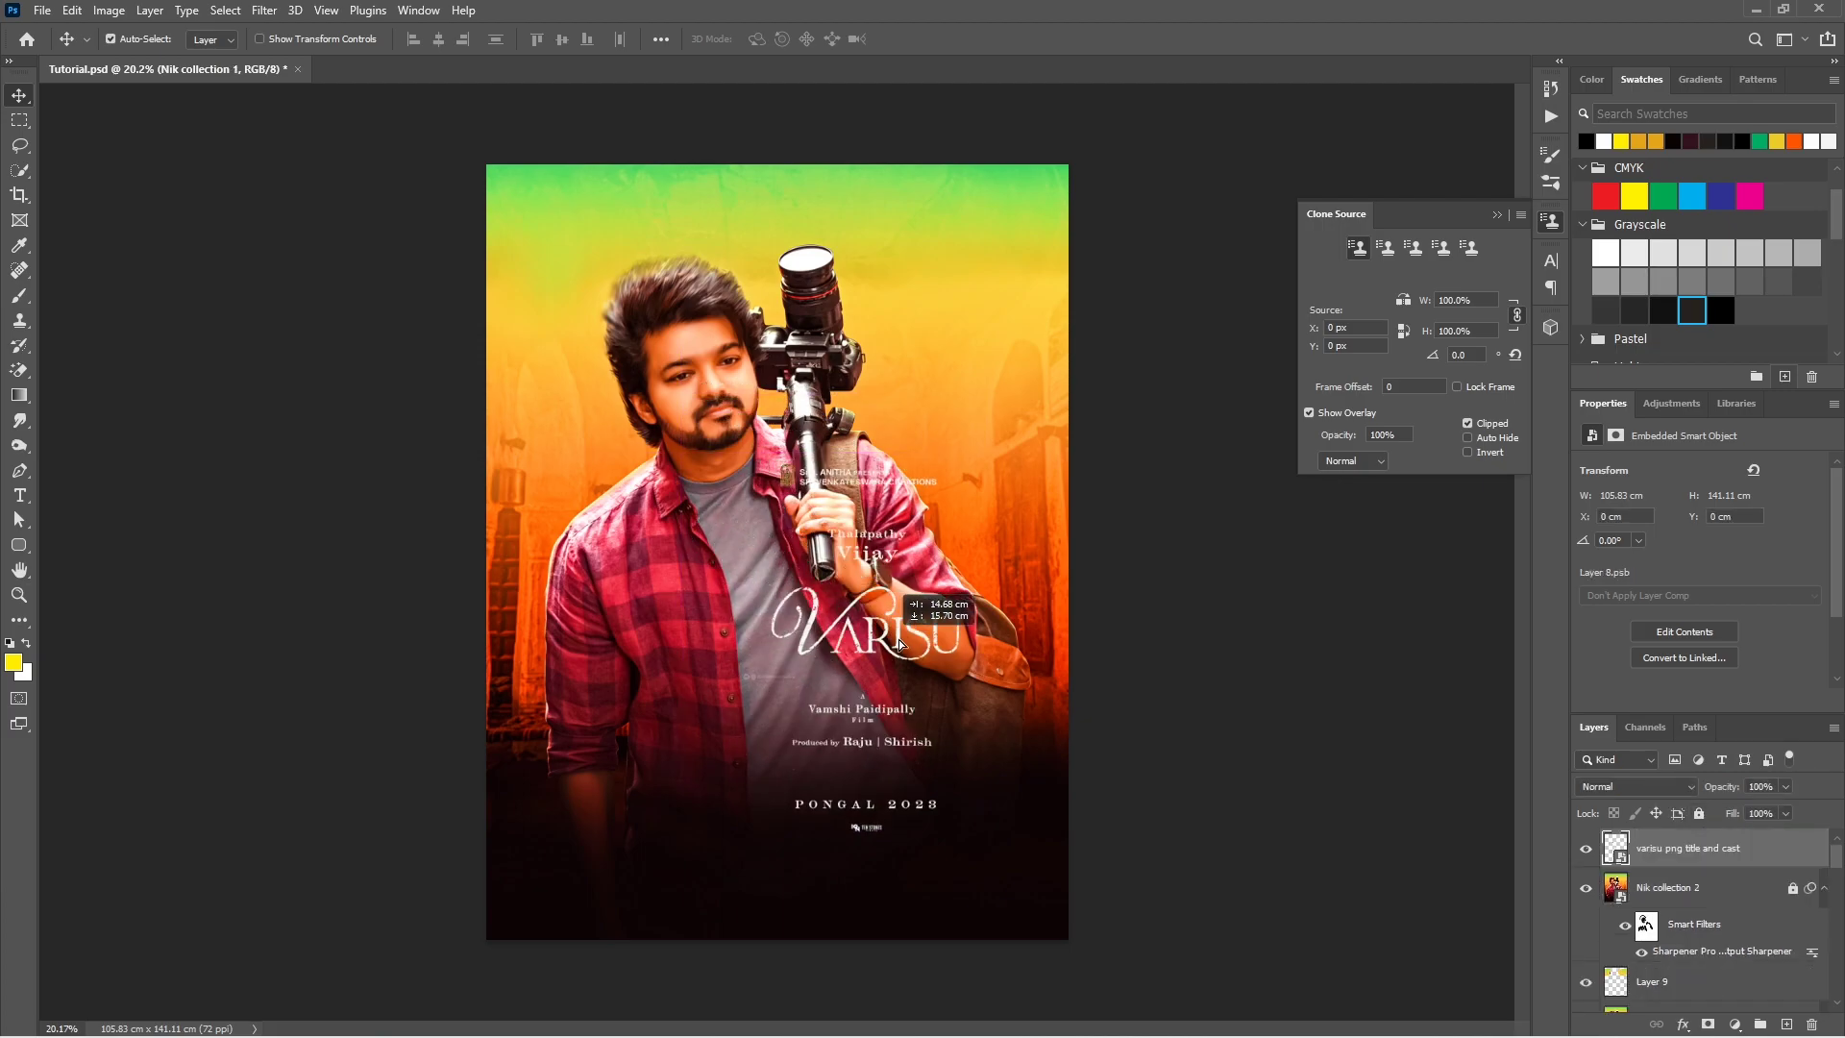
scroll(885, 297, up, 2)
Step: Cut the title artwork's text pieces onto their own separate layers above the actor
key(m)
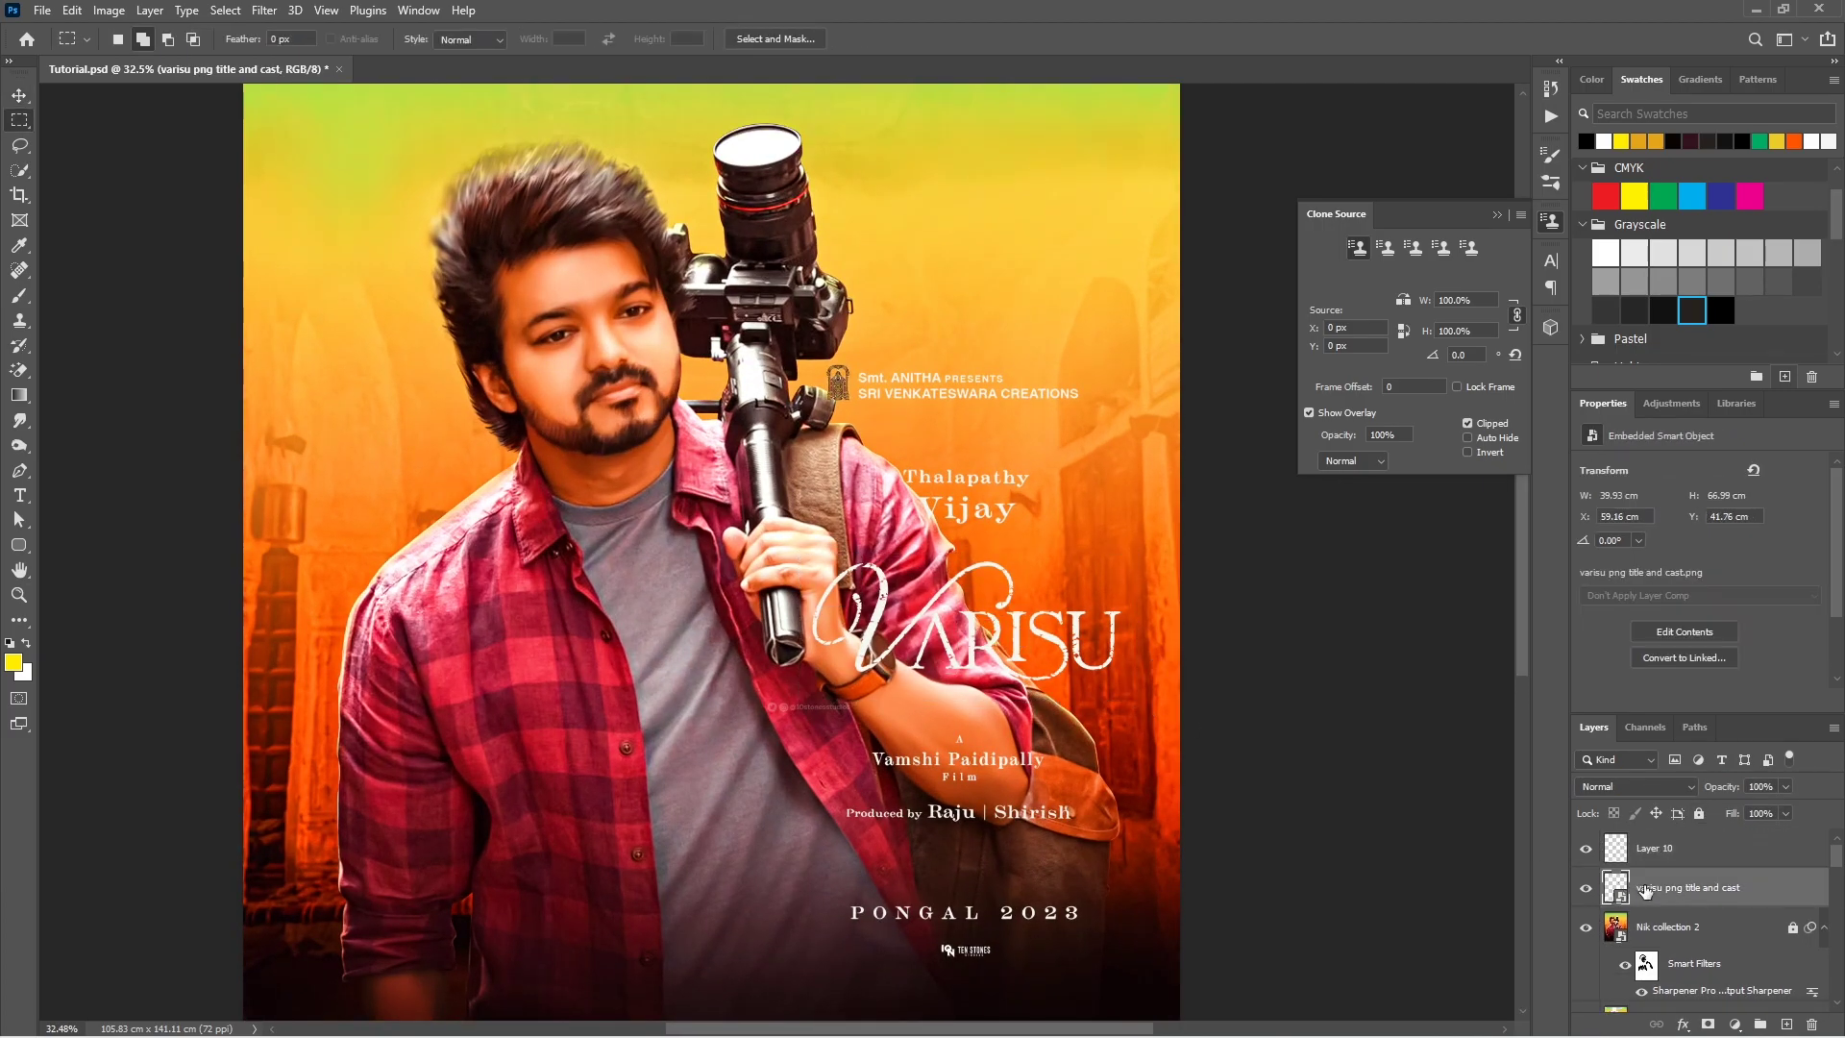
key(ctrl+j)
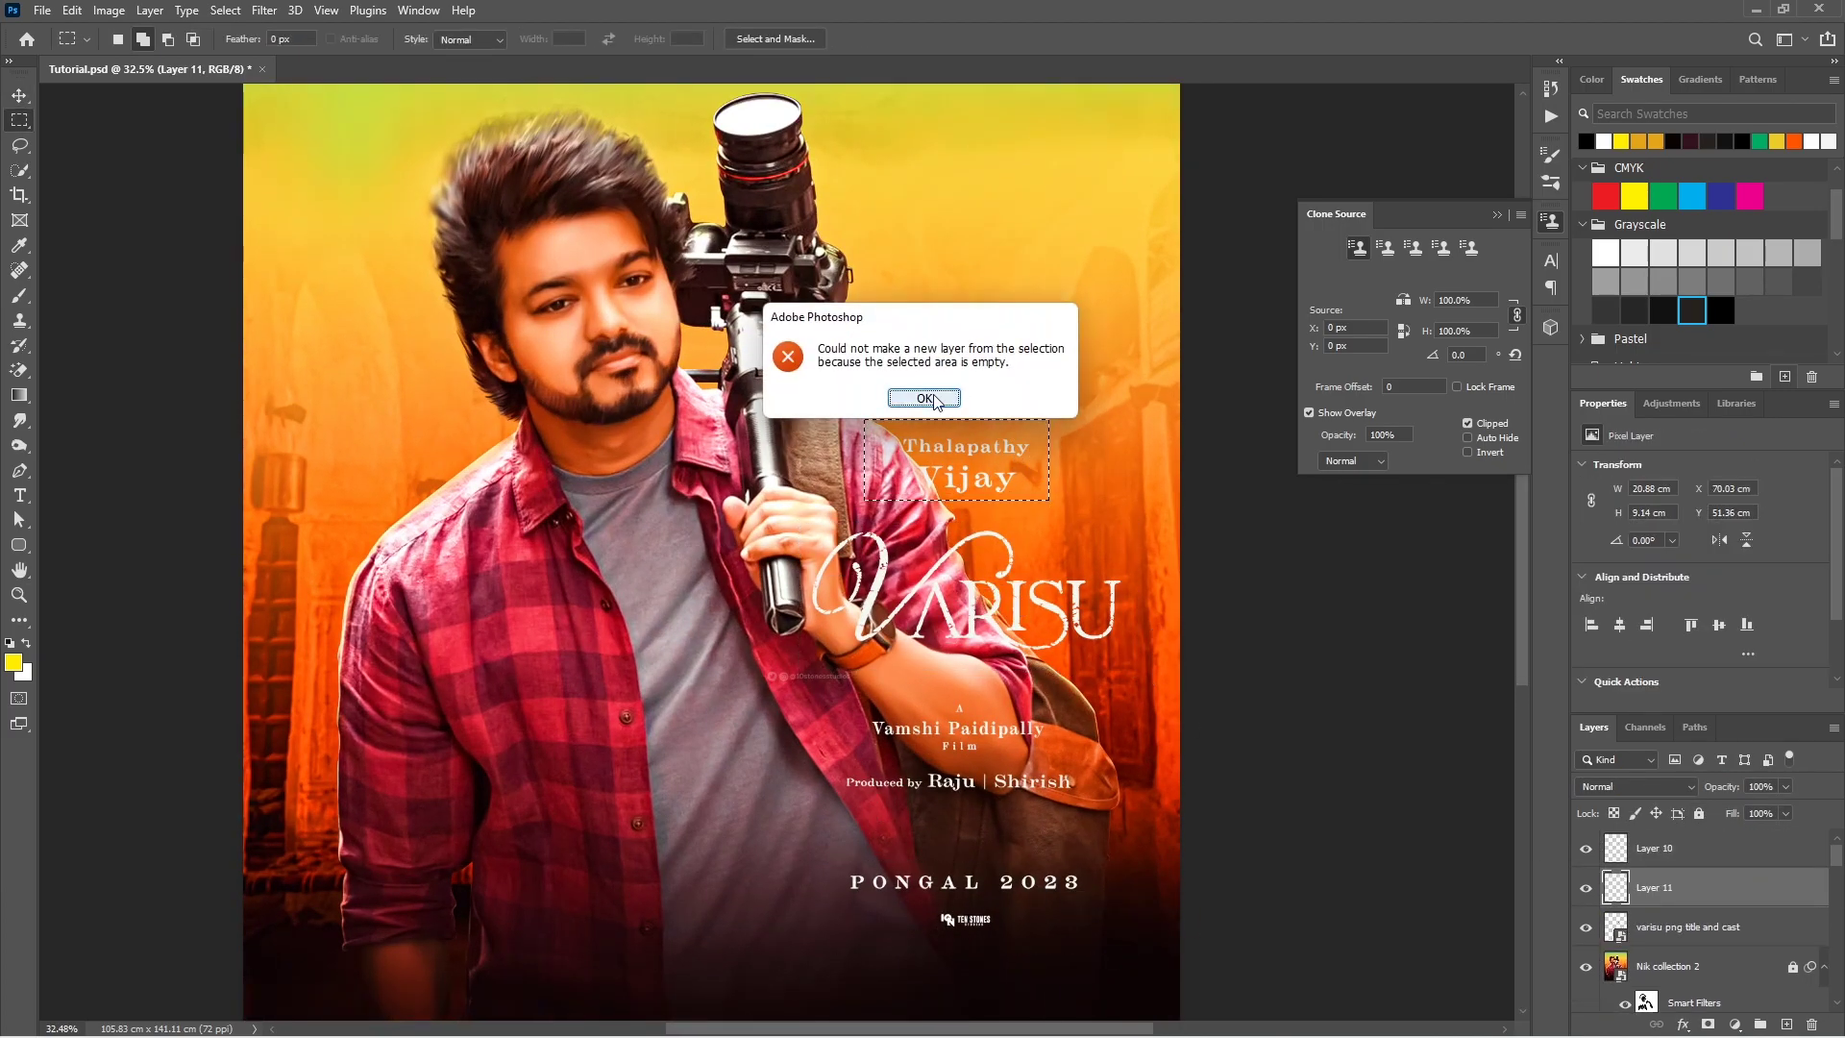
key(Return)
click(1677, 926)
key(ctrl+j)
click(1677, 966)
key(ctrl+j)
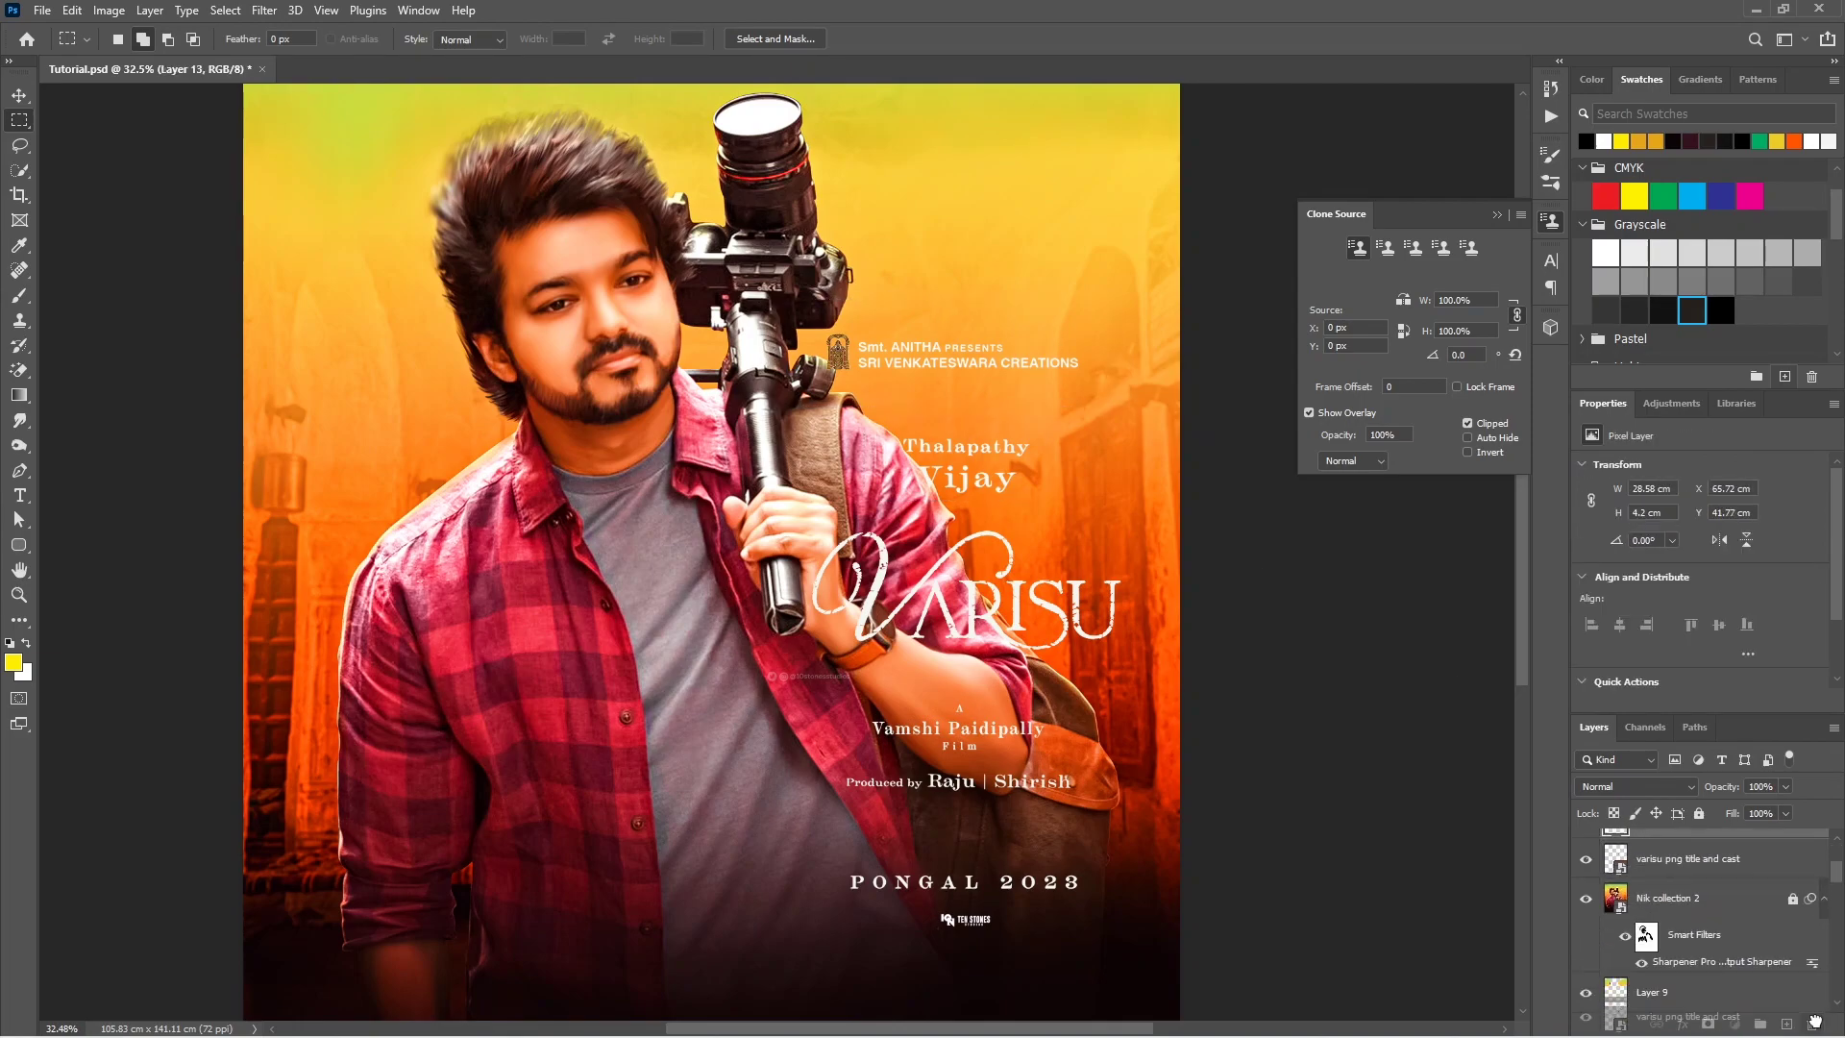
drag(1676, 966, 1589, 851)
Step: Rename the new layers sri, pongal and thalapathy vj
text(sri)
key(Return)
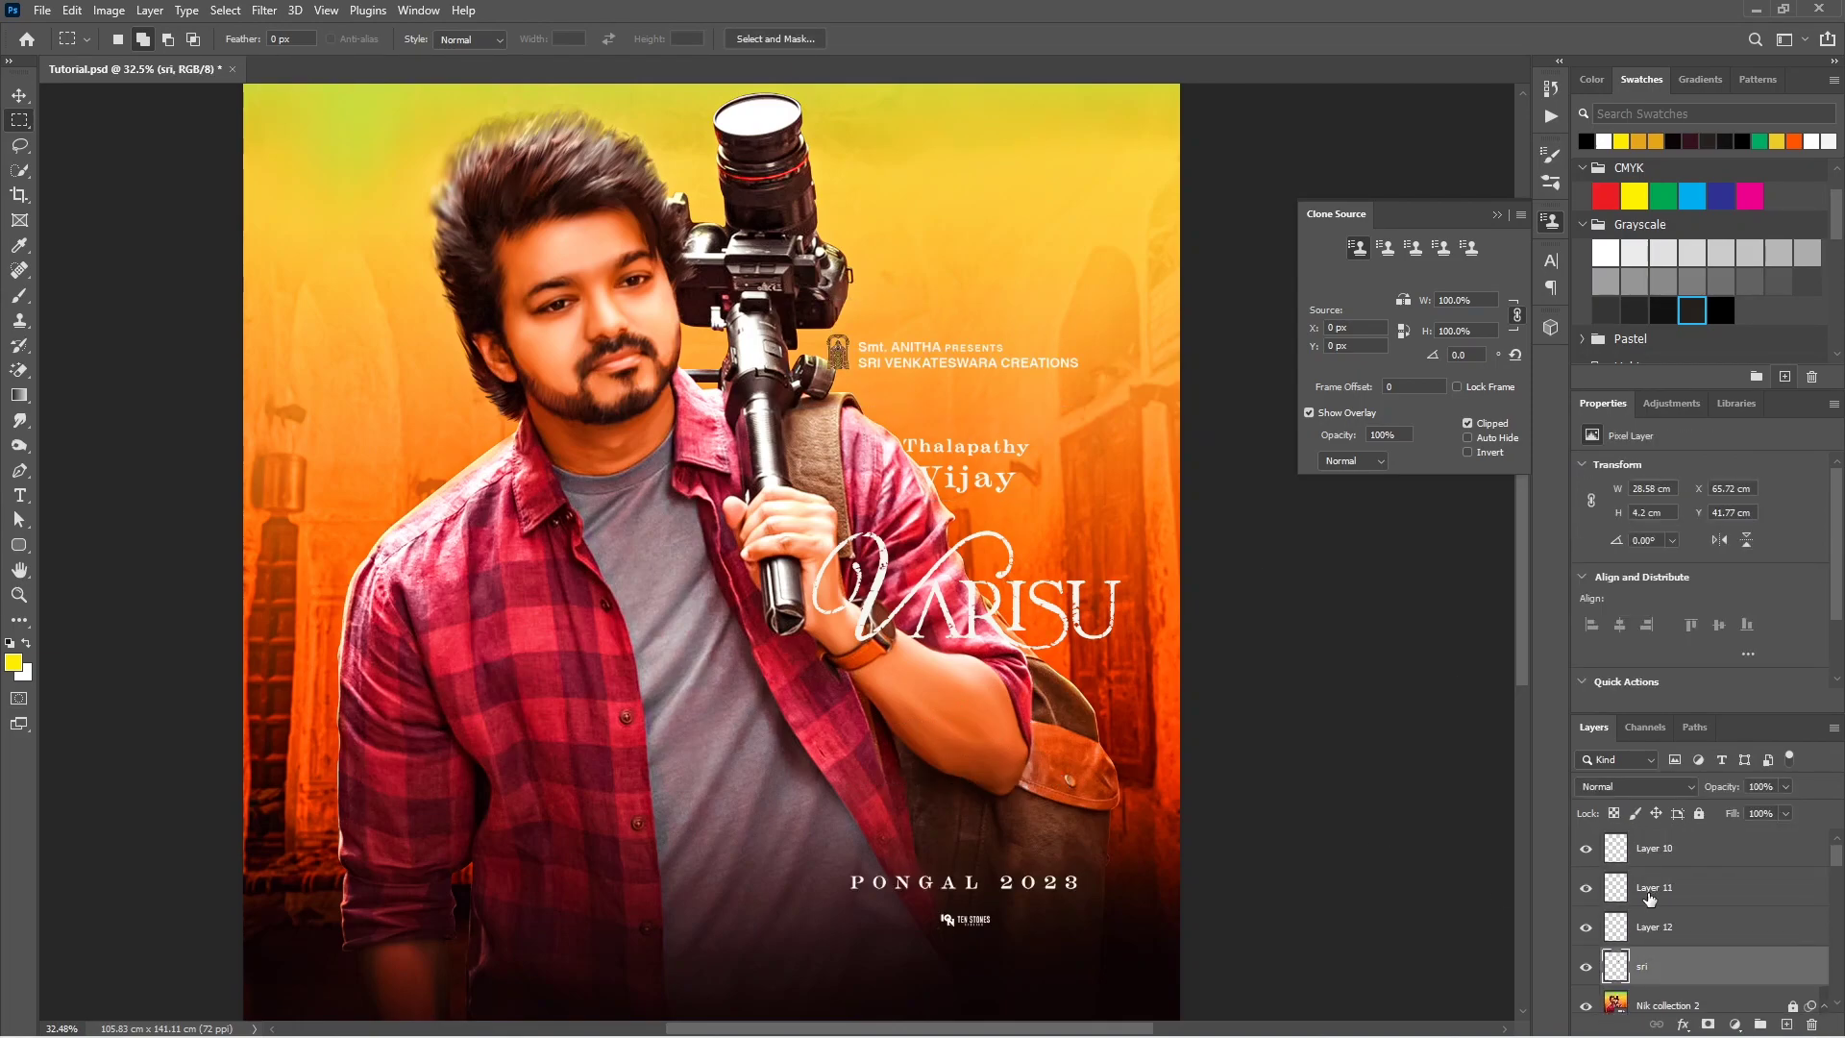
double_click(1648, 889)
text(pongal)
key(Return)
double_click(1653, 927)
text(thalapathy vj)
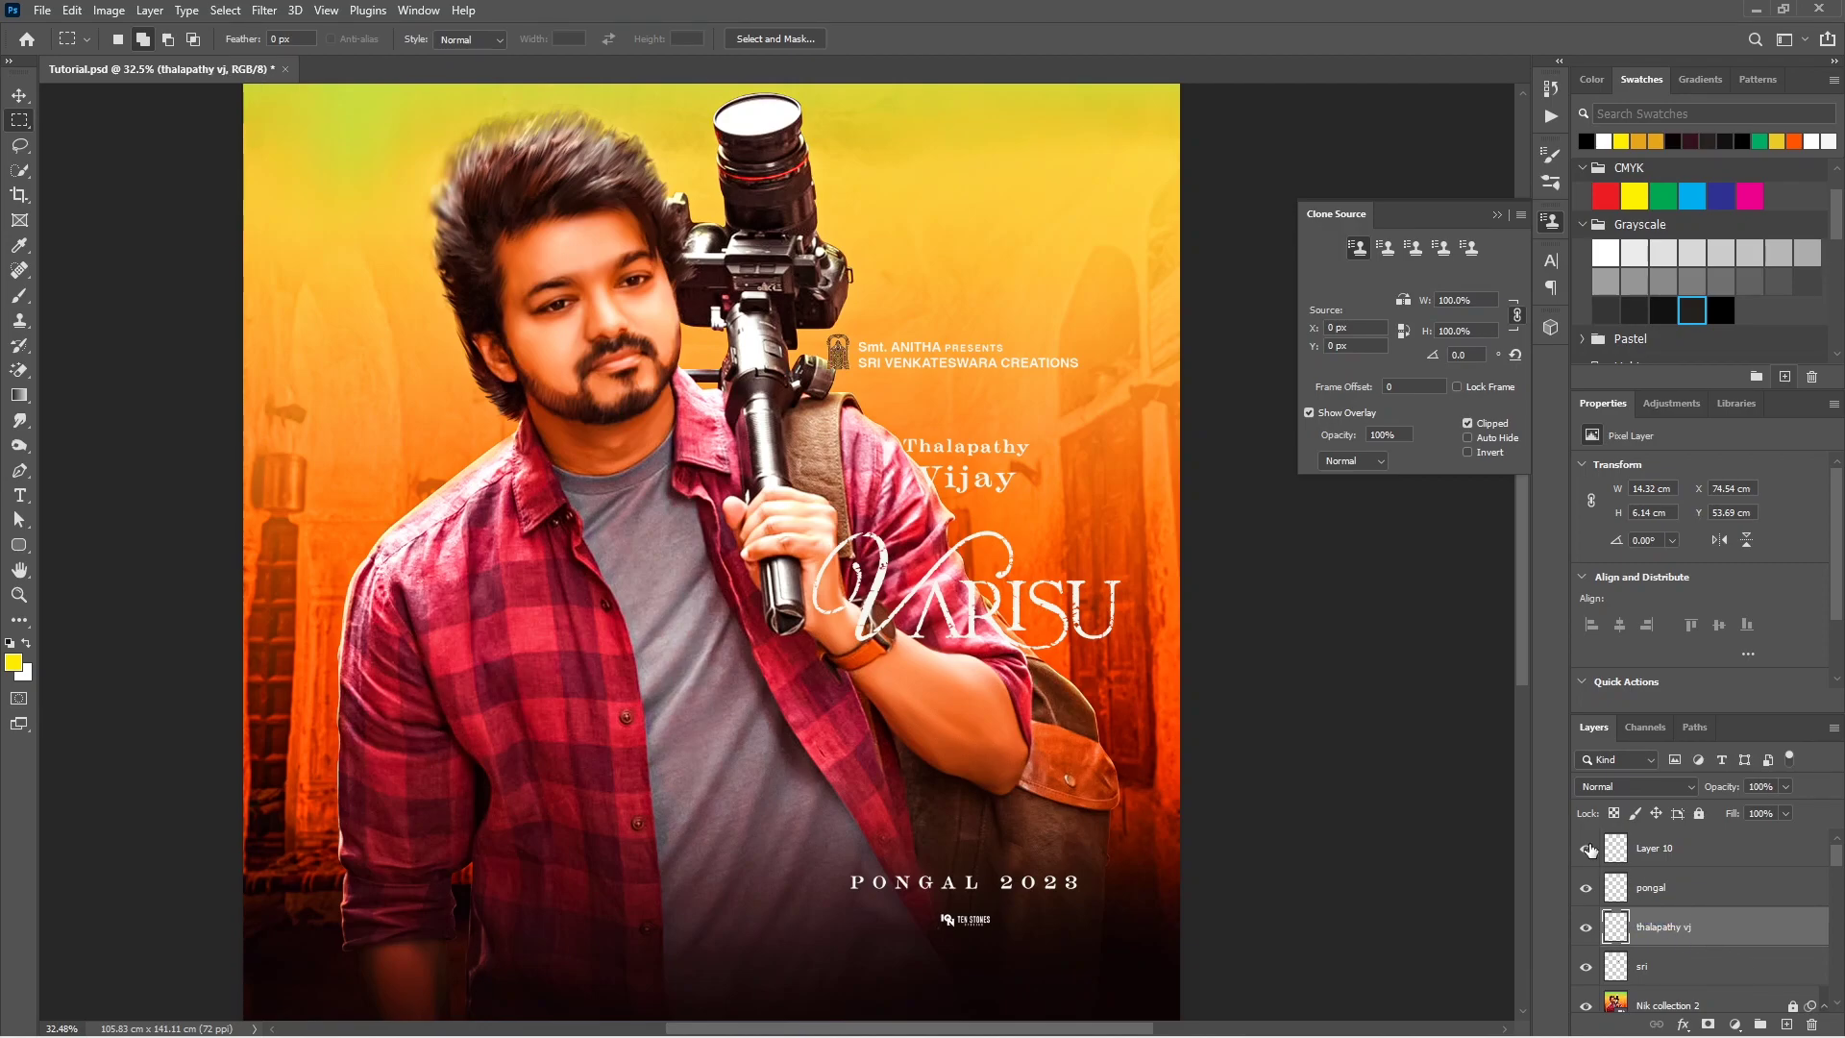
double_click(1643, 846)
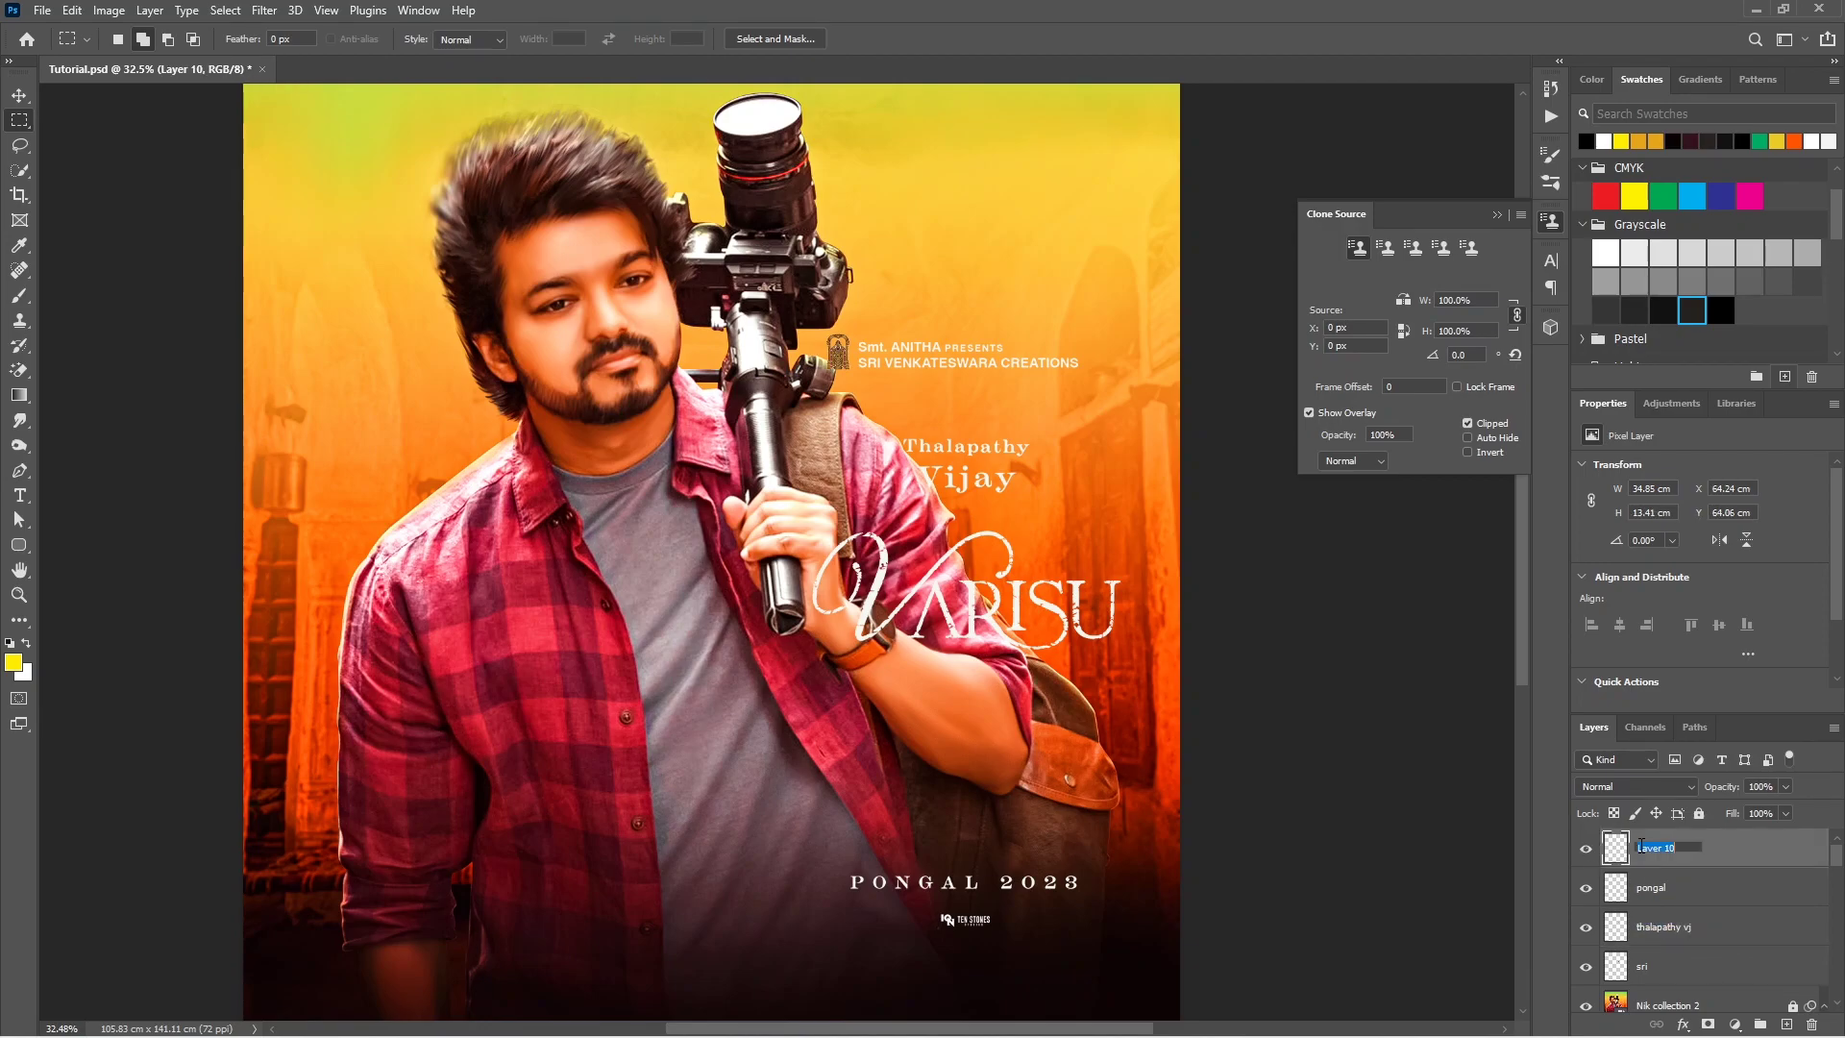
text(title)
Step: Enlarge the VARISU title and move it to the poster's bottom
scroll(1040, 638, down, 2)
key(ctrl+t)
drag(908, 413, 730, 783)
drag(865, 836, 980, 882)
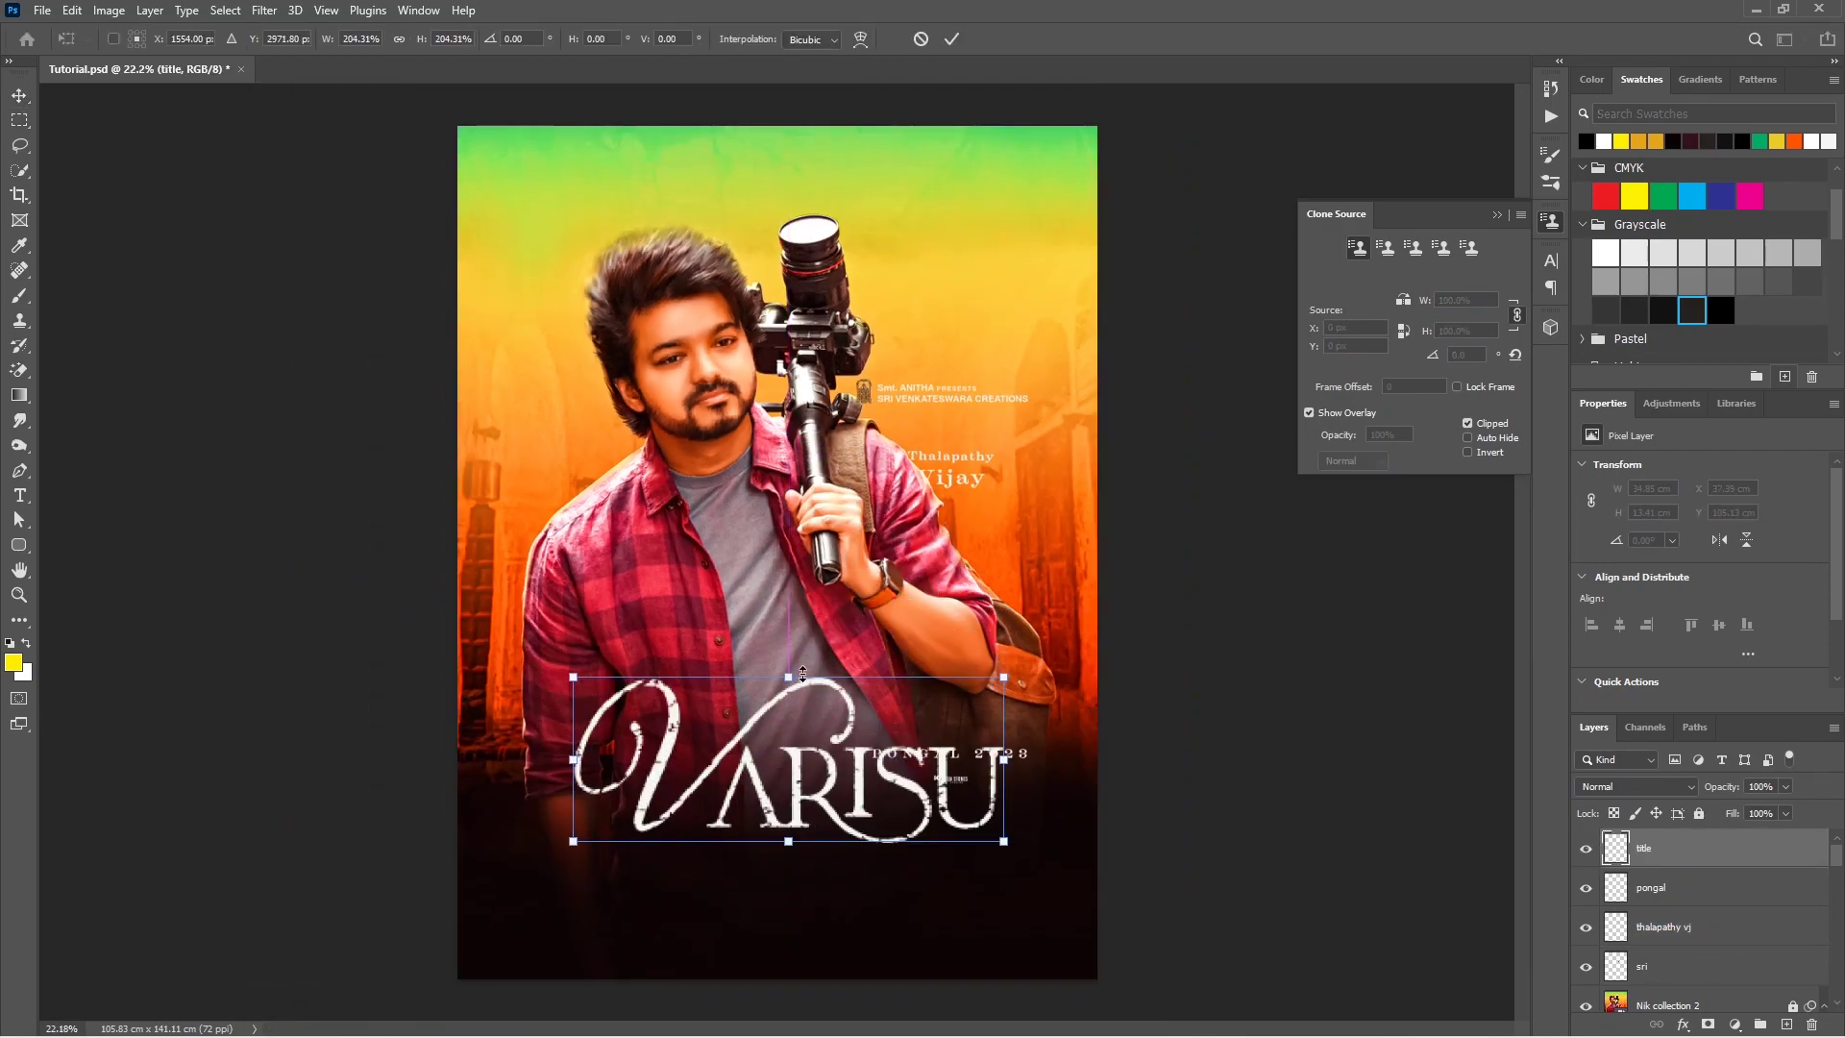
drag(750, 846, 738, 838)
key(Return)
Step: Position PONGAL 2023 below the title and Thalapathy Vijay above it
click(980, 759)
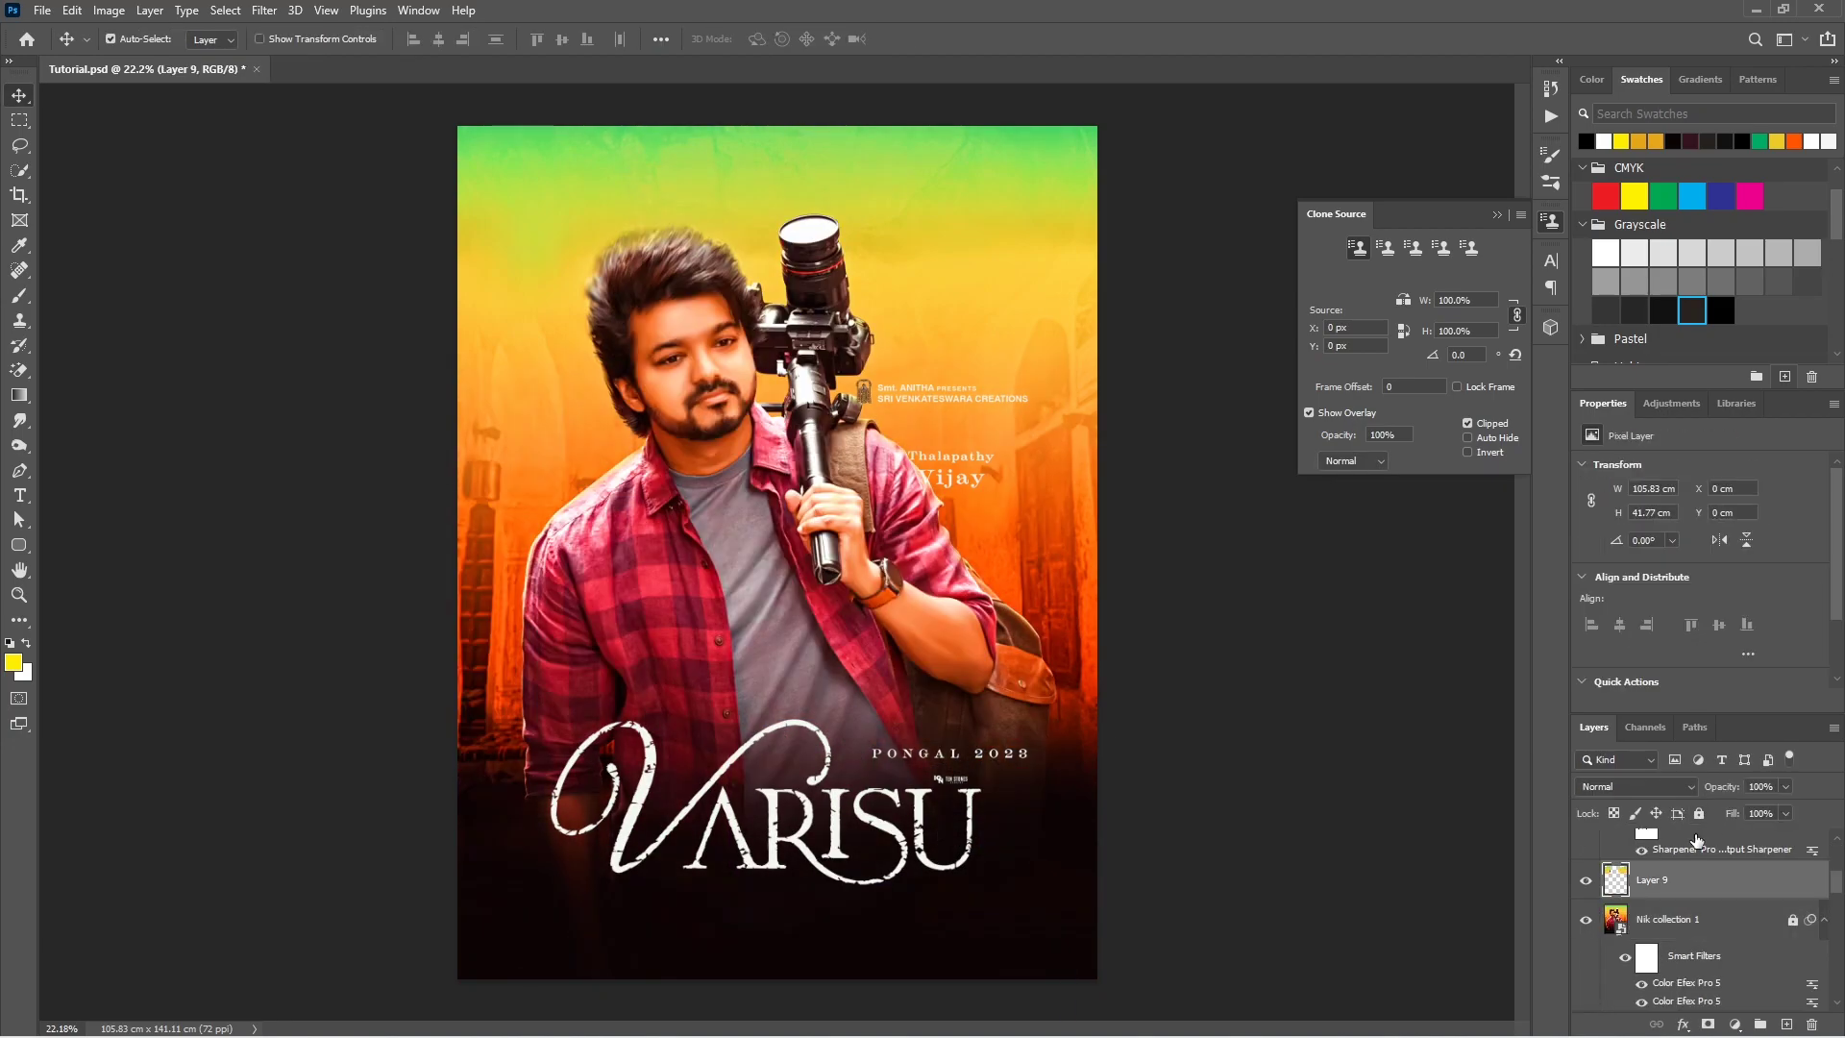
drag(791, 932, 790, 933)
key(ctrl+t)
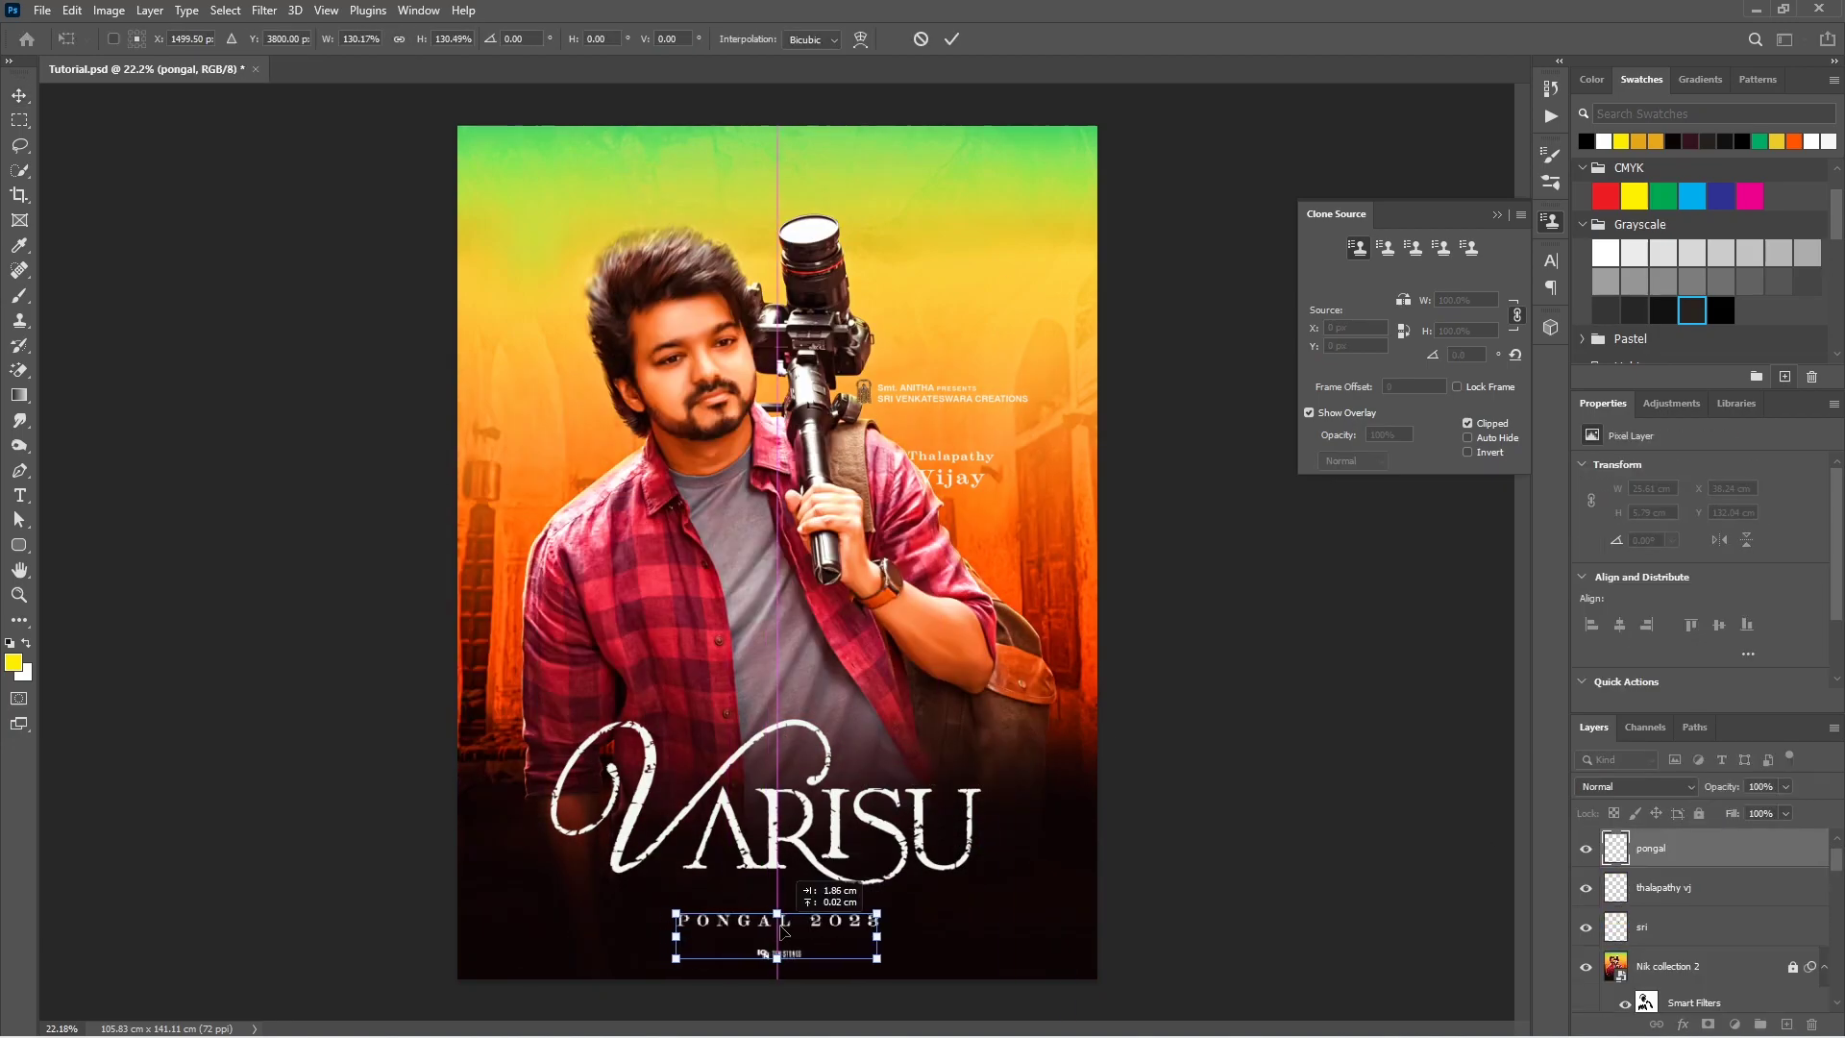
key(Return)
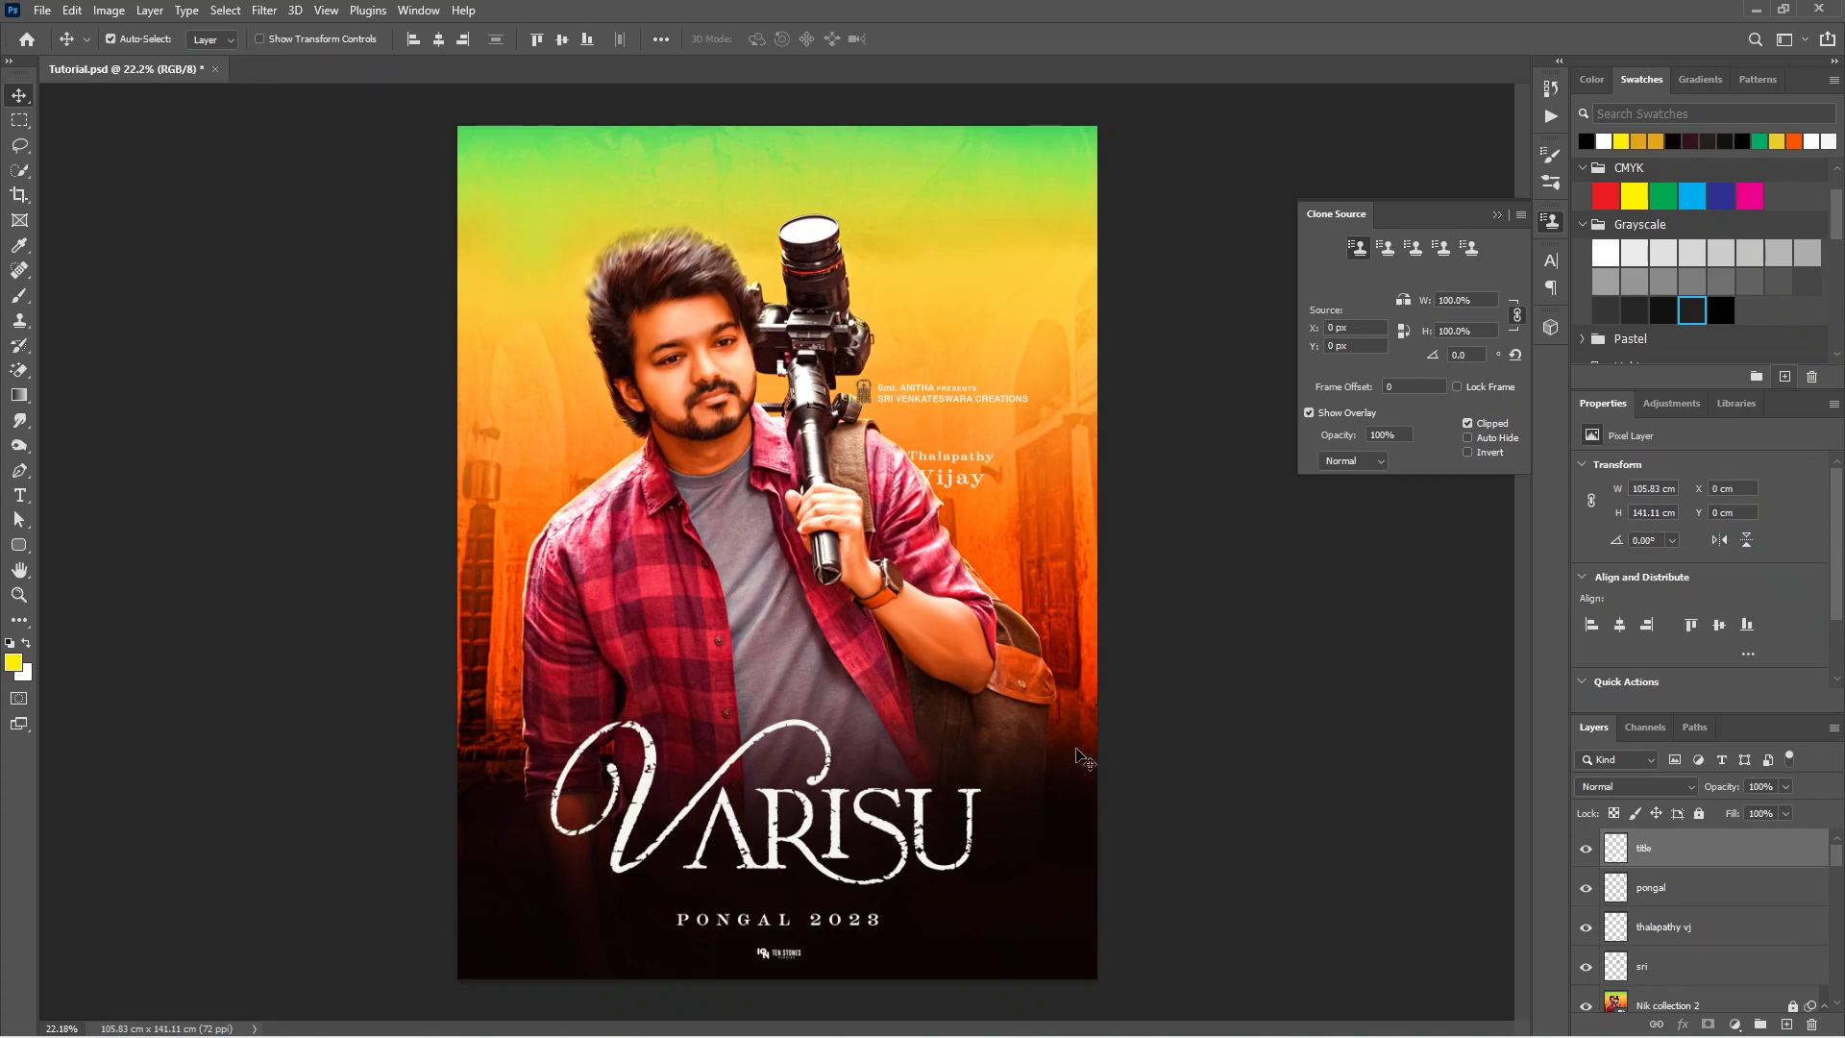
key(ctrl+z)
drag(946, 470, 807, 684)
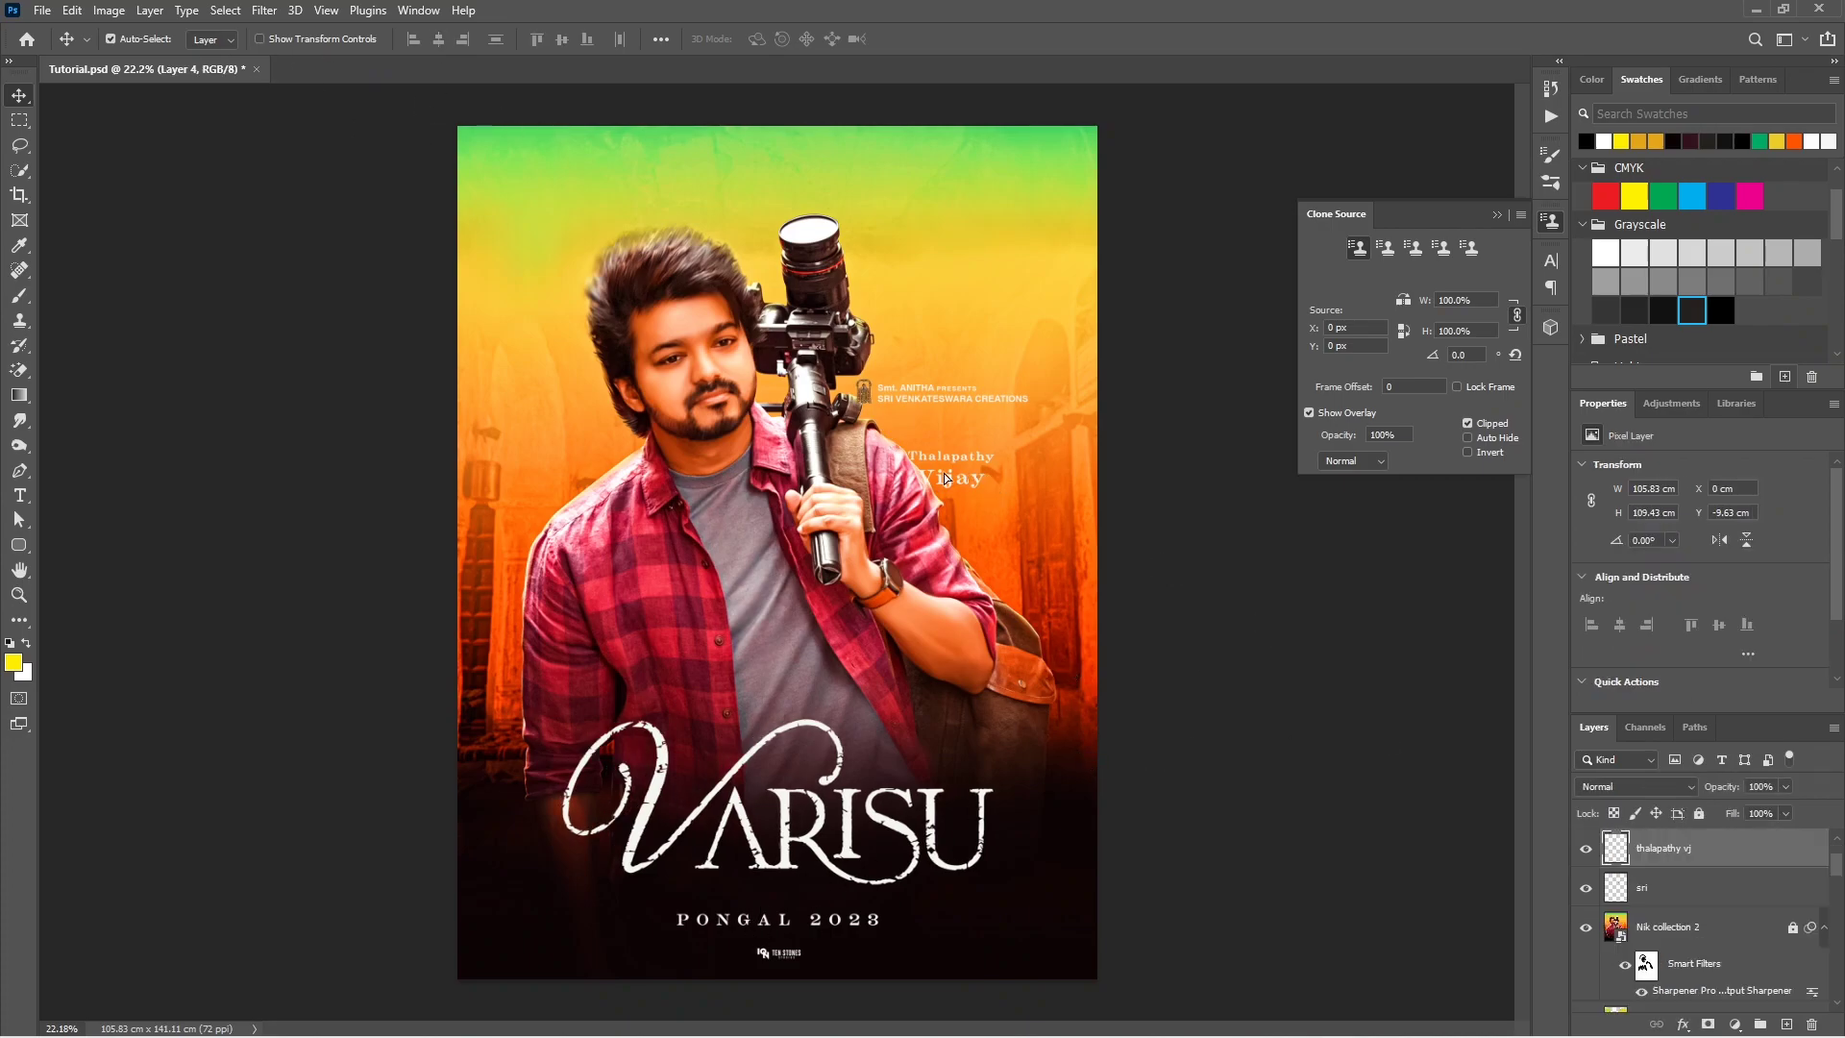
Step: Shrink and centre the VARISU title, with Thalapathy Vijay placed just above it
click(999, 783)
key(ctrl+t)
key(Escape)
click(864, 817)
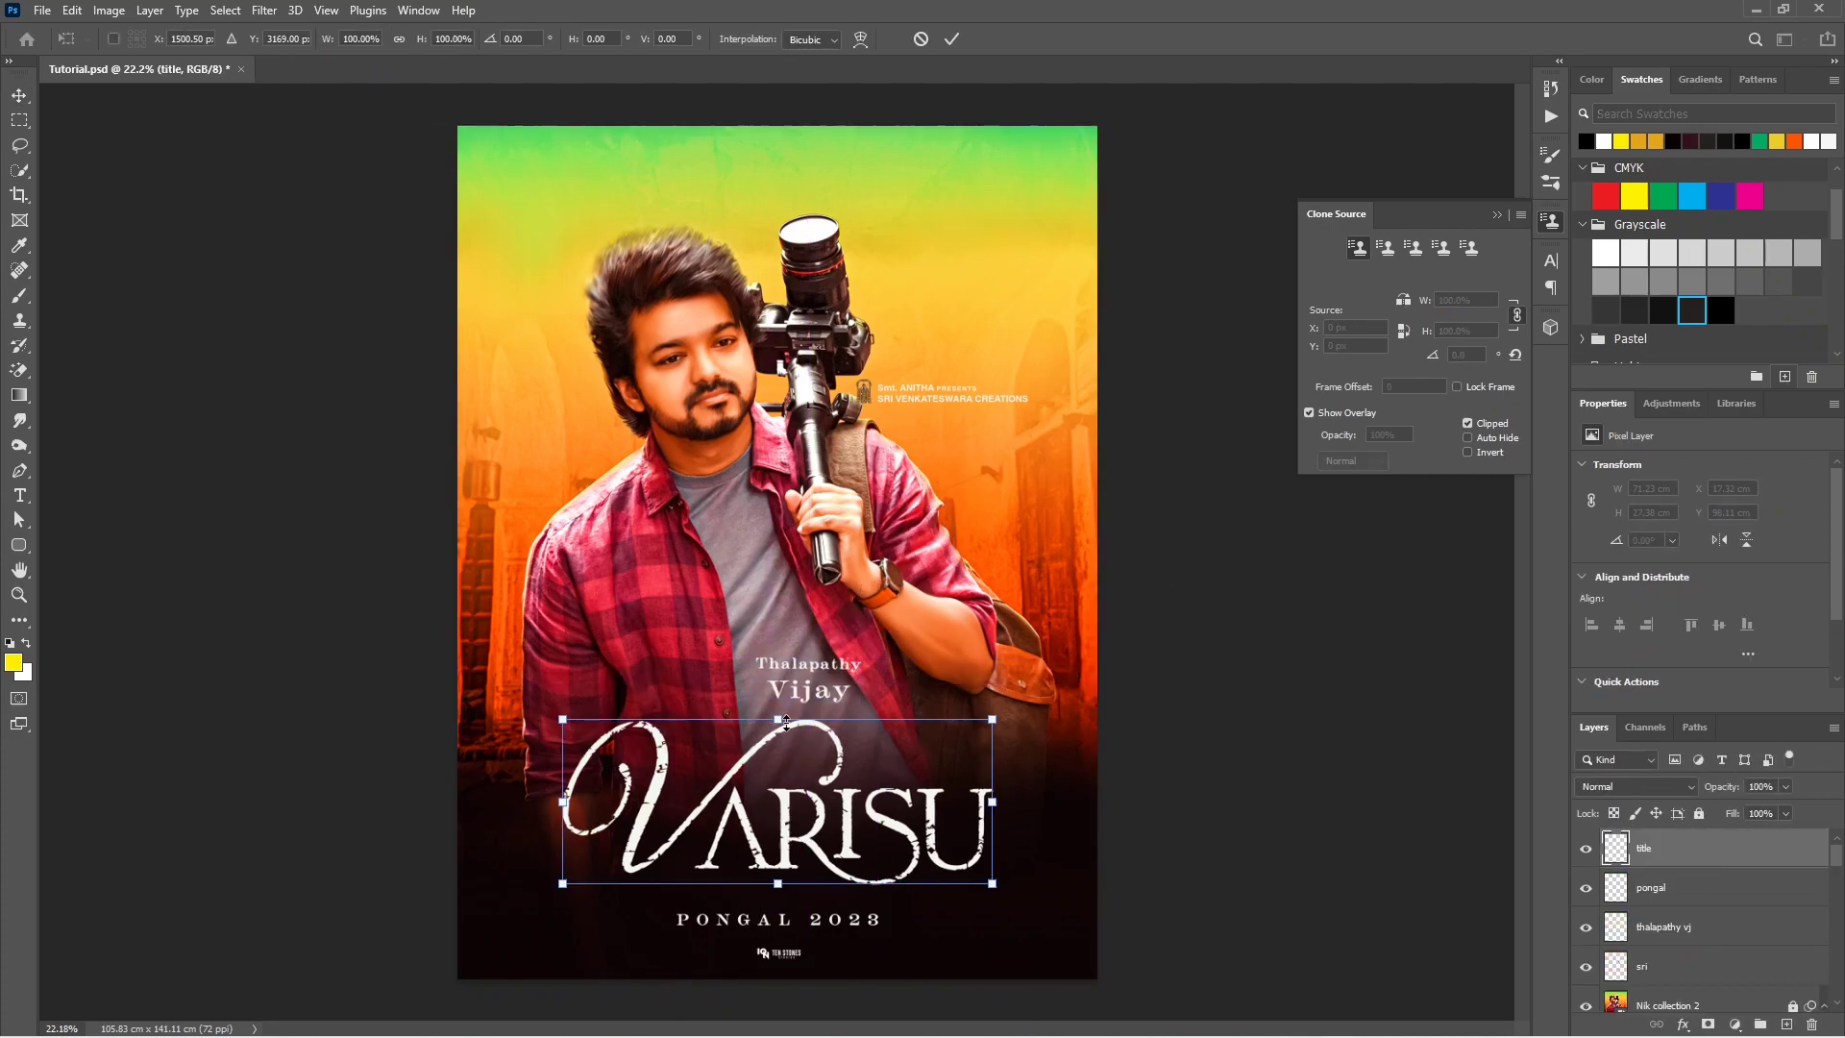
drag(994, 879, 951, 870)
key(Return)
drag(786, 847, 786, 855)
drag(845, 684, 807, 755)
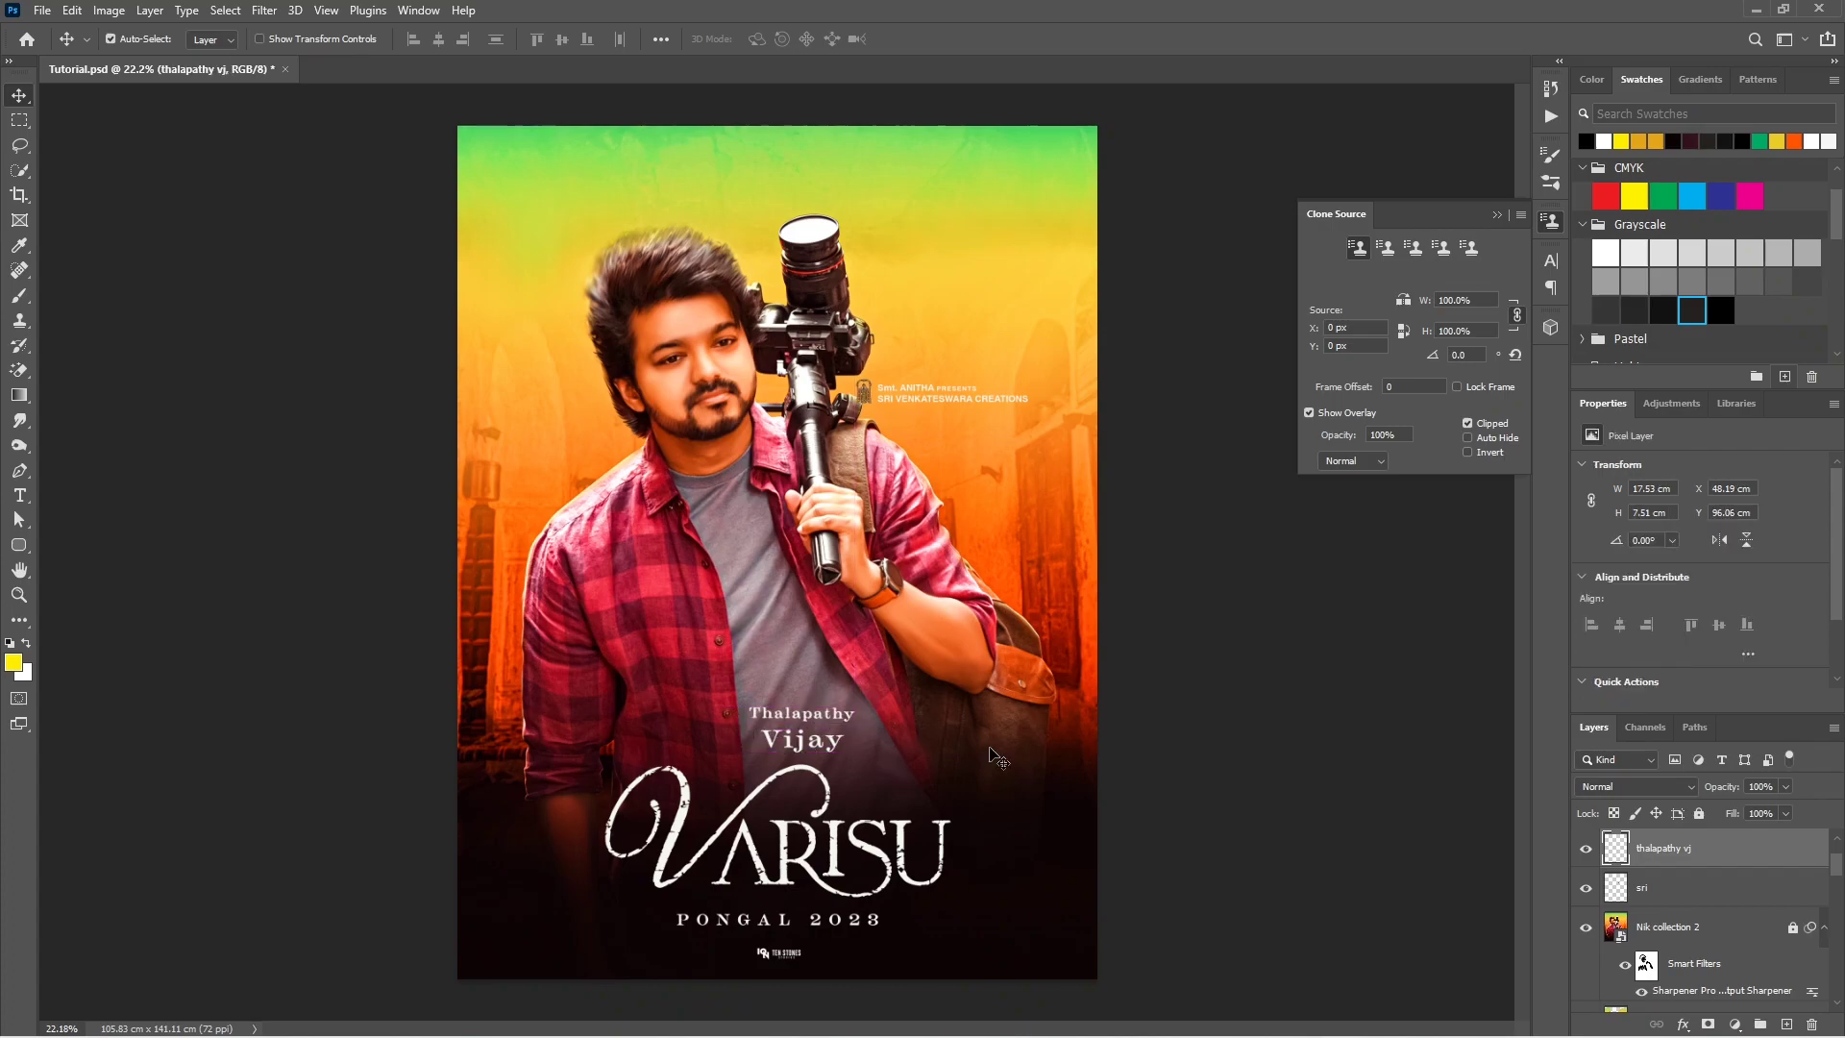
Step: Move the production logo up to the poster's top
click(966, 408)
mouse_move(965, 408)
mouse_down()
mouse_move(749, 147)
mouse_move(575, 169)
mouse_up()
key(ctrl+t)
Step: Commit the logo's new size and drag the sri logo into the top-left corner
key(Return)
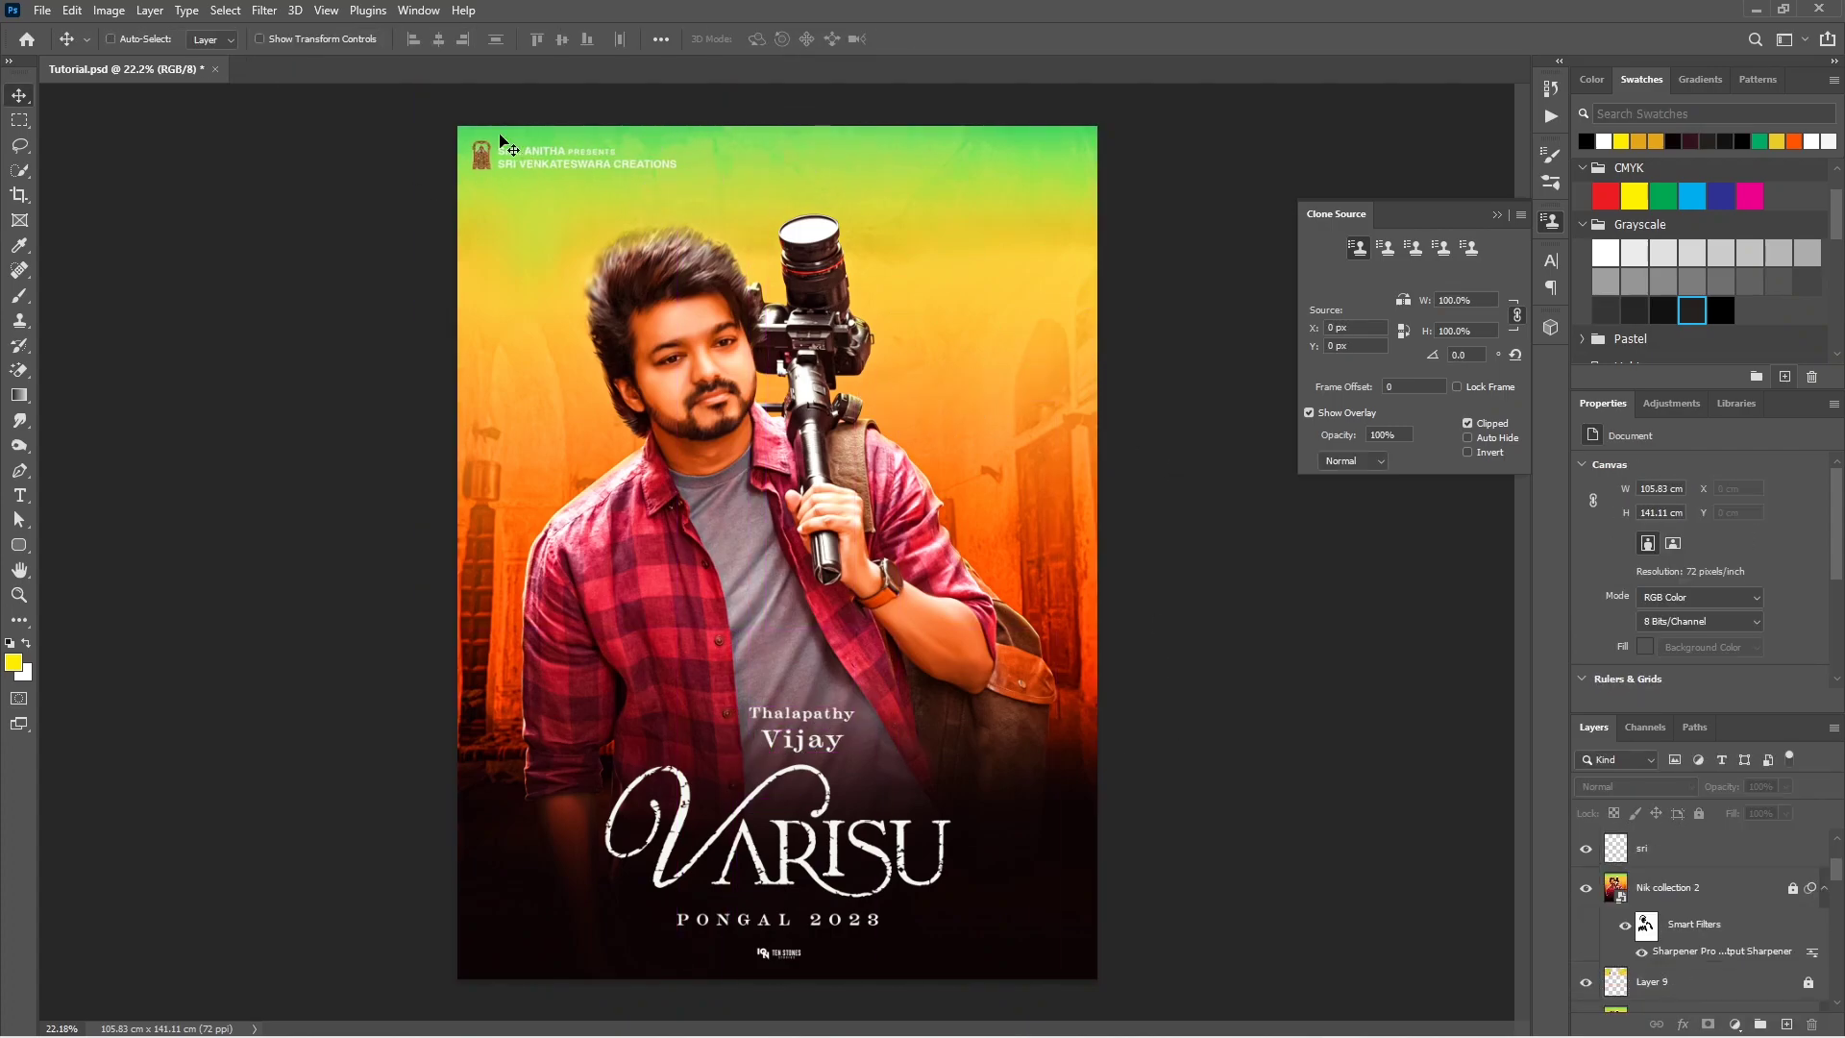
click(1612, 999)
key(alt+period)
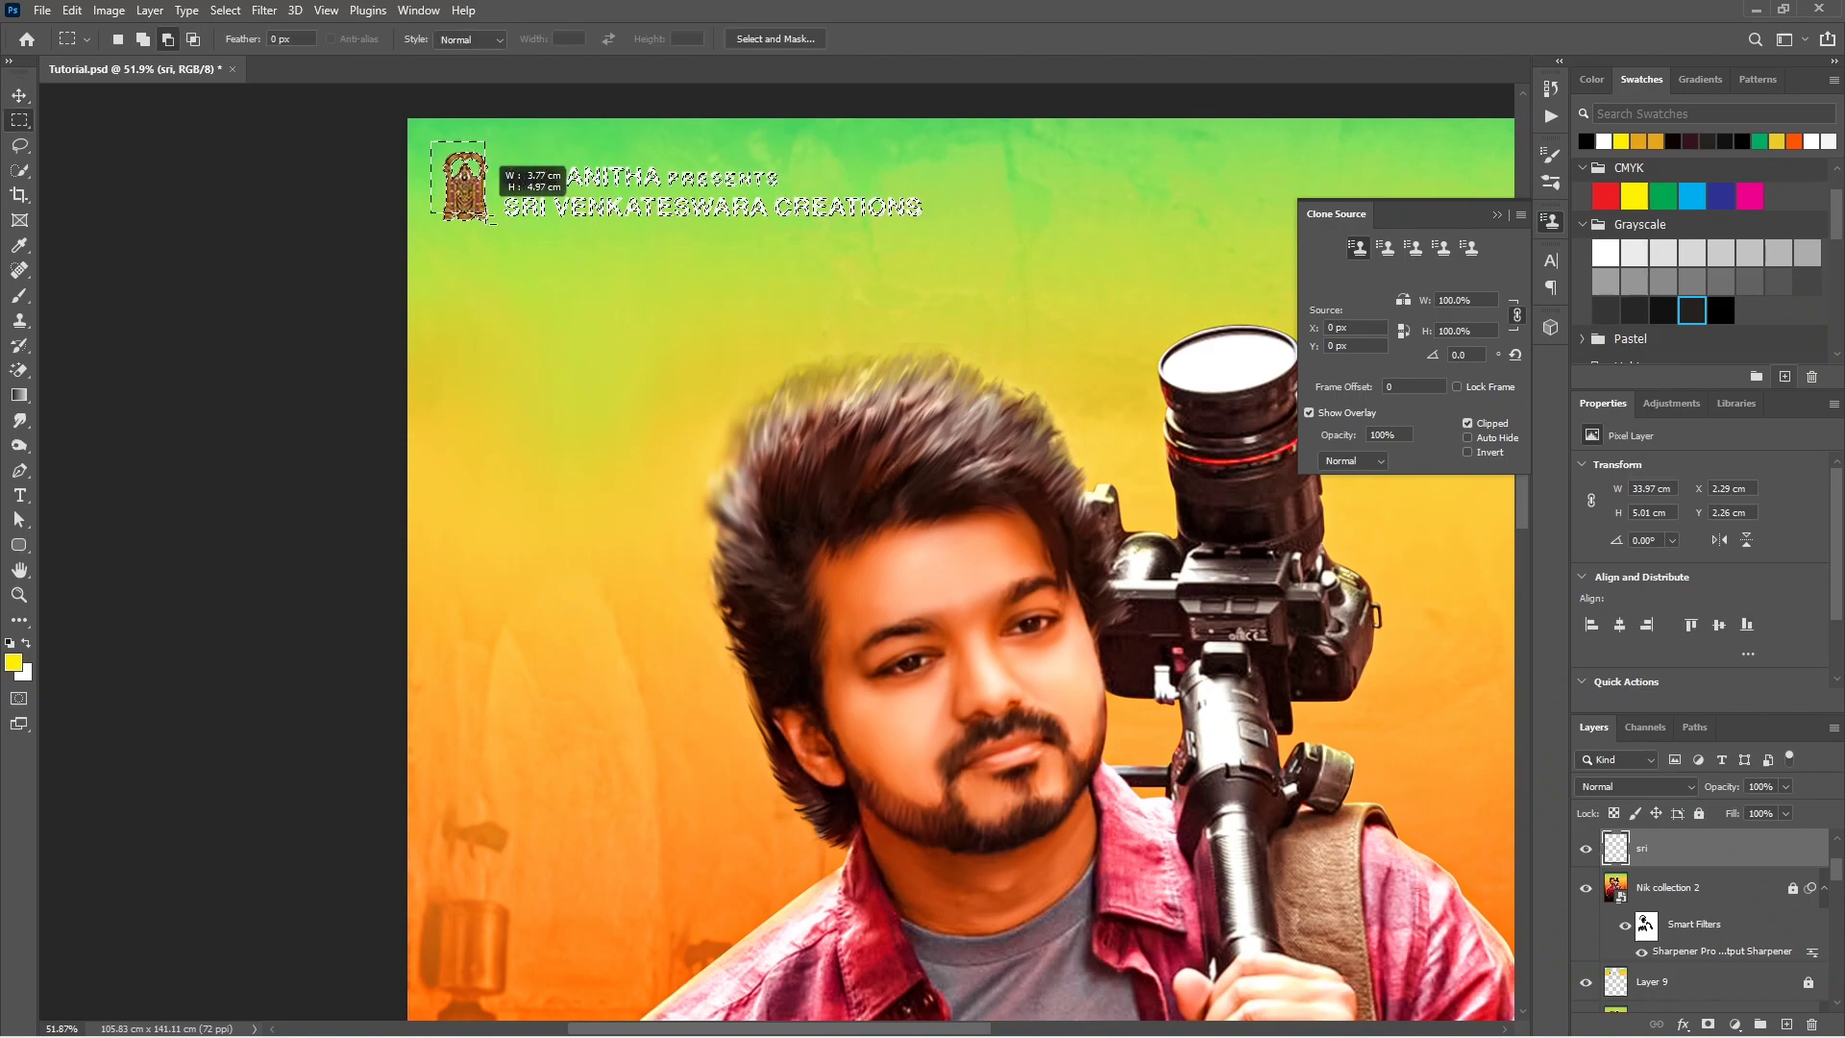
scroll(611, 419, down, 3)
scroll(611, 419, down, 2)
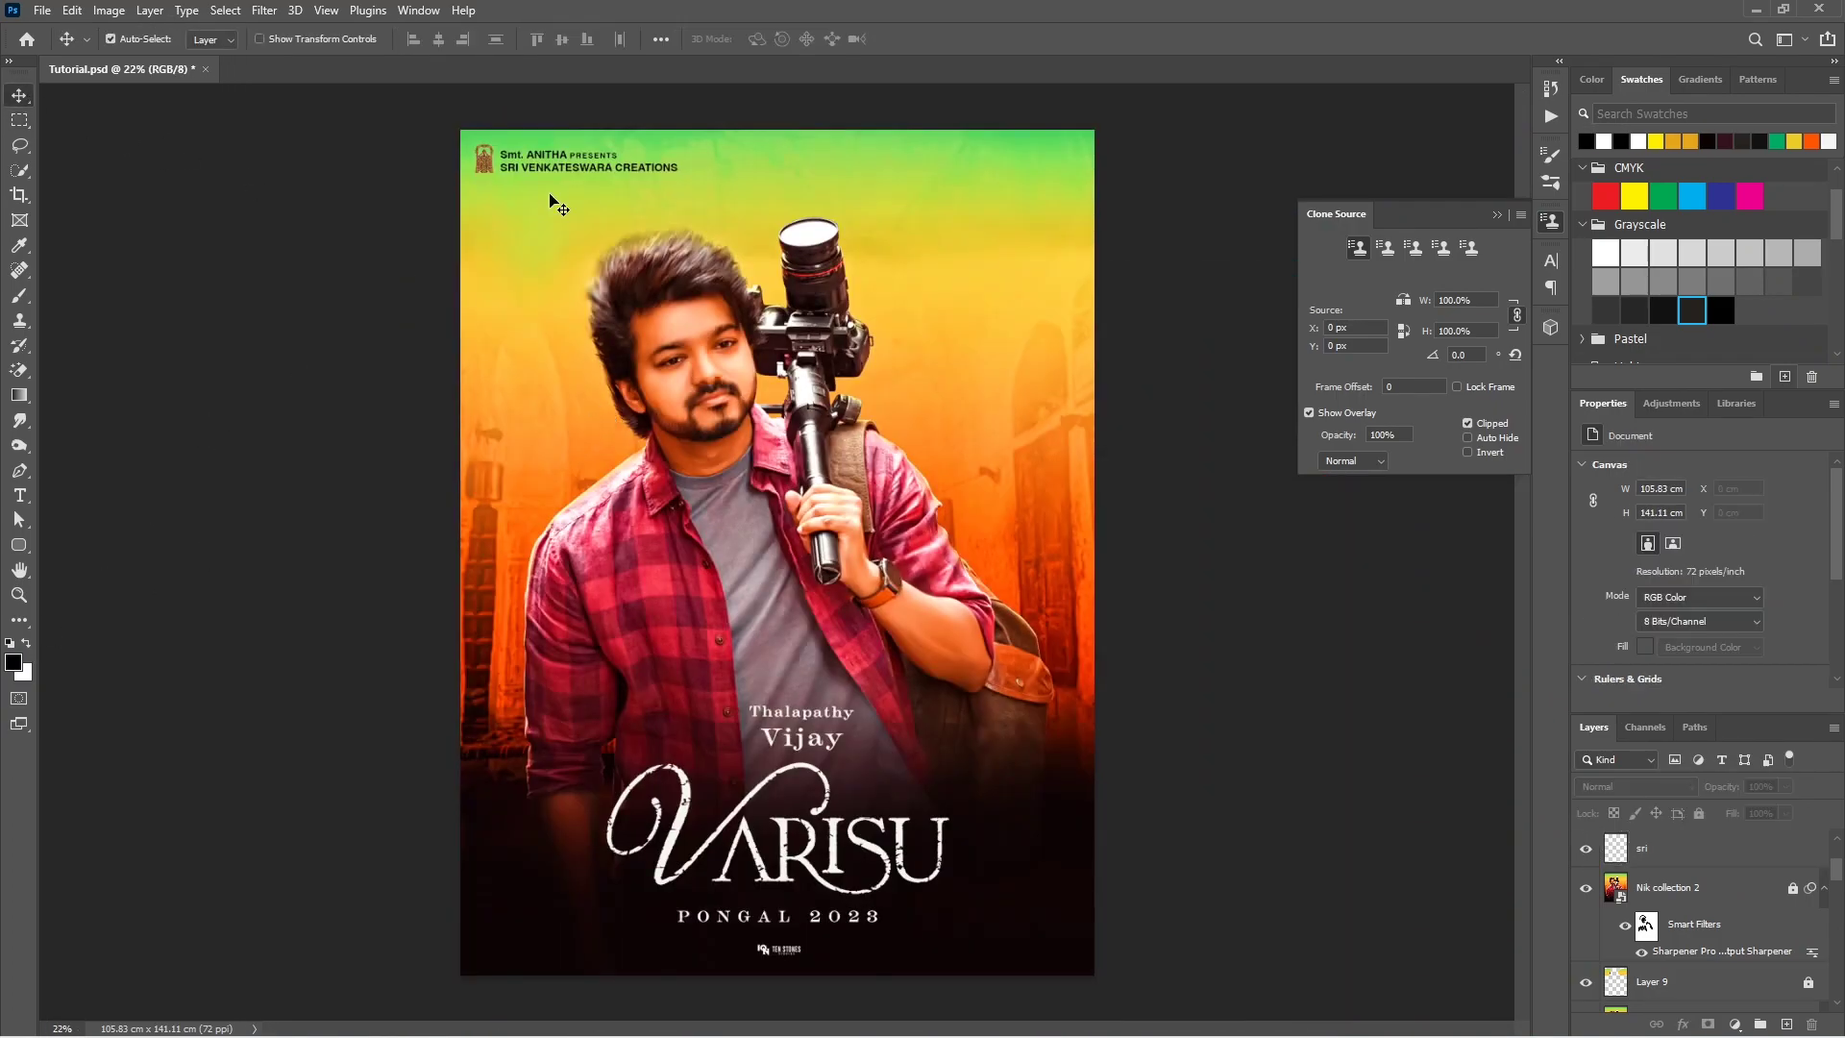
key(v)
drag(552, 193, 527, 183)
Step: Select the Nik collection 1 layer in the Layers panel
click(1233, 625)
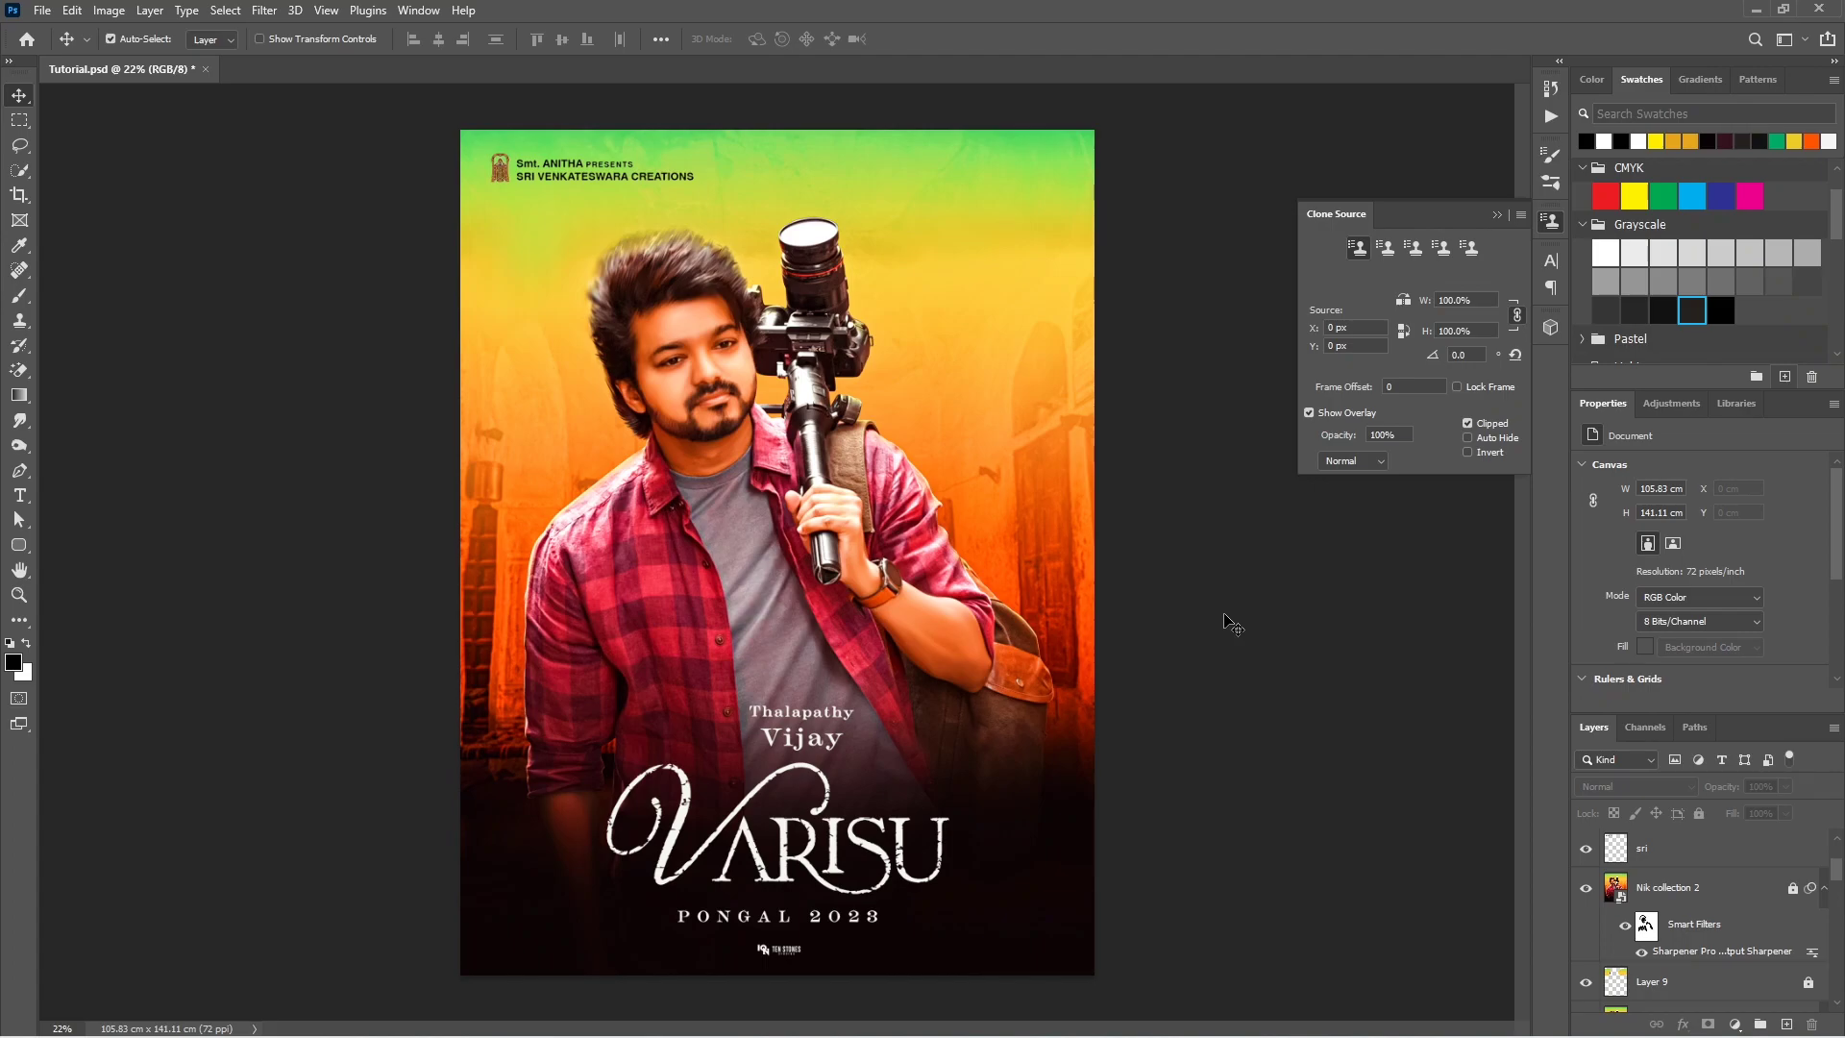
click(1694, 845)
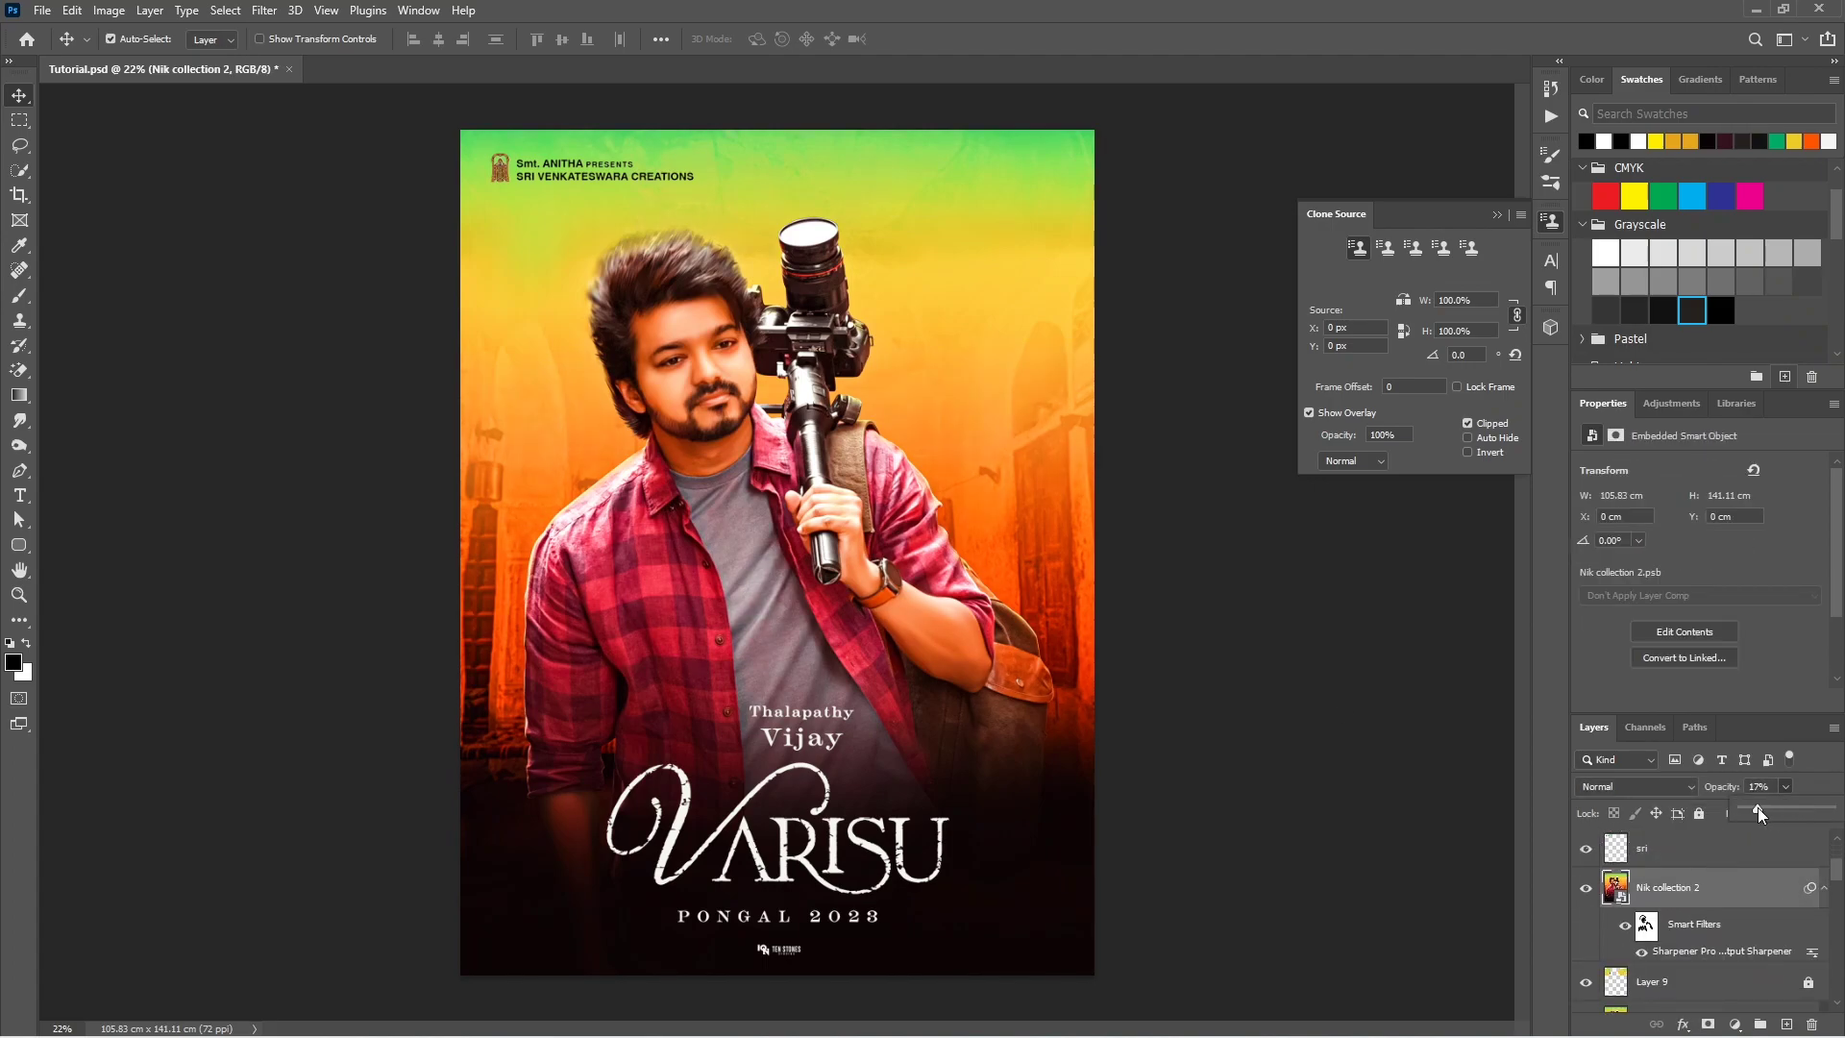
key(alt+bracketleft)
key(alt+bracketleft)
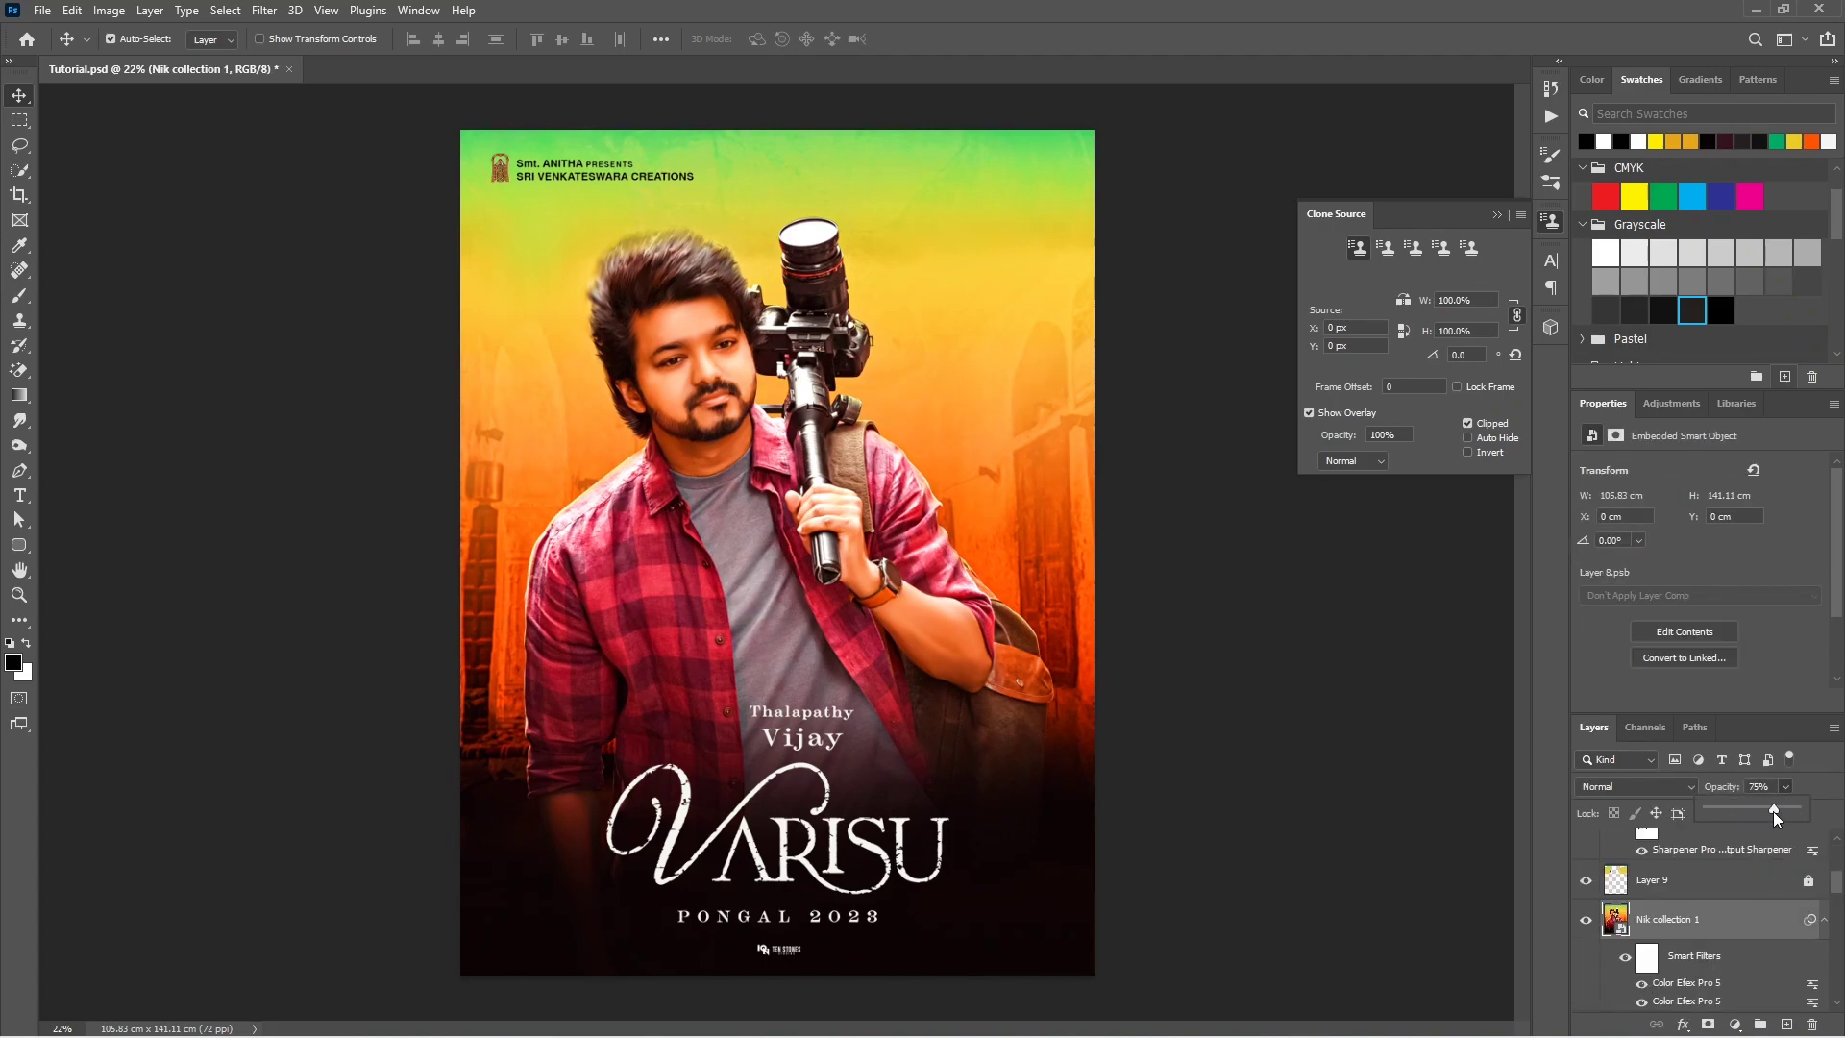
Step: Set Nik collection 1 to 100% opacity and 78% fill
drag(1773, 811, 1813, 842)
drag(1786, 812, 1776, 834)
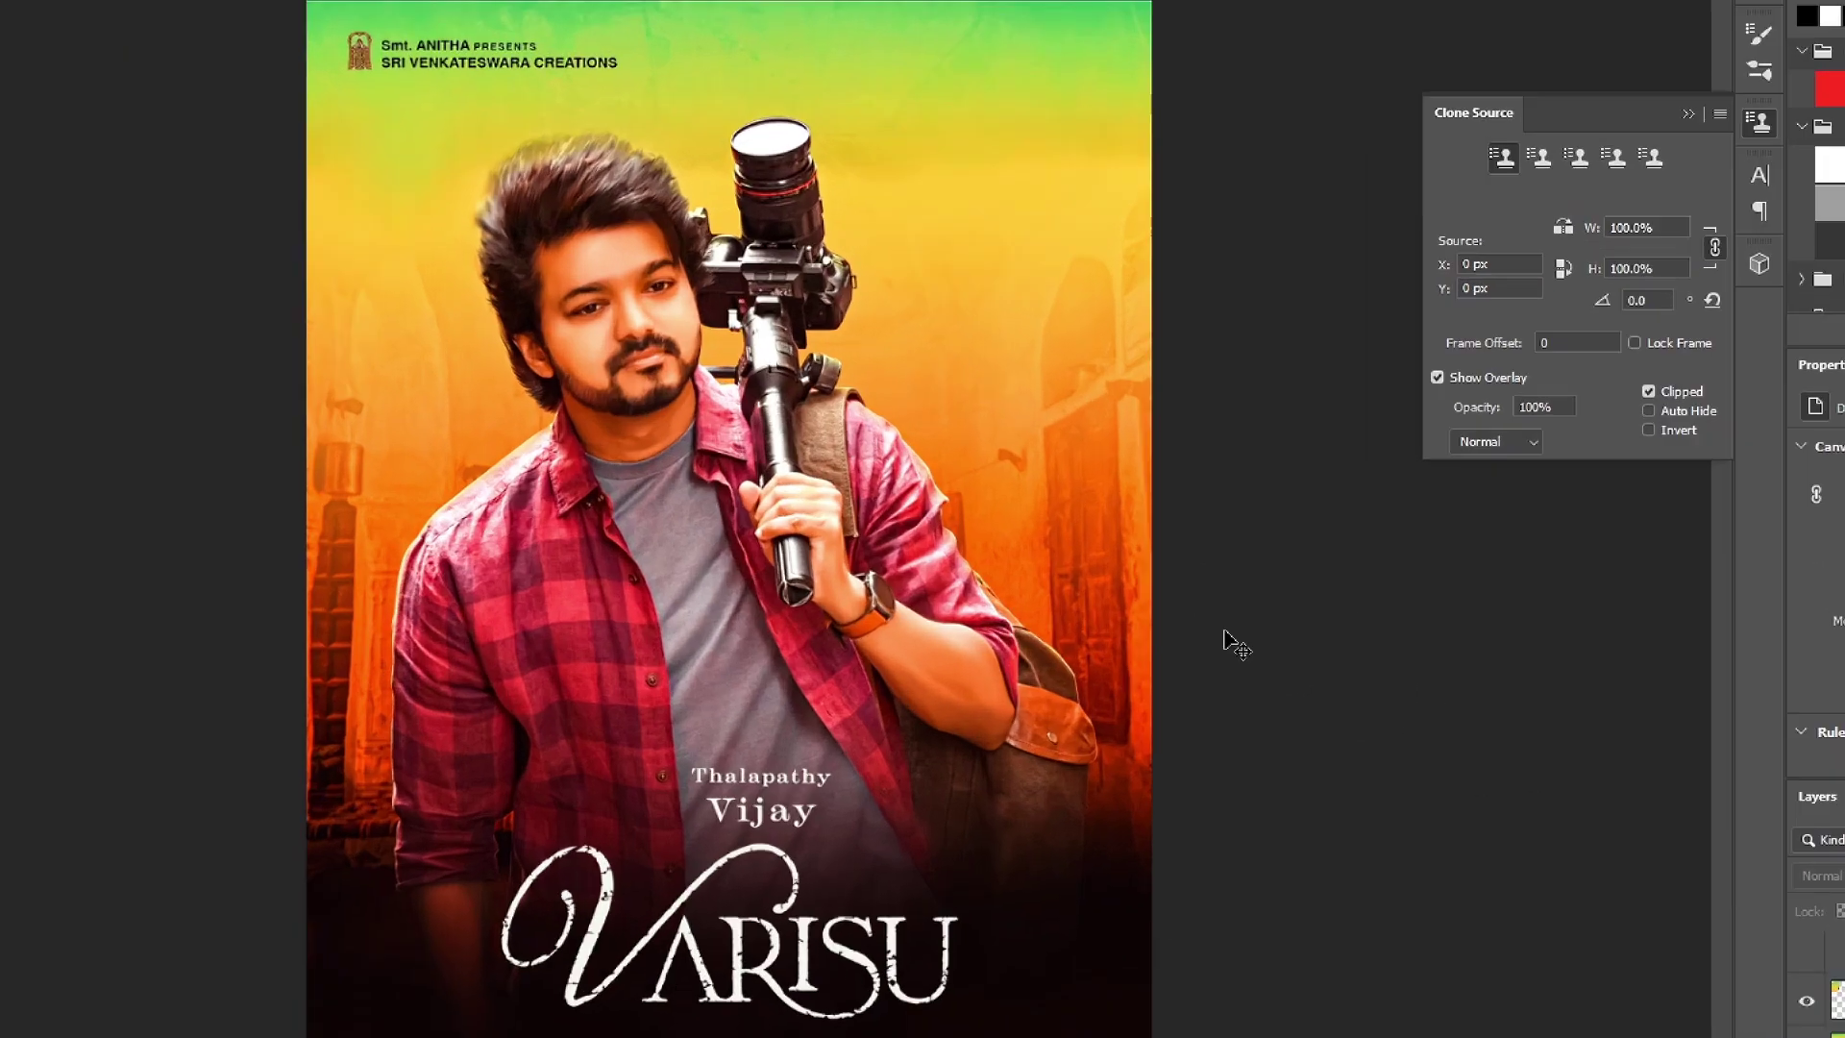